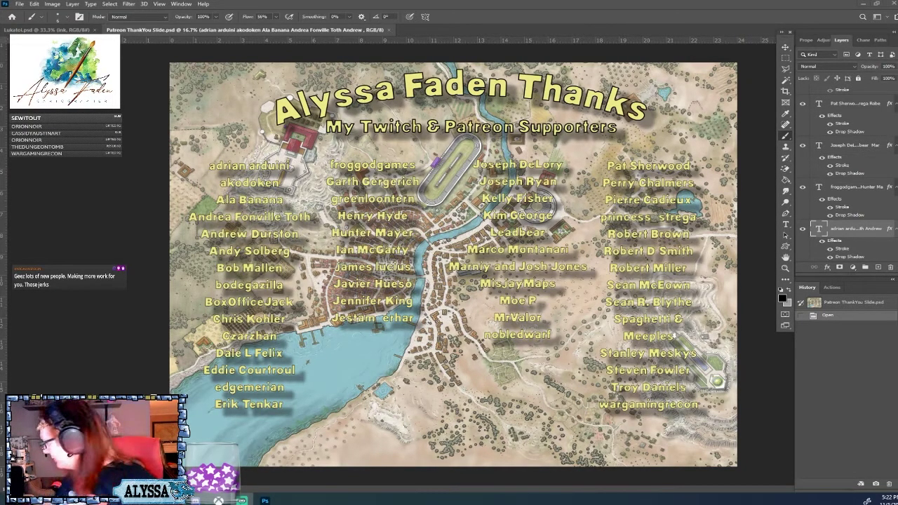
# Switch to the Lukatoi.psd city map and examine the empty district inside the northeastern city wall
pyautogui.click(30, 30)
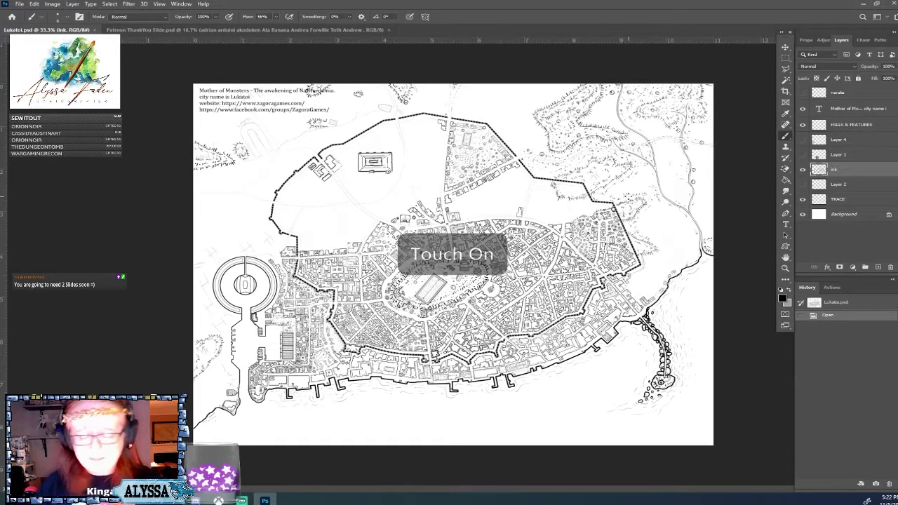
pyautogui.scroll(2, 464, 252)
pyautogui.moveTo(675, 201); pyautogui.dragTo(629, 197)
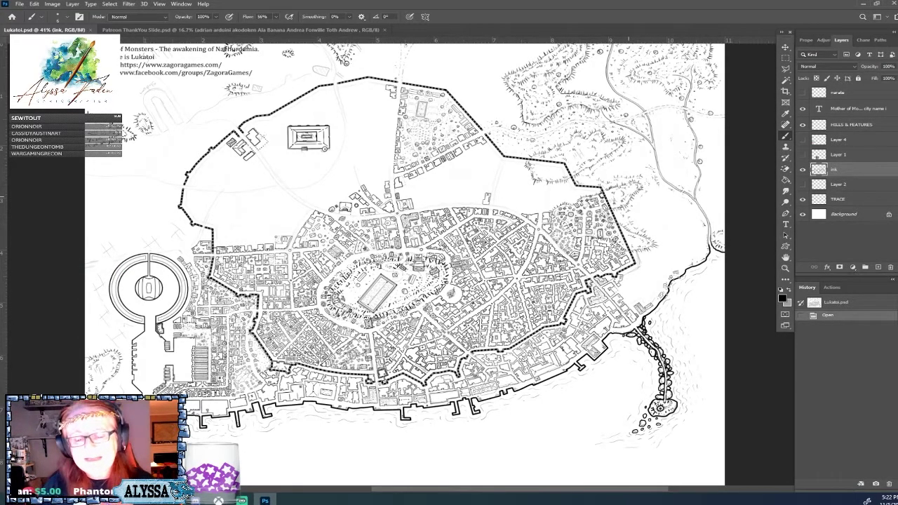
pyautogui.scroll(5, 435, 264)
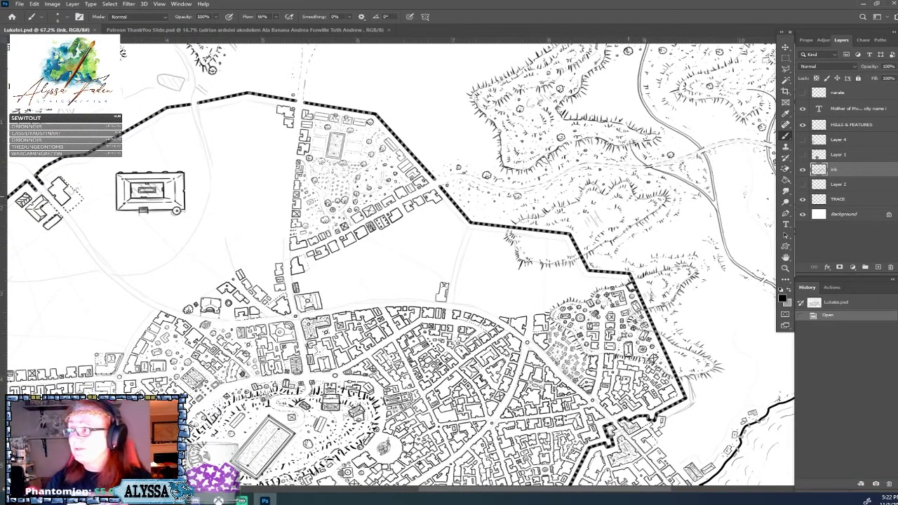
pyautogui.scroll(3, 431, 243)
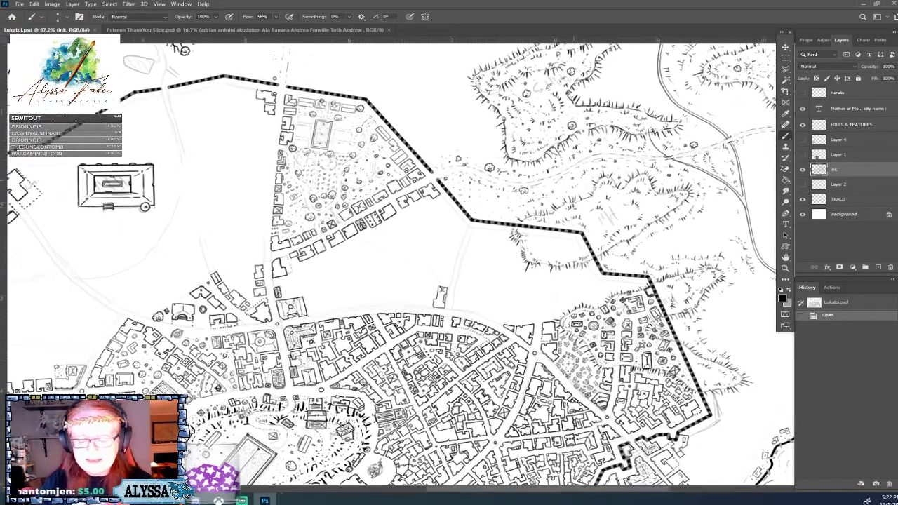
pyautogui.scroll(-5, 369, 341)
pyautogui.scroll(3, 390, 414)
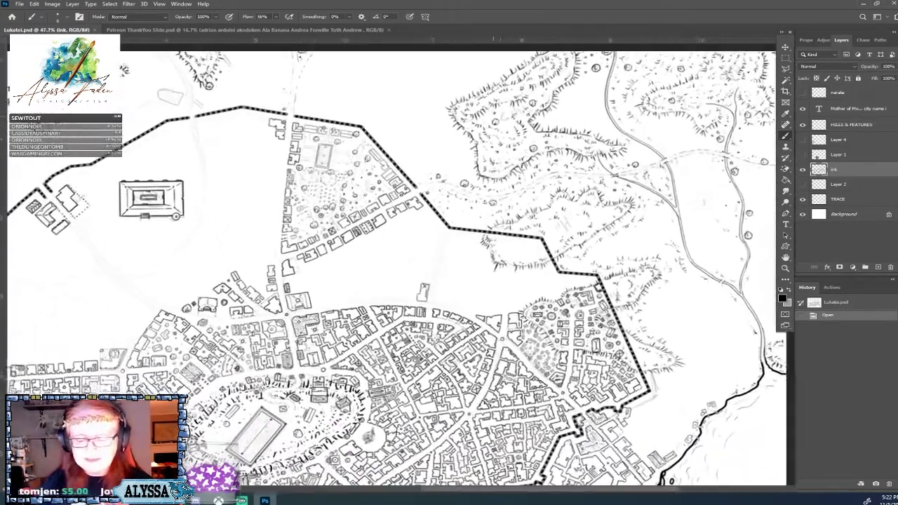
pyautogui.scroll(-1, 397, 309)
pyautogui.scroll(1, 397, 309)
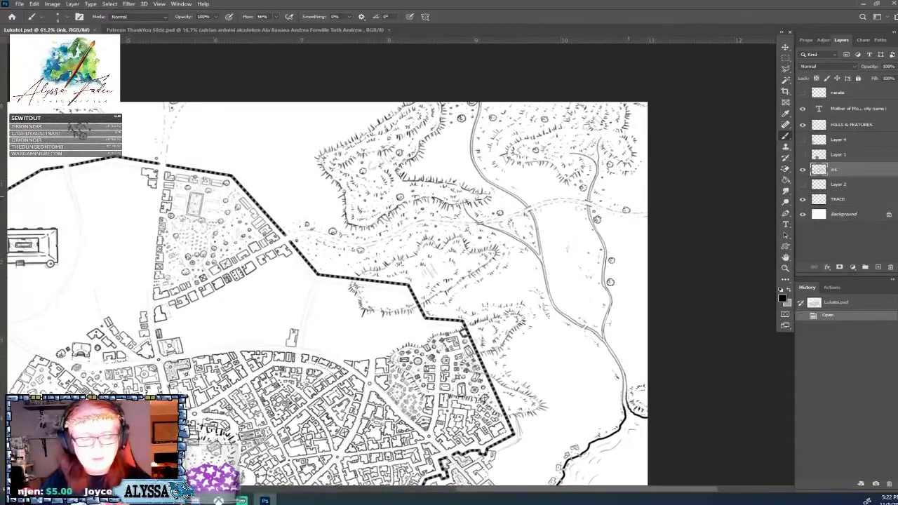
pyautogui.scroll(3, 390, 255)
pyautogui.scroll(2, 431, 284)
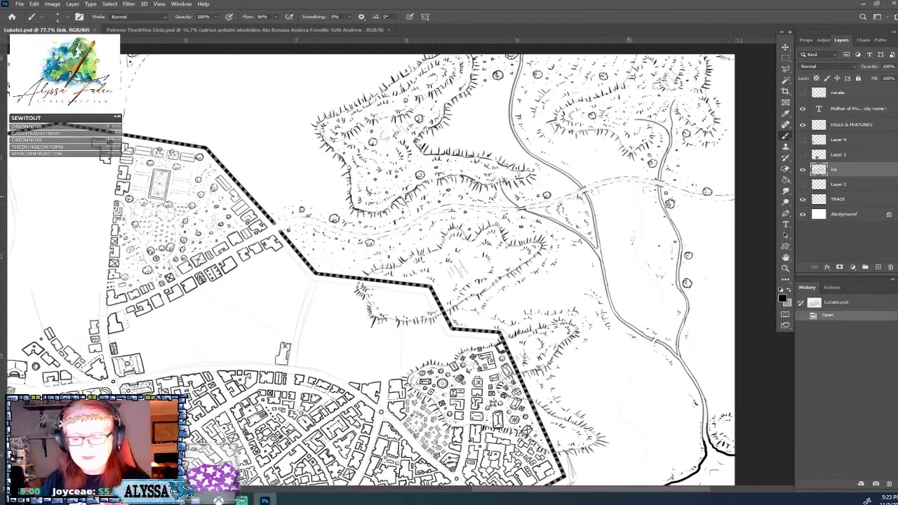
pyautogui.scroll(-5, 393, 267)
pyautogui.scroll(5, 393, 267)
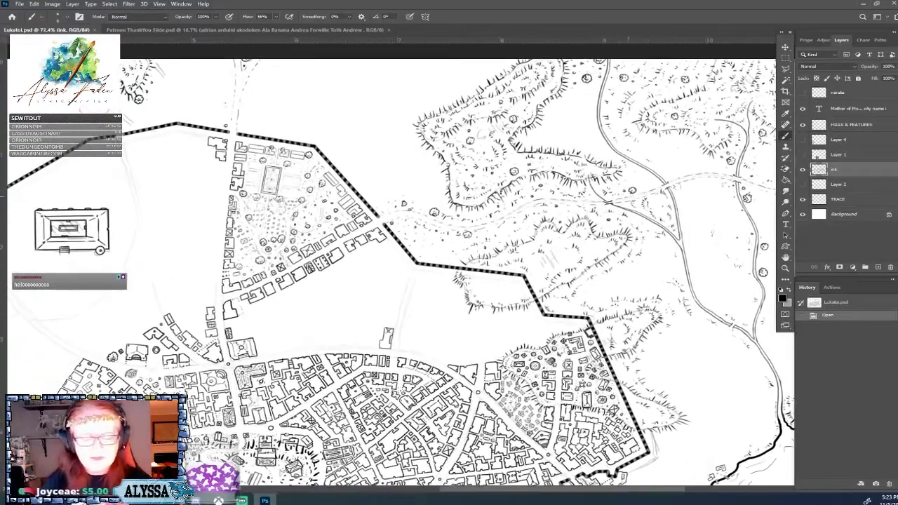
pyautogui.scroll(4, 215, 307)
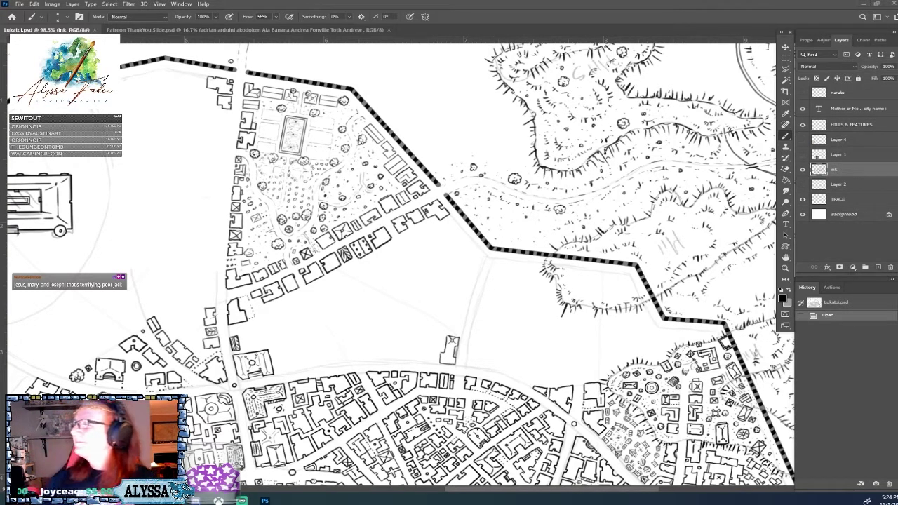
# Ink the first three buildings on the ink layer along the east side of the faint road, opposite the existing lone building
pyautogui.scroll(2, 463, 367)
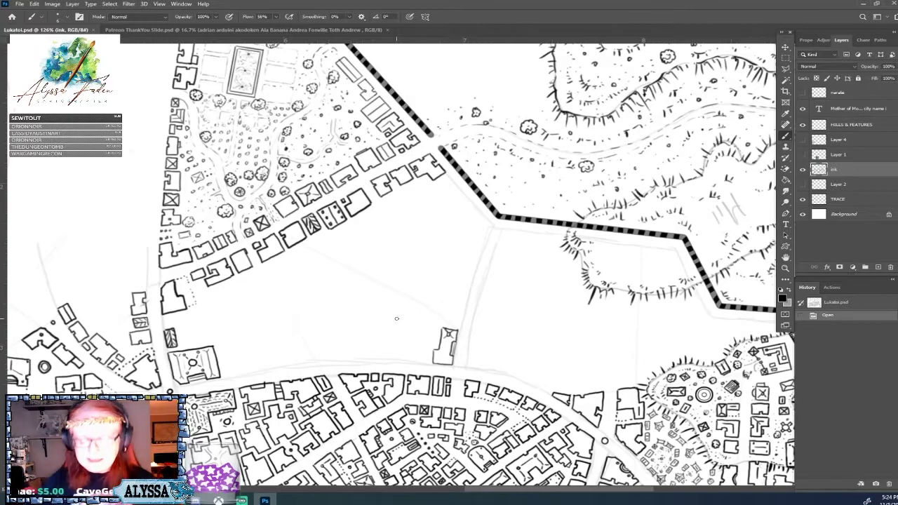
pyautogui.scroll(-2, 396, 319)
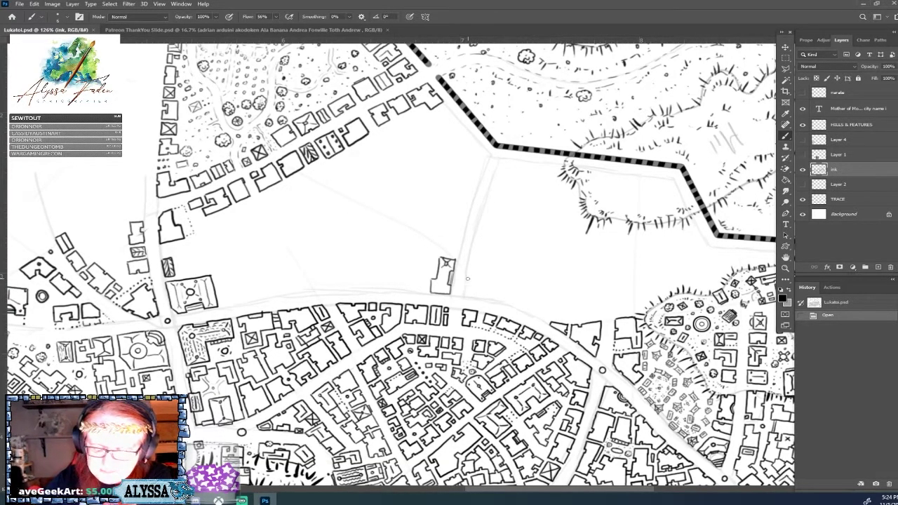
pyautogui.moveTo(467, 279)
pyautogui.mouseDown()
pyautogui.moveTo(481, 280)
pyautogui.moveTo(466, 294)
pyautogui.moveTo(485, 292)
pyautogui.moveTo(484, 279)
pyautogui.moveTo(468, 269)
pyautogui.moveTo(485, 274)
pyautogui.moveTo(484, 259)
pyautogui.moveTo(476, 266)
pyautogui.moveTo(484, 264)
pyautogui.mouseUp()
pyautogui.moveTo(484, 260); pyautogui.dragTo(482, 274)
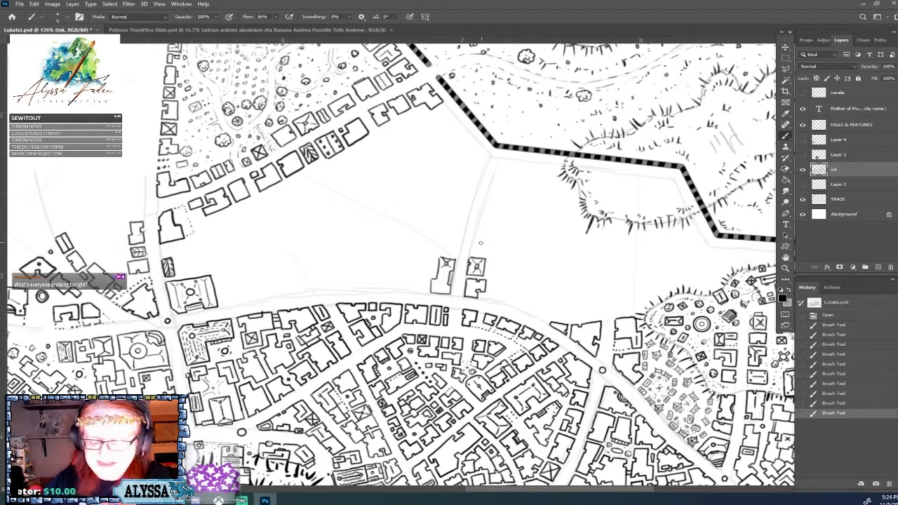
pyautogui.moveTo(474, 239)
pyautogui.mouseDown()
pyautogui.moveTo(470, 252)
pyautogui.moveTo(498, 255)
pyautogui.moveTo(475, 239)
pyautogui.moveTo(502, 245)
pyautogui.moveTo(477, 275)
pyautogui.mouseUp()
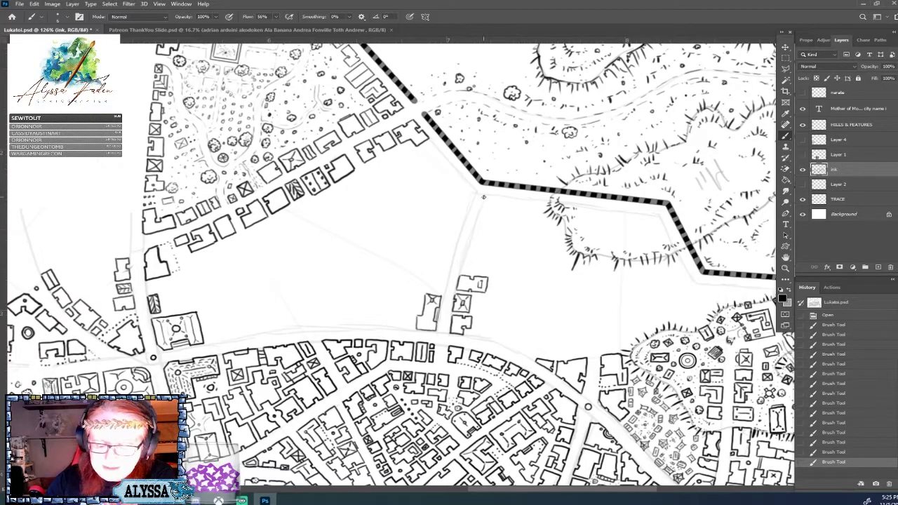
# Ink a short row of three buildings just inside the wall corner at the road's north end, plus one building below them
pyautogui.moveTo(482, 197)
pyautogui.mouseDown()
pyautogui.moveTo(480, 210)
pyautogui.moveTo(493, 213)
pyautogui.moveTo(502, 208)
pyautogui.moveTo(497, 194)
pyautogui.mouseUp()
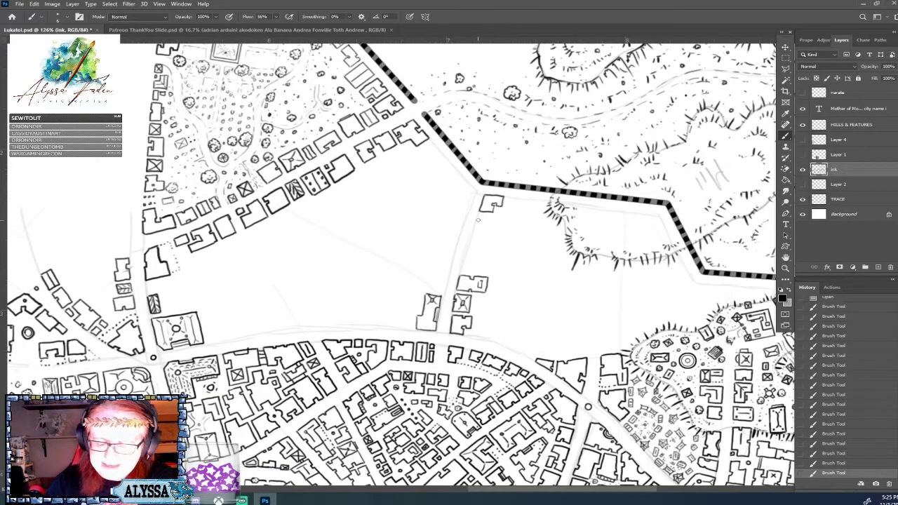
pyautogui.moveTo(482, 219)
pyautogui.mouseDown()
pyautogui.moveTo(480, 233)
pyautogui.moveTo(496, 217)
pyautogui.moveTo(497, 234)
pyautogui.mouseUp()
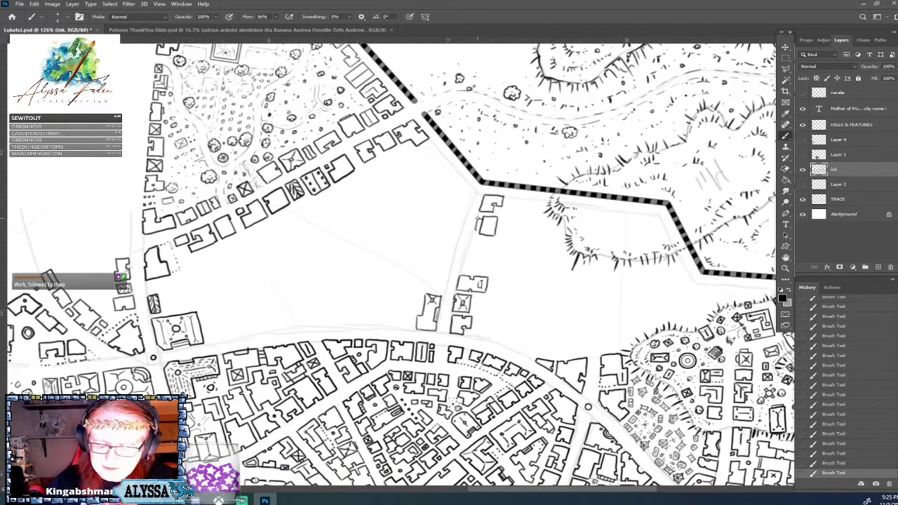
pyautogui.moveTo(478, 219); pyautogui.dragTo(479, 229)
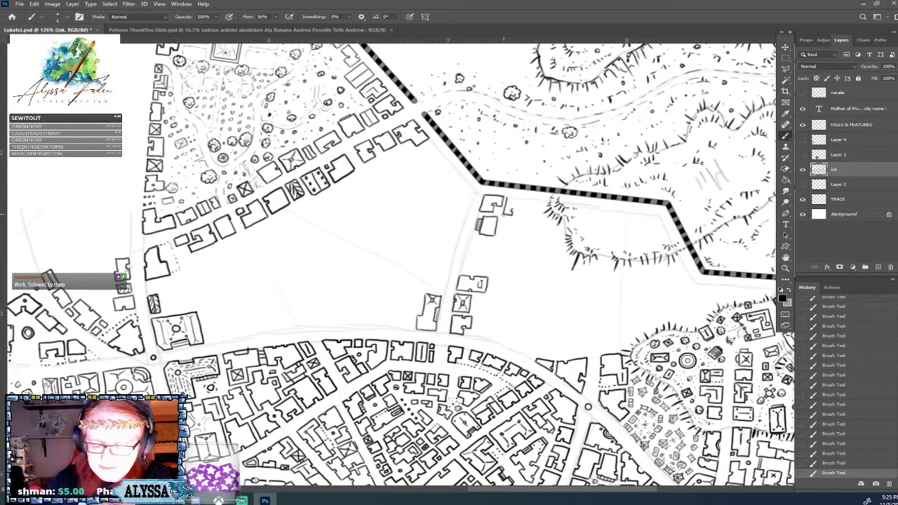
pyautogui.moveTo(520, 215)
pyautogui.mouseDown()
pyautogui.moveTo(523, 199)
pyautogui.moveTo(530, 212)
pyautogui.moveTo(540, 212)
pyautogui.moveTo(542, 200)
pyautogui.mouseUp()
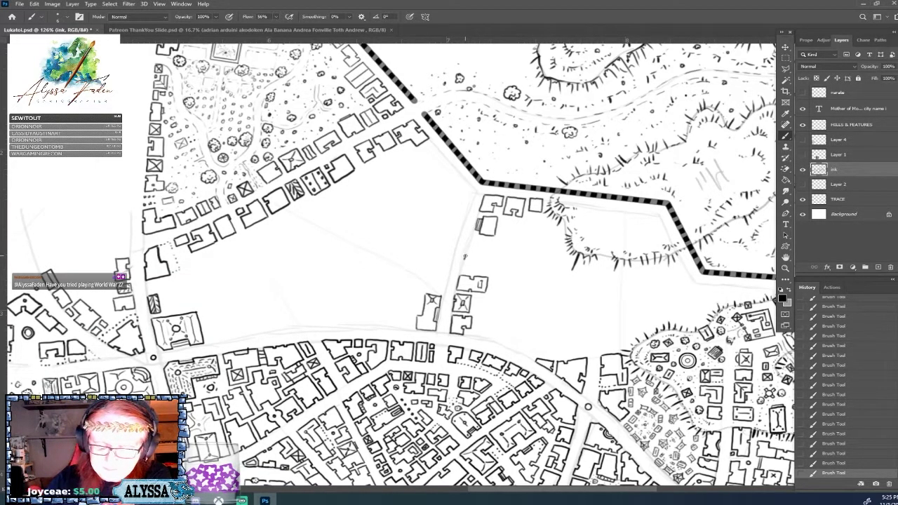
# Fill the gap in the road's east-side row with buildings and add one small building inside the wall's next inward bend
pyautogui.moveTo(464, 259)
pyautogui.mouseDown()
pyautogui.moveTo(464, 269)
pyautogui.moveTo(481, 271)
pyautogui.moveTo(472, 255)
pyautogui.moveTo(493, 263)
pyautogui.mouseUp()
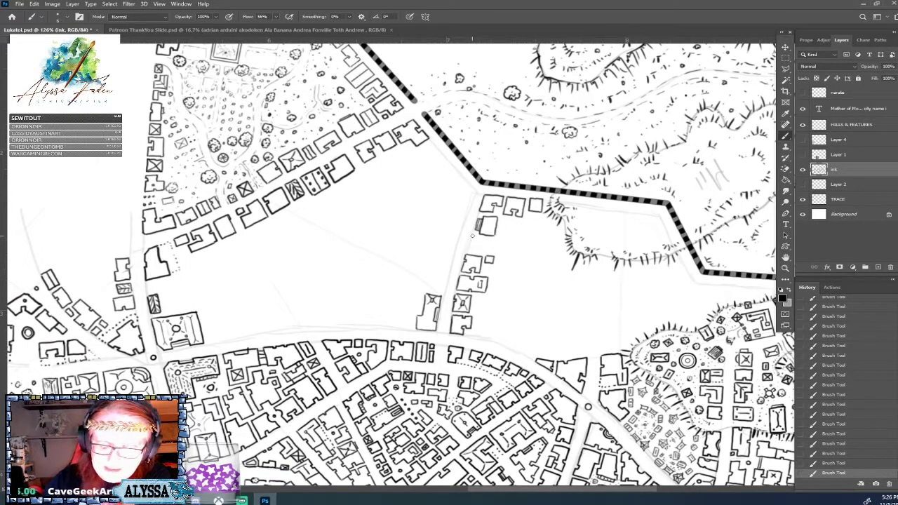
pyautogui.moveTo(470, 237)
pyautogui.mouseDown()
pyautogui.moveTo(477, 250)
pyautogui.moveTo(491, 238)
pyautogui.mouseUp()
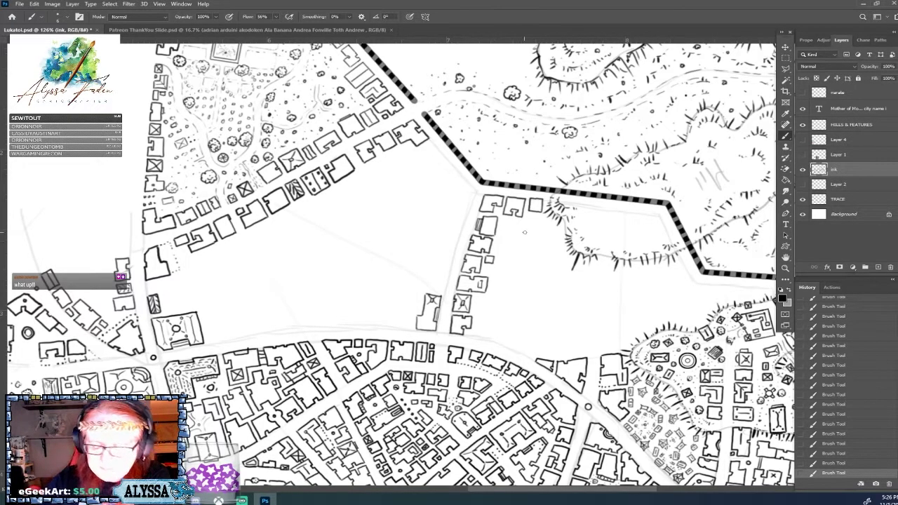
pyautogui.moveTo(542, 216)
pyautogui.mouseDown()
pyautogui.moveTo(433, 166)
pyautogui.moveTo(350, 173)
pyautogui.mouseUp()
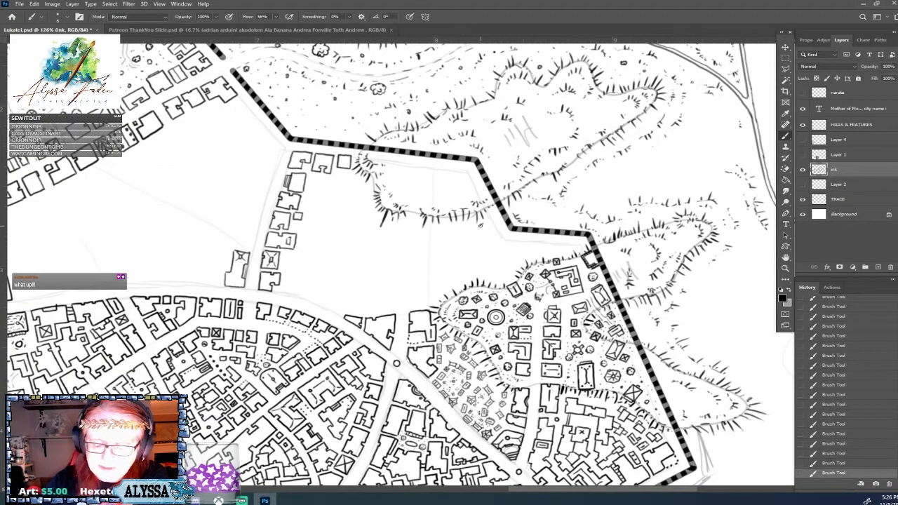
pyautogui.moveTo(491, 221)
pyautogui.mouseDown()
pyautogui.moveTo(482, 235)
pyautogui.moveTo(495, 236)
pyautogui.mouseUp()
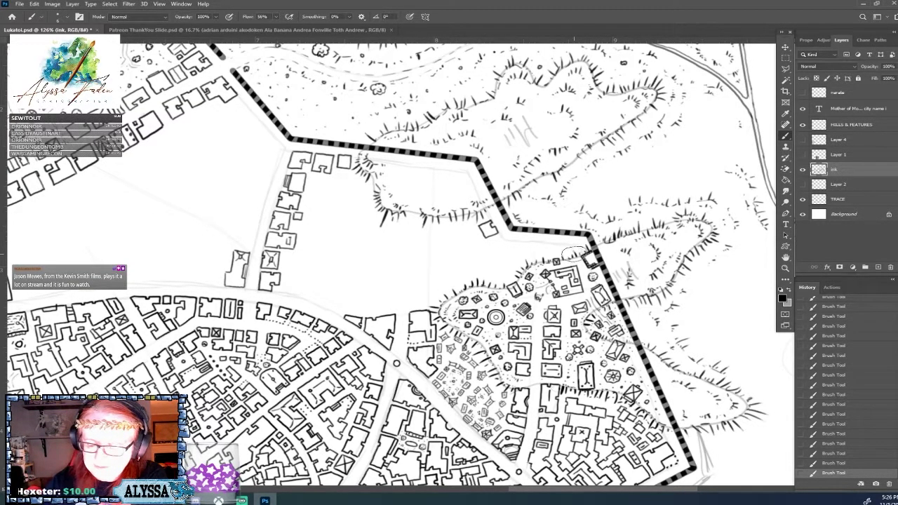
# Erase the marks beside the wall's northeastern corner tower and ink a thin curved line around the inside of that corner
pyautogui.press('e')
pyautogui.click(570, 254)
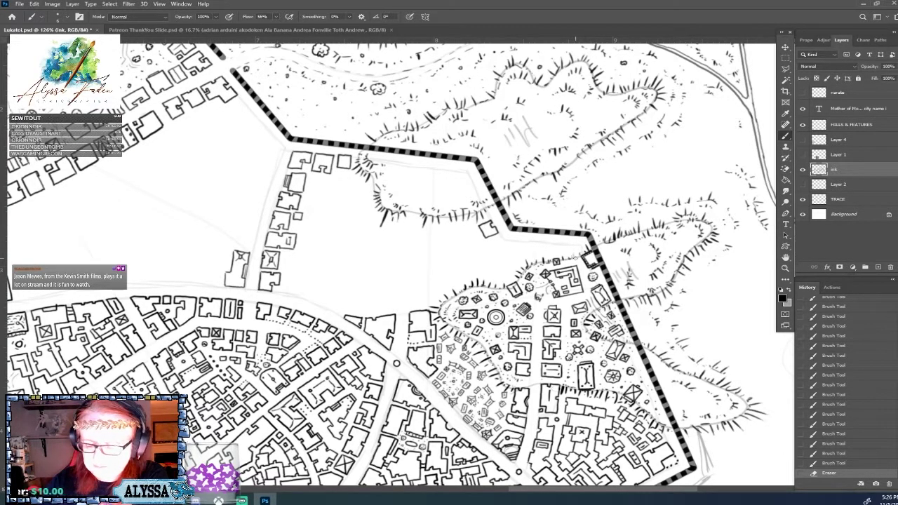
pyautogui.press('b')
pyautogui.click(582, 255)
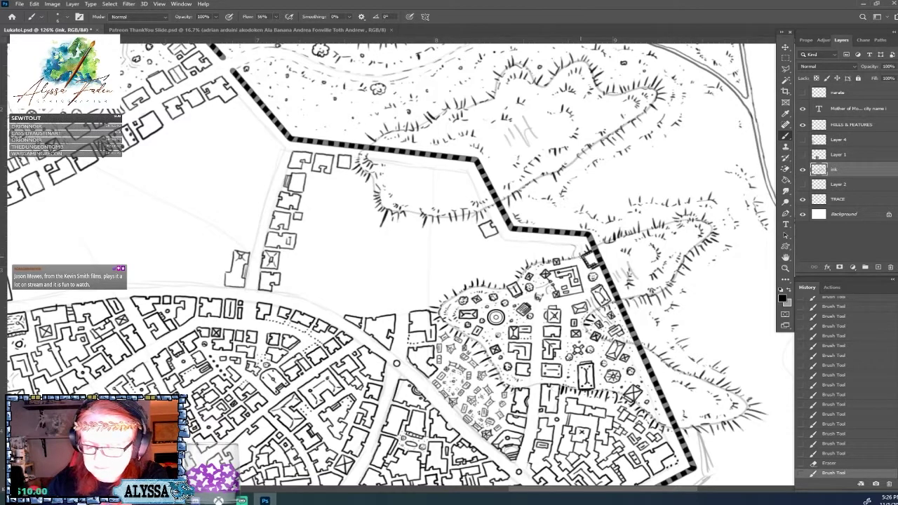
pyautogui.click(579, 240)
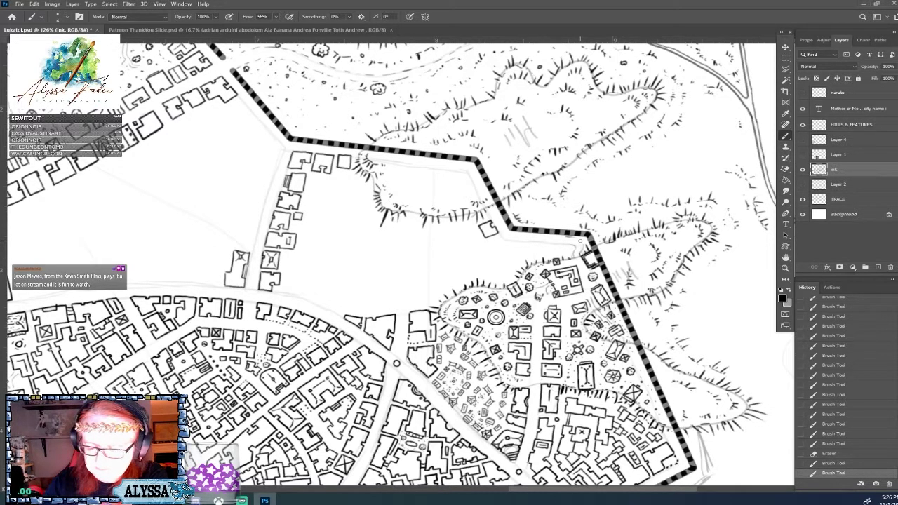
pyautogui.click(579, 242)
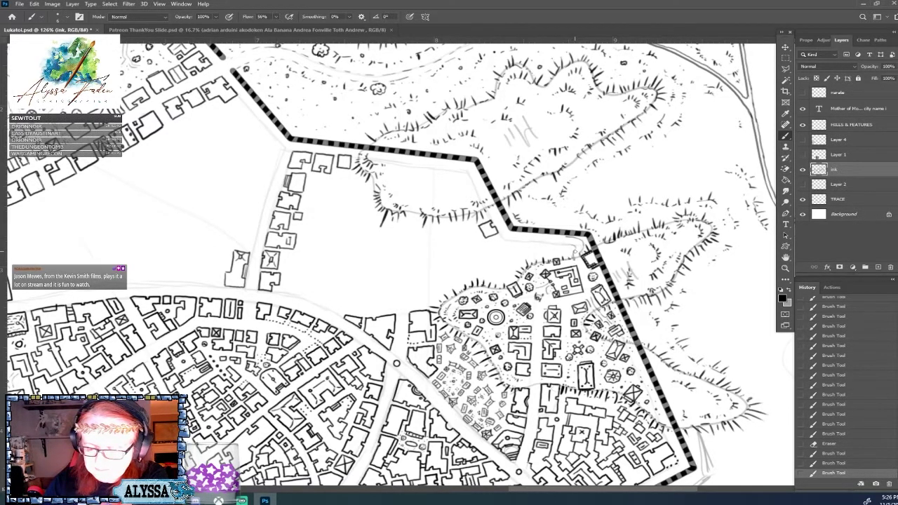
# Ink a small building with roof details immediately west of the wall's northeastern corner tower
pyautogui.click(575, 251)
pyautogui.click(568, 250)
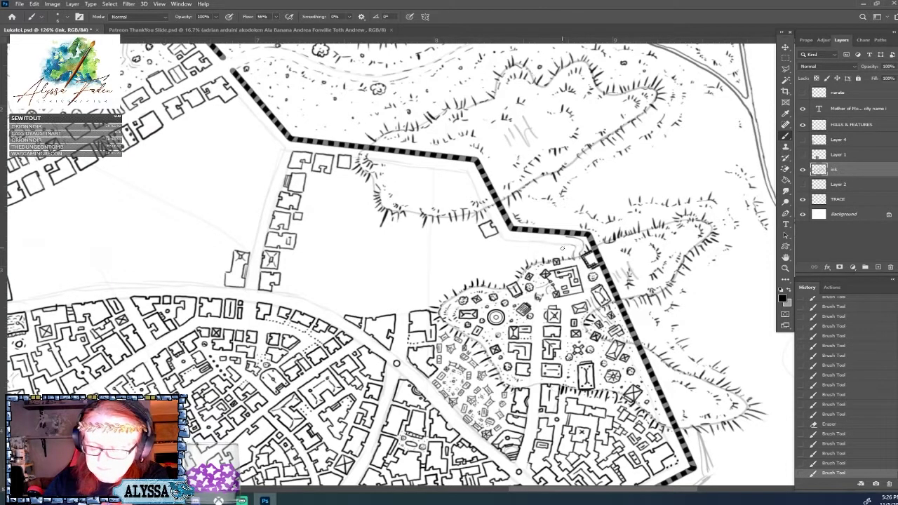
pyautogui.click(562, 248)
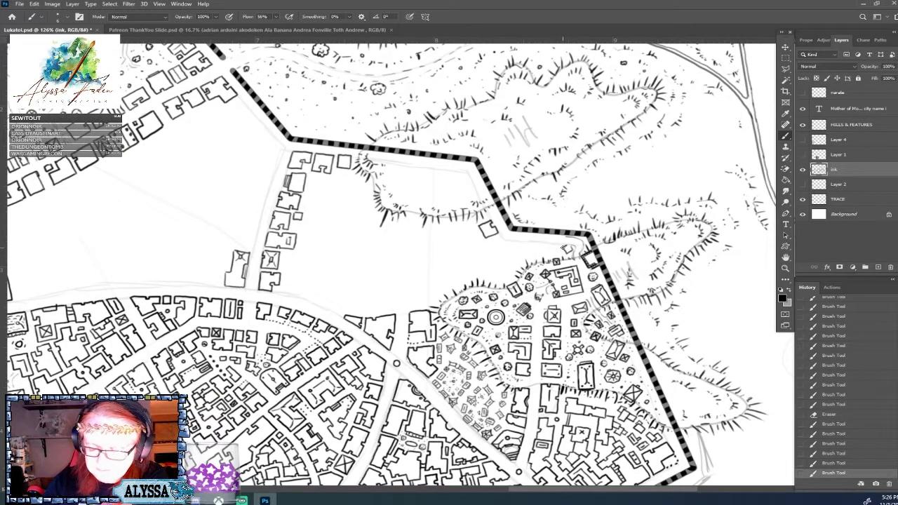
pyautogui.click(565, 249)
pyautogui.click(567, 249)
pyautogui.click(567, 248)
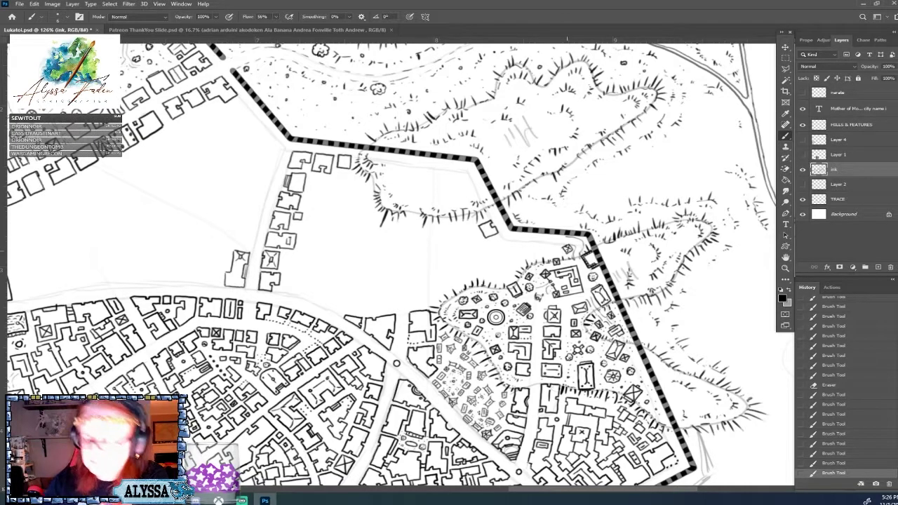
pyautogui.moveTo(567, 250); pyautogui.dragTo(581, 254)
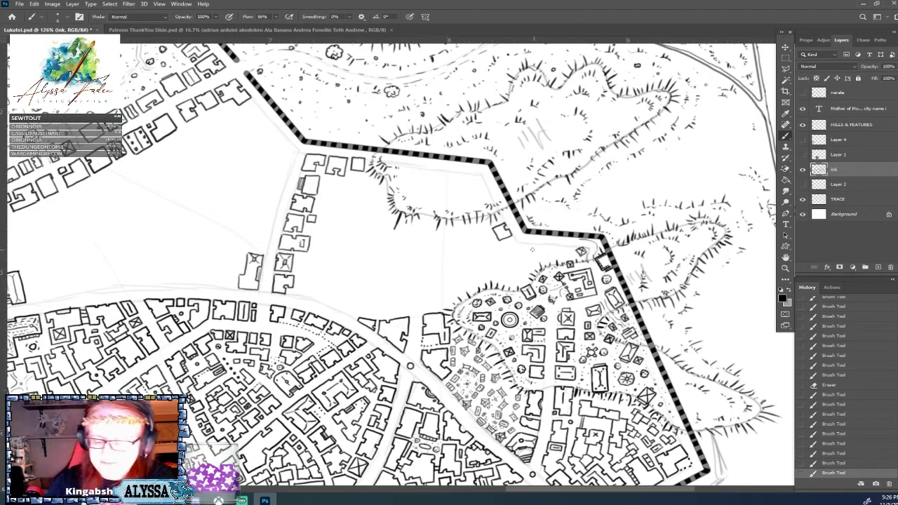
# Ink two larger notched buildings along the inside of the short wall section west of the corner tower
pyautogui.moveTo(548, 245); pyautogui.dragTo(549, 252)
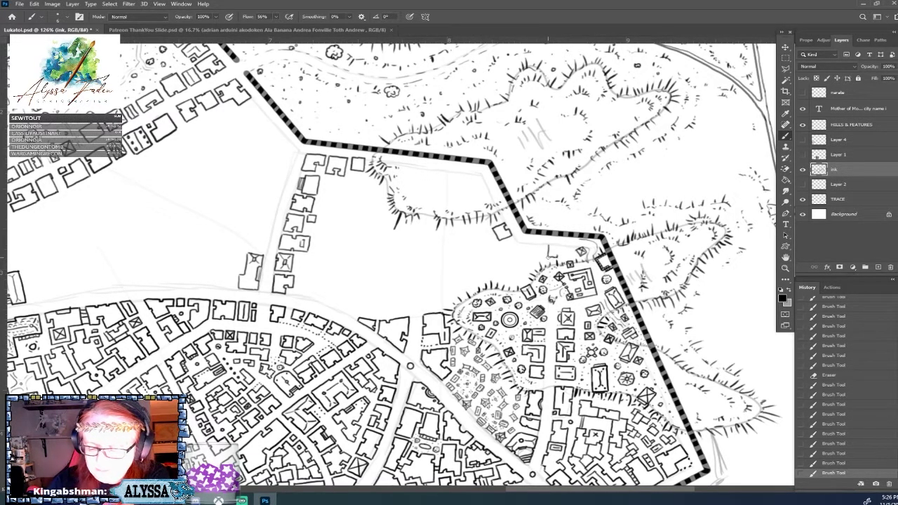
pyautogui.moveTo(548, 258)
pyautogui.mouseDown()
pyautogui.moveTo(563, 245)
pyautogui.moveTo(570, 256)
pyautogui.moveTo(518, 245)
pyautogui.mouseUp()
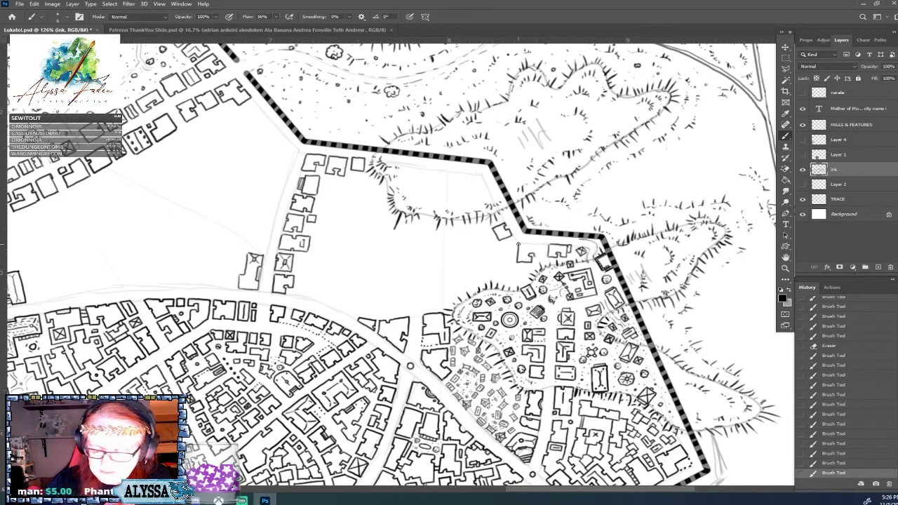
pyautogui.moveTo(539, 257); pyautogui.dragTo(542, 247)
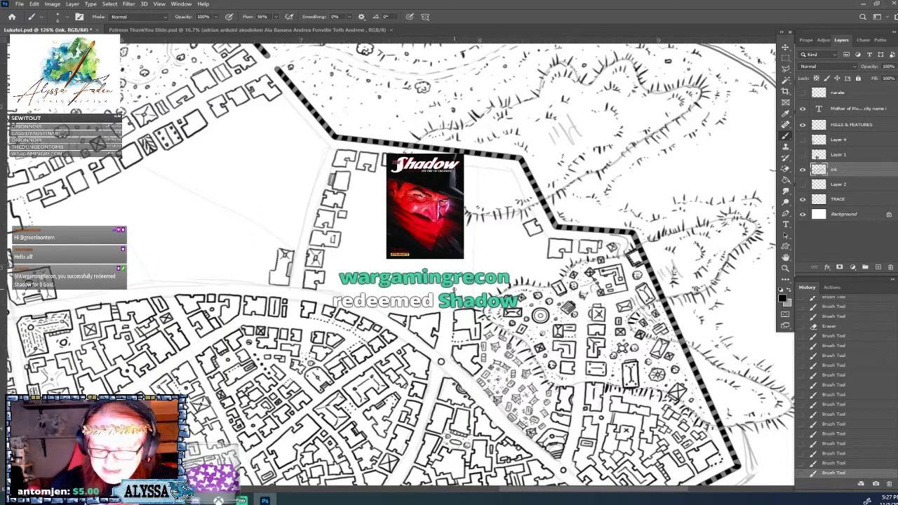
# Ink a column of three buildings on the west side of the faint north-south road, and one building across from them
pyautogui.moveTo(455, 289); pyautogui.dragTo(471, 287)
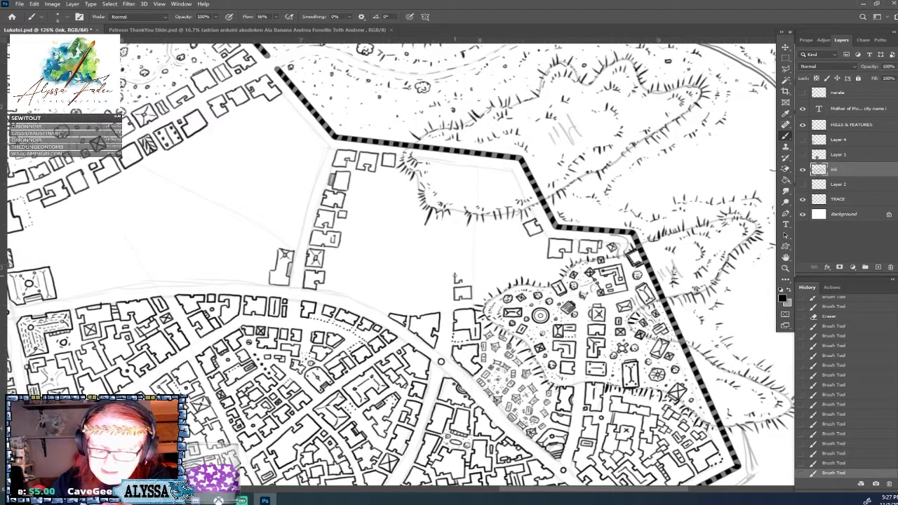
pyautogui.moveTo(460, 282)
pyautogui.mouseDown()
pyautogui.moveTo(470, 283)
pyautogui.moveTo(471, 268)
pyautogui.moveTo(472, 281)
pyautogui.mouseUp()
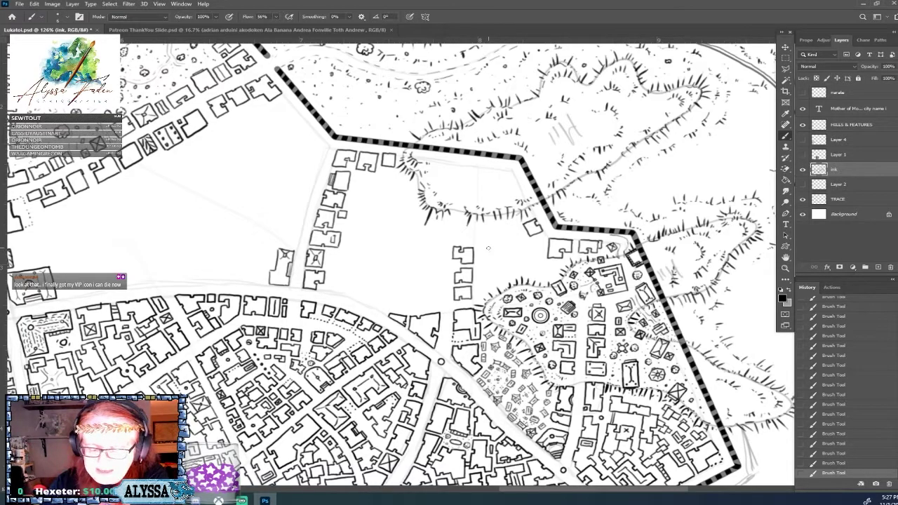
pyautogui.moveTo(482, 248)
pyautogui.mouseDown()
pyautogui.moveTo(495, 244)
pyautogui.moveTo(484, 261)
pyautogui.moveTo(497, 261)
pyautogui.mouseUp()
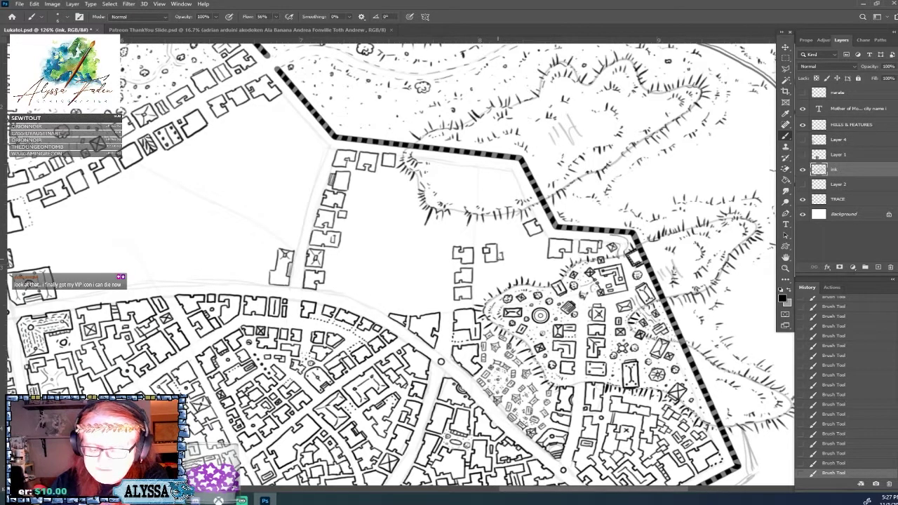
# Ink another building and a tree on the east side of the north-south road, and touch up the hill edge where the road crosses it
pyautogui.moveTo(486, 271)
pyautogui.mouseDown()
pyautogui.moveTo(486, 282)
pyautogui.moveTo(502, 271)
pyautogui.mouseUp()
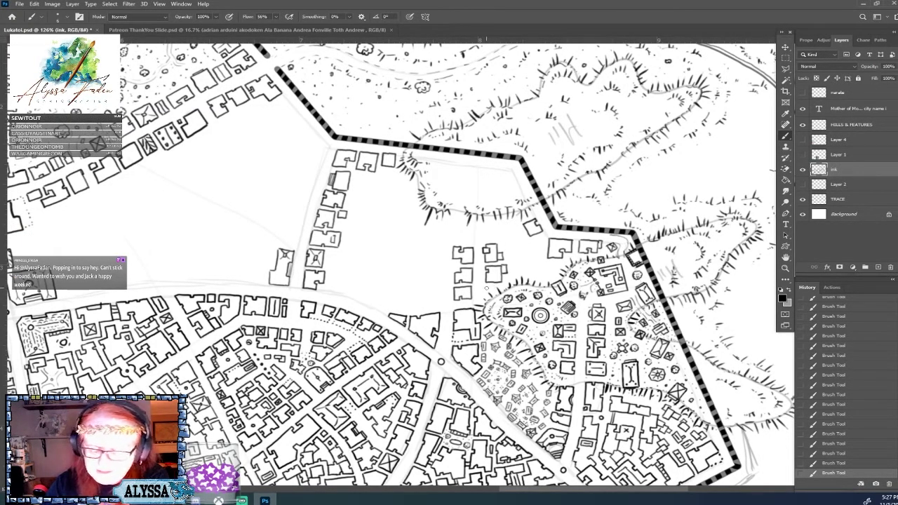
pyautogui.moveTo(487, 288)
pyautogui.mouseDown()
pyautogui.moveTo(485, 295)
pyautogui.moveTo(496, 294)
pyautogui.moveTo(487, 291)
pyautogui.mouseUp()
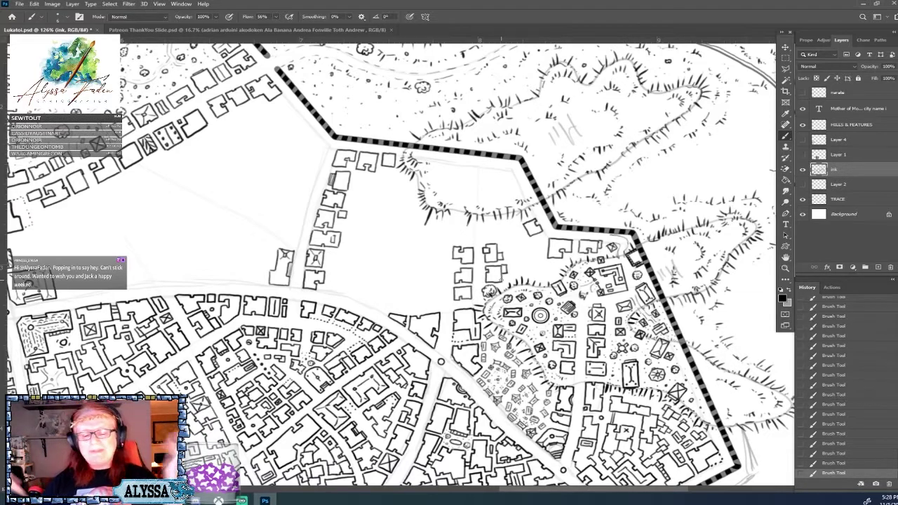
pyautogui.click(477, 216)
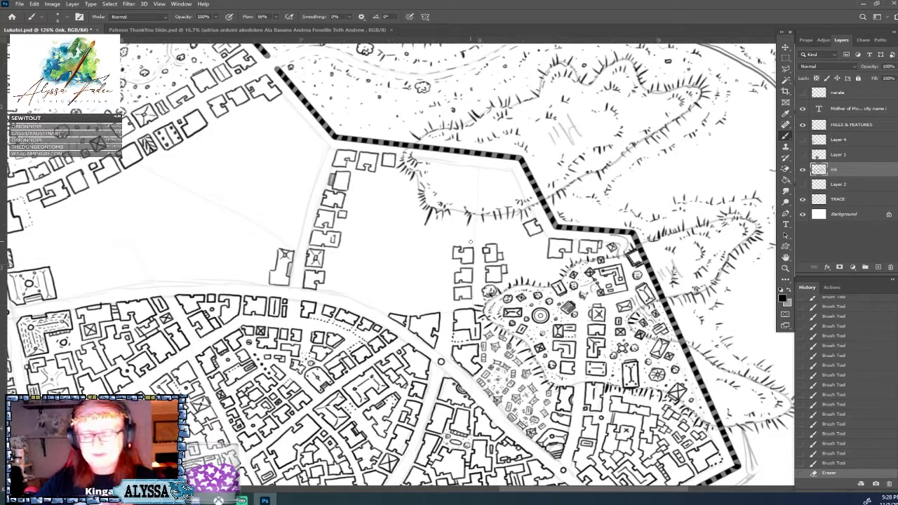
pyautogui.moveTo(478, 223); pyautogui.dragTo(481, 214)
pyautogui.moveTo(484, 212); pyautogui.dragTo(477, 224)
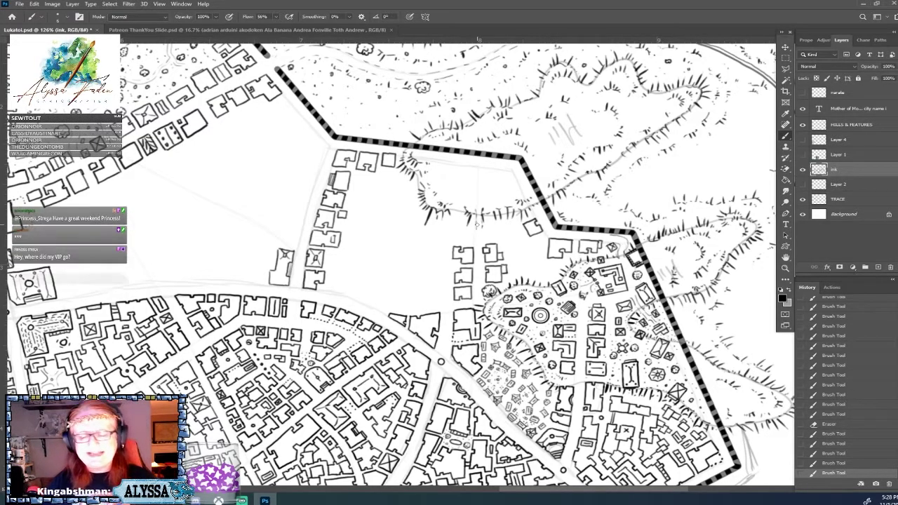
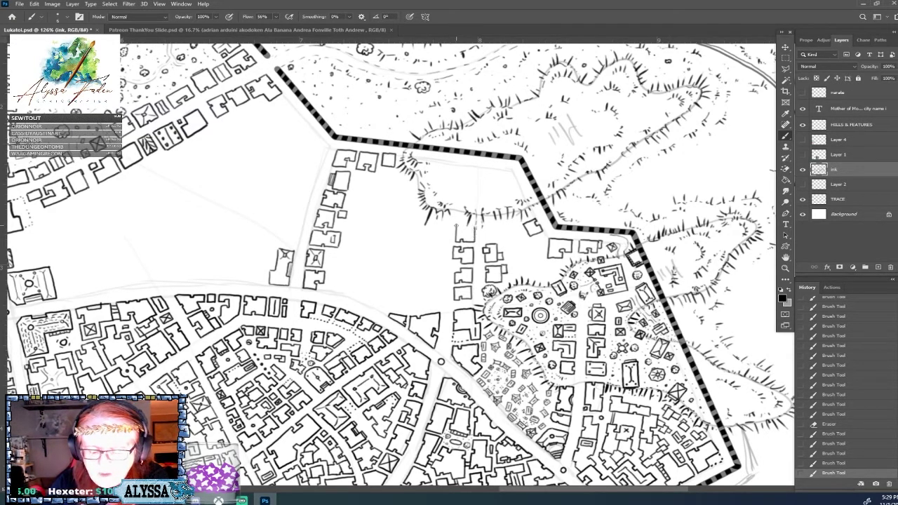
# Ink a building at the north end of each column flanking the road, and a small crossed-roof building just south of the hill's western part
pyautogui.moveTo(457, 225); pyautogui.dragTo(466, 222)
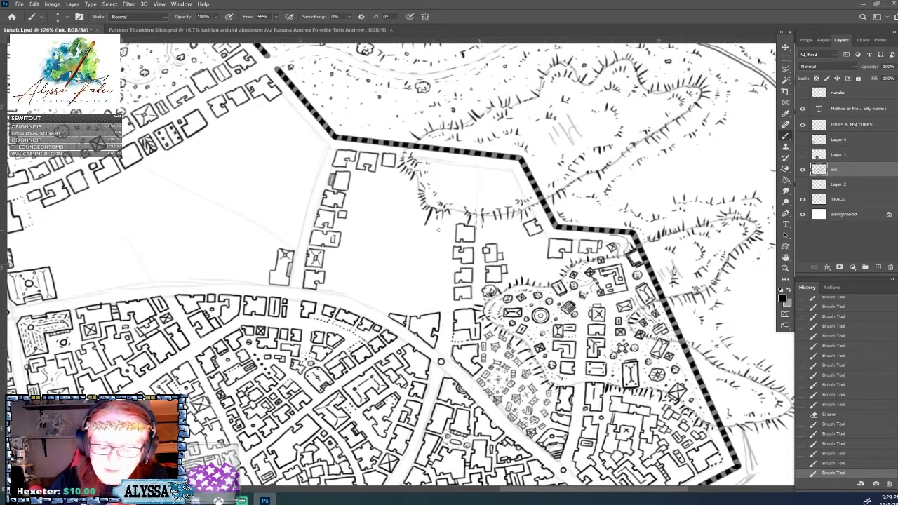
pyautogui.click(437, 229)
pyautogui.moveTo(438, 230)
pyautogui.mouseDown()
pyautogui.moveTo(437, 240)
pyautogui.moveTo(445, 227)
pyautogui.moveTo(431, 235)
pyautogui.mouseUp()
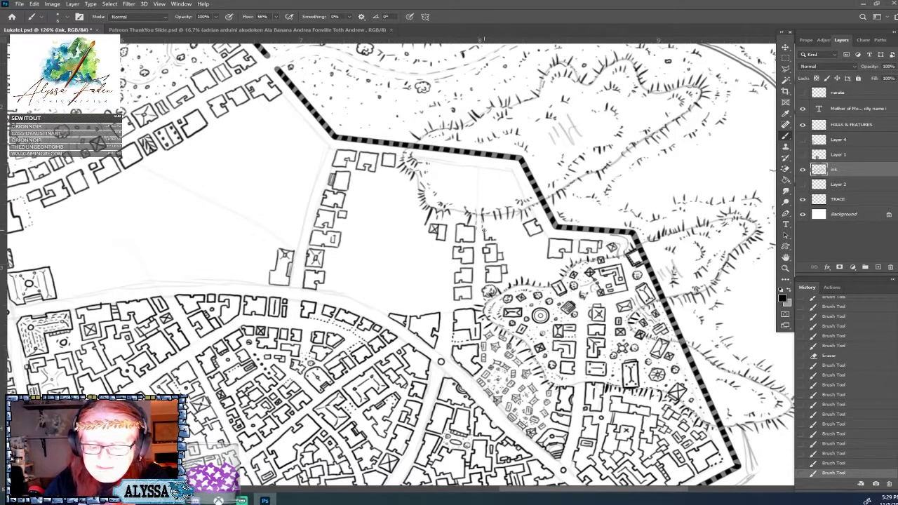
pyautogui.moveTo(484, 230); pyautogui.dragTo(484, 229)
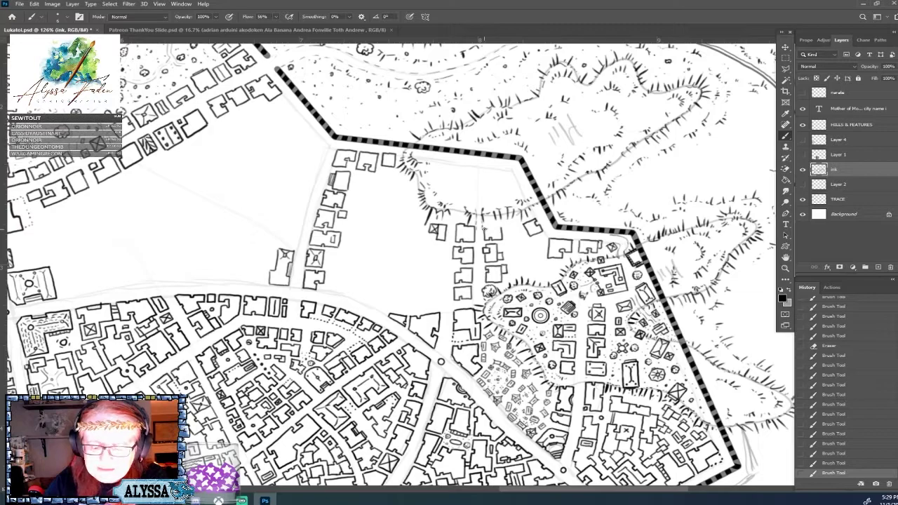
pyautogui.click(501, 229)
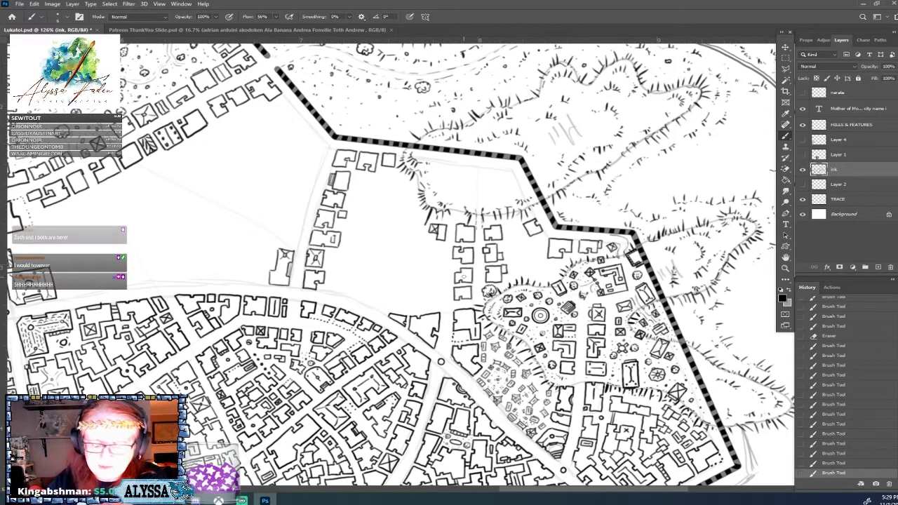
pyautogui.moveTo(462, 273); pyautogui.dragTo(463, 278)
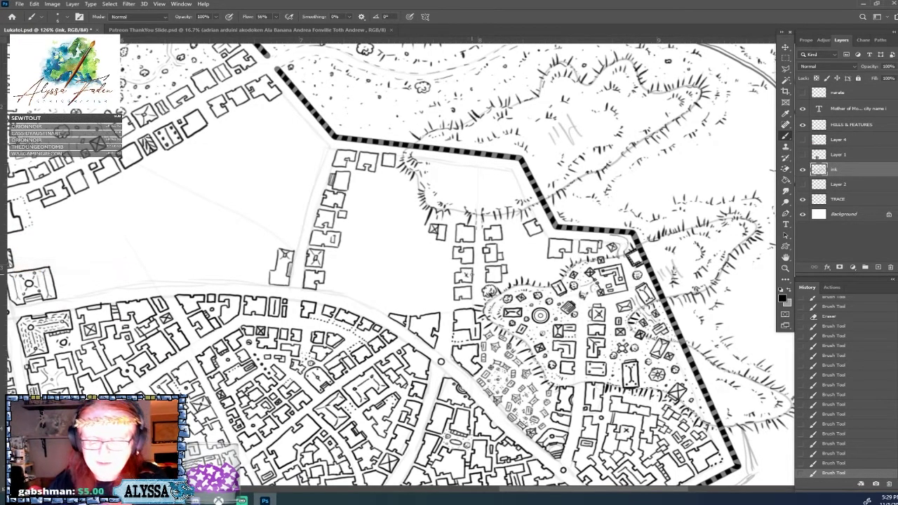
# Ink a cluster of buildings on the hill inside the wall bend, and more buildings between the road's east column and the wall farther south
pyautogui.scroll(2, 471, 275)
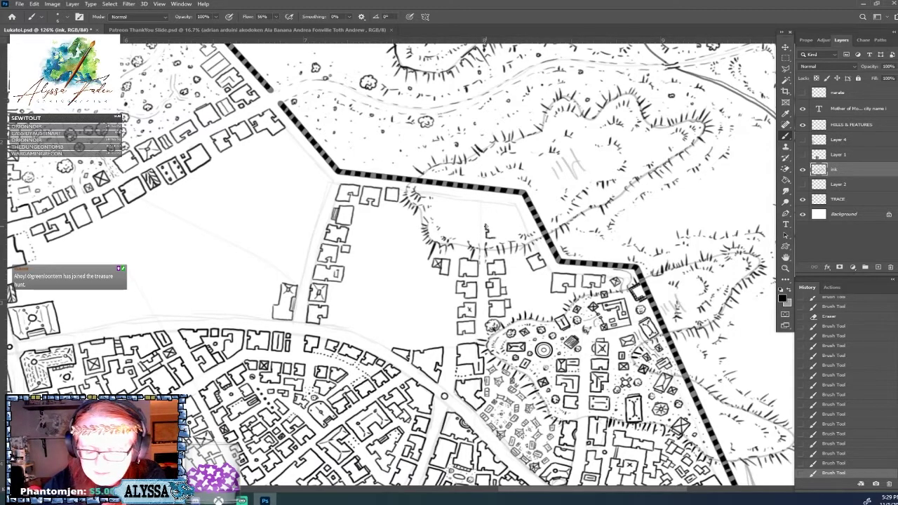
pyautogui.moveTo(494, 237)
pyautogui.mouseDown()
pyautogui.moveTo(499, 226)
pyautogui.moveTo(486, 203)
pyautogui.moveTo(506, 216)
pyautogui.moveTo(499, 203)
pyautogui.moveTo(517, 209)
pyautogui.moveTo(508, 212)
pyautogui.moveTo(524, 229)
pyautogui.moveTo(507, 230)
pyautogui.moveTo(511, 247)
pyautogui.moveTo(501, 230)
pyautogui.moveTo(495, 241)
pyautogui.mouseUp()
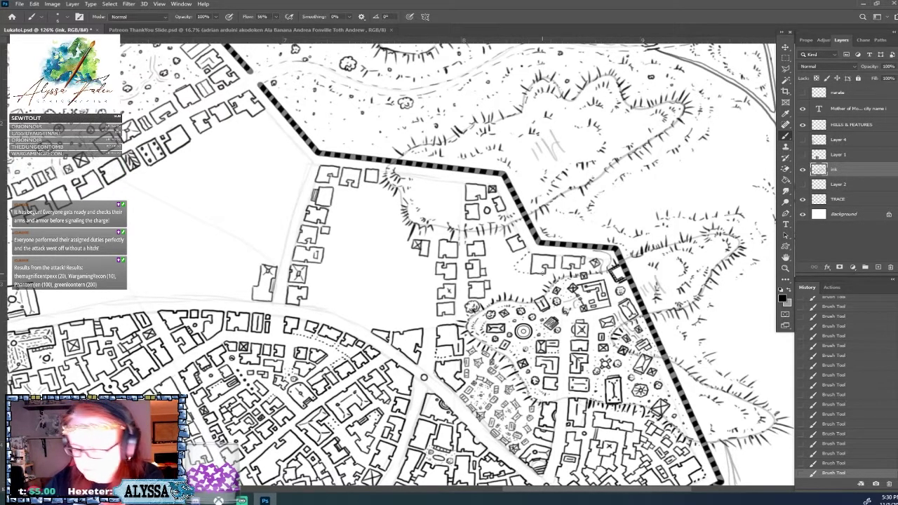
pyautogui.moveTo(543, 274); pyautogui.dragTo(508, 262)
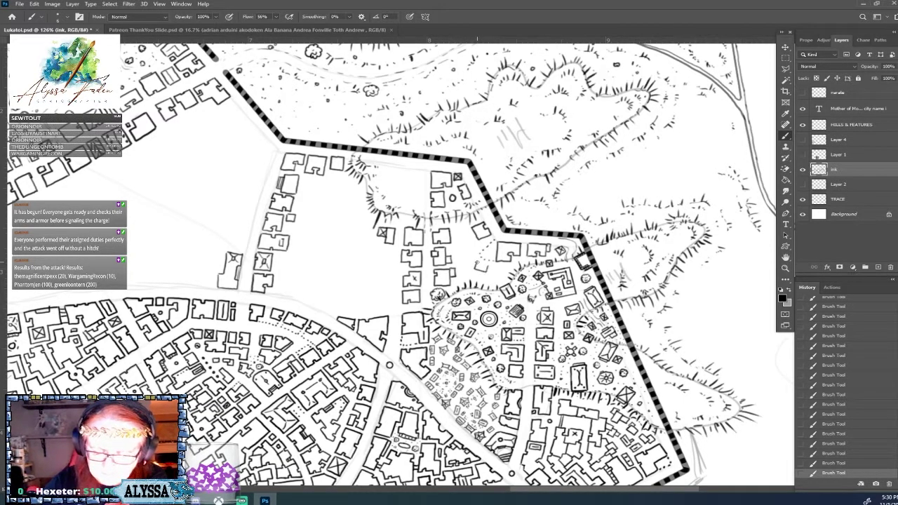
pyautogui.moveTo(477, 263); pyautogui.dragTo(487, 271)
pyautogui.moveTo(487, 264)
pyautogui.mouseDown()
pyautogui.moveTo(476, 269)
pyautogui.moveTo(492, 274)
pyautogui.moveTo(476, 274)
pyautogui.moveTo(493, 284)
pyautogui.moveTo(504, 271)
pyautogui.moveTo(497, 265)
pyautogui.mouseUp()
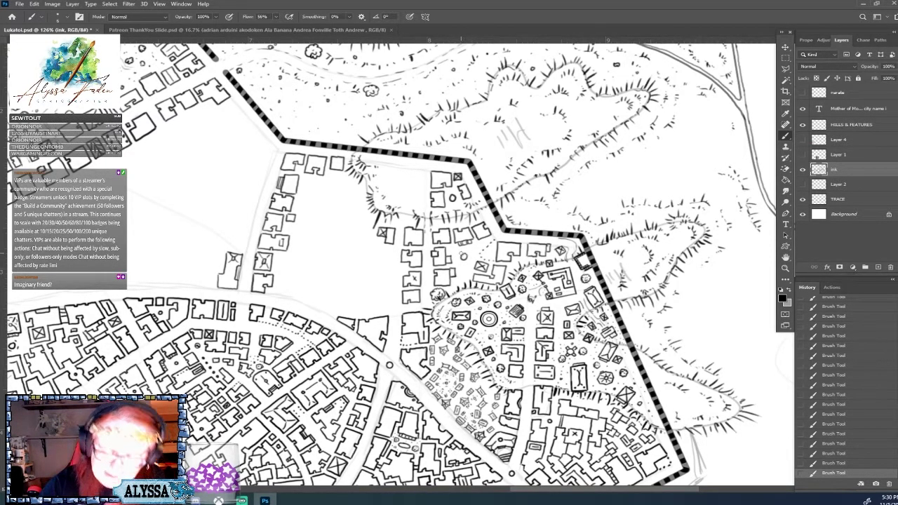
# Ink two notched buildings west of the road on the hill, plus one long building along the wall and a small one on the hilltop
pyautogui.scroll(-6, 463, 256)
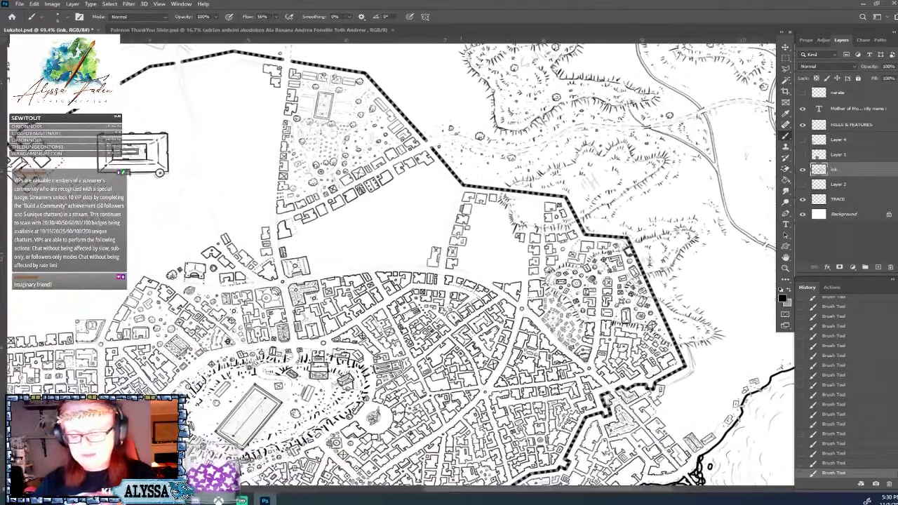
pyautogui.scroll(3, 469, 226)
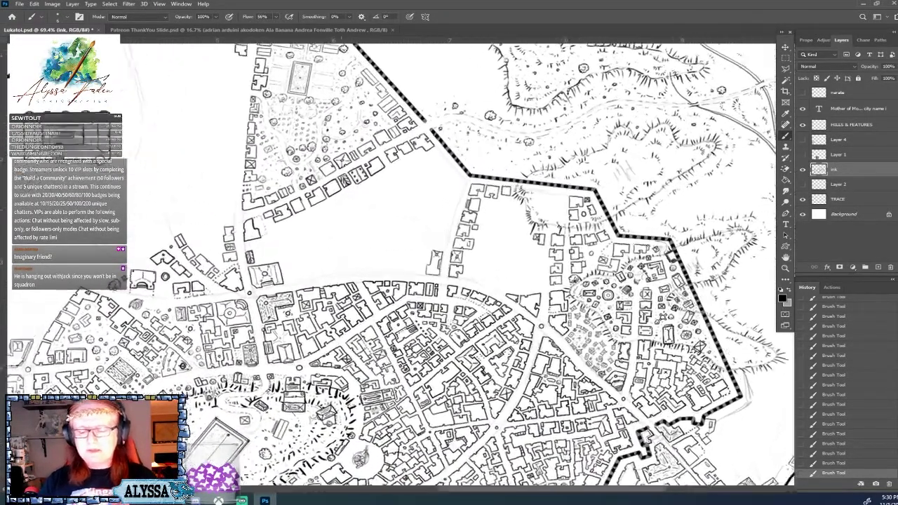
pyautogui.scroll(4, 533, 175)
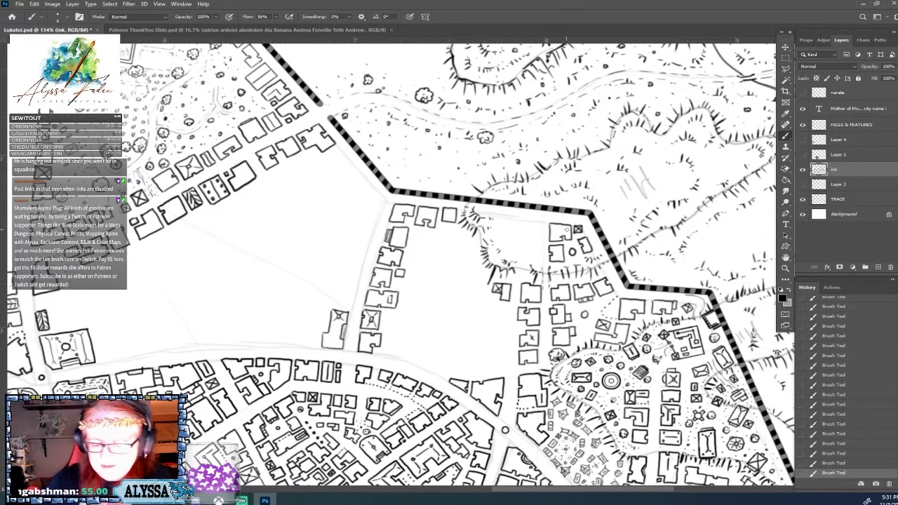
pyautogui.moveTo(522, 220)
pyautogui.mouseDown()
pyautogui.moveTo(541, 223)
pyautogui.moveTo(541, 237)
pyautogui.mouseUp()
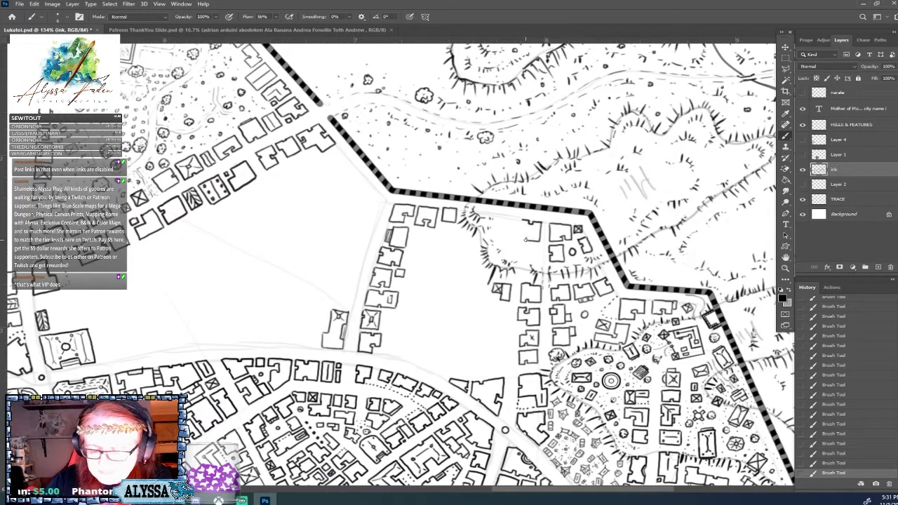
pyautogui.moveTo(527, 232)
pyautogui.mouseDown()
pyautogui.moveTo(520, 220)
pyautogui.moveTo(536, 256)
pyautogui.moveTo(526, 256)
pyautogui.moveTo(536, 263)
pyautogui.mouseUp()
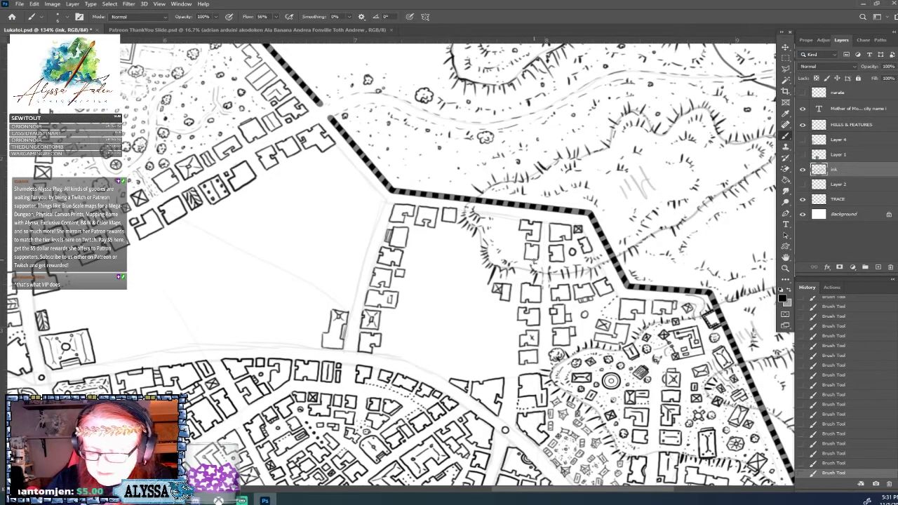
pyautogui.moveTo(497, 214)
pyautogui.mouseDown()
pyautogui.moveTo(497, 225)
pyautogui.moveTo(509, 228)
pyautogui.moveTo(514, 219)
pyautogui.moveTo(511, 229)
pyautogui.moveTo(499, 226)
pyautogui.moveTo(513, 225)
pyautogui.mouseUp()
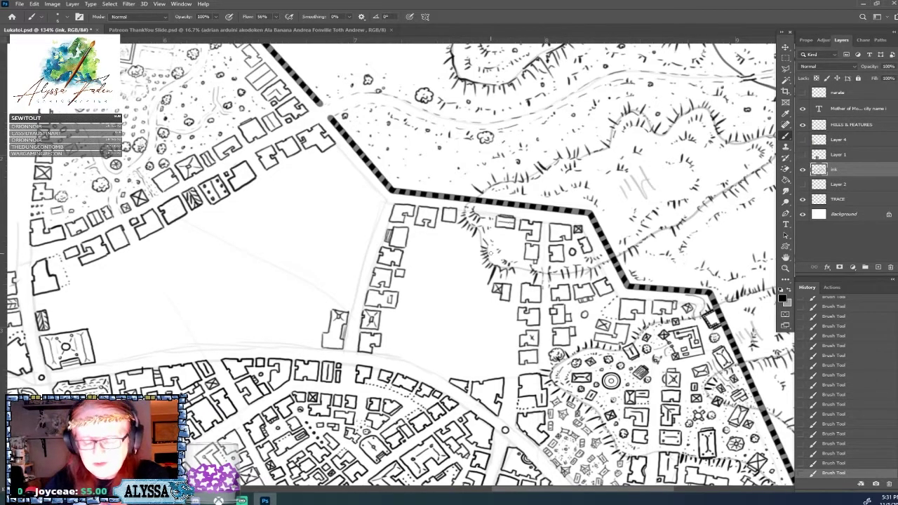
pyautogui.moveTo(501, 245); pyautogui.dragTo(507, 254)
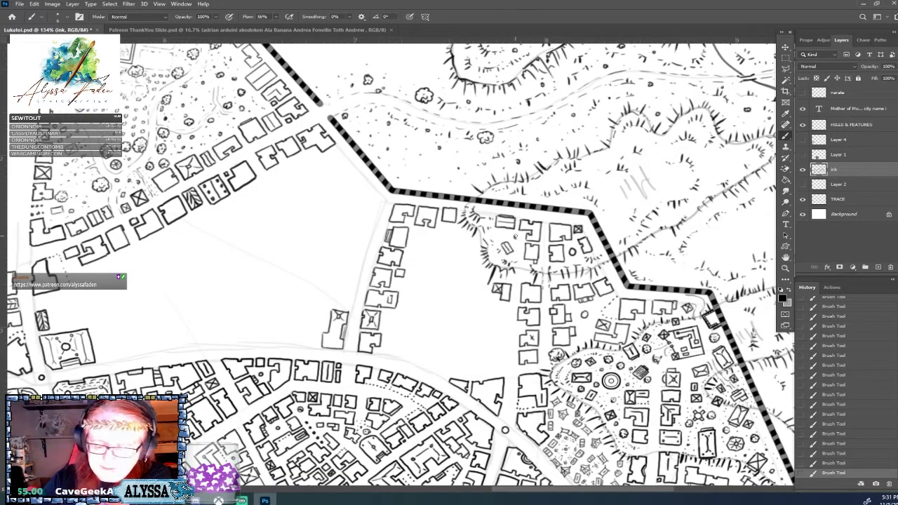
# Ink a row of adjoining buildings along the north side of the curved main road, from the western side street to the triangular block
pyautogui.moveTo(510, 237); pyautogui.dragTo(568, 220)
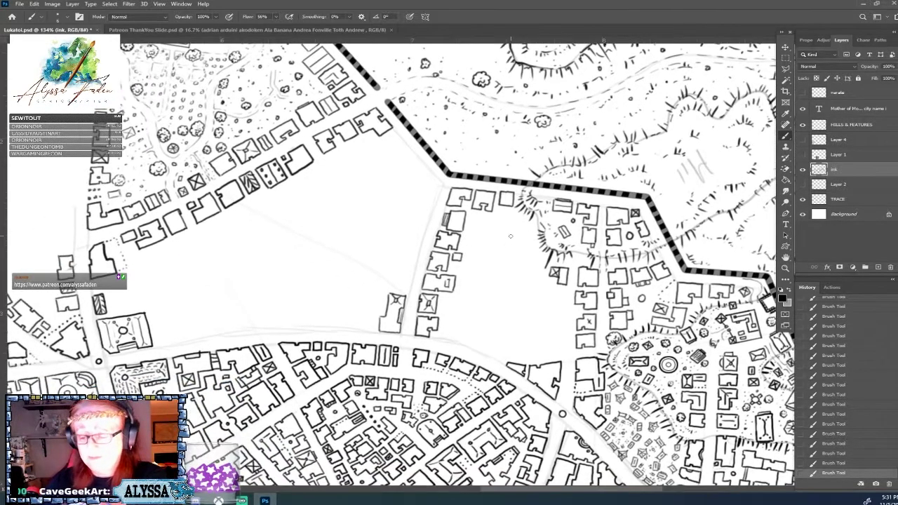
pyautogui.moveTo(511, 236); pyautogui.dragTo(409, 217)
pyautogui.scroll(-1, 511, 236)
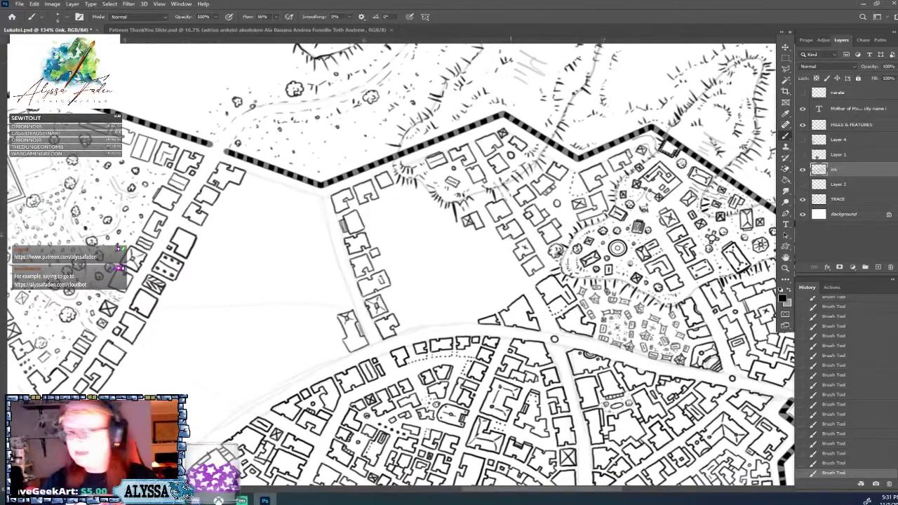
pyautogui.scroll(-1, 510, 236)
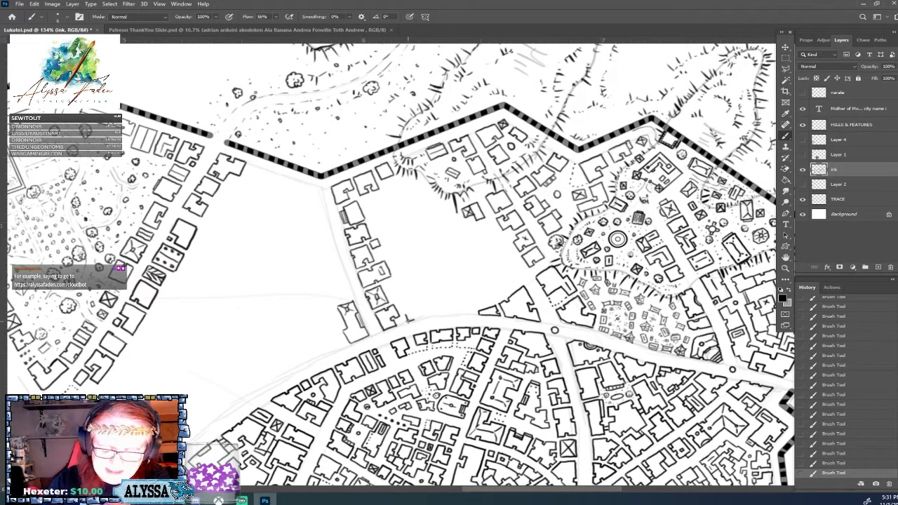
pyautogui.moveTo(417, 317)
pyautogui.mouseDown()
pyautogui.moveTo(428, 316)
pyautogui.moveTo(419, 309)
pyautogui.moveTo(426, 307)
pyautogui.moveTo(440, 314)
pyautogui.moveTo(446, 299)
pyautogui.moveTo(475, 313)
pyautogui.moveTo(476, 303)
pyautogui.moveTo(461, 298)
pyautogui.moveTo(471, 298)
pyautogui.mouseUp()
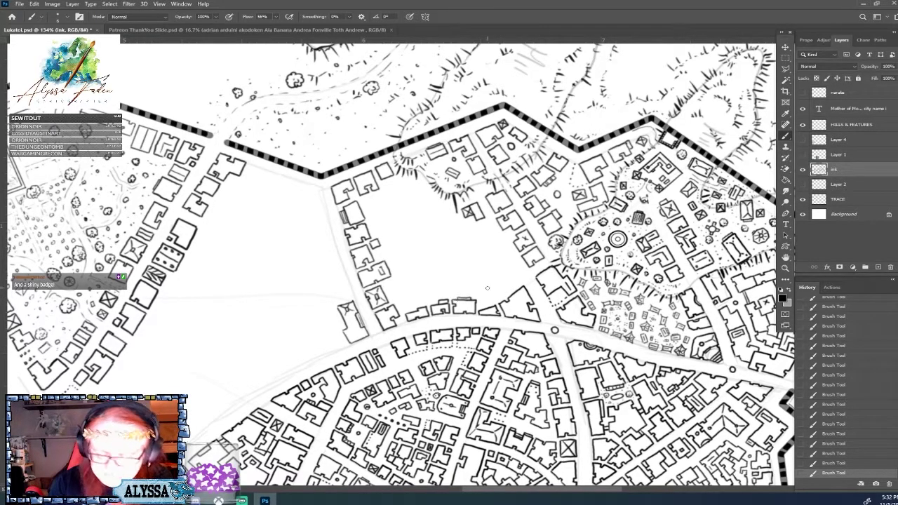
# Extend the line of buildings from the small crossed-roof building below the hill toward the main road, backing onto the existing column
pyautogui.scroll(-5, 536, 268)
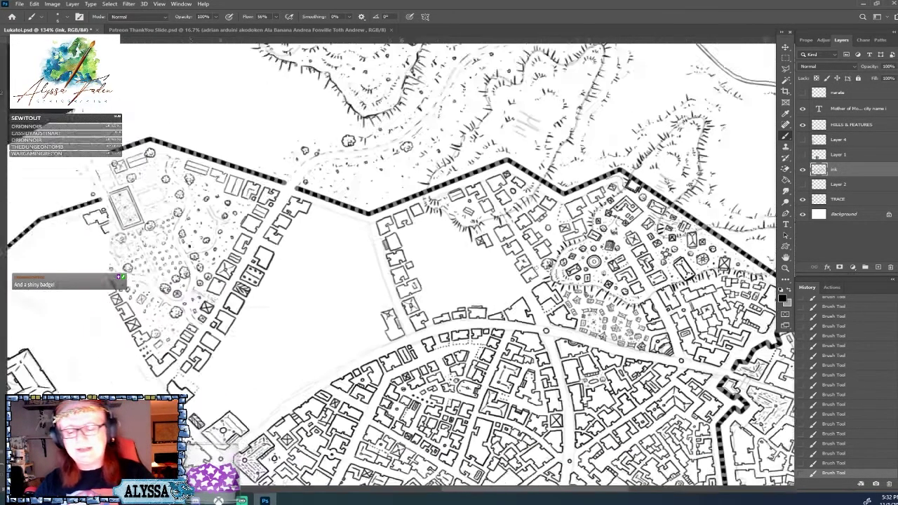
pyautogui.scroll(5, 442, 344)
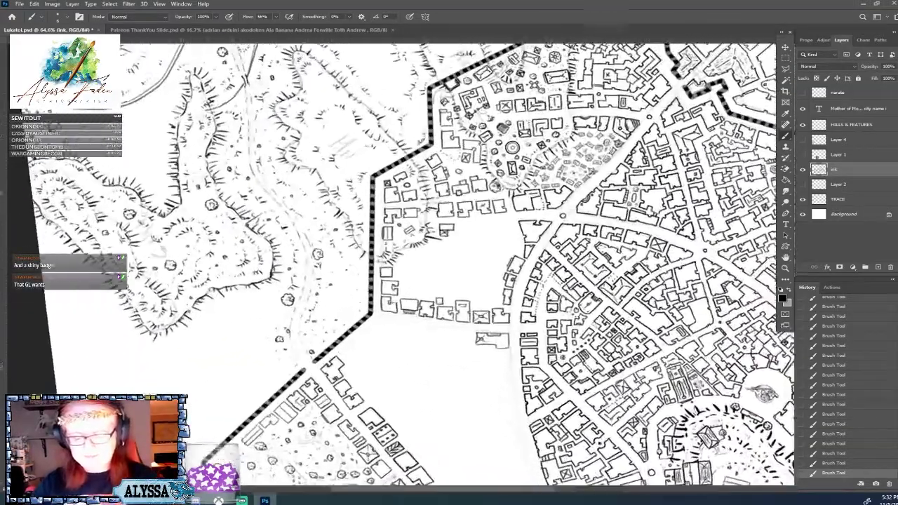
pyautogui.moveTo(442, 344); pyautogui.dragTo(465, 372)
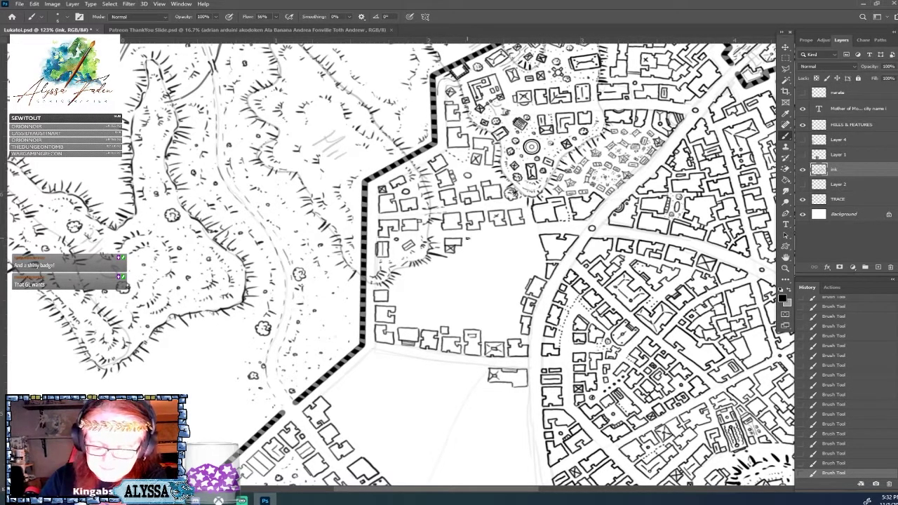
pyautogui.moveTo(467, 239)
pyautogui.mouseDown()
pyautogui.moveTo(483, 239)
pyautogui.moveTo(466, 250)
pyautogui.moveTo(492, 238)
pyautogui.moveTo(494, 247)
pyautogui.moveTo(511, 247)
pyautogui.moveTo(506, 236)
pyautogui.moveTo(511, 246)
pyautogui.moveTo(529, 246)
pyautogui.moveTo(523, 235)
pyautogui.moveTo(529, 245)
pyautogui.moveTo(519, 239)
pyautogui.moveTo(527, 243)
pyautogui.moveTo(515, 246)
pyautogui.moveTo(515, 261)
pyautogui.moveTo(532, 266)
pyautogui.moveTo(522, 253)
pyautogui.mouseUp()
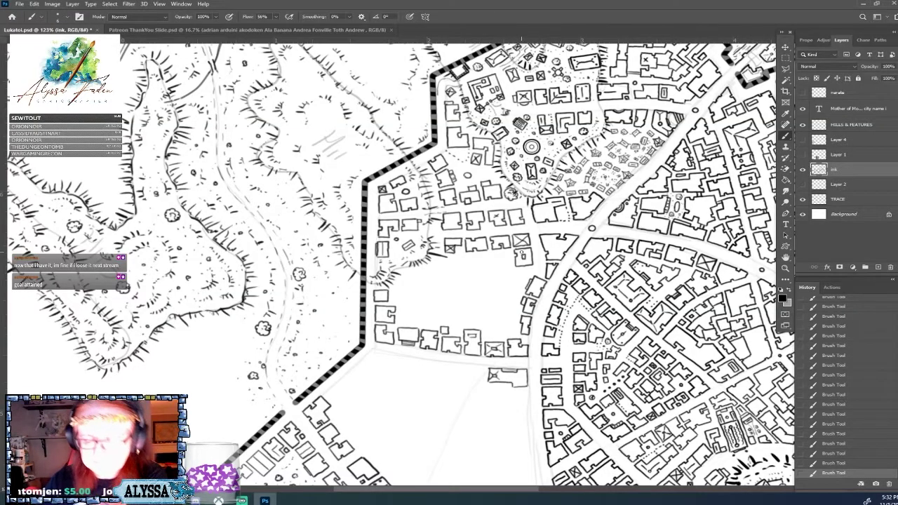
# Examine the newly inked blocks and the remaining empty ground inside the northeastern wall from several angles and zoom levels
pyautogui.scroll(-5, 522, 254)
pyautogui.scroll(4, 522, 254)
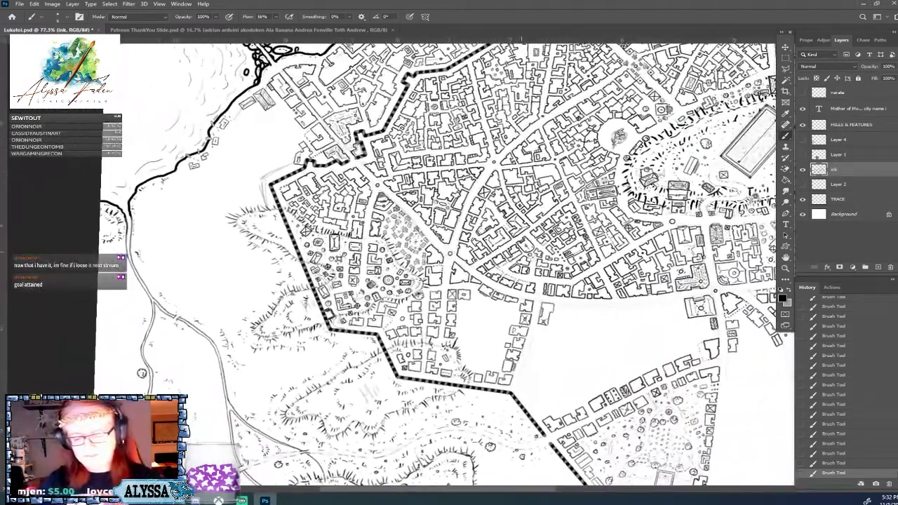
pyautogui.scroll(3, 584, 347)
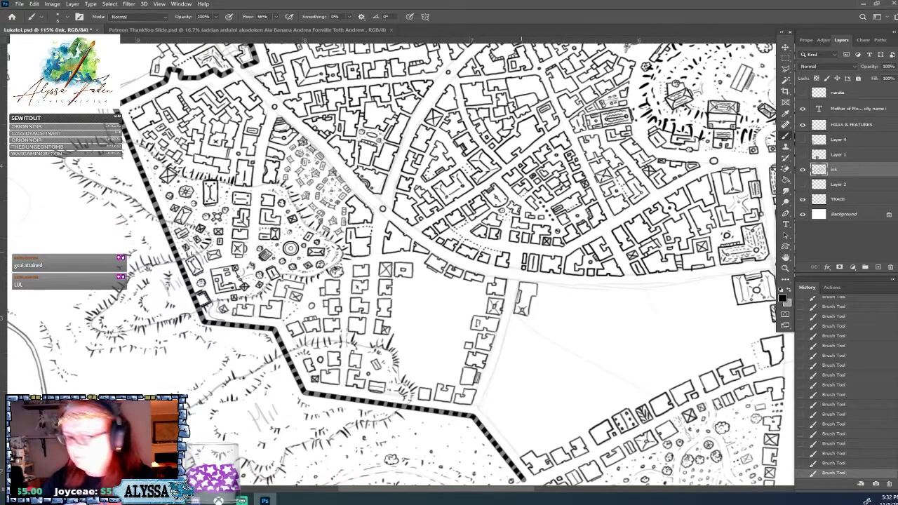
pyautogui.moveTo(522, 252); pyautogui.dragTo(614, 229)
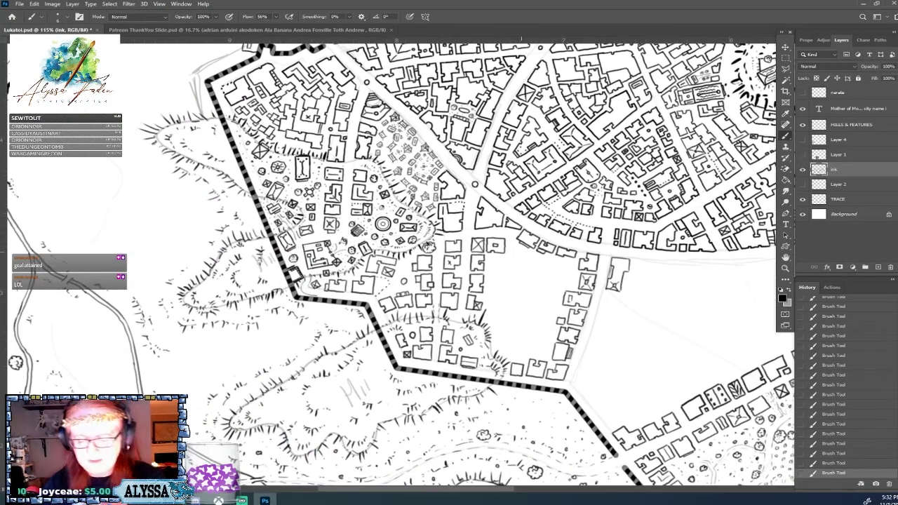
pyautogui.scroll(-2, 521, 252)
pyautogui.moveTo(521, 252); pyautogui.dragTo(460, 211)
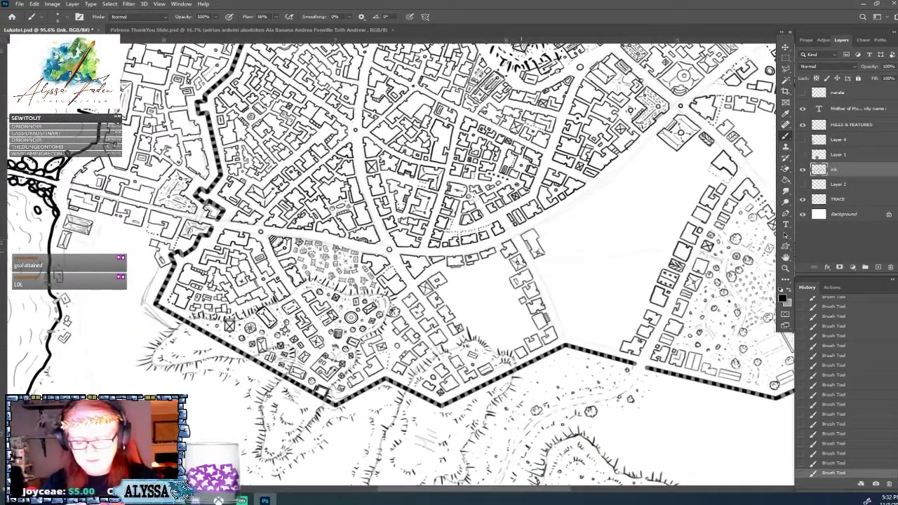
pyautogui.moveTo(522, 252); pyautogui.dragTo(544, 255)
pyautogui.scroll(1, 521, 252)
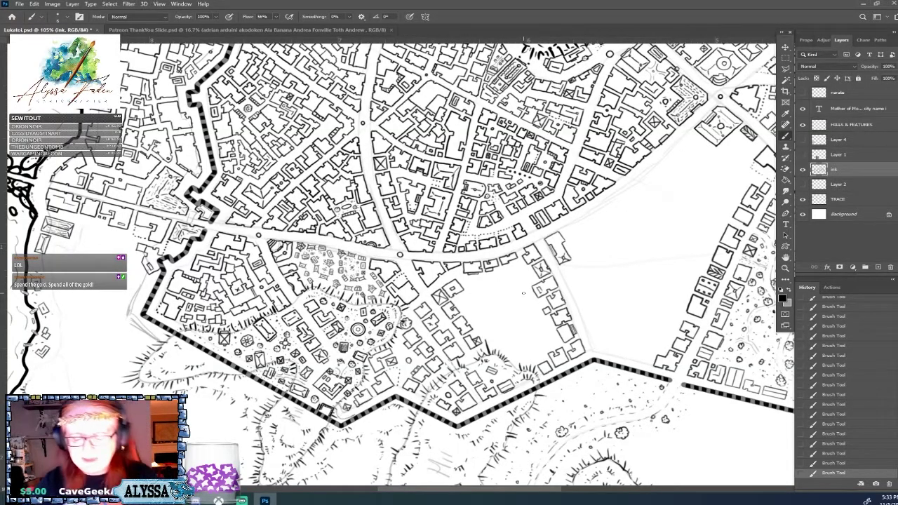
pyautogui.moveTo(523, 294); pyautogui.dragTo(309, 174)
pyautogui.scroll(3, 524, 293)
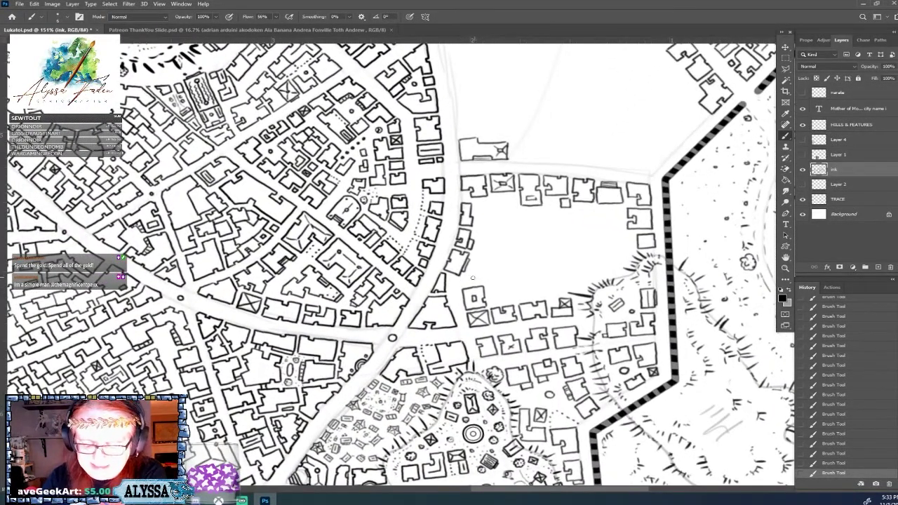
# Ink an irregular wedge-shaped building with interior dots behind the row along the main road, just above the crossed-roof building's column
pyautogui.moveTo(484, 257)
pyautogui.mouseDown()
pyautogui.moveTo(477, 273)
pyautogui.moveTo(490, 277)
pyautogui.moveTo(485, 256)
pyautogui.mouseUp()
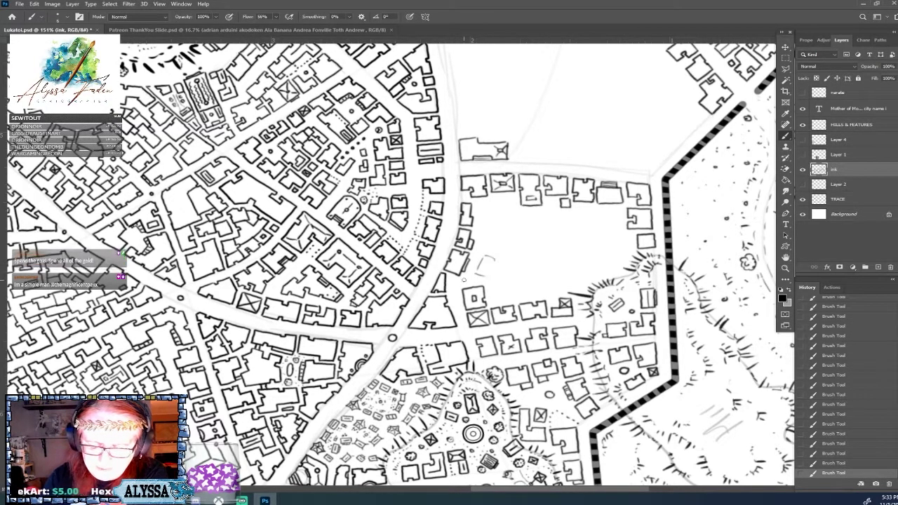
pyautogui.moveTo(477, 275)
pyautogui.mouseDown()
pyautogui.moveTo(506, 278)
pyautogui.moveTo(504, 265)
pyautogui.mouseUp()
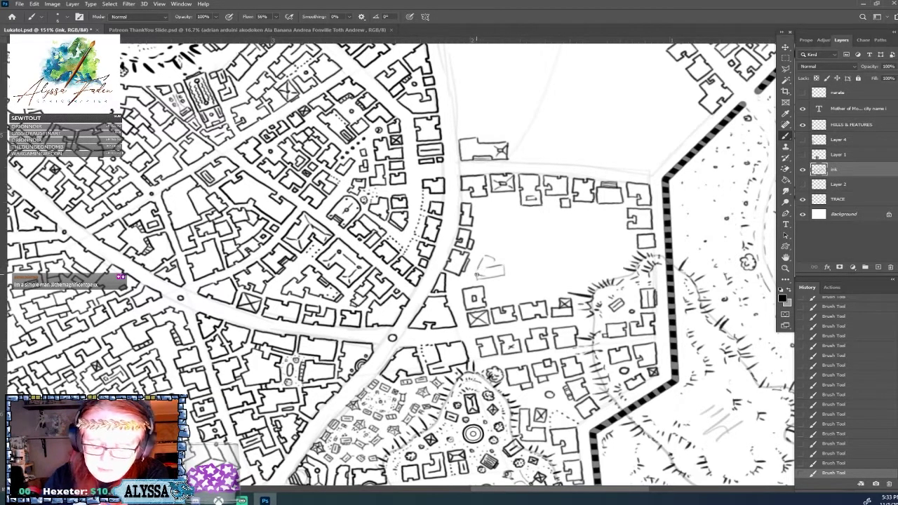
pyautogui.moveTo(476, 274)
pyautogui.mouseDown()
pyautogui.moveTo(488, 254)
pyautogui.moveTo(501, 269)
pyautogui.moveTo(478, 279)
pyautogui.moveTo(503, 275)
pyautogui.mouseUp()
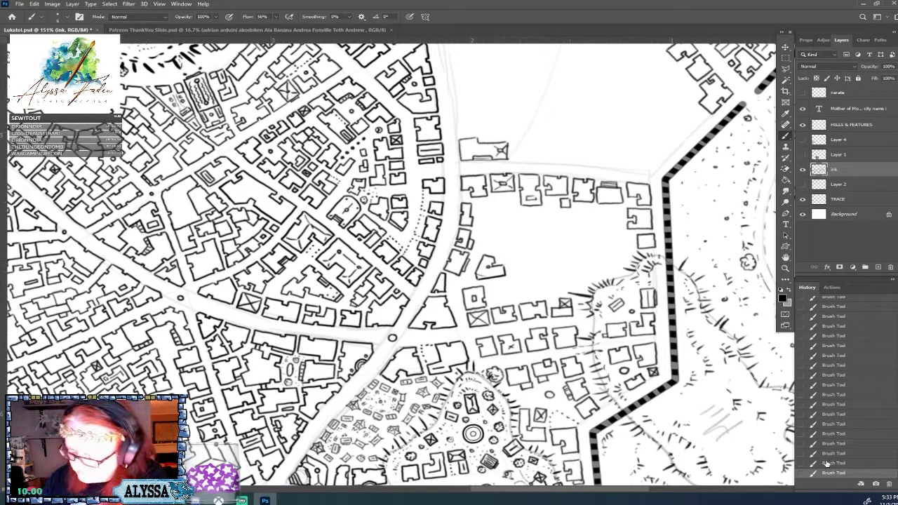
pyautogui.hotkey('ctrl', 'z')
pyautogui.click(488, 261)
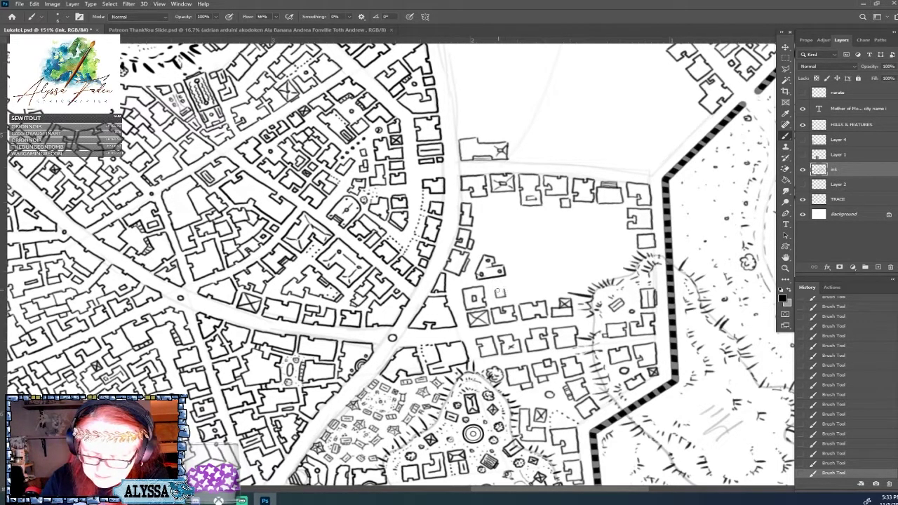
# Ink a small square within a dotted square beside the crossed-roof column, plus a large building with a rounded eastern side next to it
pyautogui.moveTo(495, 289); pyautogui.dragTo(503, 296)
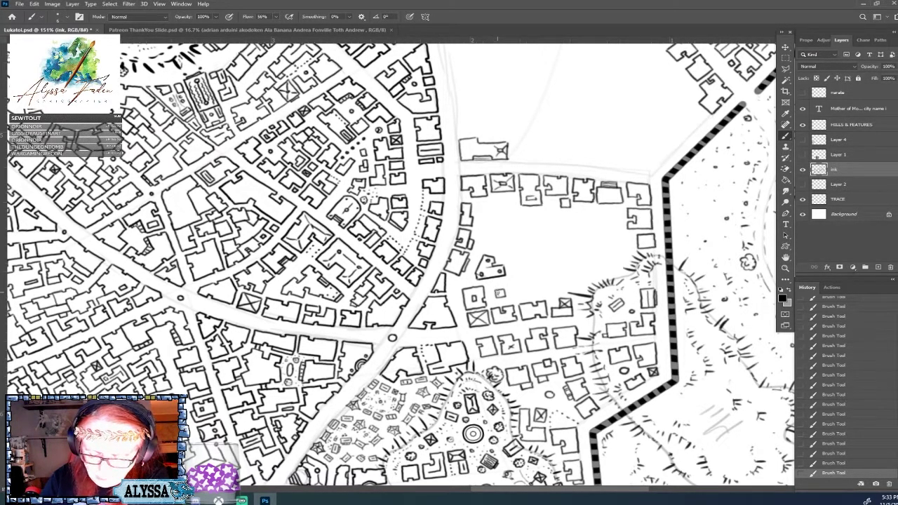
pyautogui.click(493, 288)
pyautogui.moveTo(494, 300); pyautogui.dragTo(497, 300)
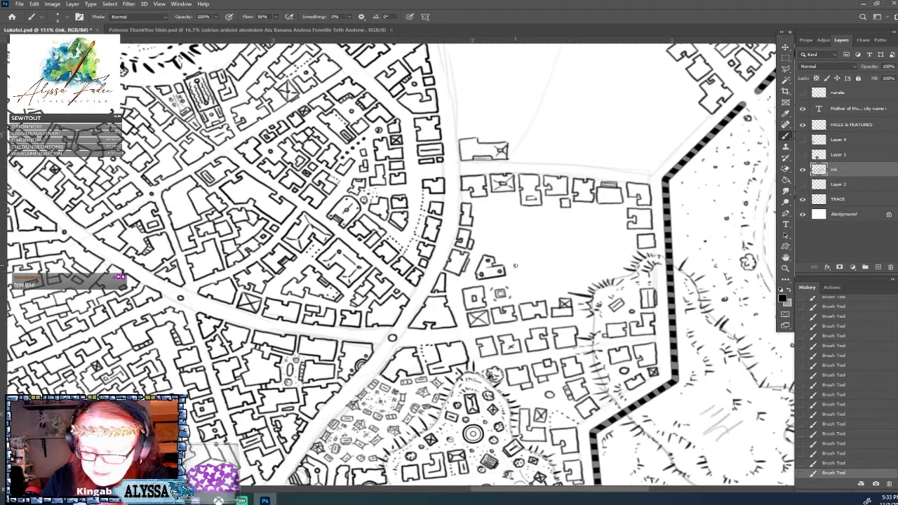
pyautogui.moveTo(523, 278)
pyautogui.mouseDown()
pyautogui.moveTo(522, 299)
pyautogui.moveTo(540, 299)
pyautogui.mouseUp()
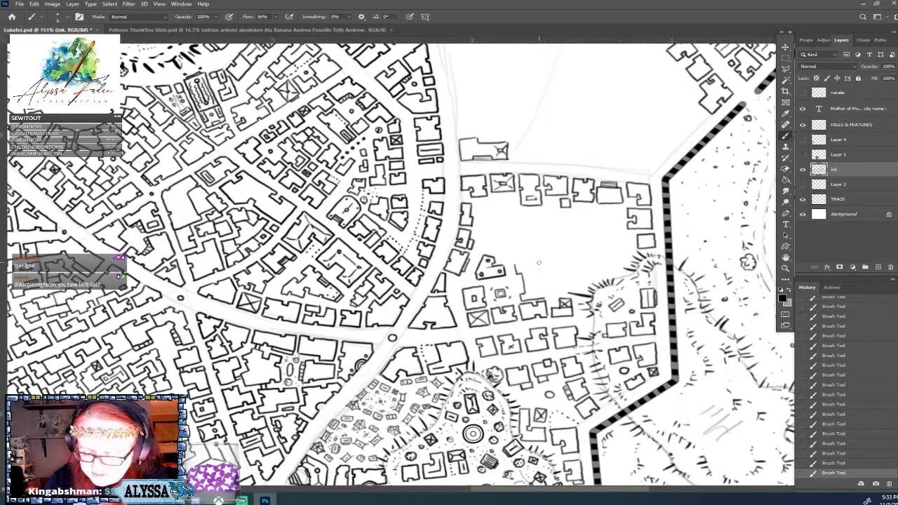
pyautogui.moveTo(539, 263); pyautogui.dragTo(546, 294)
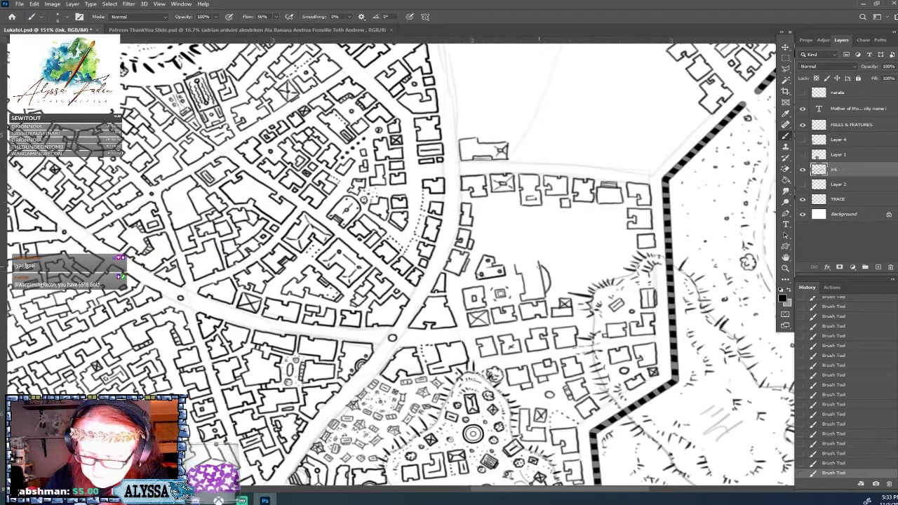
pyautogui.moveTo(516, 263); pyautogui.dragTo(533, 261)
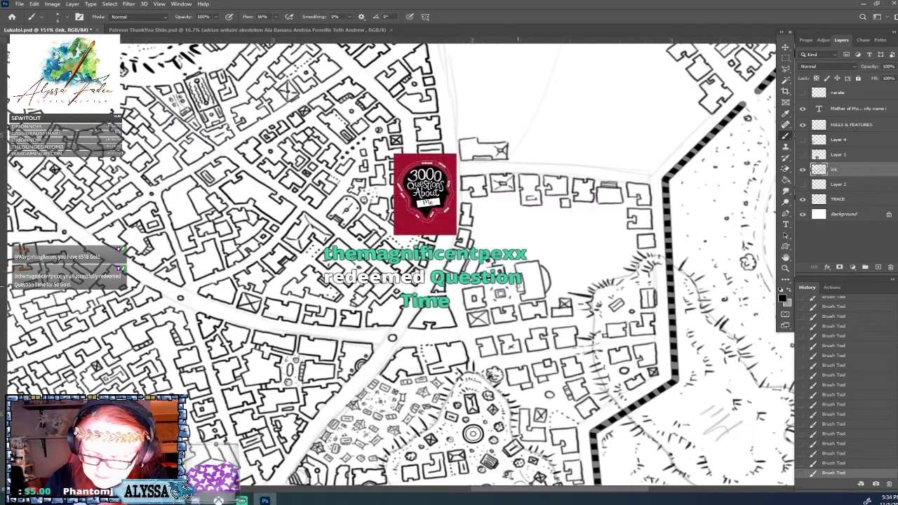
# Ink a notched building and a square crossed-roof building along the north side of the side road, east of the existing long building
pyautogui.scroll(-1, 525, 288)
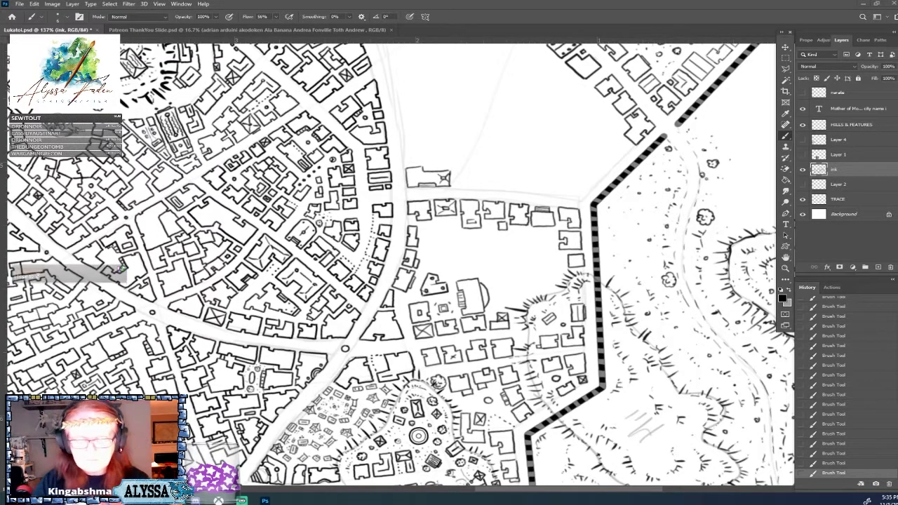
pyautogui.scroll(2, 561, 249)
pyautogui.moveTo(562, 249); pyautogui.dragTo(621, 284)
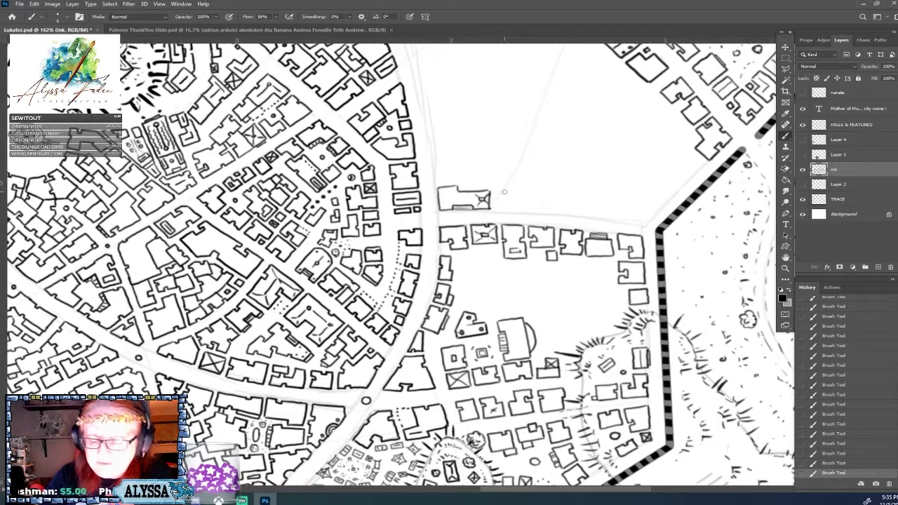
pyautogui.moveTo(504, 191)
pyautogui.mouseDown()
pyautogui.moveTo(505, 211)
pyautogui.moveTo(531, 213)
pyautogui.moveTo(517, 189)
pyautogui.moveTo(538, 211)
pyautogui.moveTo(556, 213)
pyautogui.moveTo(557, 197)
pyautogui.moveTo(556, 213)
pyautogui.moveTo(539, 214)
pyautogui.mouseUp()
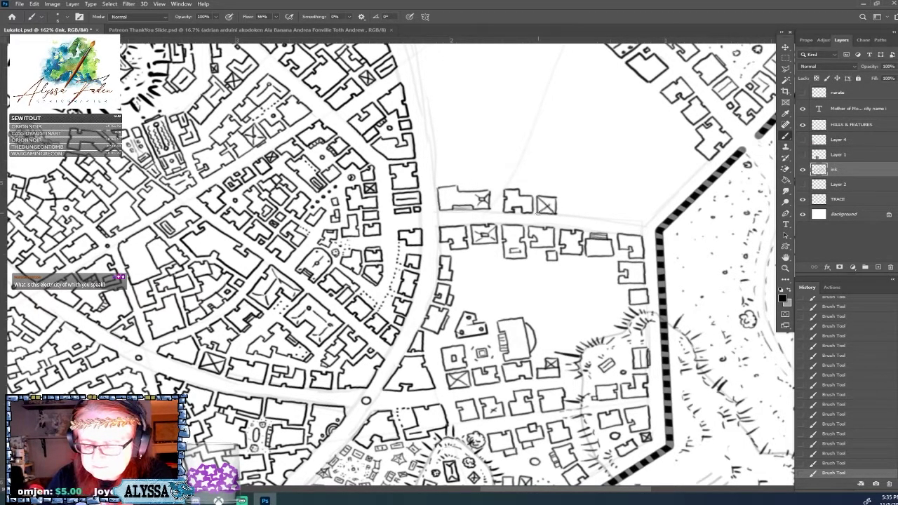
pyautogui.moveTo(652, 177); pyautogui.dragTo(556, 201)
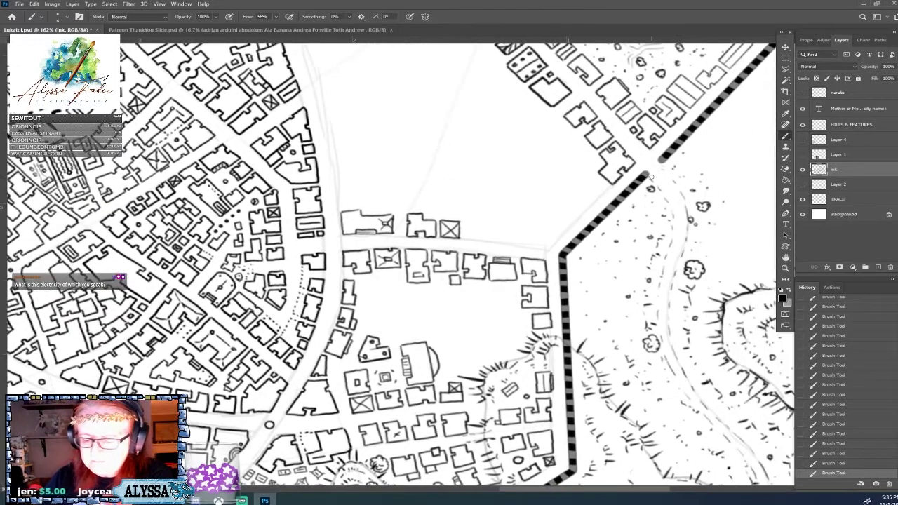
pyautogui.moveTo(520, 246); pyautogui.dragTo(533, 247)
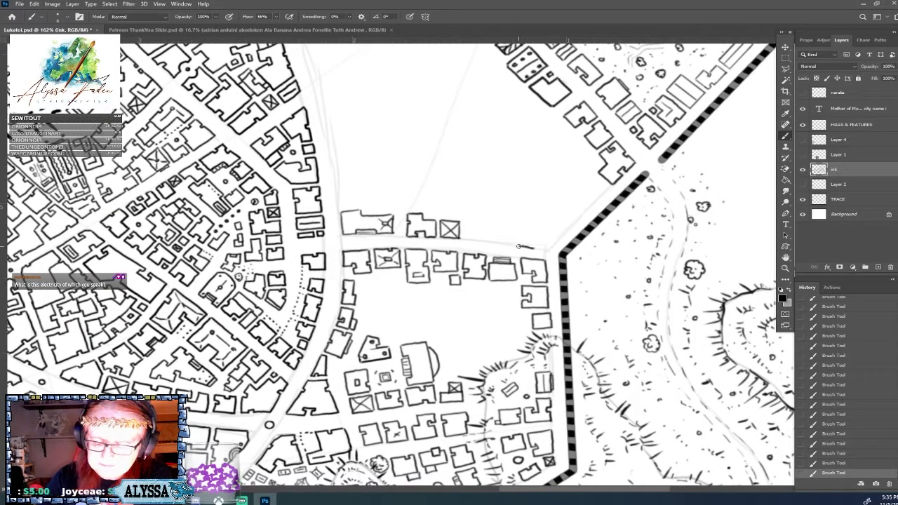
pyautogui.click(538, 250)
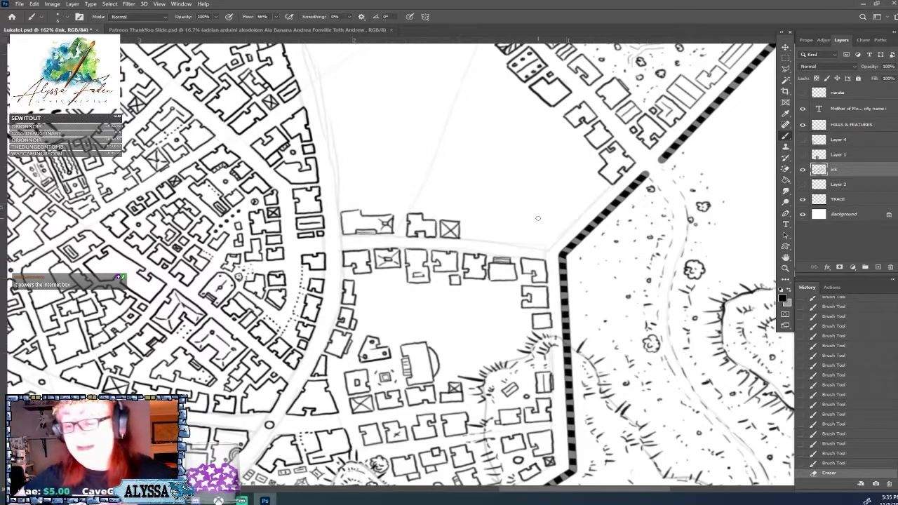
# Ink a row of notched buildings along the inside of the wall, from the gate's corner building to the side road's junction
pyautogui.scroll(-2, 538, 218)
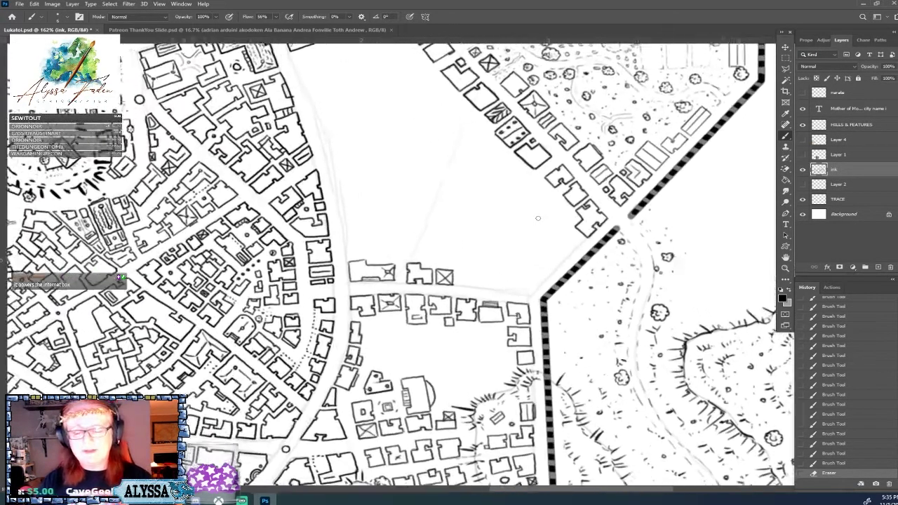
pyautogui.moveTo(538, 218)
pyautogui.mouseDown()
pyautogui.moveTo(513, 219)
pyautogui.moveTo(518, 178)
pyautogui.moveTo(509, 178)
pyautogui.mouseUp()
pyautogui.scroll(1, 538, 218)
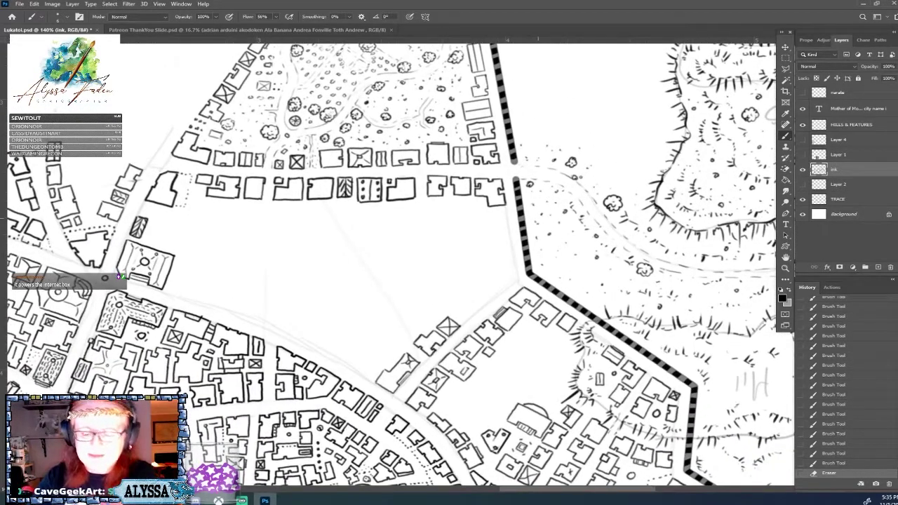
pyautogui.moveTo(489, 211)
pyautogui.mouseDown()
pyautogui.moveTo(503, 211)
pyautogui.moveTo(482, 240)
pyautogui.moveTo(508, 238)
pyautogui.moveTo(508, 218)
pyautogui.moveTo(510, 244)
pyautogui.moveTo(495, 256)
pyautogui.moveTo(512, 258)
pyautogui.moveTo(512, 244)
pyautogui.moveTo(514, 257)
pyautogui.mouseUp()
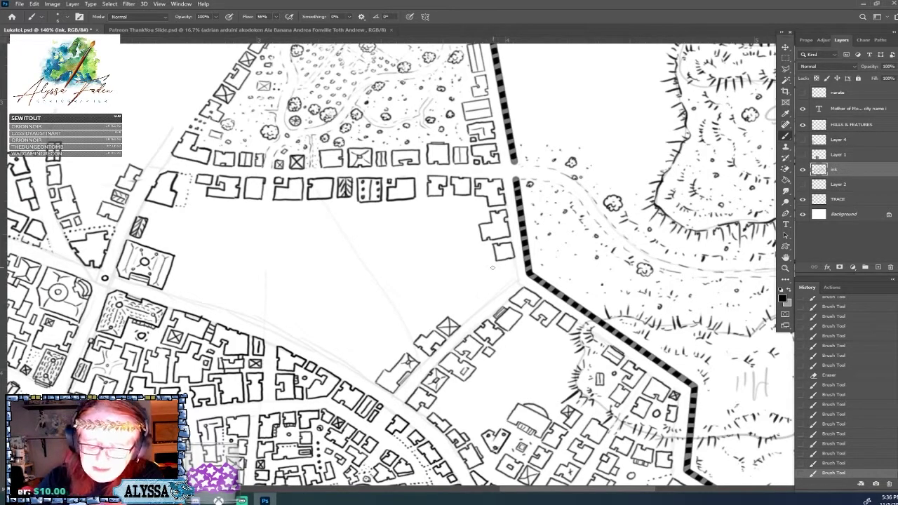
pyautogui.moveTo(495, 264)
pyautogui.mouseDown()
pyautogui.moveTo(514, 262)
pyautogui.moveTo(490, 280)
pyautogui.moveTo(496, 296)
pyautogui.moveTo(514, 278)
pyautogui.mouseUp()
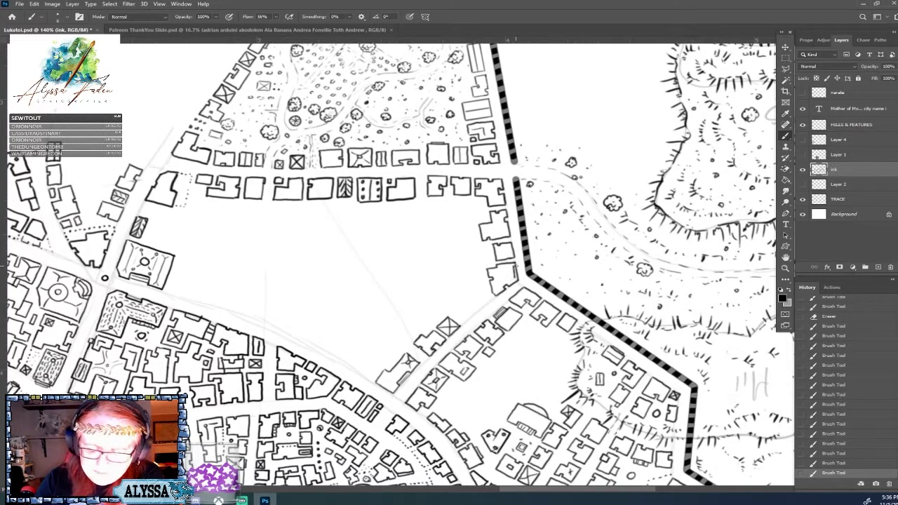
# Ink a notched building on the side road's north side, filling the gap between the wall corner and the crossed-roof building
pyautogui.scroll(-3, 514, 276)
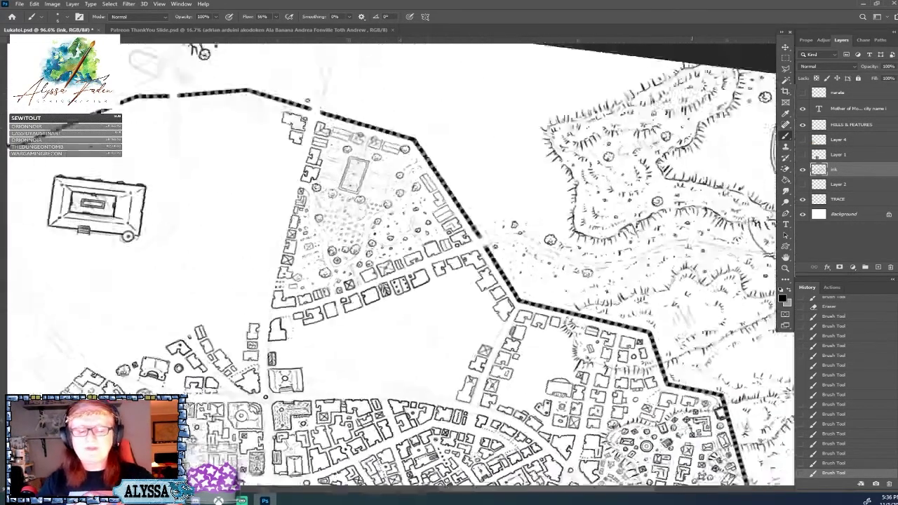
pyautogui.scroll(2, 514, 277)
pyautogui.scroll(1, 516, 278)
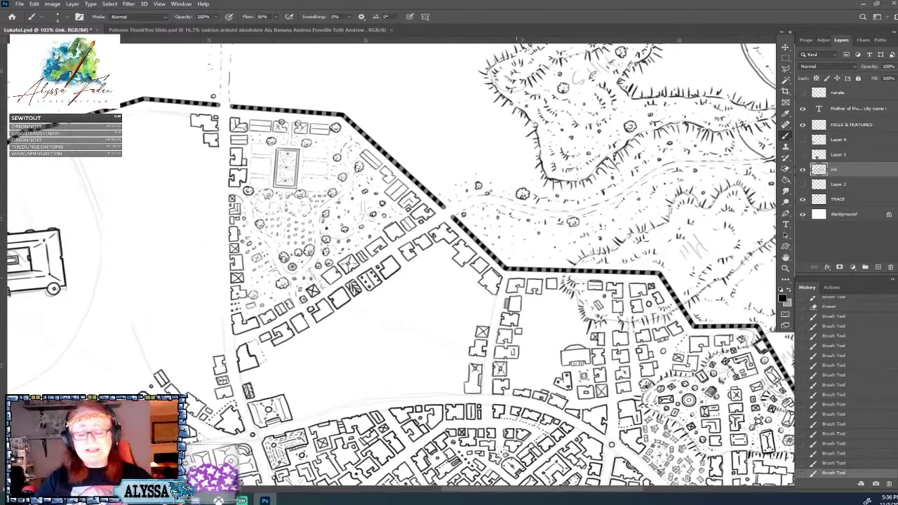
pyautogui.scroll(-2, 398, 263)
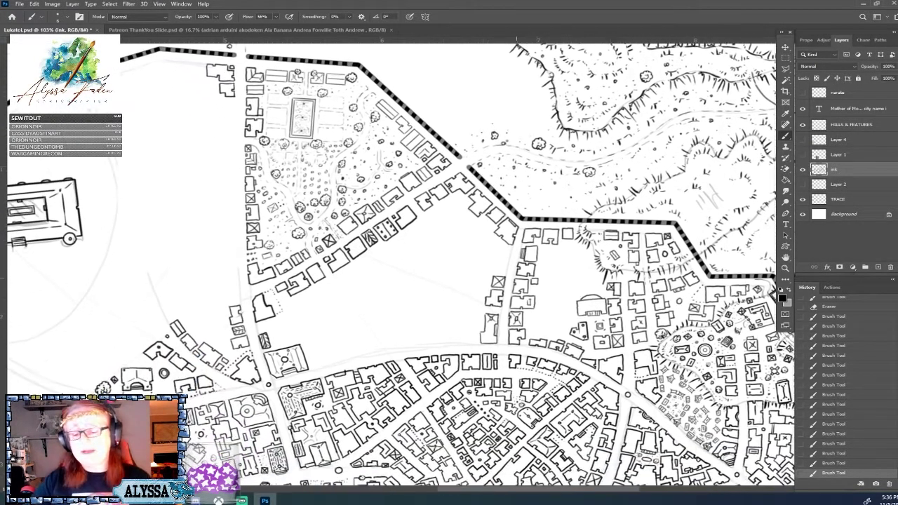
pyautogui.scroll(2, 517, 277)
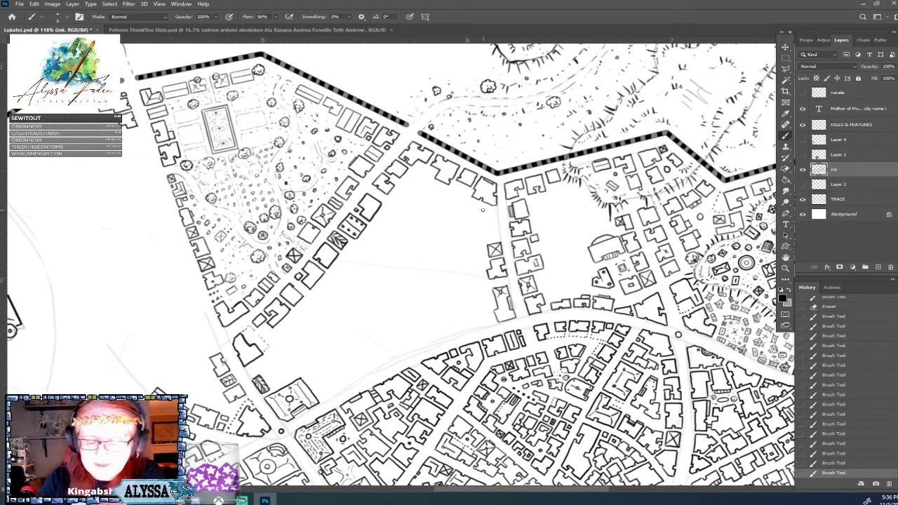
pyautogui.moveTo(483, 210)
pyautogui.mouseDown()
pyautogui.moveTo(496, 209)
pyautogui.moveTo(481, 234)
pyautogui.moveTo(497, 229)
pyautogui.mouseUp()
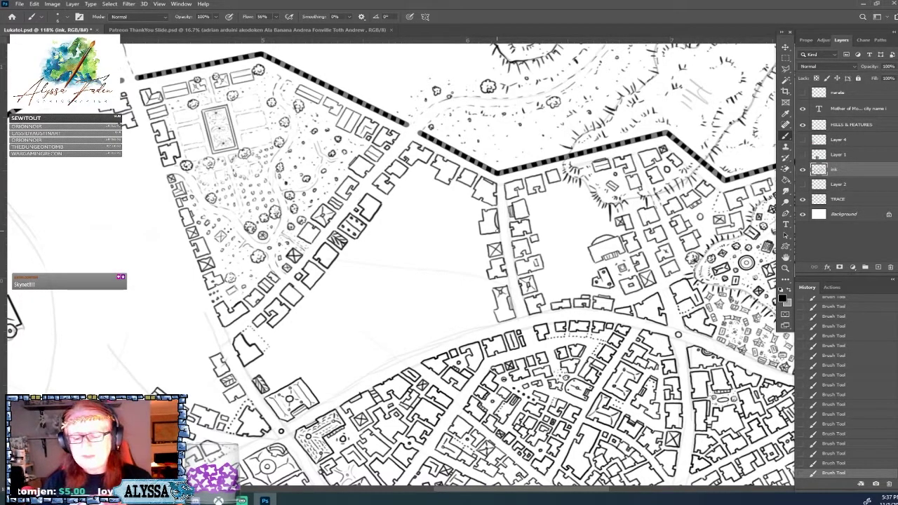
# Examine the partly filled block between the hill and the side road, and its surroundings, from several angles and zoom levels
pyautogui.moveTo(600, 227); pyautogui.dragTo(497, 231)
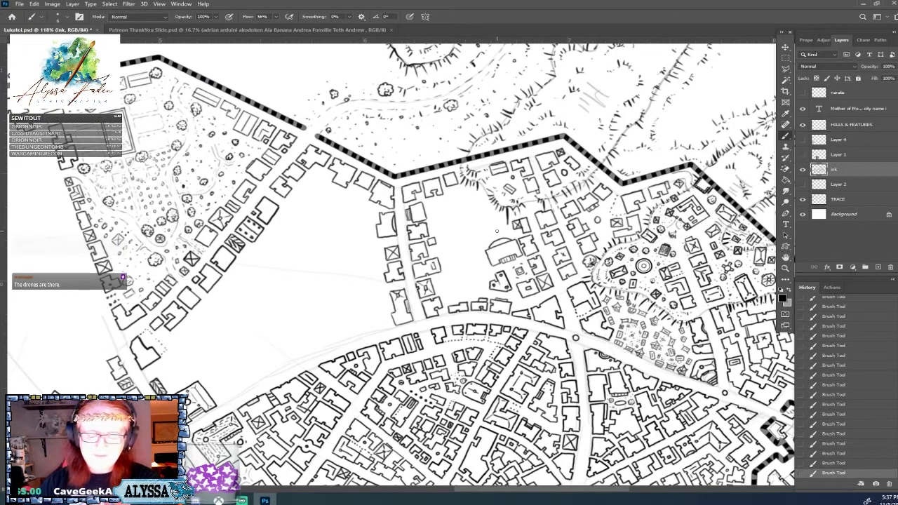
pyautogui.scroll(-3, 492, 363)
pyautogui.moveTo(497, 231); pyautogui.dragTo(434, 169)
pyautogui.scroll(1, 435, 169)
pyautogui.scroll(4, 484, 246)
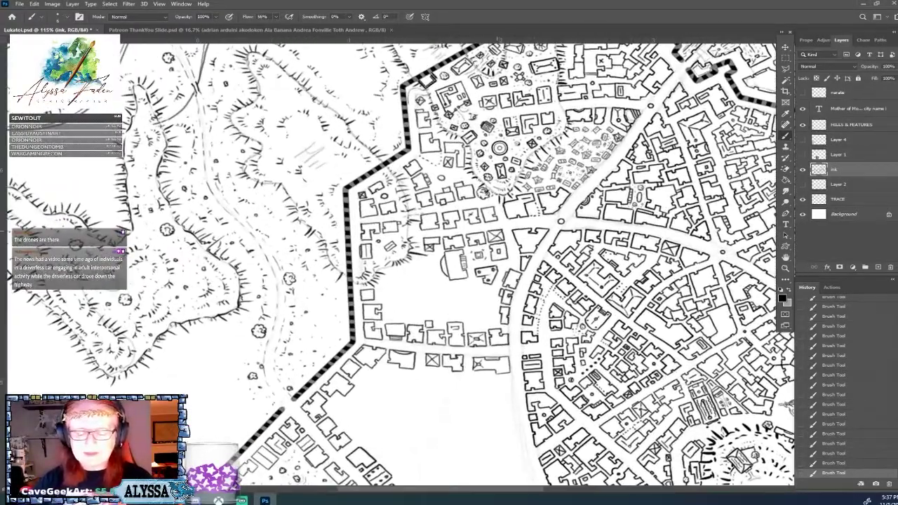
pyautogui.scroll(-3, 480, 277)
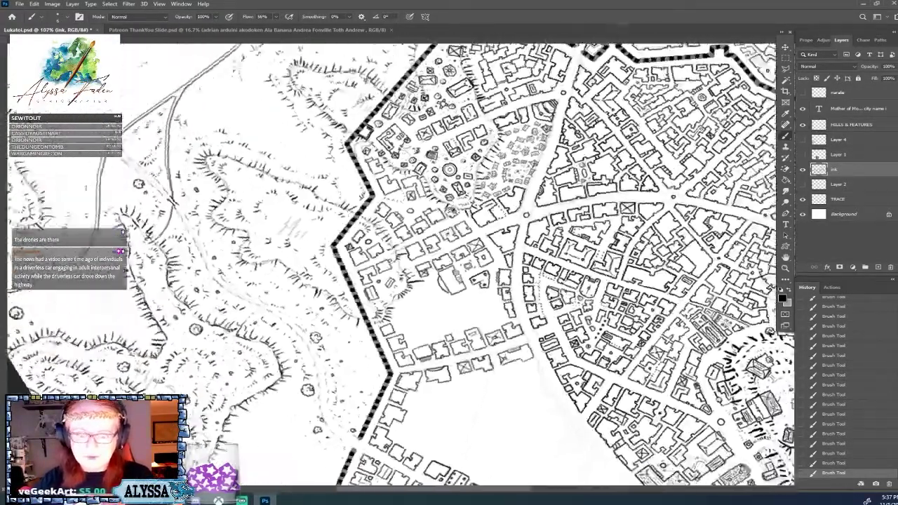
pyautogui.scroll(3, 504, 313)
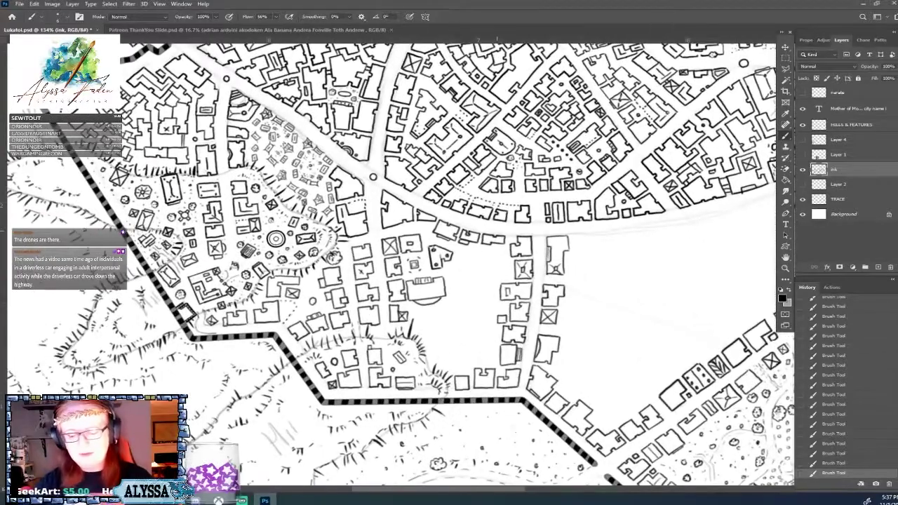
pyautogui.moveTo(497, 231); pyautogui.dragTo(474, 222)
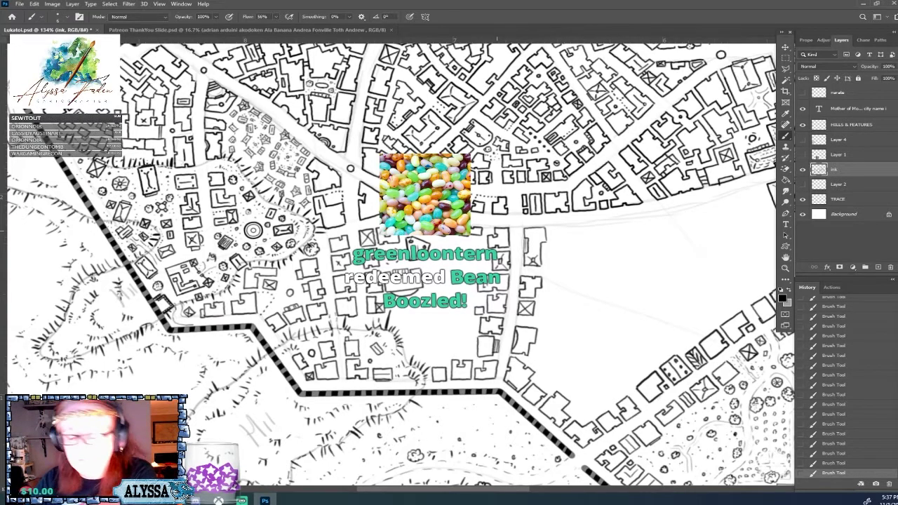
# Ink a notched building and a small square one with dots beside it inside the block, behind the buildings lining the main road
pyautogui.moveTo(496, 231); pyautogui.dragTo(533, 221)
pyautogui.scroll(-5, 421, 267)
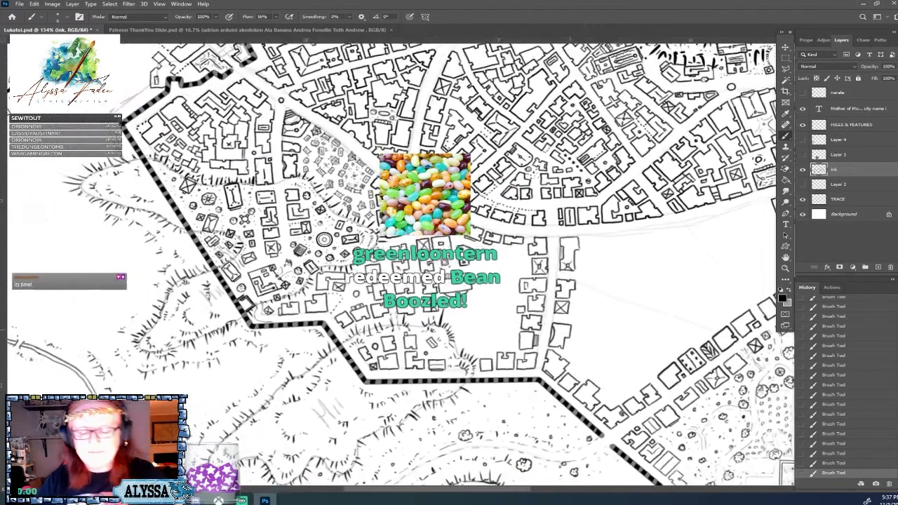
pyautogui.scroll(4, 421, 267)
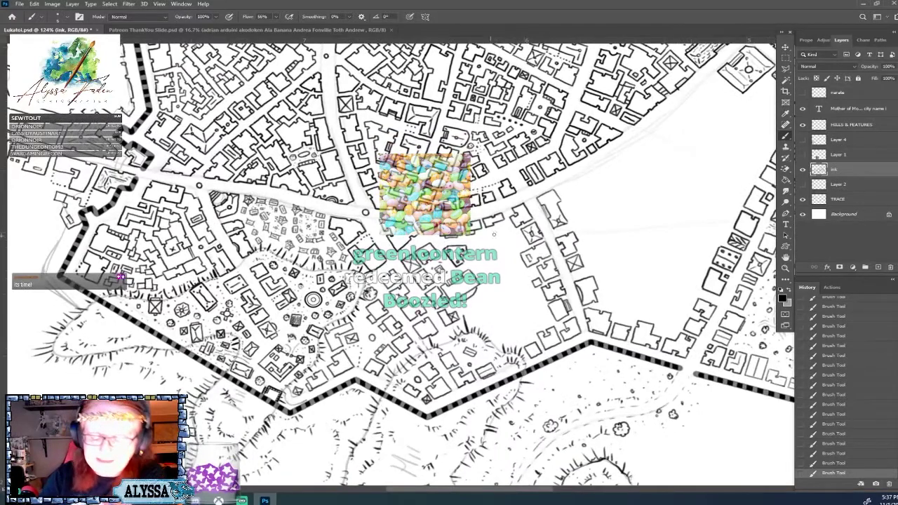
pyautogui.moveTo(476, 246)
pyautogui.mouseDown()
pyautogui.moveTo(492, 240)
pyautogui.moveTo(472, 253)
pyautogui.mouseUp()
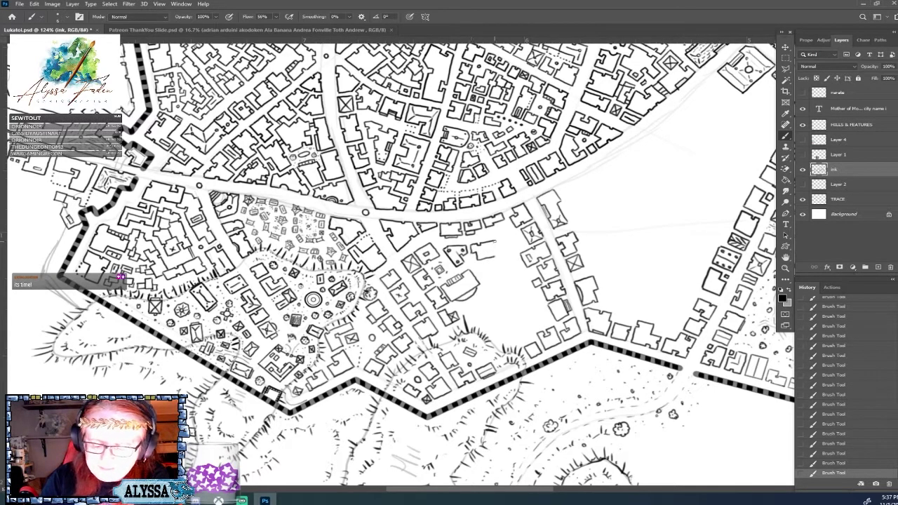
pyautogui.moveTo(494, 241); pyautogui.dragTo(495, 251)
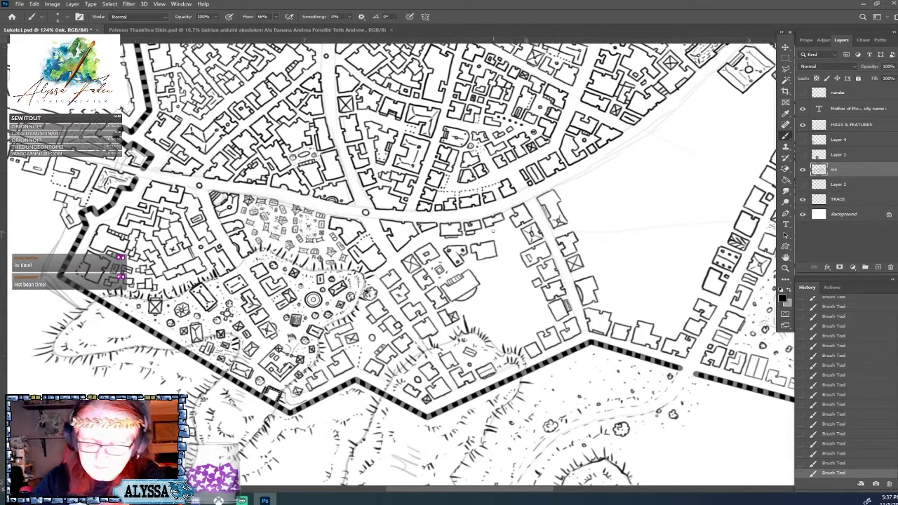
pyautogui.moveTo(504, 237); pyautogui.dragTo(513, 240)
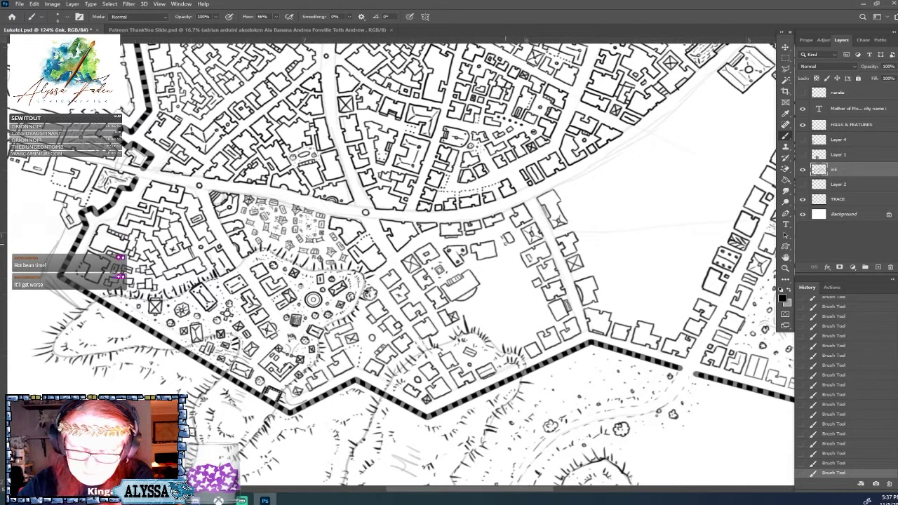
pyautogui.moveTo(513, 232); pyautogui.dragTo(516, 237)
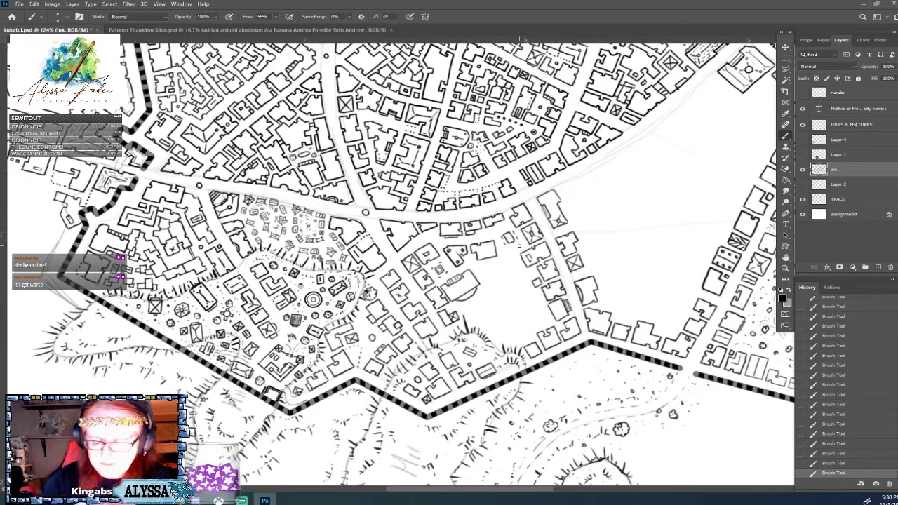
# Ink two more notched buildings in the middle of the block between the hill and the side road, one with a stepped front
pyautogui.moveTo(486, 262)
pyautogui.mouseDown()
pyautogui.moveTo(498, 266)
pyautogui.moveTo(484, 278)
pyautogui.moveTo(501, 274)
pyautogui.mouseUp()
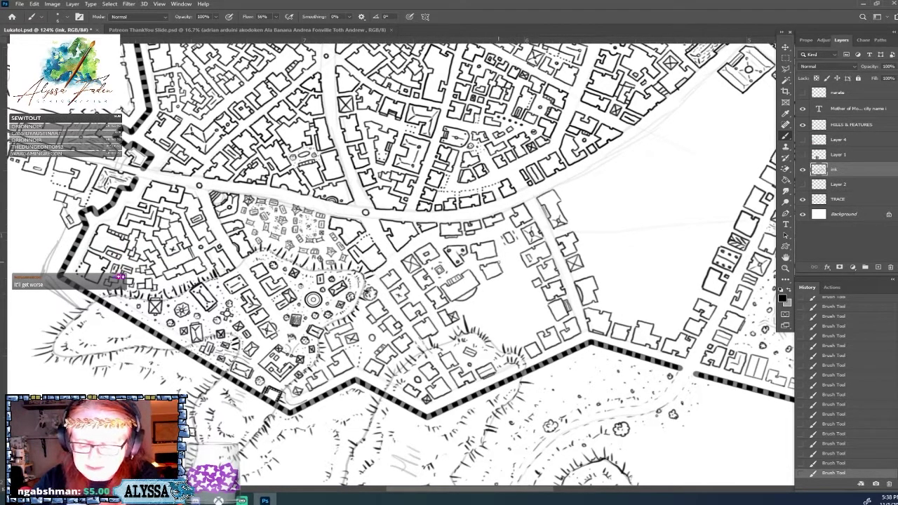
pyautogui.moveTo(501, 262)
pyautogui.mouseDown()
pyautogui.moveTo(490, 286)
pyautogui.moveTo(506, 277)
pyautogui.moveTo(495, 295)
pyautogui.moveTo(509, 302)
pyautogui.moveTo(519, 288)
pyautogui.moveTo(515, 330)
pyautogui.moveTo(534, 317)
pyautogui.mouseUp()
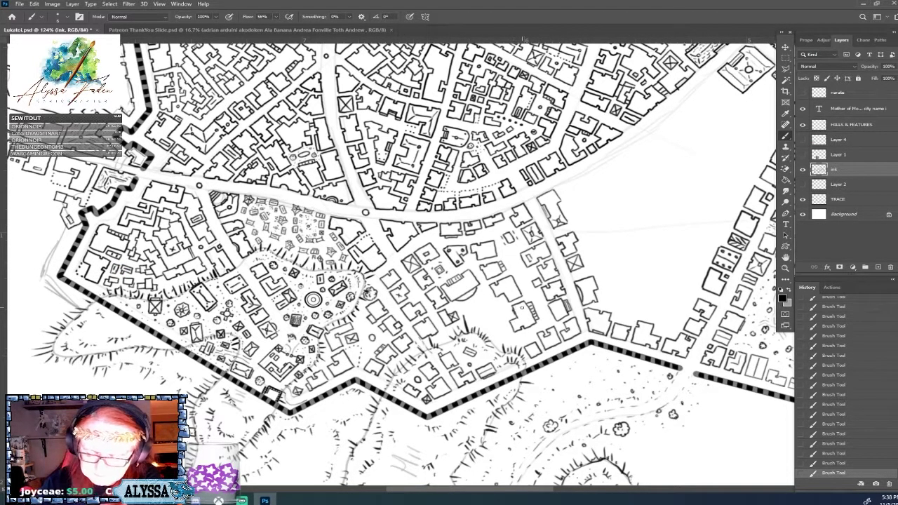
pyautogui.moveTo(518, 288); pyautogui.dragTo(463, 288)
pyautogui.moveTo(463, 239); pyautogui.dragTo(480, 266)
# Ink a round tree between the block's inner buildings and the hill, with small dots beside the large round-backed building
pyautogui.scroll(4, 470, 330)
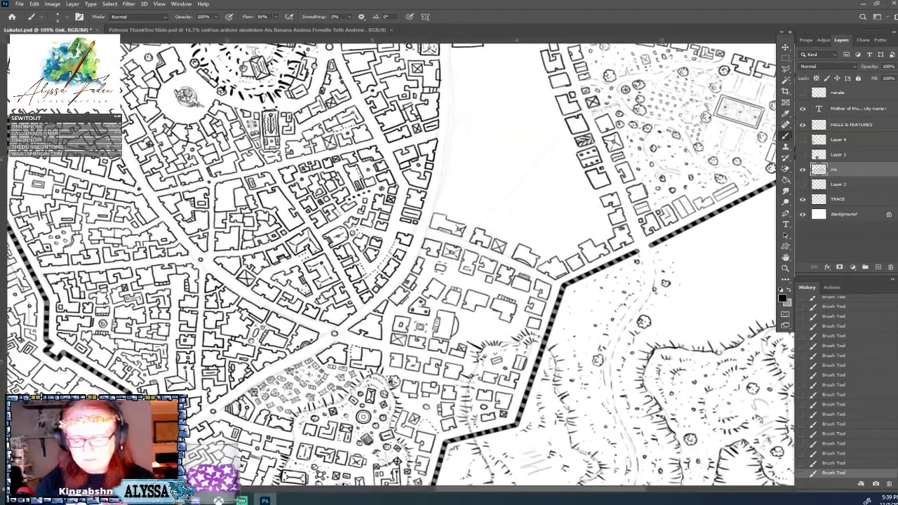
pyautogui.scroll(2, 400, 263)
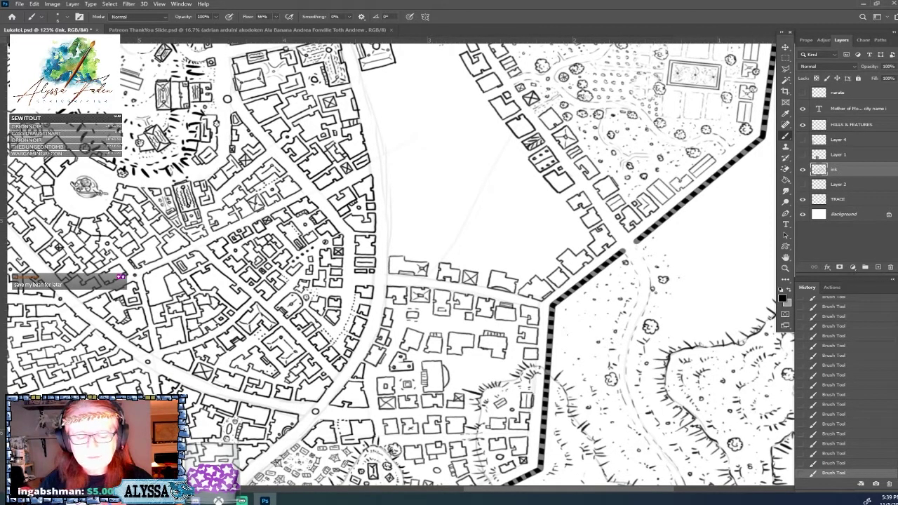
pyautogui.scroll(2, 400, 264)
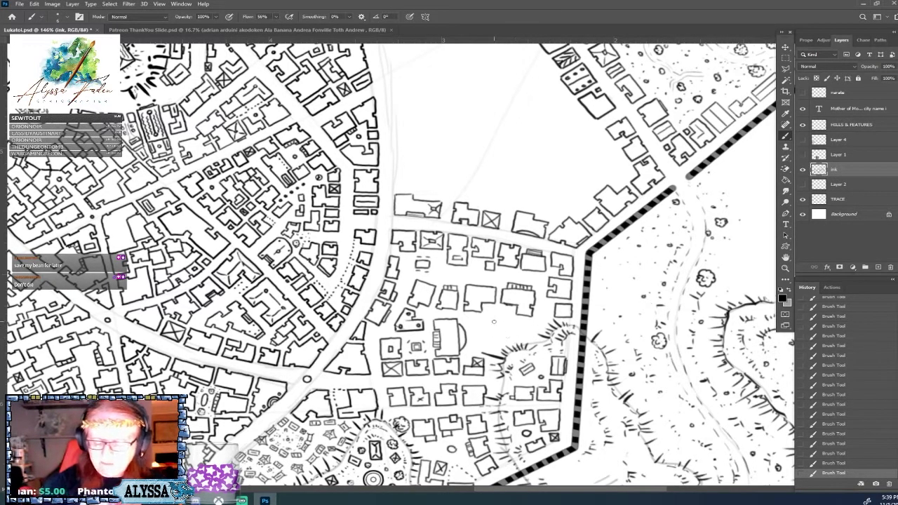
pyautogui.moveTo(494, 321)
pyautogui.mouseDown()
pyautogui.moveTo(492, 330)
pyautogui.moveTo(507, 323)
pyautogui.moveTo(492, 324)
pyautogui.mouseUp()
pyautogui.click(478, 325)
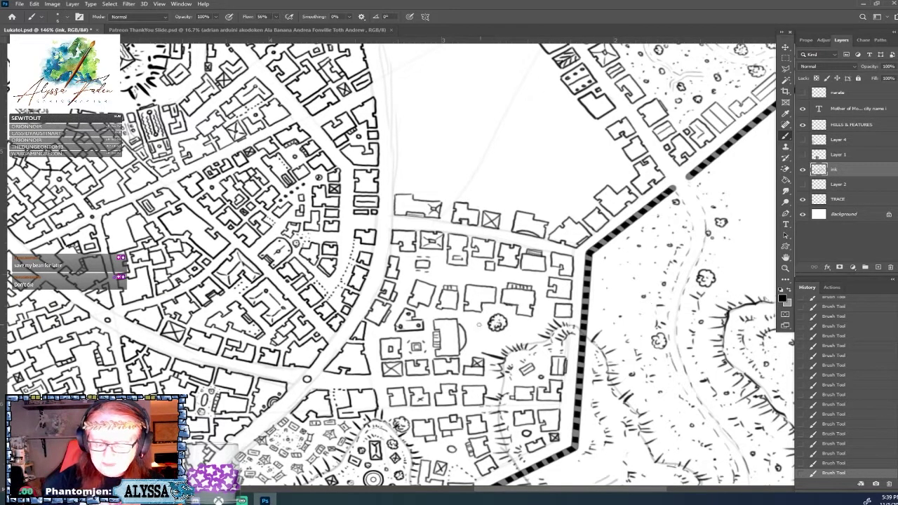
pyautogui.click(470, 324)
pyautogui.click(478, 324)
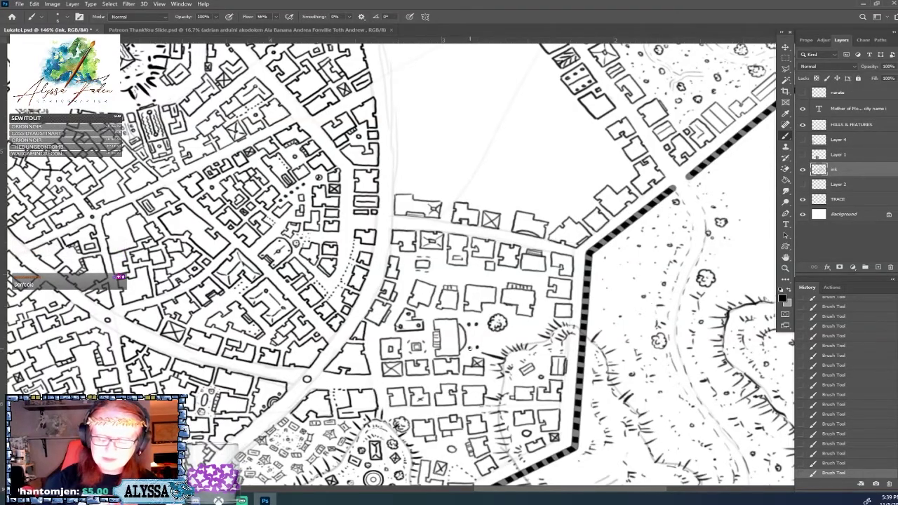
# Examine the newly filled block and the still empty district beside it from several angles and zoom levels
pyautogui.scroll(-4, 473, 347)
pyautogui.scroll(6, 473, 347)
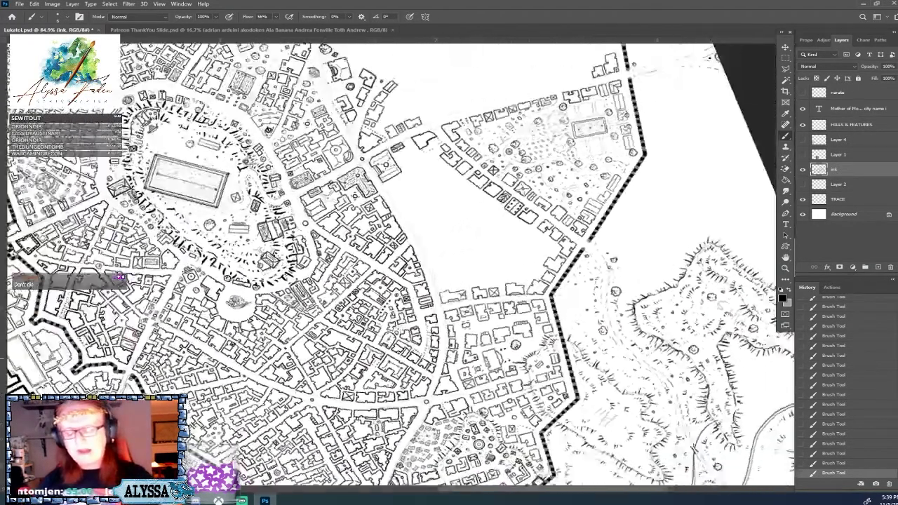
pyautogui.scroll(4, 538, 264)
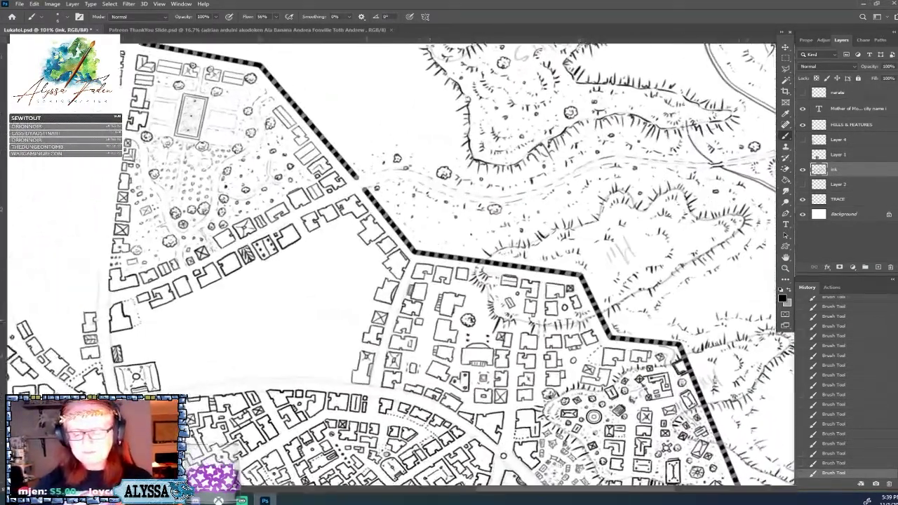
pyautogui.press('r')
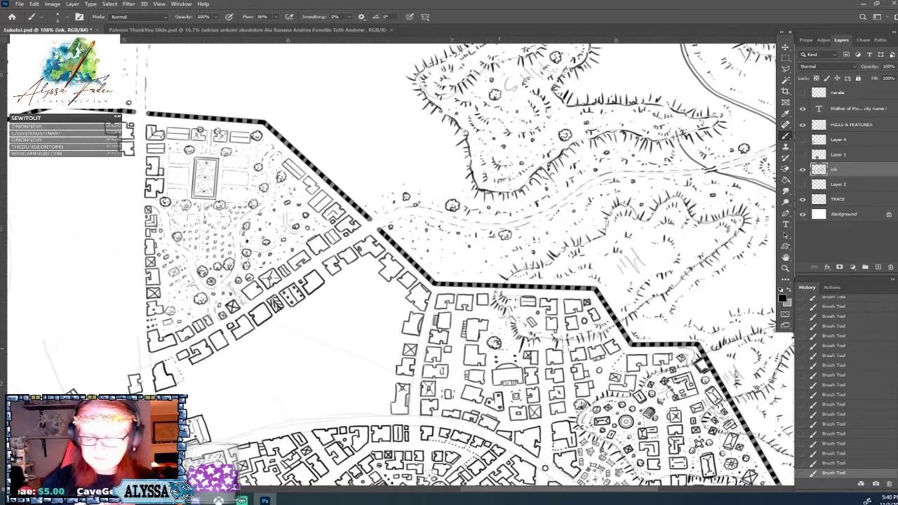
pyautogui.scroll(-2, 500, 348)
pyautogui.scroll(1, 500, 349)
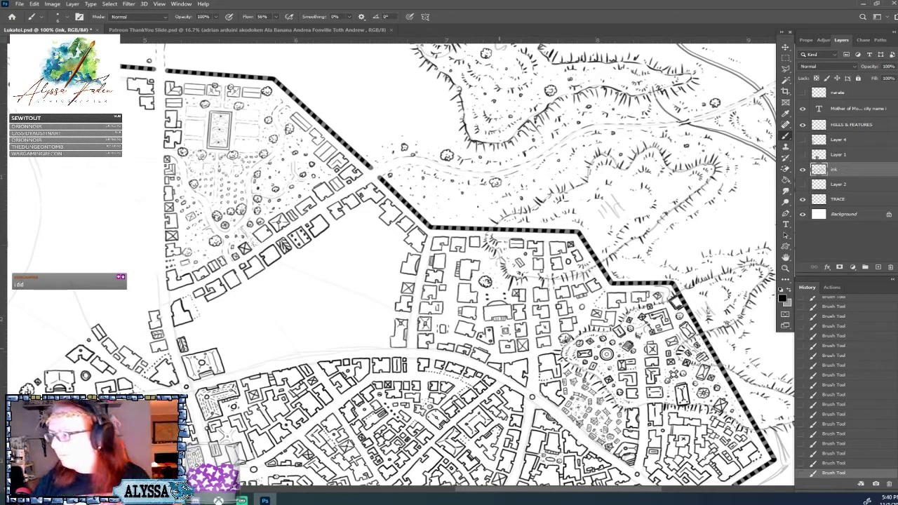
pyautogui.moveTo(500, 348); pyautogui.dragTo(578, 348)
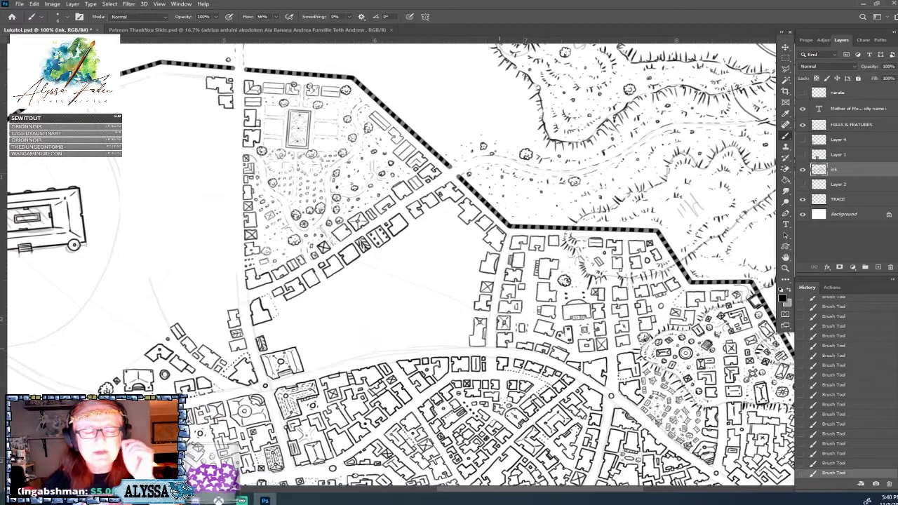
pyautogui.moveTo(500, 349); pyautogui.dragTo(388, 286)
pyautogui.scroll(1, 396, 340)
pyautogui.scroll(-2, 395, 340)
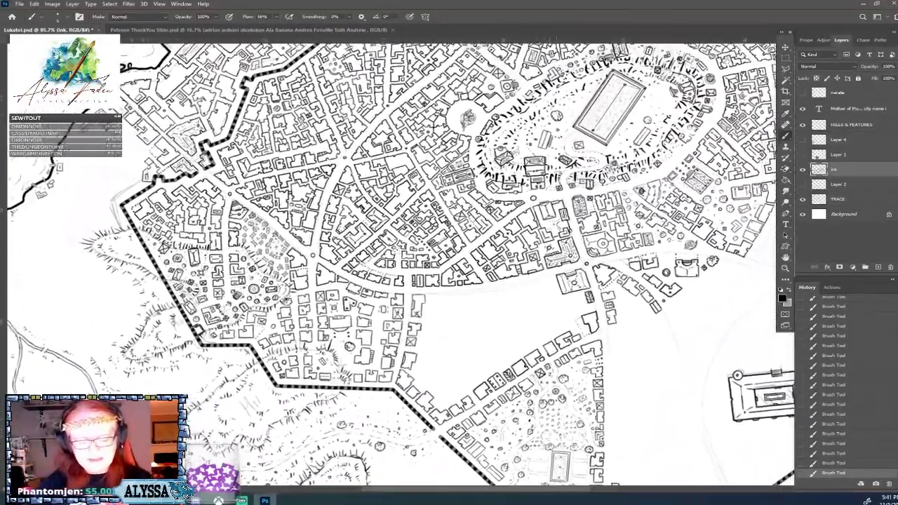
pyautogui.scroll(4, 395, 340)
pyautogui.scroll(-4, 397, 265)
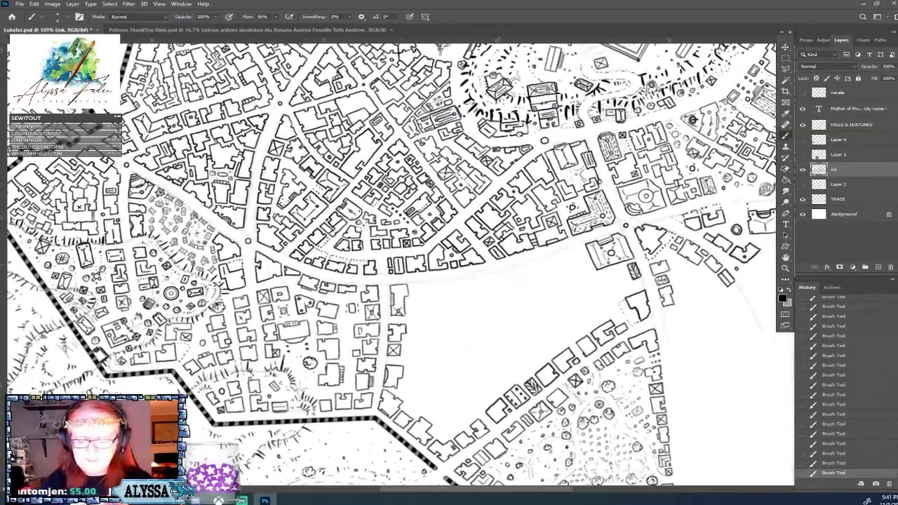
pyautogui.scroll(4, 393, 263)
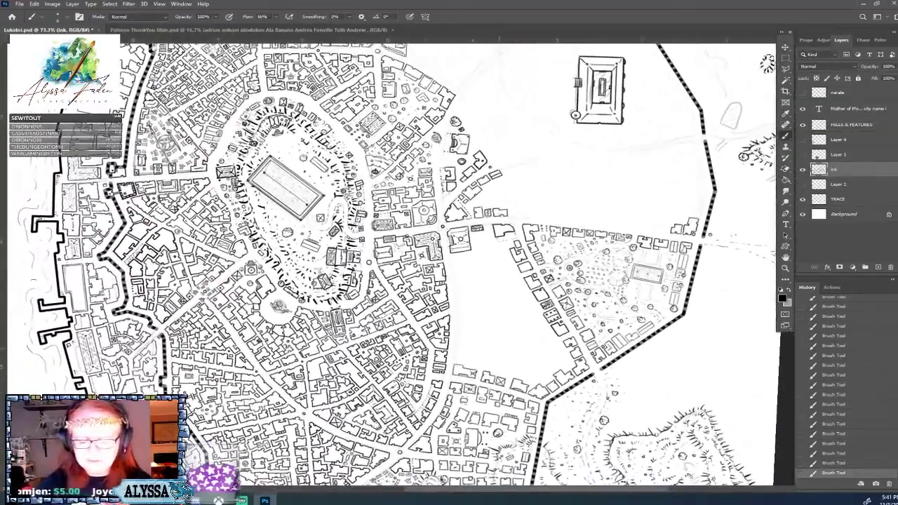
pyautogui.scroll(-4, 393, 263)
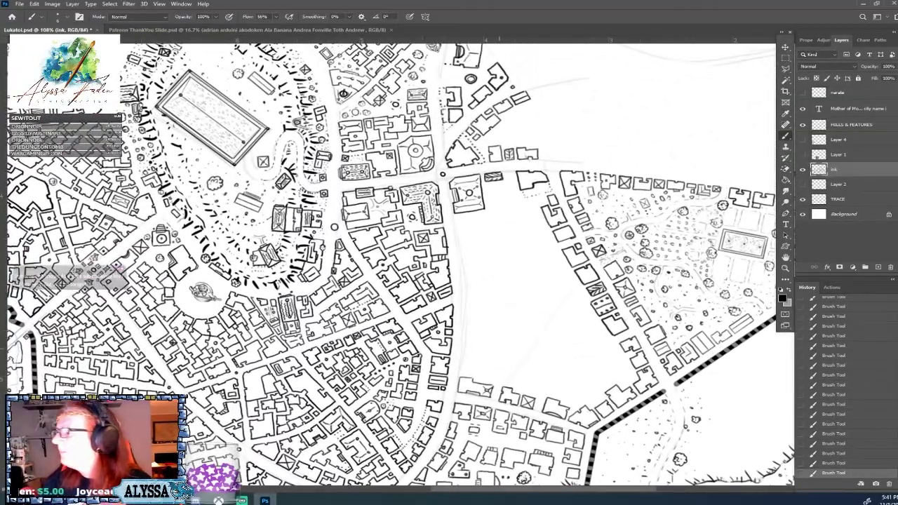
pyautogui.scroll(4, 393, 263)
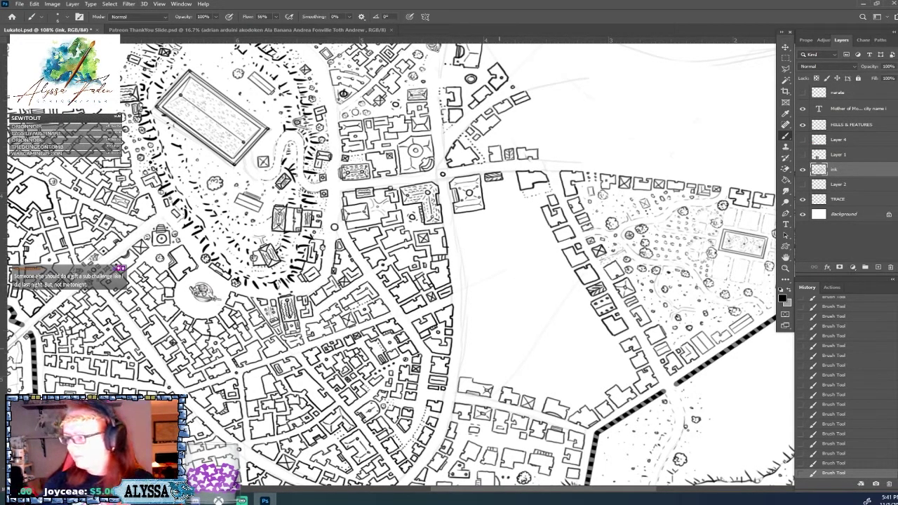
# Ink two notched buildings along the main road, beyond the corner building at the side road's junction
pyautogui.scroll(3, 449, 442)
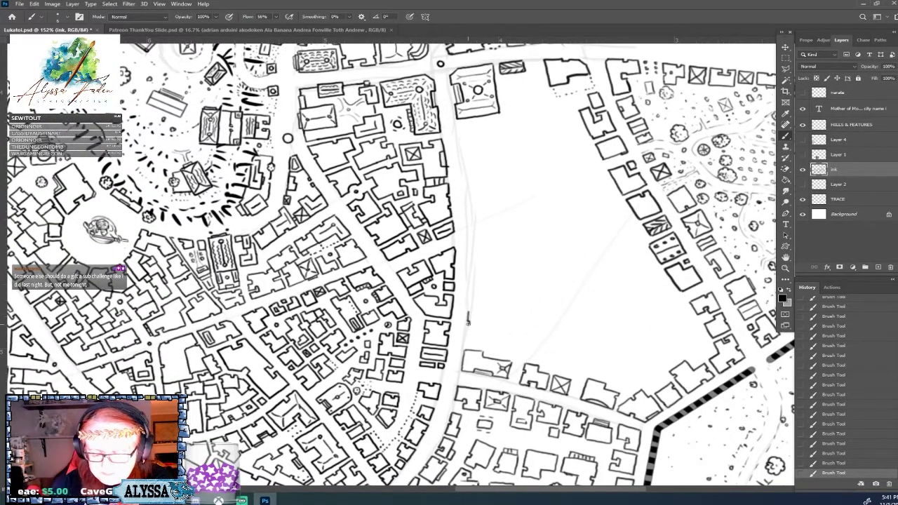
pyautogui.moveTo(468, 323); pyautogui.dragTo(467, 343)
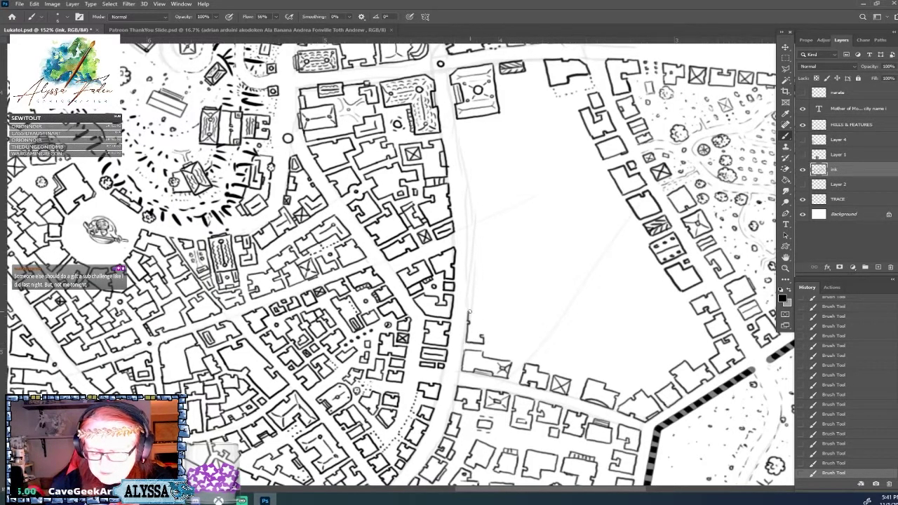
pyautogui.moveTo(470, 312)
pyautogui.mouseDown()
pyautogui.moveTo(484, 312)
pyautogui.moveTo(487, 331)
pyautogui.mouseUp()
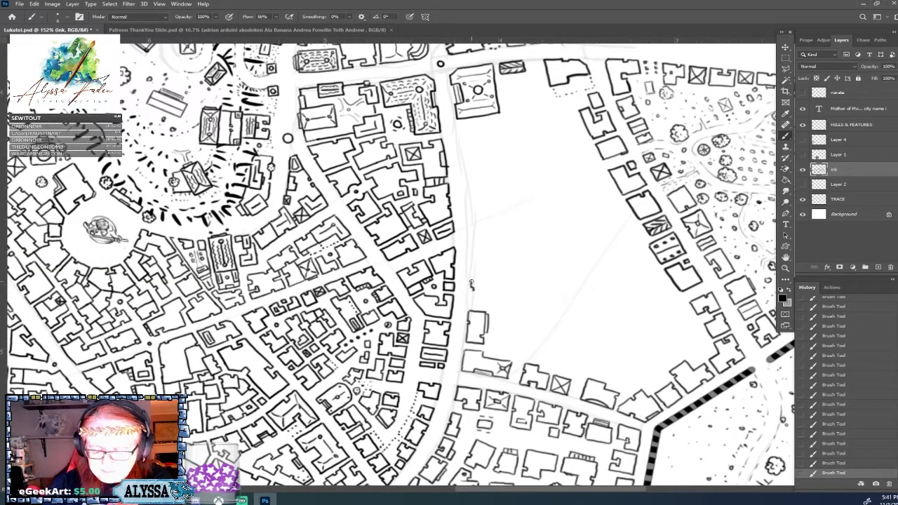
pyautogui.moveTo(472, 284)
pyautogui.mouseDown()
pyautogui.moveTo(472, 304)
pyautogui.moveTo(472, 281)
pyautogui.moveTo(481, 301)
pyautogui.moveTo(471, 308)
pyautogui.moveTo(496, 282)
pyautogui.mouseUp()
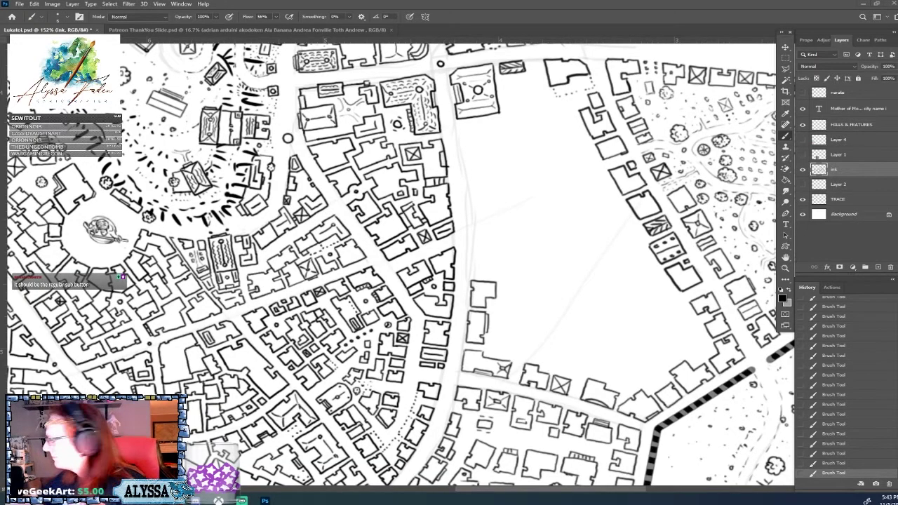
# Extend the row along the main road with a larger building that has a semicircular recess on its street side
pyautogui.scroll(2, 466, 339)
pyautogui.scroll(-1, 466, 338)
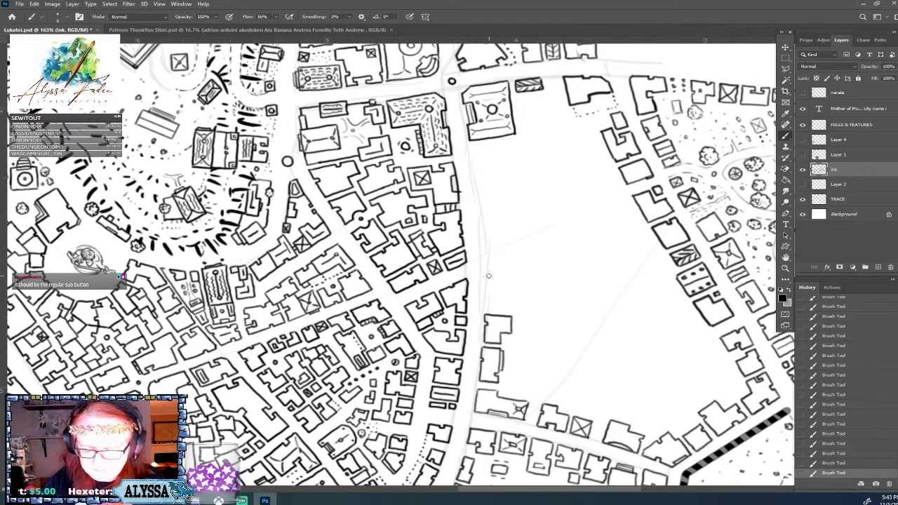
pyautogui.moveTo(488, 273); pyautogui.dragTo(488, 299)
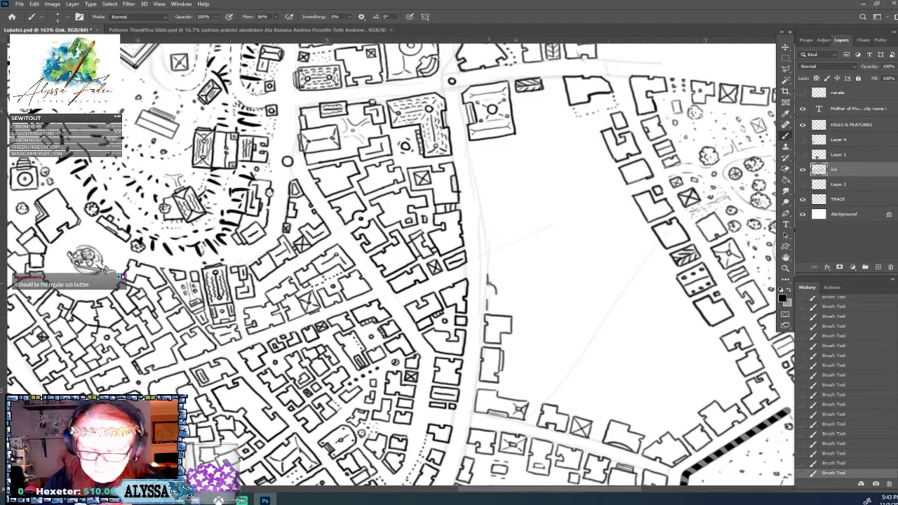
pyautogui.moveTo(496, 292)
pyautogui.mouseDown()
pyautogui.moveTo(488, 311)
pyautogui.moveTo(506, 313)
pyautogui.mouseUp()
pyautogui.moveTo(489, 273)
pyautogui.mouseDown()
pyautogui.moveTo(513, 283)
pyautogui.moveTo(513, 310)
pyautogui.moveTo(512, 291)
pyautogui.moveTo(512, 301)
pyautogui.mouseUp()
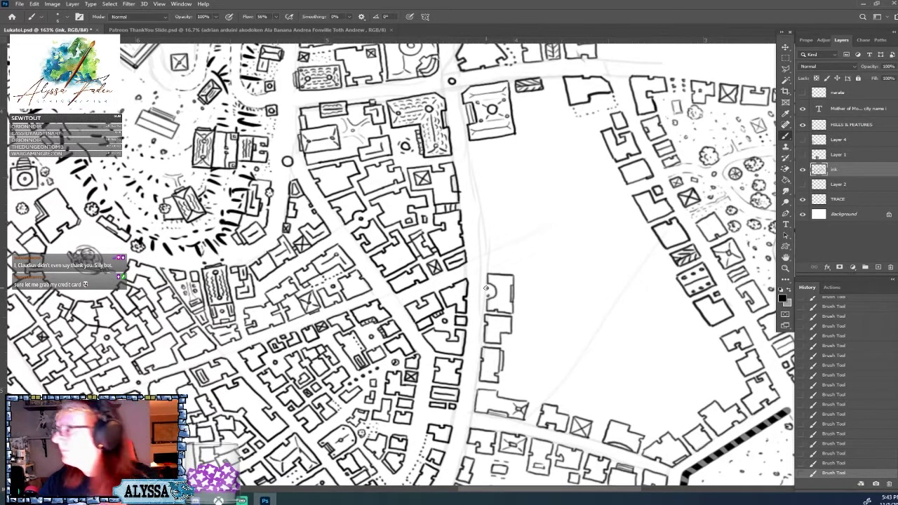
# Ink a notched building on the main road past the gap after the recessed building, and a second one directly behind it
pyautogui.scroll(1, 486, 288)
pyautogui.hscroll(1, 486, 288)
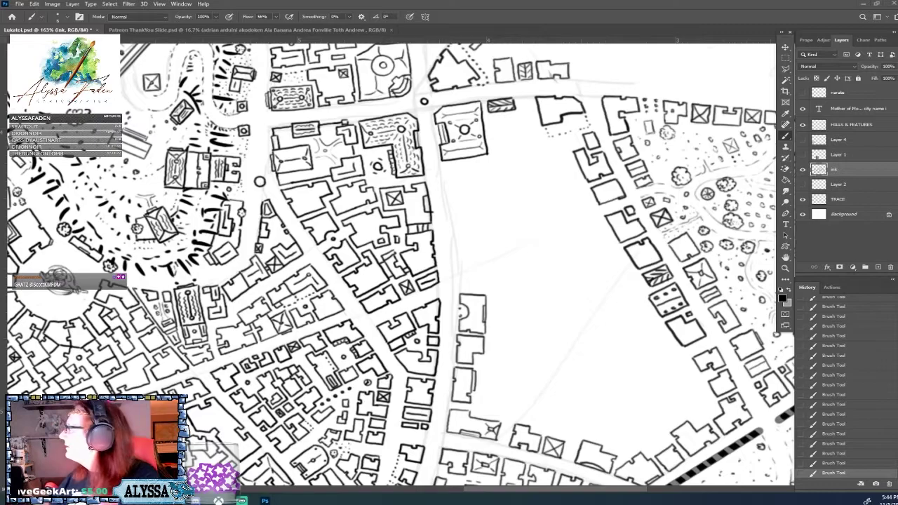
pyautogui.scroll(1, 400, 266)
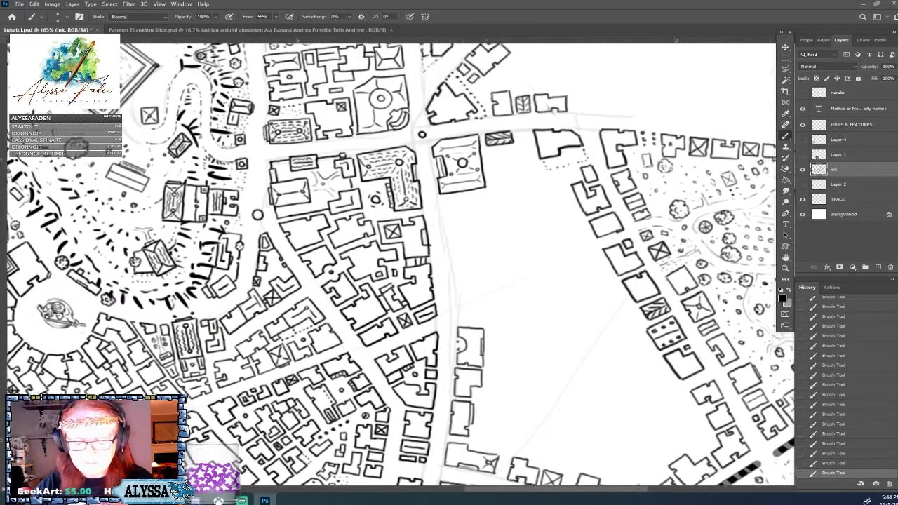
pyautogui.scroll(1, 569, 334)
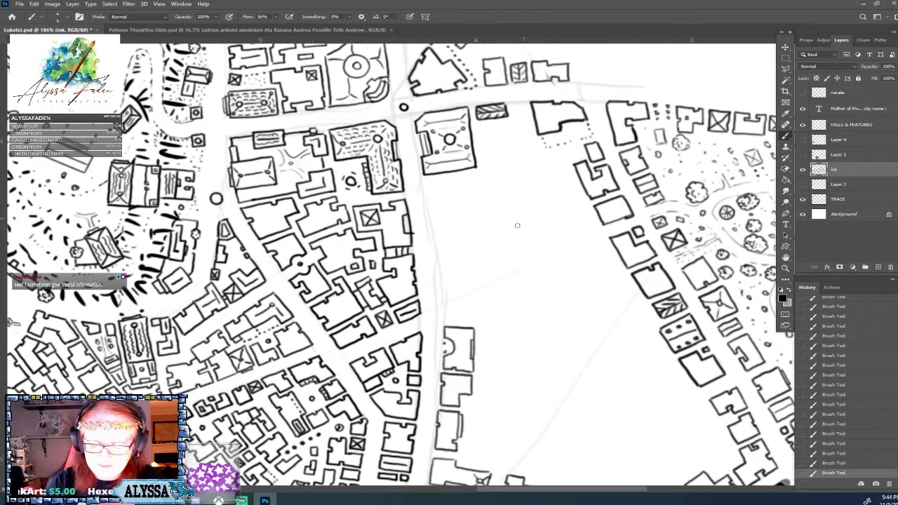
pyautogui.moveTo(439, 262)
pyautogui.mouseDown()
pyautogui.moveTo(446, 300)
pyautogui.moveTo(470, 294)
pyautogui.moveTo(440, 260)
pyautogui.moveTo(457, 258)
pyautogui.moveTo(476, 289)
pyautogui.mouseUp()
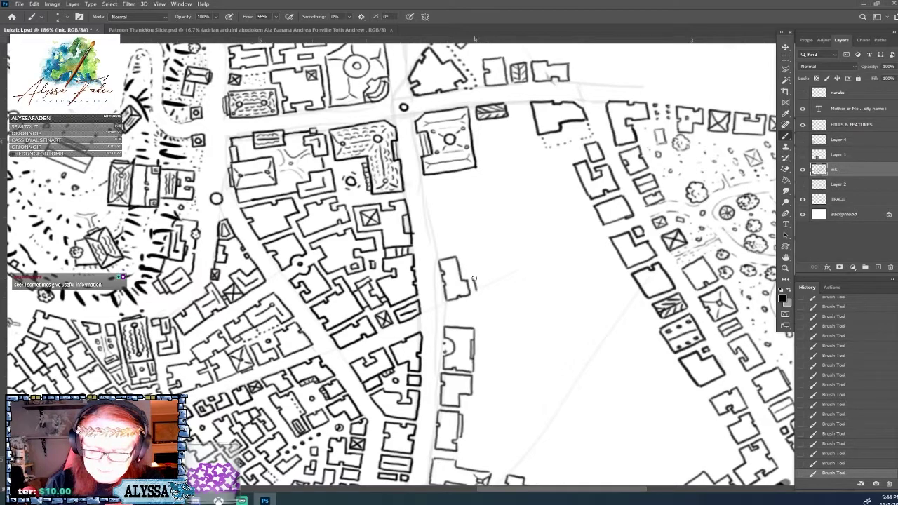
pyautogui.moveTo(473, 252)
pyautogui.mouseDown()
pyautogui.moveTo(478, 289)
pyautogui.moveTo(502, 279)
pyautogui.moveTo(474, 251)
pyautogui.moveTo(489, 247)
pyautogui.moveTo(502, 279)
pyautogui.mouseUp()
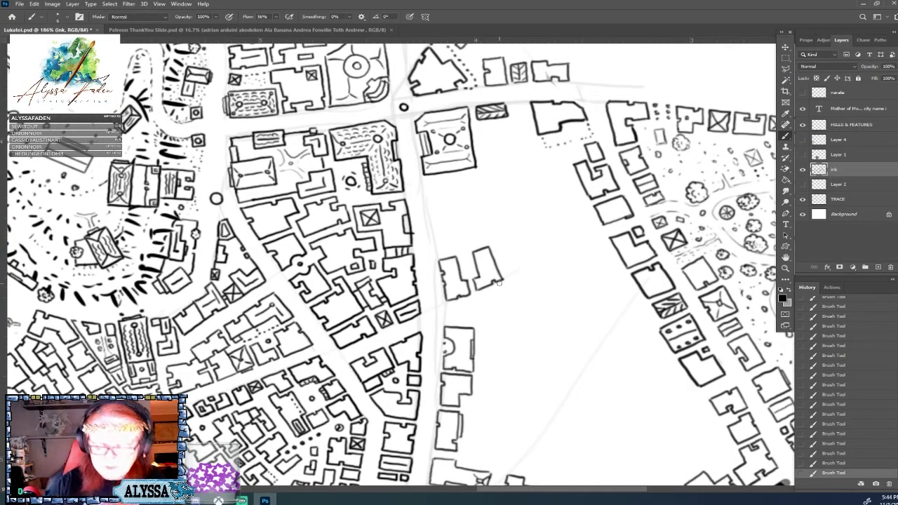
pyautogui.scroll(-5, 498, 282)
pyautogui.scroll(3, 498, 282)
pyautogui.scroll(3, 498, 282)
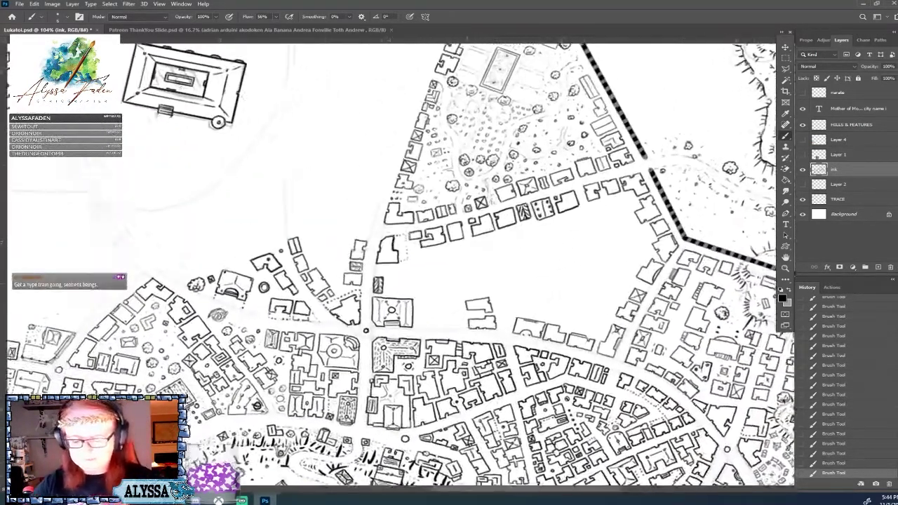
pyautogui.scroll(3, 498, 282)
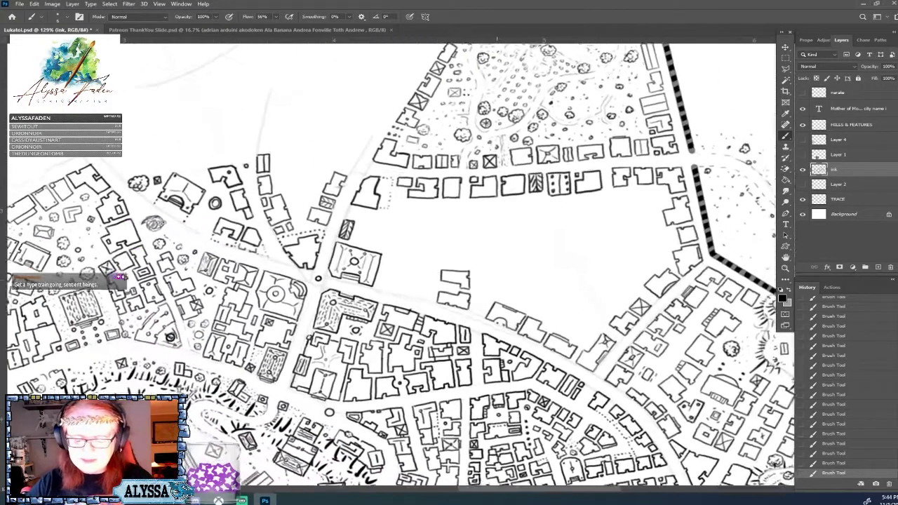
pyautogui.scroll(2, 499, 282)
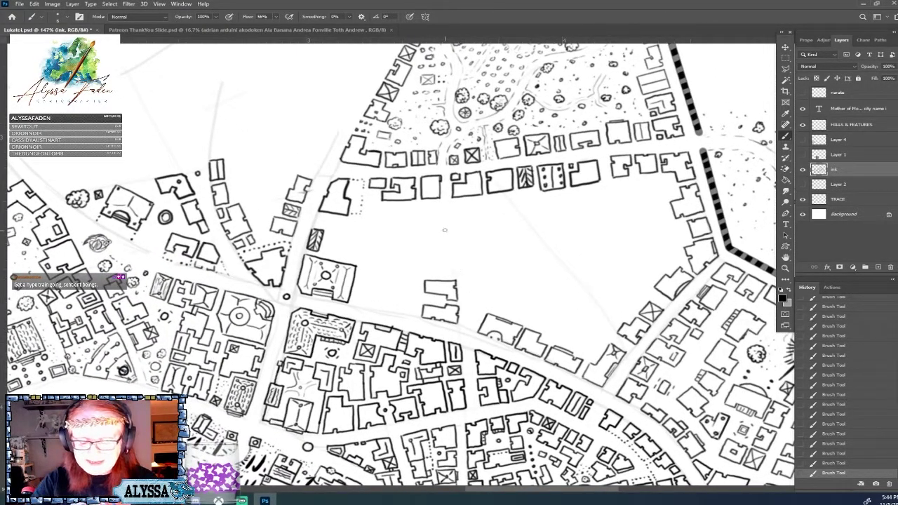
pyautogui.moveTo(452, 241); pyautogui.dragTo(455, 278)
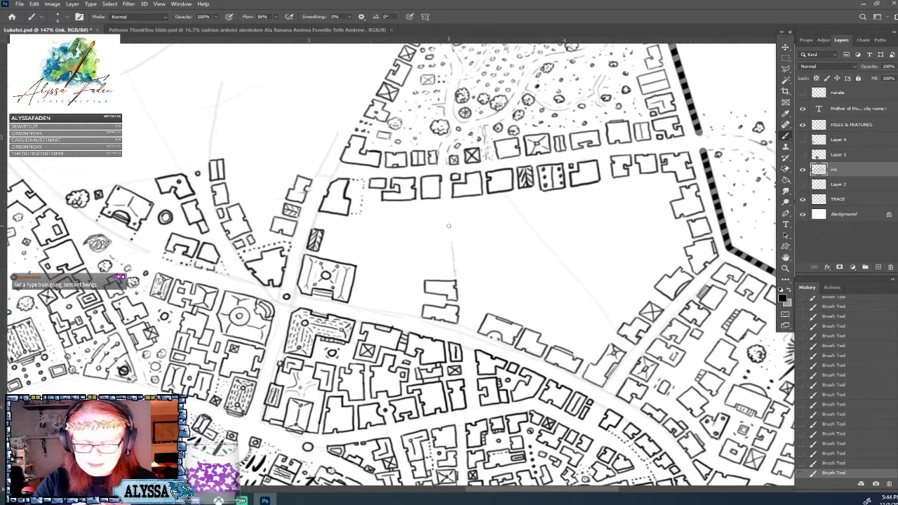
pyautogui.click(835, 463)
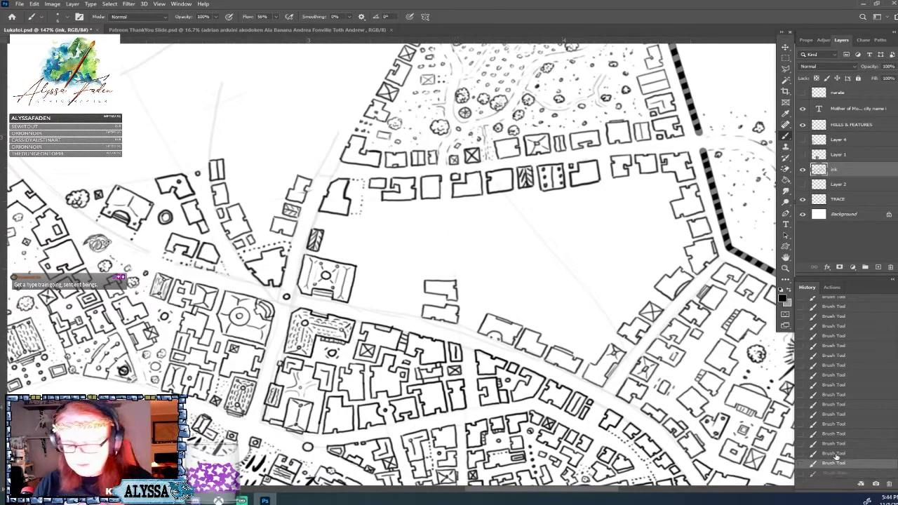
# Sketch both edges of a side road off the main road on the TRACE layer, and erase the stray marks at its junction
pyautogui.click(842, 198)
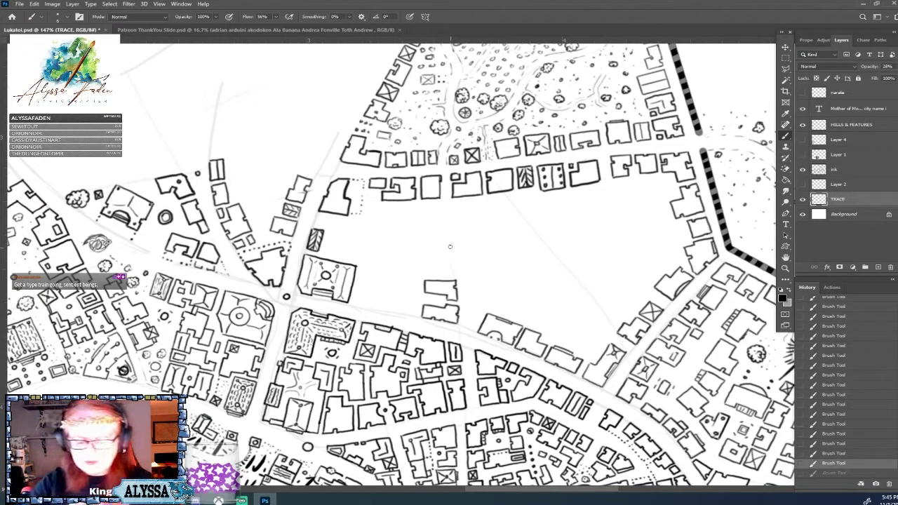
pyautogui.moveTo(451, 245); pyautogui.dragTo(453, 271)
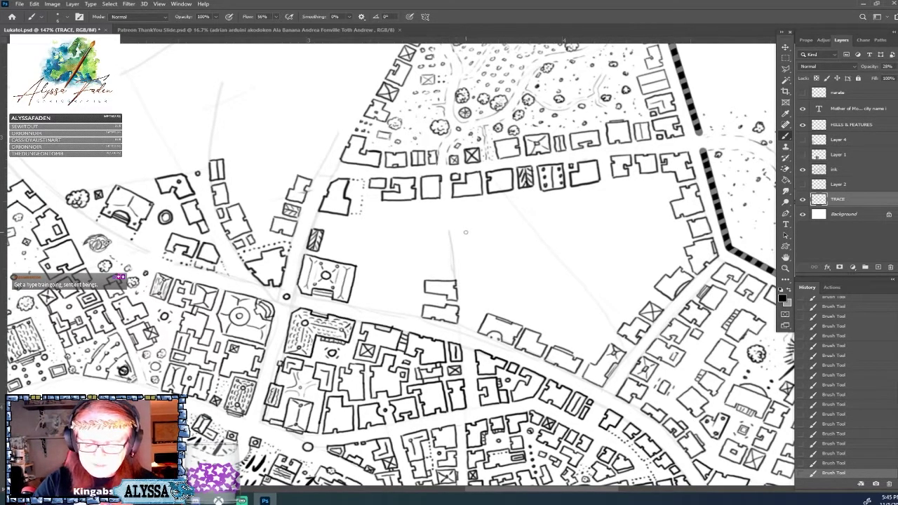
pyautogui.moveTo(466, 232)
pyautogui.mouseDown()
pyautogui.moveTo(478, 333)
pyautogui.moveTo(489, 327)
pyautogui.moveTo(473, 335)
pyautogui.mouseUp()
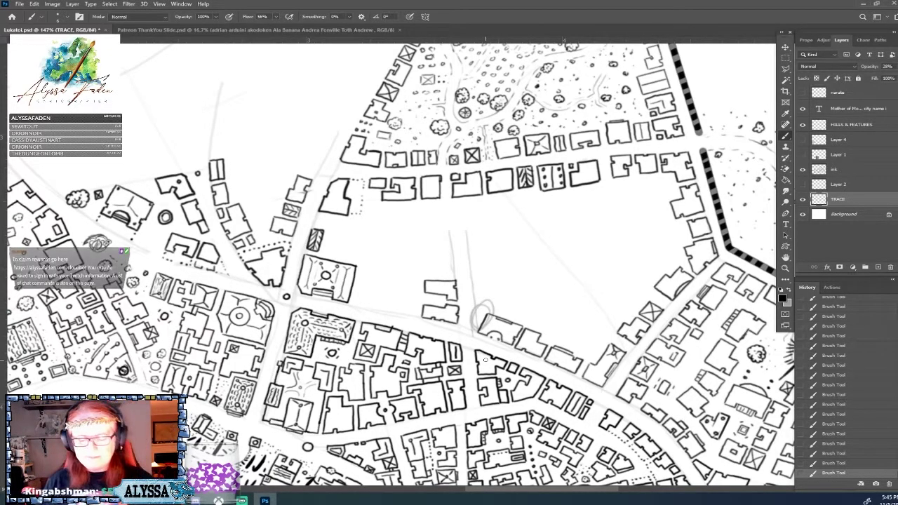
pyautogui.moveTo(486, 306); pyautogui.dragTo(470, 327)
pyautogui.press('e')
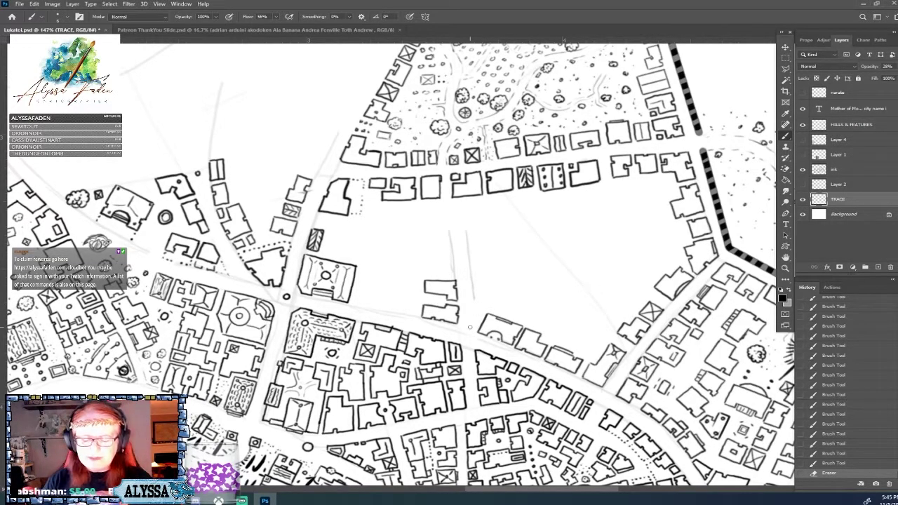
# On the ink layer, dot the edge beside the building with the semicircular recess and draw a small tree behind its corner
pyautogui.click(835, 170)
pyautogui.click(476, 328)
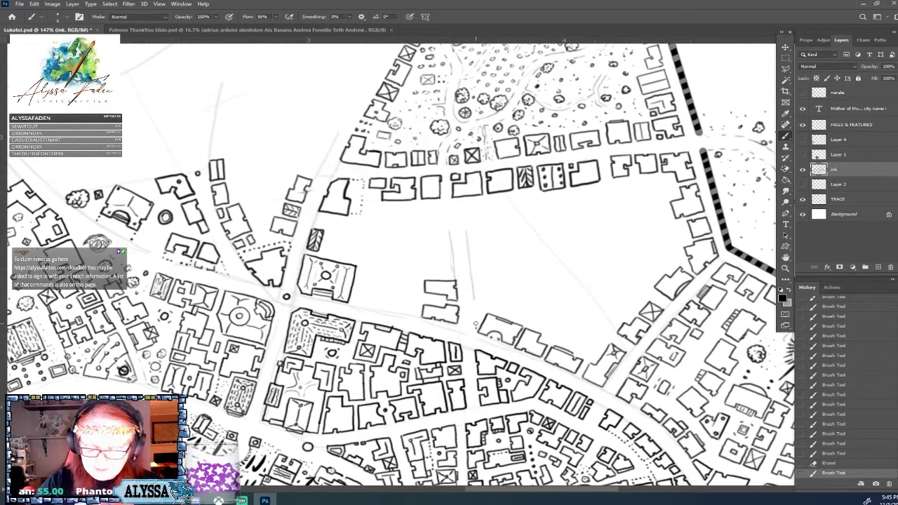
pyautogui.click(476, 323)
pyautogui.click(476, 317)
pyautogui.click(475, 313)
pyautogui.moveTo(475, 311)
pyautogui.mouseDown()
pyautogui.moveTo(483, 299)
pyautogui.moveTo(474, 298)
pyautogui.moveTo(485, 303)
pyautogui.mouseUp()
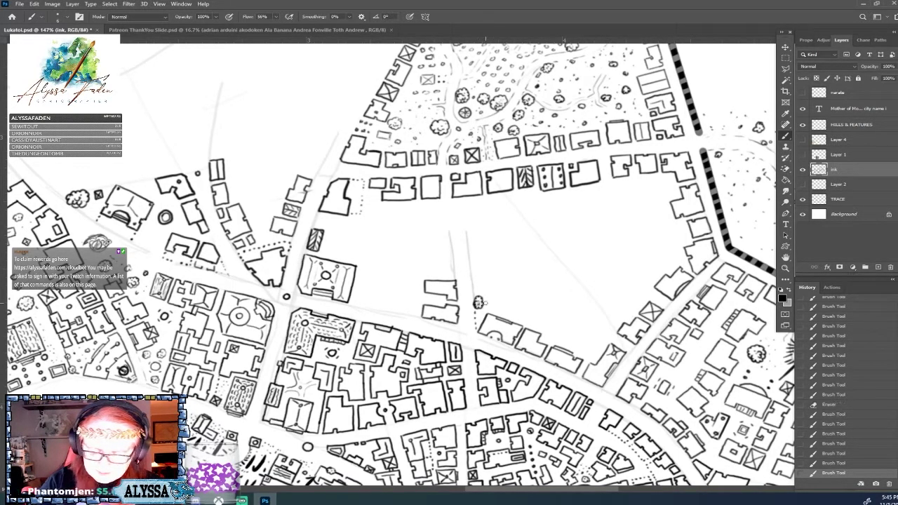
# Ink a dotted boundary line from the small tree along the rear of the recessed building
pyautogui.click(488, 304)
pyautogui.click(493, 305)
pyautogui.click(498, 307)
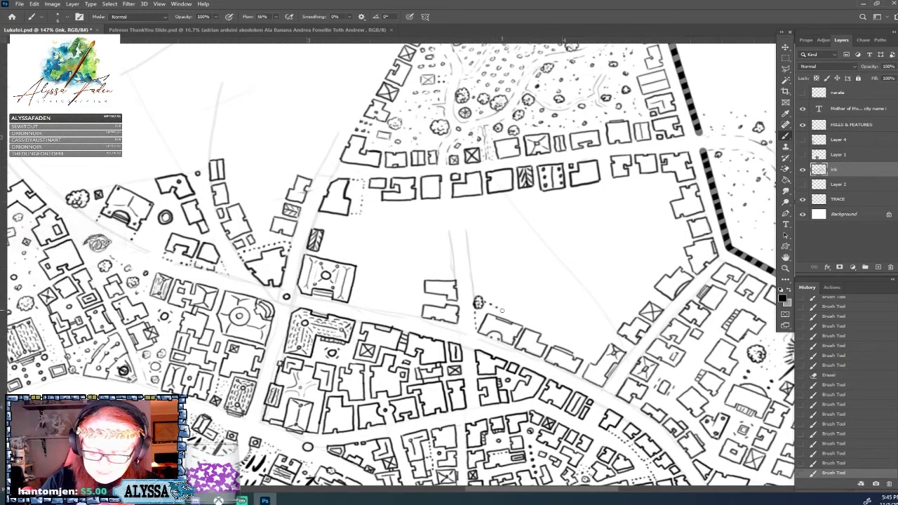
pyautogui.click(503, 309)
pyautogui.click(508, 312)
pyautogui.click(513, 314)
pyautogui.click(517, 317)
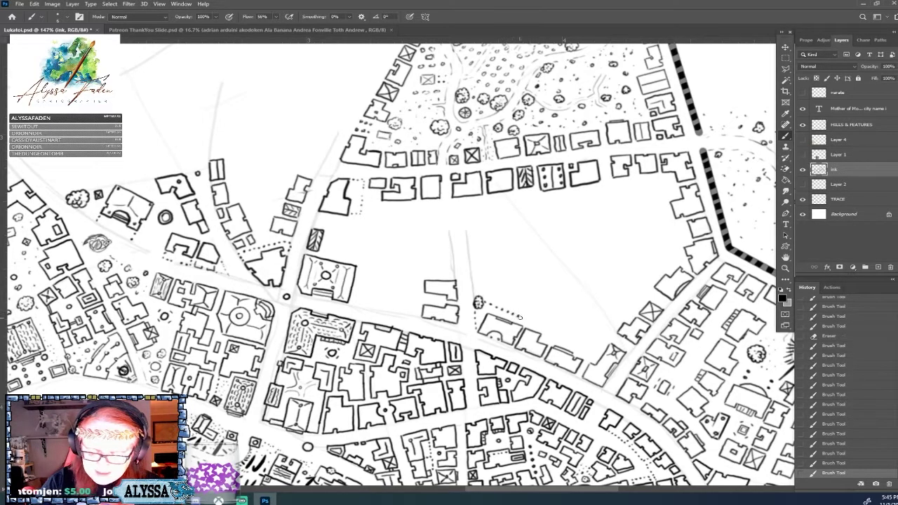
pyautogui.click(523, 318)
pyautogui.click(525, 321)
pyautogui.click(528, 321)
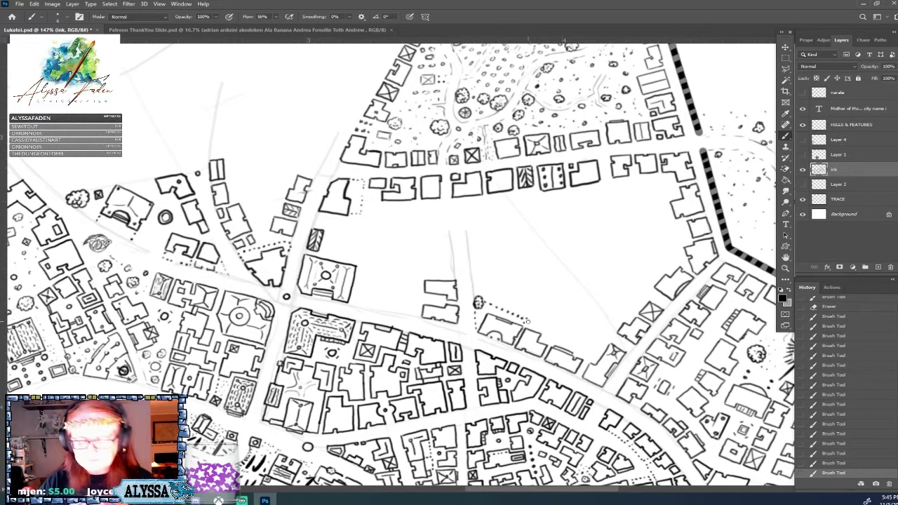
# Ink a large notched building along the new side road, just beyond the small tree
pyautogui.scroll(-4, 528, 322)
pyautogui.scroll(3, 545, 303)
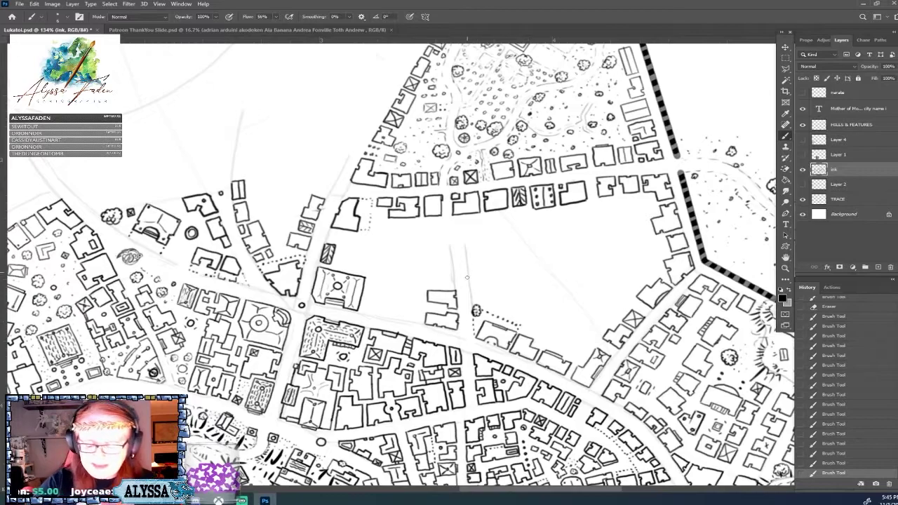
pyautogui.scroll(-3, 466, 277)
pyautogui.scroll(3, 468, 273)
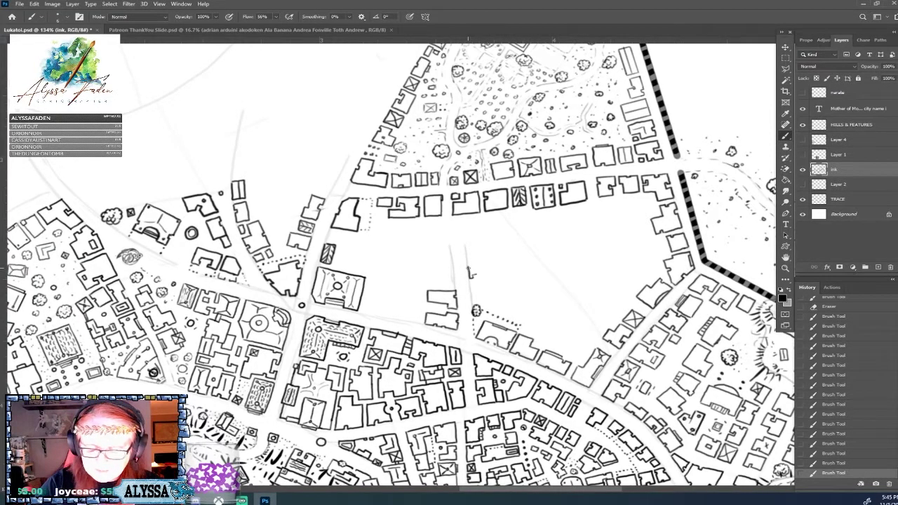
pyautogui.moveTo(474, 274)
pyautogui.mouseDown()
pyautogui.moveTo(472, 295)
pyautogui.moveTo(483, 264)
pyautogui.mouseUp()
pyautogui.scroll(-3, 472, 281)
pyautogui.scroll(3, 468, 270)
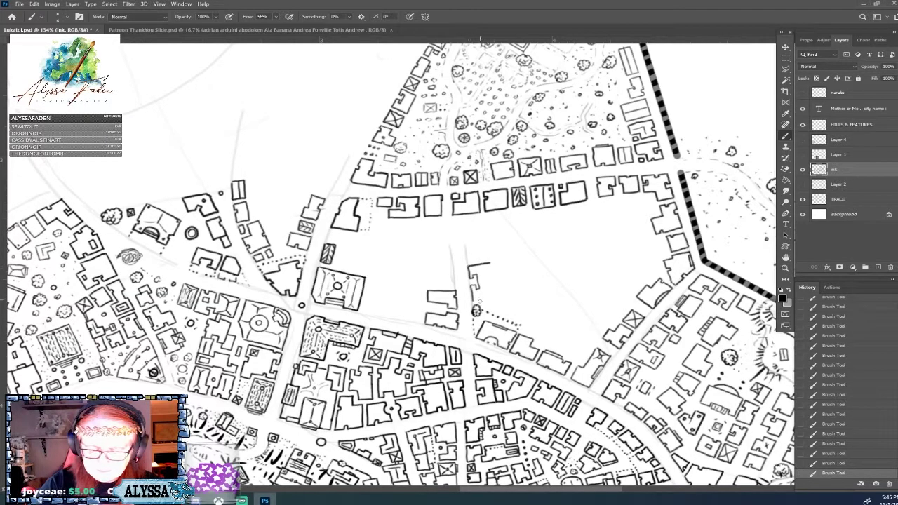
pyautogui.scroll(-3, 480, 301)
pyautogui.scroll(3, 480, 300)
pyautogui.moveTo(473, 300)
pyautogui.mouseDown()
pyautogui.moveTo(491, 300)
pyautogui.moveTo(494, 280)
pyautogui.mouseUp()
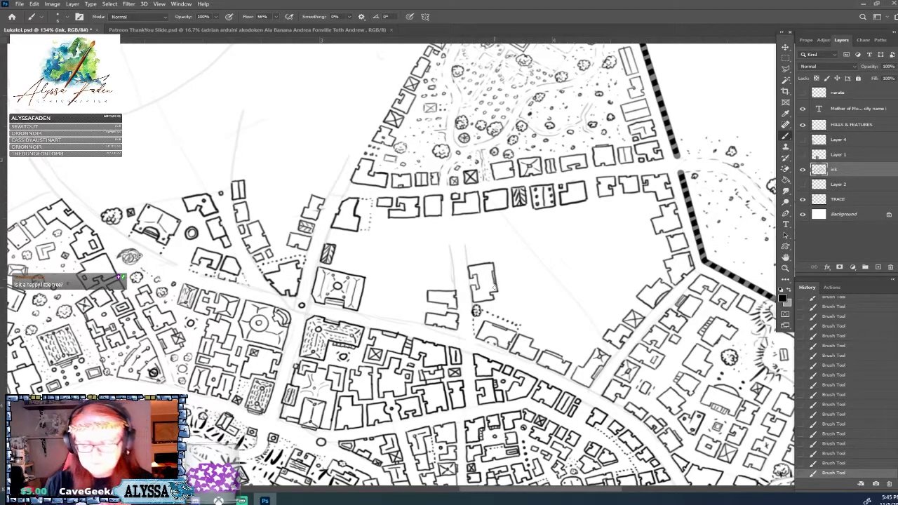
# Ink a notched corner building at the side road's far end with a smaller one beside it, and erase the unfinished third outline
pyautogui.scroll(-5, 568, 421)
pyautogui.scroll(4, 569, 421)
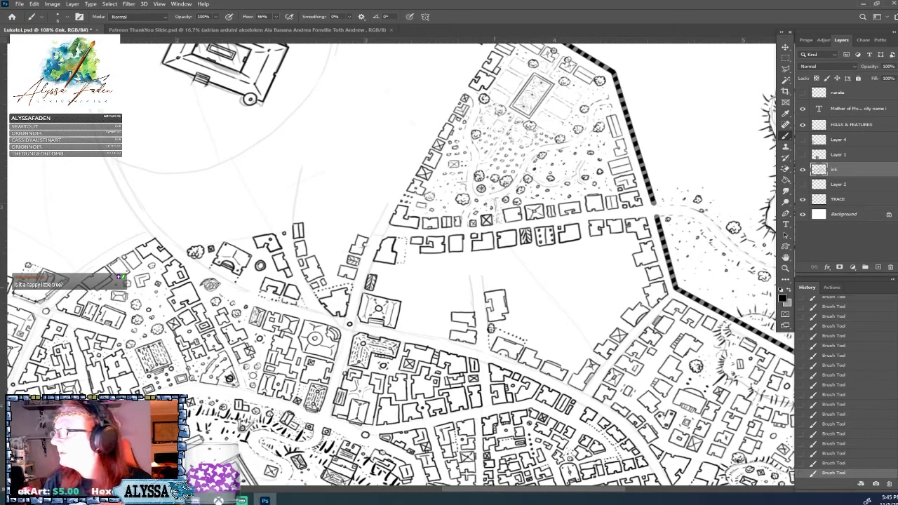
pyautogui.scroll(3, 557, 369)
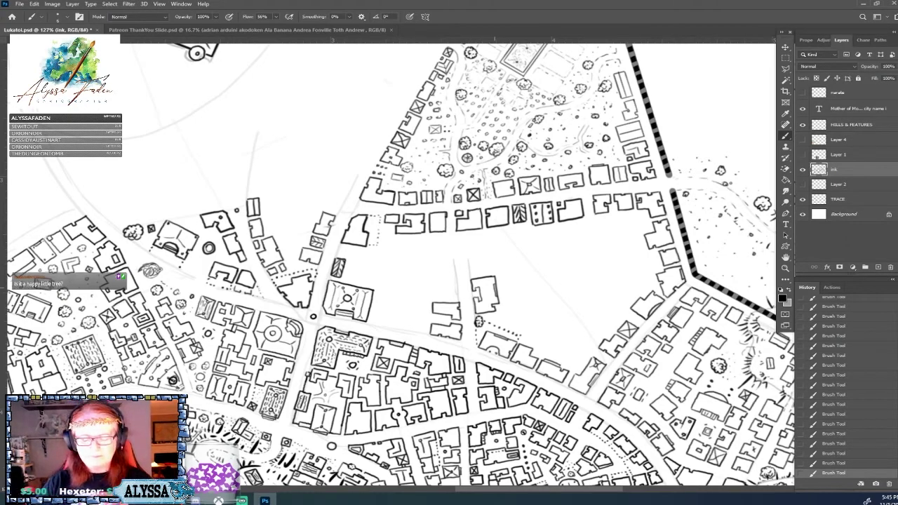
pyautogui.scroll(1, 495, 328)
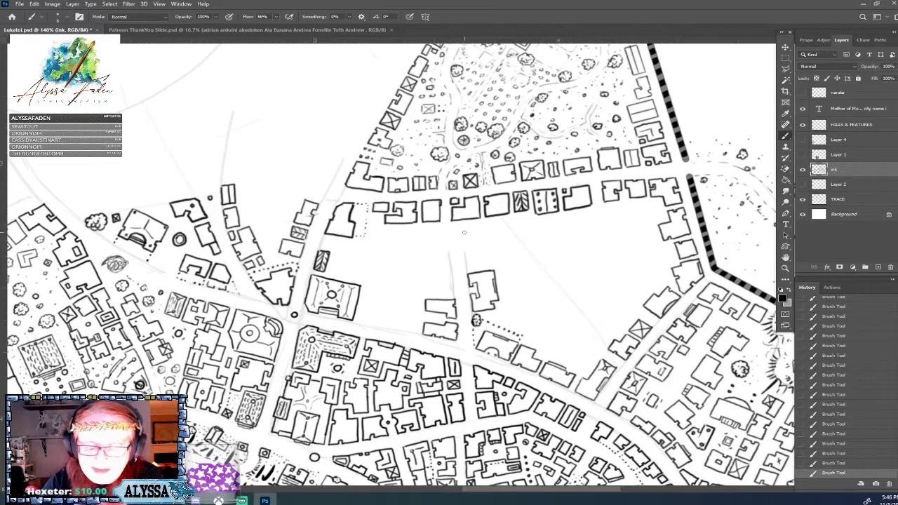
pyautogui.moveTo(469, 232)
pyautogui.mouseDown()
pyautogui.moveTo(489, 228)
pyautogui.moveTo(462, 237)
pyautogui.moveTo(466, 269)
pyautogui.moveTo(491, 267)
pyautogui.moveTo(492, 250)
pyautogui.moveTo(484, 253)
pyautogui.moveTo(496, 236)
pyautogui.moveTo(496, 245)
pyautogui.moveTo(512, 240)
pyautogui.moveTo(503, 226)
pyautogui.moveTo(516, 226)
pyautogui.moveTo(517, 241)
pyautogui.moveTo(527, 230)
pyautogui.moveTo(520, 222)
pyautogui.moveTo(533, 222)
pyautogui.moveTo(521, 237)
pyautogui.moveTo(545, 242)
pyautogui.mouseUp()
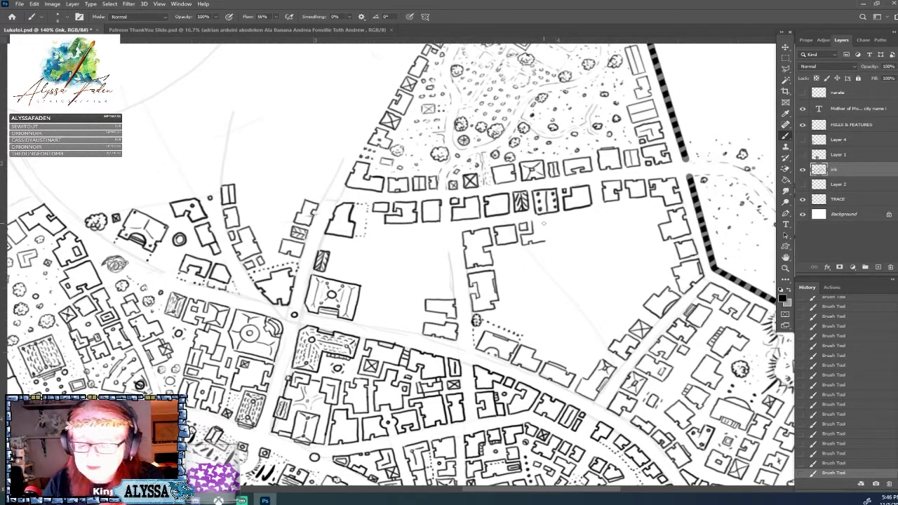
pyautogui.moveTo(532, 222); pyautogui.dragTo(526, 243)
pyautogui.press('e')
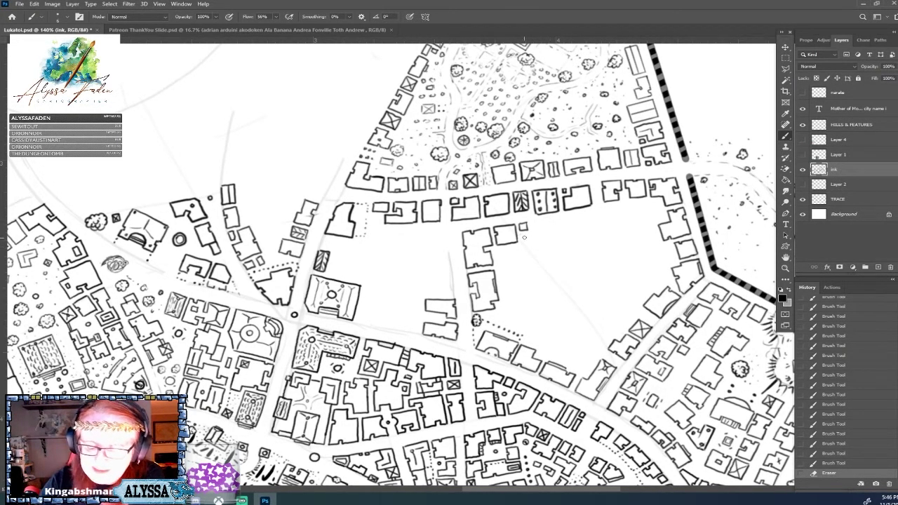
# Continue the row toward the city wall with notched buildings, a narrow striped one, small square outbuildings and a cross-roofed house
pyautogui.press('b')
pyautogui.moveTo(521, 236)
pyautogui.mouseDown()
pyautogui.moveTo(541, 233)
pyautogui.moveTo(517, 253)
pyautogui.moveTo(551, 251)
pyautogui.moveTo(543, 232)
pyautogui.moveTo(554, 248)
pyautogui.moveTo(565, 247)
pyautogui.moveTo(561, 230)
pyautogui.moveTo(579, 229)
pyautogui.mouseUp()
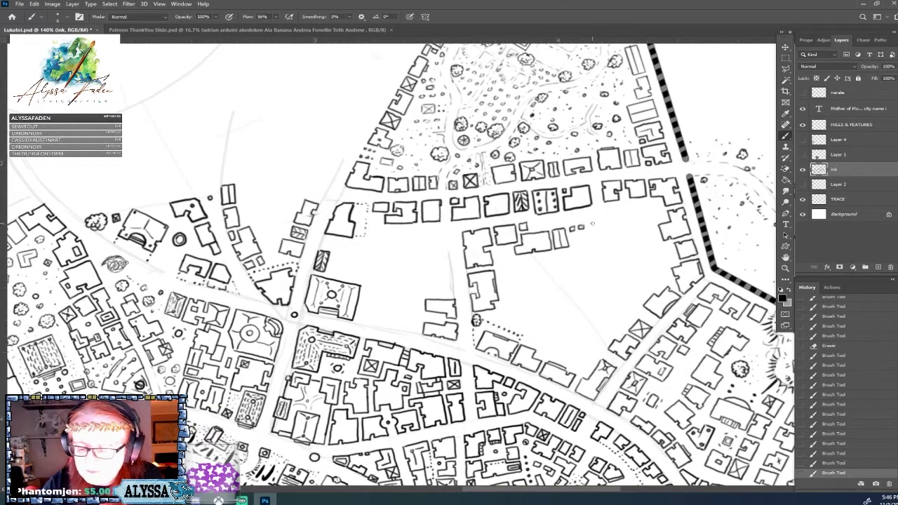
pyautogui.click(591, 225)
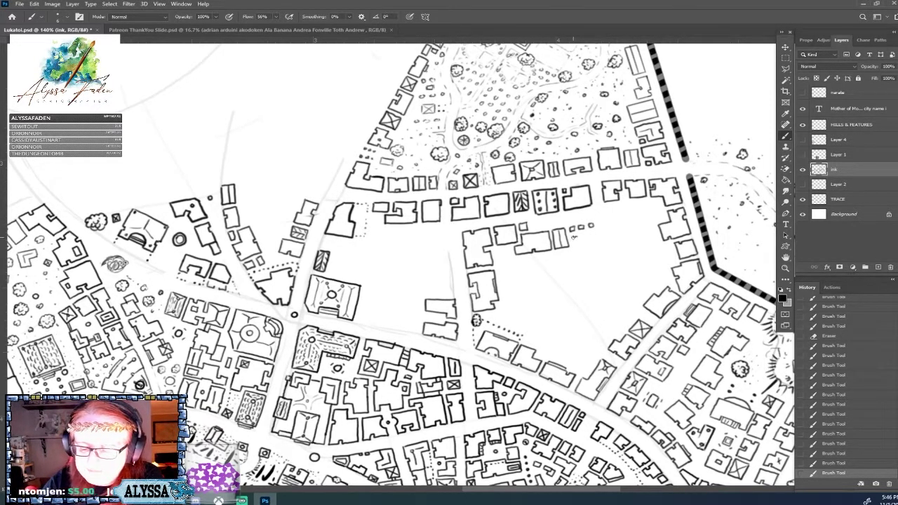
pyautogui.moveTo(583, 236)
pyautogui.mouseDown()
pyautogui.moveTo(593, 235)
pyautogui.moveTo(596, 249)
pyautogui.moveTo(614, 220)
pyautogui.moveTo(630, 217)
pyautogui.moveTo(611, 244)
pyautogui.moveTo(639, 229)
pyautogui.moveTo(641, 215)
pyautogui.moveTo(634, 233)
pyautogui.moveTo(644, 237)
pyautogui.moveTo(637, 239)
pyautogui.mouseUp()
# Ink a small striped building and a cross-roofed one beside it at the far corner on the side road's opposite side
pyautogui.scroll(-3, 637, 238)
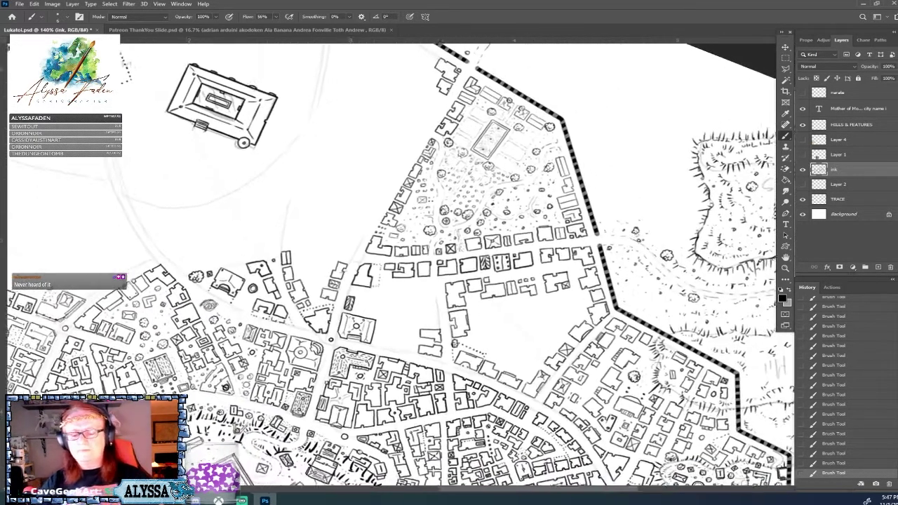
pyautogui.scroll(2, 638, 237)
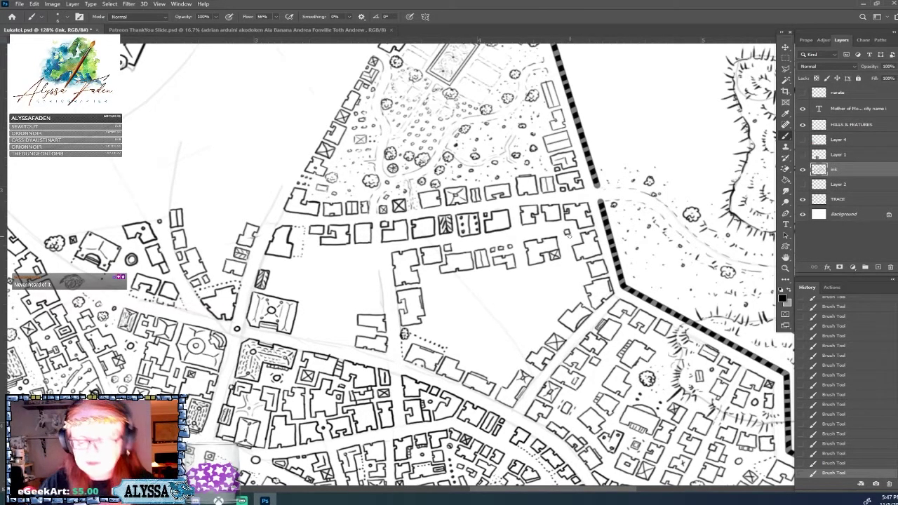
pyautogui.scroll(-3, 568, 235)
pyautogui.scroll(2, 522, 351)
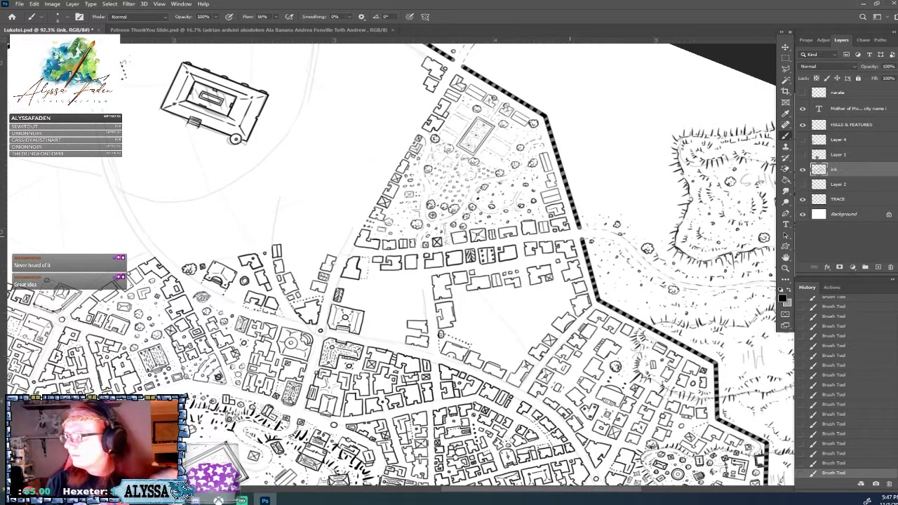
pyautogui.scroll(-3, 518, 355)
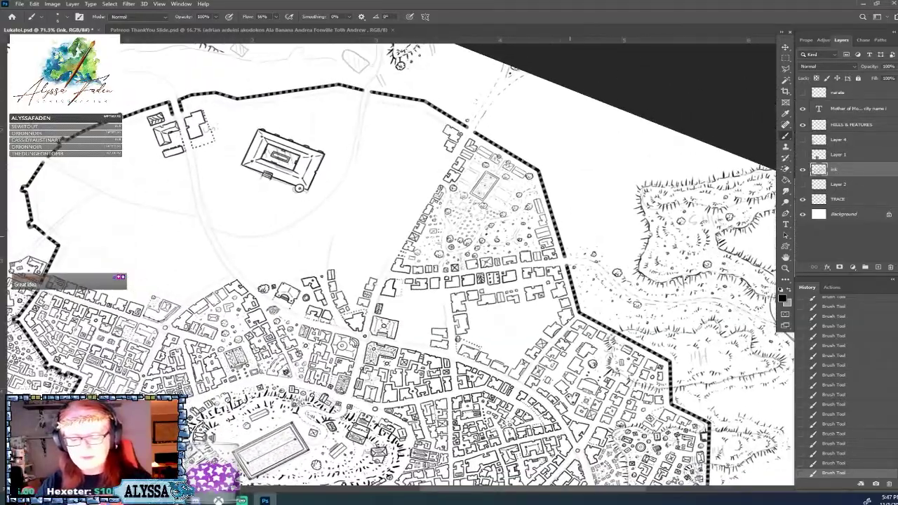
pyautogui.scroll(5, 400, 267)
pyautogui.scroll(2, 400, 267)
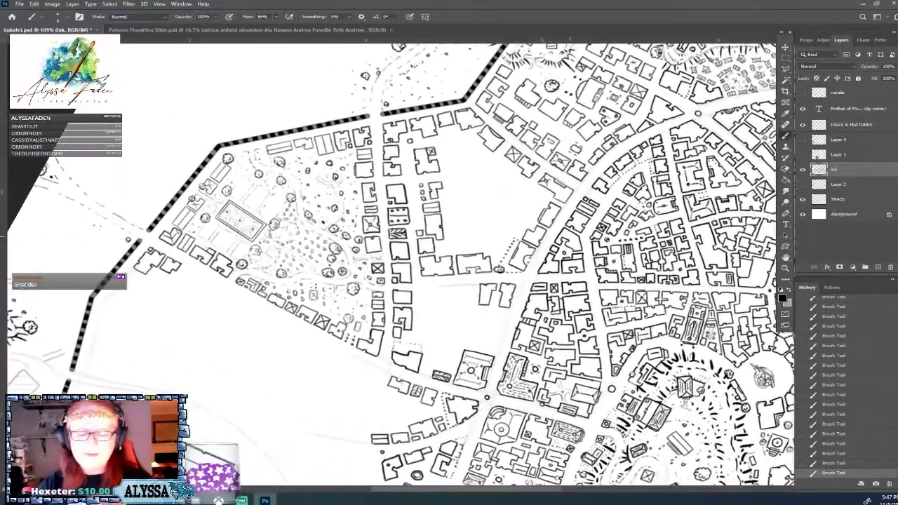
pyautogui.moveTo(472, 304); pyautogui.dragTo(525, 289)
pyautogui.scroll(2, 524, 289)
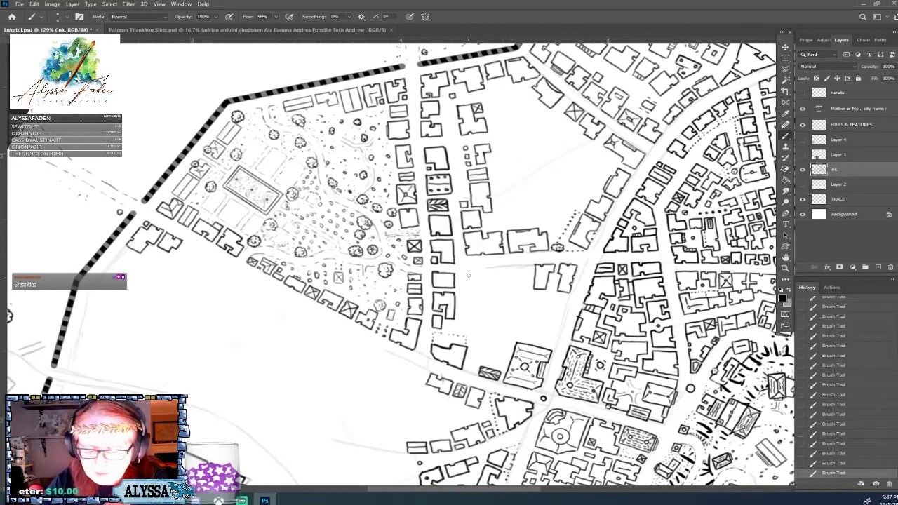
pyautogui.moveTo(466, 273)
pyautogui.mouseDown()
pyautogui.moveTo(467, 281)
pyautogui.moveTo(478, 268)
pyautogui.moveTo(472, 284)
pyautogui.mouseUp()
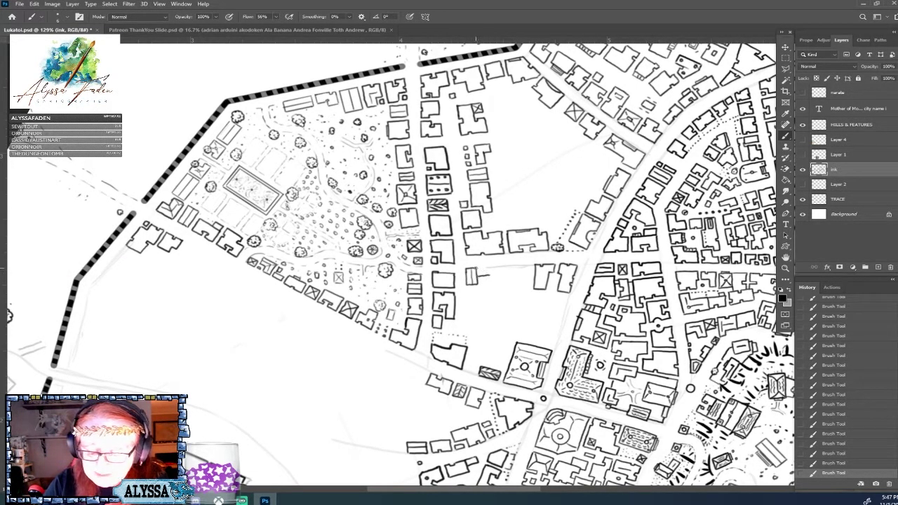
pyautogui.moveTo(476, 268); pyautogui.dragTo(487, 277)
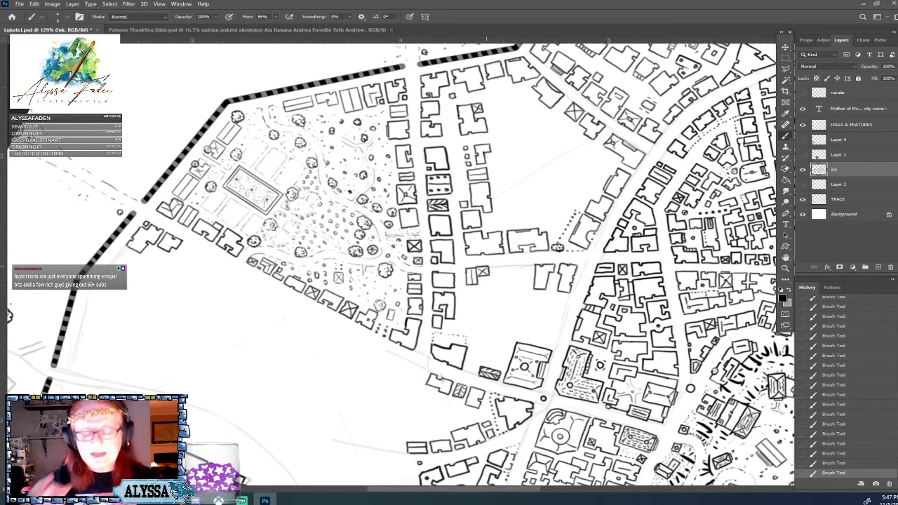
# Ink a second row of notched buildings behind the houses lining the side road near the main road
pyautogui.scroll(-3, 503, 372)
pyautogui.scroll(1, 486, 267)
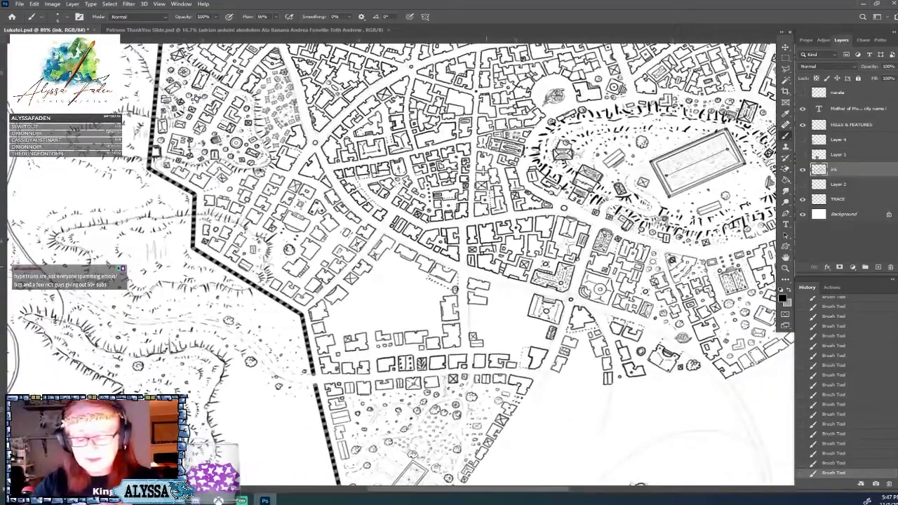
pyautogui.scroll(4, 486, 267)
pyautogui.moveTo(486, 267)
pyautogui.mouseDown()
pyautogui.moveTo(474, 226)
pyautogui.moveTo(489, 233)
pyautogui.moveTo(477, 267)
pyautogui.moveTo(502, 271)
pyautogui.mouseUp()
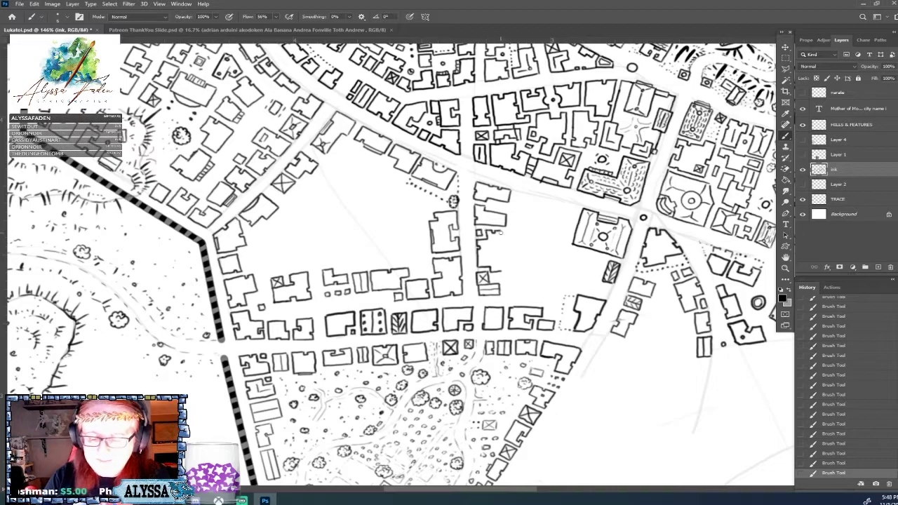
pyautogui.moveTo(501, 231); pyautogui.dragTo(502, 269)
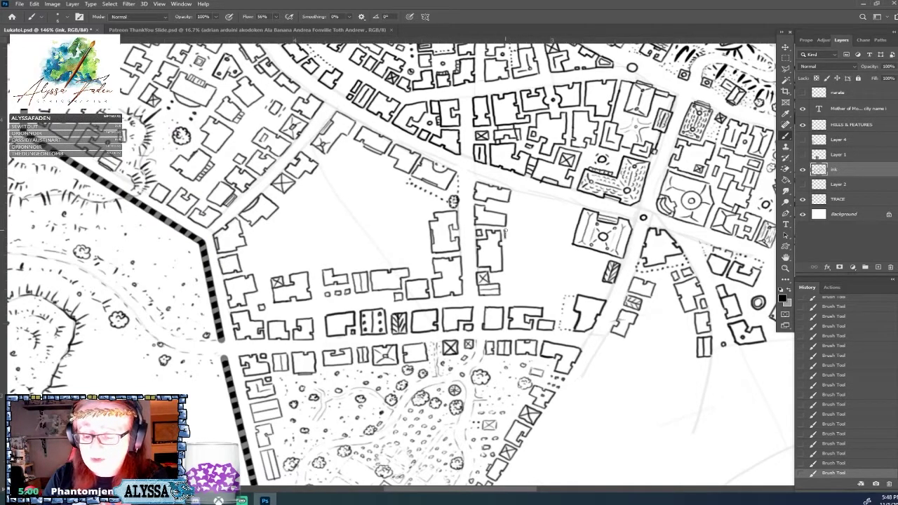
pyautogui.moveTo(506, 237)
pyautogui.mouseDown()
pyautogui.moveTo(515, 251)
pyautogui.moveTo(518, 231)
pyautogui.moveTo(520, 248)
pyautogui.mouseUp()
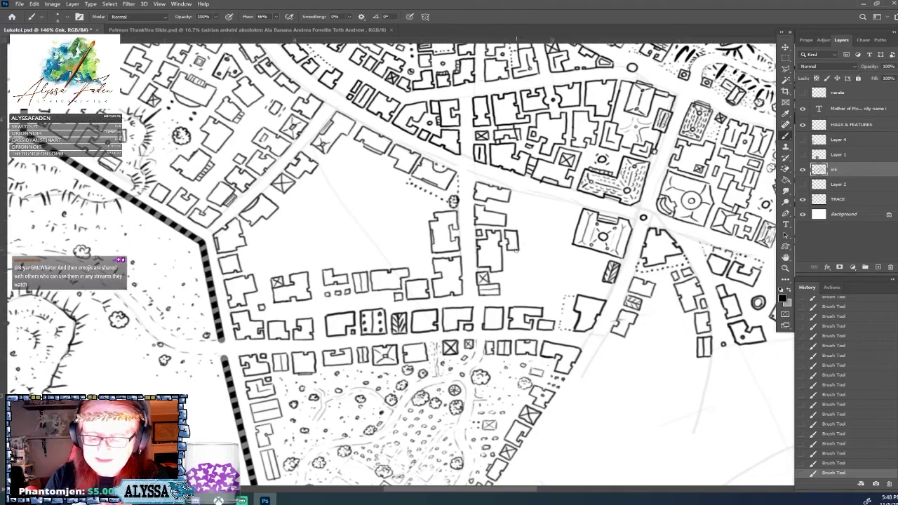
pyautogui.moveTo(507, 254); pyautogui.dragTo(520, 268)
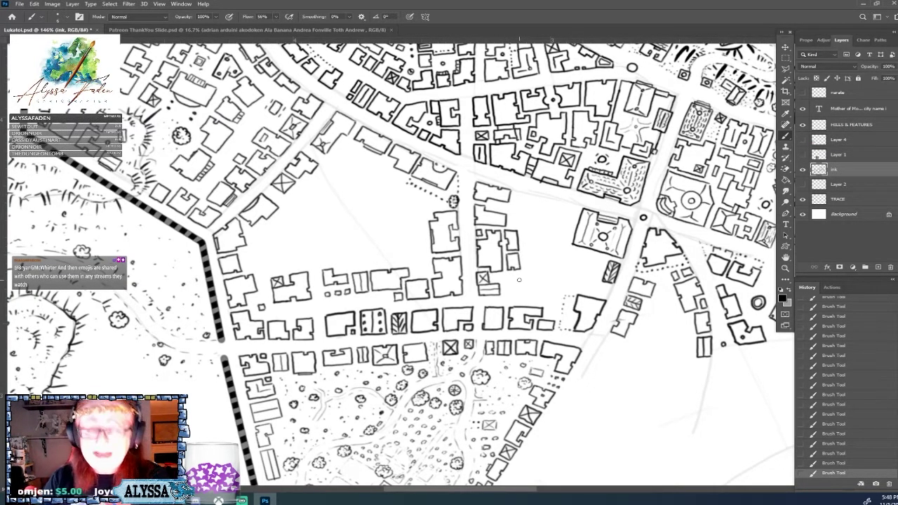
# Ink a notched building wrapped around a narrow inner block at the side road's corner with the main road
pyautogui.scroll(-3, 519, 280)
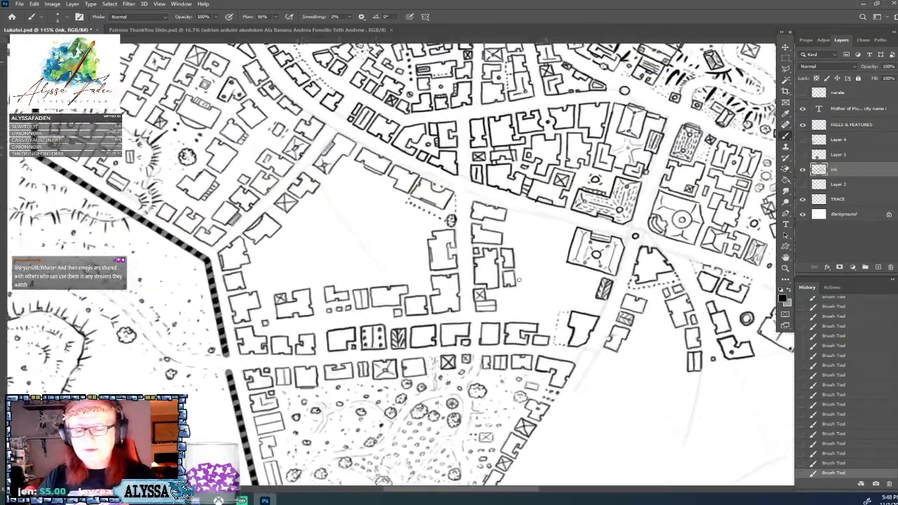
pyautogui.scroll(-2, 519, 280)
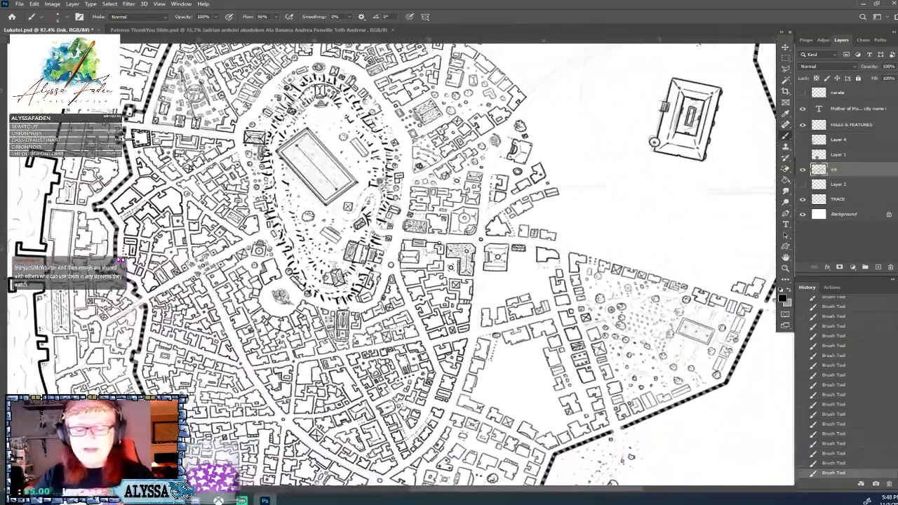
pyautogui.scroll(2, 519, 280)
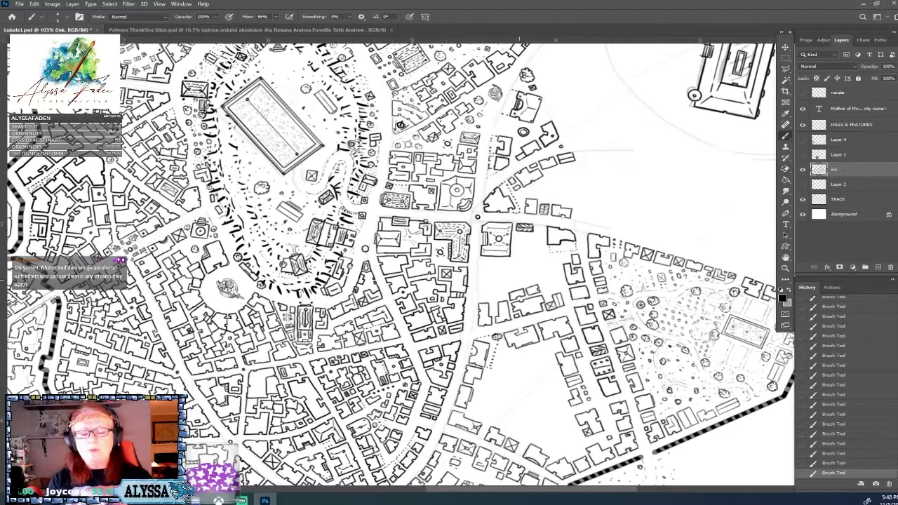
pyautogui.scroll(2, 398, 317)
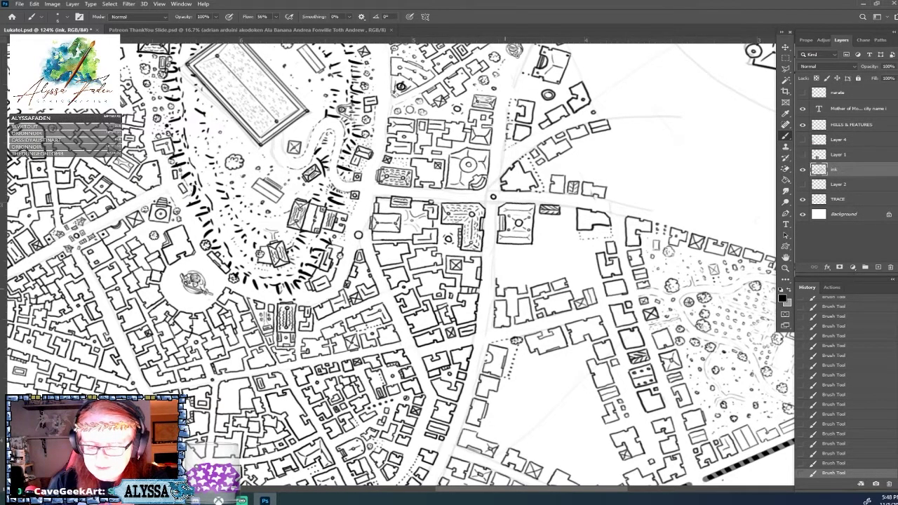
pyautogui.moveTo(497, 277); pyautogui.dragTo(525, 277)
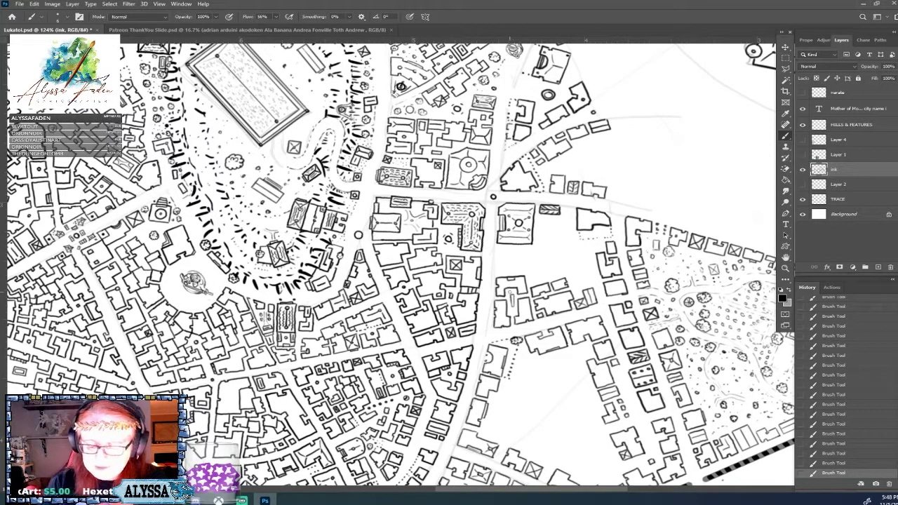
# Ink a large notched building along the main road, between the domed courtyard building and the corner block
pyautogui.scroll(-4, 453, 358)
pyautogui.moveTo(453, 358); pyautogui.dragTo(440, 329)
pyautogui.scroll(-2, 493, 320)
pyautogui.scroll(5, 494, 320)
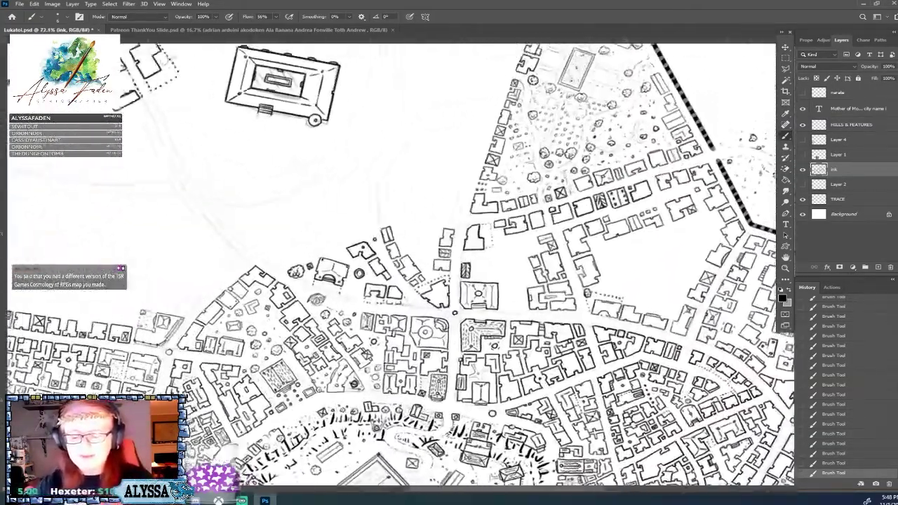
pyautogui.scroll(1, 523, 251)
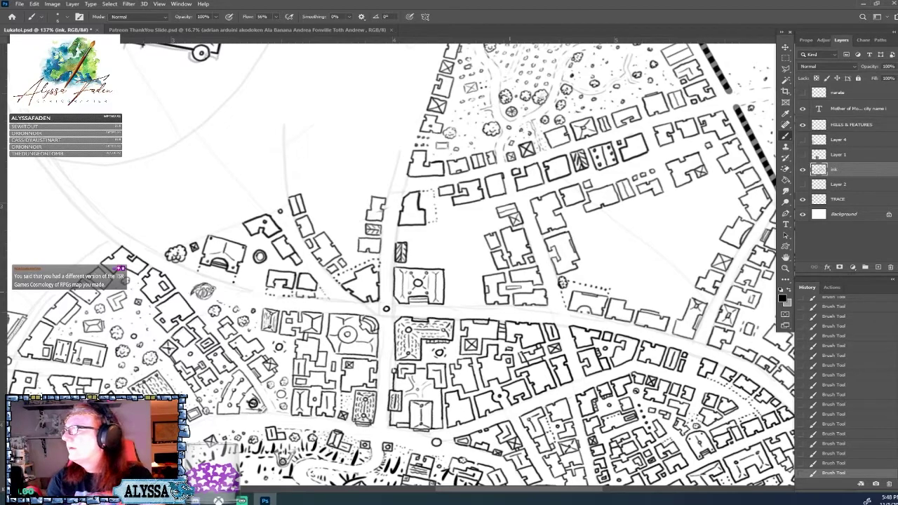
pyautogui.scroll(1, 322, 379)
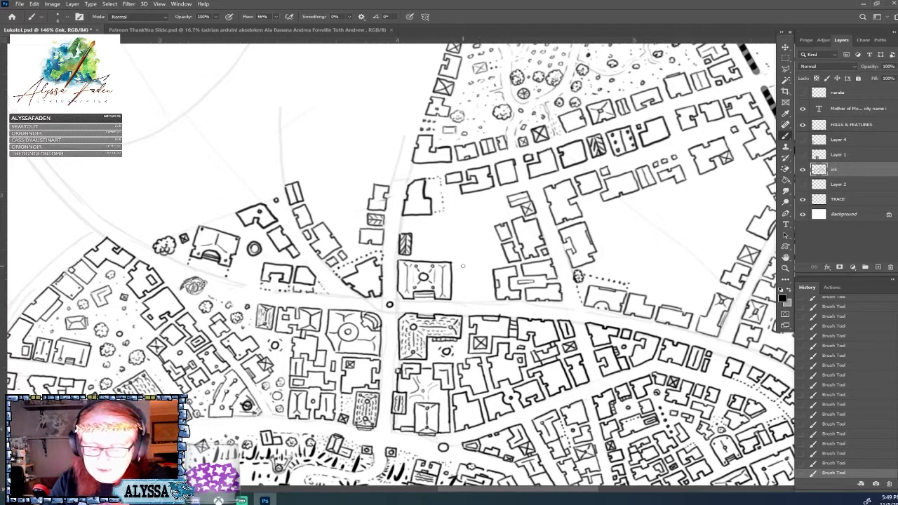
pyautogui.moveTo(460, 263)
pyautogui.mouseDown()
pyautogui.moveTo(470, 268)
pyautogui.moveTo(463, 300)
pyautogui.moveTo(484, 300)
pyautogui.moveTo(491, 282)
pyautogui.moveTo(491, 297)
pyautogui.mouseUp()
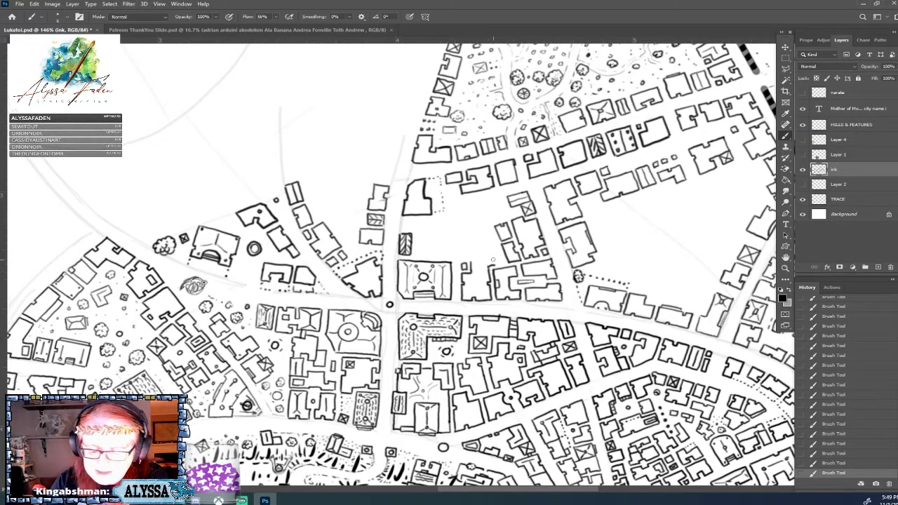
pyautogui.moveTo(471, 261)
pyautogui.mouseDown()
pyautogui.moveTo(492, 255)
pyautogui.moveTo(496, 264)
pyautogui.mouseUp()
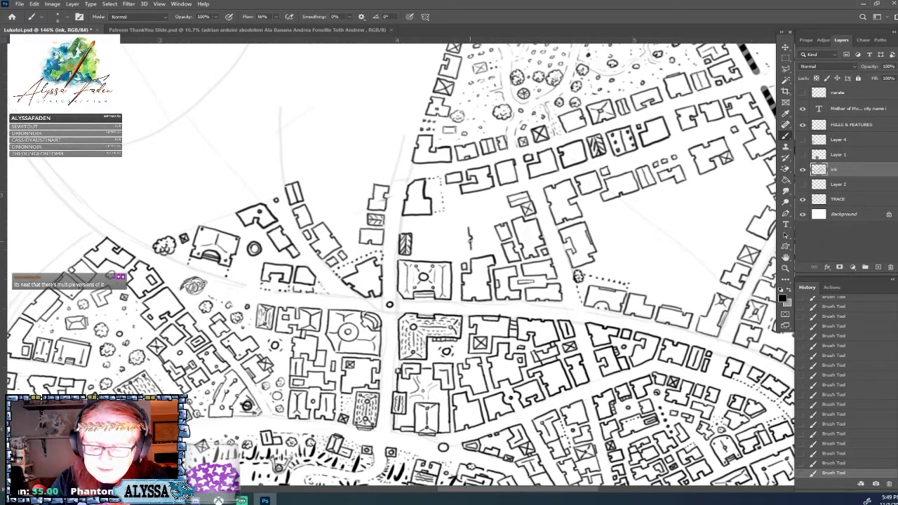
# Ink a smaller notched building behind the new main-road building, undoing the misplaced stroke and redrawing the outline
pyautogui.moveTo(473, 253); pyautogui.dragTo(489, 252)
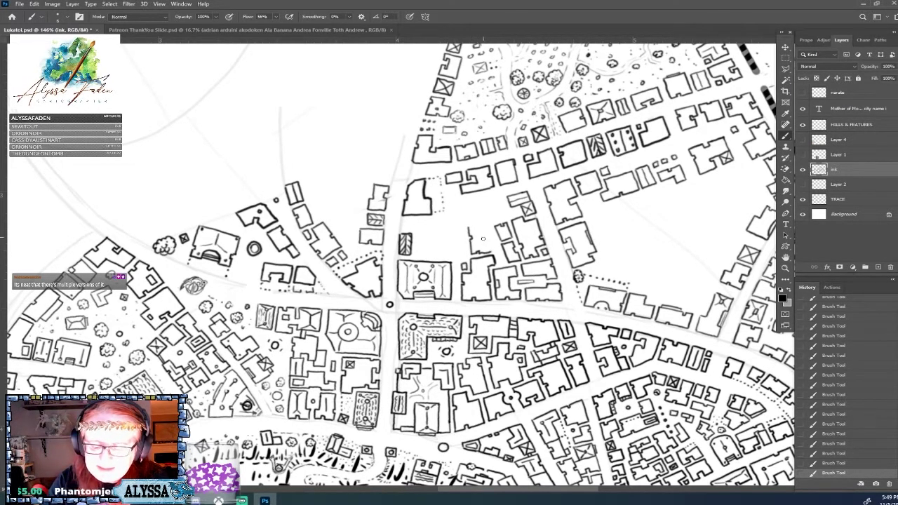
pyautogui.hotkey('ctrl', 'z')
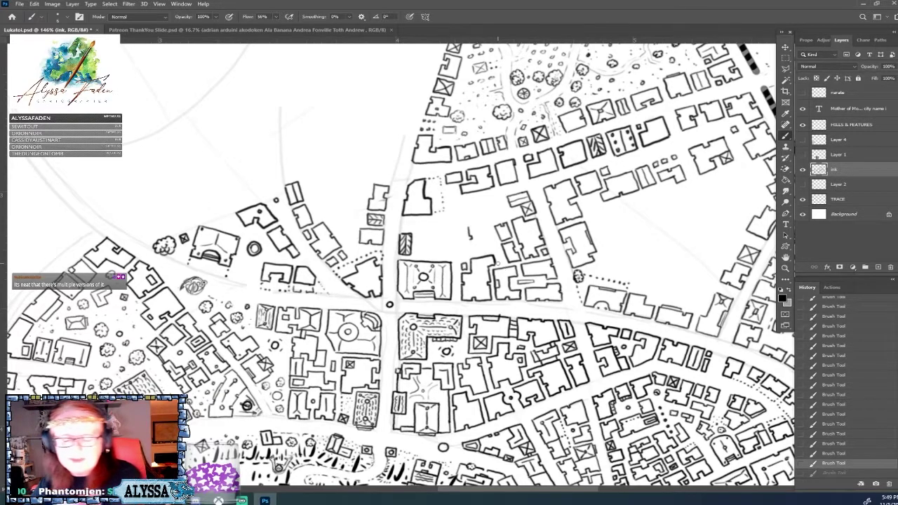
pyautogui.moveTo(470, 237)
pyautogui.mouseDown()
pyautogui.moveTo(472, 253)
pyautogui.moveTo(490, 250)
pyautogui.moveTo(481, 225)
pyautogui.mouseUp()
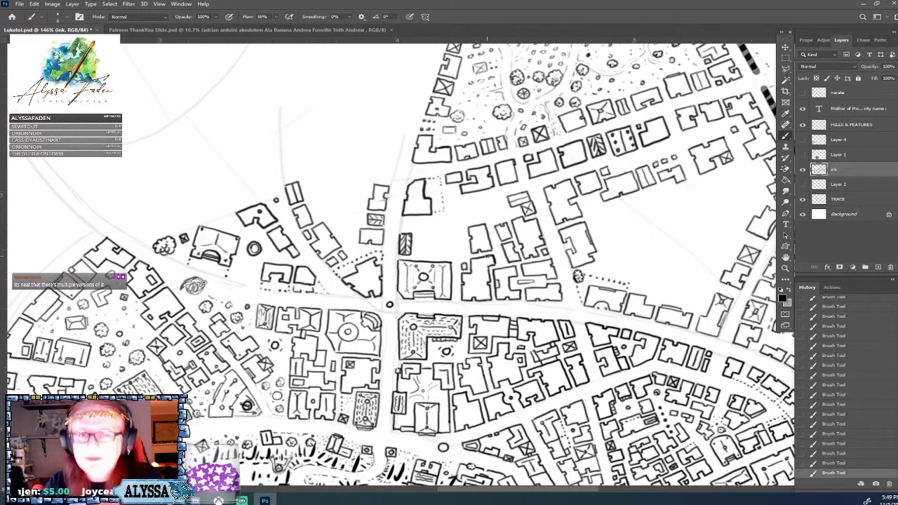
pyautogui.moveTo(487, 256); pyautogui.dragTo(524, 246)
# Ink two small rectangular buildings in the gap behind the striped and cross-roofed houses, and save the map
pyautogui.scroll(-2, 487, 256)
pyautogui.scroll(3, 487, 256)
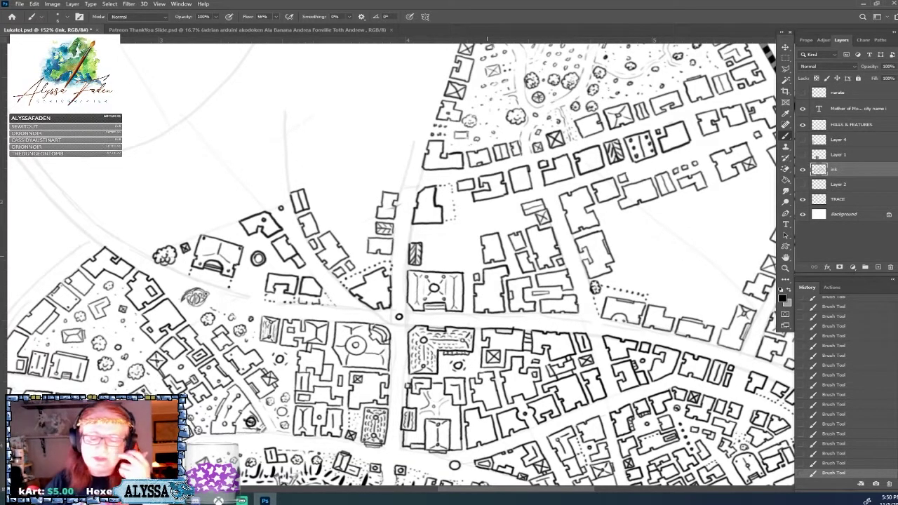
pyautogui.scroll(-3, 449, 264)
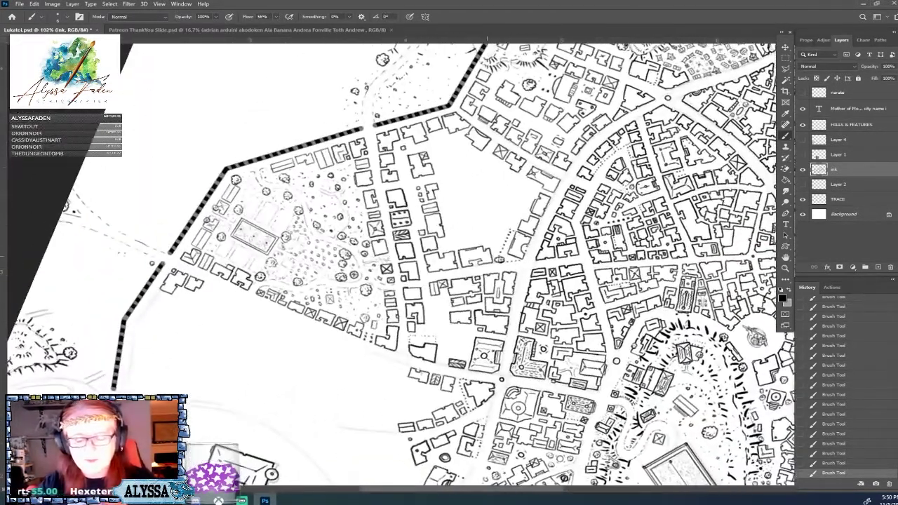
pyautogui.scroll(3, 421, 312)
pyautogui.scroll(2, 491, 350)
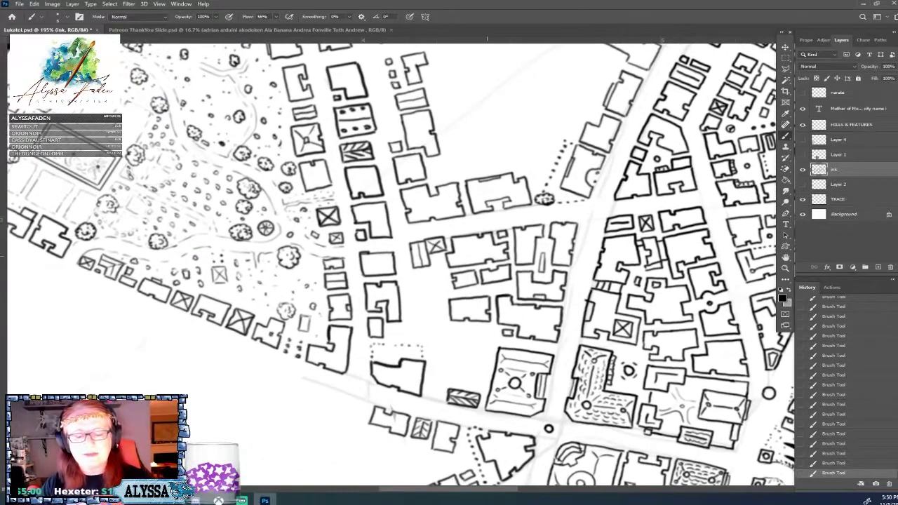
pyautogui.scroll(2, 421, 267)
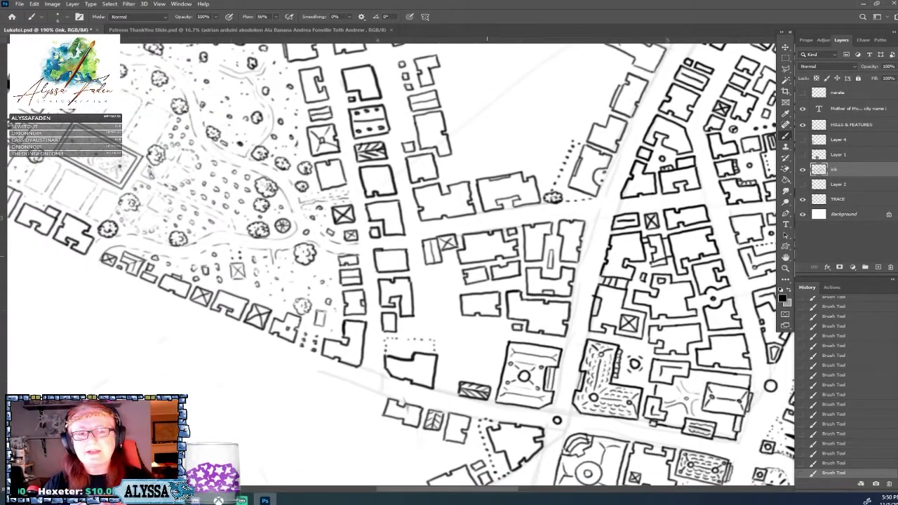
pyautogui.scroll(1, 421, 267)
pyautogui.scroll(-1, 545, 446)
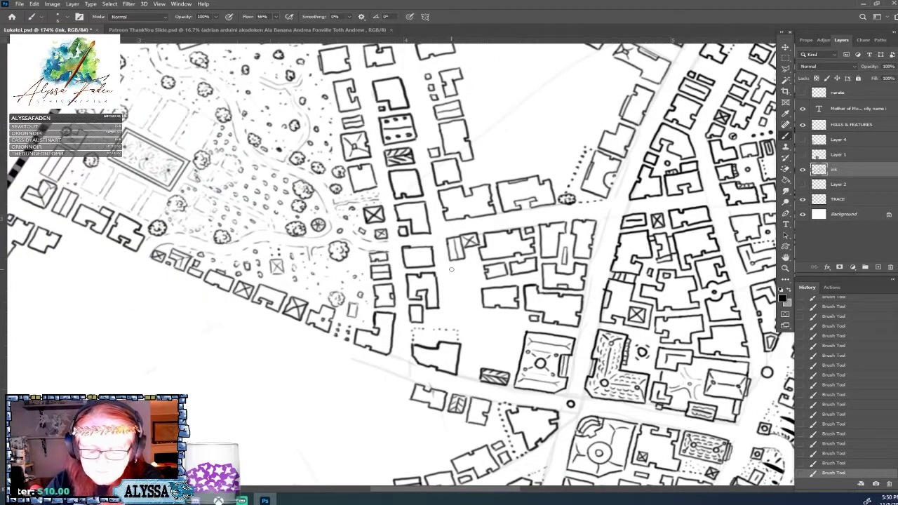
pyautogui.moveTo(465, 278); pyautogui.dragTo(452, 269)
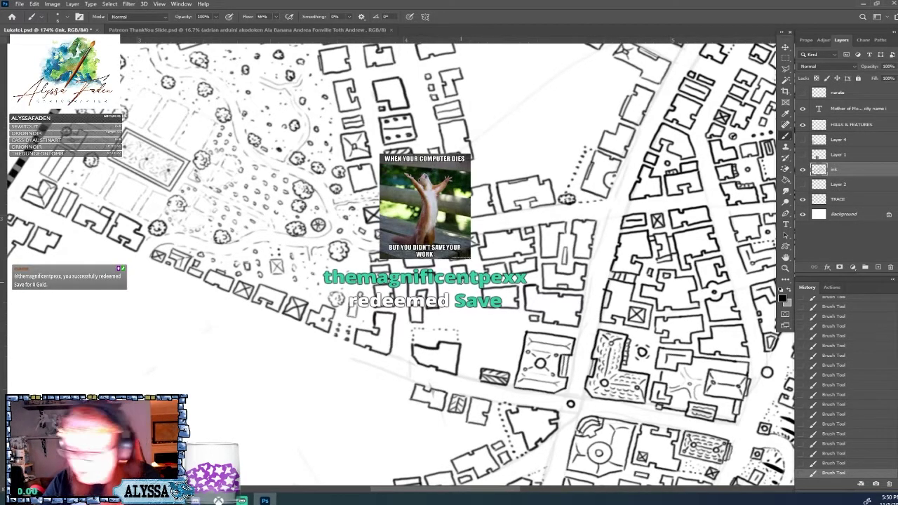
pyautogui.hotkey('ctrl', 's')
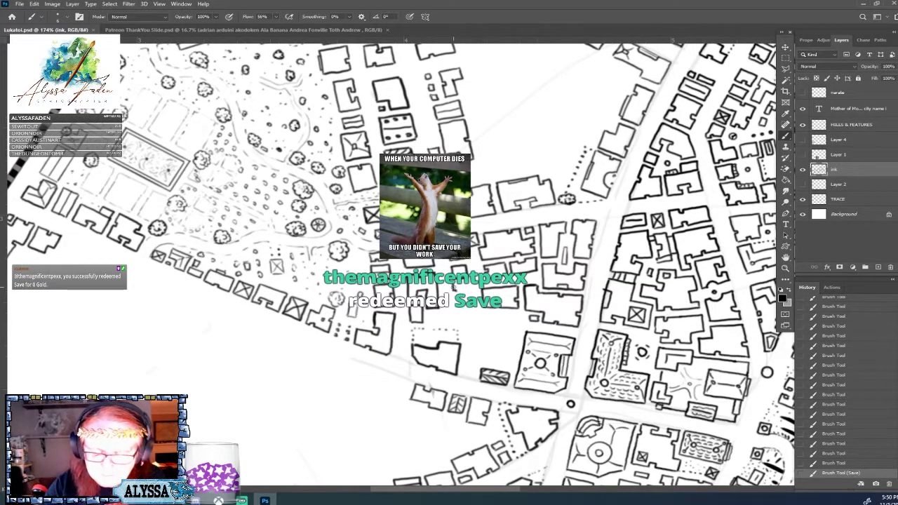
pyautogui.click(454, 285)
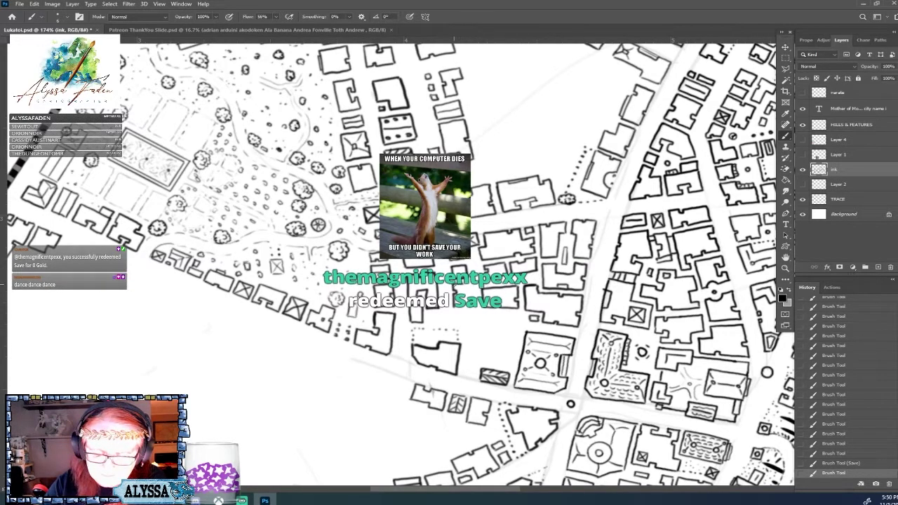
pyautogui.moveTo(454, 285)
pyautogui.mouseDown()
pyautogui.moveTo(454, 307)
pyautogui.moveTo(470, 307)
pyautogui.mouseUp()
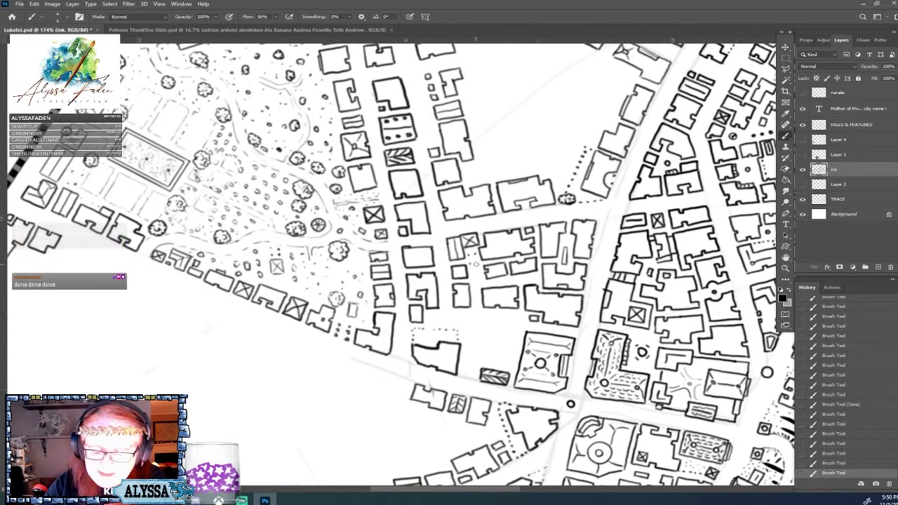
# Dot a line of small marks through the gap between the small rectangular buildings and the neighbouring block
pyautogui.click(477, 264)
pyautogui.click(473, 275)
pyautogui.click(478, 274)
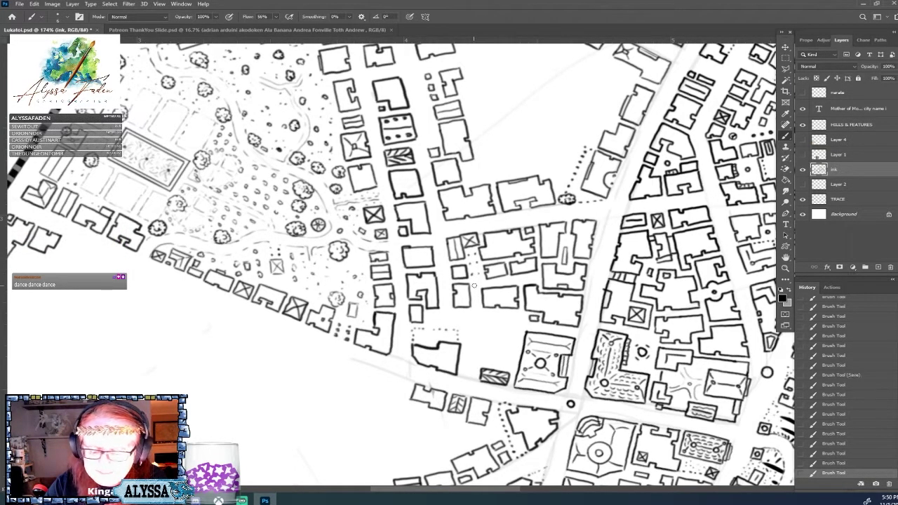
pyautogui.click(480, 273)
# Ink a notched building inside the large empty block, behind the row next to the cross-roofed house
pyautogui.scroll(-5, 432, 378)
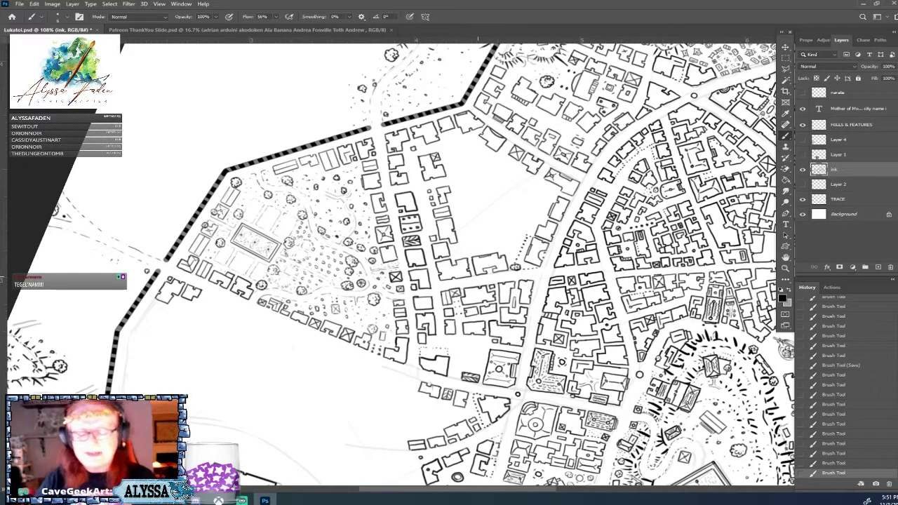
pyautogui.scroll(2, 477, 280)
pyautogui.scroll(-4, 478, 280)
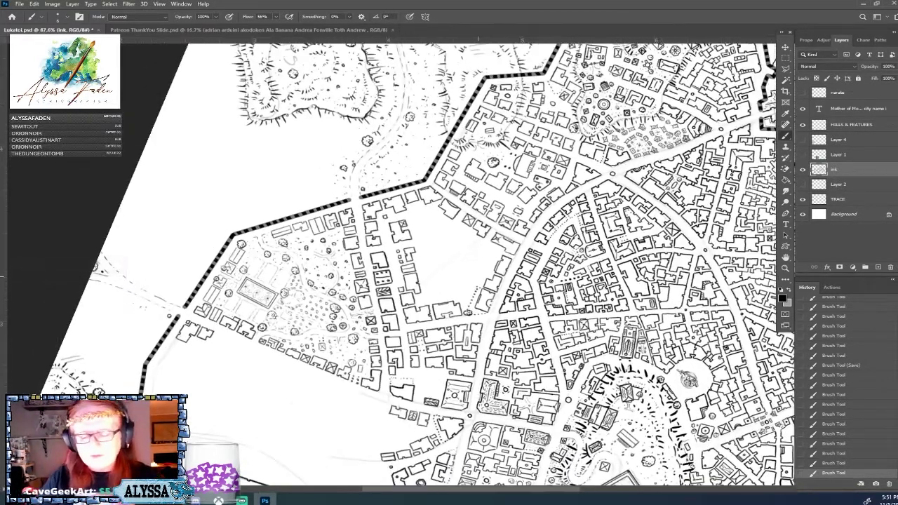
pyautogui.scroll(3, 470, 322)
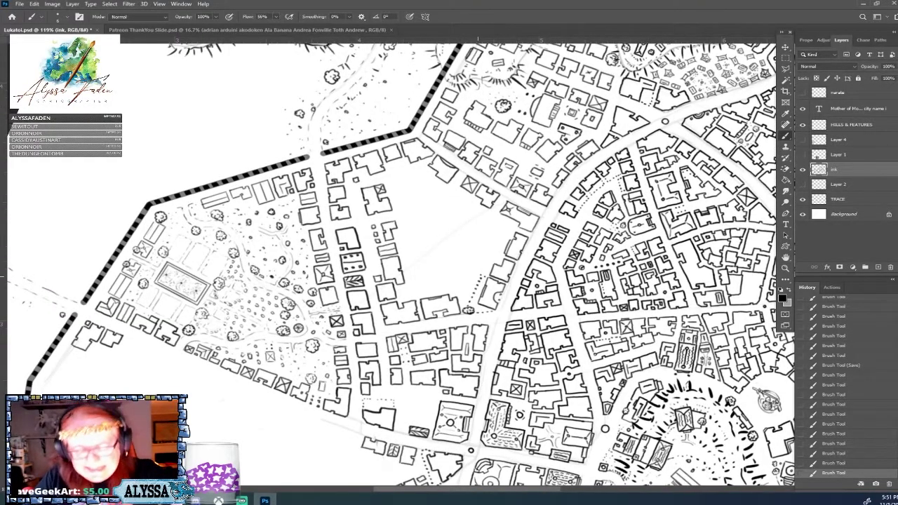
pyautogui.scroll(3, 478, 277)
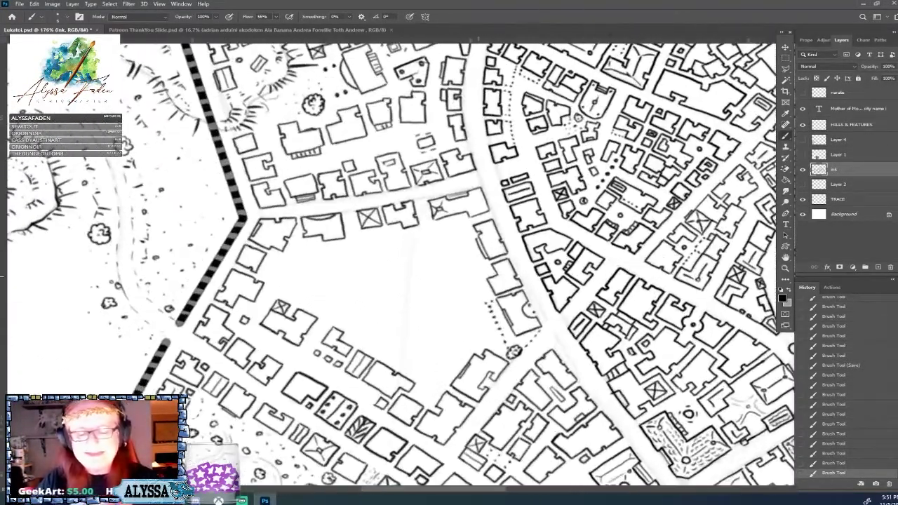
pyautogui.scroll(1, 477, 277)
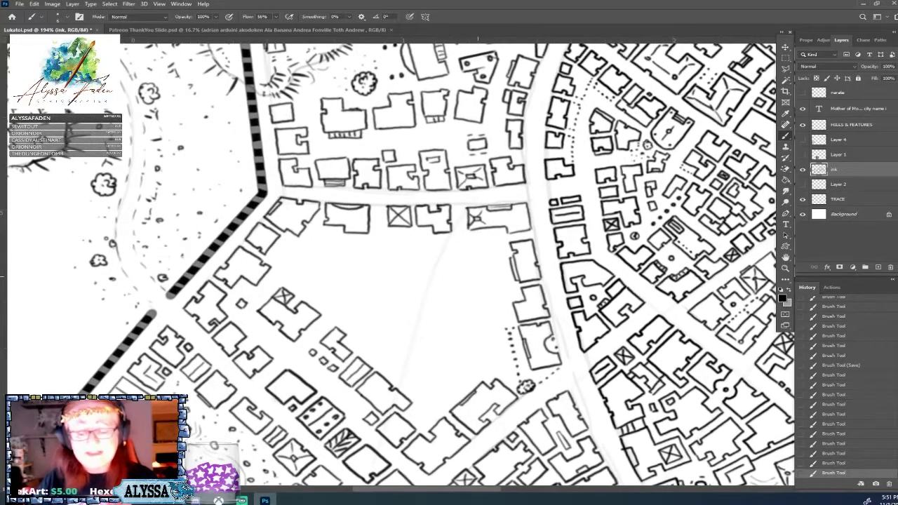
pyautogui.scroll(-1, 478, 276)
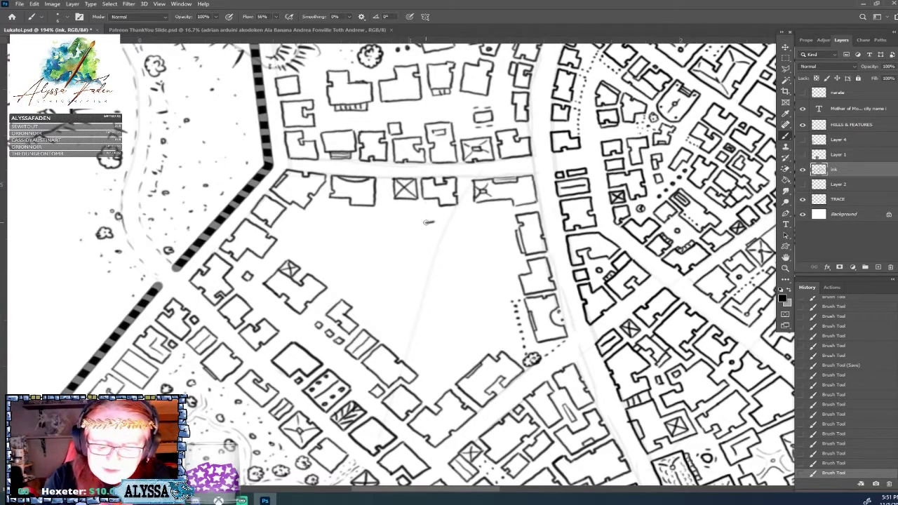
pyautogui.moveTo(426, 222)
pyautogui.mouseDown()
pyautogui.moveTo(456, 212)
pyautogui.moveTo(425, 226)
pyautogui.moveTo(426, 241)
pyautogui.moveTo(453, 240)
pyautogui.moveTo(456, 214)
pyautogui.moveTo(456, 241)
pyautogui.mouseUp()
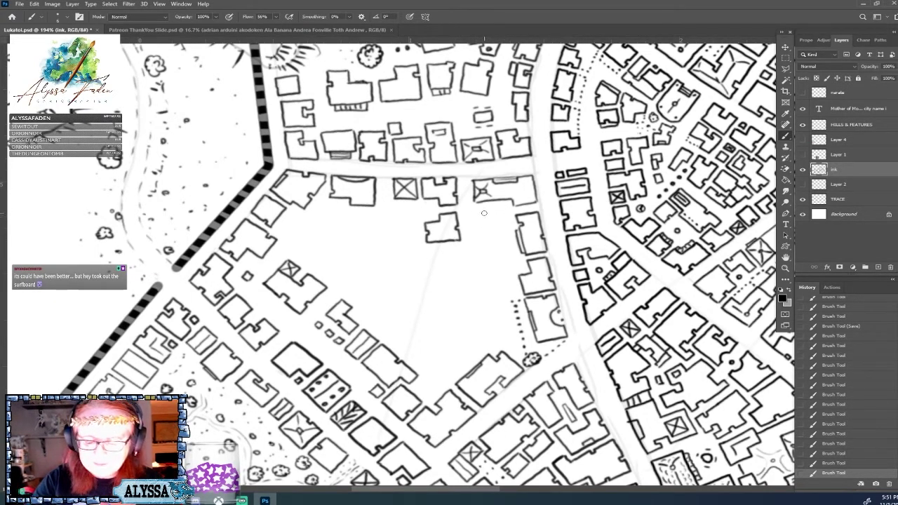
# Extend the second row behind the main-road buildings with a striped rectangular building edged with dots, a small notched building and a cross-roofed square
pyautogui.moveTo(483, 212)
pyautogui.mouseDown()
pyautogui.moveTo(485, 238)
pyautogui.moveTo(497, 237)
pyautogui.moveTo(503, 224)
pyautogui.moveTo(503, 236)
pyautogui.moveTo(498, 209)
pyautogui.moveTo(478, 221)
pyautogui.moveTo(477, 235)
pyautogui.mouseUp()
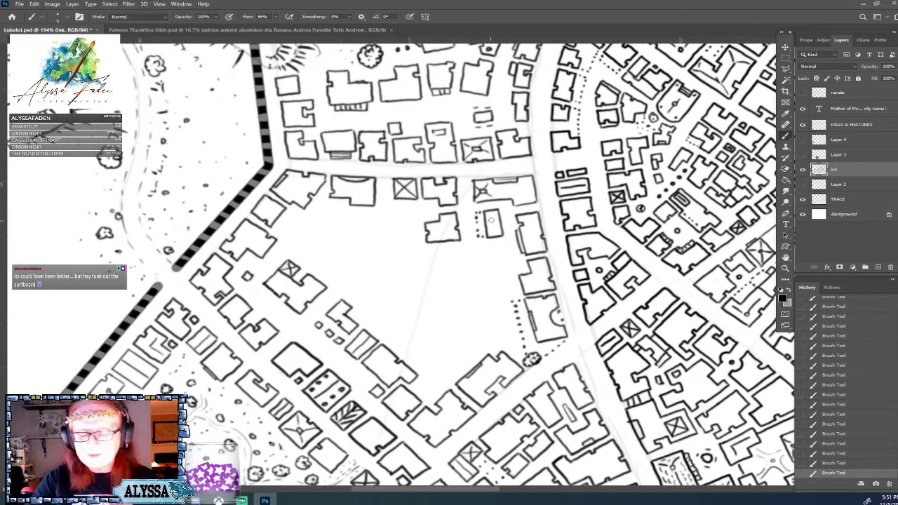
pyautogui.moveTo(492, 212); pyautogui.dragTo(495, 236)
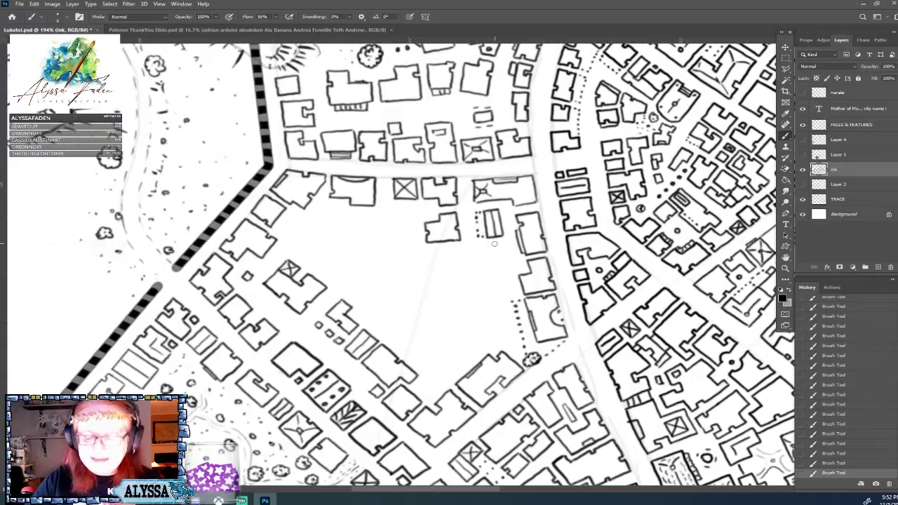
pyautogui.scroll(-4, 494, 243)
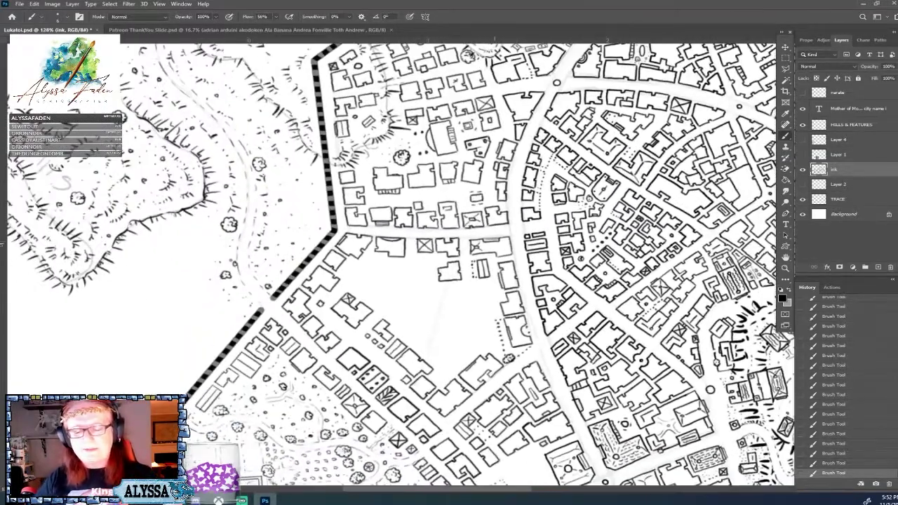
pyautogui.scroll(2, 400, 265)
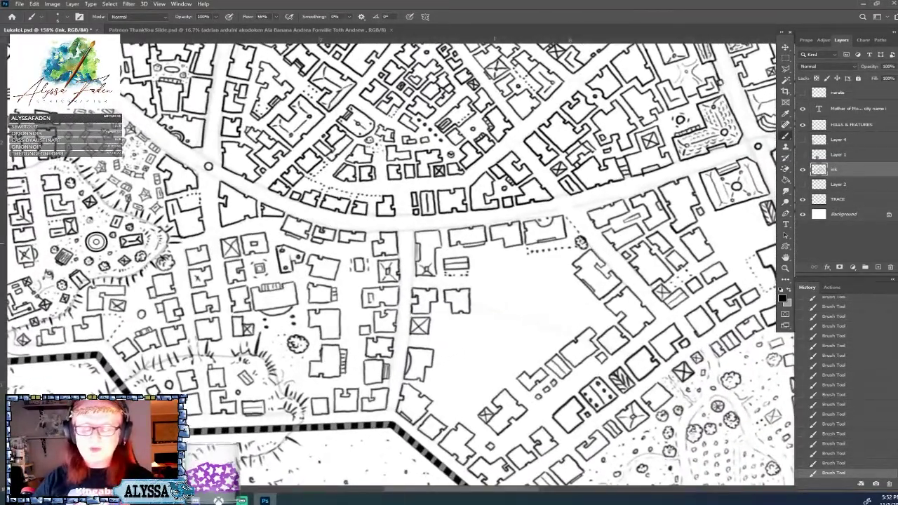
pyautogui.scroll(2, 617, 392)
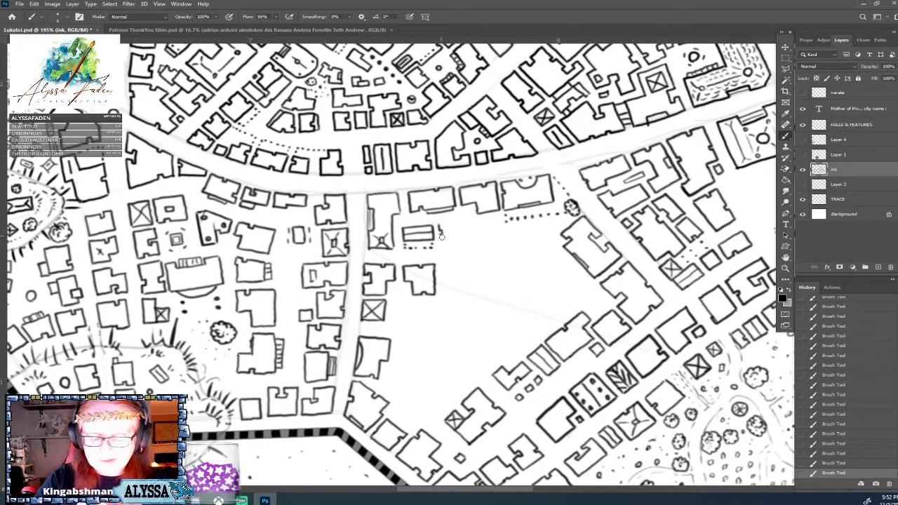
pyautogui.moveTo(440, 235)
pyautogui.mouseDown()
pyautogui.moveTo(443, 246)
pyautogui.moveTo(468, 243)
pyautogui.moveTo(456, 223)
pyautogui.moveTo(465, 221)
pyautogui.moveTo(467, 238)
pyautogui.moveTo(470, 221)
pyautogui.moveTo(476, 239)
pyautogui.moveTo(495, 238)
pyautogui.moveTo(499, 221)
pyautogui.mouseUp()
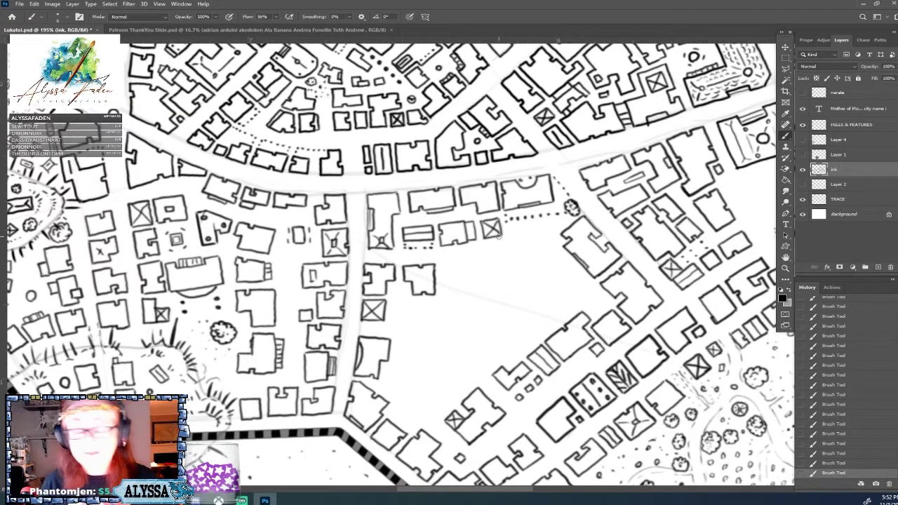
pyautogui.scroll(1, 498, 237)
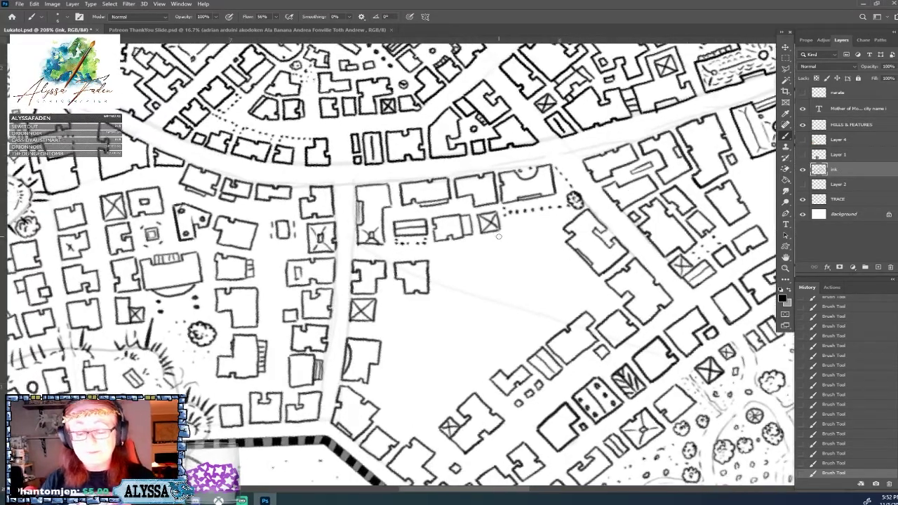
# Ink two small notched buildings in line with the existing one to form a third row inside the empty block
pyautogui.scroll(-3, 400, 263)
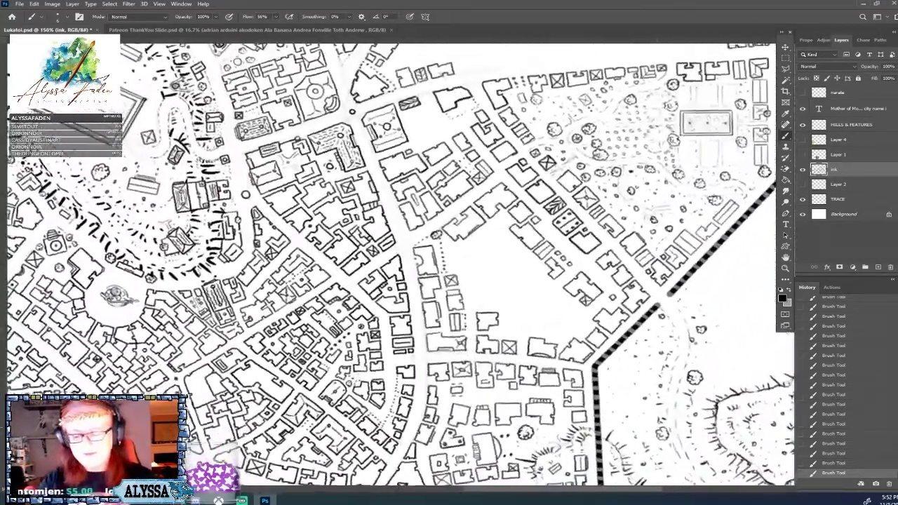
pyautogui.scroll(2, 400, 263)
pyautogui.scroll(2, 499, 222)
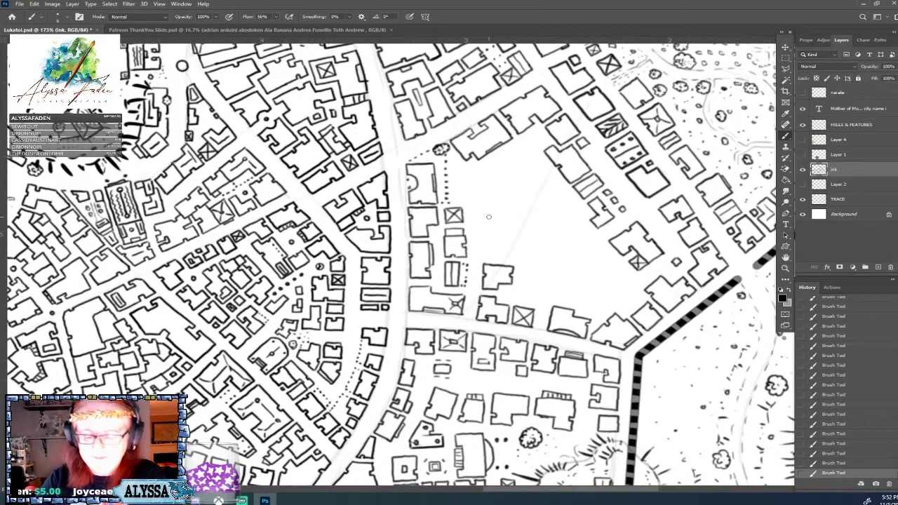
pyautogui.moveTo(482, 212)
pyautogui.mouseDown()
pyautogui.moveTo(483, 230)
pyautogui.moveTo(508, 204)
pyautogui.moveTo(501, 228)
pyautogui.moveTo(511, 219)
pyautogui.mouseUp()
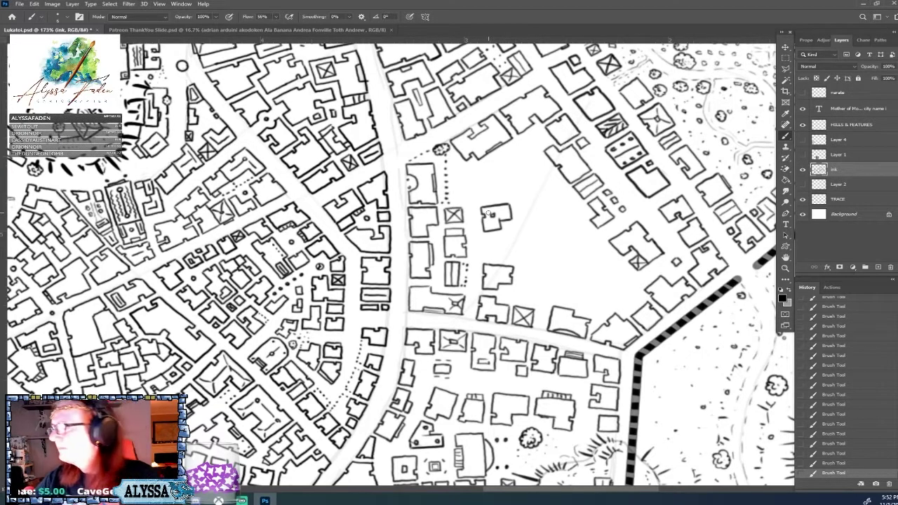
pyautogui.scroll(-1, 489, 213)
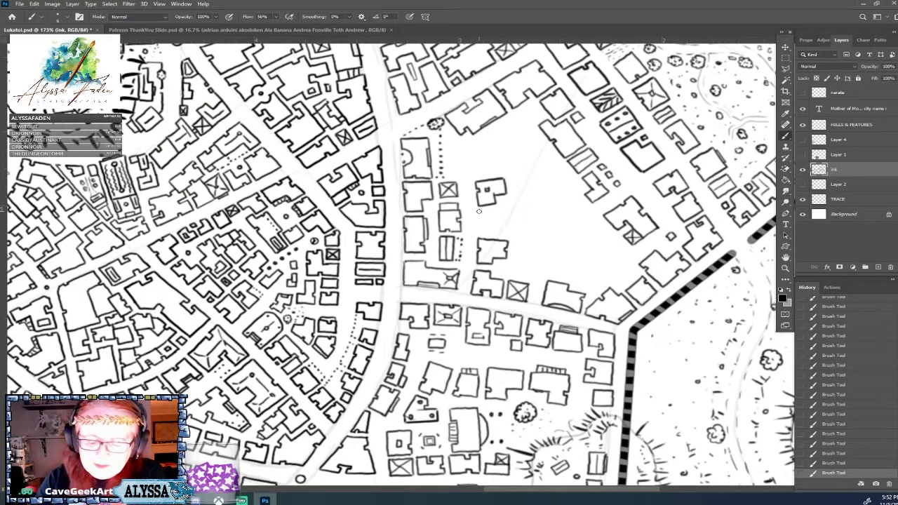
pyautogui.moveTo(478, 212)
pyautogui.mouseDown()
pyautogui.moveTo(480, 236)
pyautogui.moveTo(496, 232)
pyautogui.moveTo(489, 214)
pyautogui.moveTo(497, 210)
pyautogui.moveTo(495, 229)
pyautogui.mouseUp()
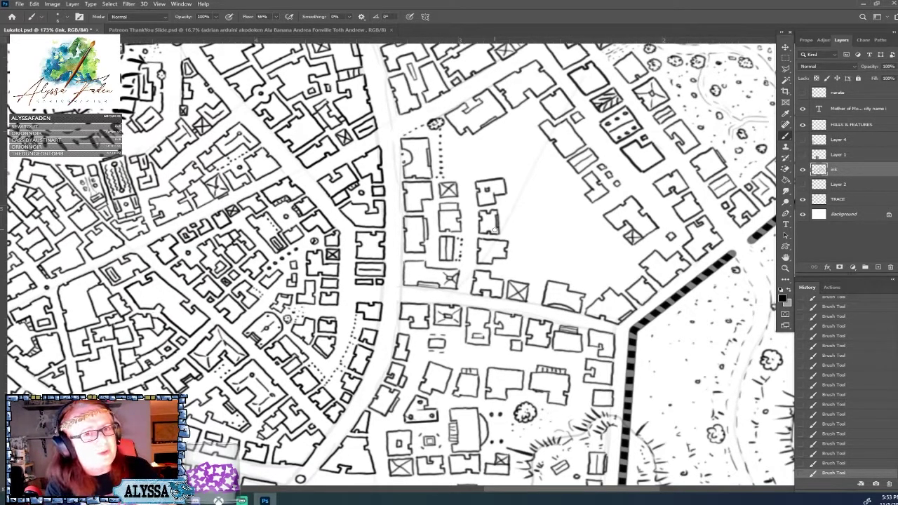
# Ink a small tree with dots at the end of the second row, and a larger notched building with dots ending the third row
pyautogui.scroll(3, 494, 230)
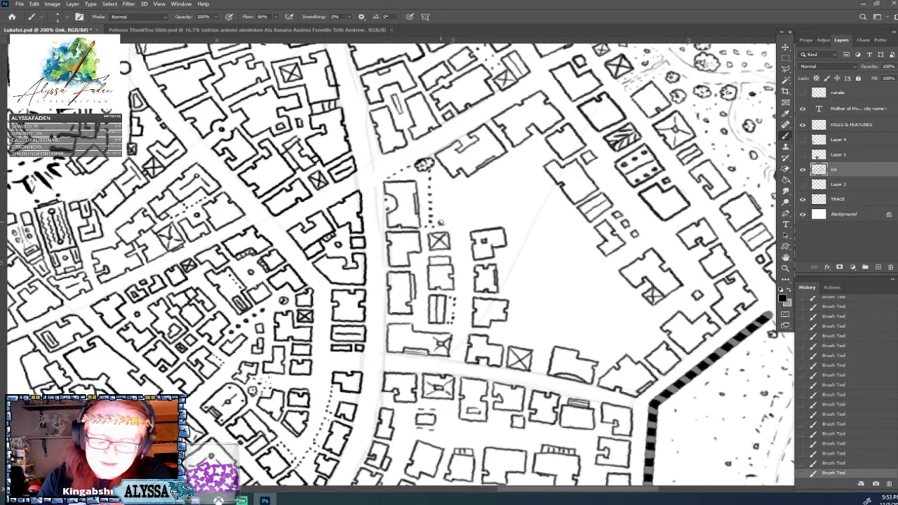
pyautogui.moveTo(447, 214)
pyautogui.mouseDown()
pyautogui.moveTo(438, 218)
pyautogui.moveTo(440, 189)
pyautogui.mouseUp()
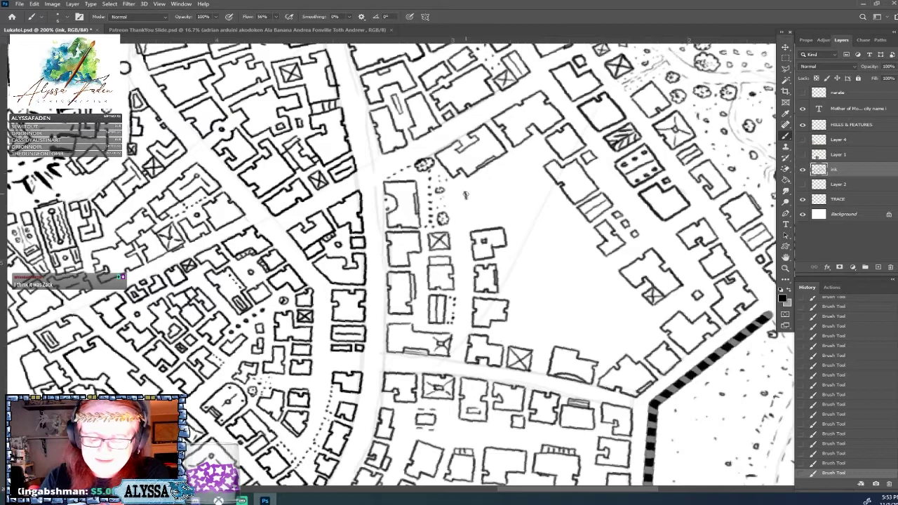
pyautogui.moveTo(467, 199)
pyautogui.mouseDown()
pyautogui.moveTo(474, 227)
pyautogui.moveTo(488, 226)
pyautogui.moveTo(481, 213)
pyautogui.moveTo(500, 212)
pyautogui.moveTo(471, 190)
pyautogui.moveTo(497, 182)
pyautogui.moveTo(500, 223)
pyautogui.moveTo(511, 212)
pyautogui.mouseUp()
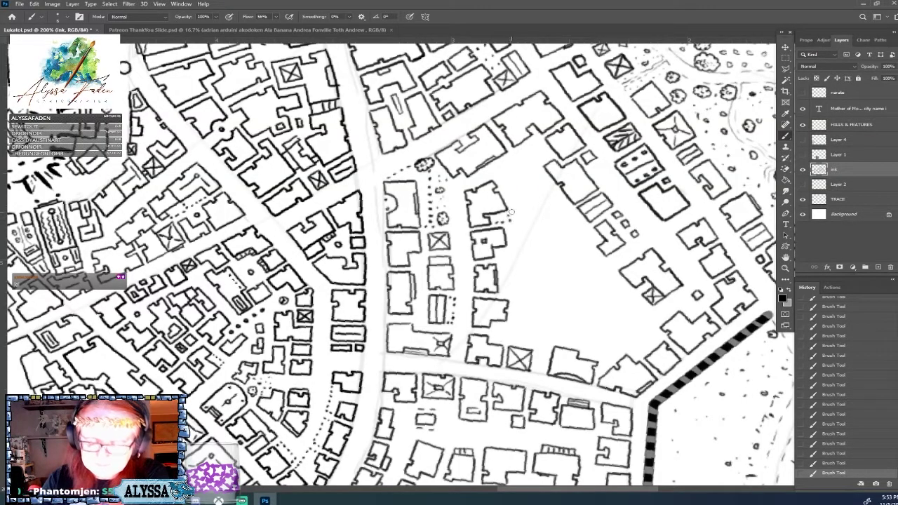
# Check the district within the whole city and save the map
pyautogui.scroll(-5, 512, 212)
pyautogui.scroll(4, 512, 212)
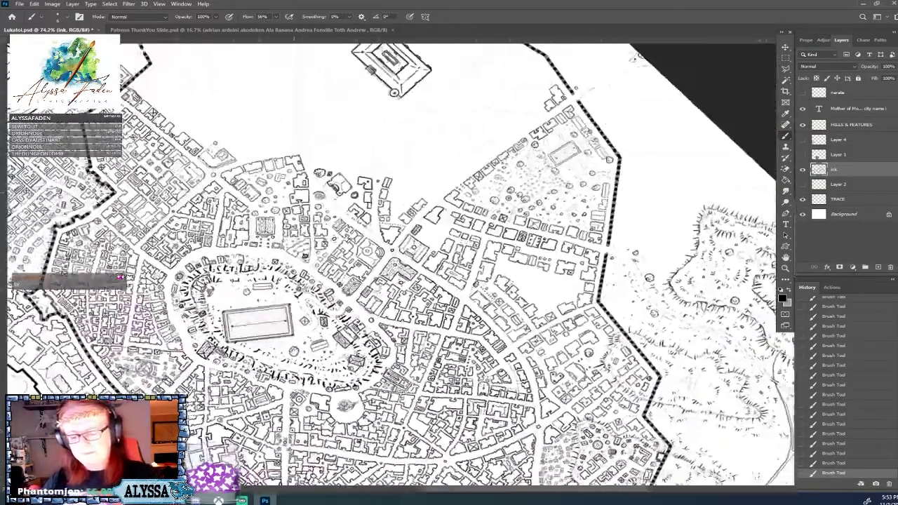
pyautogui.scroll(-1, 404, 281)
pyautogui.scroll(-2, 399, 264)
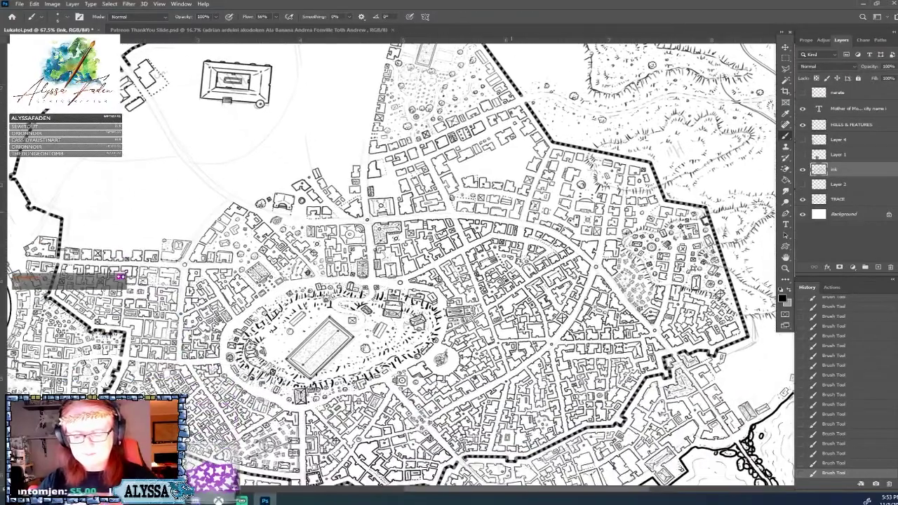
pyautogui.scroll(4, 400, 264)
pyautogui.scroll(1, 401, 263)
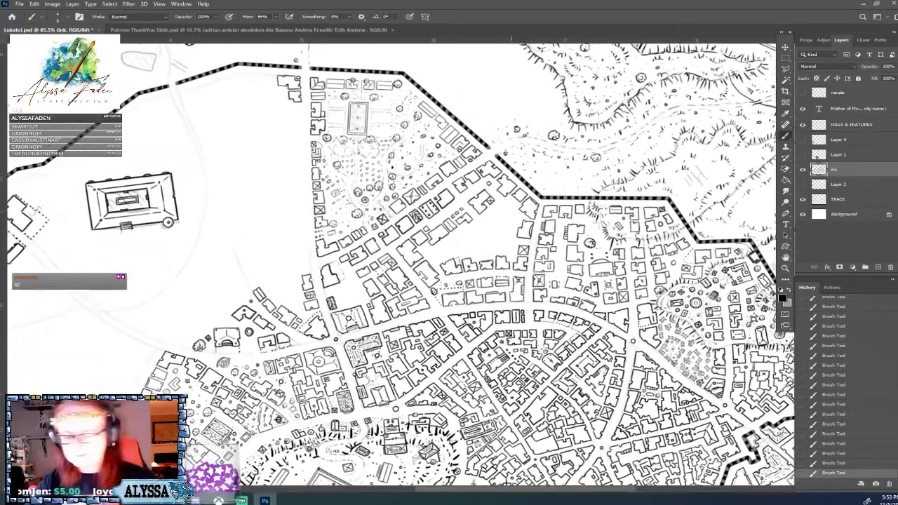
pyautogui.hotkey('ctrl', 's')
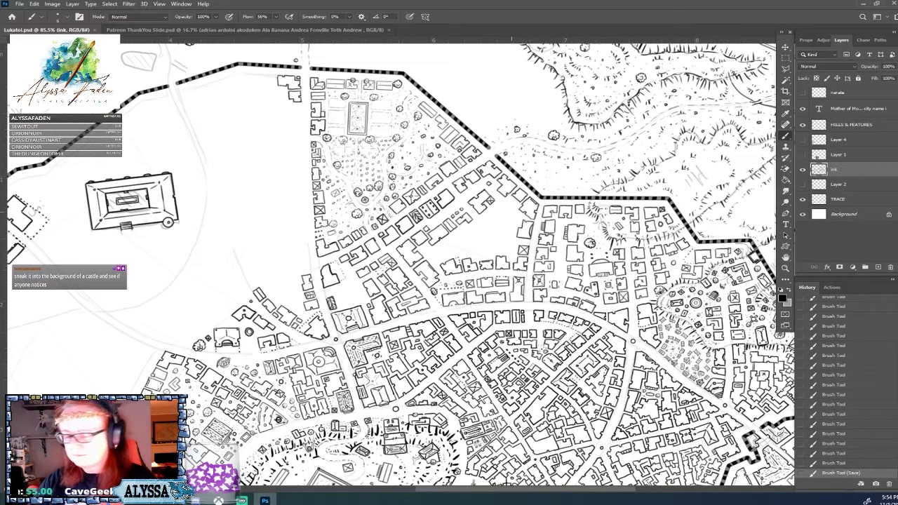
# Ink a notched building behind the cross-street row, beside the larger building that ends the third row
pyautogui.scroll(2, 480, 194)
pyautogui.scroll(-2, 361, 163)
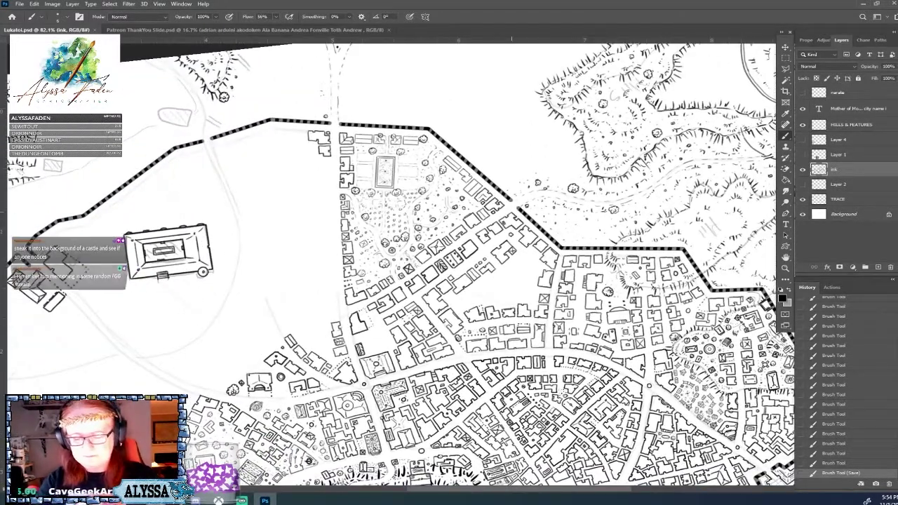
pyautogui.scroll(1, 459, 322)
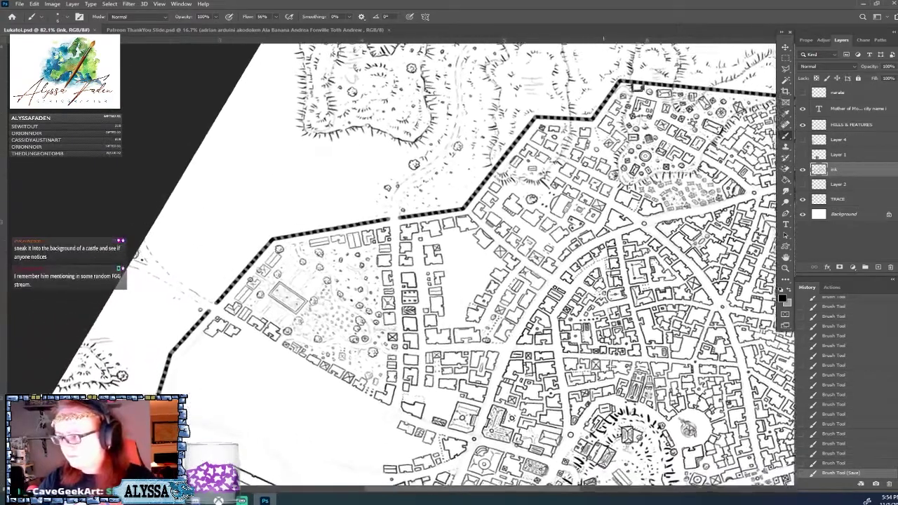
pyautogui.scroll(3, 522, 344)
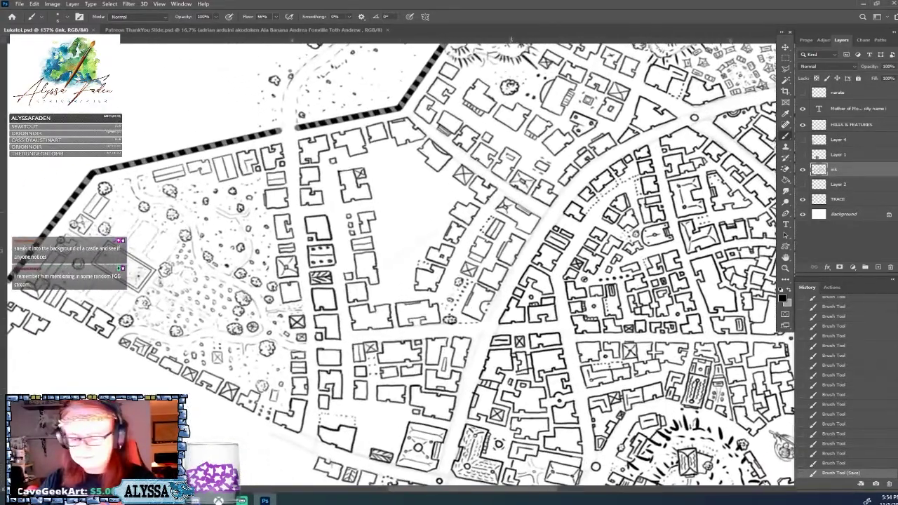
pyautogui.scroll(3, 370, 284)
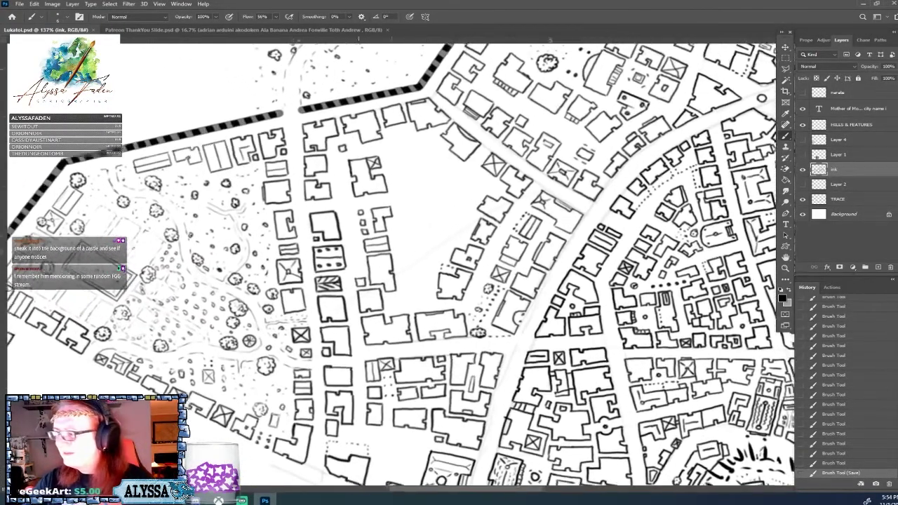
pyautogui.scroll(-2, 512, 212)
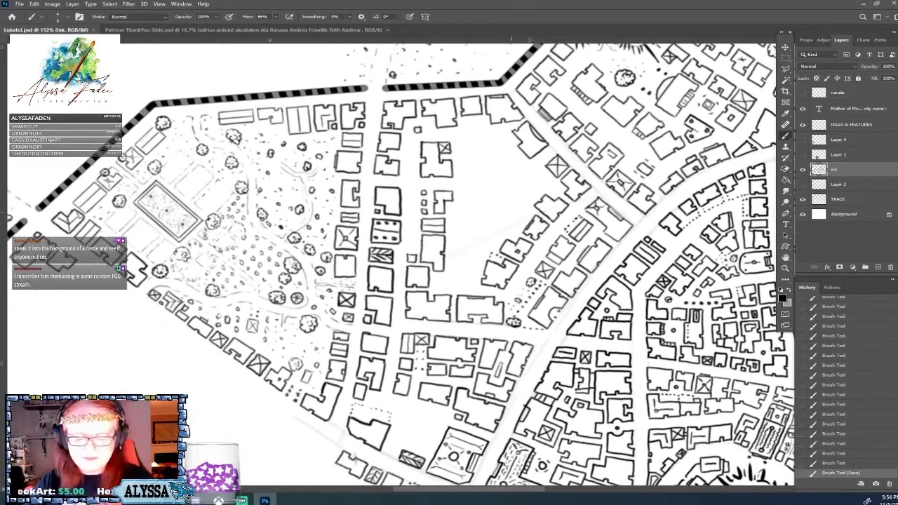
pyautogui.scroll(2, 399, 263)
pyautogui.scroll(3, 399, 264)
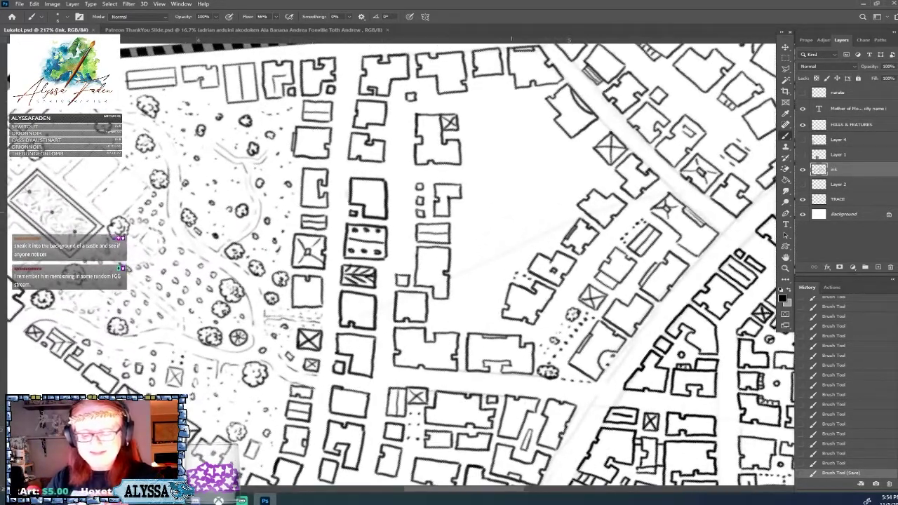
pyautogui.scroll(-2, 511, 212)
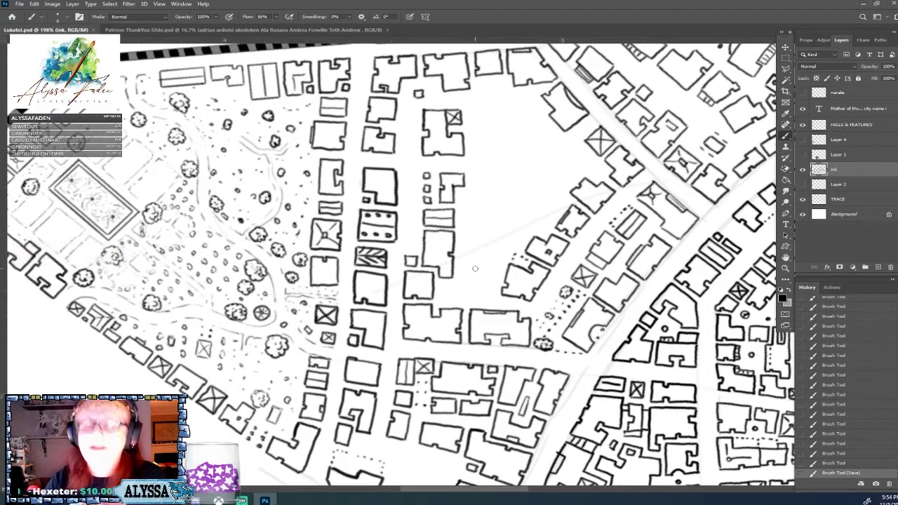
pyautogui.click(470, 261)
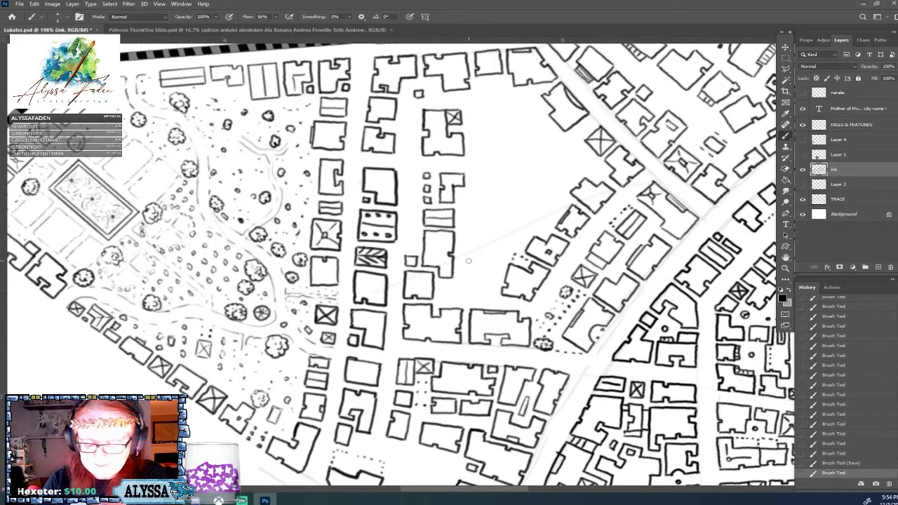
pyautogui.click(470, 260)
pyautogui.click(470, 259)
pyautogui.click(469, 259)
pyautogui.moveTo(469, 259)
pyautogui.mouseDown()
pyautogui.moveTo(469, 294)
pyautogui.moveTo(490, 294)
pyautogui.moveTo(497, 263)
pyautogui.moveTo(472, 257)
pyautogui.moveTo(497, 266)
pyautogui.mouseUp()
pyautogui.click(470, 261)
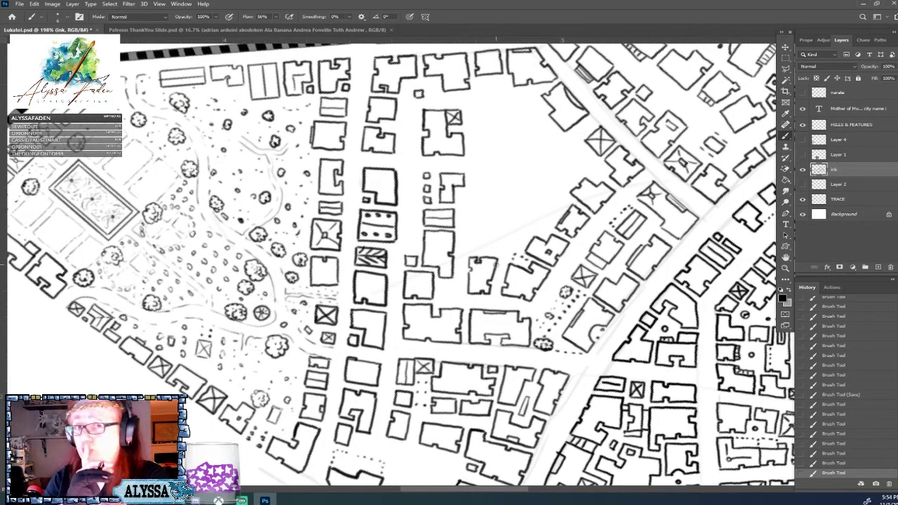
# Ink a small round tree in the gap between the new notched building and the square house near the street corner
pyautogui.scroll(-2, 497, 265)
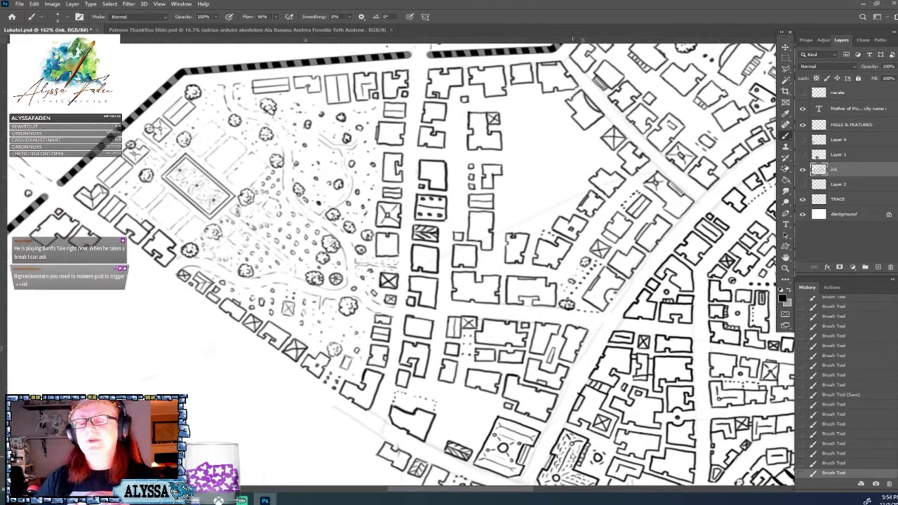
pyautogui.scroll(1, 534, 281)
pyautogui.scroll(2, 536, 314)
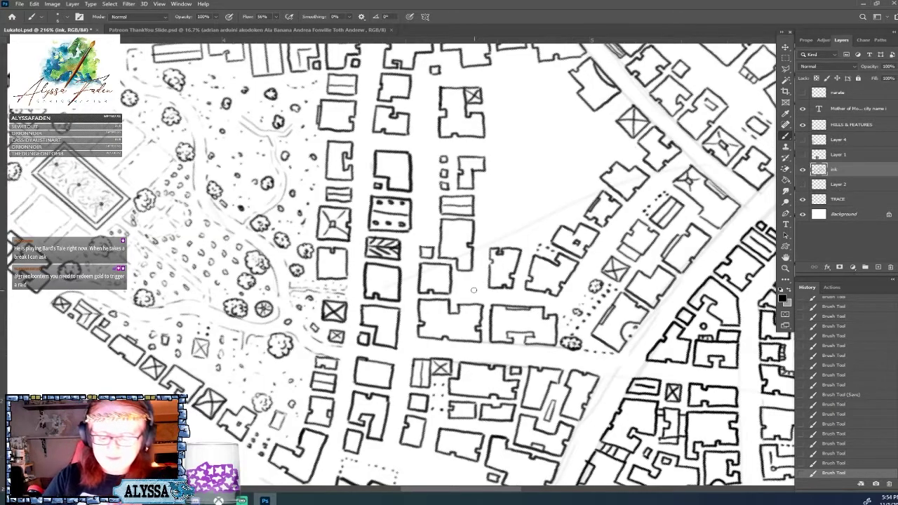
pyautogui.moveTo(472, 284)
pyautogui.mouseDown()
pyautogui.moveTo(462, 290)
pyautogui.moveTo(472, 296)
pyautogui.moveTo(478, 279)
pyautogui.moveTo(463, 280)
pyautogui.moveTo(469, 290)
pyautogui.moveTo(474, 283)
pyautogui.mouseUp()
pyautogui.moveTo(469, 286); pyautogui.dragTo(478, 283)
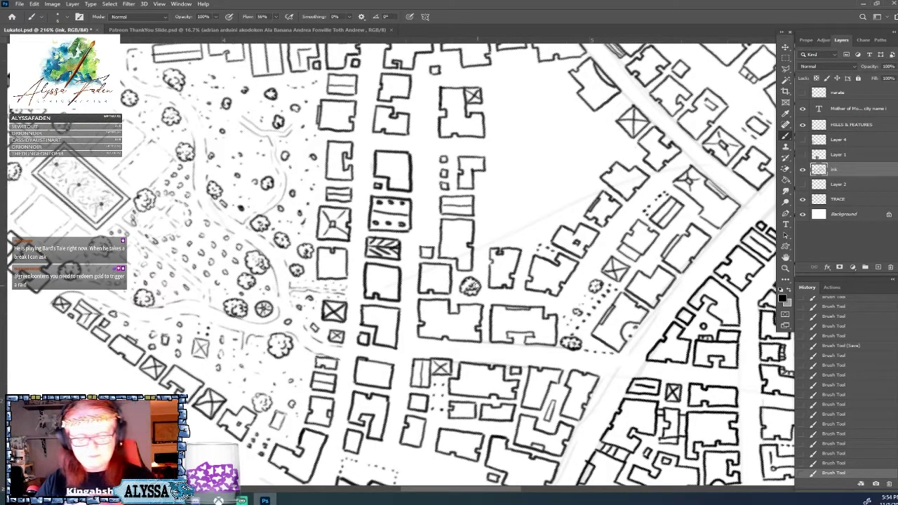
# Continue the line from the new notched building into the empty block with two small cross-roofed squares and two notched buildings
pyautogui.scroll(-3, 474, 285)
pyautogui.scroll(2, 475, 286)
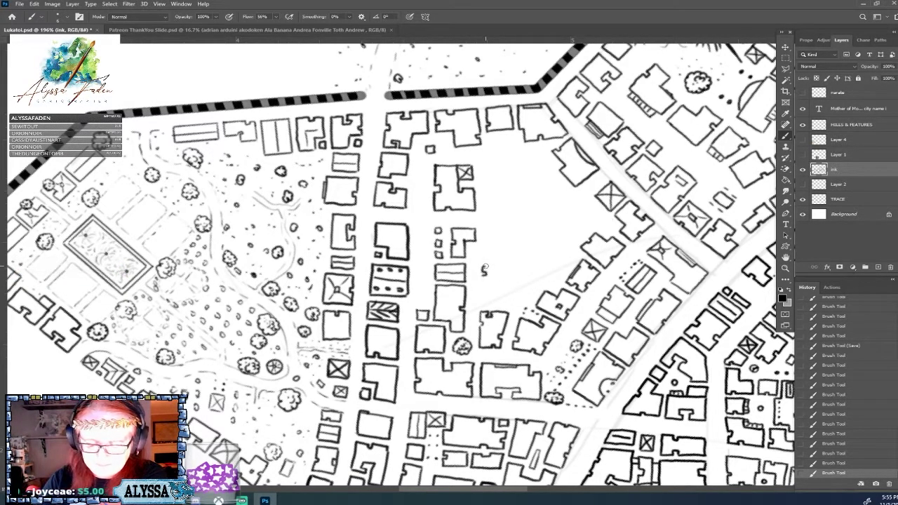
pyautogui.moveTo(484, 268)
pyautogui.mouseDown()
pyautogui.moveTo(482, 289)
pyautogui.moveTo(507, 289)
pyautogui.moveTo(490, 266)
pyautogui.moveTo(515, 267)
pyautogui.moveTo(514, 289)
pyautogui.moveTo(482, 299)
pyautogui.moveTo(494, 306)
pyautogui.moveTo(483, 294)
pyautogui.moveTo(493, 306)
pyautogui.moveTo(482, 306)
pyautogui.moveTo(501, 295)
pyautogui.moveTo(511, 306)
pyautogui.mouseUp()
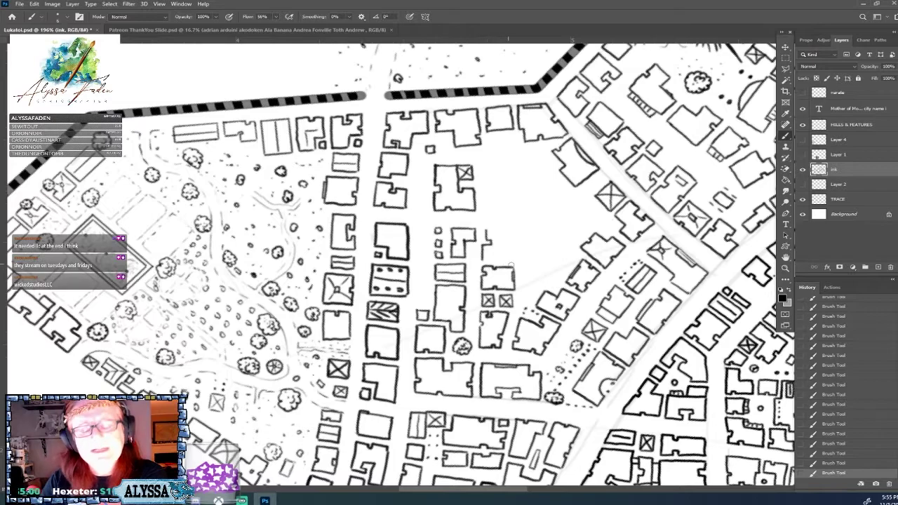
pyautogui.moveTo(490, 260); pyautogui.dragTo(515, 257)
pyautogui.moveTo(485, 229)
pyautogui.mouseDown()
pyautogui.moveTo(515, 230)
pyautogui.moveTo(513, 261)
pyautogui.mouseUp()
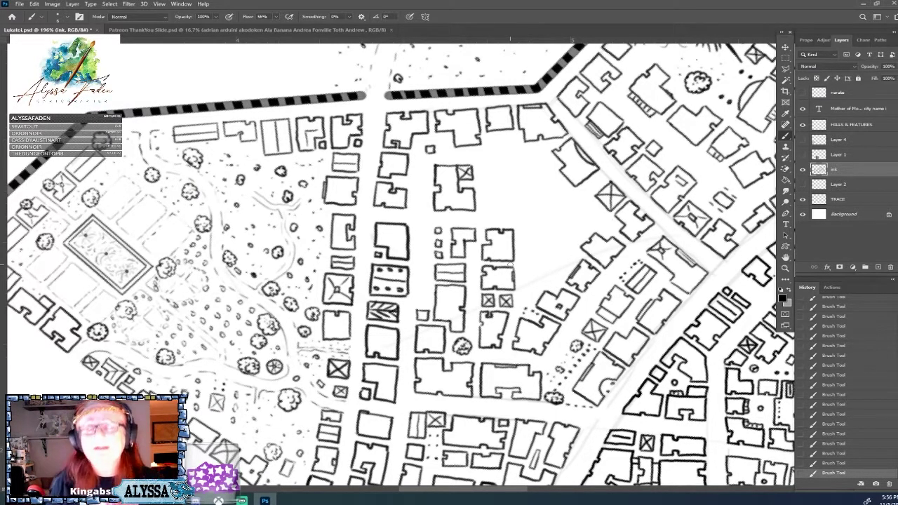
pyautogui.scroll(-3, 510, 263)
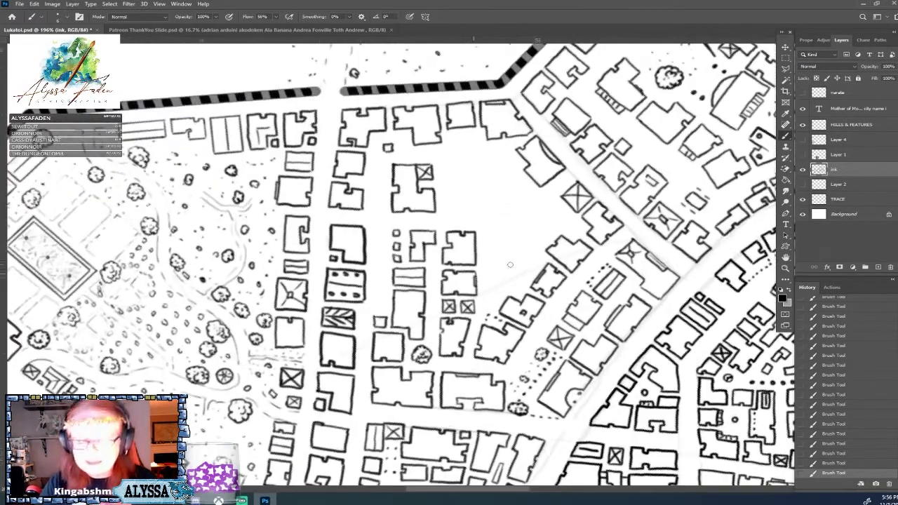
# Ink a stepped building with a striped strip along one side, beyond the larger notched building in the empty block
pyautogui.scroll(5, 400, 264)
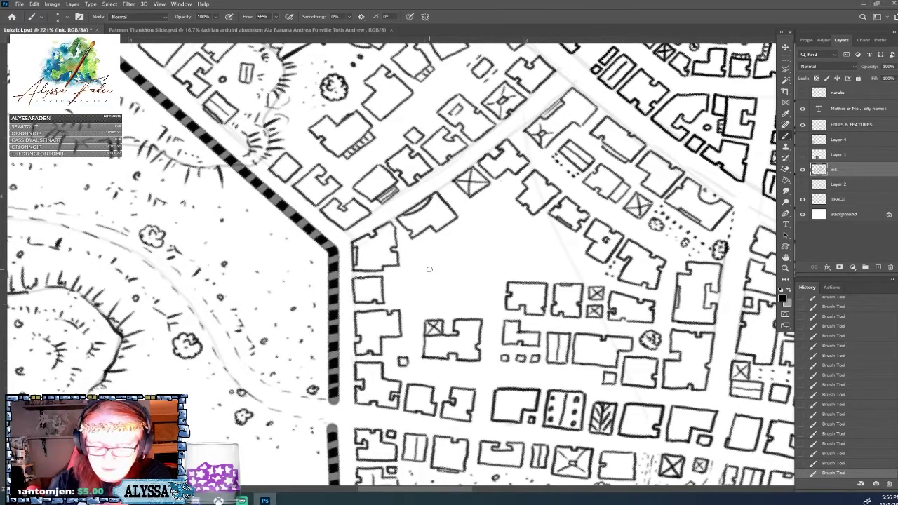
pyautogui.moveTo(429, 269)
pyautogui.mouseDown()
pyautogui.moveTo(431, 301)
pyautogui.moveTo(419, 279)
pyautogui.moveTo(421, 296)
pyautogui.moveTo(433, 297)
pyautogui.moveTo(428, 277)
pyautogui.moveTo(431, 288)
pyautogui.mouseUp()
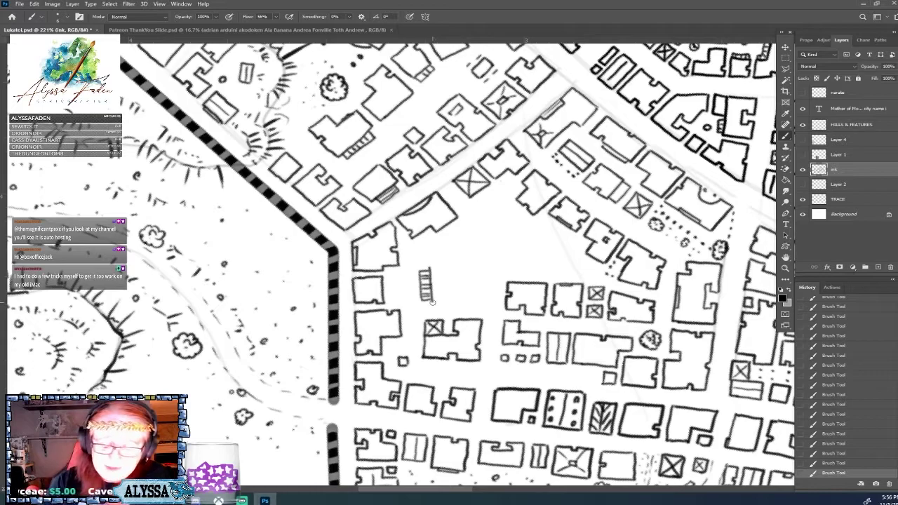
pyautogui.moveTo(432, 302); pyautogui.dragTo(482, 303)
pyautogui.moveTo(431, 269)
pyautogui.mouseDown()
pyautogui.moveTo(453, 262)
pyautogui.moveTo(439, 271)
pyautogui.mouseUp()
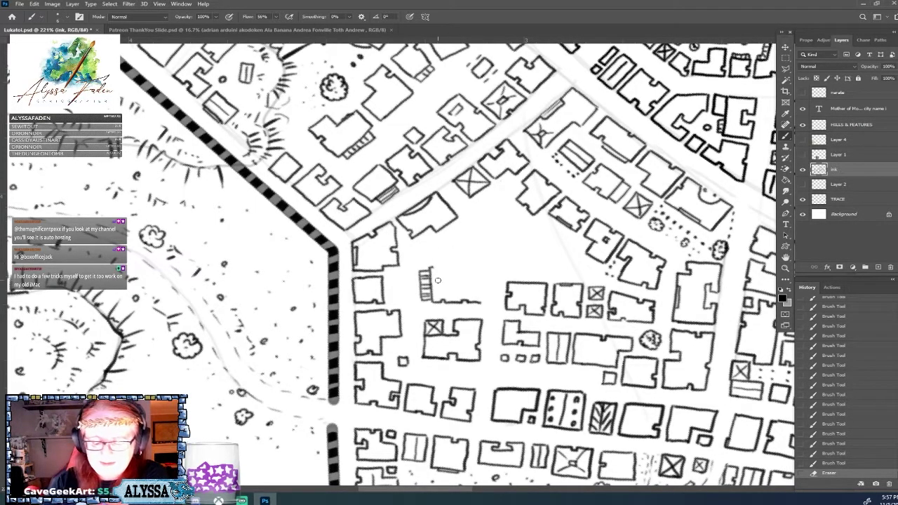
pyautogui.moveTo(434, 267)
pyautogui.mouseDown()
pyautogui.moveTo(456, 267)
pyautogui.moveTo(453, 278)
pyautogui.moveTo(485, 277)
pyautogui.moveTo(483, 302)
pyautogui.mouseUp()
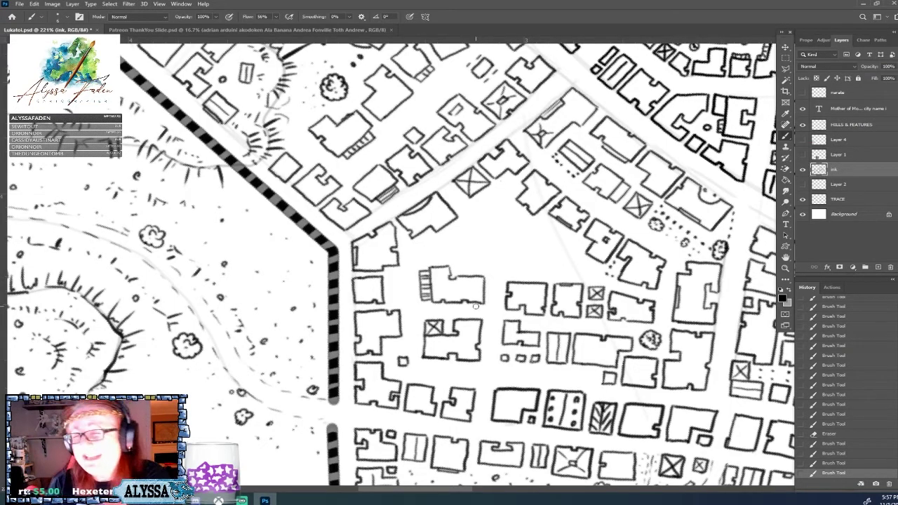
# Ink a small round tree between the striped strip of the stepped building and the square house along the city wall
pyautogui.scroll(-3, 475, 306)
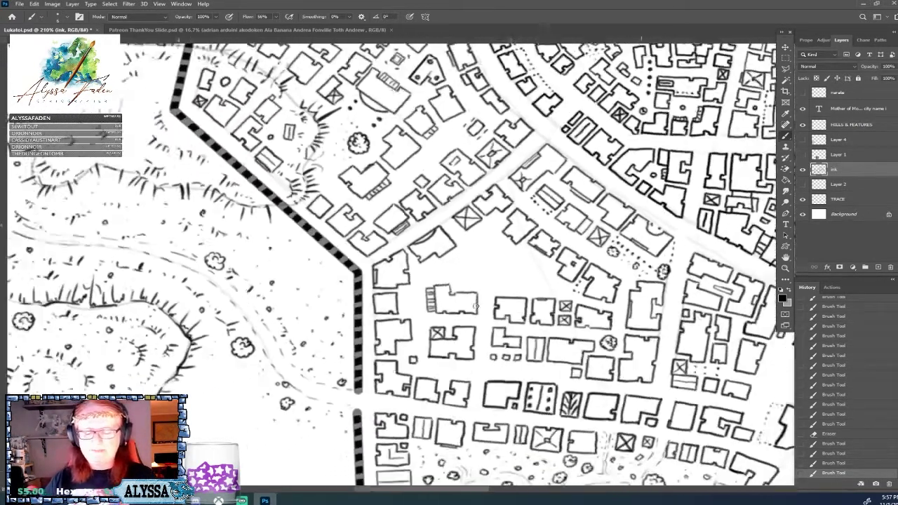
pyautogui.scroll(3, 476, 306)
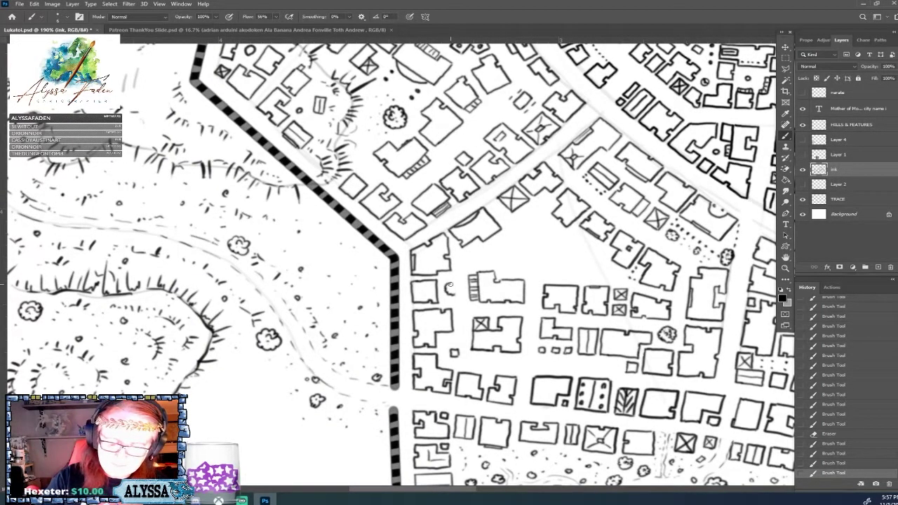
pyautogui.moveTo(461, 282)
pyautogui.mouseDown()
pyautogui.moveTo(447, 289)
pyautogui.moveTo(457, 287)
pyautogui.mouseUp()
# Examine the partly filled block and its surrounding streets from several angles for the remaining empty space
pyautogui.scroll(-3, 458, 286)
pyautogui.scroll(5, 457, 286)
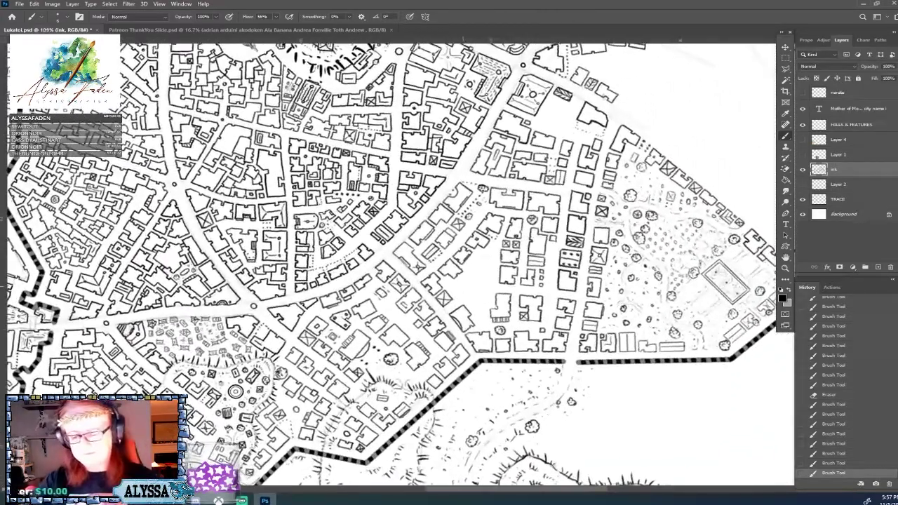
pyautogui.moveTo(463, 286); pyautogui.dragTo(473, 284)
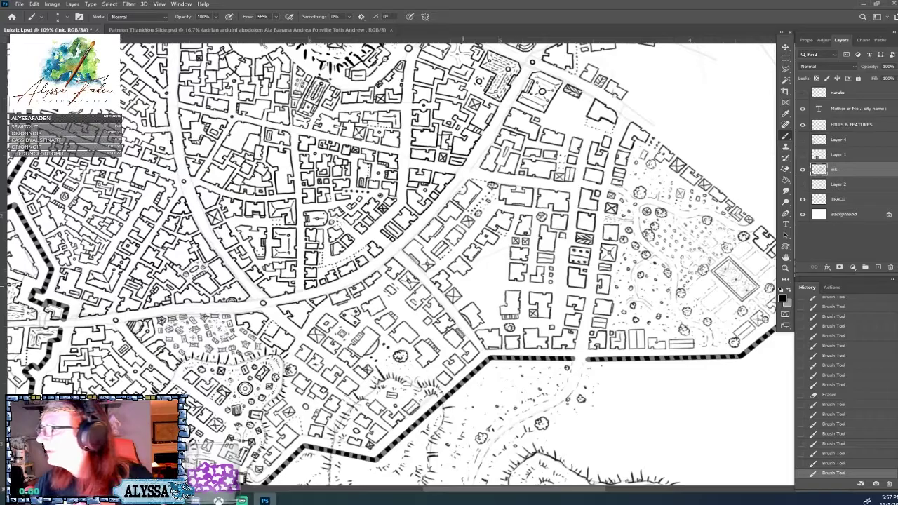
pyautogui.scroll(3, 483, 322)
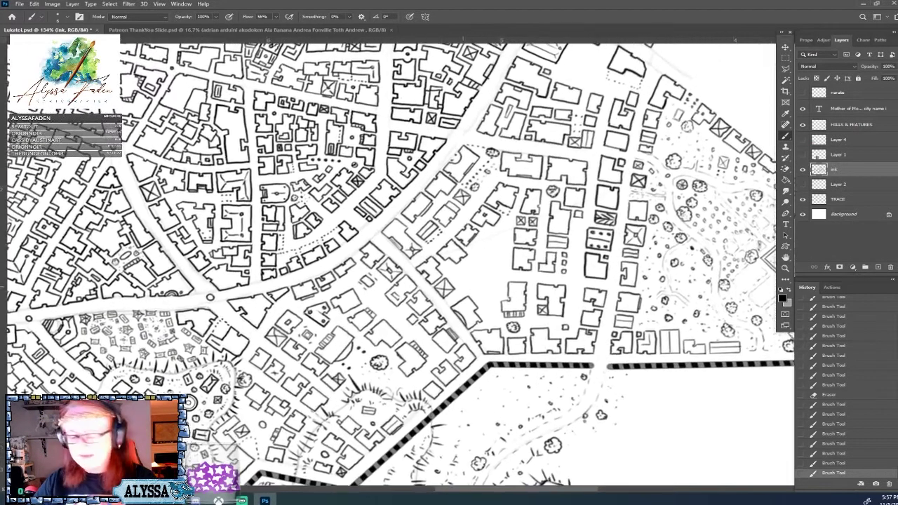
pyautogui.moveTo(492, 369); pyautogui.dragTo(551, 397)
pyautogui.scroll(1, 463, 289)
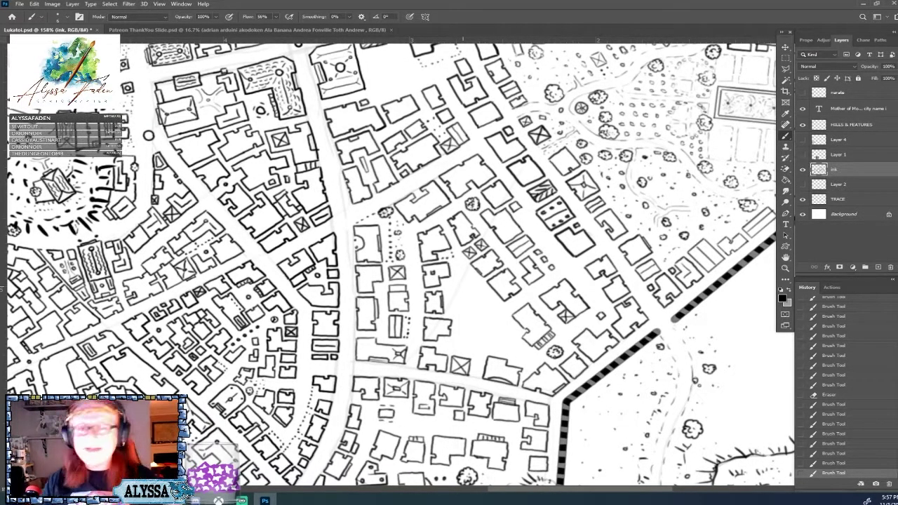
pyautogui.scroll(1, 468, 368)
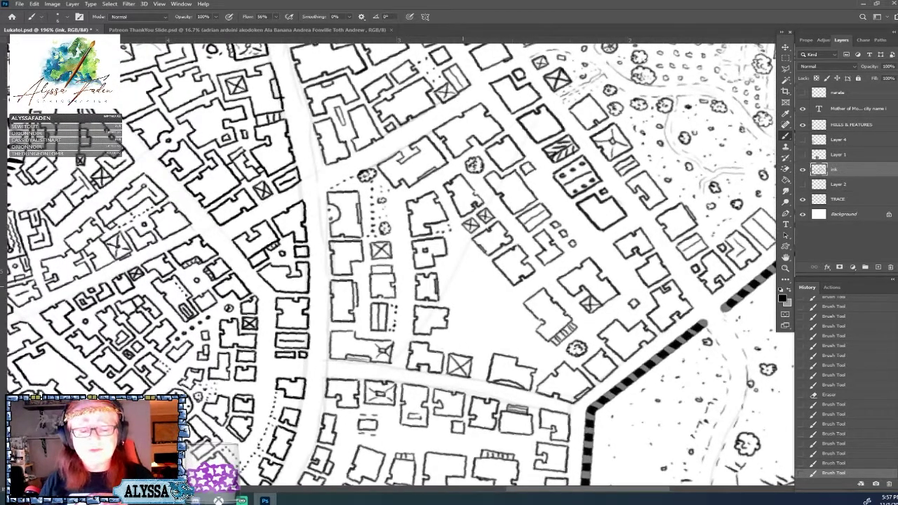
pyautogui.scroll(-2, 463, 286)
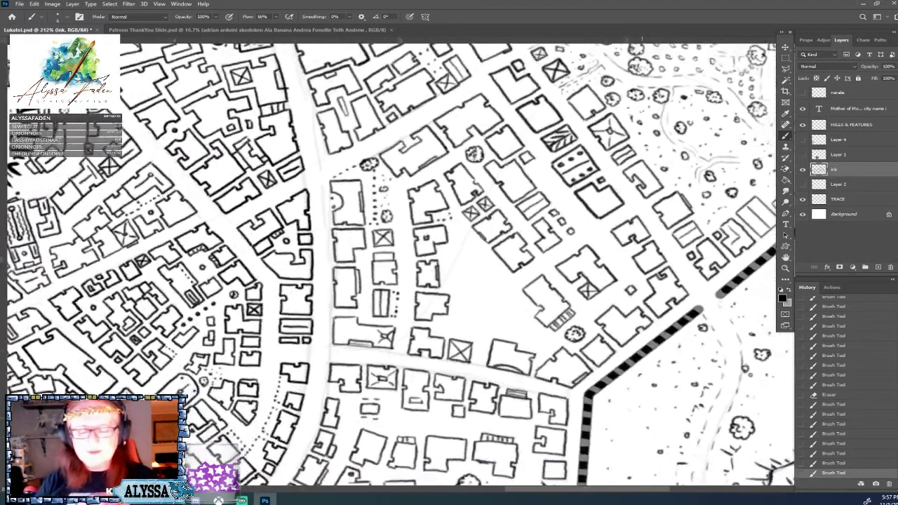
pyautogui.moveTo(463, 287); pyautogui.dragTo(161, 137)
# Ink two small notched buildings in the empty block, one behind the short house row and one behind the stepped building
pyautogui.scroll(1, 393, 286)
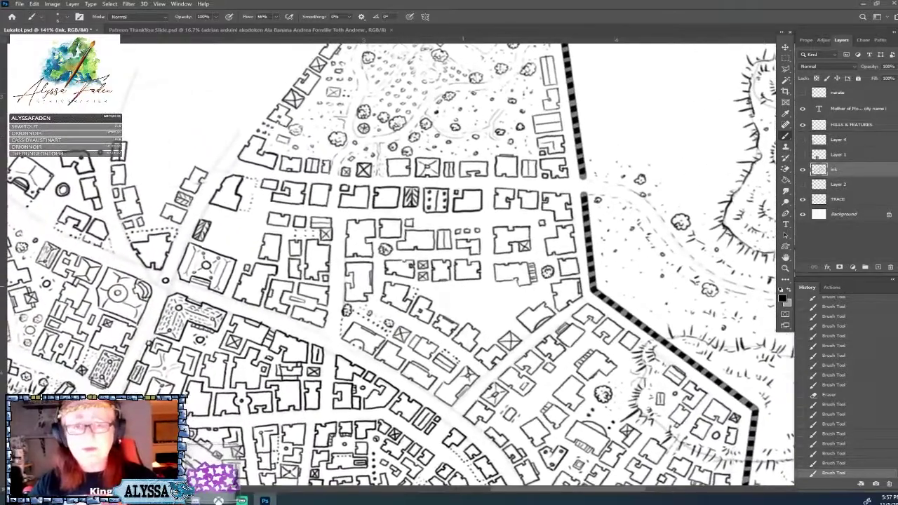
pyautogui.scroll(1, 393, 287)
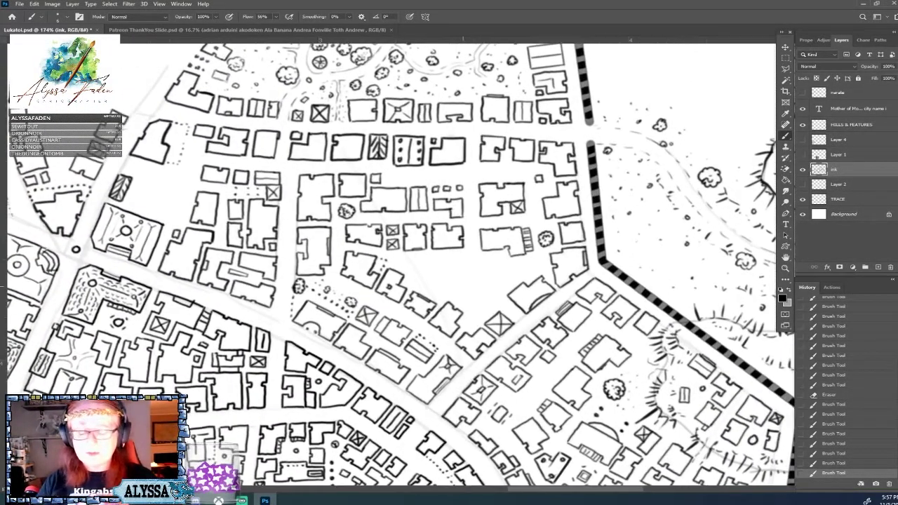
pyautogui.scroll(-2, 528, 369)
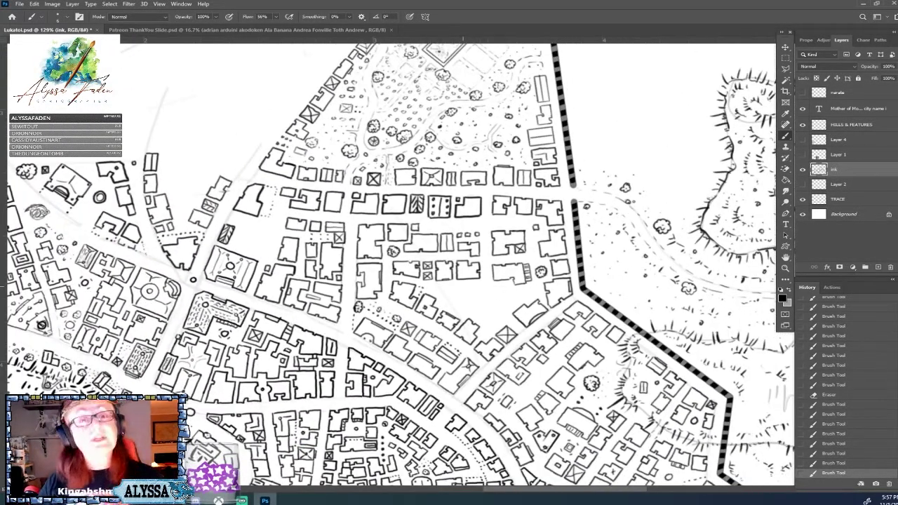
pyautogui.scroll(3, 490, 390)
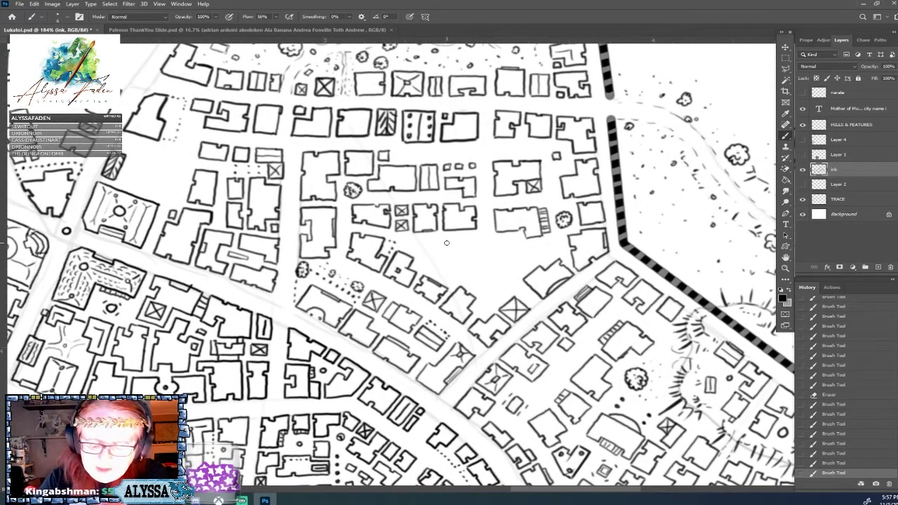
pyautogui.moveTo(445, 242)
pyautogui.mouseDown()
pyautogui.moveTo(476, 243)
pyautogui.moveTo(477, 259)
pyautogui.moveTo(443, 255)
pyautogui.moveTo(466, 261)
pyautogui.moveTo(503, 238)
pyautogui.moveTo(496, 262)
pyautogui.moveTo(516, 247)
pyautogui.moveTo(515, 262)
pyautogui.moveTo(500, 263)
pyautogui.moveTo(516, 257)
pyautogui.mouseUp()
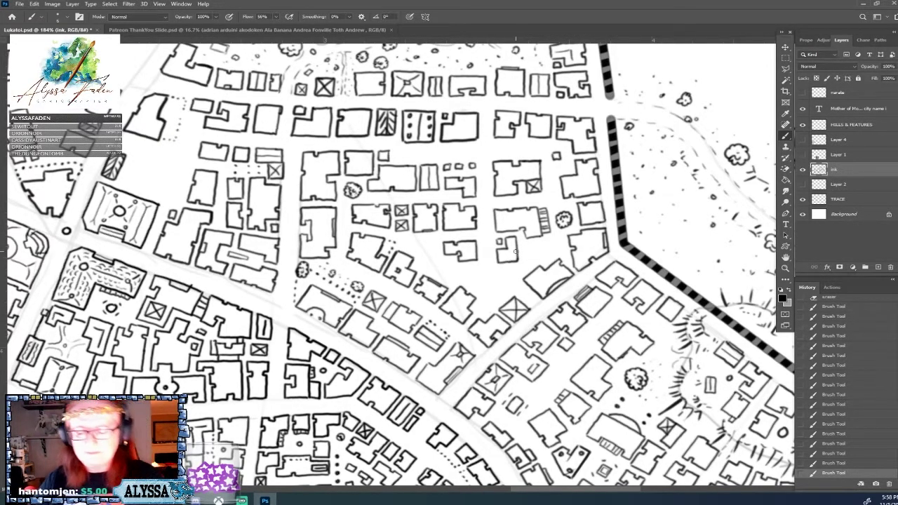
# Ink a bent row of dots around the open side of the small notched building behind the short house row
pyautogui.scroll(-5, 515, 250)
pyautogui.scroll(4, 516, 251)
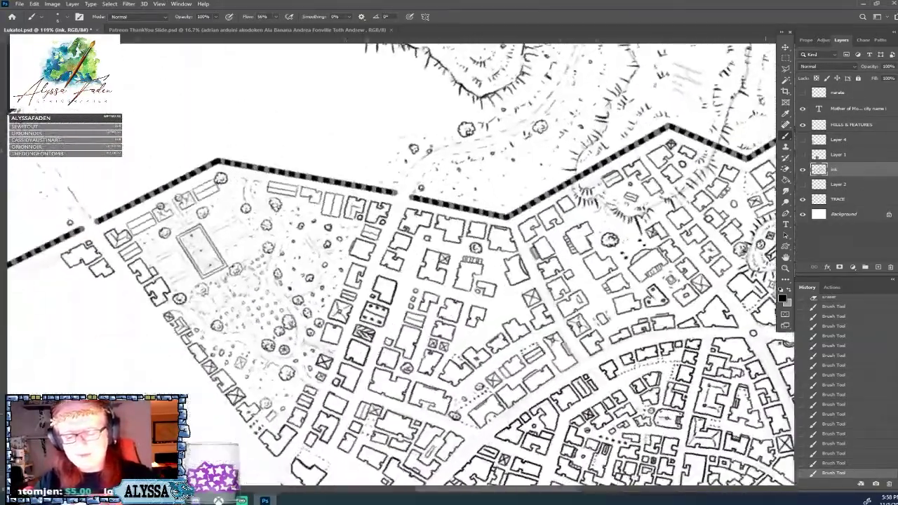
pyautogui.scroll(-2, 516, 251)
pyautogui.scroll(3, 516, 250)
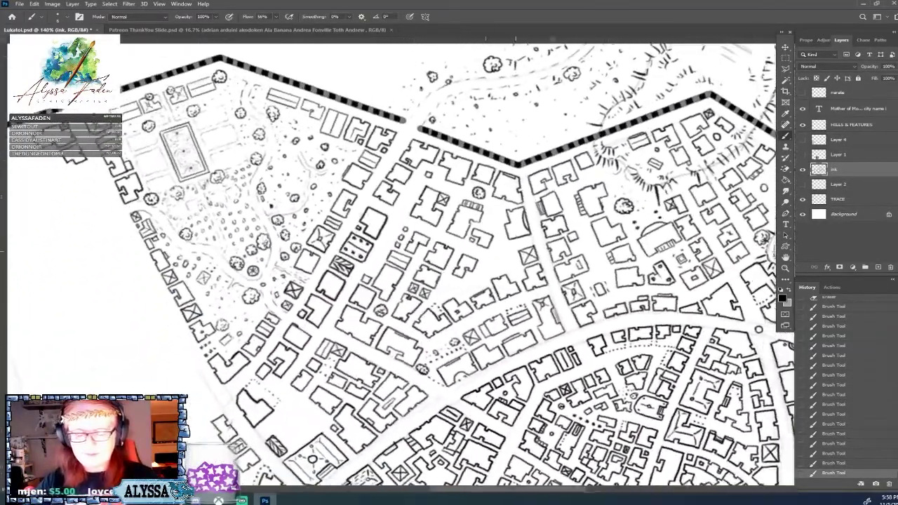
pyautogui.scroll(-3, 516, 251)
pyautogui.scroll(3, 516, 250)
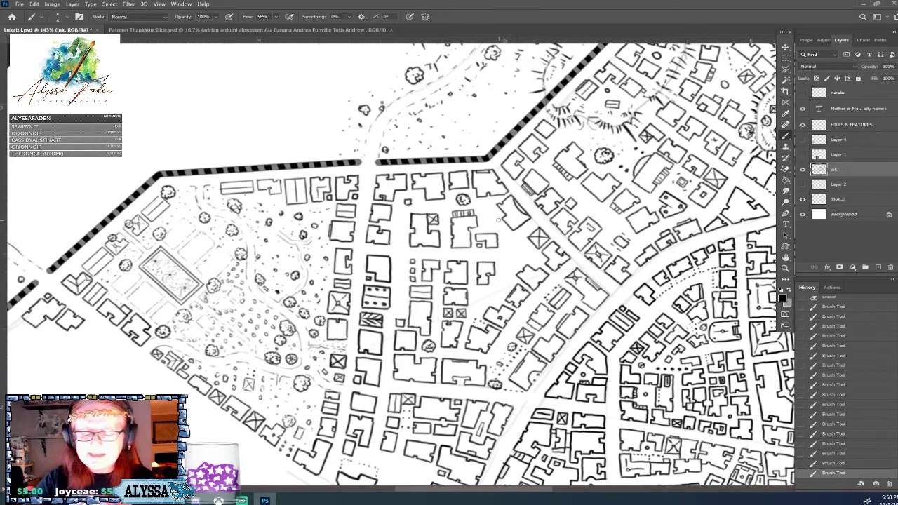
pyautogui.click(488, 213)
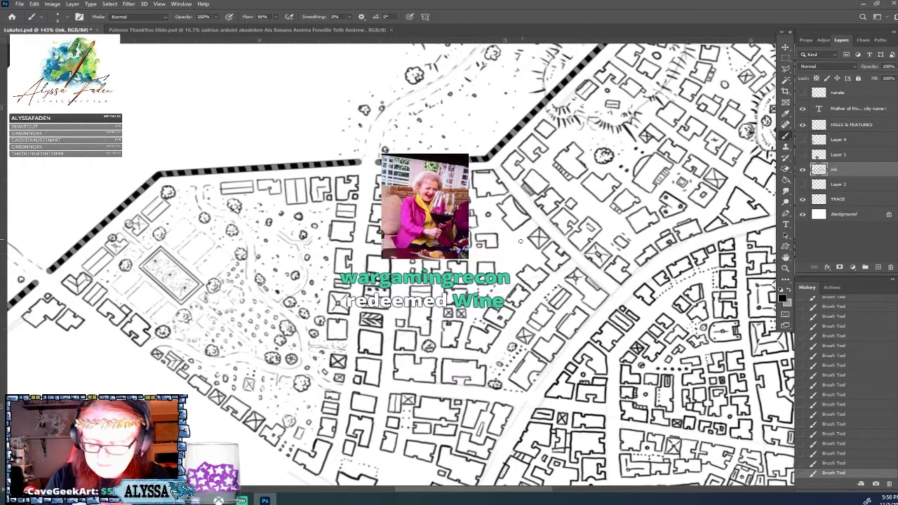
# Examine the filled block at different rotations and against the neighbouring districts and the city wall
pyautogui.moveTo(589, 319); pyautogui.dragTo(520, 241)
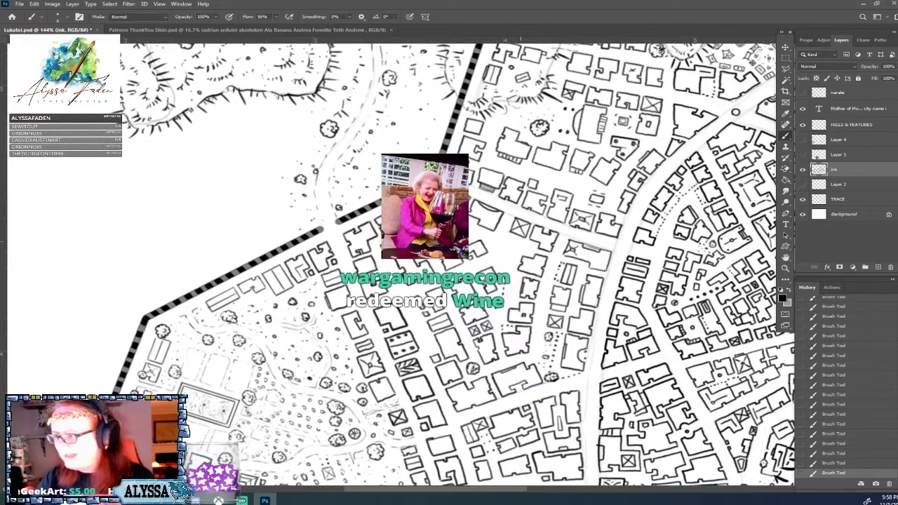
pyautogui.scroll(1, 604, 333)
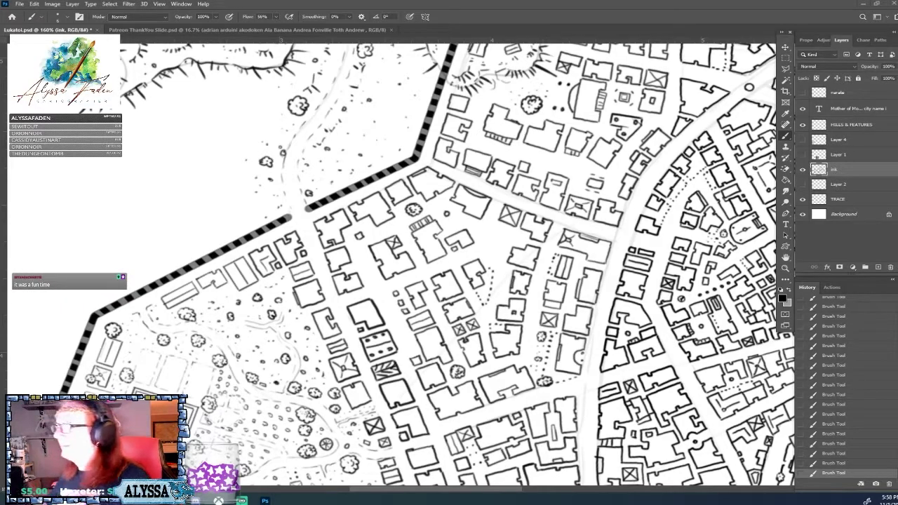
pyautogui.scroll(2, 533, 337)
pyautogui.scroll(-2, 533, 337)
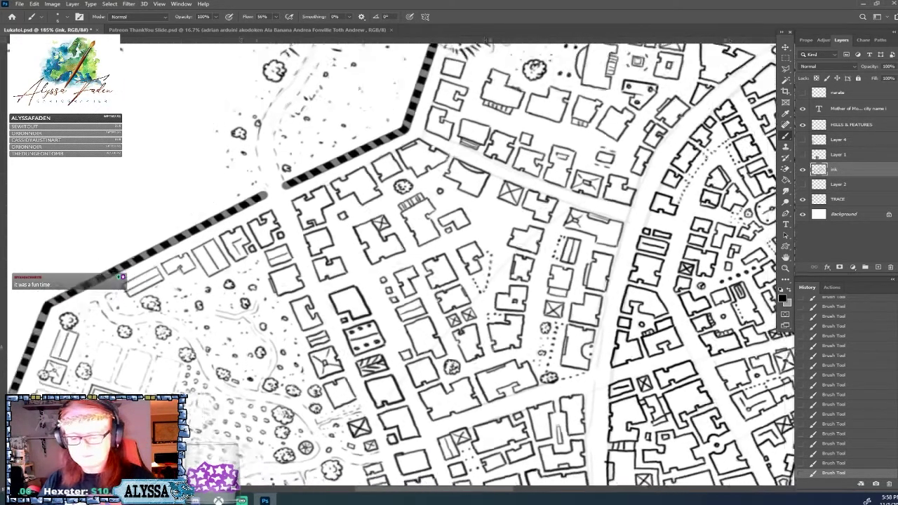
pyautogui.press('r')
pyautogui.press('r')
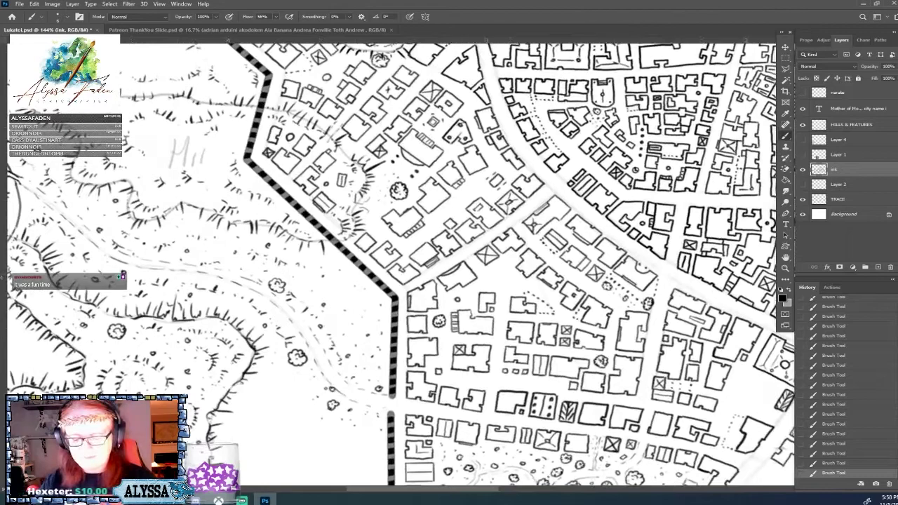
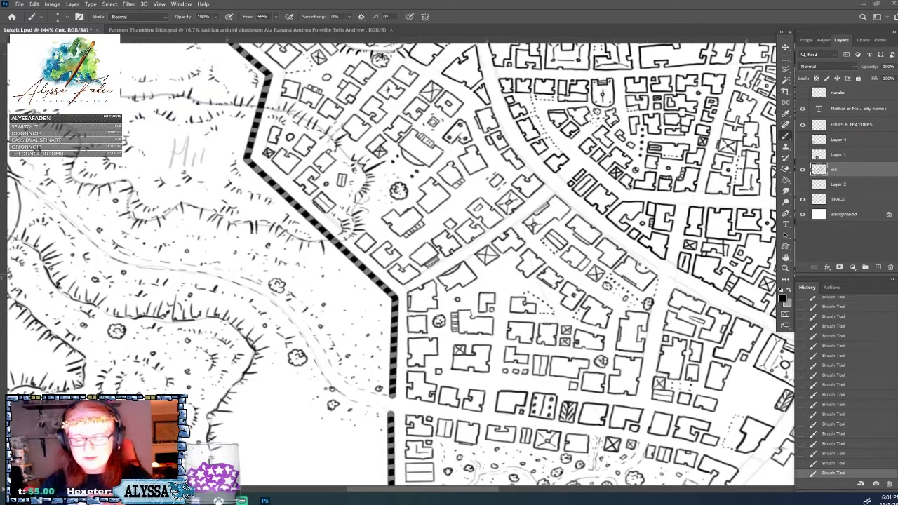
pyautogui.scroll(-2, 373, 311)
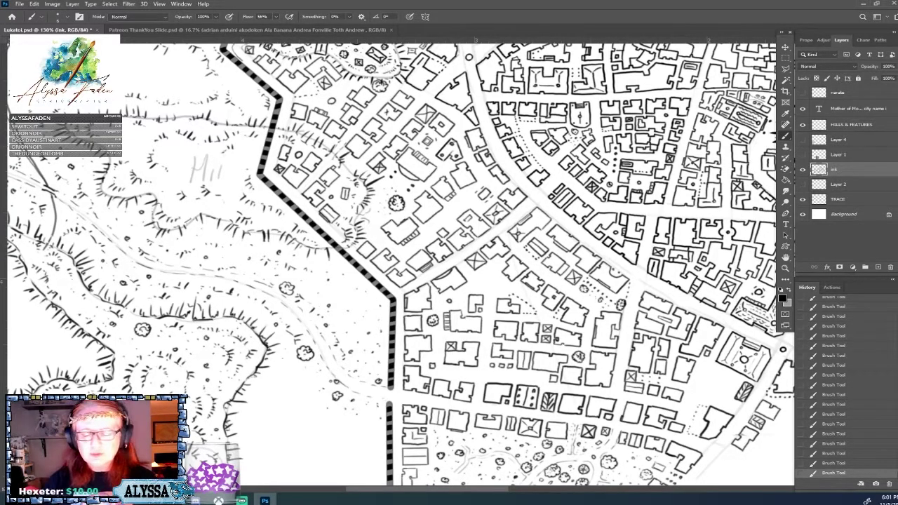
pyautogui.scroll(2, 469, 367)
pyautogui.scroll(-6, 468, 367)
pyautogui.scroll(-2, 449, 324)
pyautogui.scroll(4, 457, 421)
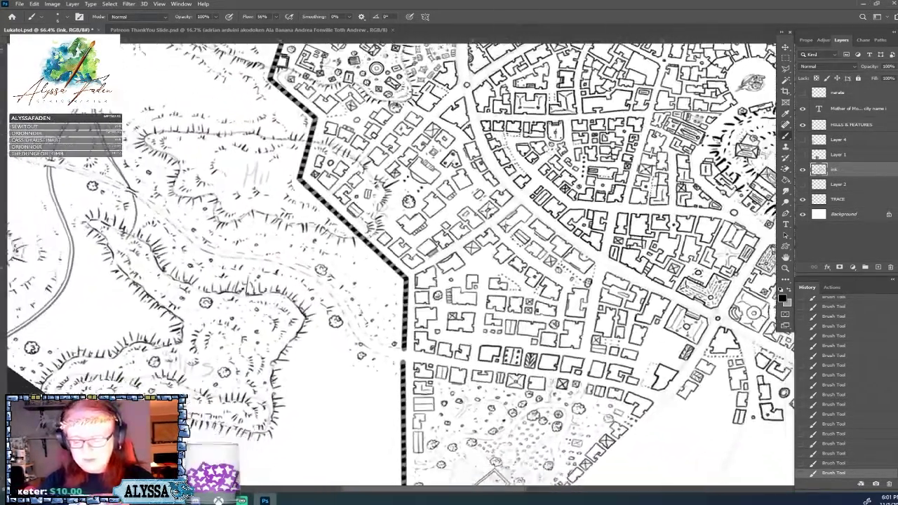
# Ink a small round tree in the open space beside the cross-roofed square along the diagonal street
pyautogui.scroll(-4, 459, 242)
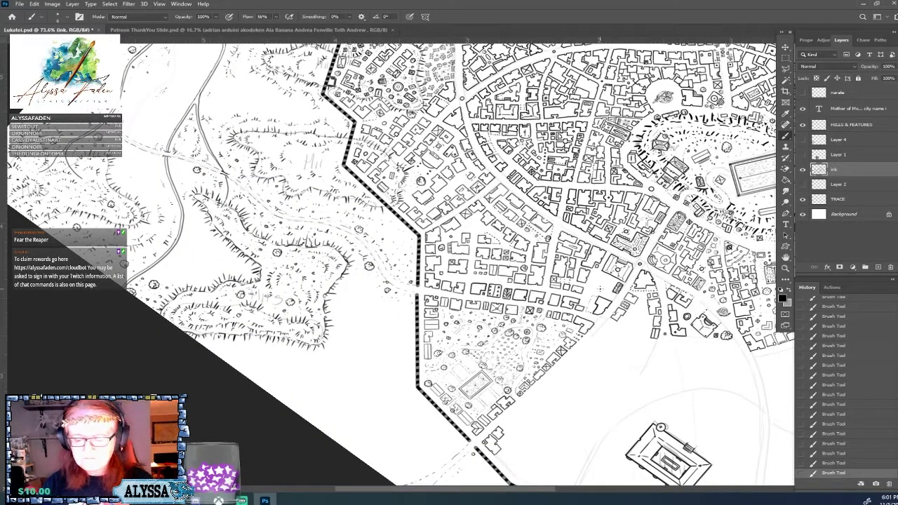
pyautogui.scroll(3, 476, 211)
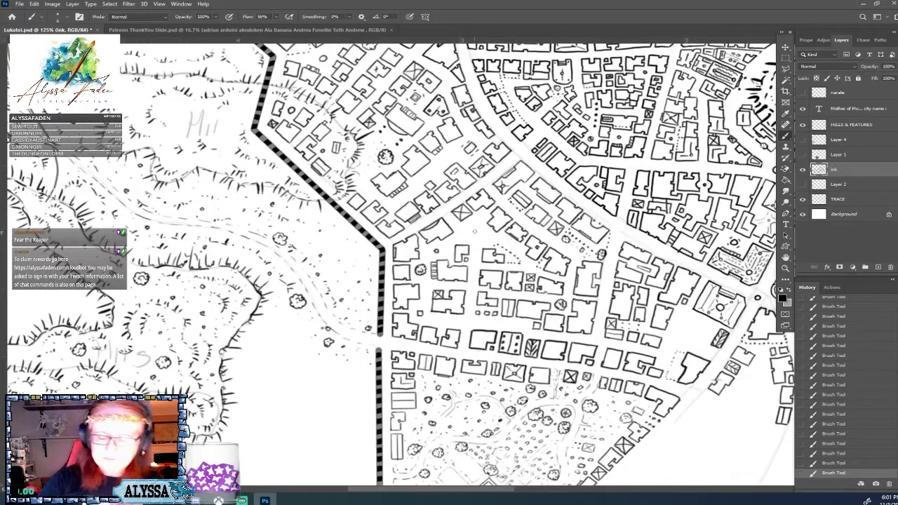
pyautogui.moveTo(473, 227)
pyautogui.mouseDown()
pyautogui.moveTo(471, 237)
pyautogui.moveTo(474, 221)
pyautogui.moveTo(472, 233)
pyautogui.moveTo(480, 229)
pyautogui.mouseUp()
# Ink a small pool as one rectangle inside another in the empty plot beside the square courtyard building
pyautogui.scroll(-3, 483, 227)
pyautogui.scroll(2, 483, 227)
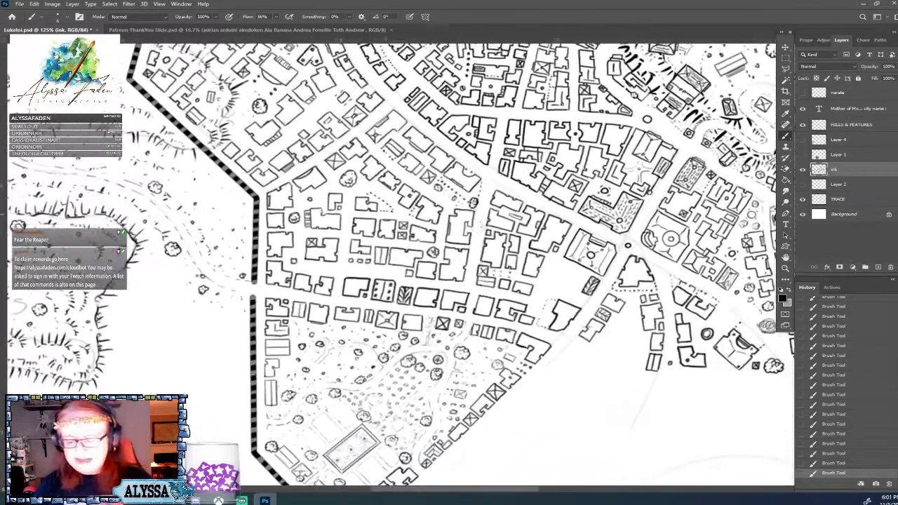
pyautogui.scroll(-4, 483, 226)
pyautogui.moveTo(483, 227); pyautogui.dragTo(531, 280)
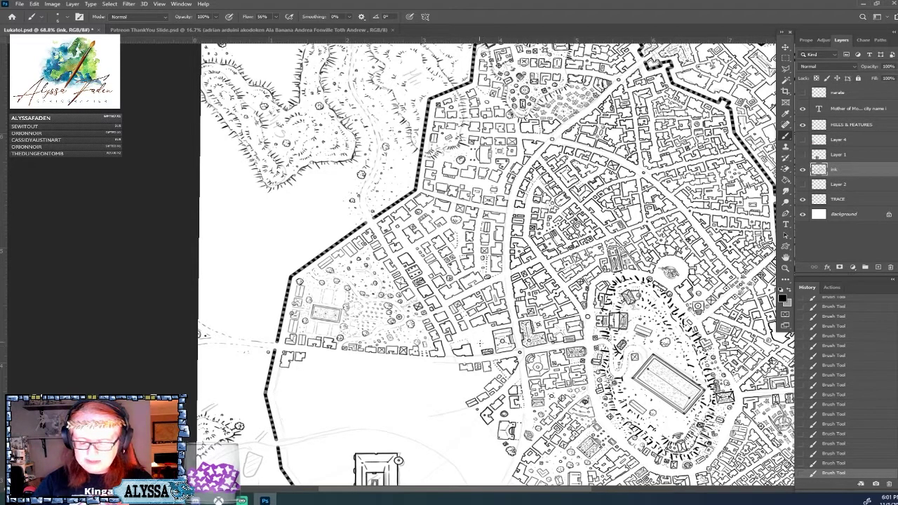
pyautogui.scroll(3, 479, 344)
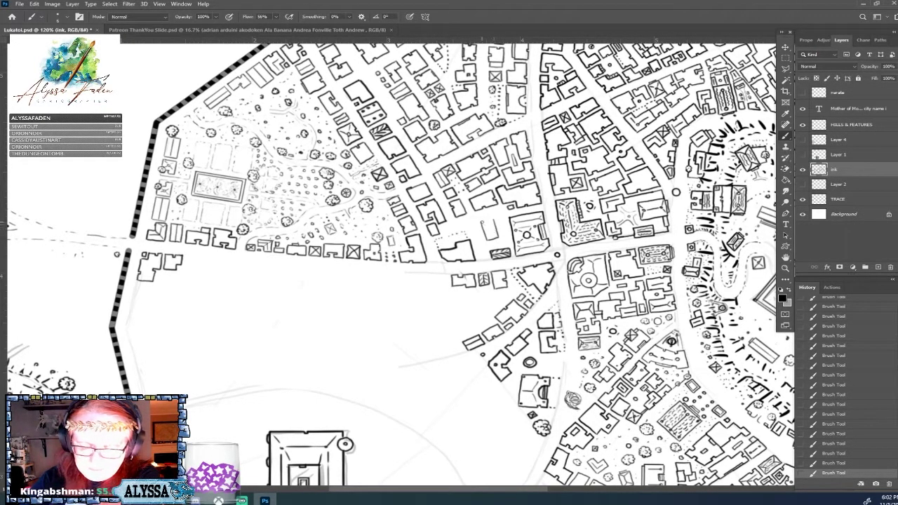
pyautogui.moveTo(482, 222); pyautogui.dragTo(492, 219)
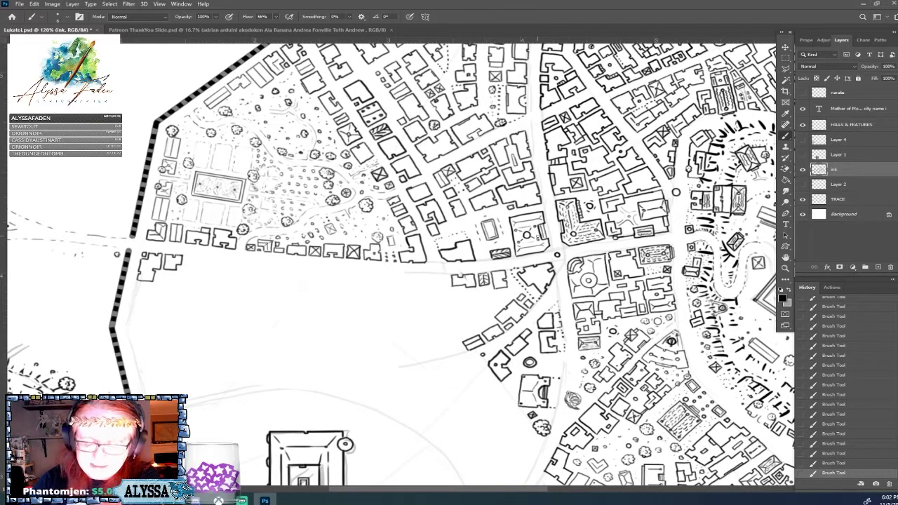
# Check the inked districts within the whole city and its remaining empty area inside the wall
pyautogui.scroll(-6, 358, 393)
pyautogui.moveTo(410, 180); pyautogui.dragTo(538, 236)
pyautogui.scroll(-3, 535, 230)
pyautogui.scroll(3, 535, 231)
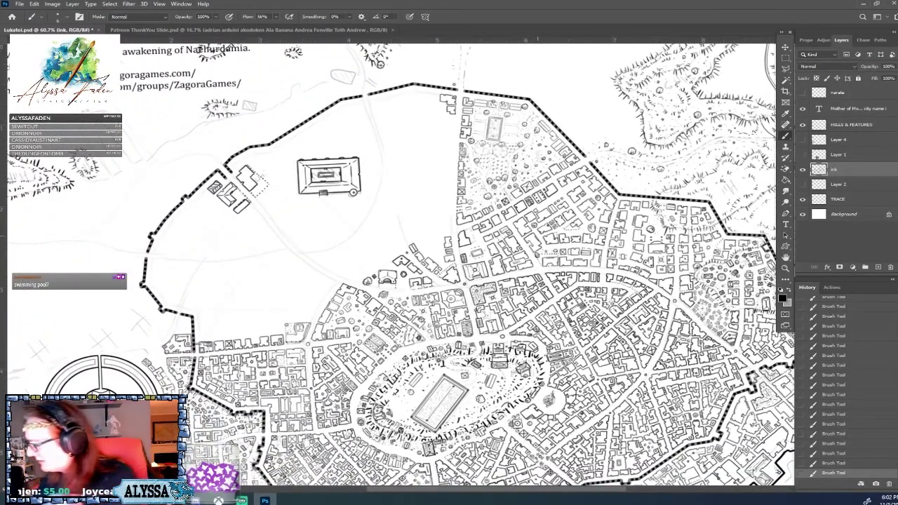
# Save the city map with its newly inked northeastern districts
pyautogui.hotkey('ctrl', 's')
pyautogui.hotkey('ctrl', '+')
pyautogui.moveTo(515, 219); pyautogui.dragTo(507, 252)
pyautogui.moveTo(745, 253); pyautogui.dragTo(538, 249)
pyautogui.scroll(-3, 379, 435)
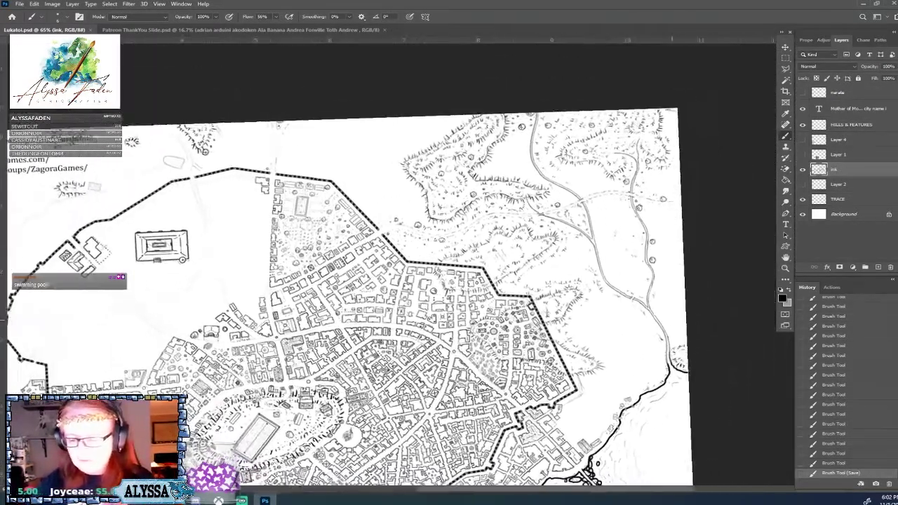
pyautogui.scroll(2, 364, 351)
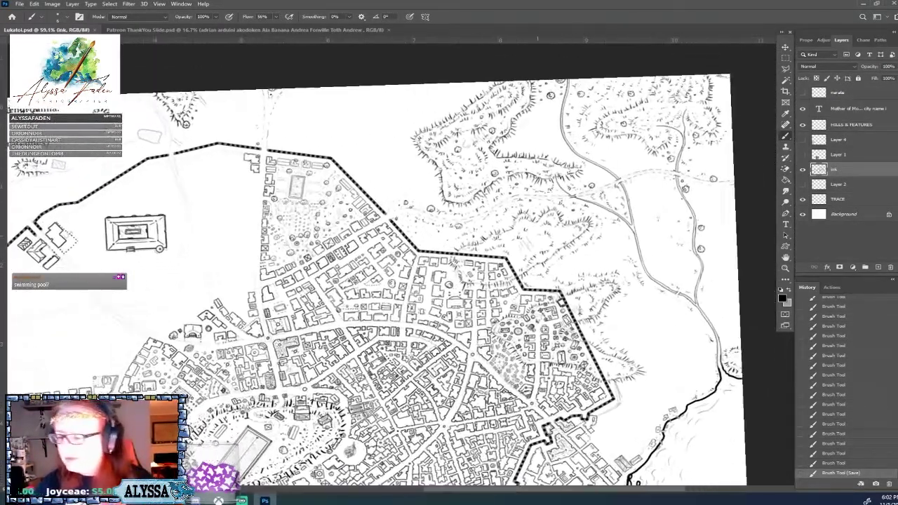
# Toggle the visibility of the TRACE layer to compare the inked map with and without its sketch lines
pyautogui.click(803, 201)
pyautogui.click(803, 201)
pyautogui.click(803, 201)
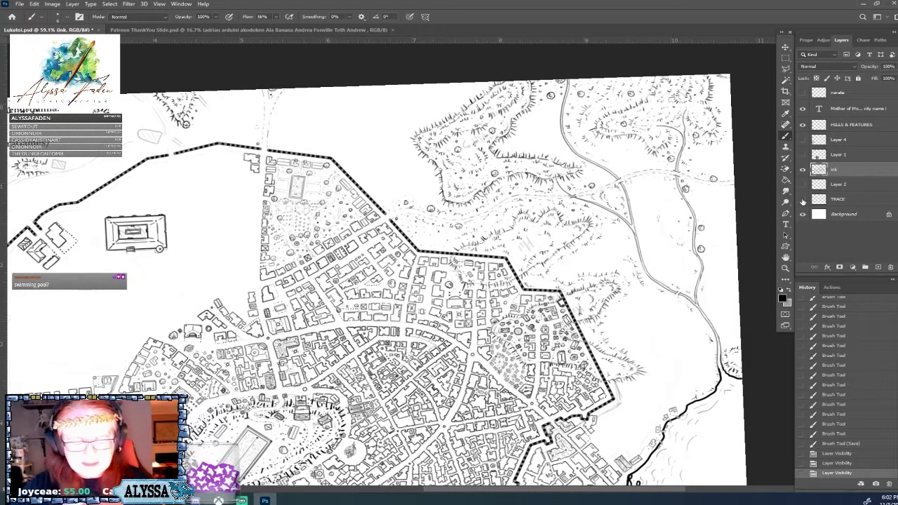
pyautogui.click(802, 200)
pyautogui.click(802, 202)
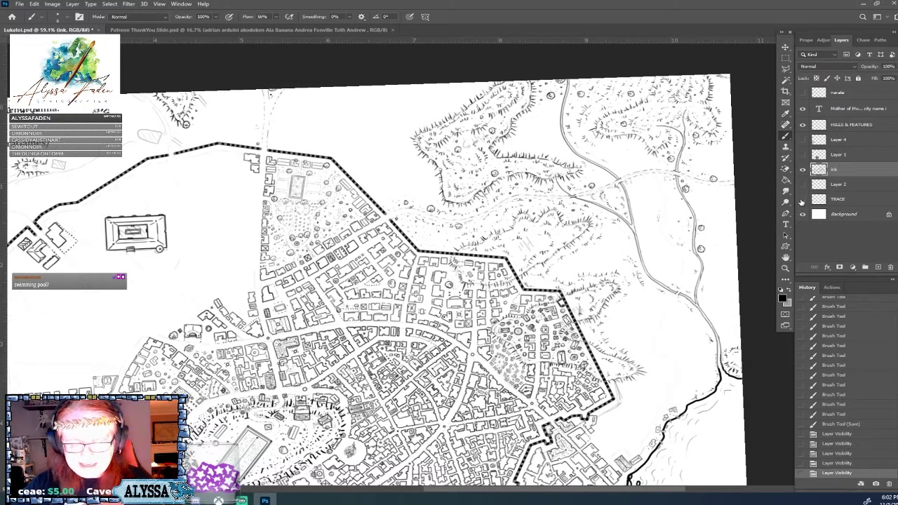
pyautogui.click(802, 203)
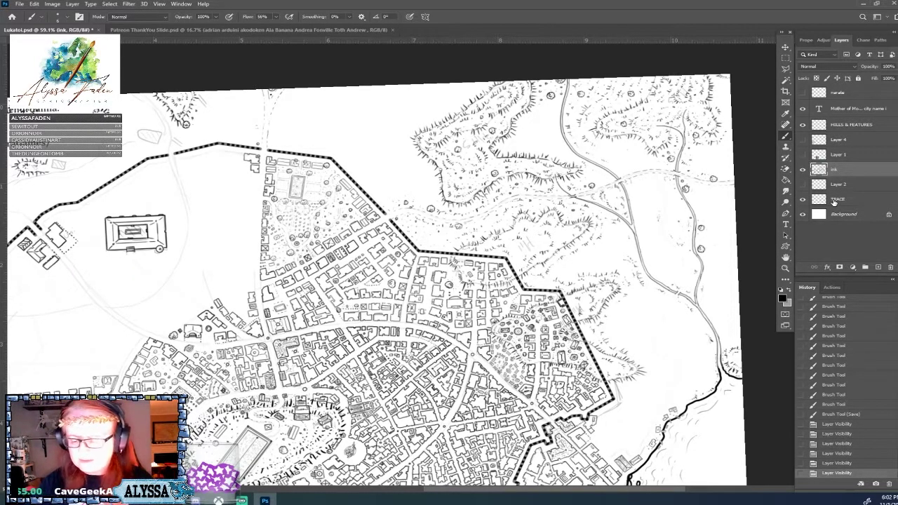
# Examine the inked northeastern districts together with the hills, roads and open land outside the city wall
pyautogui.scroll(10, 401, 266)
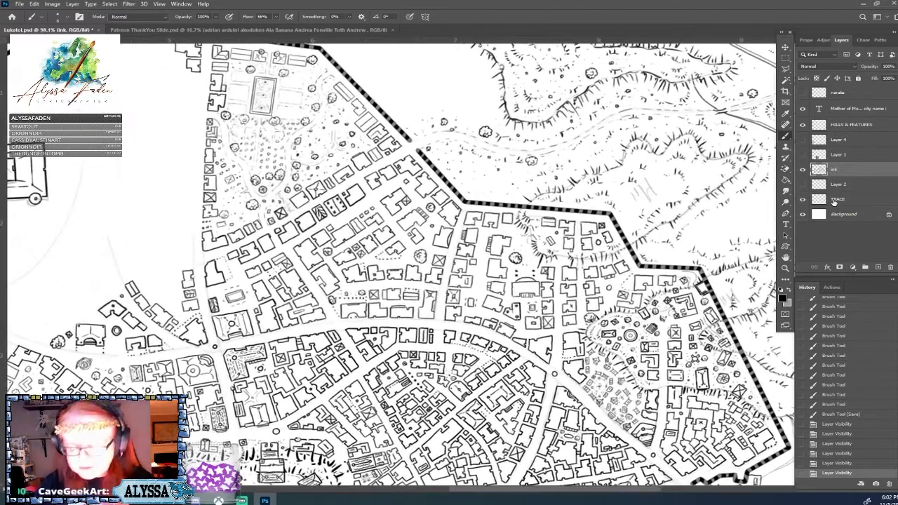
pyautogui.hotkey('ctrl', '+')
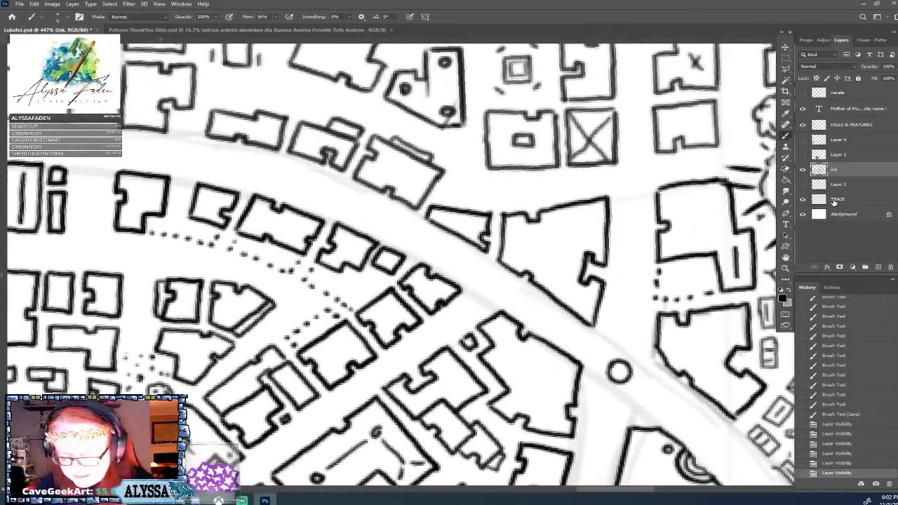
pyautogui.scroll(-10, 401, 265)
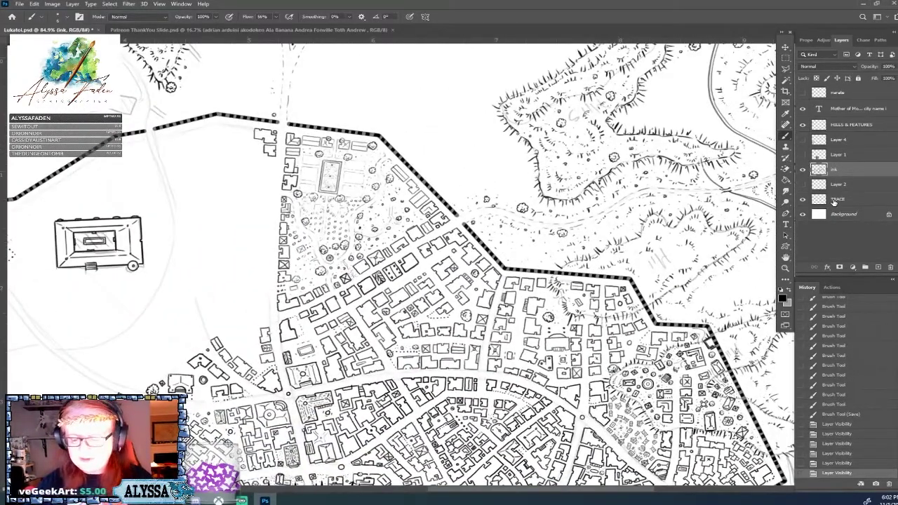
pyautogui.scroll(2, 402, 265)
pyautogui.hscroll(3, 401, 266)
pyautogui.scroll(2, 401, 266)
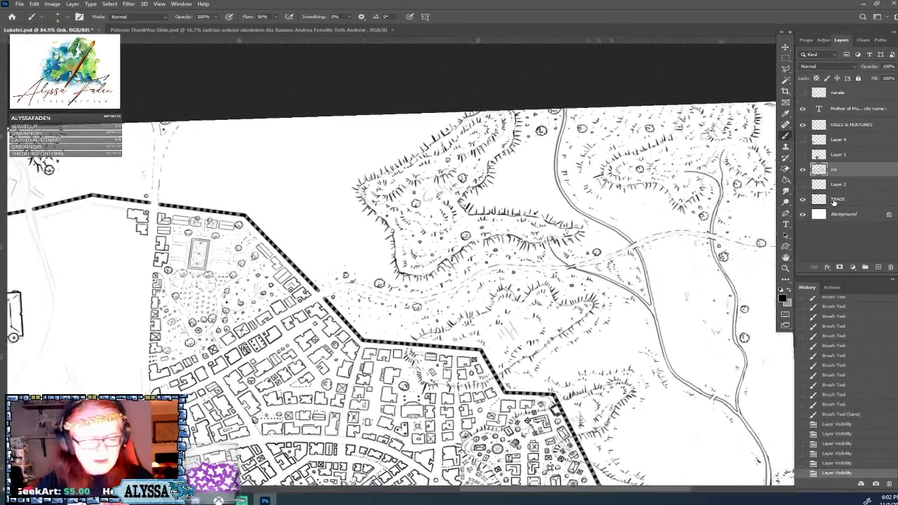
pyautogui.scroll(-2, 401, 265)
pyautogui.scroll(-4, 402, 265)
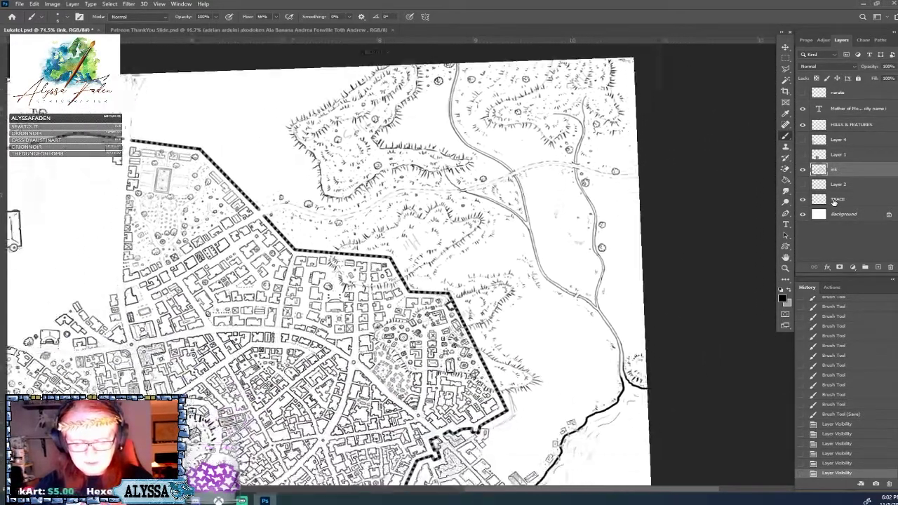
pyautogui.scroll(4, 402, 265)
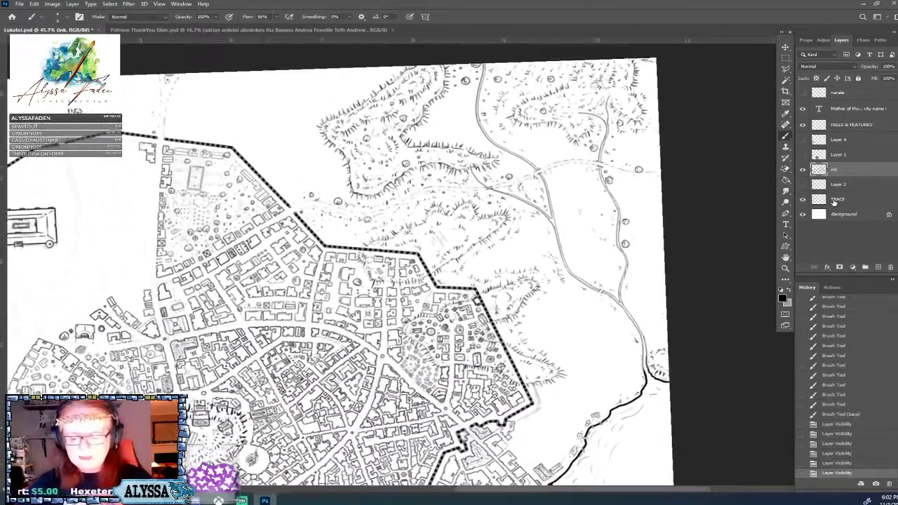
pyautogui.scroll(1, 544, 173)
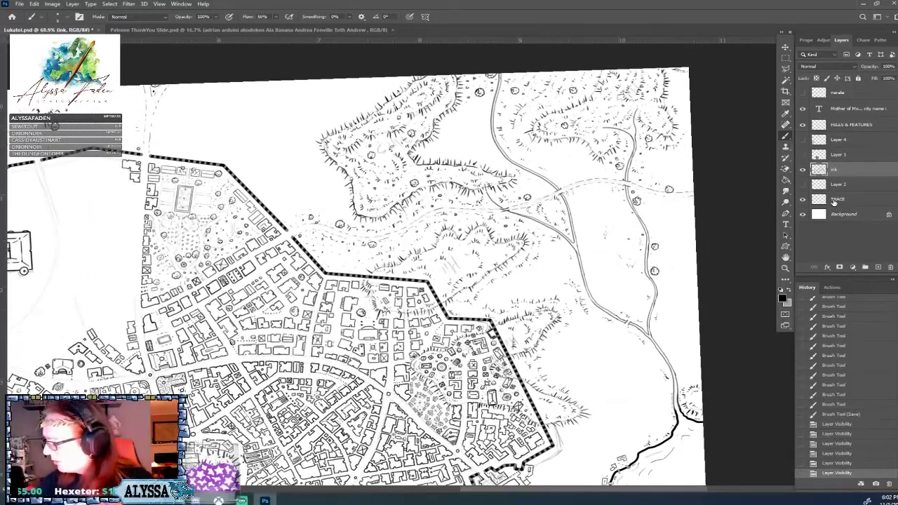
pyautogui.press('Escape')
pyautogui.scroll(1, 386, 279)
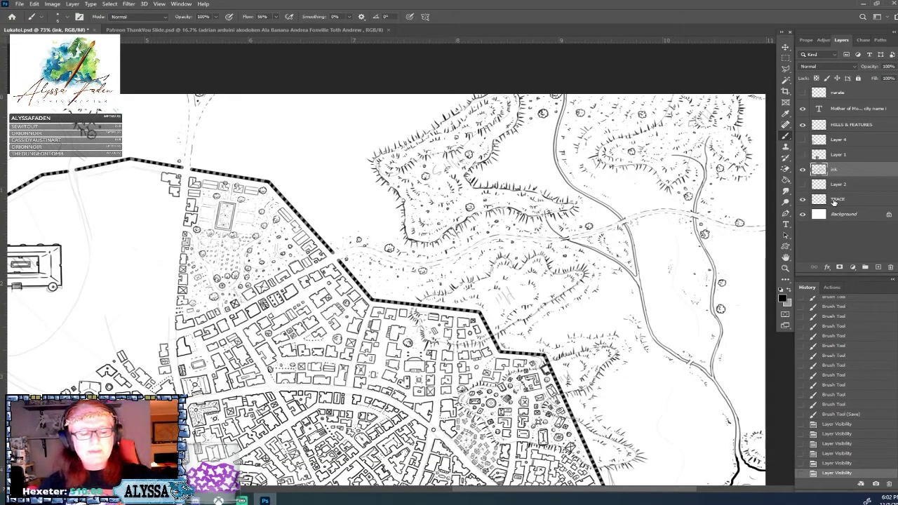
pyautogui.scroll(-2, 386, 279)
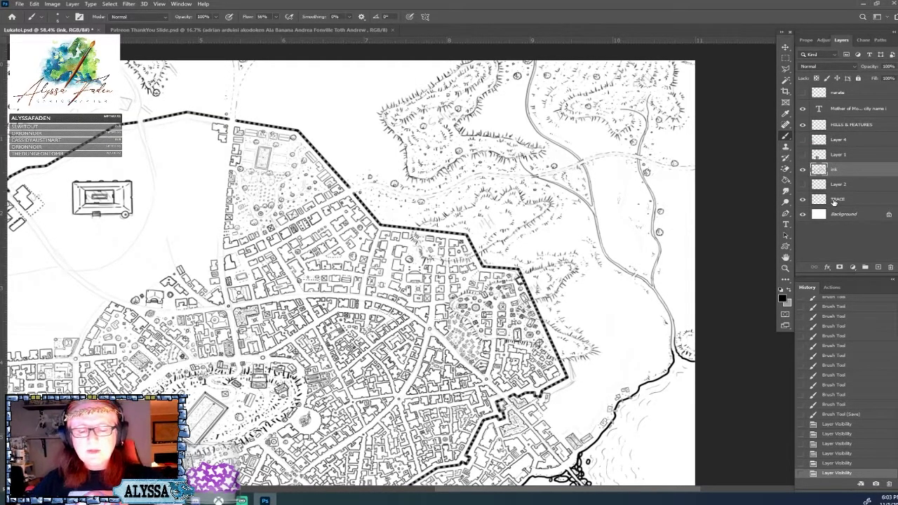
pyautogui.scroll(-3, 386, 266)
pyautogui.scroll(2, 386, 267)
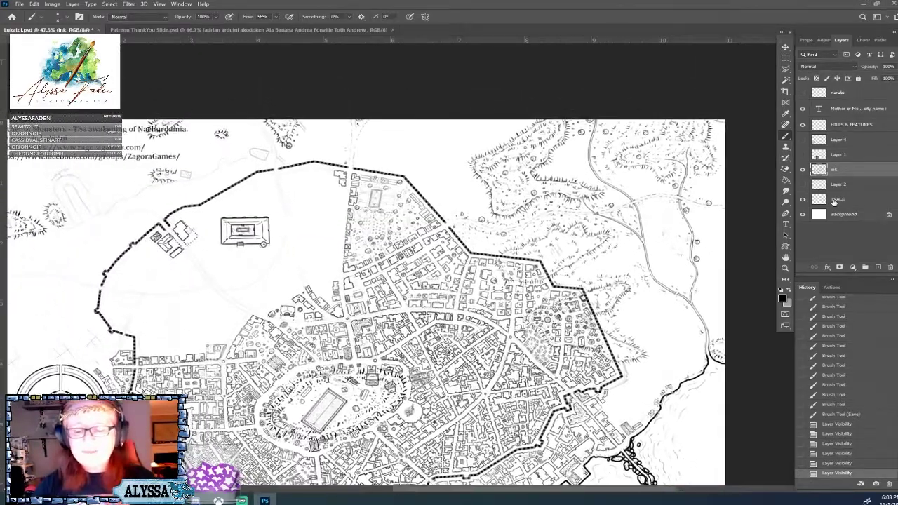
pyautogui.hscroll(-2, 386, 302)
pyautogui.hscroll(1, 404, 303)
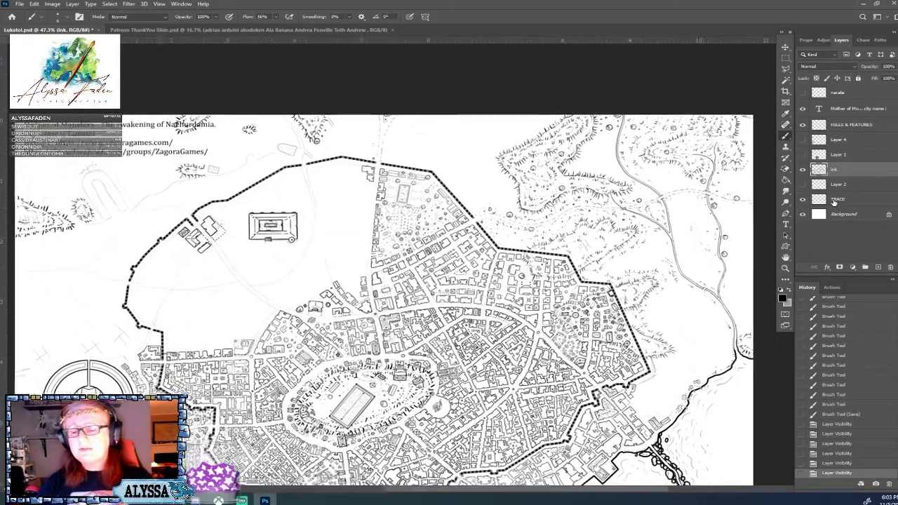
pyautogui.scroll(2, 404, 303)
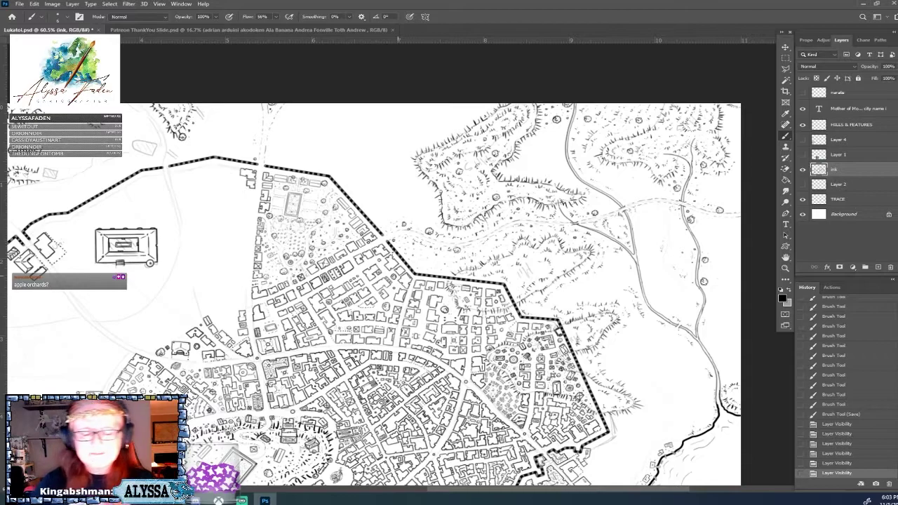
pyautogui.moveTo(292, 102)
pyautogui.mouseDown()
pyautogui.moveTo(379, 160)
pyautogui.moveTo(477, 103)
pyautogui.mouseUp()
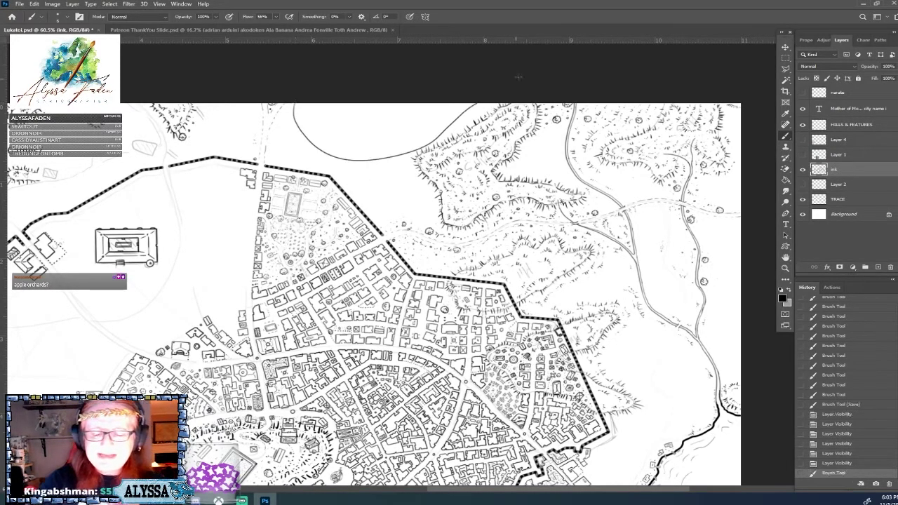
pyautogui.hotkey('ctrl', 'z')
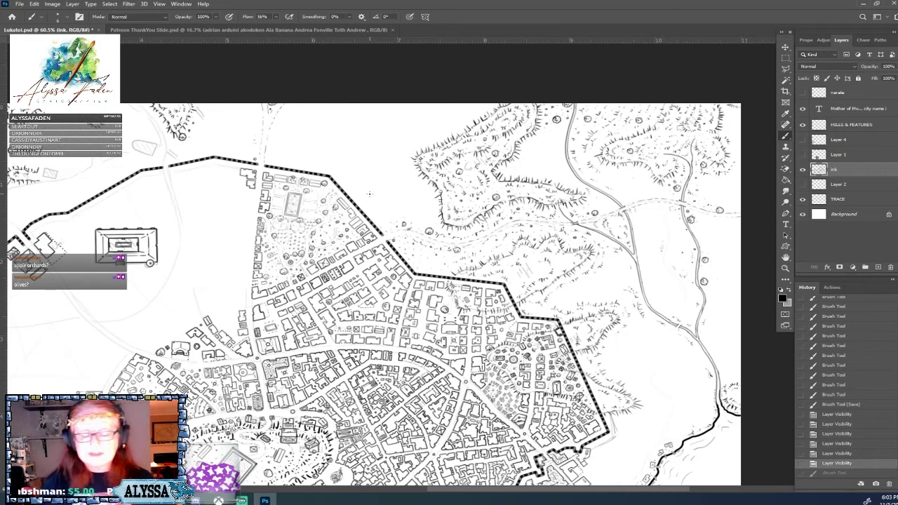
pyautogui.scroll(-5, 370, 194)
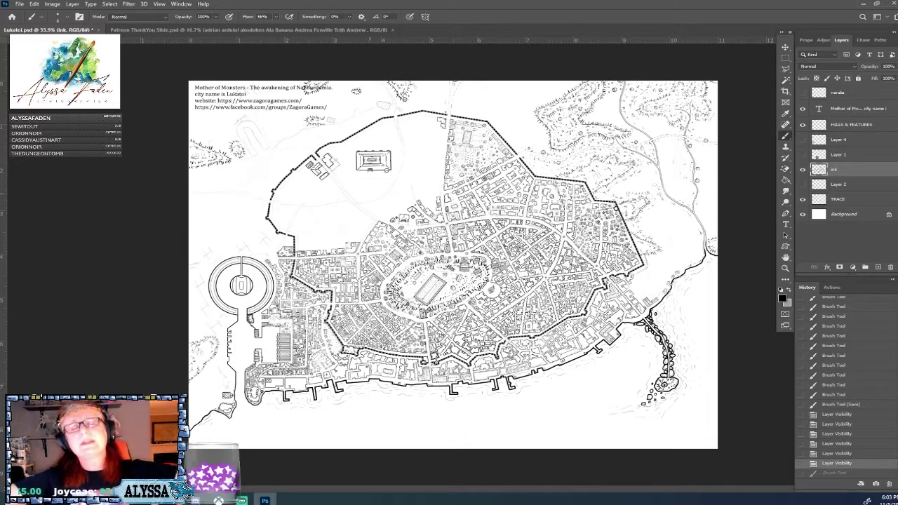
pyautogui.scroll(4, 467, 162)
pyautogui.moveTo(467, 162); pyautogui.dragTo(339, 274)
pyautogui.scroll(5, 586, 228)
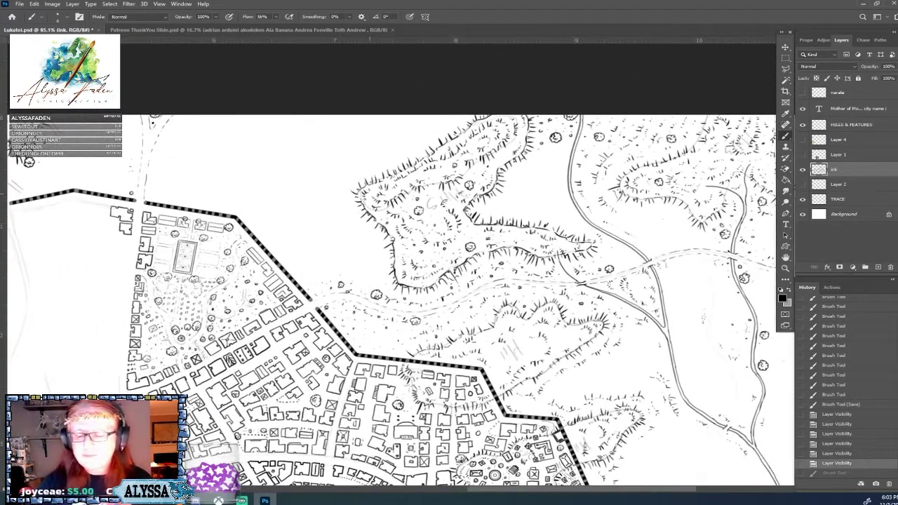
pyautogui.moveTo(536, 174)
pyautogui.mouseDown()
pyautogui.moveTo(551, 199)
pyautogui.moveTo(534, 170)
pyautogui.mouseUp()
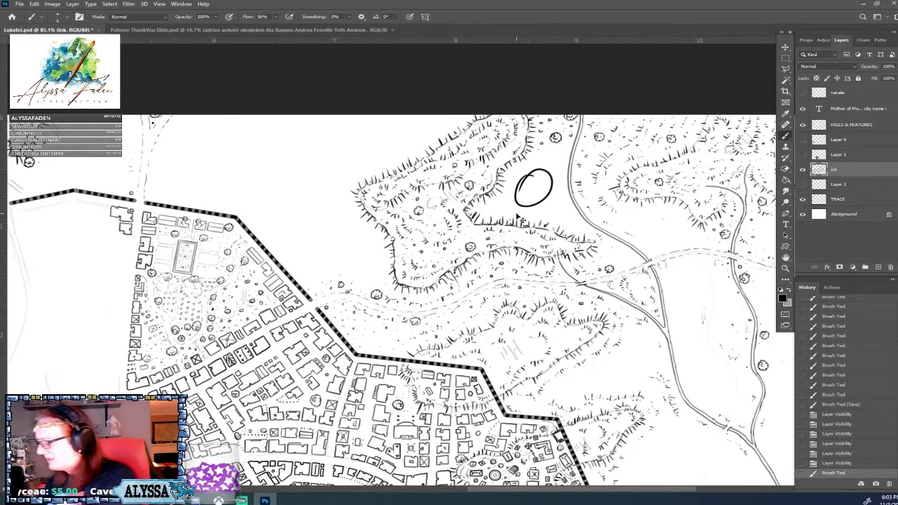
pyautogui.hotkey('ctrl', 'z')
# Examine the clearing between the hills and the country road outside the northeastern wall
pyautogui.scroll(-2, 587, 280)
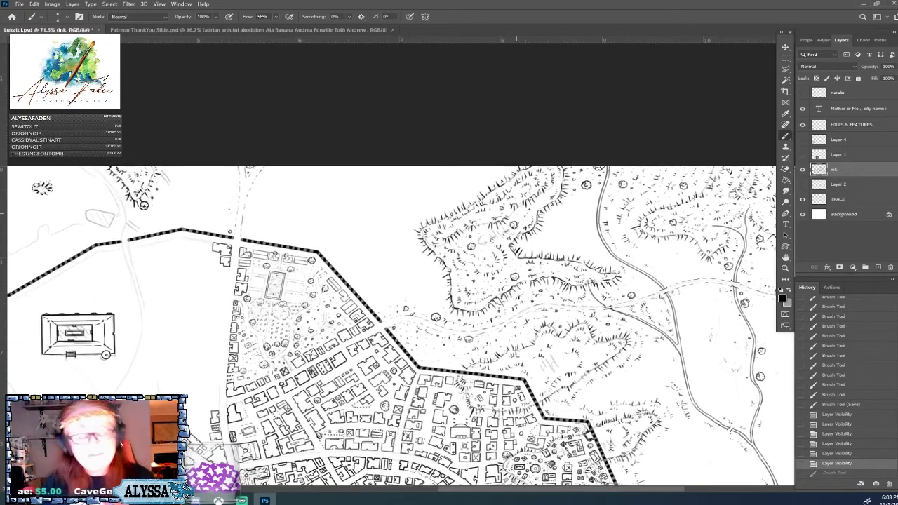
pyautogui.moveTo(516, 213); pyautogui.dragTo(429, 69)
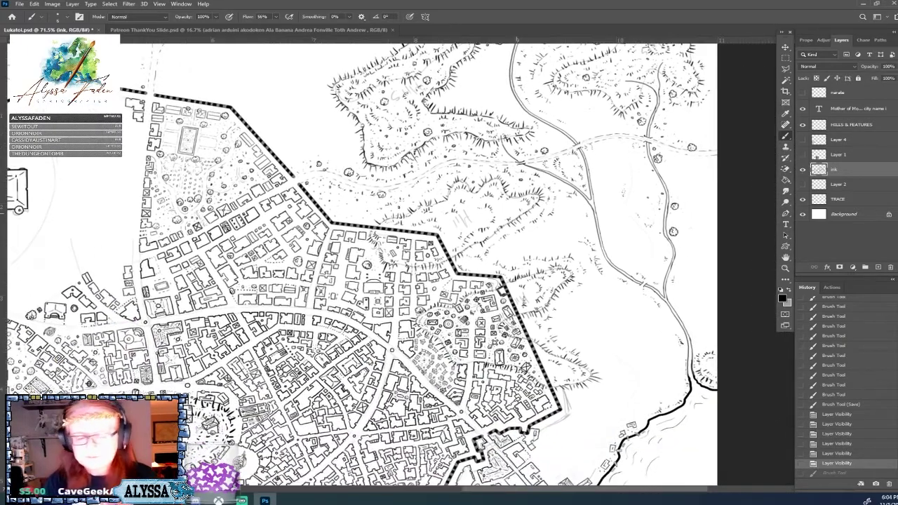
pyautogui.scroll(-2, 362, 265)
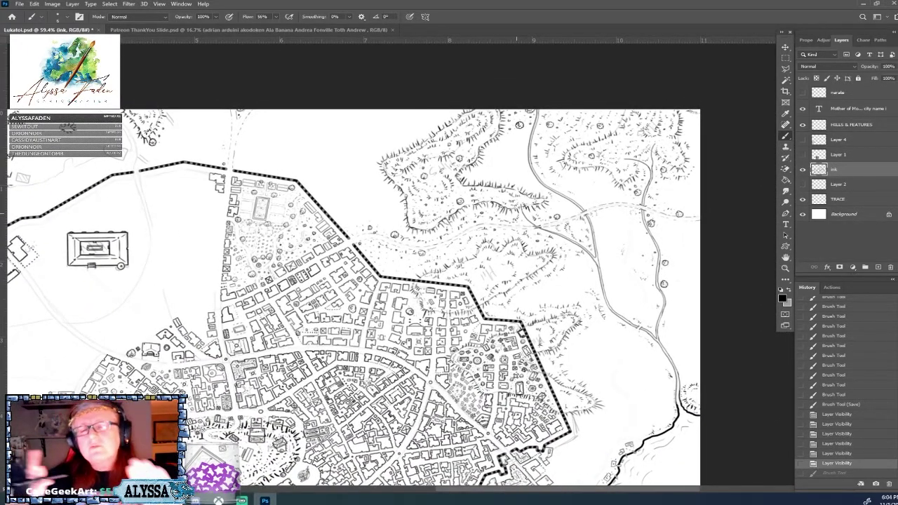
pyautogui.scroll(2, 491, 88)
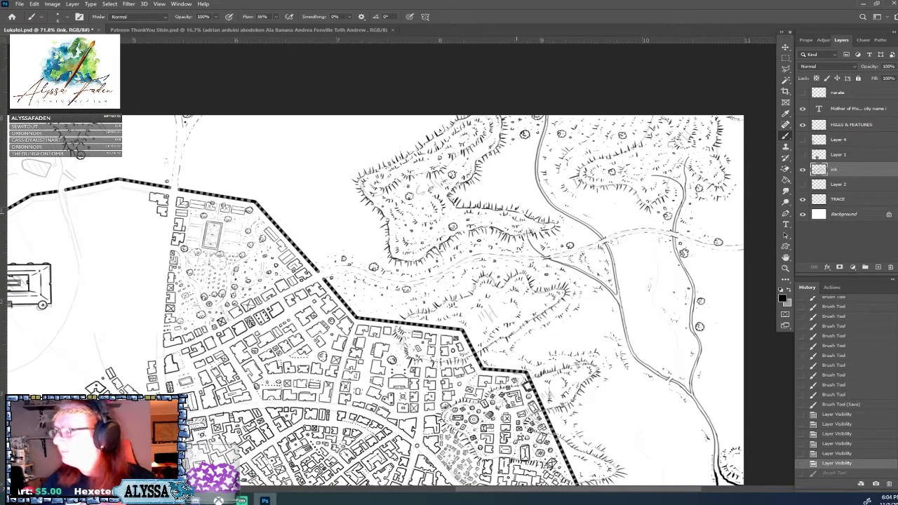
pyautogui.moveTo(516, 213); pyautogui.dragTo(506, 244)
pyautogui.scroll(3, 502, 257)
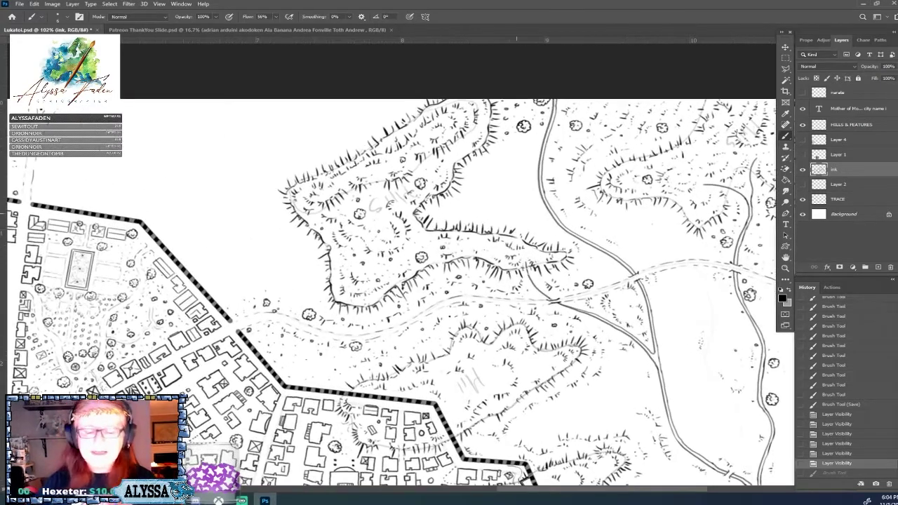
pyautogui.moveTo(517, 213); pyautogui.dragTo(519, 264)
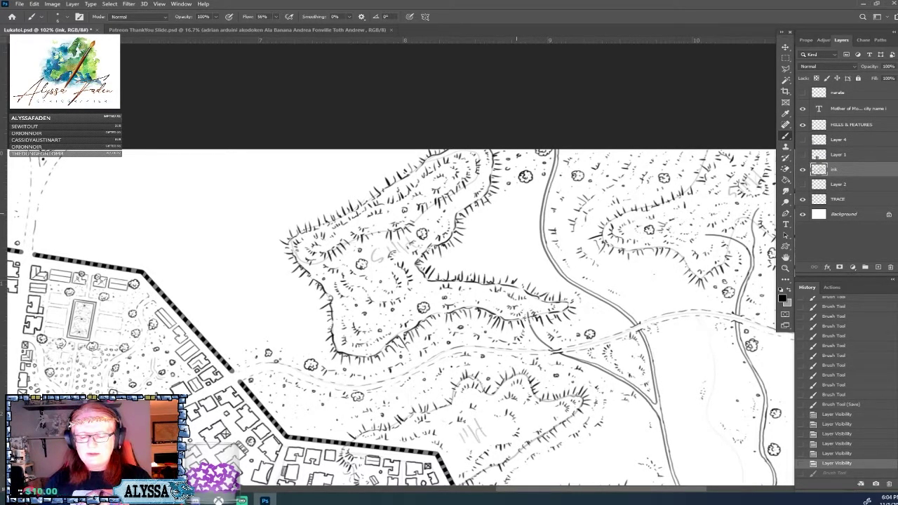
pyautogui.moveTo(516, 213); pyautogui.dragTo(465, 188)
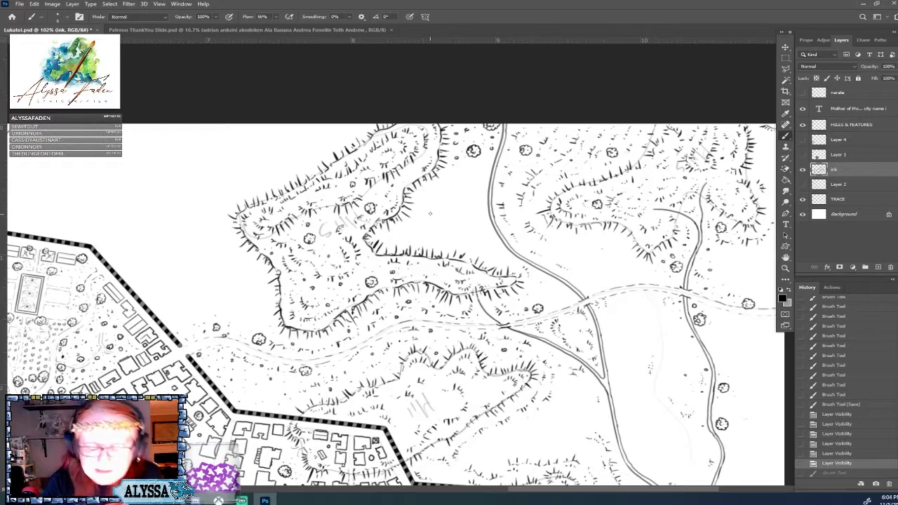
# Ink a small L-shaped house with a rectangular outbuilding beside it in the clearing between the hills and the country road
pyautogui.moveTo(428, 212)
pyautogui.mouseDown()
pyautogui.moveTo(436, 227)
pyautogui.moveTo(439, 206)
pyautogui.moveTo(455, 221)
pyautogui.moveTo(437, 217)
pyautogui.moveTo(449, 215)
pyautogui.mouseUp()
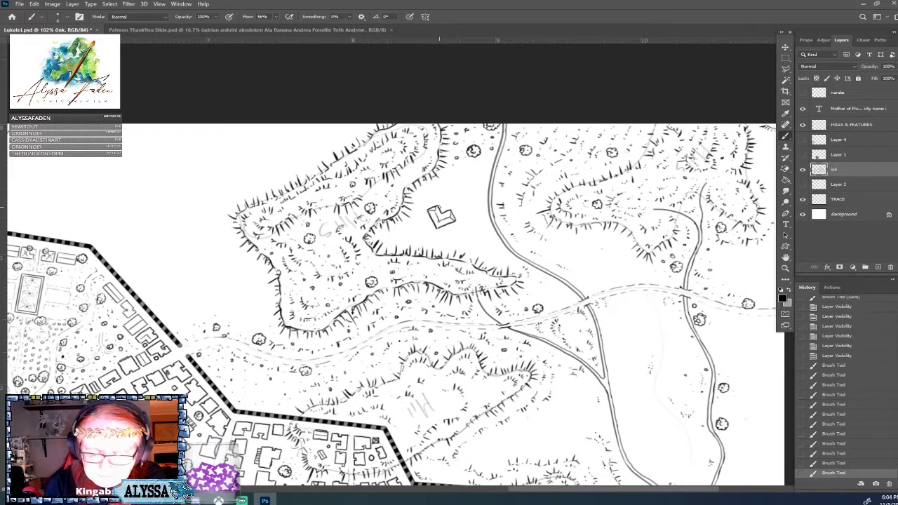
pyautogui.click(440, 208)
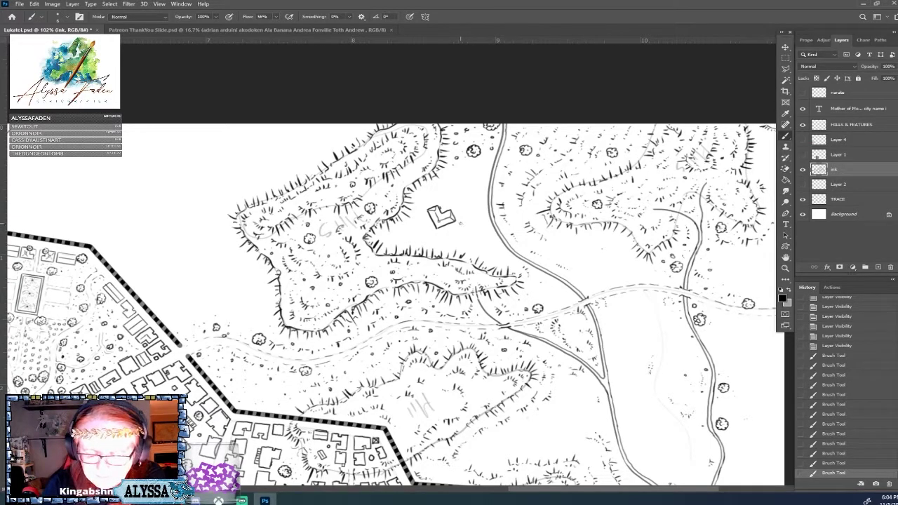
pyautogui.moveTo(460, 223)
pyautogui.mouseDown()
pyautogui.moveTo(460, 234)
pyautogui.moveTo(462, 223)
pyautogui.mouseUp()
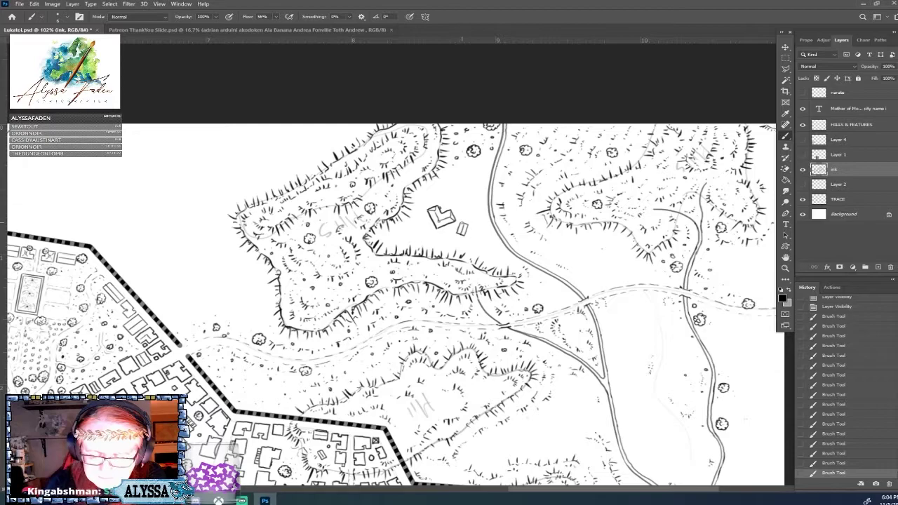
# Ink a dashed boundary around the farmstead with a dashed path towards the main road, and add small round trees beside the house
pyautogui.click(476, 218)
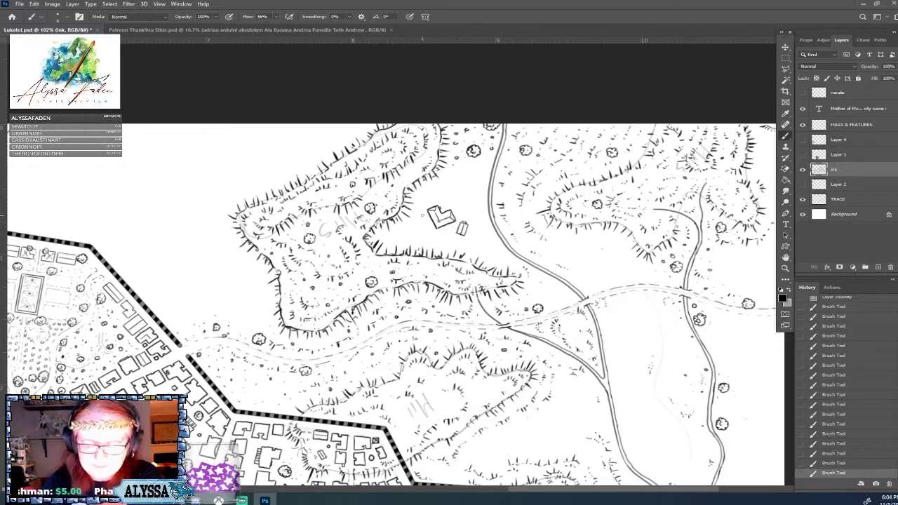
pyautogui.moveTo(422, 216)
pyautogui.mouseDown()
pyautogui.moveTo(425, 228)
pyautogui.moveTo(450, 237)
pyautogui.mouseUp()
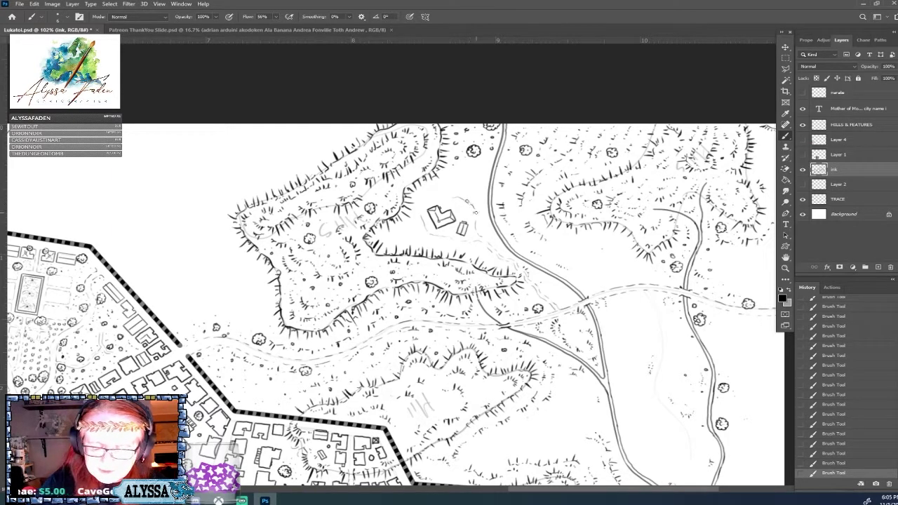
pyautogui.moveTo(439, 199)
pyautogui.mouseDown()
pyautogui.moveTo(419, 216)
pyautogui.moveTo(421, 198)
pyautogui.mouseUp()
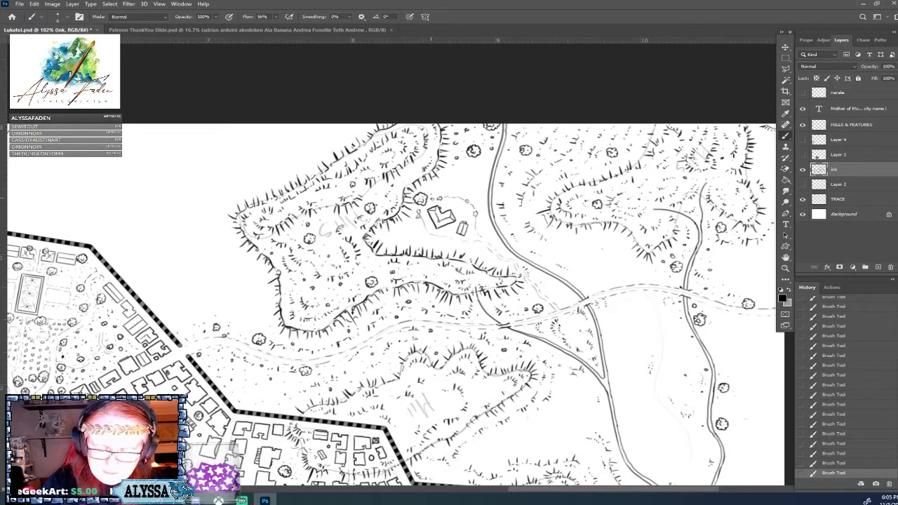
# Ink an orchard of small round trees in the pocket of land between the farmhouse and the hill slope southwest of it
pyautogui.scroll(5, 428, 203)
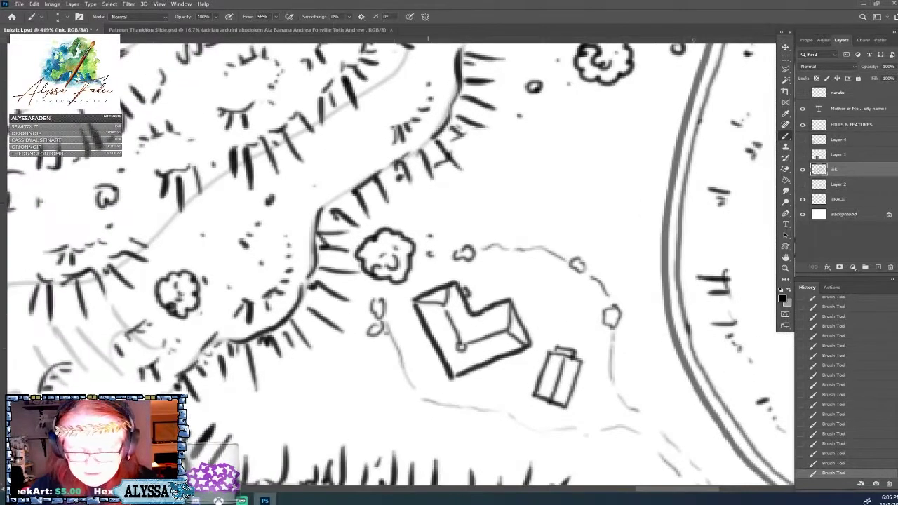
pyautogui.scroll(-5, 428, 203)
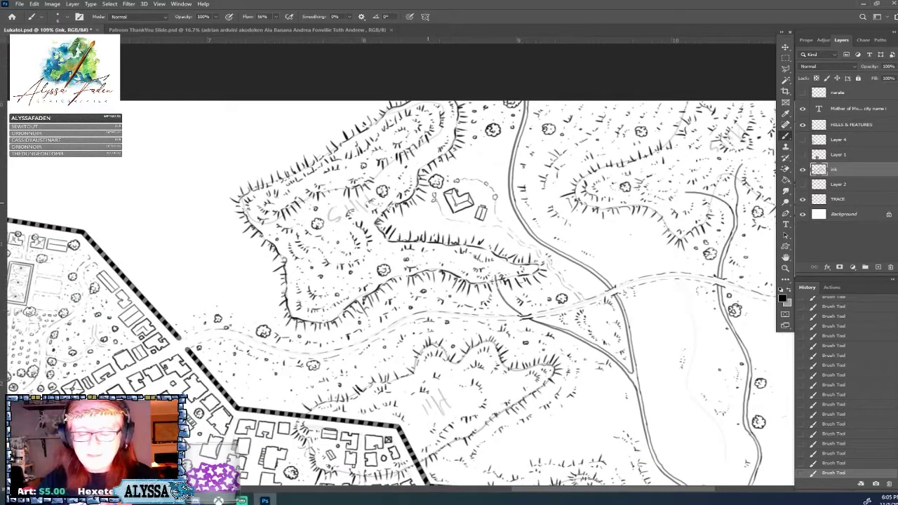
pyautogui.scroll(2, 428, 203)
pyautogui.scroll(-2, 428, 203)
pyautogui.moveTo(428, 203); pyautogui.dragTo(418, 268)
pyautogui.scroll(1, 428, 269)
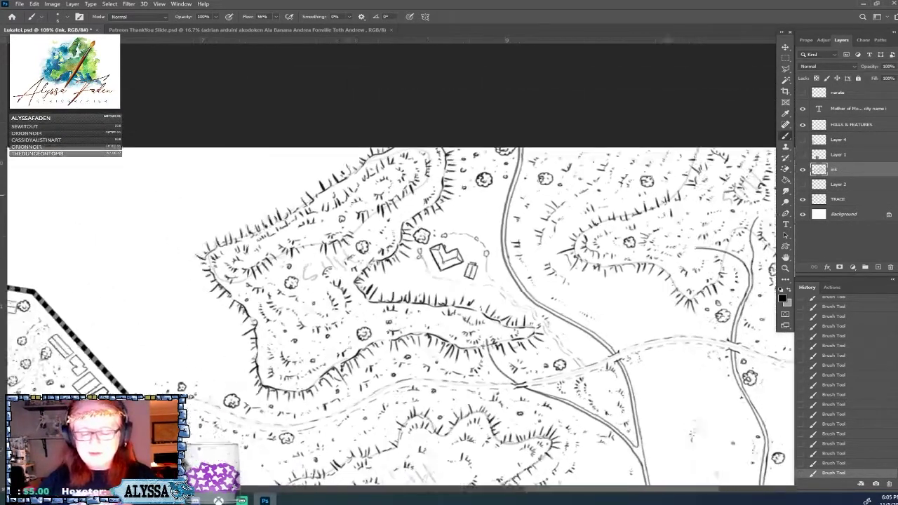
pyautogui.moveTo(669, 195); pyautogui.dragTo(413, 196)
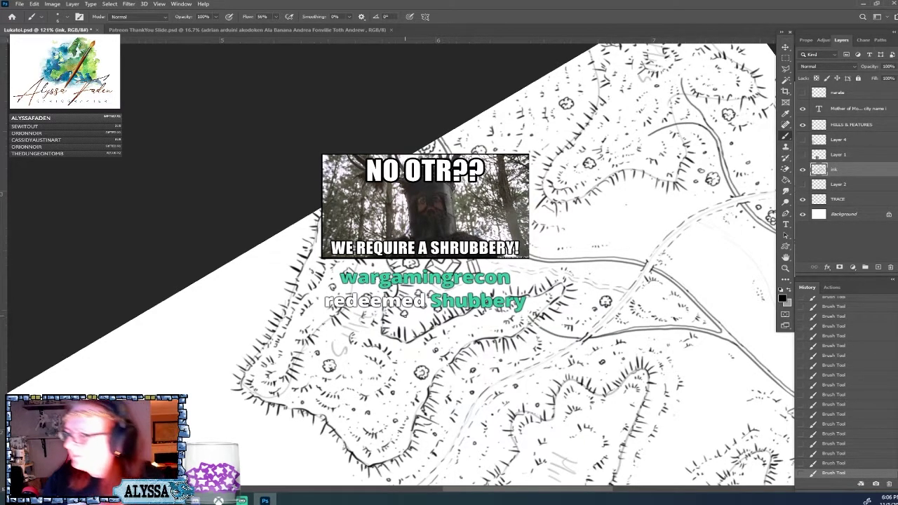
pyautogui.moveTo(381, 317); pyautogui.dragTo(404, 316)
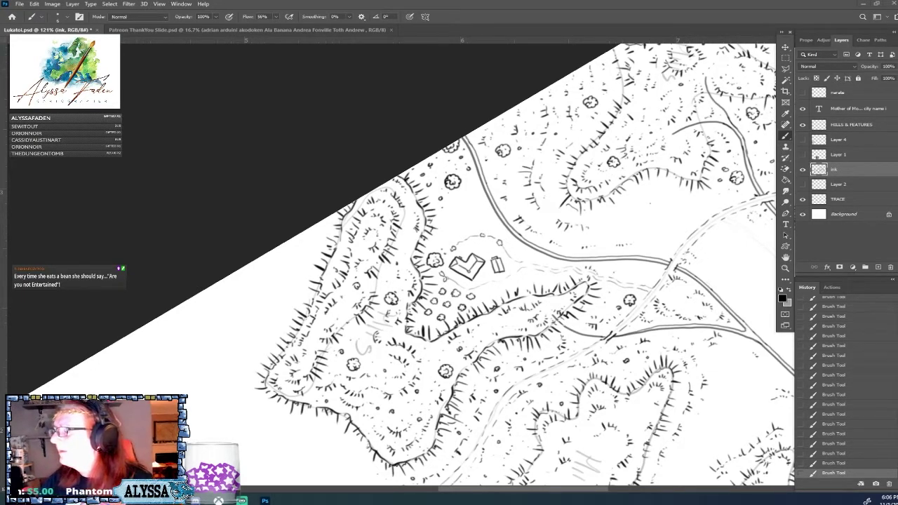
pyautogui.scroll(2, 588, 326)
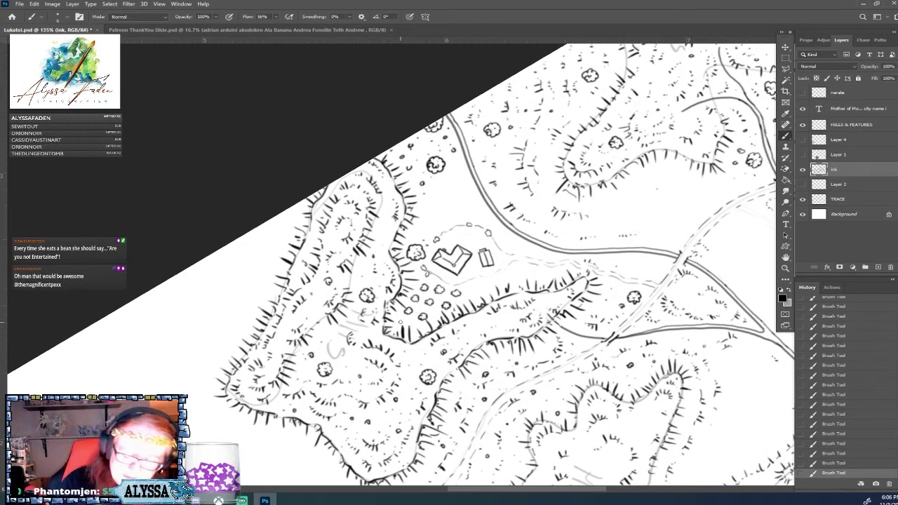
pyautogui.moveTo(398, 319); pyautogui.dragTo(416, 327)
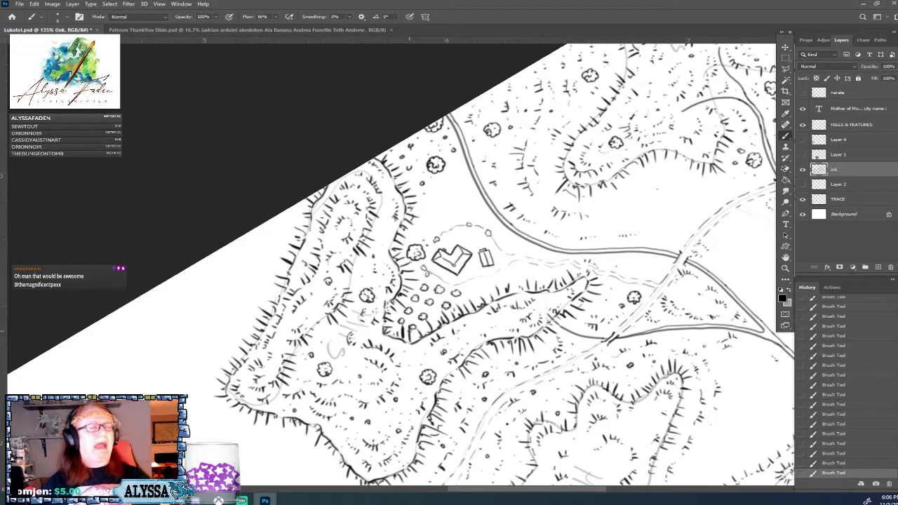
pyautogui.scroll(2, 493, 327)
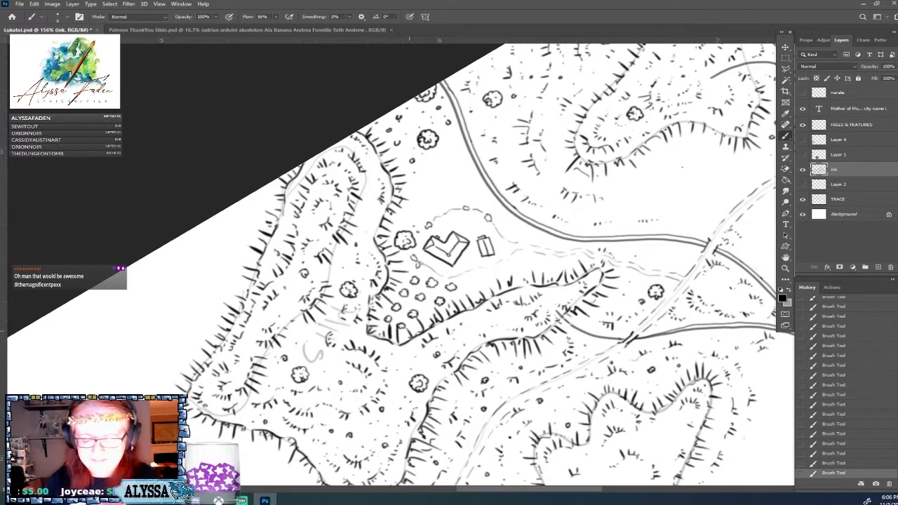
# Ink rows of small round orchard trees north of the farmhouse, filling the strip between the hillside and the country road
pyautogui.scroll(-3, 409, 331)
pyautogui.scroll(1, 446, 275)
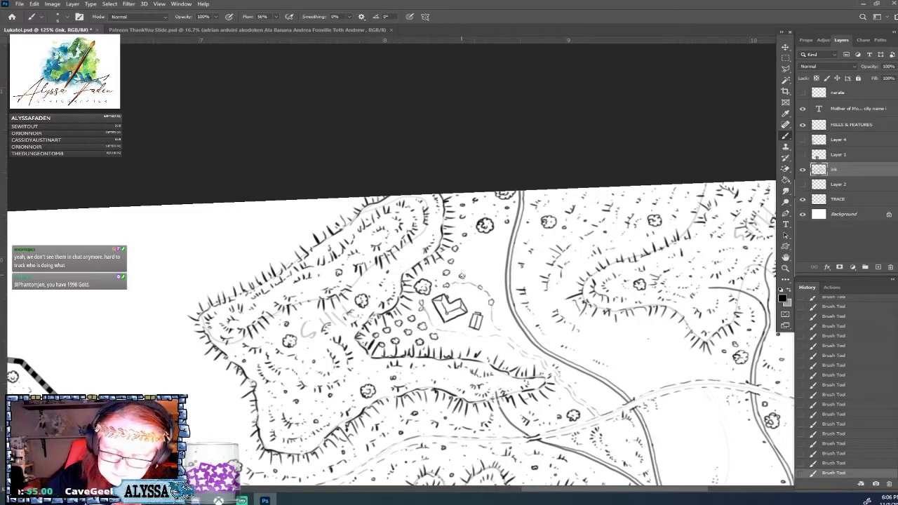
pyautogui.moveTo(461, 275); pyautogui.dragTo(463, 273)
pyautogui.moveTo(469, 262)
pyautogui.mouseDown()
pyautogui.moveTo(430, 269)
pyautogui.moveTo(470, 252)
pyautogui.mouseUp()
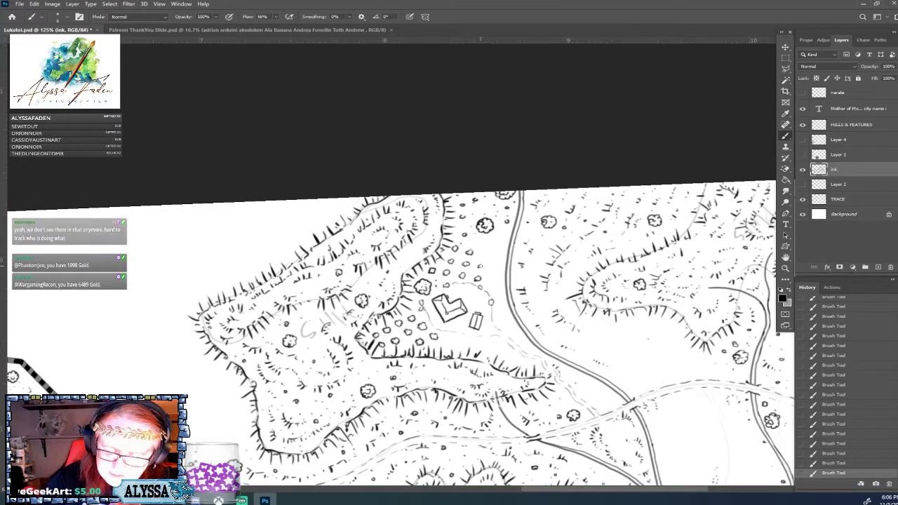
pyautogui.click(481, 265)
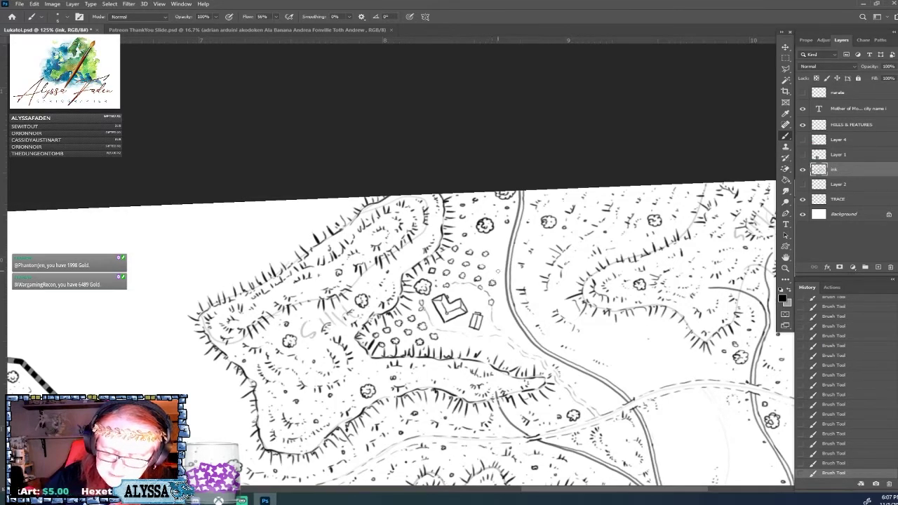
pyautogui.click(497, 268)
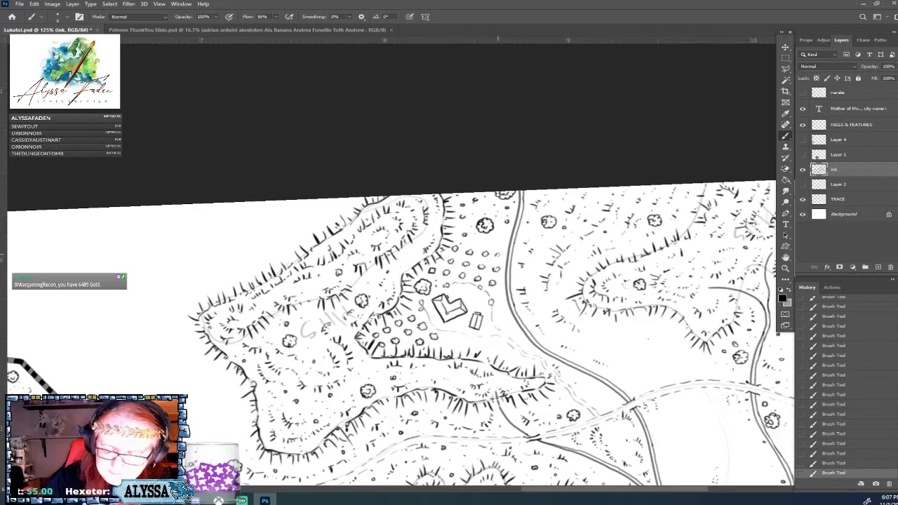
pyautogui.moveTo(497, 241); pyautogui.dragTo(490, 240)
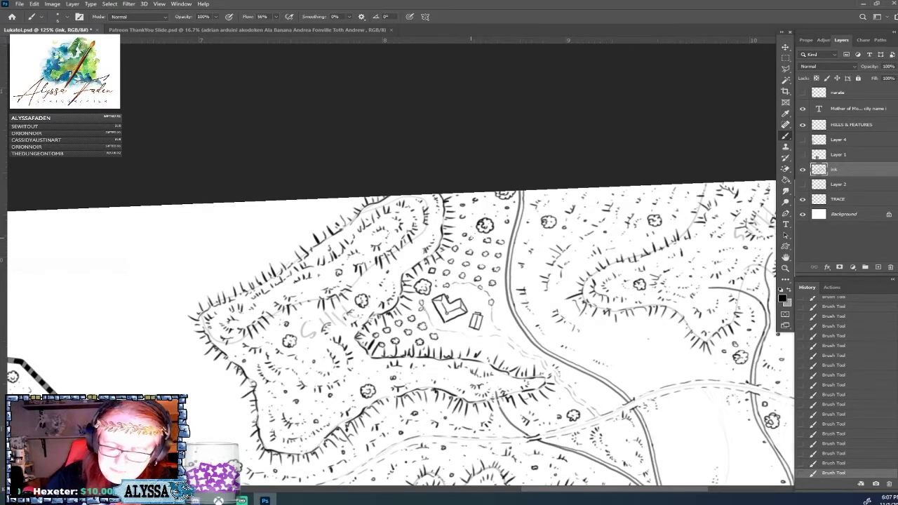
# Add small ground marks around the farmstead's dashed boundary beside the house and outbuilding
pyautogui.scroll(-3, 471, 238)
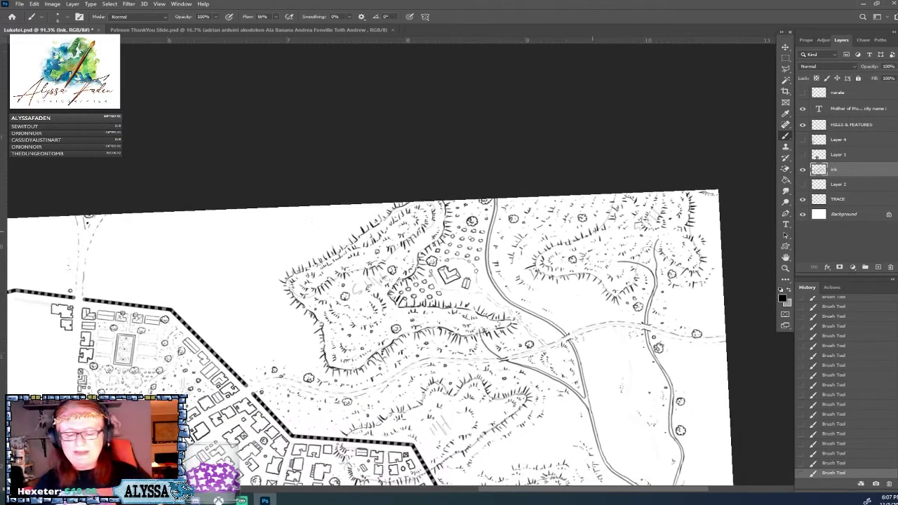
pyautogui.scroll(2, 470, 238)
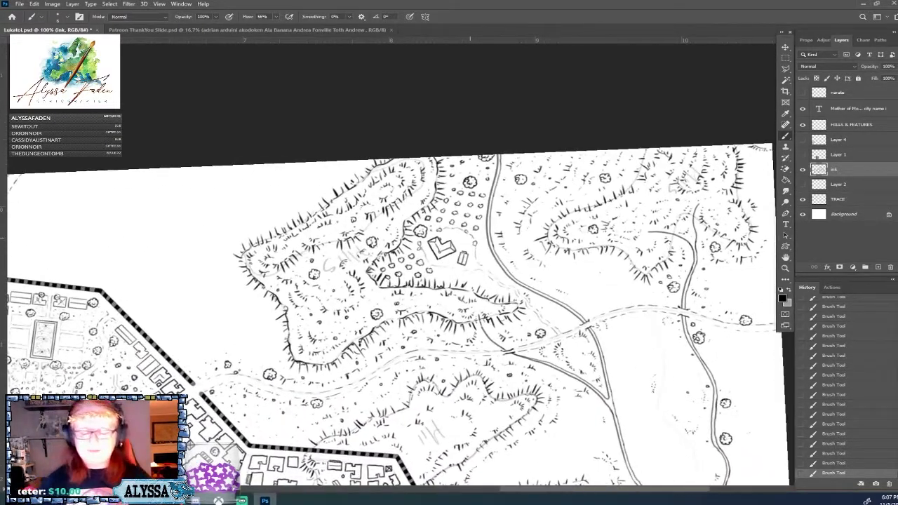
pyautogui.scroll(2, 495, 361)
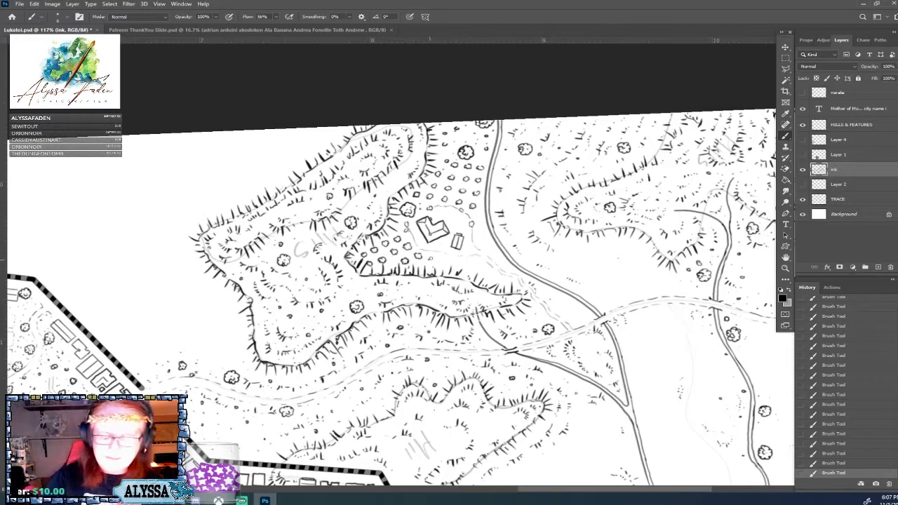
pyautogui.moveTo(441, 269)
pyautogui.mouseDown()
pyautogui.moveTo(440, 262)
pyautogui.moveTo(460, 262)
pyautogui.mouseUp()
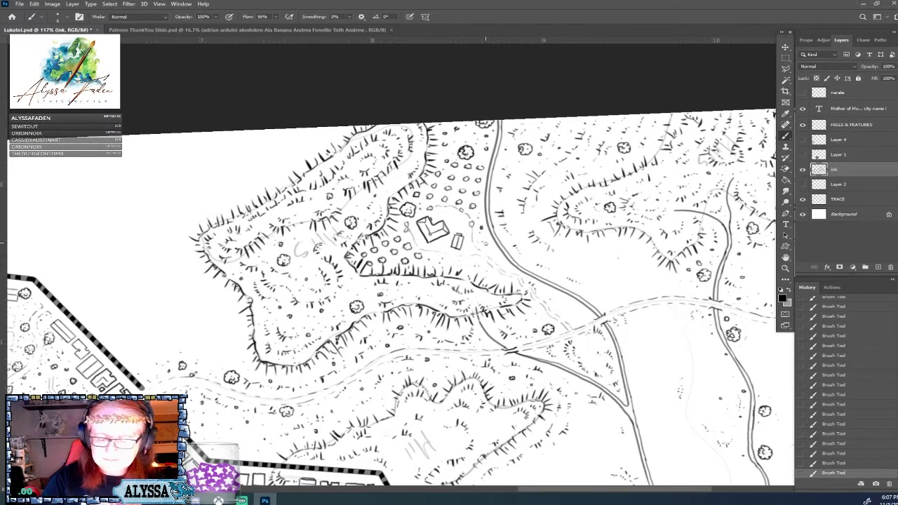
pyautogui.moveTo(494, 370); pyautogui.dragTo(465, 370)
pyautogui.scroll(-2, 393, 323)
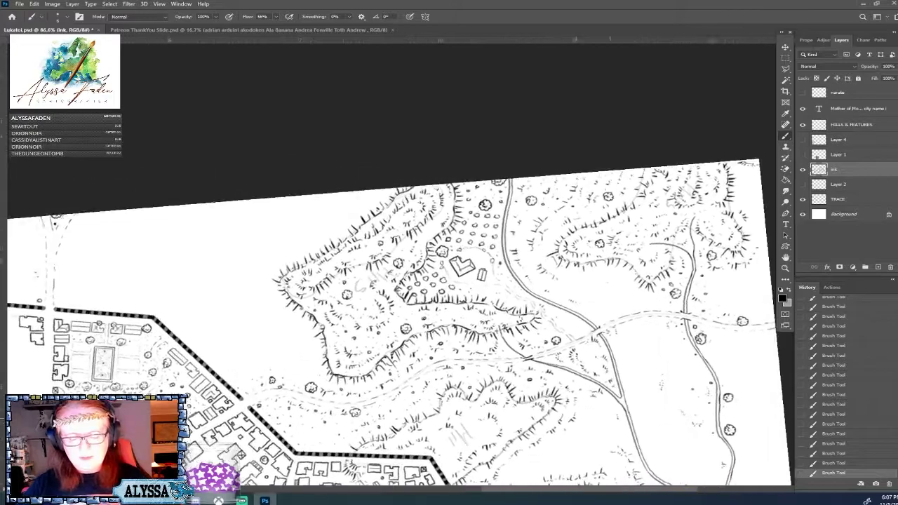
pyautogui.scroll(2, 514, 266)
pyautogui.scroll(-1, 514, 267)
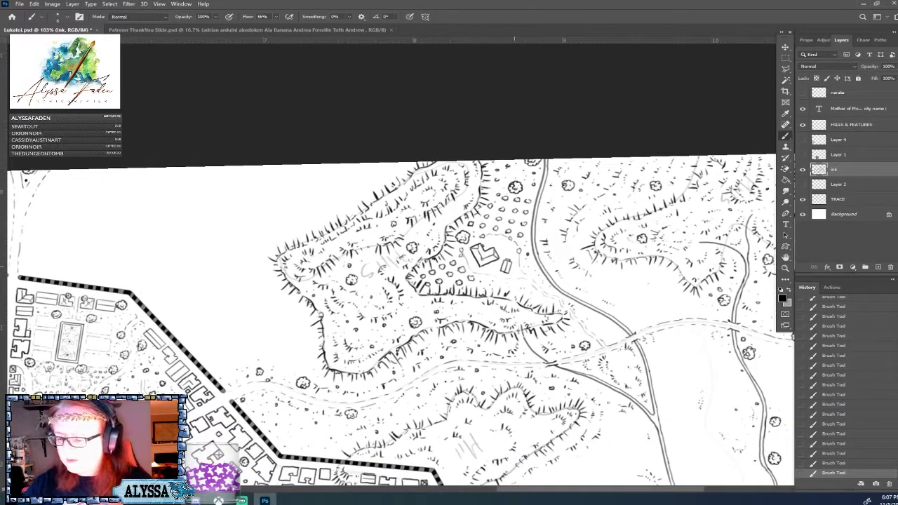
# Try to erase the pencilled hill lettering west of the farmstead on the TRACE layer
pyautogui.click(838, 199)
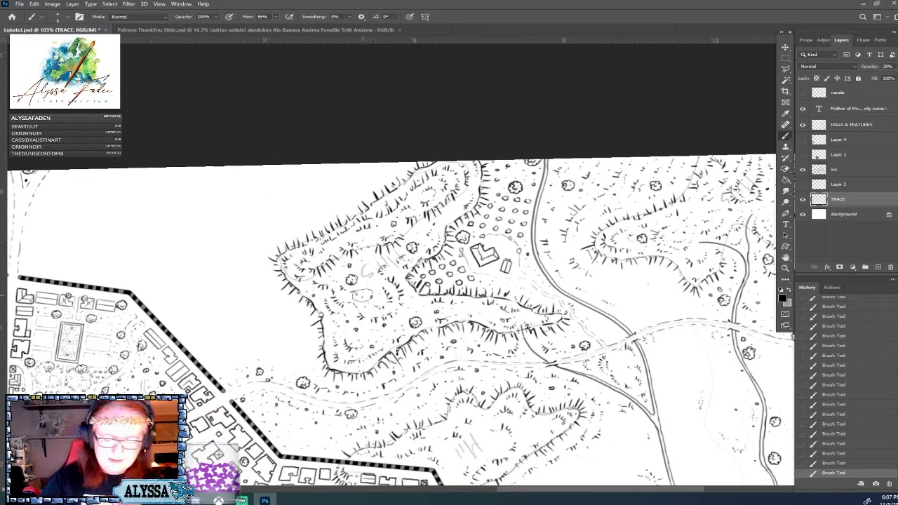
pyautogui.click(362, 295)
pyautogui.click(371, 268)
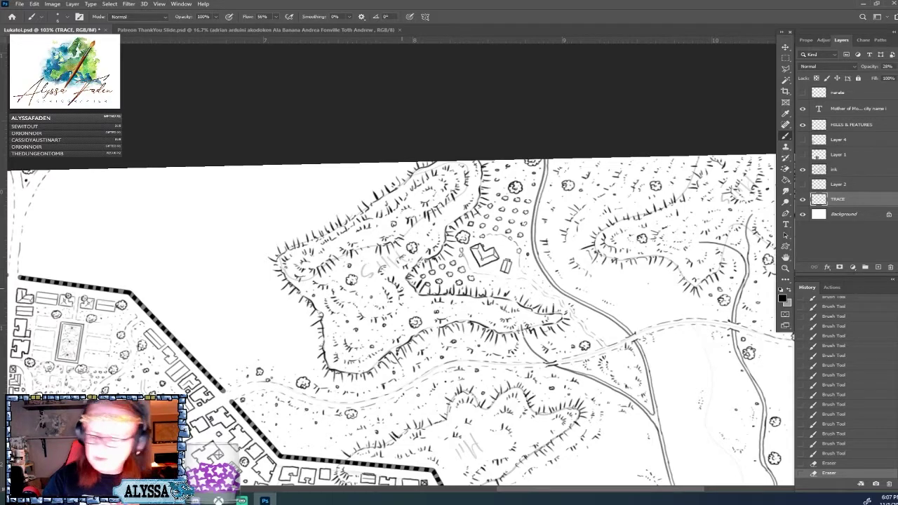
# Toggle the TRACE and HILLS & FEATURES layers to check which one holds the pencilled hill outlines and lettering
pyautogui.click(804, 201)
pyautogui.click(803, 200)
pyautogui.click(803, 200)
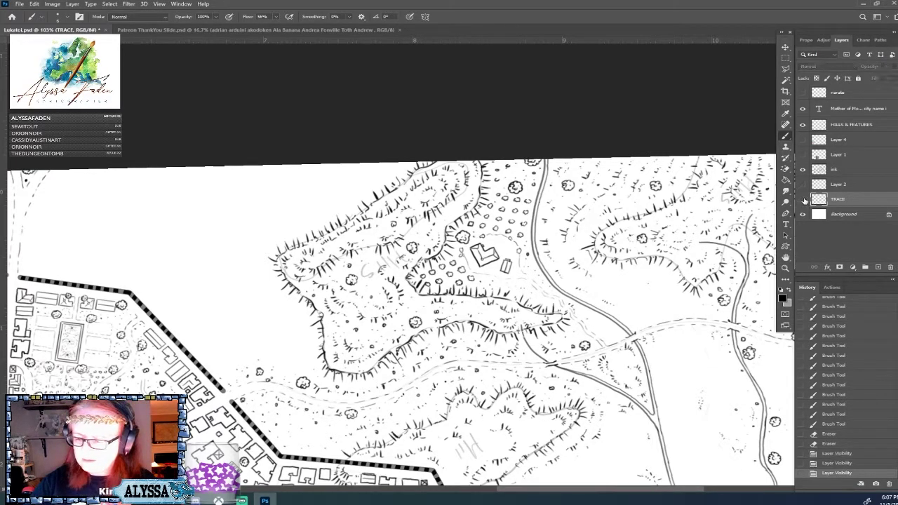
pyautogui.click(803, 200)
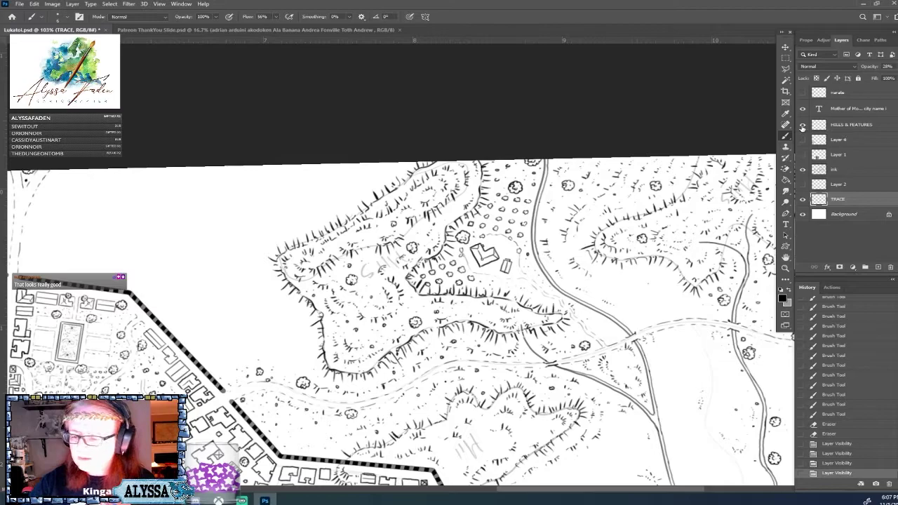
pyautogui.click(804, 125)
pyautogui.click(804, 125)
pyautogui.click(803, 124)
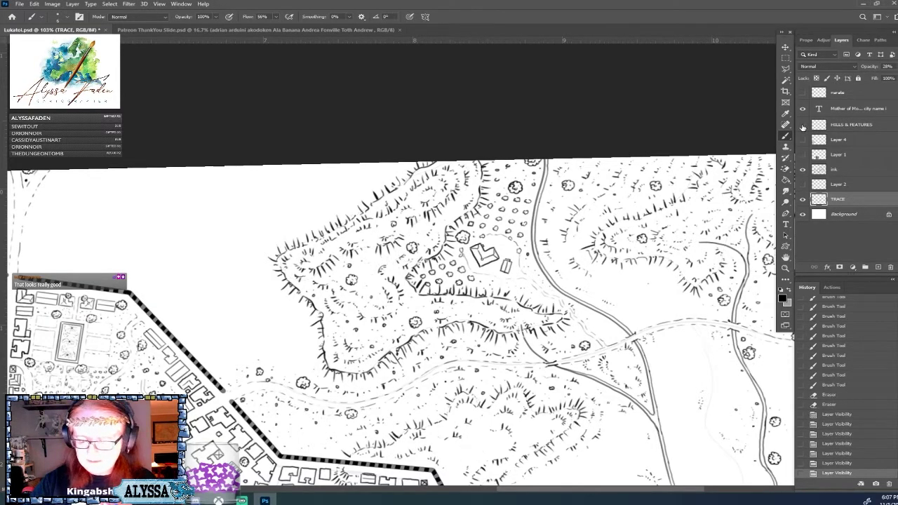
pyautogui.click(804, 125)
# Select the HILLS & FEATURES layer and compare the whole map with that layer hidden and shown
pyautogui.click(862, 124)
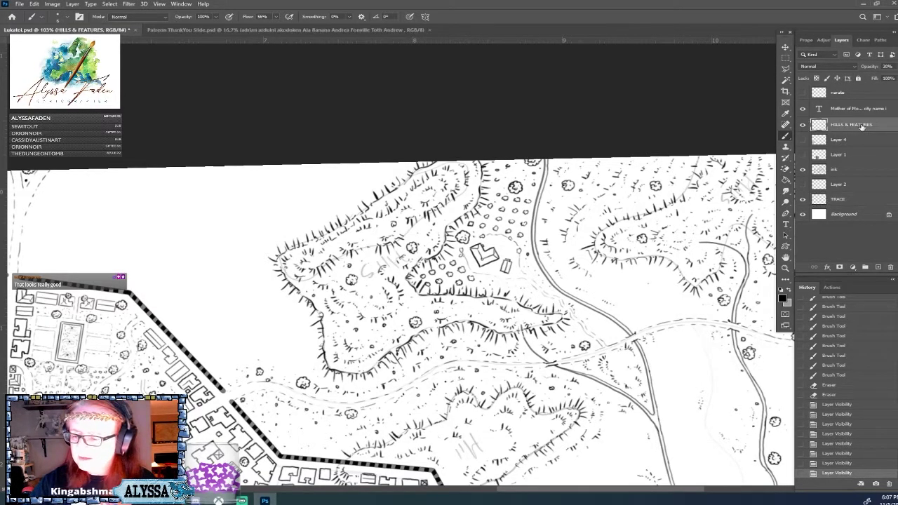
pyautogui.hotkey('ctrl', '0')
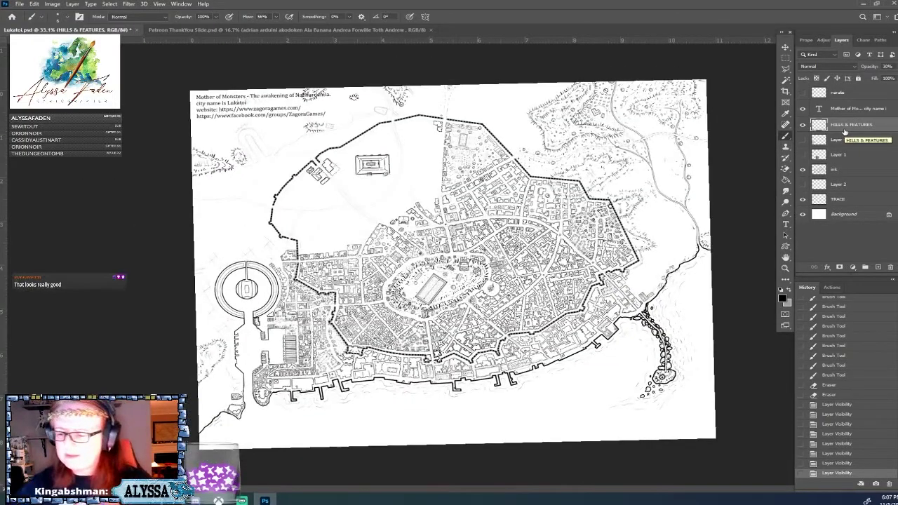
pyautogui.click(804, 125)
pyautogui.click(803, 125)
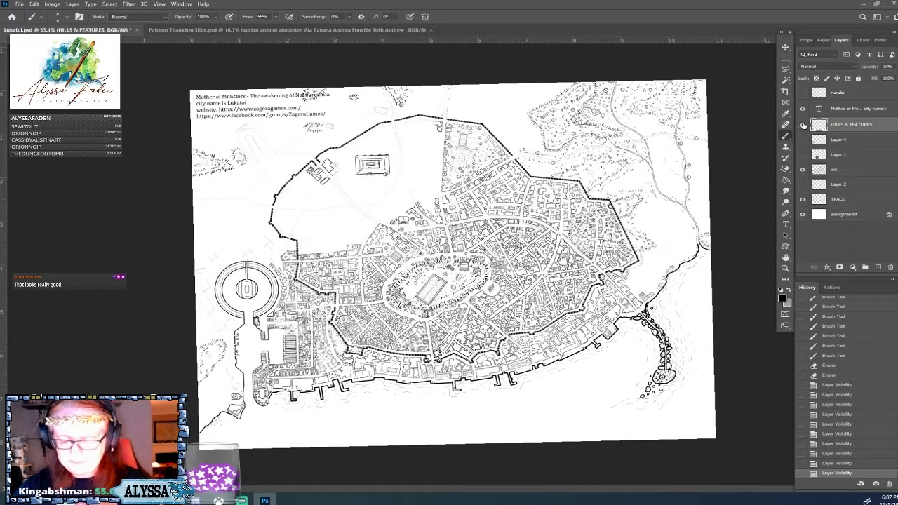
pyautogui.click(803, 125)
pyautogui.click(803, 125)
pyautogui.click(804, 124)
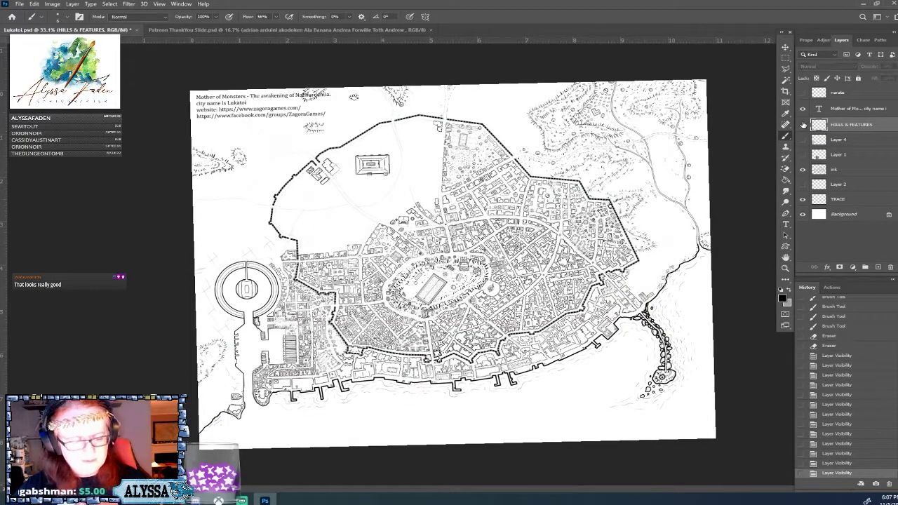
pyautogui.click(803, 125)
pyautogui.click(804, 125)
pyautogui.click(803, 125)
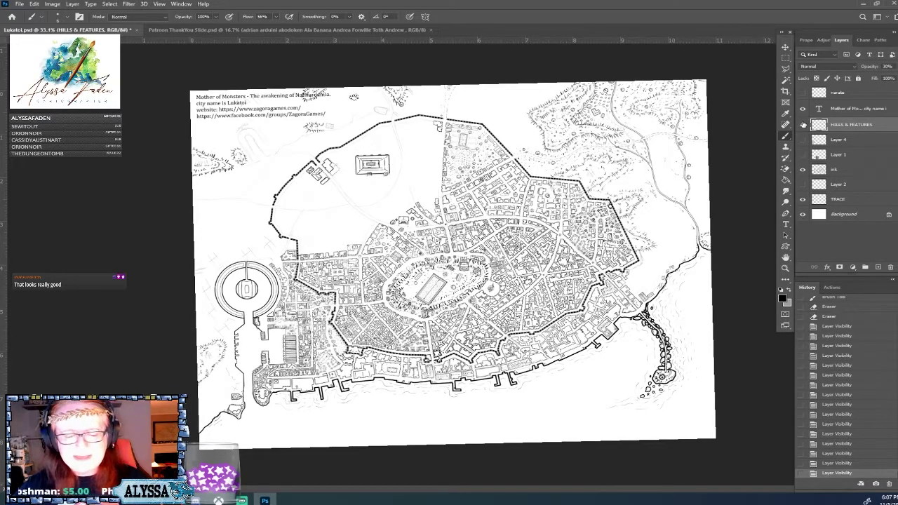
# Erase the pencilled hill outlines and lettering outside the northeastern wall from HILLS & FEATURES, and reselect the ink layer
pyautogui.scroll(5, 525, 155)
pyautogui.moveTo(525, 155); pyautogui.dragTo(383, 330)
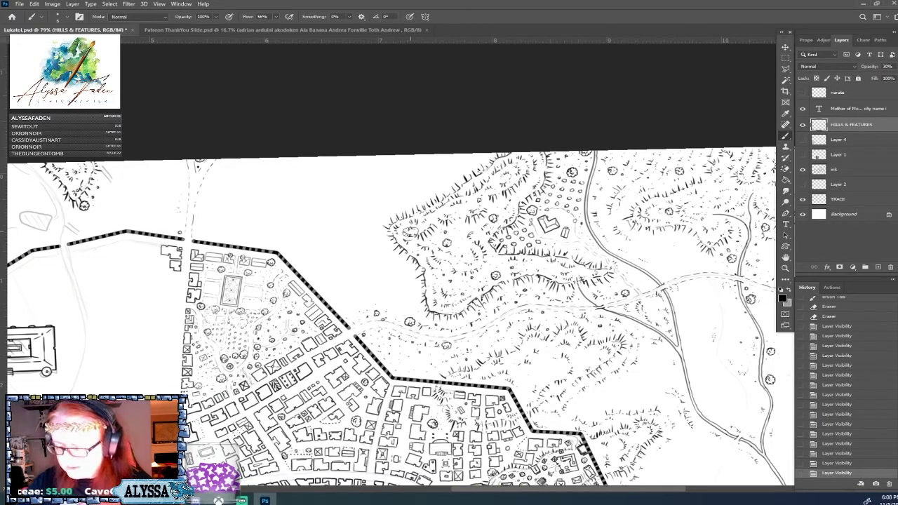
pyautogui.click(411, 231)
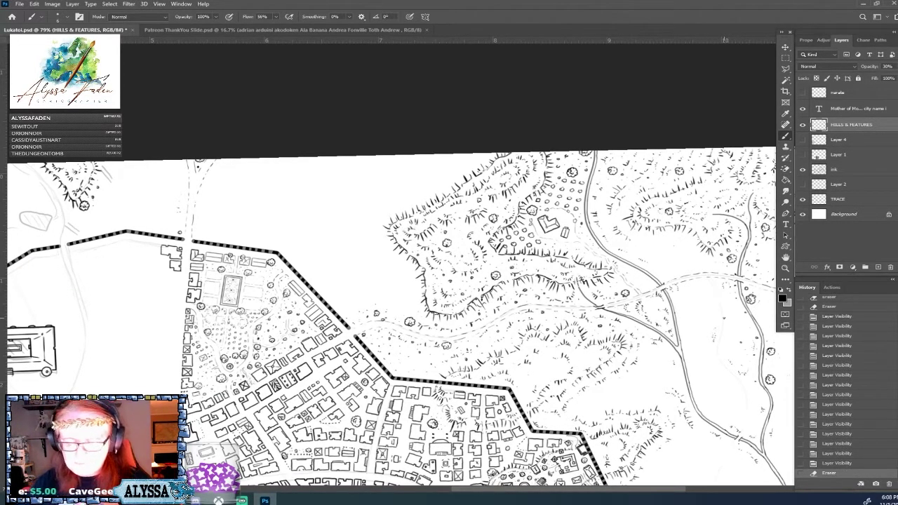
pyautogui.scroll(3, 602, 355)
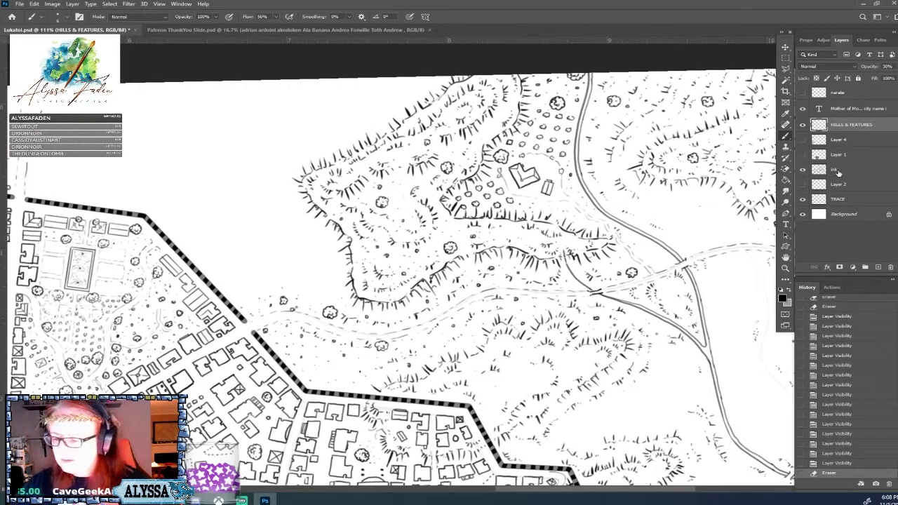
pyautogui.click(842, 170)
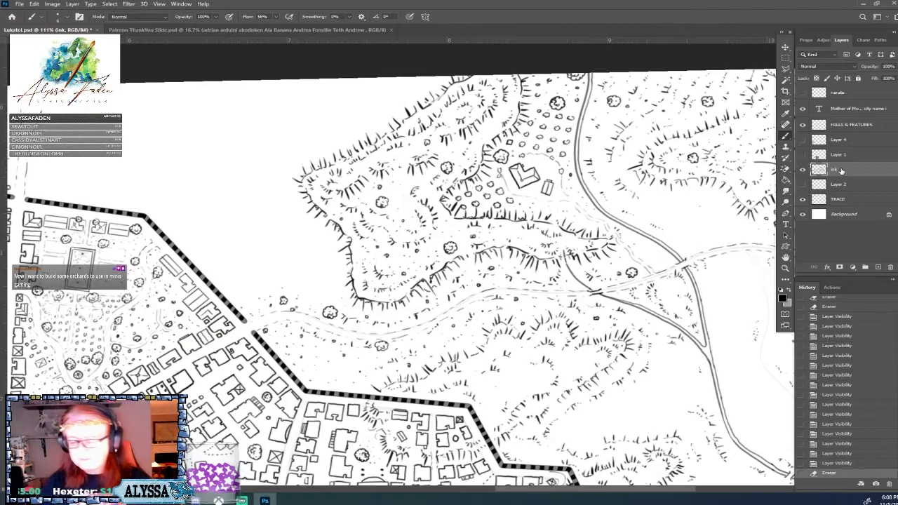
pyautogui.hscroll(1, 842, 170)
pyautogui.scroll(-3, 841, 171)
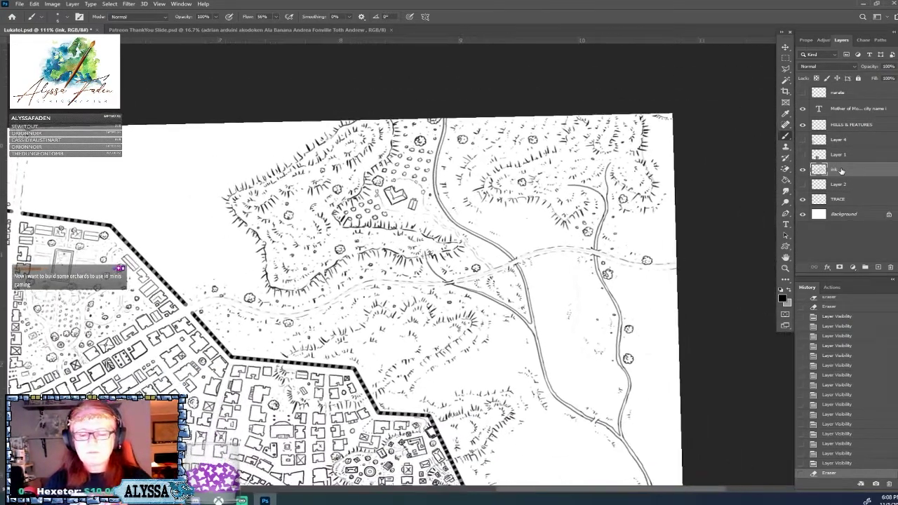
pyautogui.scroll(1, 842, 171)
pyautogui.scroll(-2, 841, 171)
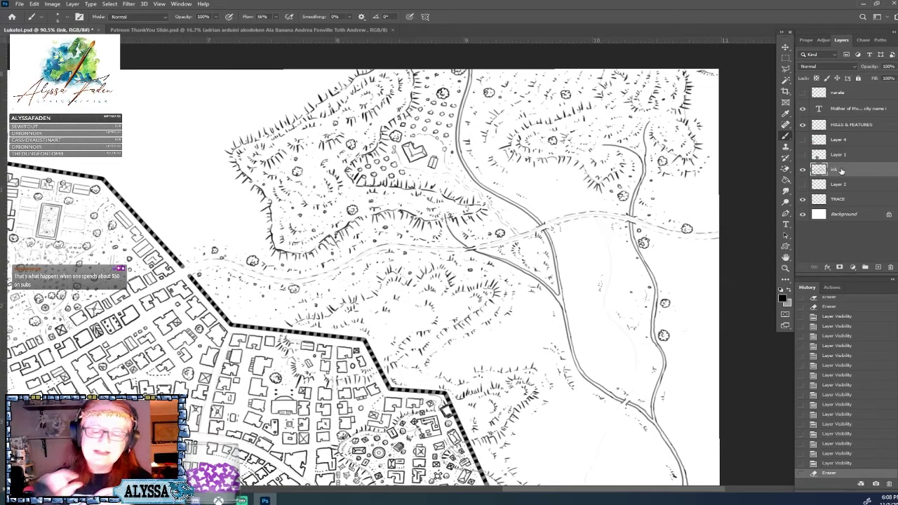
# Ink scattered ground marks across the hill northwest of the L-shaped farmhouse on the ink layer
pyautogui.scroll(2, 841, 171)
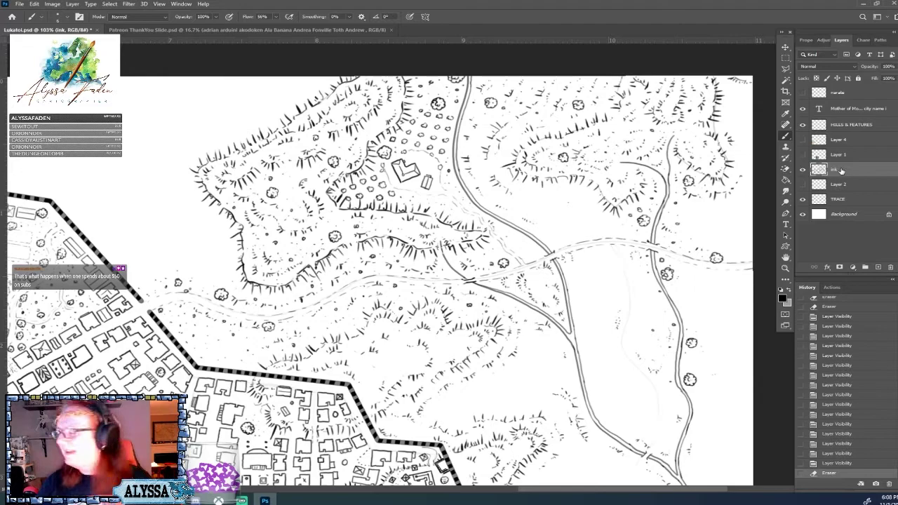
pyautogui.hscroll(-2, 841, 171)
pyautogui.hotkey('ctrl', '+')
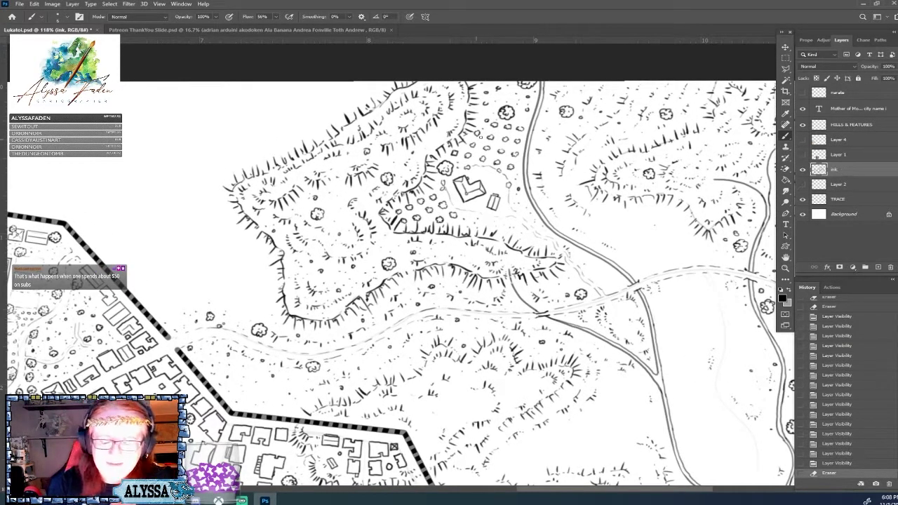
pyautogui.click(421, 152)
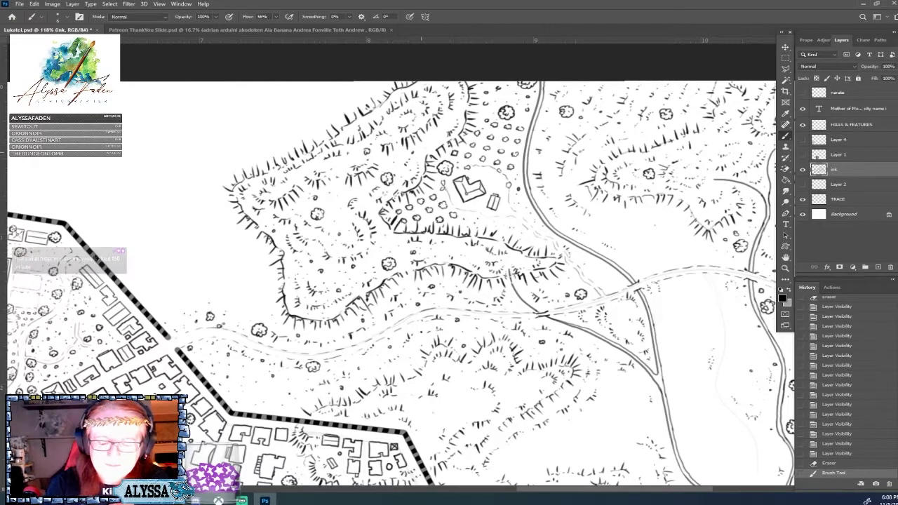
pyautogui.click(417, 143)
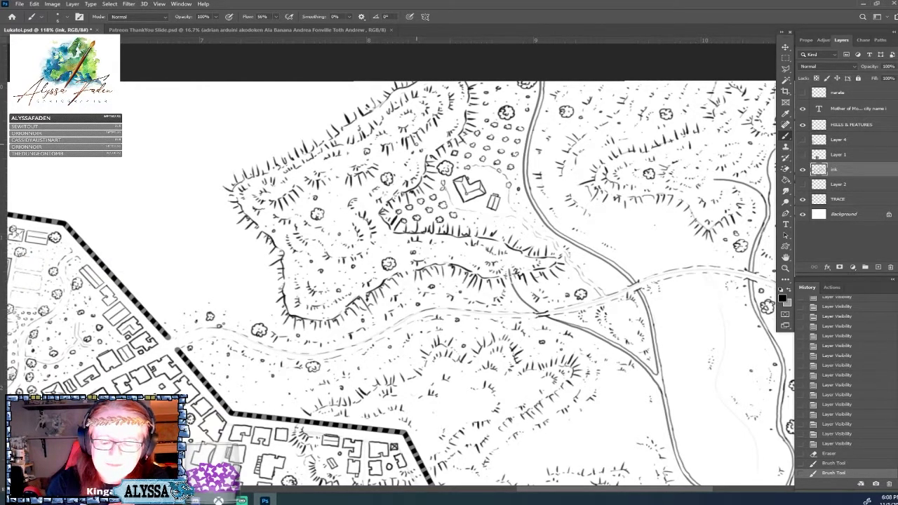
pyautogui.click(417, 144)
pyautogui.click(425, 142)
pyautogui.click(428, 137)
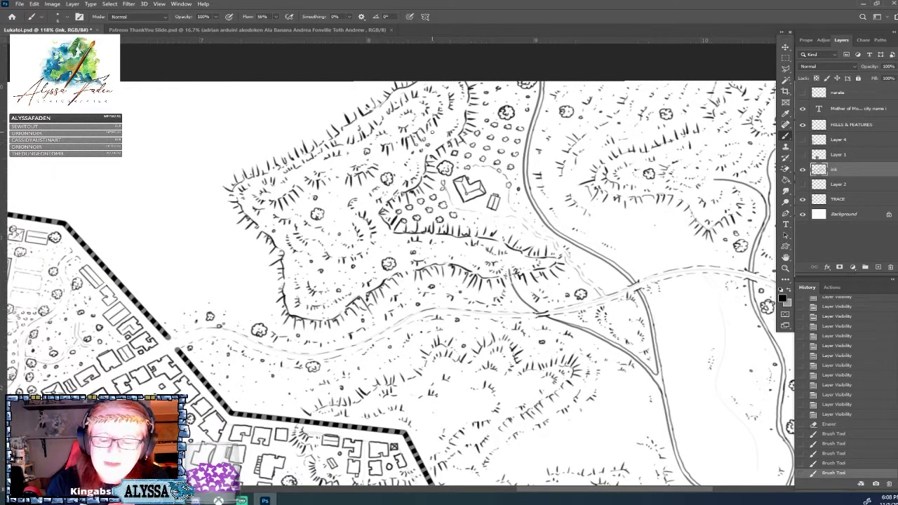
pyautogui.click(431, 134)
pyautogui.click(435, 138)
pyautogui.click(439, 130)
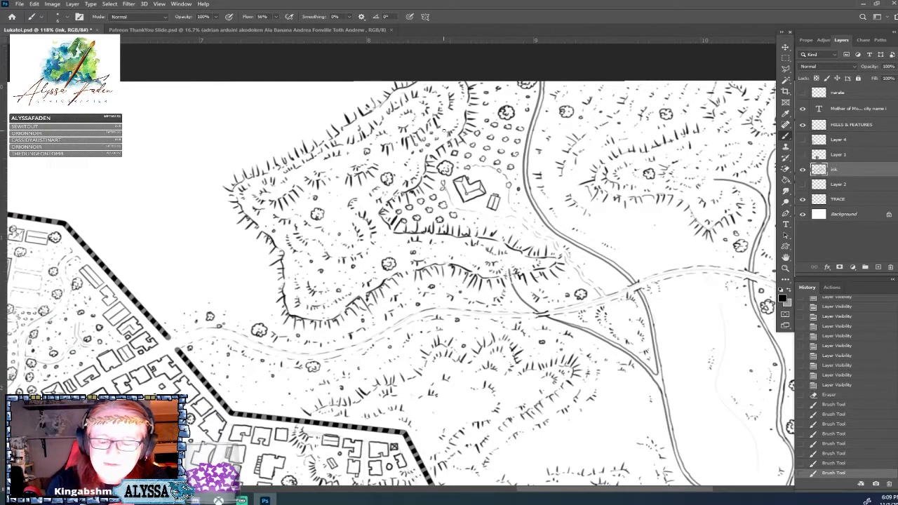
pyautogui.click(444, 132)
pyautogui.moveTo(453, 128); pyautogui.dragTo(450, 127)
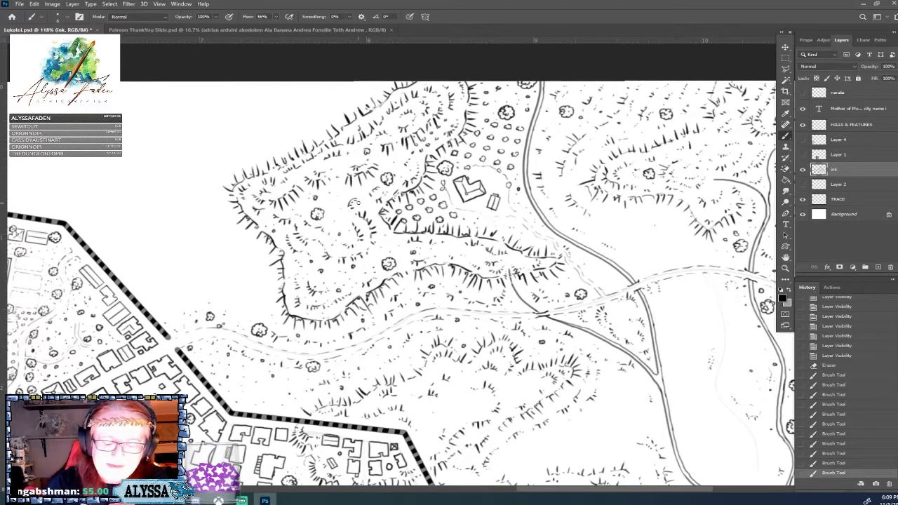
# Ink small bushes on the slope west of the farmstead orchard and rows of small round plants below its southern ledge
pyautogui.moveTo(359, 202)
pyautogui.mouseDown()
pyautogui.moveTo(370, 208)
pyautogui.moveTo(354, 191)
pyautogui.mouseUp()
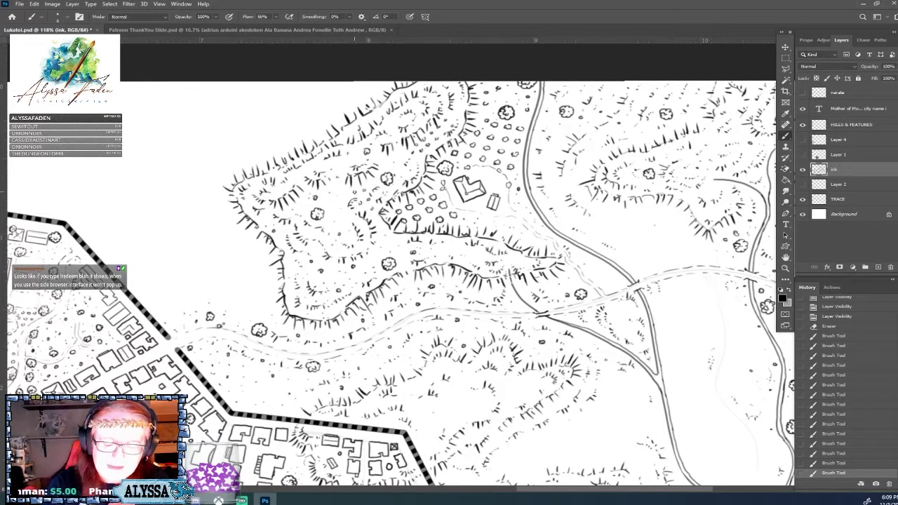
pyautogui.click(356, 190)
pyautogui.click(369, 184)
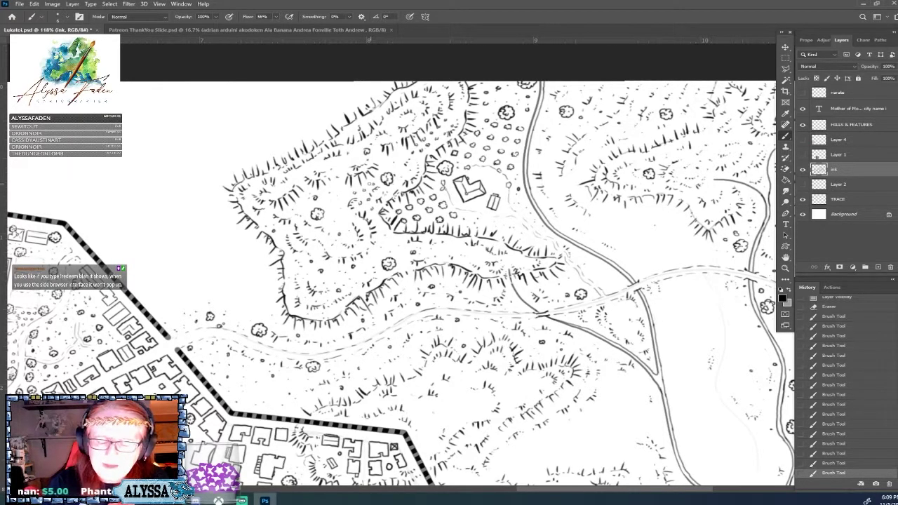
pyautogui.click(345, 194)
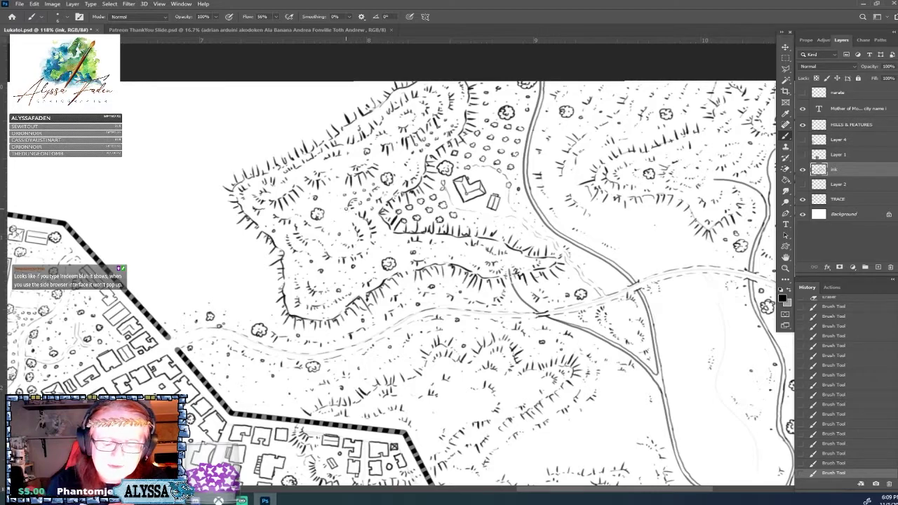
pyautogui.click(347, 210)
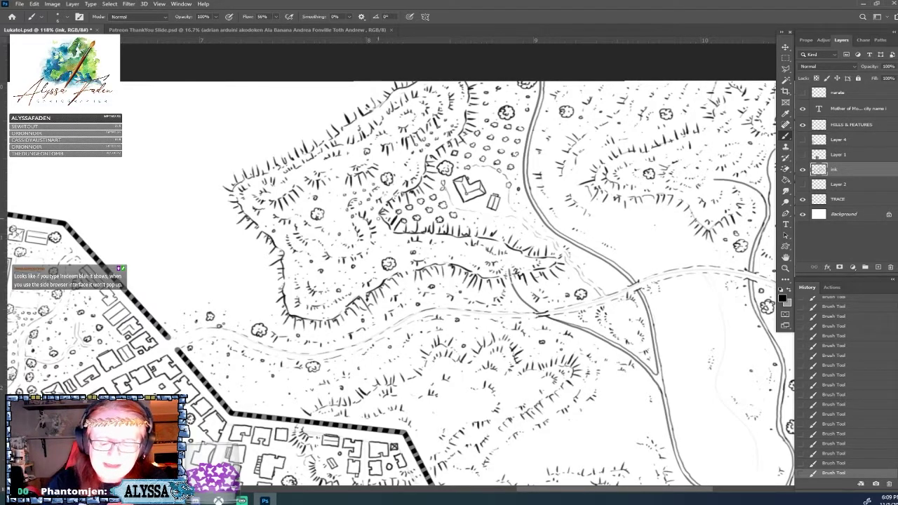
pyautogui.click(377, 217)
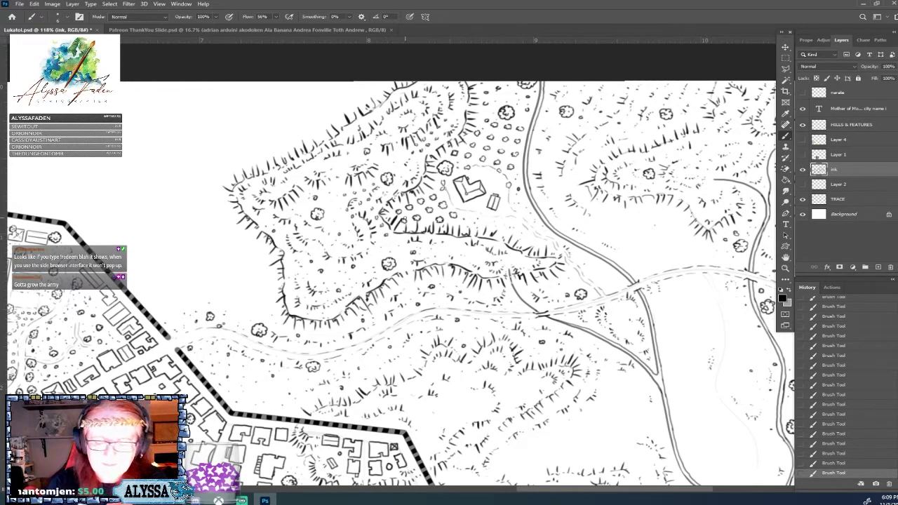
pyautogui.moveTo(405, 218); pyautogui.dragTo(435, 242)
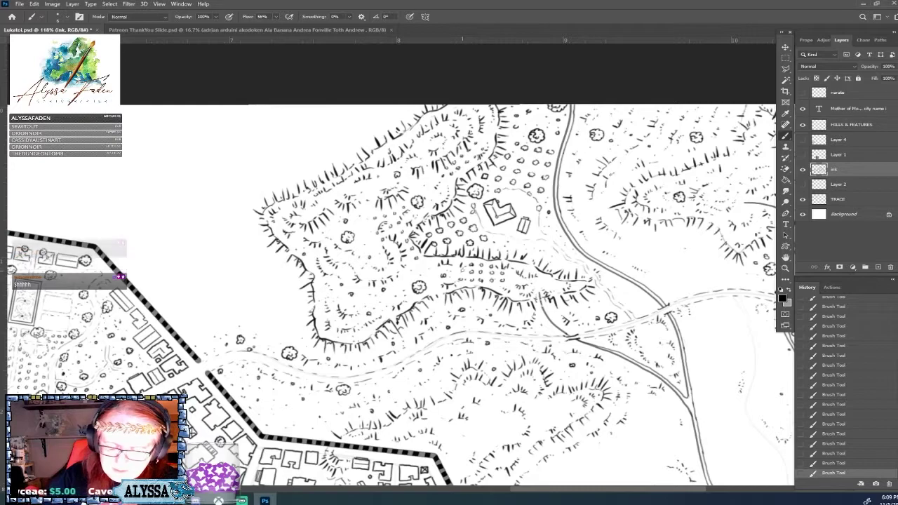
# Ink an orchard of rounded trees below the hill east of the farmstead's river, with a small rectangular building at its northeastern corner
pyautogui.moveTo(532, 234); pyautogui.dragTo(389, 228)
pyautogui.scroll(-2, 445, 222)
pyautogui.scroll(1, 445, 222)
pyautogui.scroll(1, 421, 294)
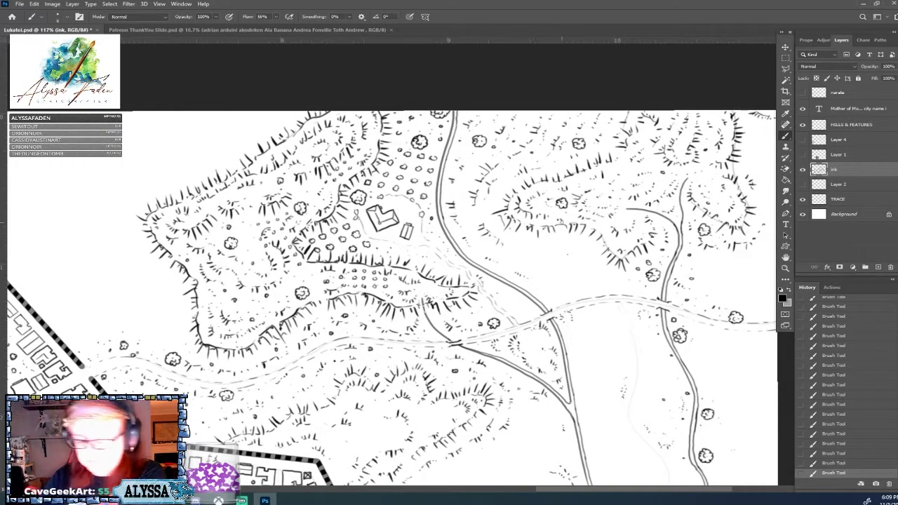
pyautogui.hscroll(2, 523, 220)
pyautogui.scroll(1, 523, 220)
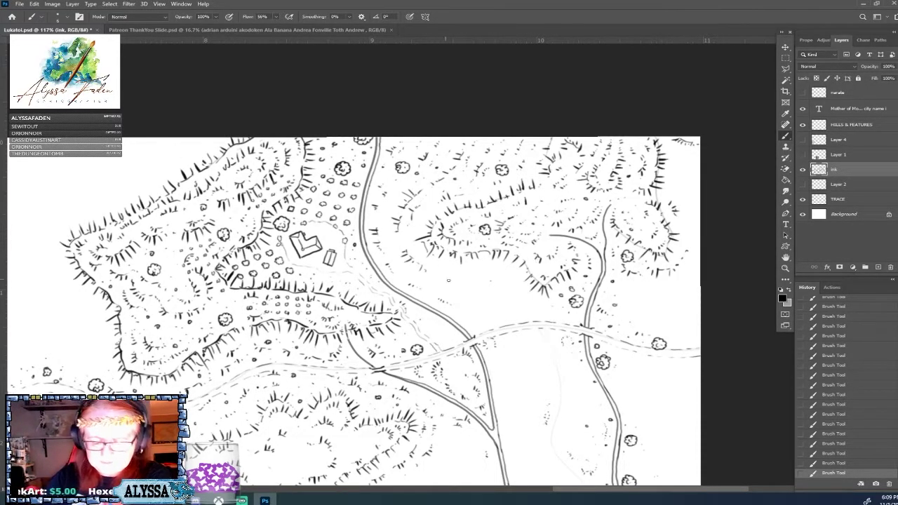
pyautogui.hscroll(-1, 466, 276)
pyautogui.scroll(-1, 466, 276)
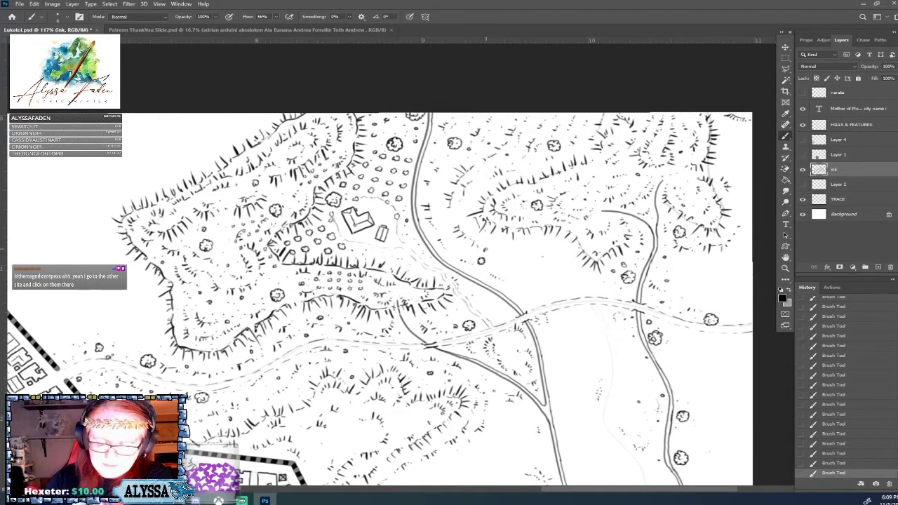
pyautogui.moveTo(486, 247)
pyautogui.mouseDown()
pyautogui.moveTo(501, 253)
pyautogui.moveTo(495, 277)
pyautogui.moveTo(506, 237)
pyautogui.moveTo(507, 272)
pyautogui.moveTo(522, 243)
pyautogui.mouseUp()
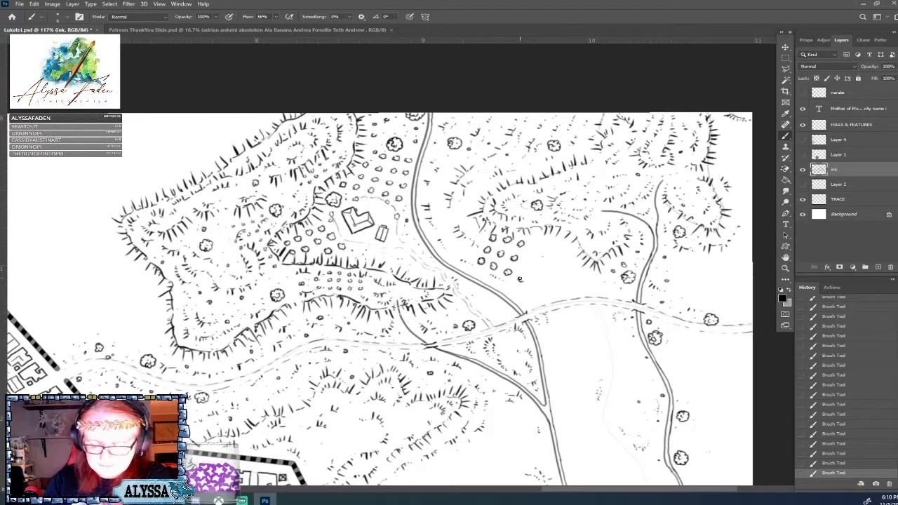
pyautogui.moveTo(520, 278); pyautogui.dragTo(537, 249)
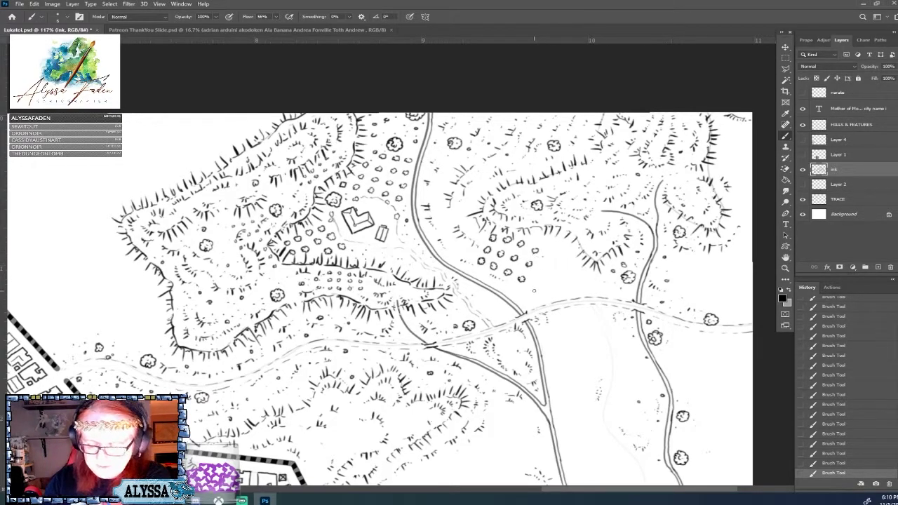
pyautogui.moveTo(537, 285); pyautogui.dragTo(552, 255)
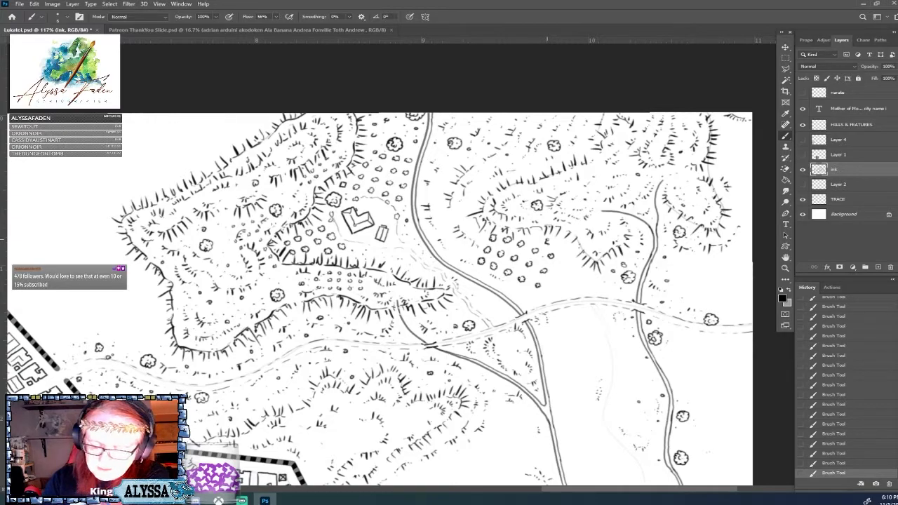
pyautogui.moveTo(546, 239); pyautogui.dragTo(553, 242)
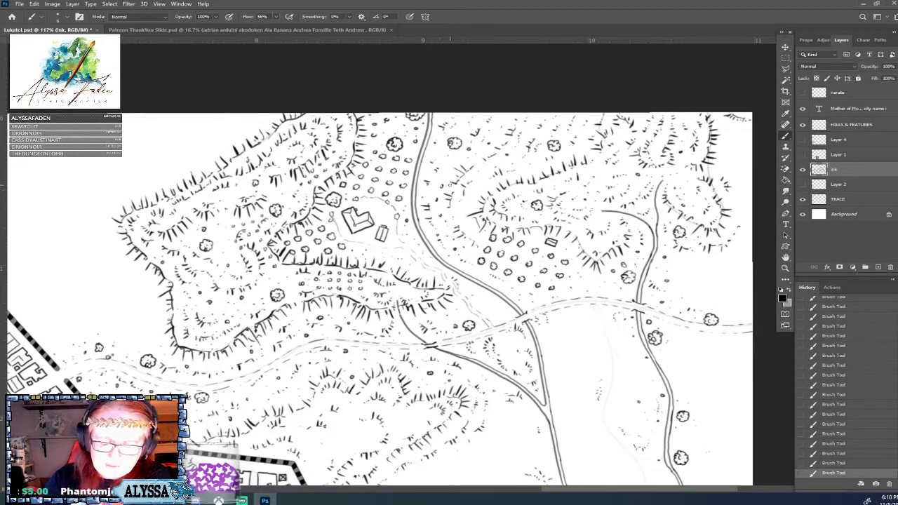
# Add ground marks around the hill north of the new orchard and ink a farmhouse near the map's eastern edge
pyautogui.click(446, 158)
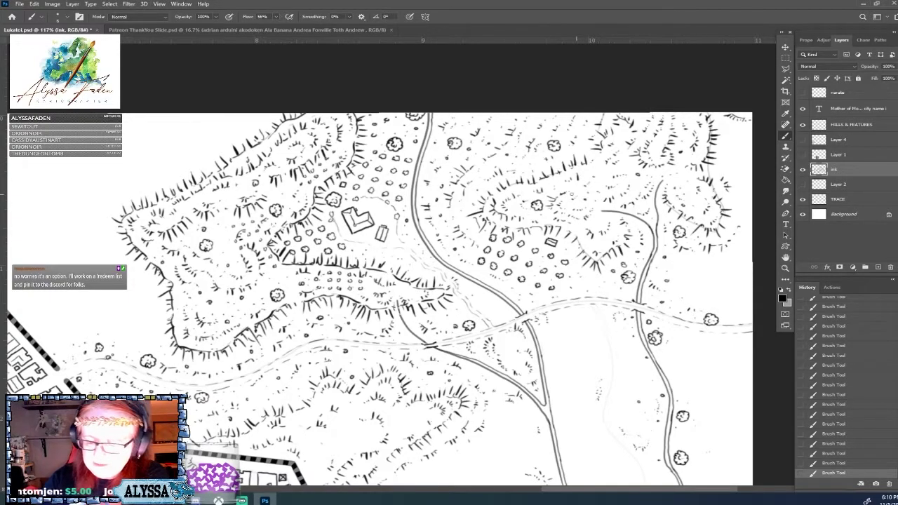
pyautogui.moveTo(586, 169)
pyautogui.mouseDown()
pyautogui.moveTo(440, 144)
pyautogui.moveTo(433, 152)
pyautogui.mouseUp()
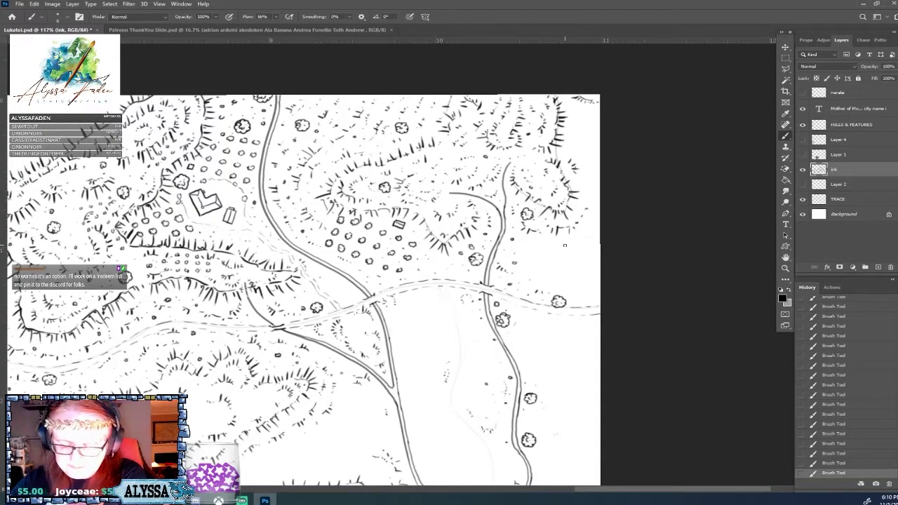
pyautogui.moveTo(565, 243)
pyautogui.mouseDown()
pyautogui.moveTo(586, 244)
pyautogui.moveTo(582, 236)
pyautogui.moveTo(567, 249)
pyautogui.mouseUp()
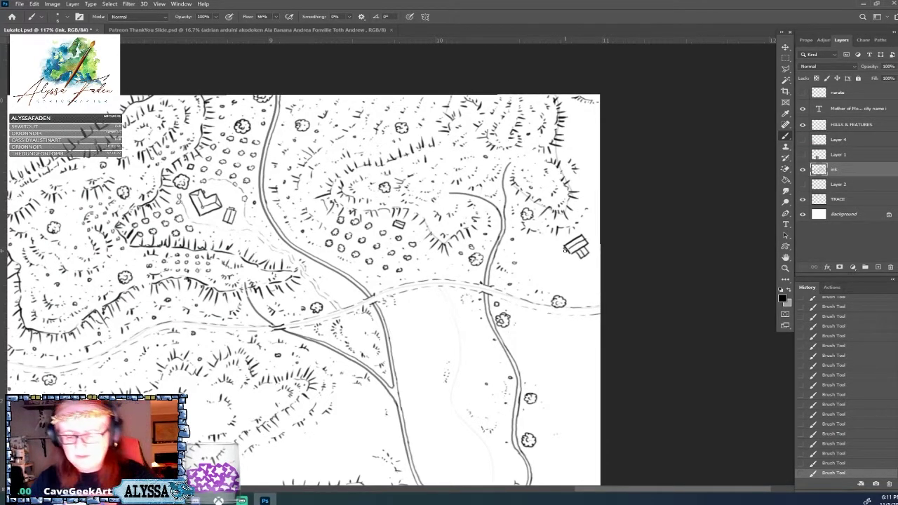
# Ink orchard trees around the eastern-edge farmhouse and a short track leading south to the dashed road
pyautogui.scroll(-5, 565, 250)
pyautogui.moveTo(531, 350); pyautogui.dragTo(523, 221)
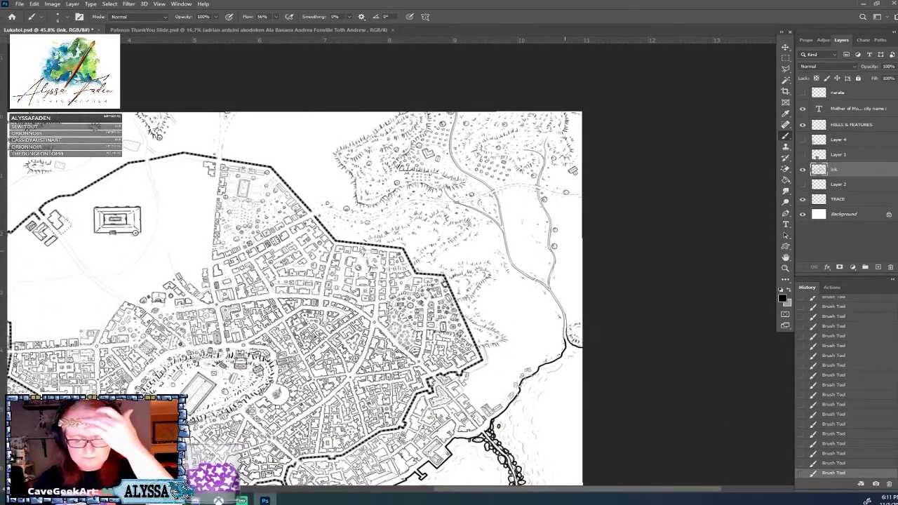
pyautogui.scroll(4, 556, 133)
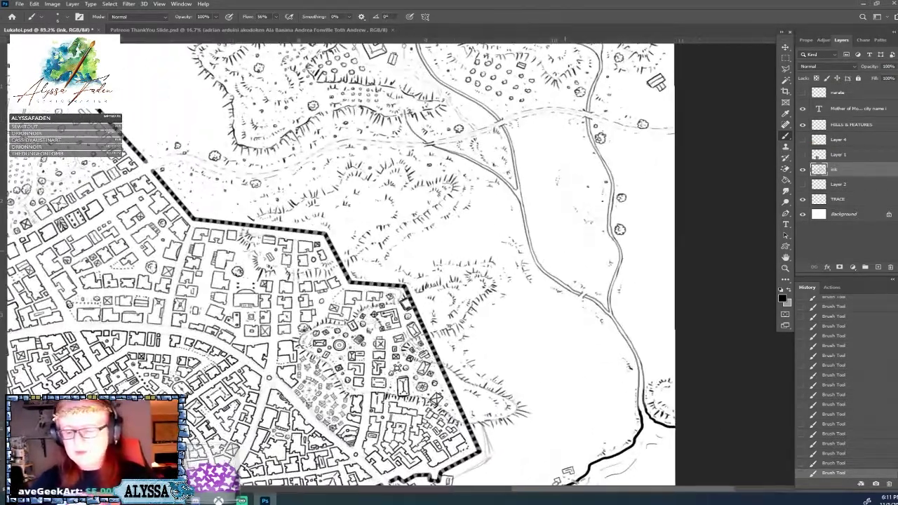
pyautogui.scroll(2, 565, 210)
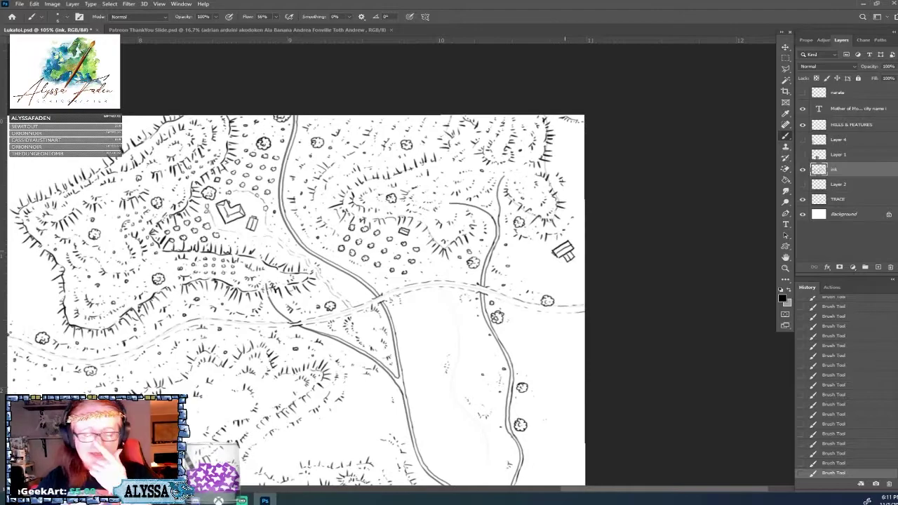
pyautogui.scroll(1, 500, 315)
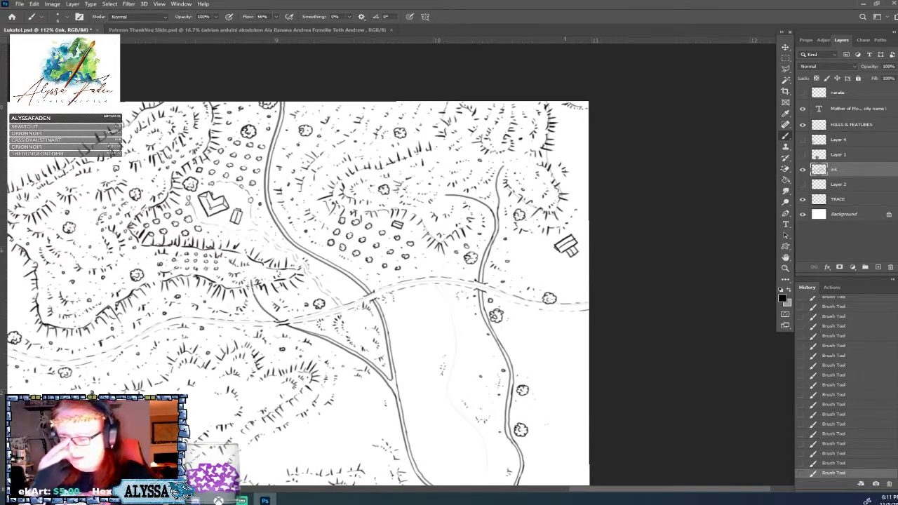
pyautogui.hscroll(2, 565, 295)
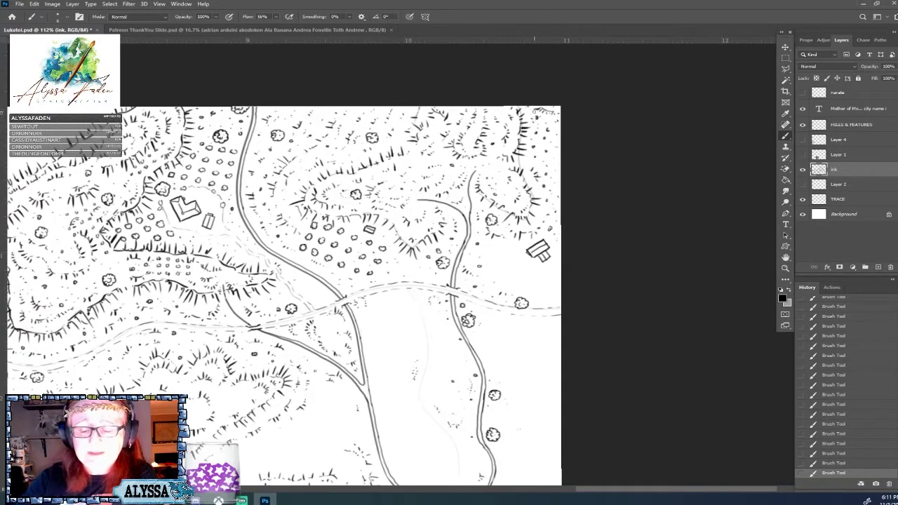
pyautogui.scroll(-3, 534, 111)
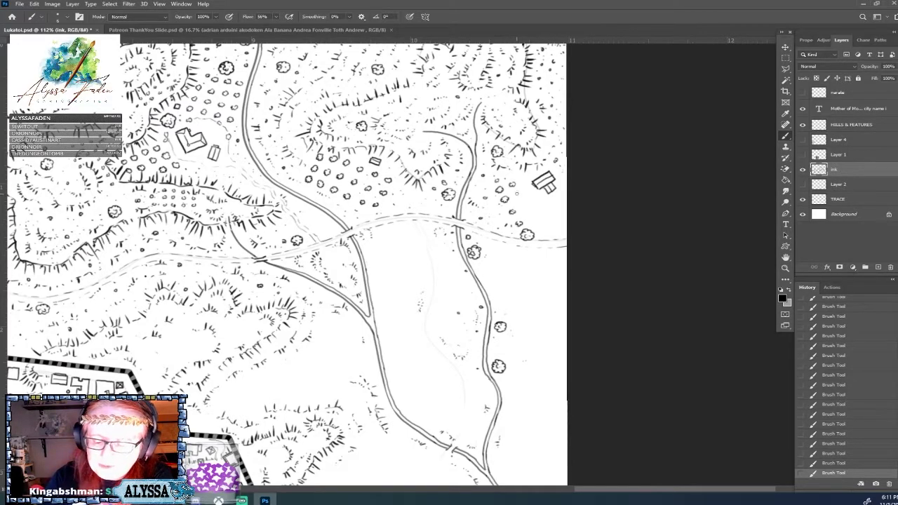
pyautogui.click(525, 206)
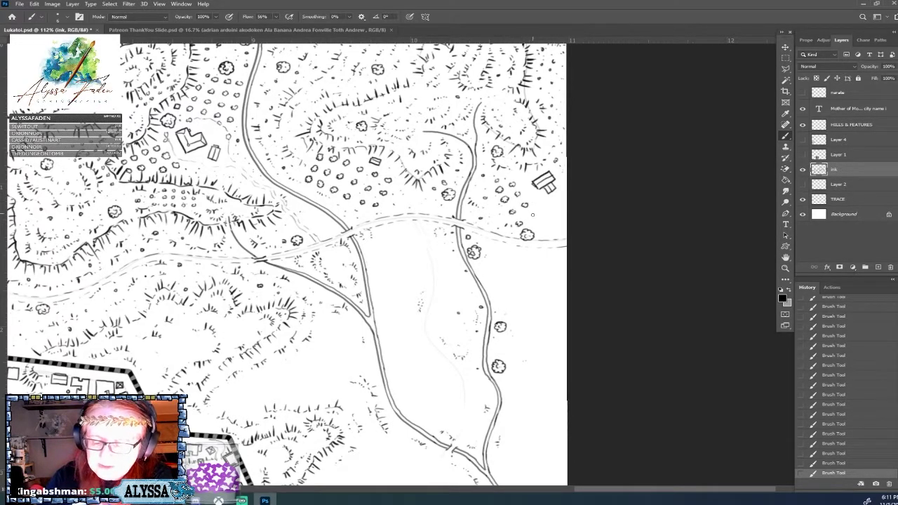
pyautogui.click(531, 216)
pyautogui.moveTo(539, 228); pyautogui.dragTo(546, 212)
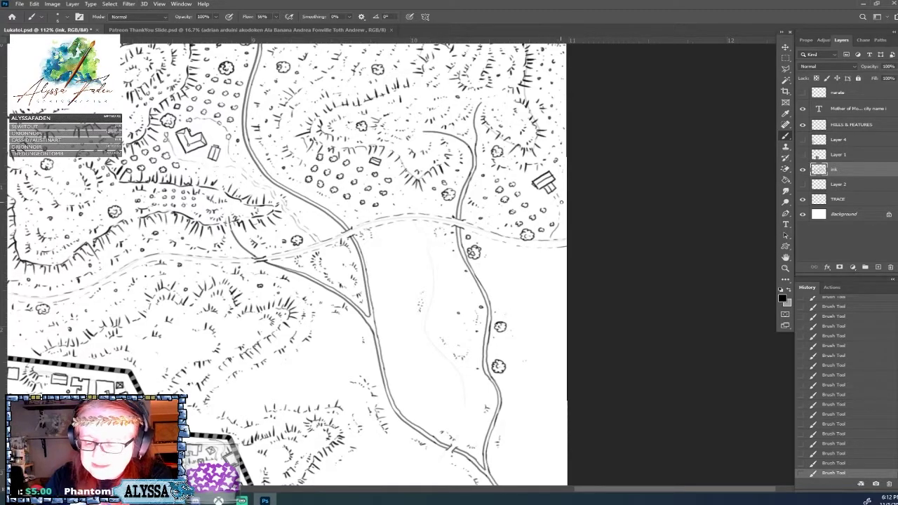
pyautogui.moveTo(555, 236); pyautogui.dragTo(553, 243)
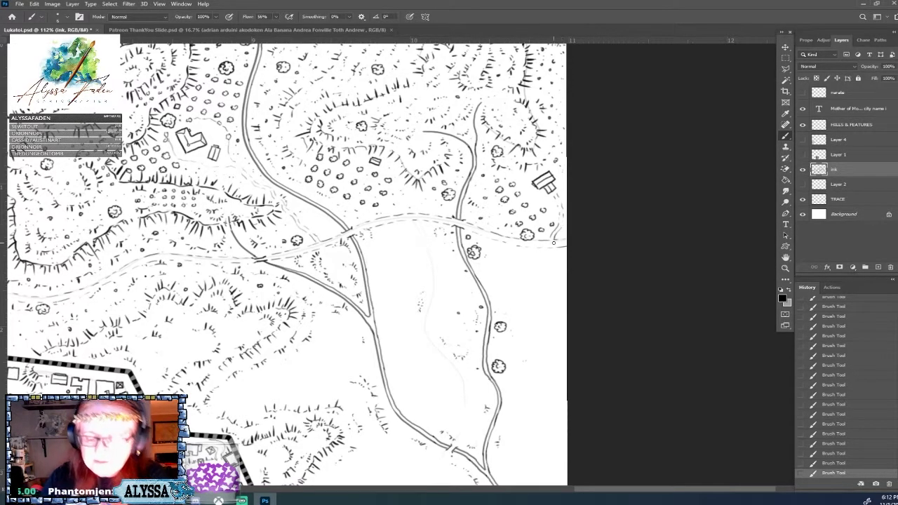
pyautogui.scroll(-3, 554, 243)
pyautogui.scroll(3, 554, 243)
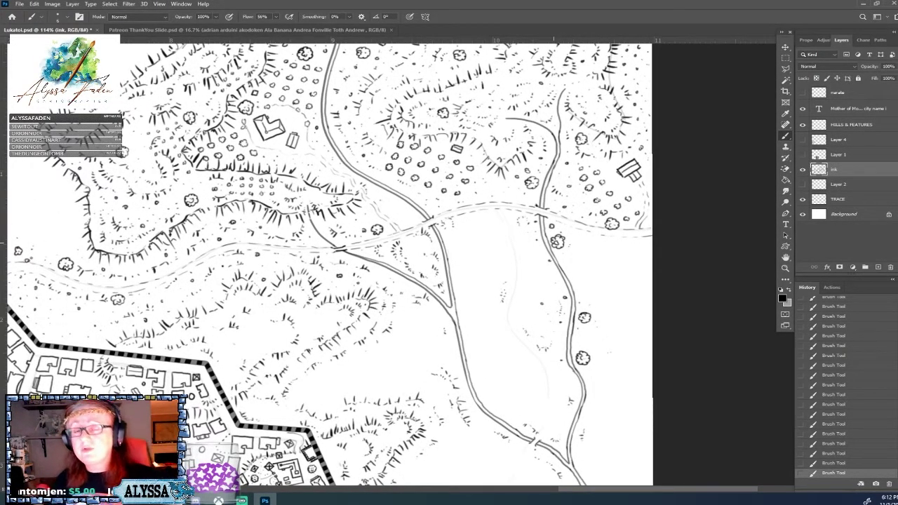
pyautogui.scroll(1, 554, 302)
pyautogui.scroll(-3, 333, 265)
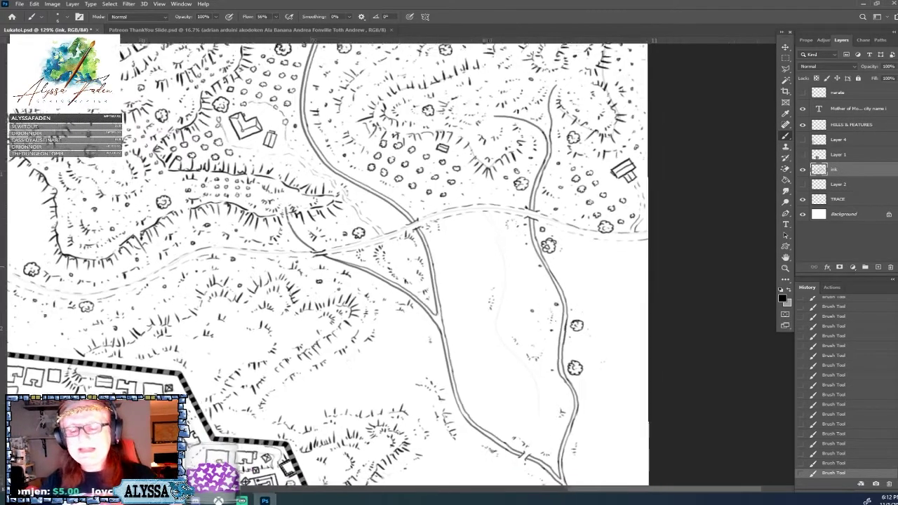
# Erase a few stray hill marks on the HILLS & FEATURES layer, at the small hill southeast of the orchard
pyautogui.scroll(4, 333, 264)
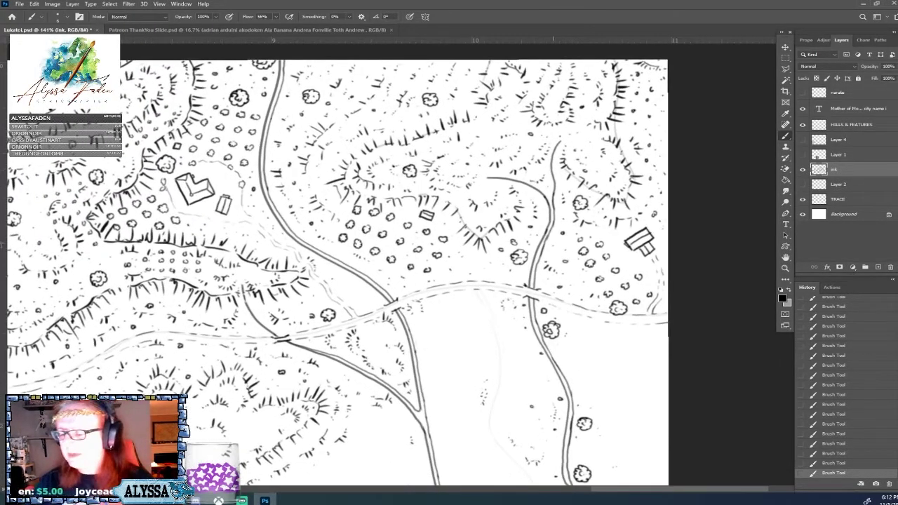
pyautogui.click(861, 125)
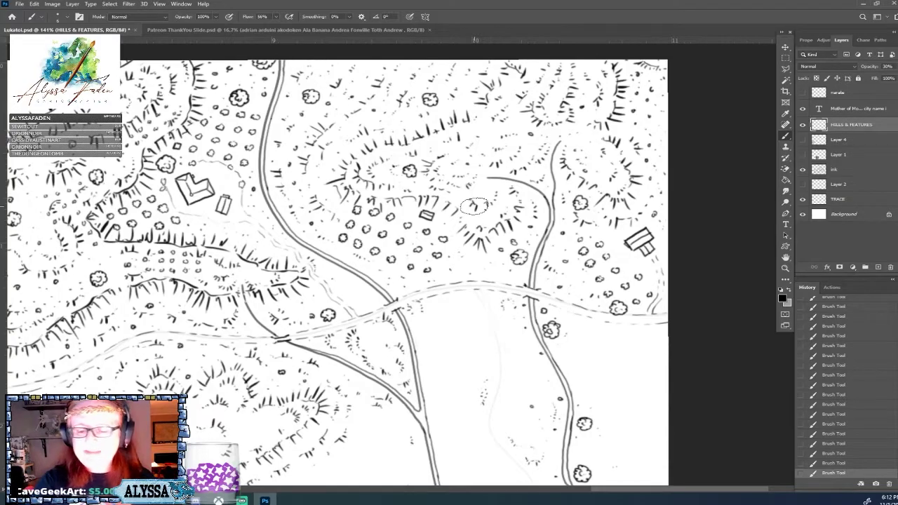
pyautogui.scroll(-4, 572, 269)
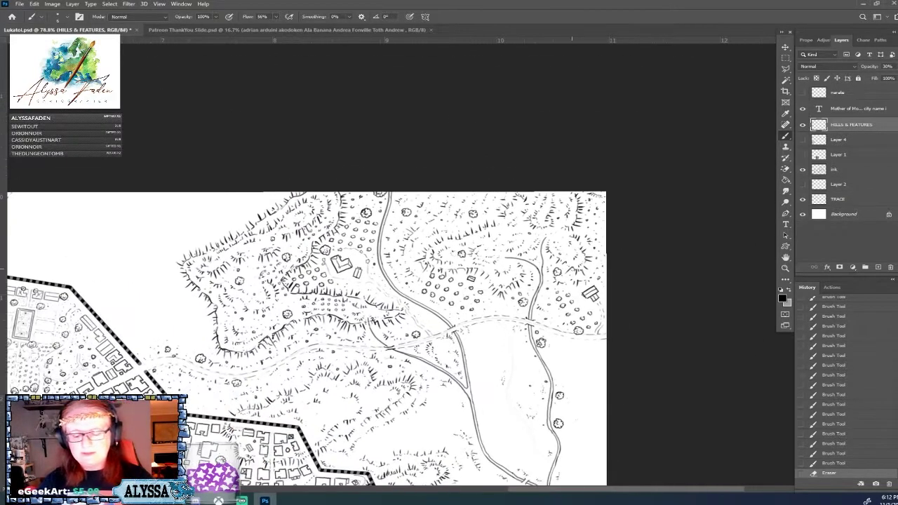
pyautogui.scroll(2, 488, 404)
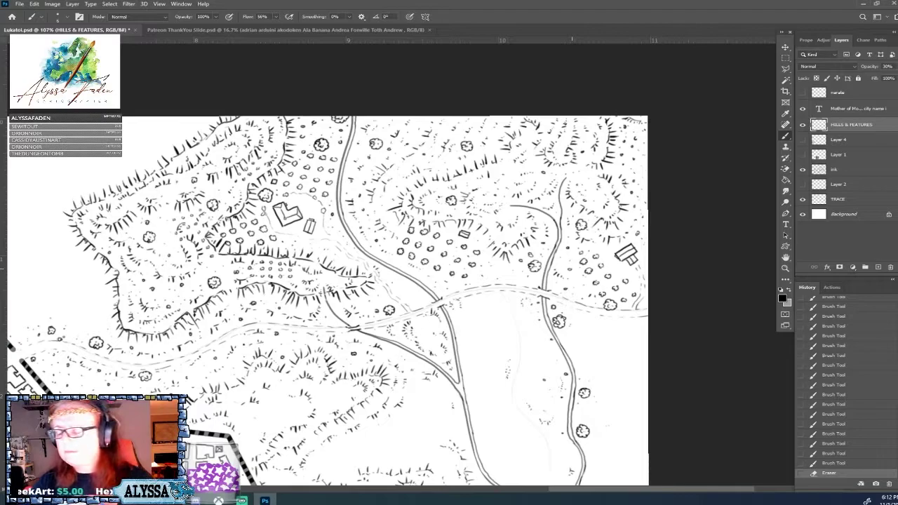
# Brush short ground marks on the ink layer around the small hill, from the orchard's northeast edge towards the curved stream branch
pyautogui.click(835, 172)
pyautogui.click(491, 219)
pyautogui.click(495, 219)
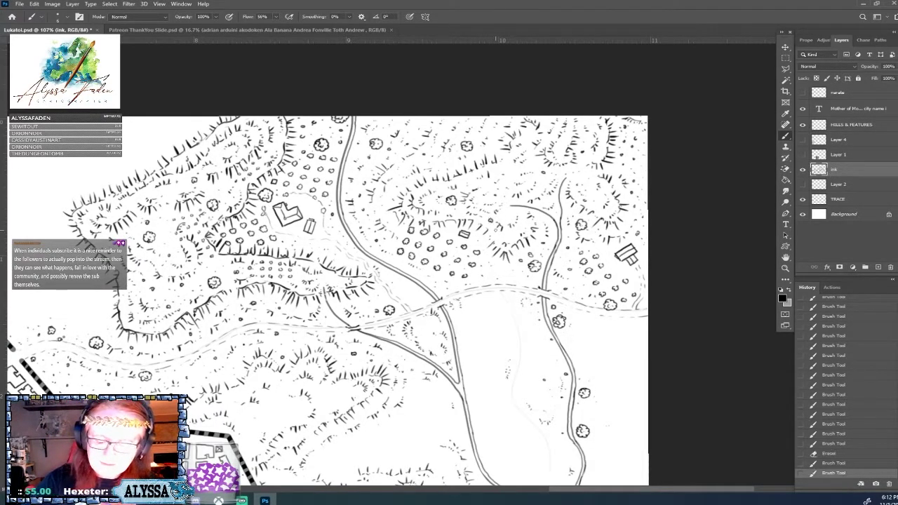
pyautogui.click(499, 219)
pyautogui.click(501, 219)
pyautogui.click(505, 220)
pyautogui.click(509, 219)
pyautogui.click(512, 218)
pyautogui.click(515, 215)
pyautogui.click(519, 210)
pyautogui.click(522, 204)
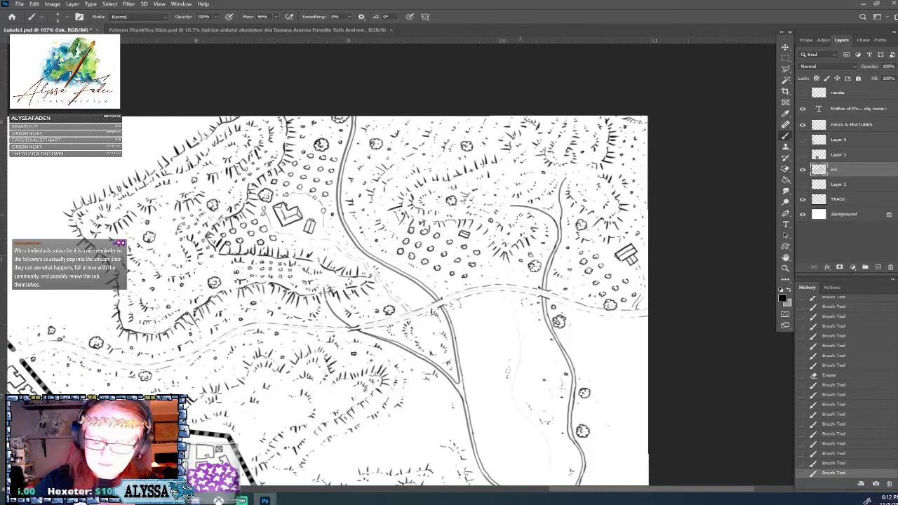
pyautogui.click(524, 196)
pyautogui.click(526, 188)
pyautogui.click(528, 188)
pyautogui.click(530, 189)
pyautogui.click(534, 190)
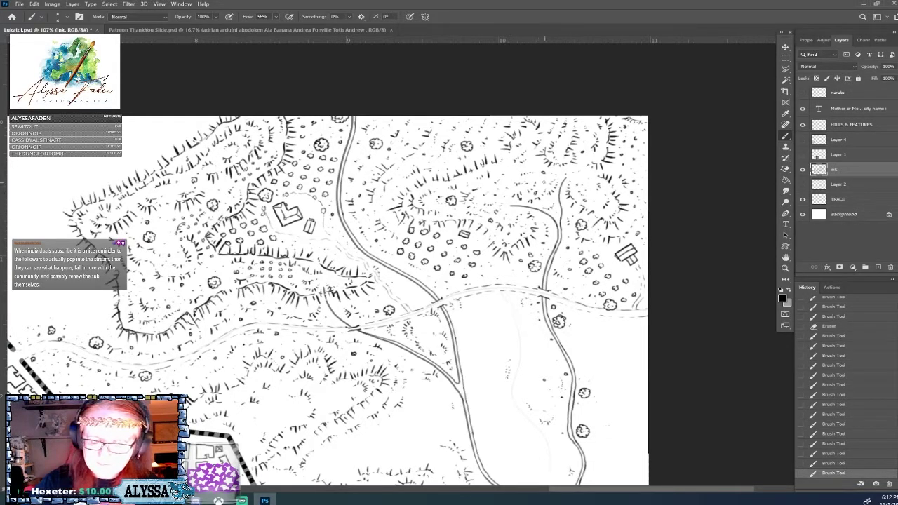
pyautogui.click(538, 191)
pyautogui.click(540, 194)
pyautogui.click(543, 196)
pyautogui.click(547, 198)
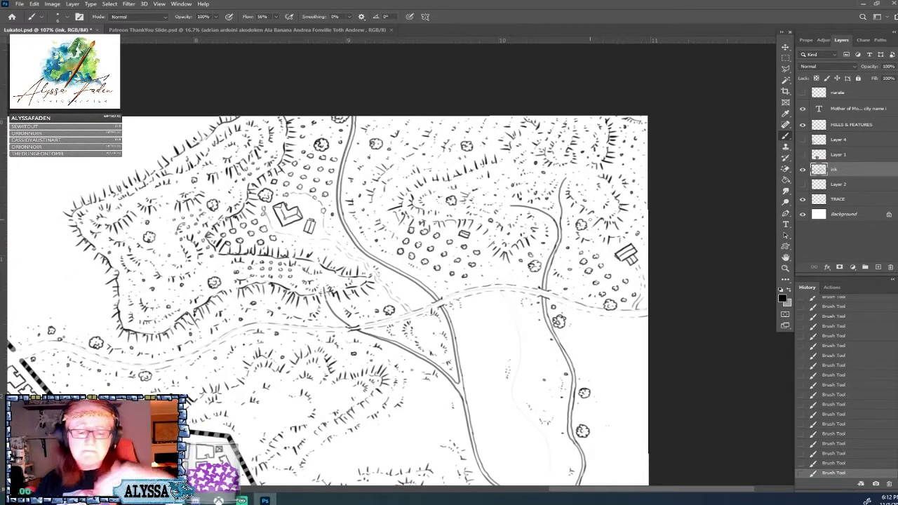
# Ink a double dashed path along the faint traced curve, from the main road south between the two streams to the bridge
pyautogui.scroll(-1, 447, 236)
pyautogui.scroll(2, 314, 176)
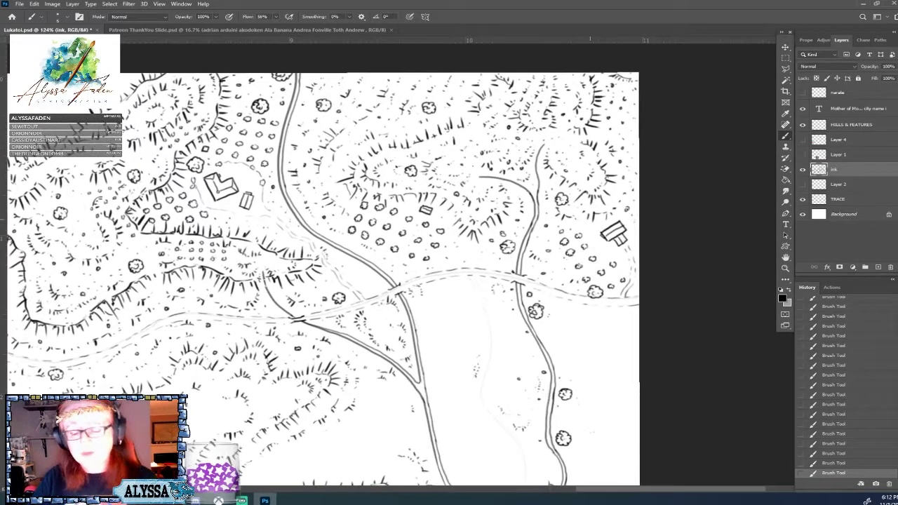
pyautogui.scroll(-3, 314, 281)
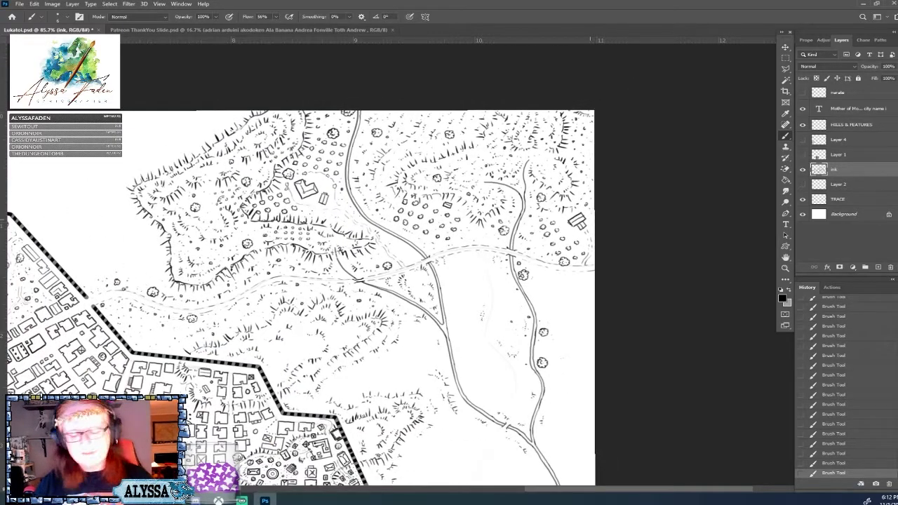
pyautogui.moveTo(501, 331); pyautogui.dragTo(477, 256)
pyautogui.scroll(1, 477, 256)
pyautogui.scroll(1, 465, 196)
pyautogui.moveTo(465, 196); pyautogui.dragTo(456, 233)
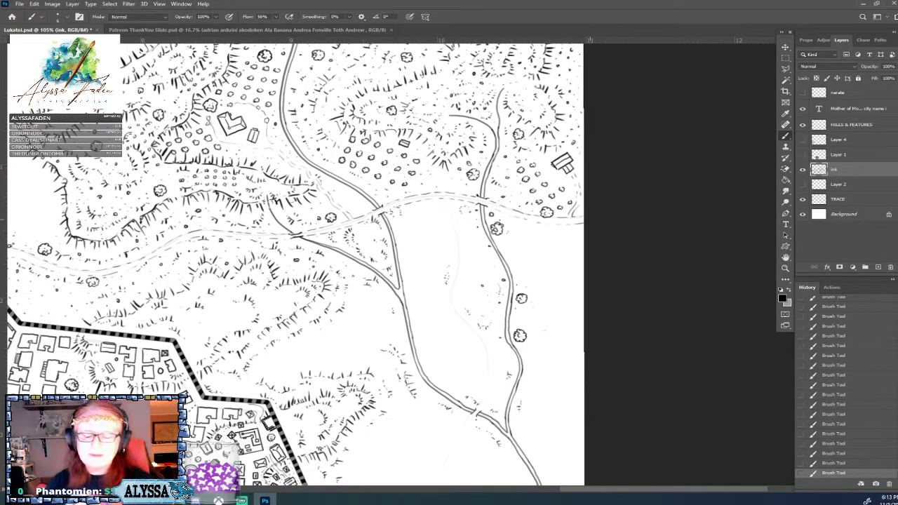
pyautogui.scroll(3, 510, 359)
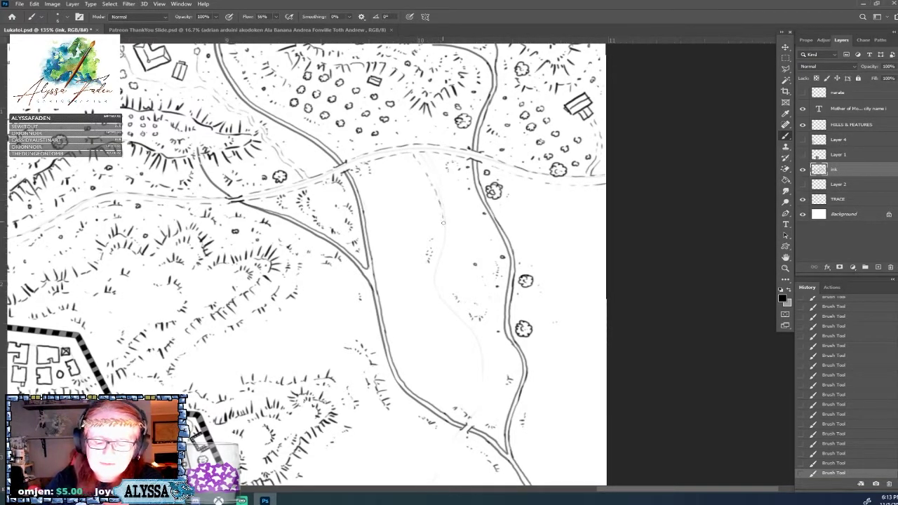
pyautogui.moveTo(443, 230)
pyautogui.mouseDown()
pyautogui.moveTo(433, 287)
pyautogui.moveTo(440, 301)
pyautogui.mouseUp()
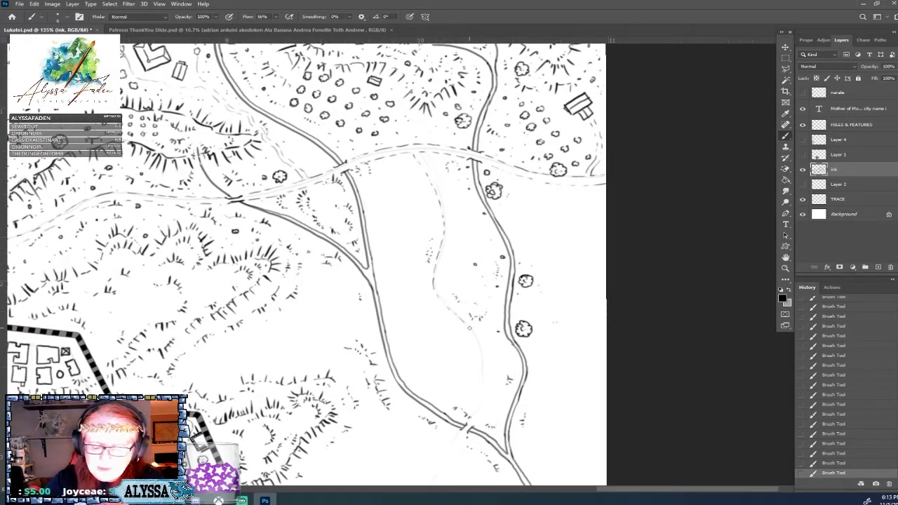
pyautogui.moveTo(470, 328); pyautogui.dragTo(485, 365)
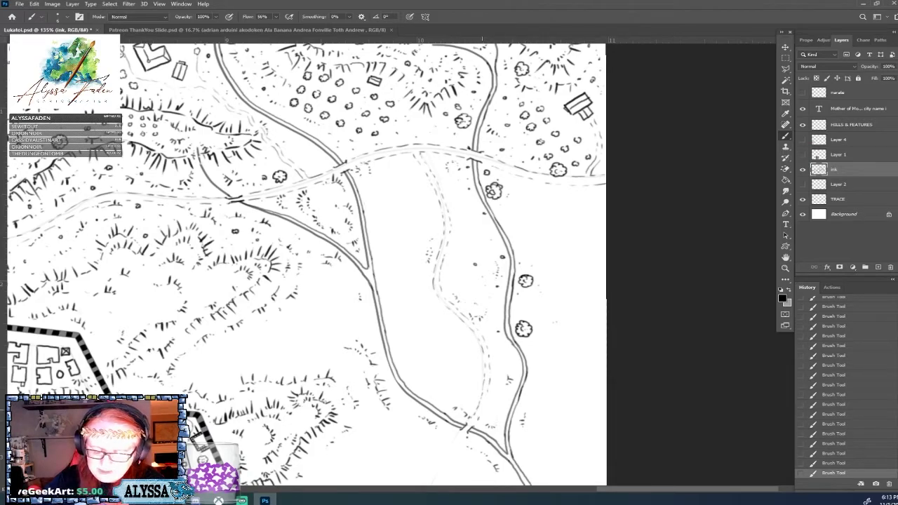
# Ink an L-shaped farmhouse with a shed and tree west of the dashed path, plus a small bush where the path meets the road
pyautogui.moveTo(59, 140)
pyautogui.mouseDown()
pyautogui.moveTo(84, 153)
pyautogui.moveTo(123, 153)
pyautogui.mouseUp()
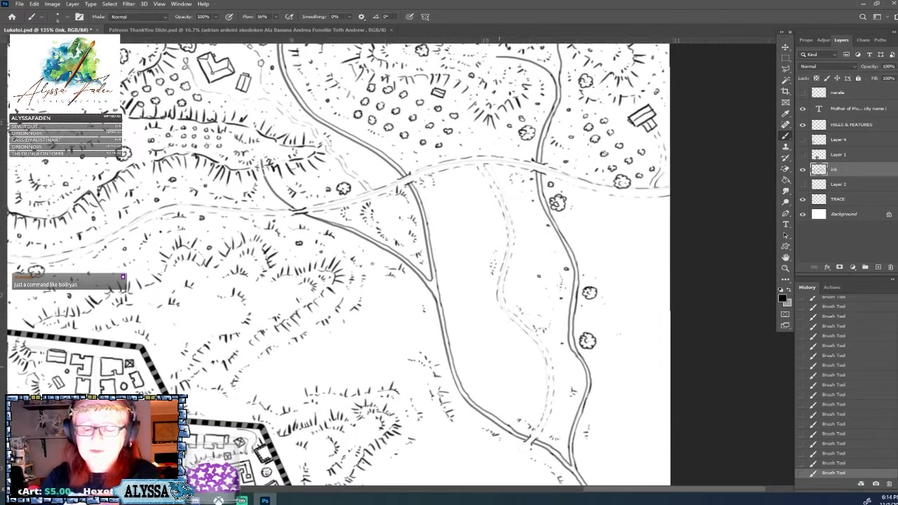
pyautogui.moveTo(492, 169); pyautogui.dragTo(493, 169)
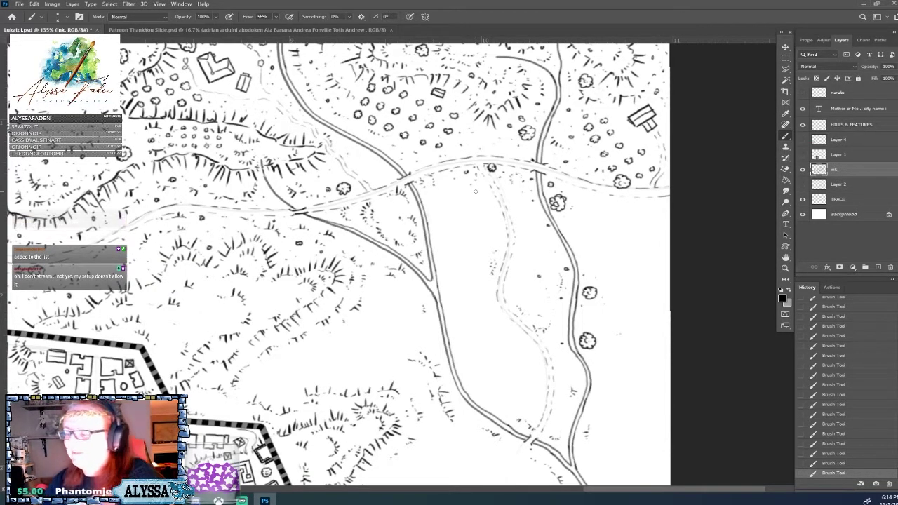
pyautogui.scroll(-2, 476, 191)
pyautogui.hscroll(3, 476, 192)
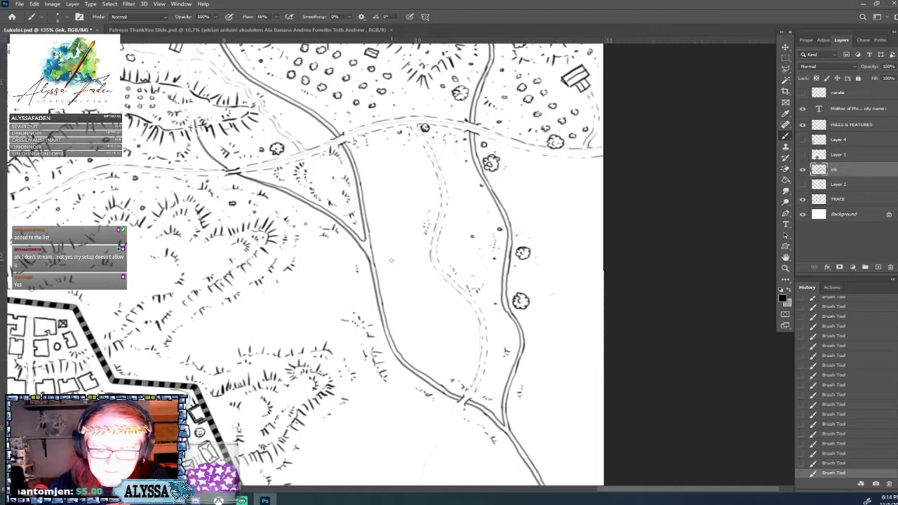
pyautogui.moveTo(391, 258)
pyautogui.mouseDown()
pyautogui.moveTo(396, 273)
pyautogui.moveTo(405, 251)
pyautogui.moveTo(403, 262)
pyautogui.mouseUp()
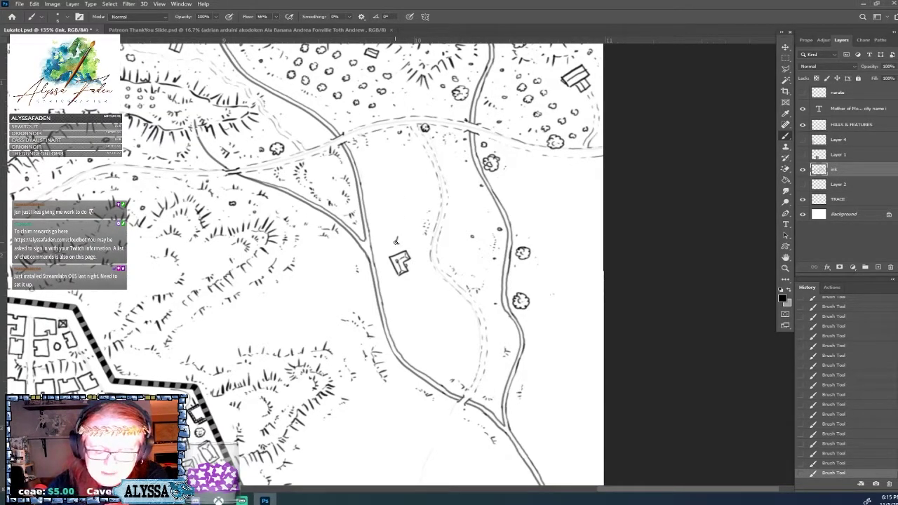
pyautogui.moveTo(399, 237)
pyautogui.mouseDown()
pyautogui.moveTo(404, 244)
pyautogui.moveTo(452, 214)
pyautogui.moveTo(463, 221)
pyautogui.moveTo(457, 216)
pyautogui.mouseUp()
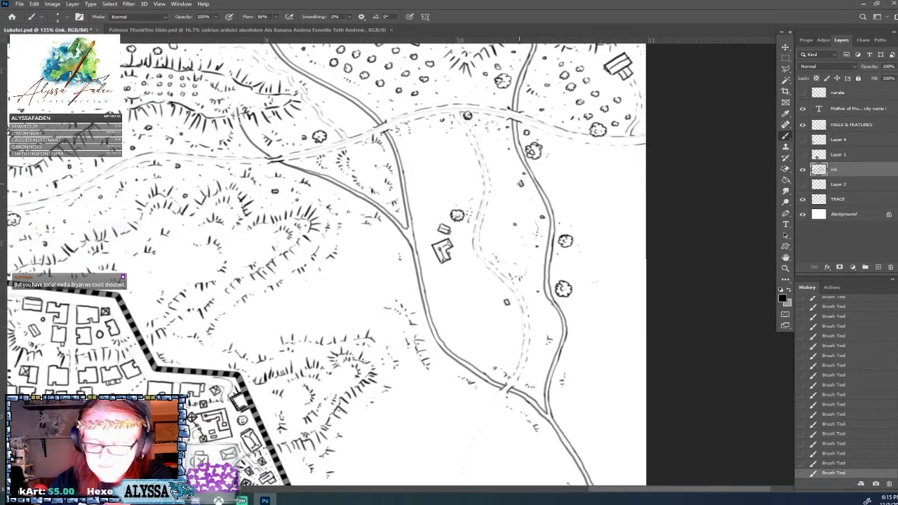
# Fill the triangle between the converging streams with short grass marks and link the farmhouse to the dashed path
pyautogui.moveTo(521, 181); pyautogui.dragTo(509, 200)
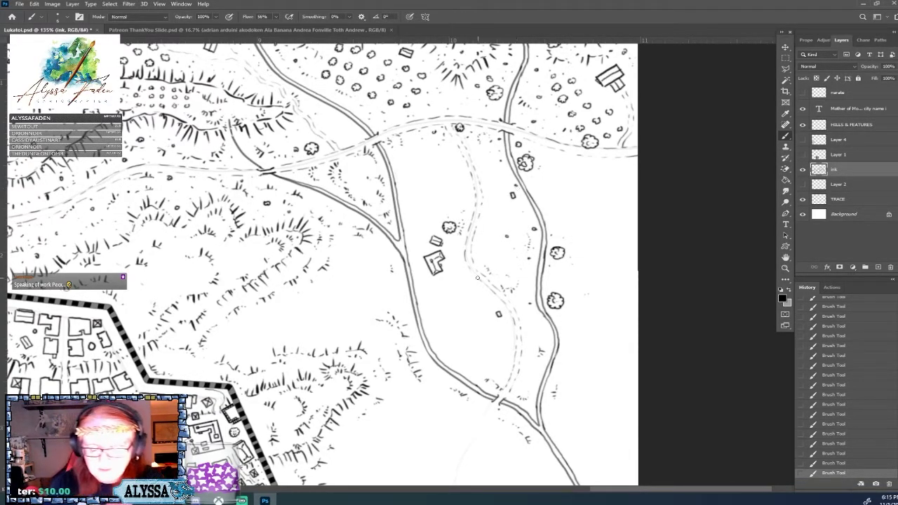
pyautogui.click(393, 236)
pyautogui.click(395, 235)
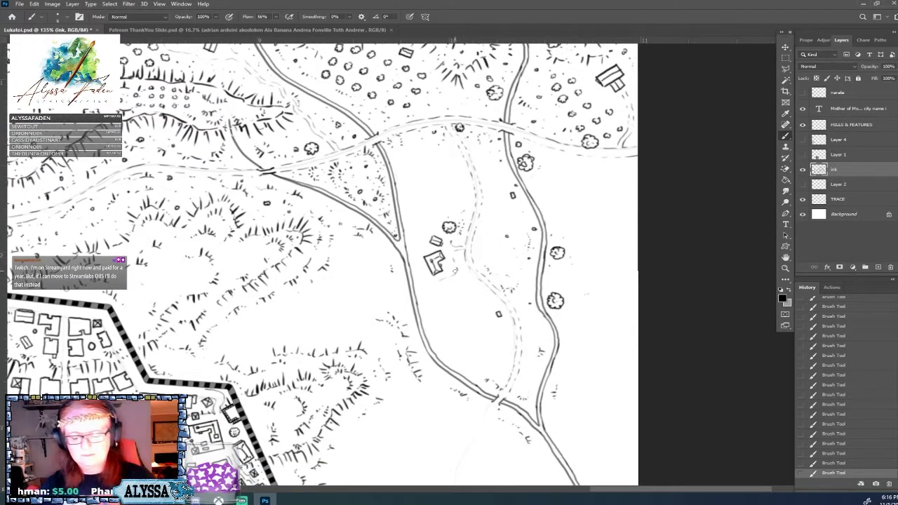
pyautogui.scroll(-10, 453, 271)
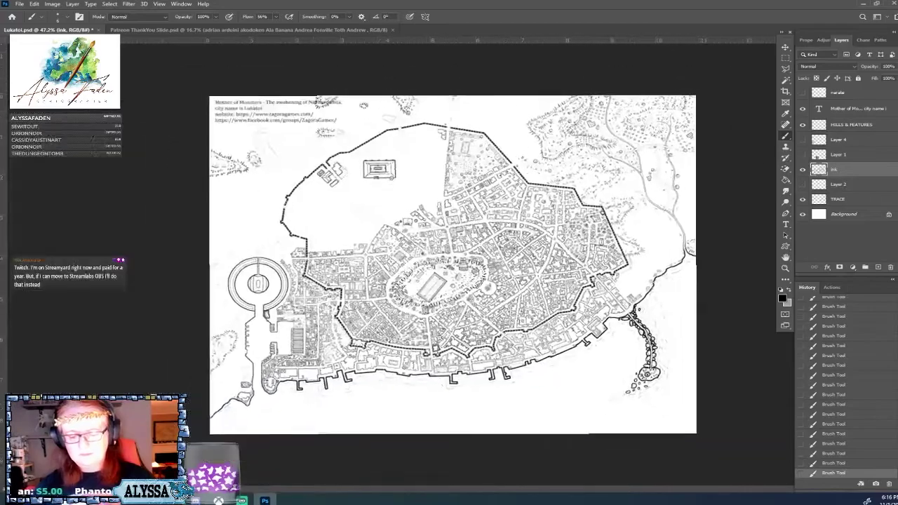
pyautogui.scroll(2, 452, 263)
pyautogui.scroll(1, 453, 266)
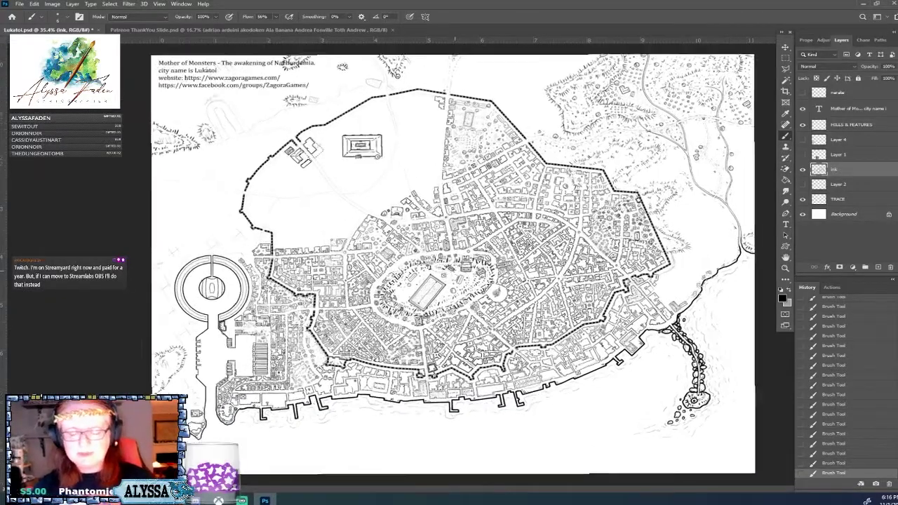
pyautogui.moveTo(298, 243); pyautogui.dragTo(765, 235)
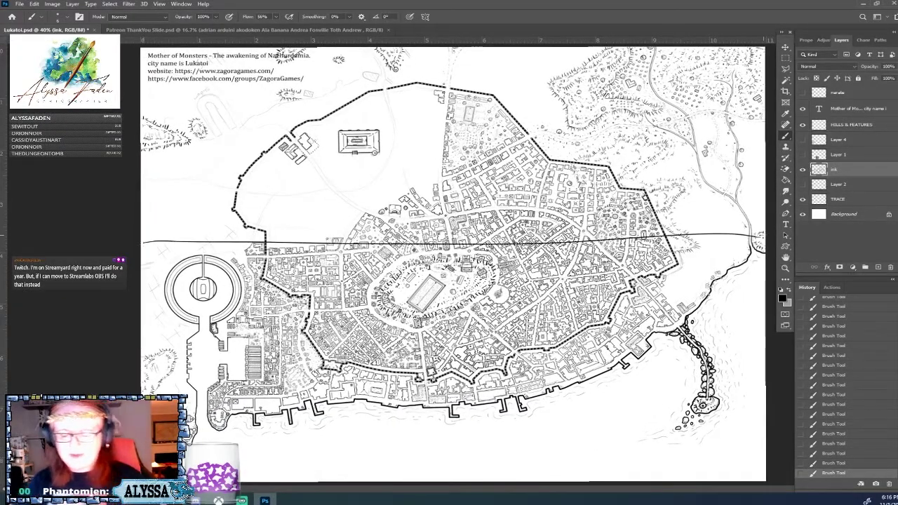
pyautogui.hotkey('ctrl', 'z')
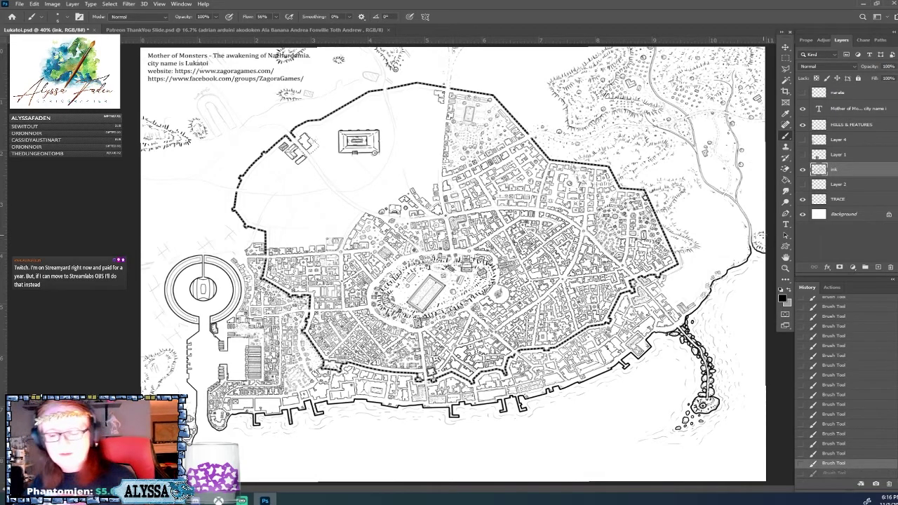
# Ink rows of small round orchard trees on both sides of the dashed path, just south of the main road
pyautogui.scroll(2, 702, 211)
pyautogui.moveTo(701, 211); pyautogui.dragTo(481, 295)
pyautogui.scroll(3, 499, 166)
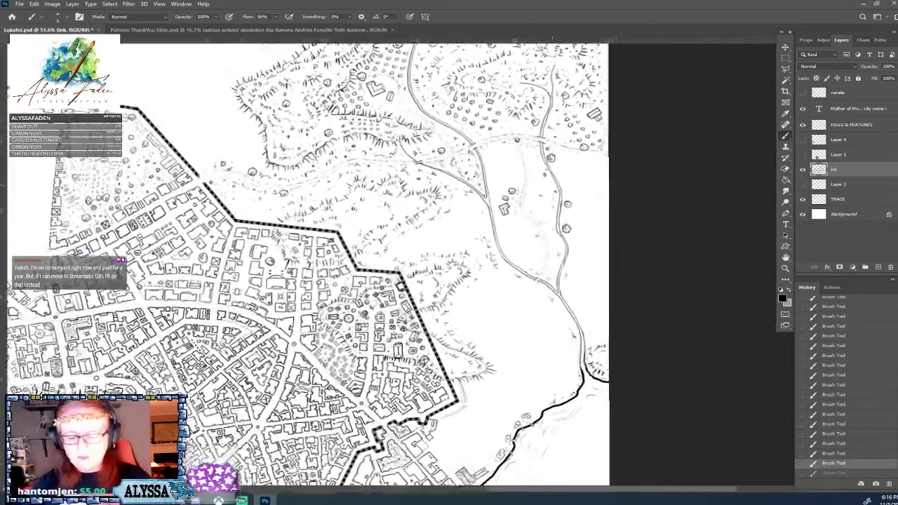
pyautogui.scroll(2, 509, 259)
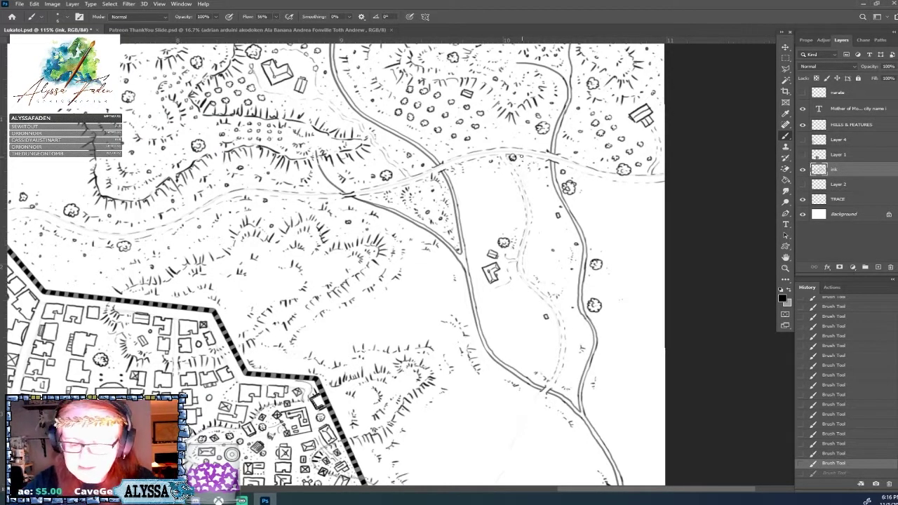
pyautogui.moveTo(494, 171); pyautogui.dragTo(492, 175)
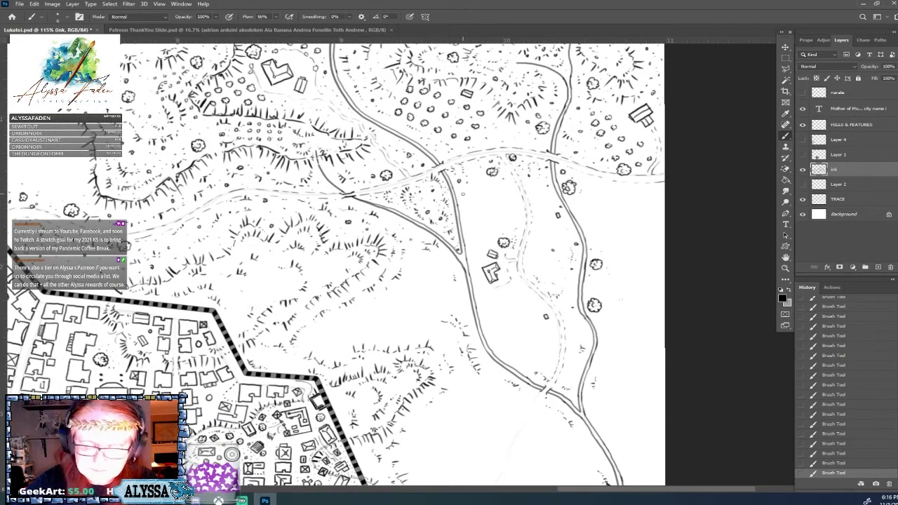
pyautogui.moveTo(472, 191); pyautogui.dragTo(472, 190)
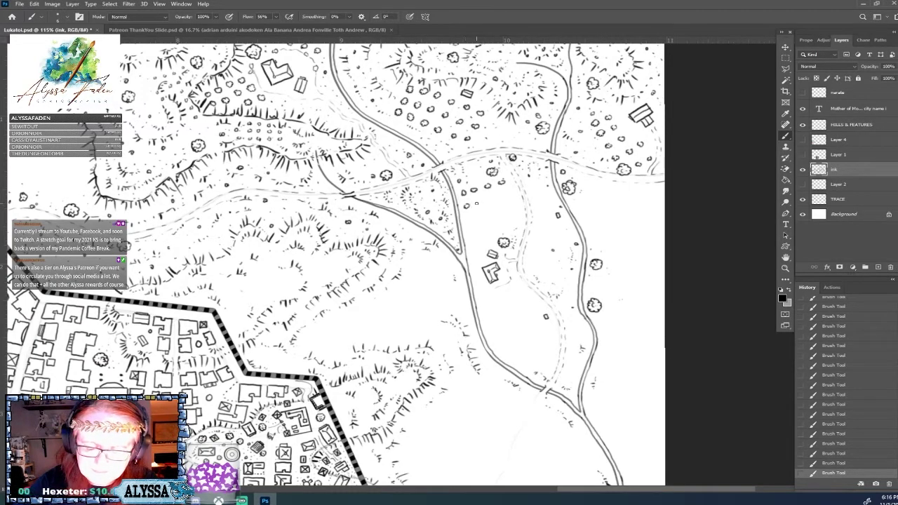
pyautogui.moveTo(478, 204); pyautogui.dragTo(477, 202)
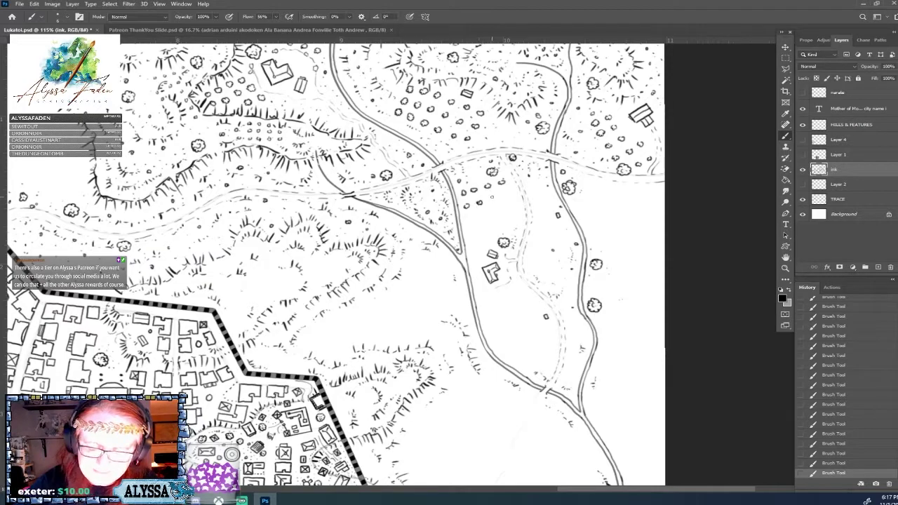
pyautogui.click(492, 198)
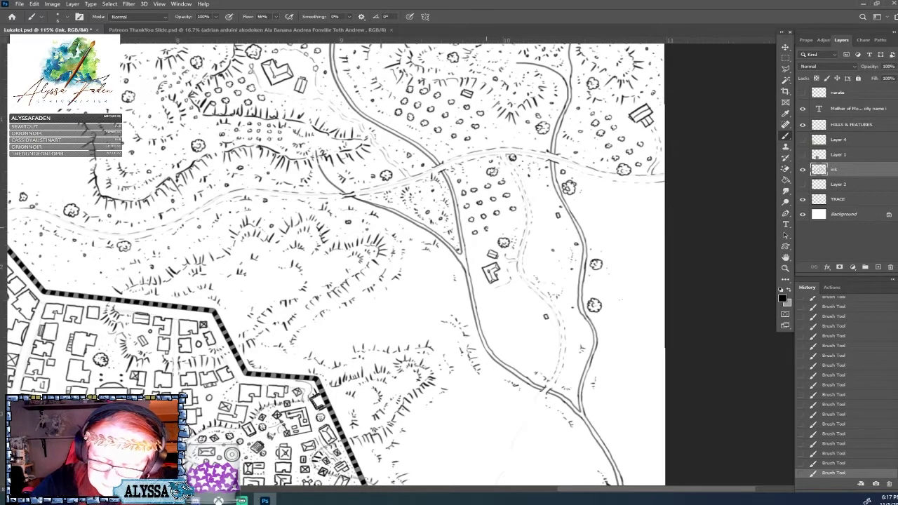
pyautogui.moveTo(500, 223); pyautogui.dragTo(518, 218)
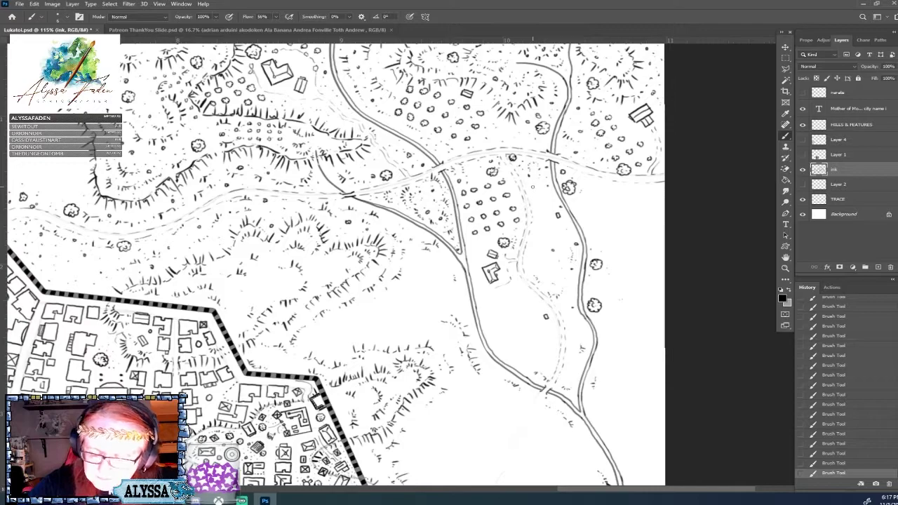
pyautogui.moveTo(532, 187); pyautogui.dragTo(541, 202)
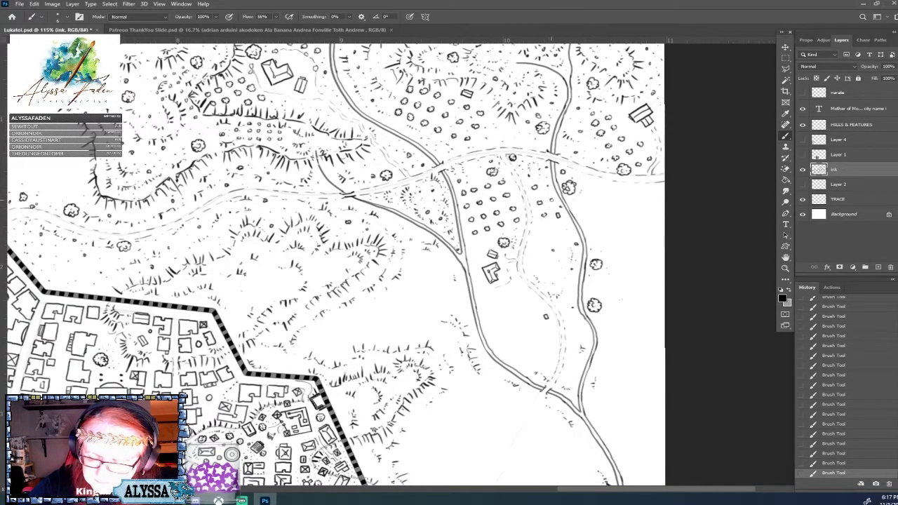
pyautogui.moveTo(546, 185); pyautogui.dragTo(549, 184)
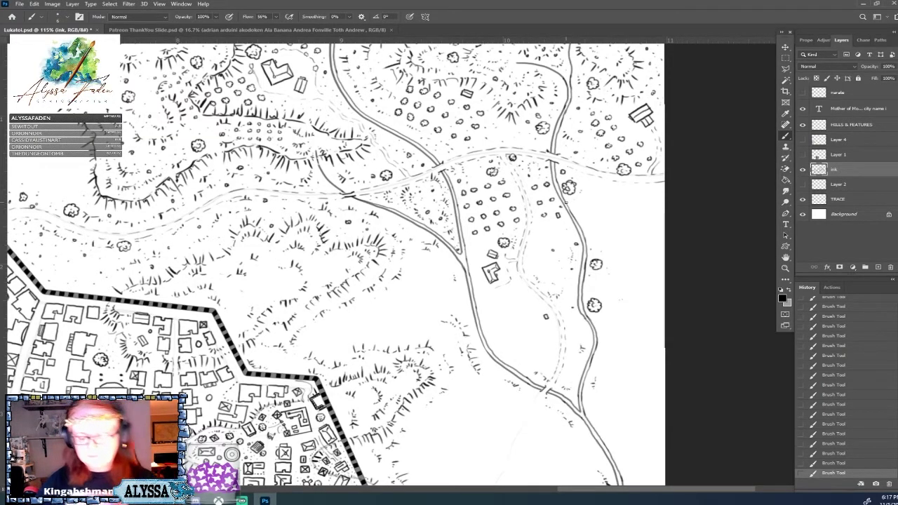
# Ink a loose group of trees south of the farmhouse, along the east bank of the western stream
pyautogui.moveTo(485, 301)
pyautogui.mouseDown()
pyautogui.moveTo(493, 331)
pyautogui.moveTo(487, 306)
pyautogui.mouseUp()
pyautogui.moveTo(495, 341); pyautogui.dragTo(508, 359)
pyautogui.moveTo(499, 298); pyautogui.dragTo(500, 297)
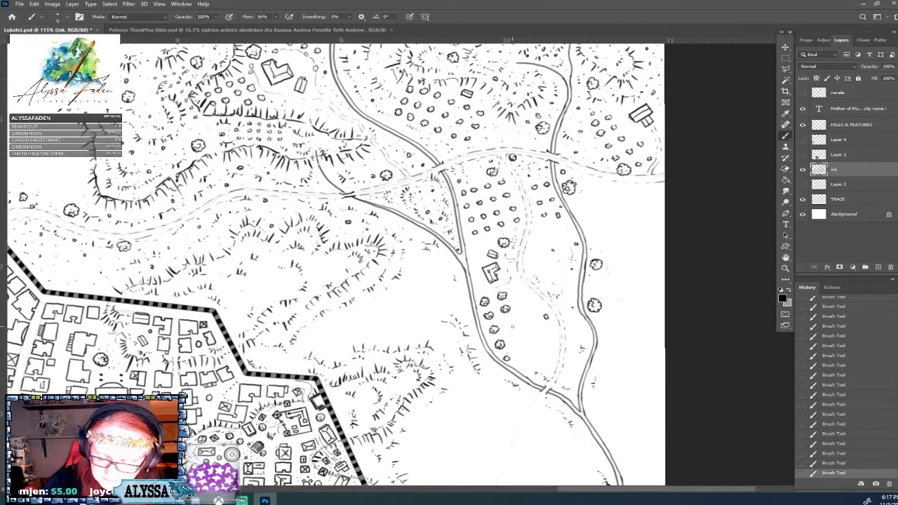
# Ink more round orchard trees in rows south of the farmhouse, filling the ground between the western stream and the dashed path
pyautogui.moveTo(505, 324); pyautogui.dragTo(512, 327)
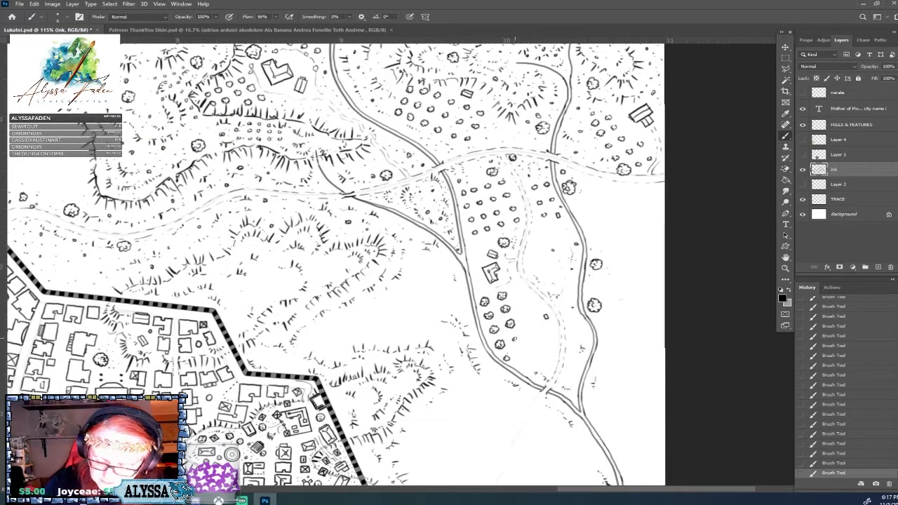
pyautogui.moveTo(516, 340); pyautogui.dragTo(527, 363)
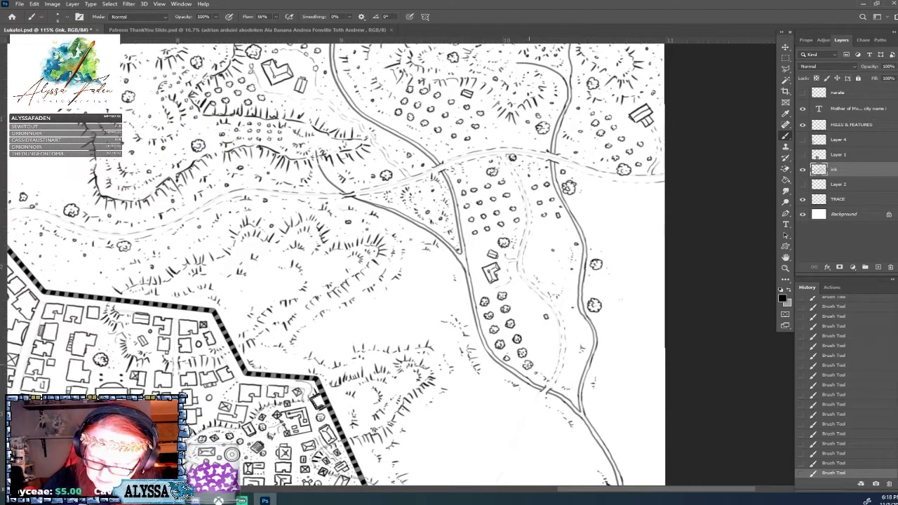
pyautogui.moveTo(519, 295)
pyautogui.mouseDown()
pyautogui.moveTo(524, 287)
pyautogui.moveTo(527, 319)
pyautogui.moveTo(535, 315)
pyautogui.moveTo(543, 334)
pyautogui.moveTo(534, 335)
pyautogui.moveTo(553, 361)
pyautogui.moveTo(491, 368)
pyautogui.moveTo(518, 369)
pyautogui.mouseUp()
# Examine the inked farmland and orchards against the whole walled city, checking the unfinished ground outside the northeastern wall
pyautogui.scroll(1, 562, 309)
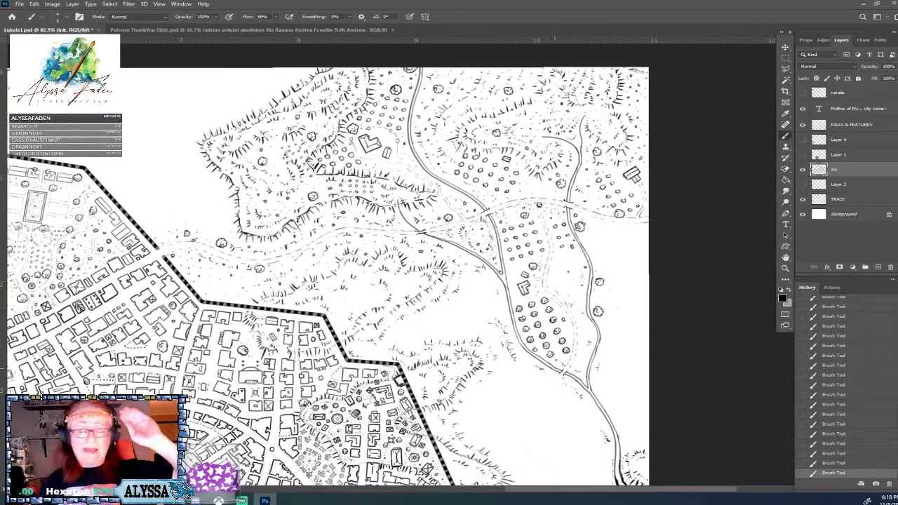
pyautogui.moveTo(555, 368); pyautogui.dragTo(515, 342)
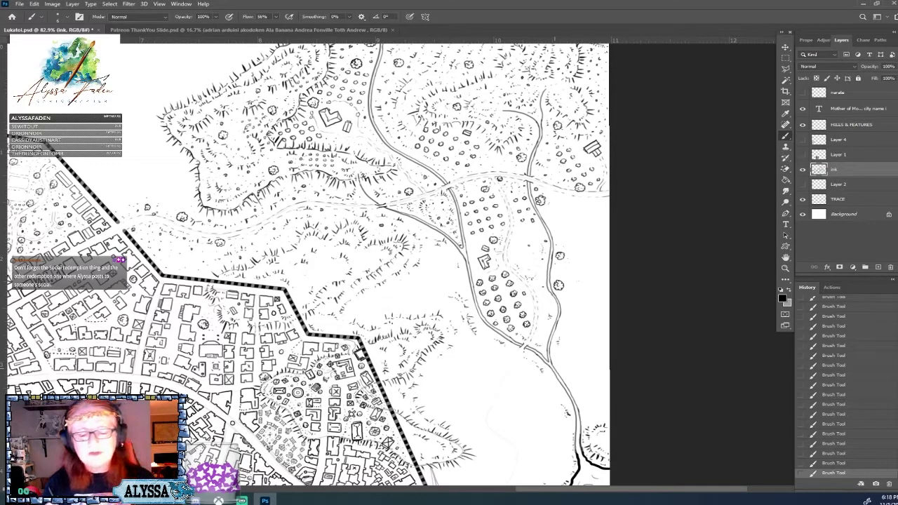
pyautogui.scroll(3, 601, 250)
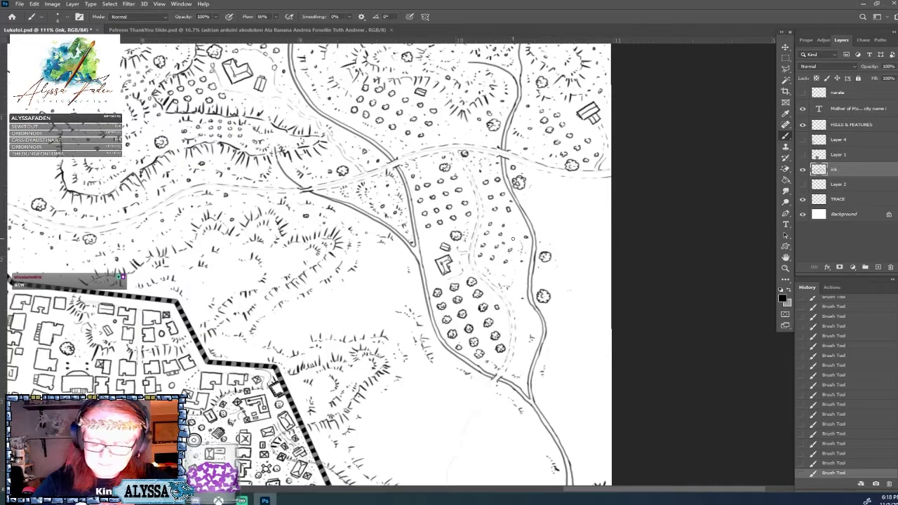
pyautogui.hotkey('ctrl', '0')
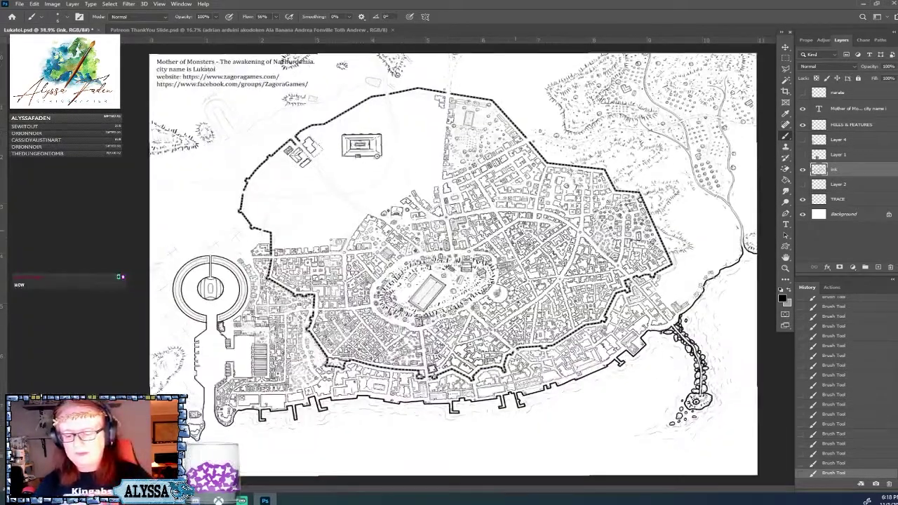
pyautogui.scroll(2, 516, 230)
pyautogui.moveTo(515, 230); pyautogui.dragTo(319, 318)
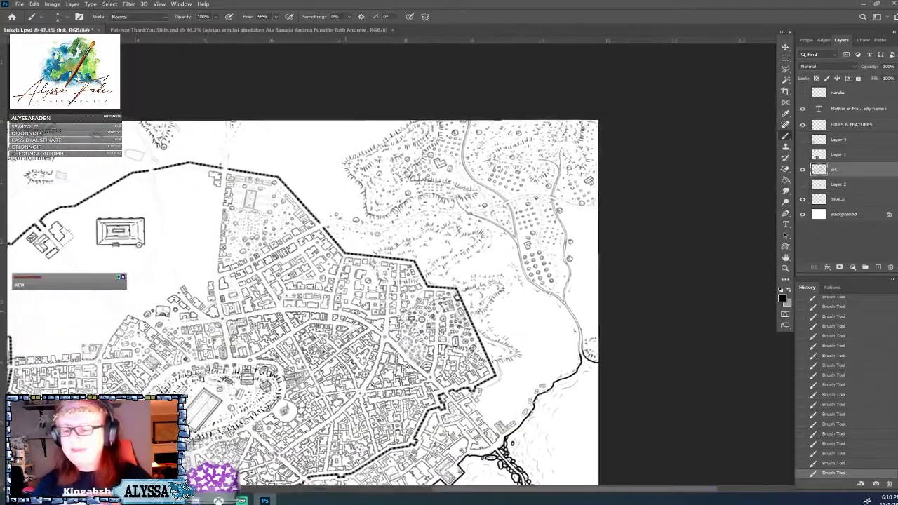
pyautogui.scroll(1, 339, 296)
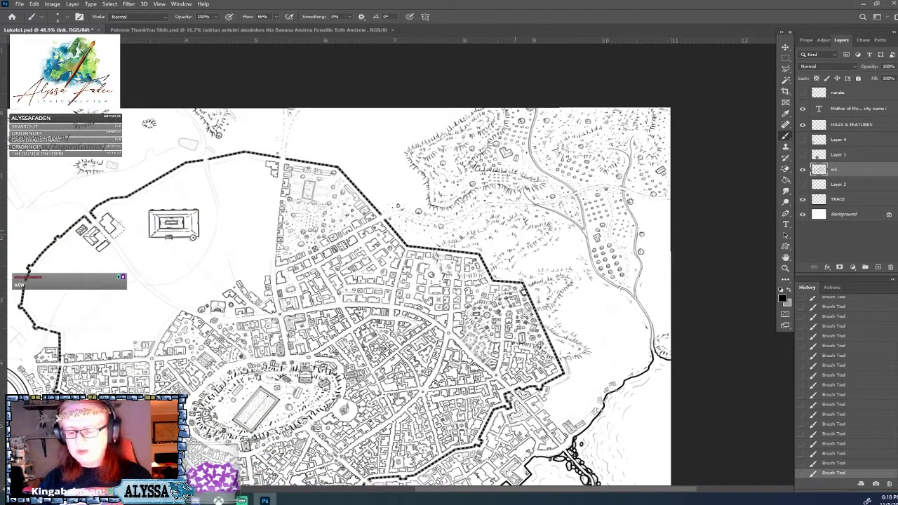
pyautogui.scroll(1, 242, 429)
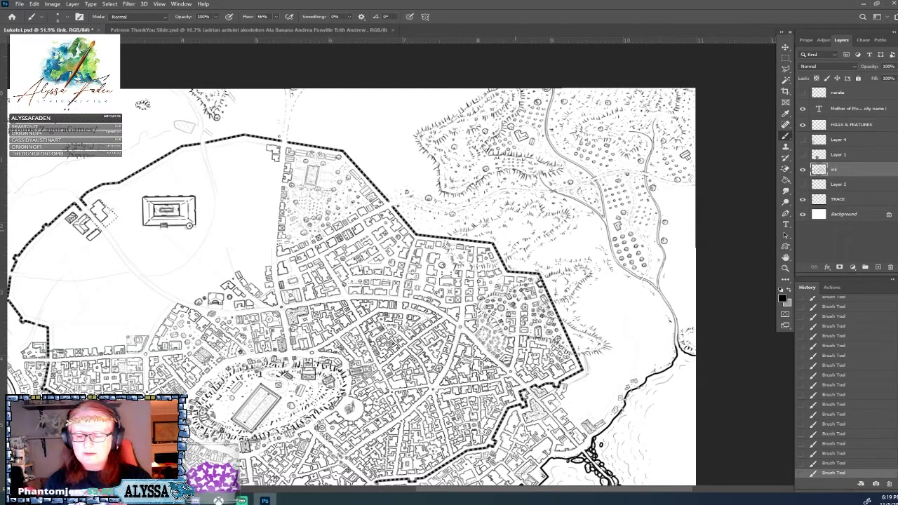
pyautogui.moveTo(602, 217); pyautogui.dragTo(516, 231)
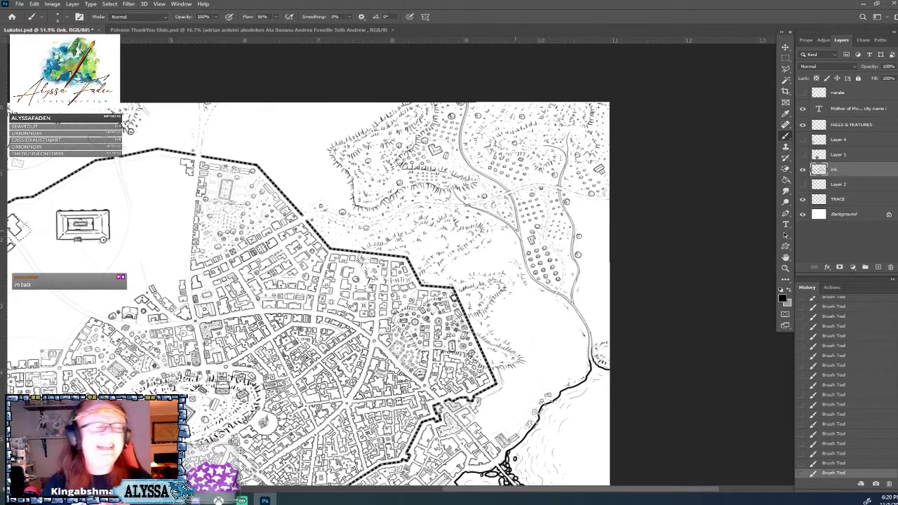
pyautogui.scroll(5, 513, 318)
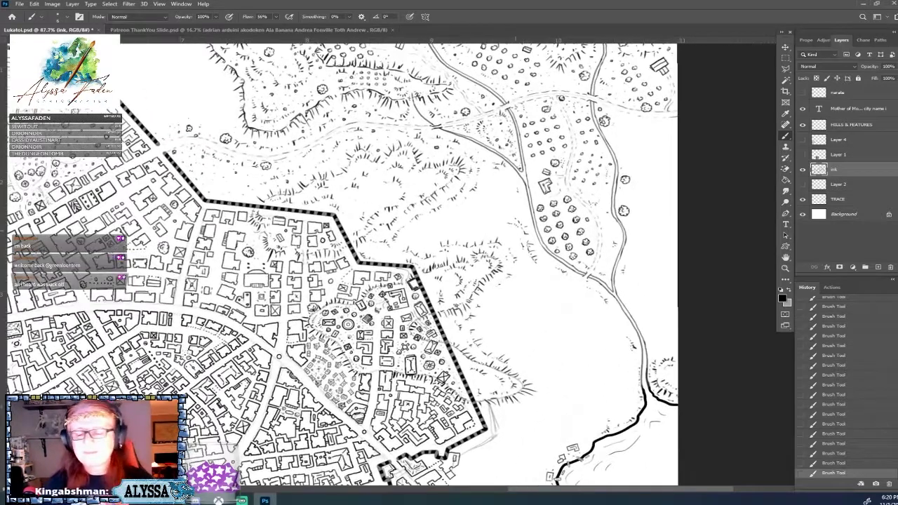
# Scatter small dots and short ground marks across the valley between the two hills outside the northeastern wall
pyautogui.moveTo(513, 319); pyautogui.dragTo(522, 371)
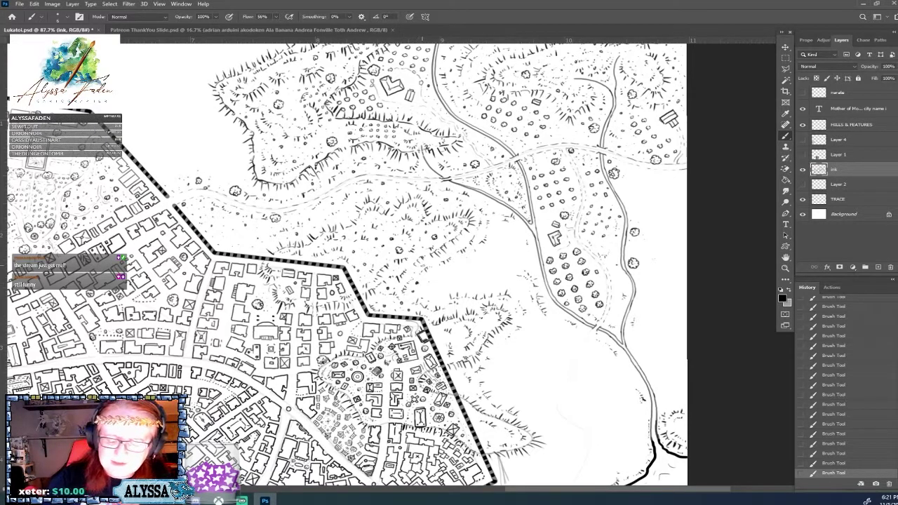
pyautogui.click(433, 264)
pyautogui.click(434, 262)
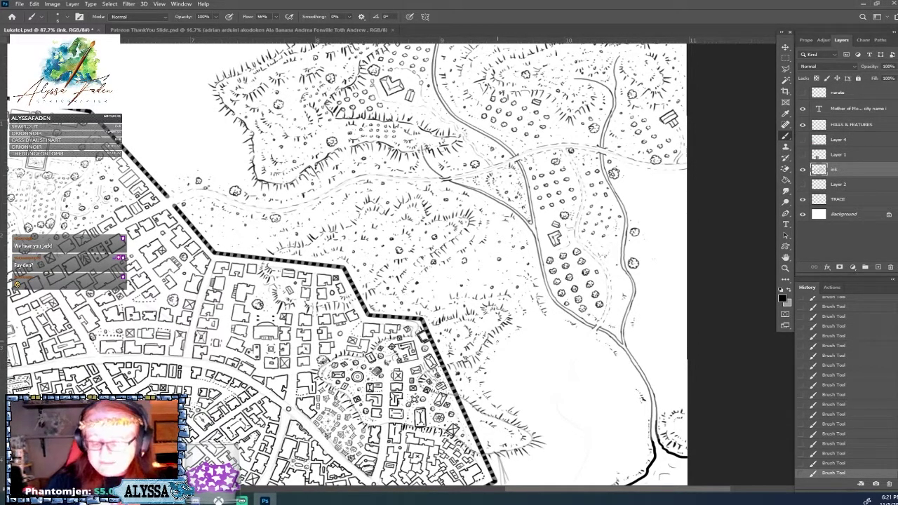
# Ink dots and short grass tufts around the southern hills and over the pointed hill spur just outside the eastern wall
pyautogui.scroll(-2, 543, 375)
pyautogui.scroll(4, 543, 375)
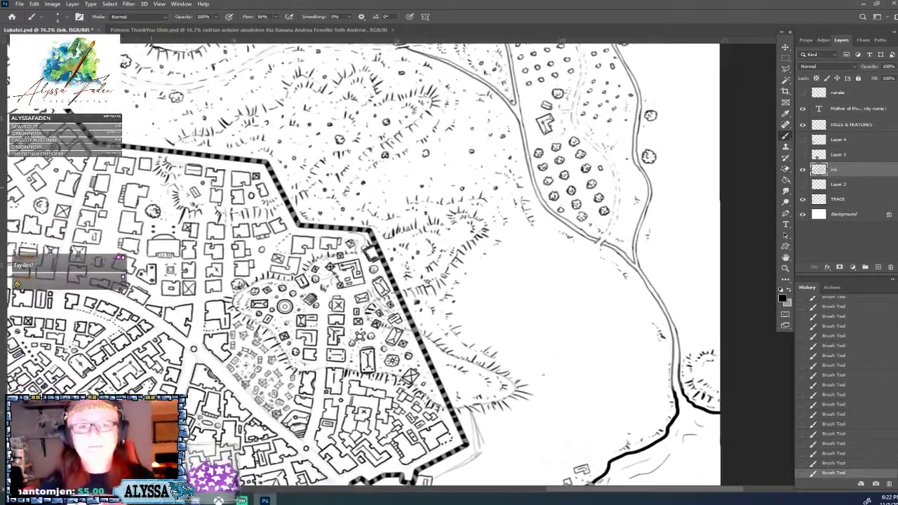
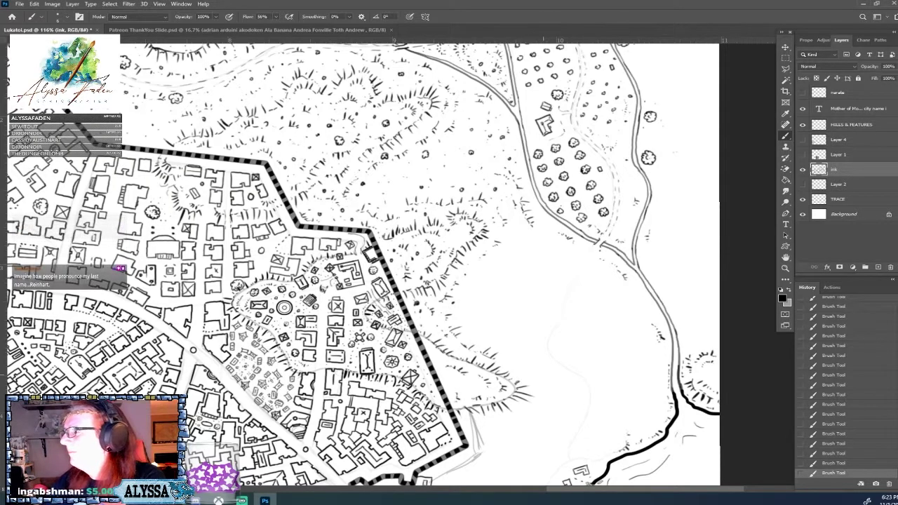
pyautogui.moveTo(543, 374); pyautogui.dragTo(506, 370)
pyautogui.scroll(2, 256, 347)
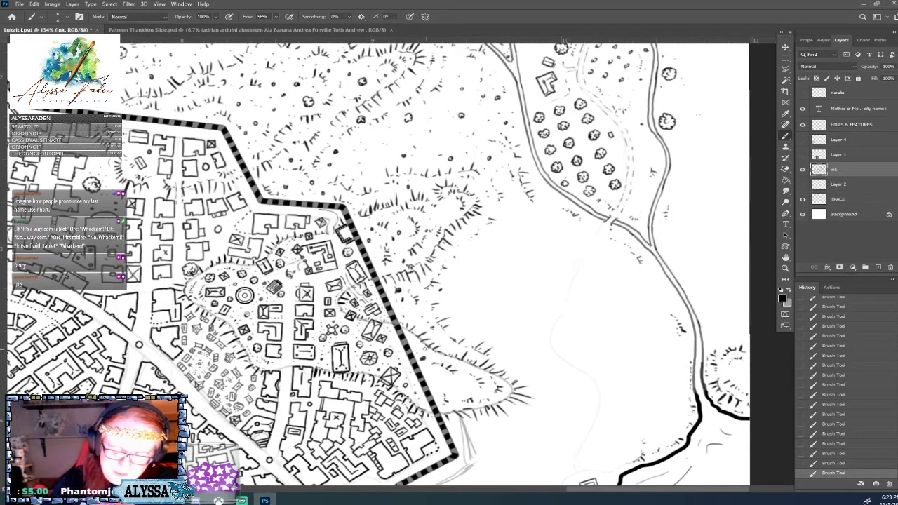
pyautogui.click(434, 336)
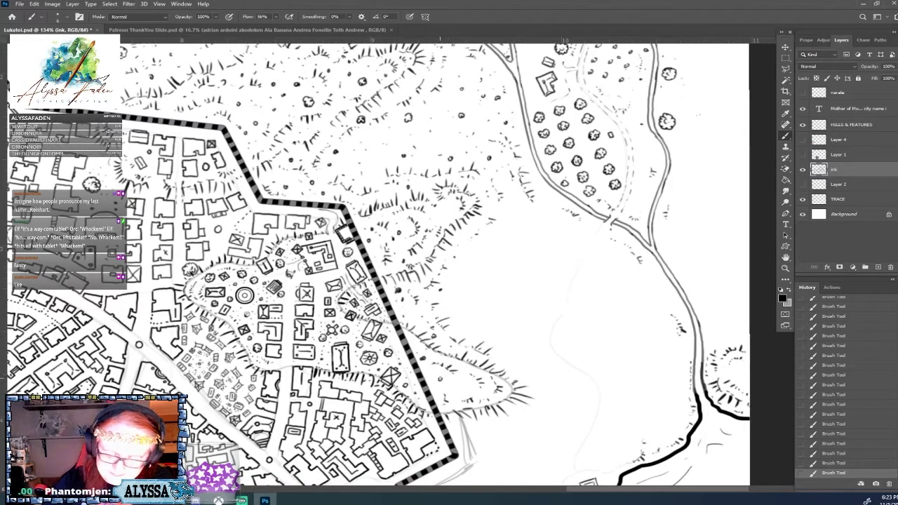
pyautogui.moveTo(441, 380)
pyautogui.mouseDown()
pyautogui.moveTo(457, 394)
pyautogui.moveTo(467, 369)
pyautogui.moveTo(498, 358)
pyautogui.mouseUp()
pyautogui.click(457, 395)
pyautogui.click(467, 388)
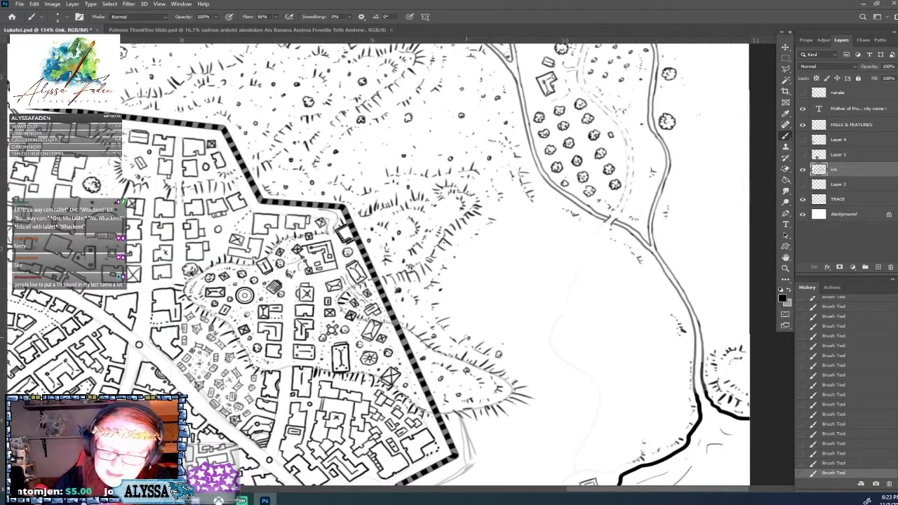
# Ink one dashed edge of the winding path from the stream crossing south past the shoreline buildings toward the city outskirts
pyautogui.moveTo(514, 307); pyautogui.dragTo(437, 276)
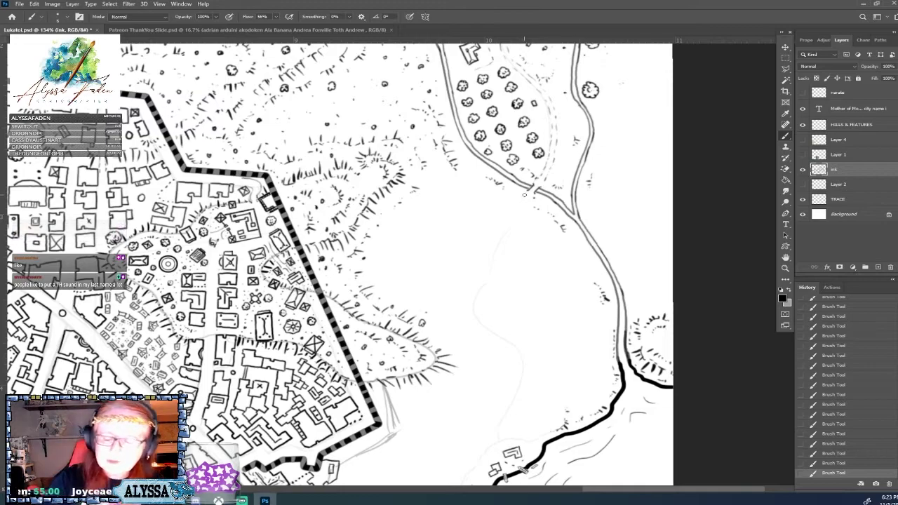
pyautogui.moveTo(529, 193)
pyautogui.mouseDown()
pyautogui.moveTo(475, 301)
pyautogui.moveTo(489, 331)
pyautogui.moveTo(519, 349)
pyautogui.moveTo(519, 367)
pyautogui.moveTo(562, 228)
pyautogui.moveTo(554, 263)
pyautogui.mouseUp()
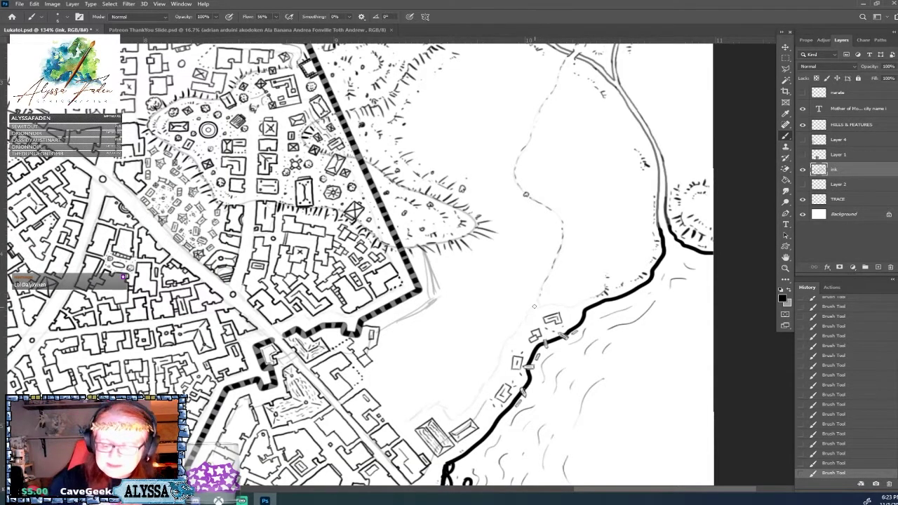
pyautogui.moveTo(534, 307); pyautogui.dragTo(496, 372)
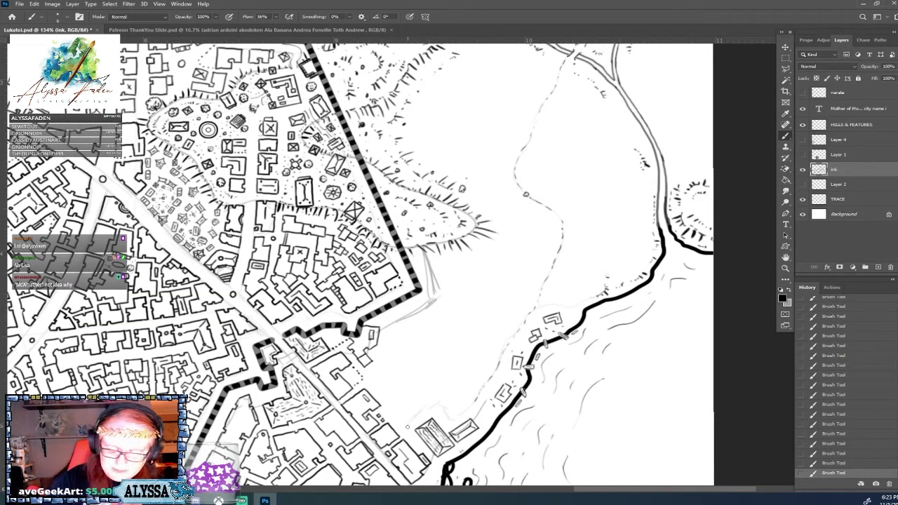
pyautogui.moveTo(412, 421)
pyautogui.mouseDown()
pyautogui.moveTo(431, 408)
pyautogui.moveTo(453, 419)
pyautogui.moveTo(465, 409)
pyautogui.mouseUp()
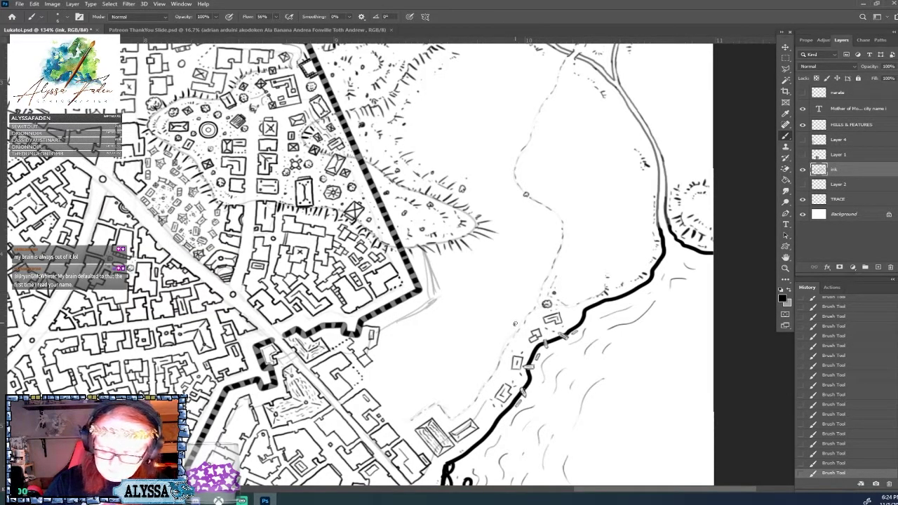
# Ink a small round tree beside the path near the shoreline buildings and add the path's second dashed edge
pyautogui.moveTo(516, 324); pyautogui.dragTo(515, 322)
pyautogui.click(519, 322)
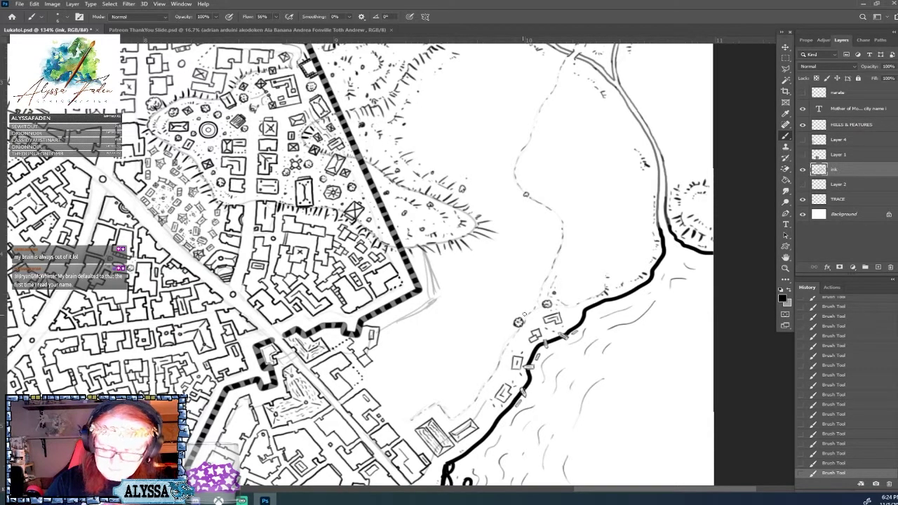
pyautogui.scroll(1, 526, 313)
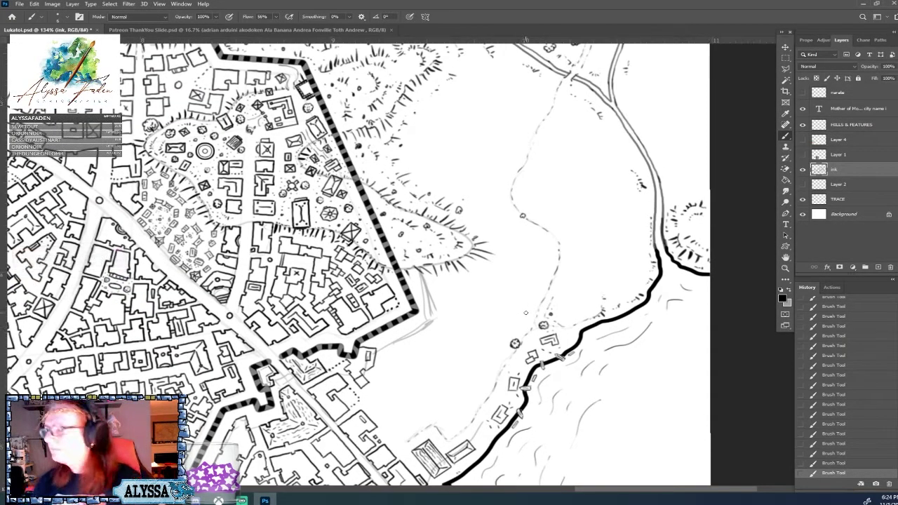
pyautogui.scroll(1, 526, 313)
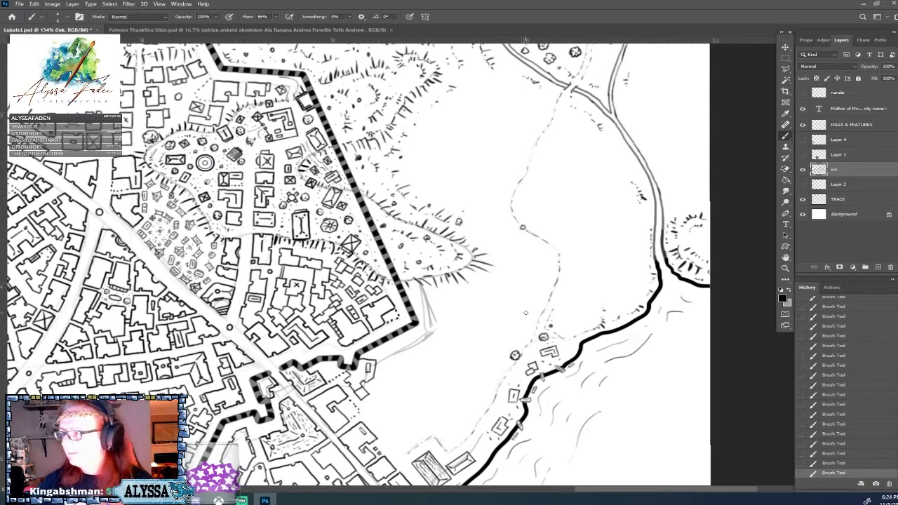
pyautogui.scroll(-1, 526, 313)
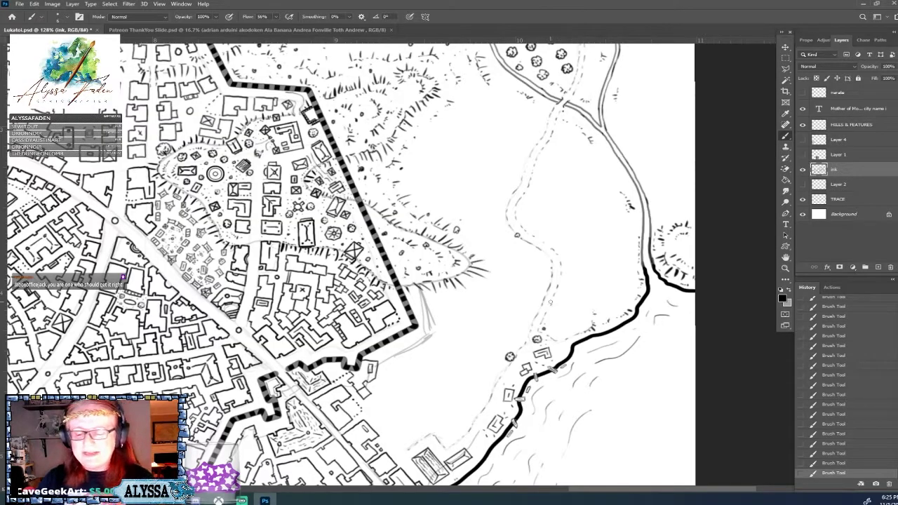
# Ink a round tree on the west side of the dashed path, between the stream crossing and the path's bend
pyautogui.scroll(-5, 551, 304)
pyautogui.scroll(2, 550, 301)
pyautogui.scroll(-3, 550, 302)
pyautogui.scroll(2, 550, 301)
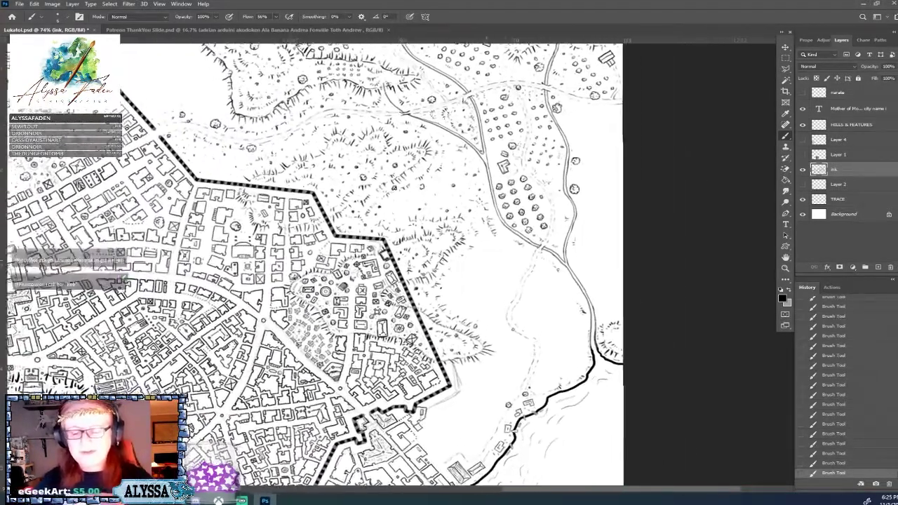
pyautogui.scroll(-2, 550, 302)
pyautogui.scroll(1, 550, 301)
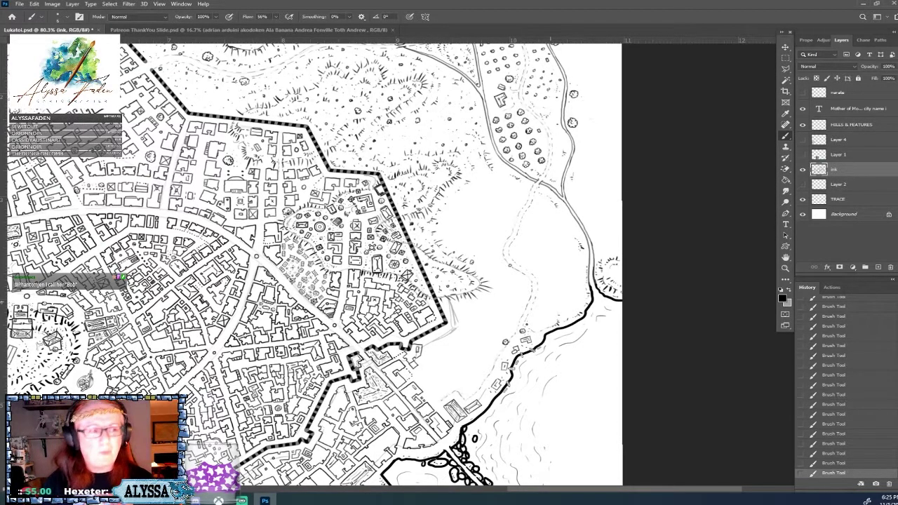
pyautogui.scroll(2, 522, 316)
pyautogui.moveTo(522, 316); pyautogui.dragTo(505, 327)
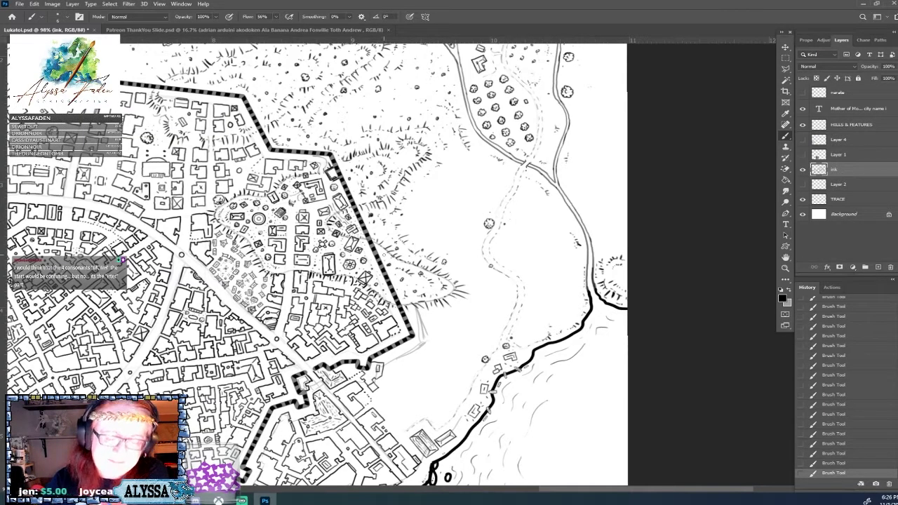
pyautogui.moveTo(384, 254); pyautogui.dragTo(426, 267)
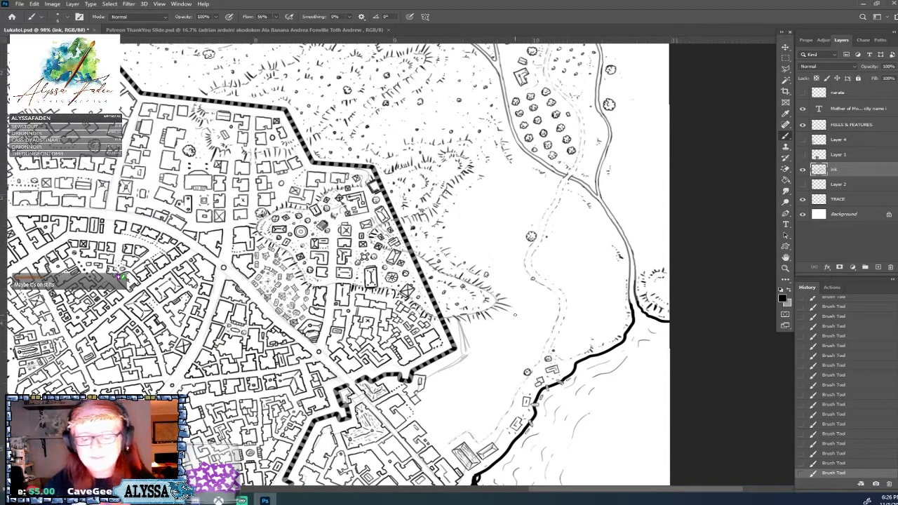
# Undo the last six brush strokes by stepping back through the history
pyautogui.click(831, 444)
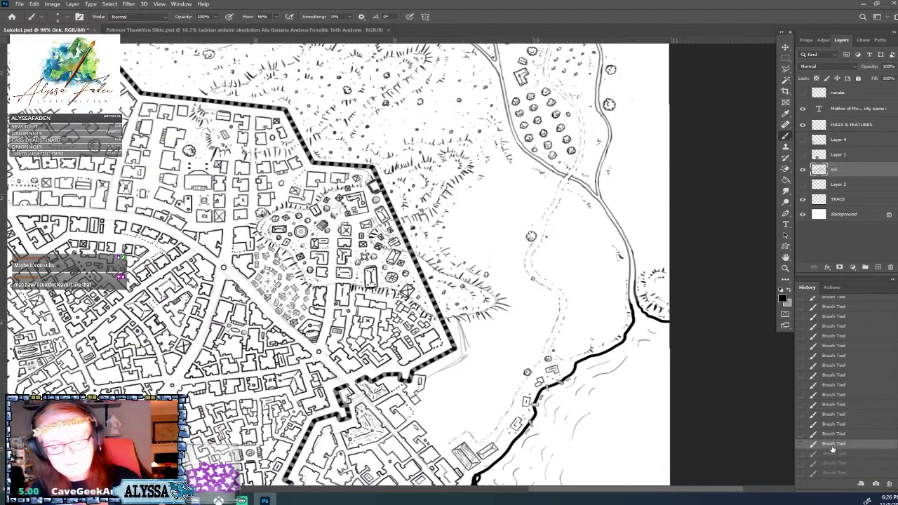
pyautogui.click(837, 434)
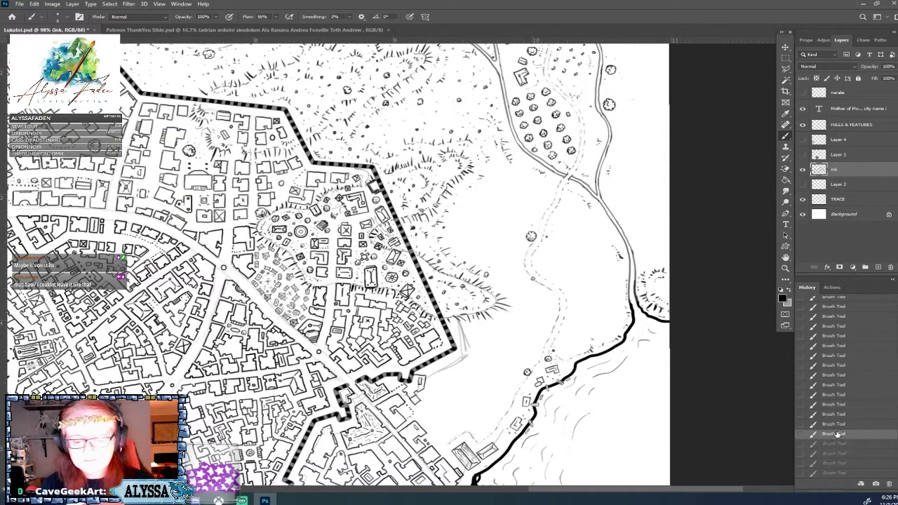
pyautogui.click(839, 425)
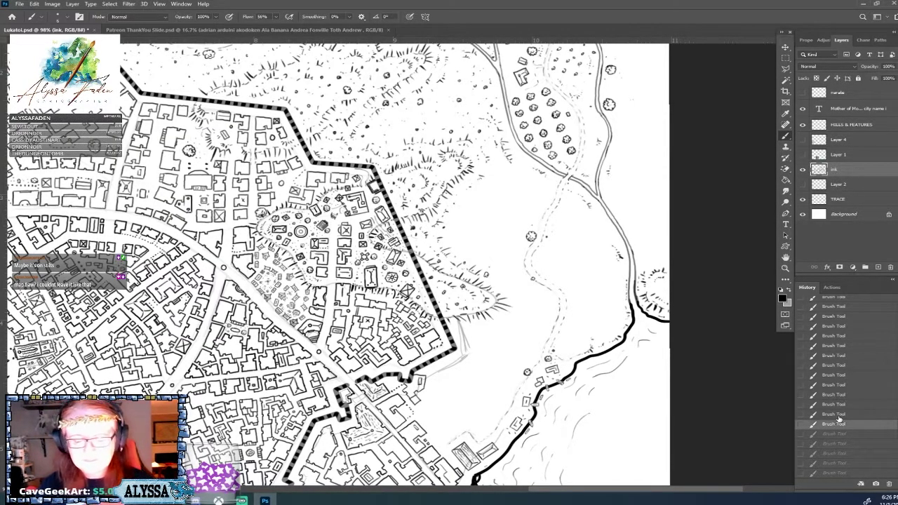
pyautogui.click(837, 415)
pyautogui.scroll(2, 395, 264)
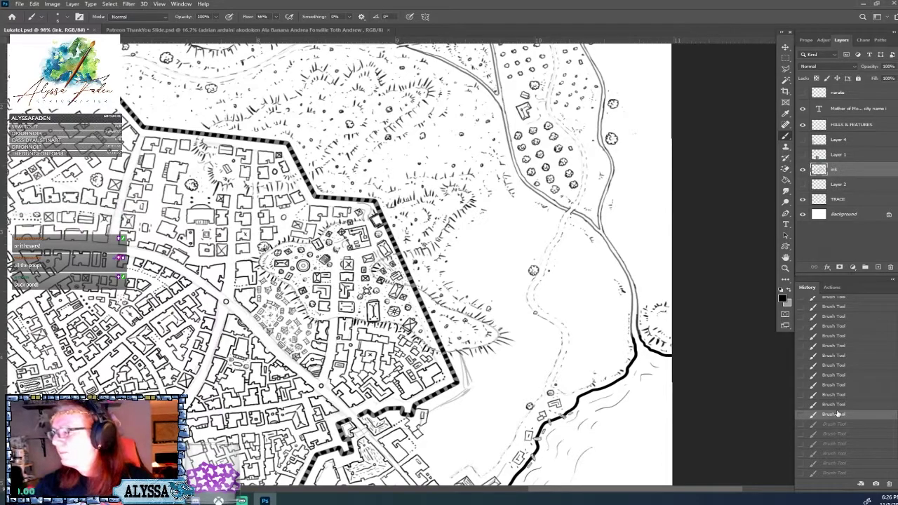
pyautogui.hscroll(2, 393, 264)
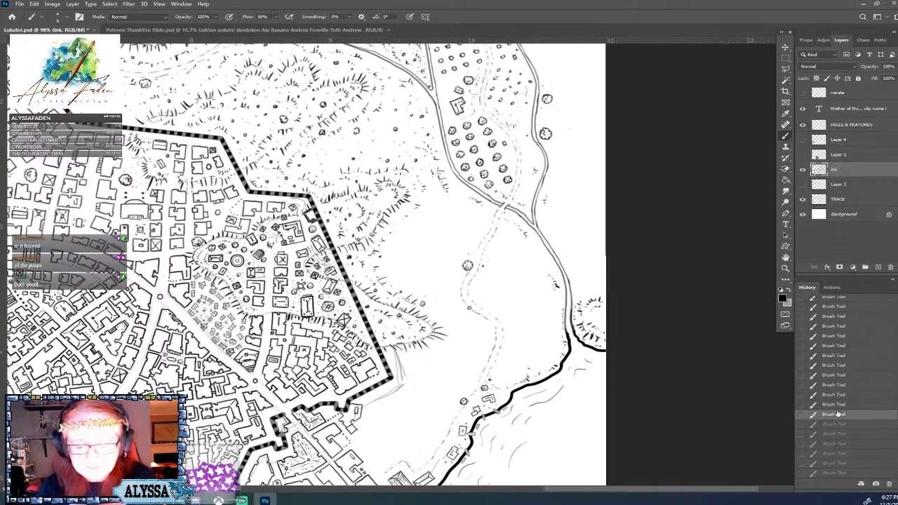
# Ink an L-shaped house, a small rectangular building, a round tree and short field strokes east of the eastern stream
pyautogui.scroll(4, 306, 264)
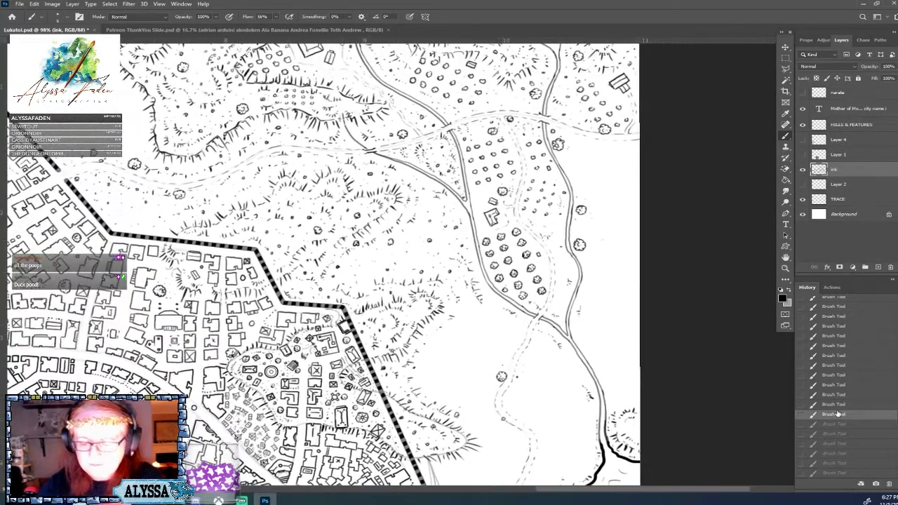
pyautogui.hscroll(2, 306, 263)
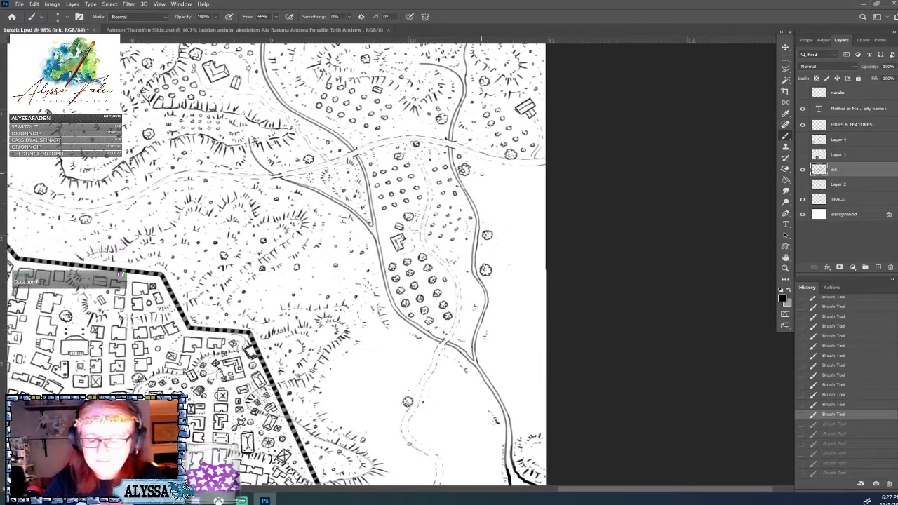
pyautogui.click(474, 181)
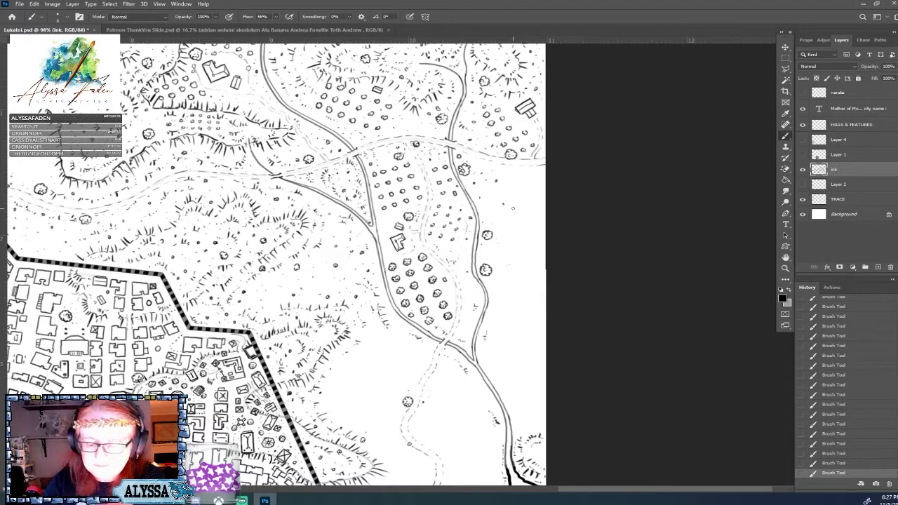
pyautogui.moveTo(513, 209); pyautogui.dragTo(517, 208)
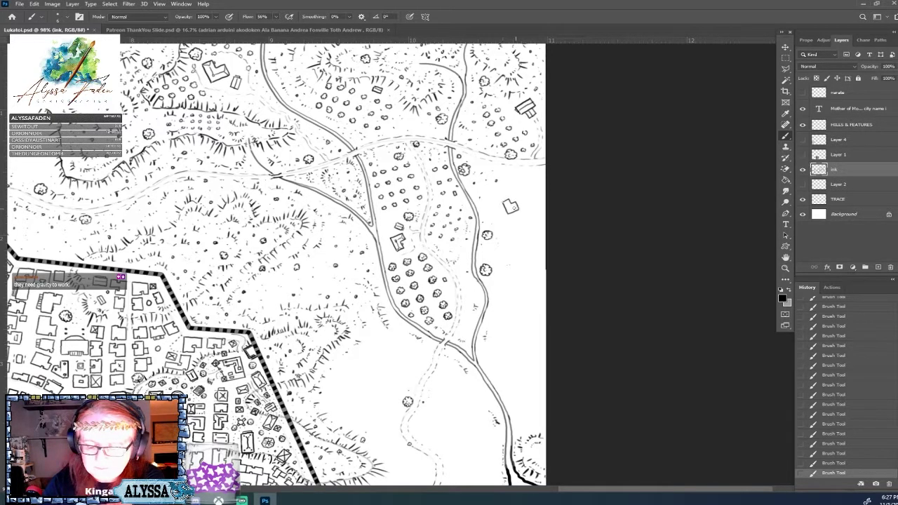
pyautogui.moveTo(508, 204); pyautogui.dragTo(511, 209)
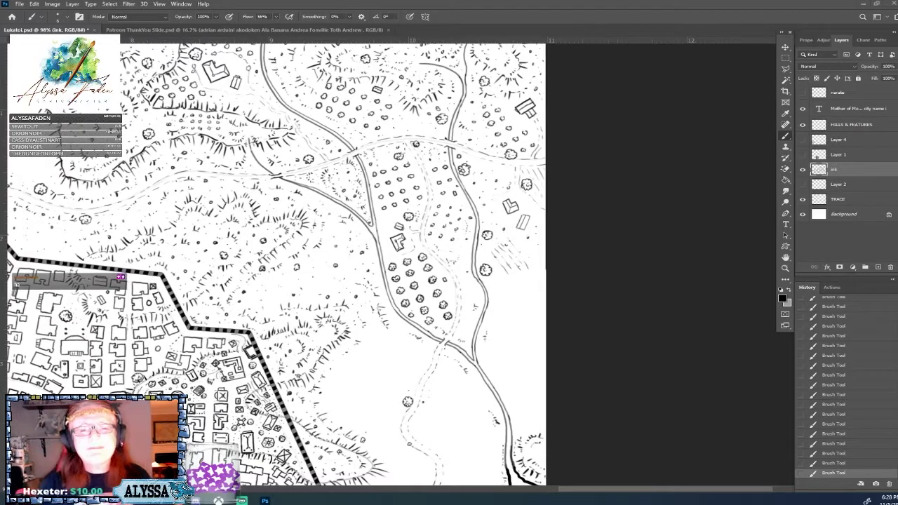
pyautogui.scroll(-5, 533, 188)
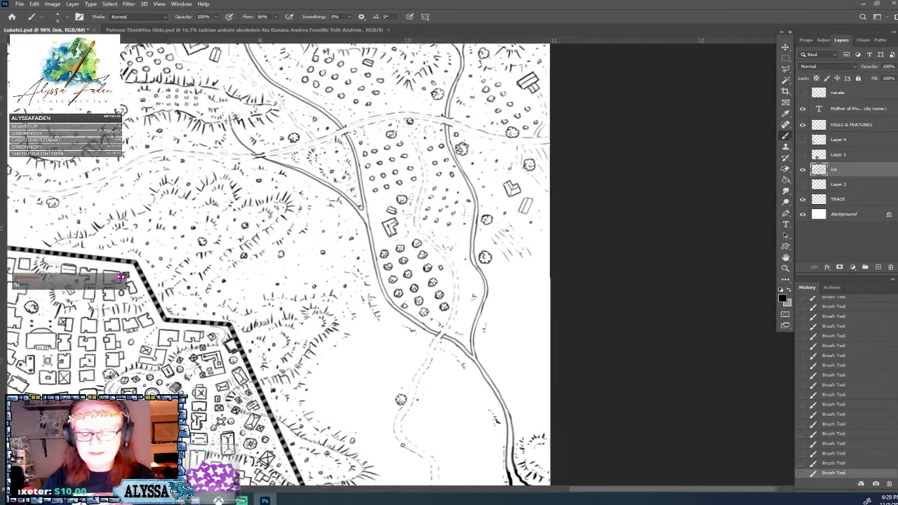
pyautogui.scroll(-2, 316, 273)
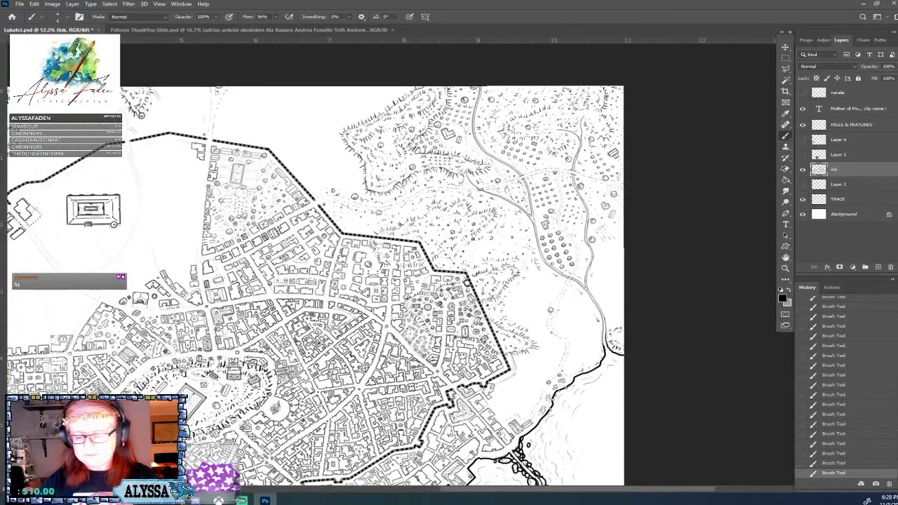
pyautogui.moveTo(253, 106)
pyautogui.mouseDown()
pyautogui.moveTo(324, 126)
pyautogui.moveTo(247, 119)
pyautogui.mouseUp()
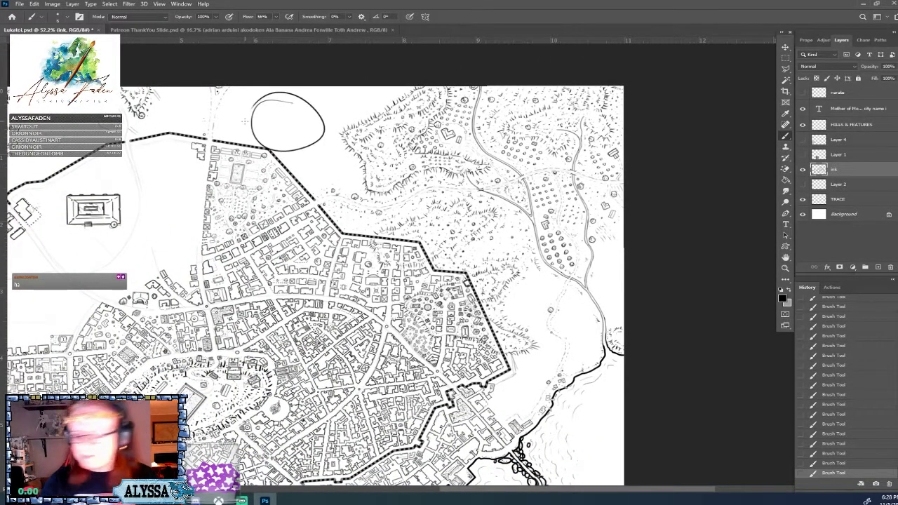
pyautogui.hotkey('ctrl', 'z')
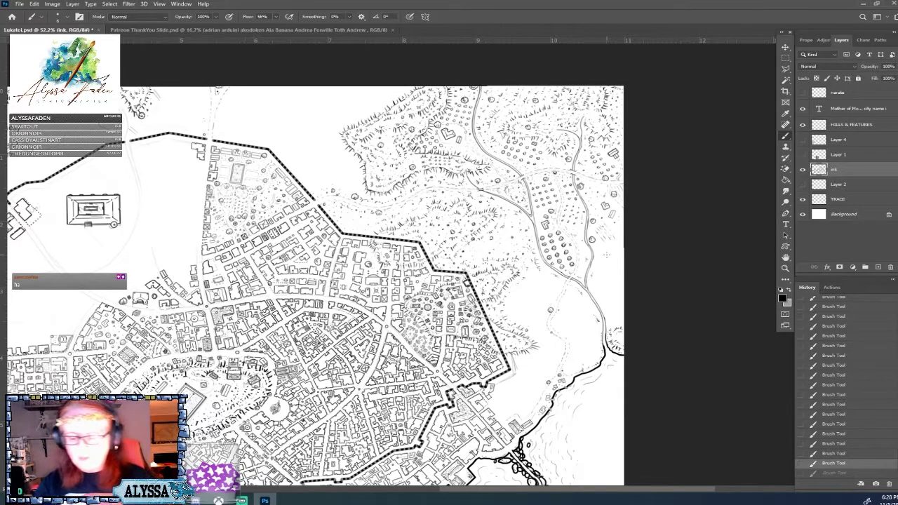
pyautogui.moveTo(607, 254)
pyautogui.mouseDown()
pyautogui.moveTo(508, 321)
pyautogui.moveTo(544, 430)
pyautogui.moveTo(624, 362)
pyautogui.moveTo(603, 249)
pyautogui.mouseUp()
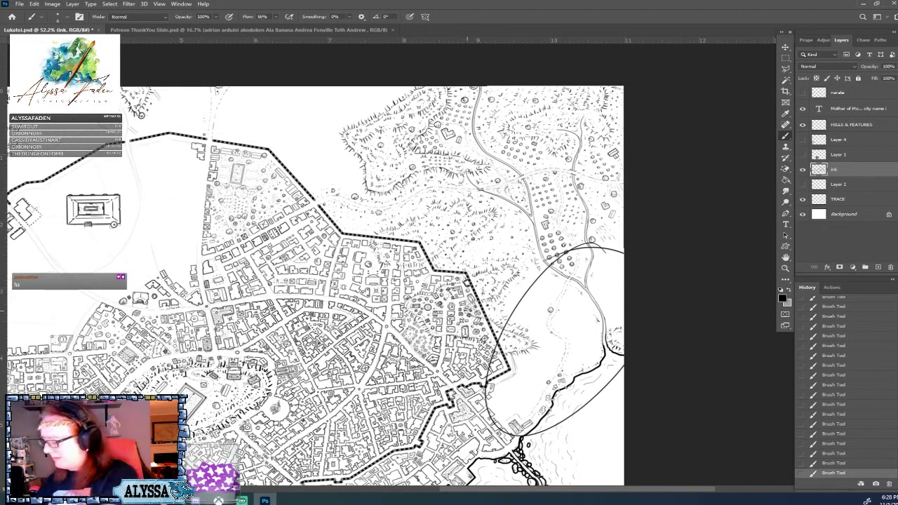
pyautogui.hotkey('ctrl', 'z')
# Fill the field between the eastern stream and the map's east edge with rows of short slanted furrow strokes down toward the coast
pyautogui.scroll(-5, 468, 311)
pyautogui.scroll(1, 468, 310)
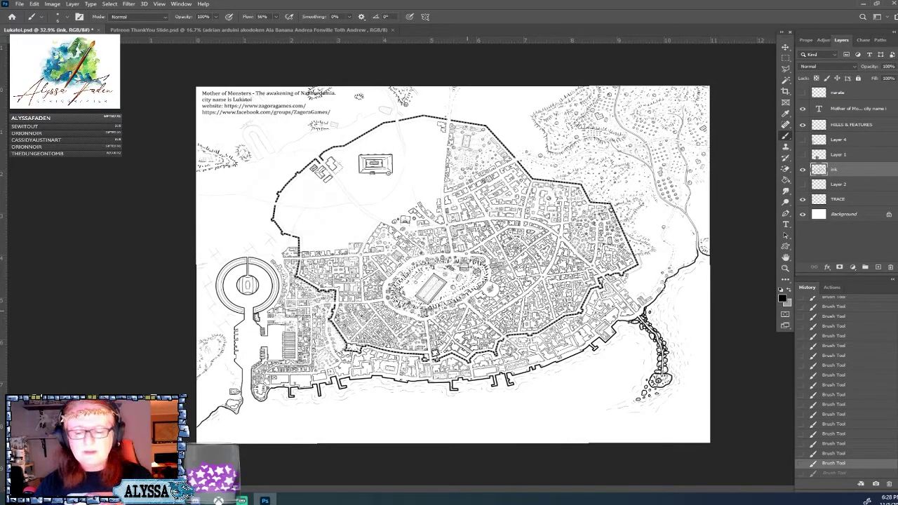
pyautogui.scroll(2, 450, 264)
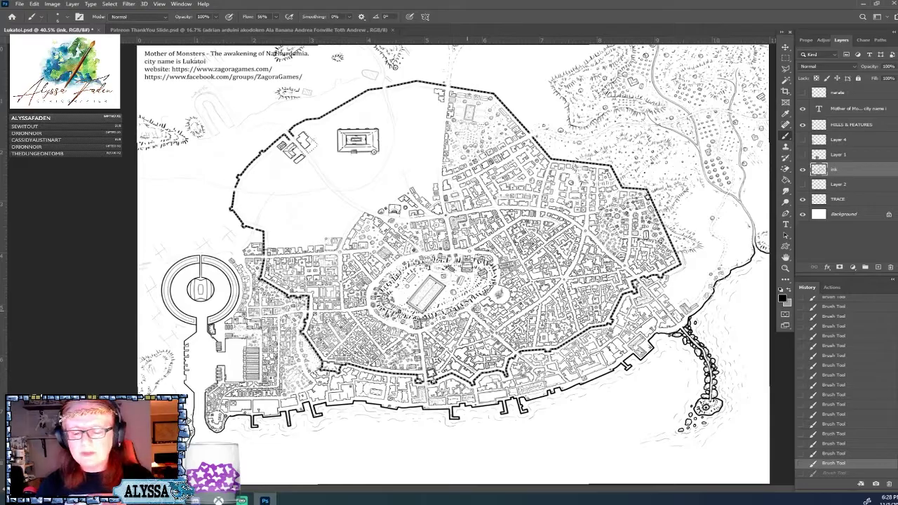
pyautogui.scroll(2, 450, 263)
pyautogui.moveTo(603, 253); pyautogui.dragTo(300, 336)
pyautogui.scroll(3, 473, 388)
pyautogui.moveTo(473, 336); pyautogui.dragTo(464, 274)
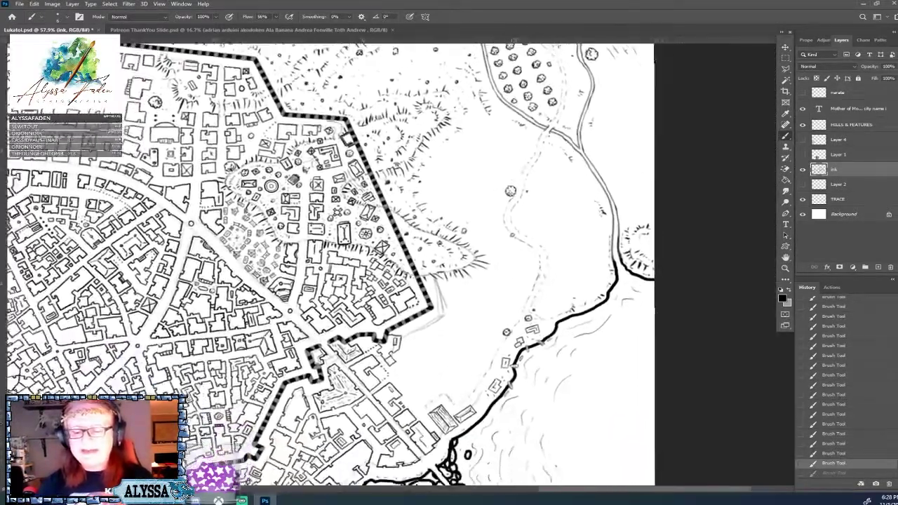
pyautogui.scroll(-1, 549, 210)
pyautogui.moveTo(550, 140); pyautogui.dragTo(468, 310)
pyautogui.scroll(2, 467, 253)
pyautogui.scroll(-2, 467, 253)
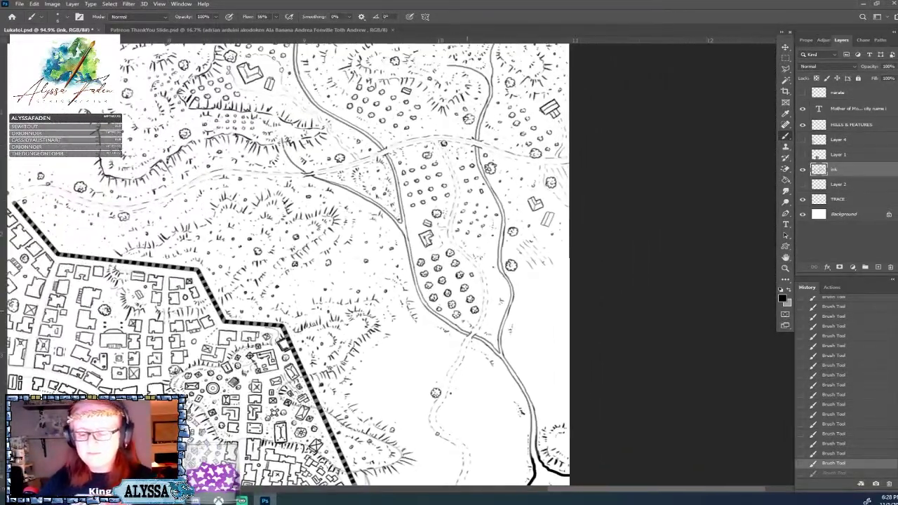
pyautogui.moveTo(529, 285)
pyautogui.mouseDown()
pyautogui.moveTo(551, 278)
pyautogui.moveTo(533, 298)
pyautogui.moveTo(555, 286)
pyautogui.mouseUp()
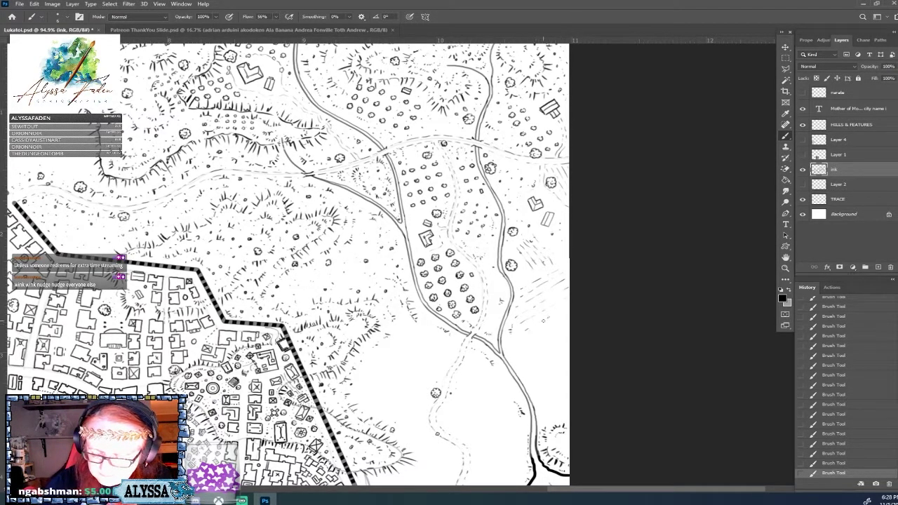
pyautogui.moveTo(543, 320); pyautogui.dragTo(565, 308)
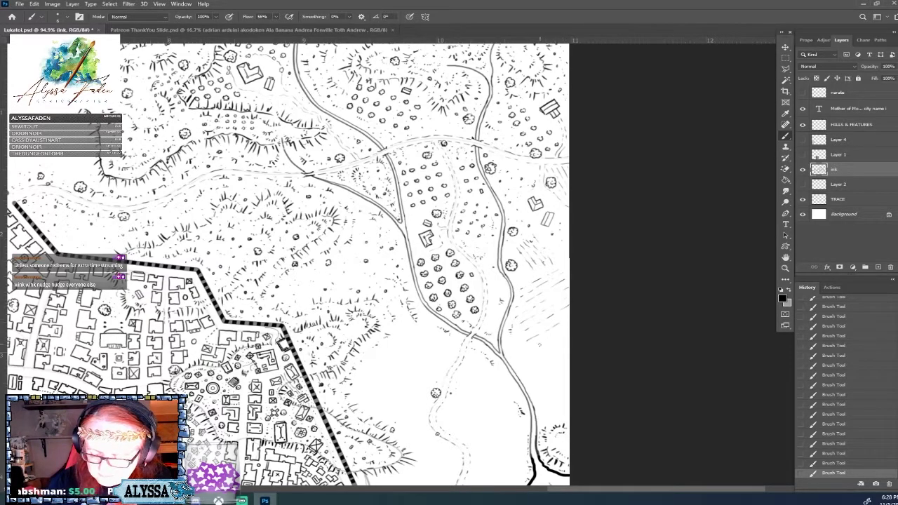
pyautogui.moveTo(535, 347)
pyautogui.mouseDown()
pyautogui.moveTo(566, 330)
pyautogui.moveTo(524, 349)
pyautogui.mouseUp()
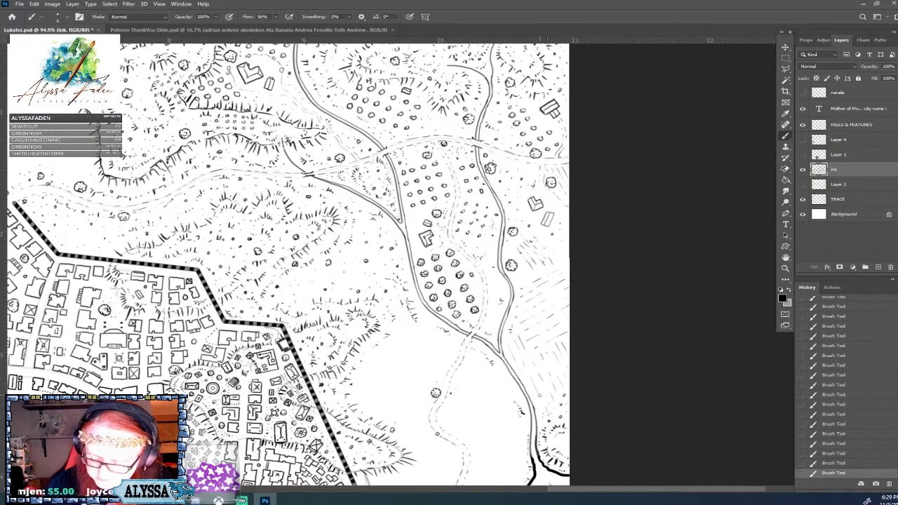
# Ink small rectangular buildings and scattered ground dots between the dashed path and the stream, north of the shoreline
pyautogui.scroll(-5, 539, 390)
pyautogui.scroll(4, 539, 390)
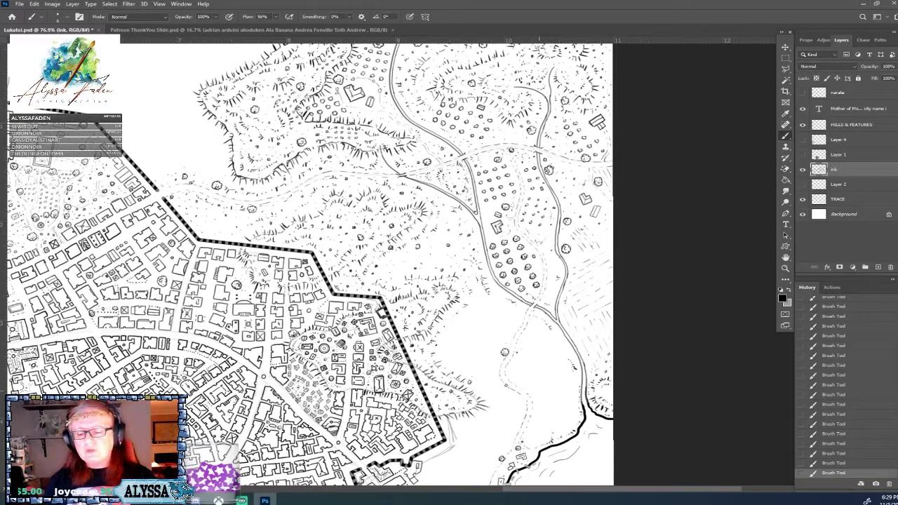
pyautogui.scroll(-1, 308, 267)
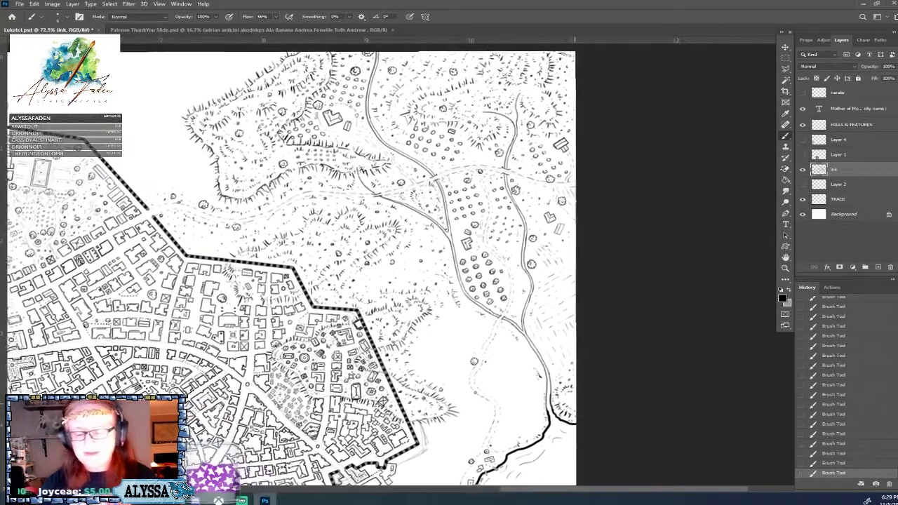
pyautogui.scroll(1, 308, 266)
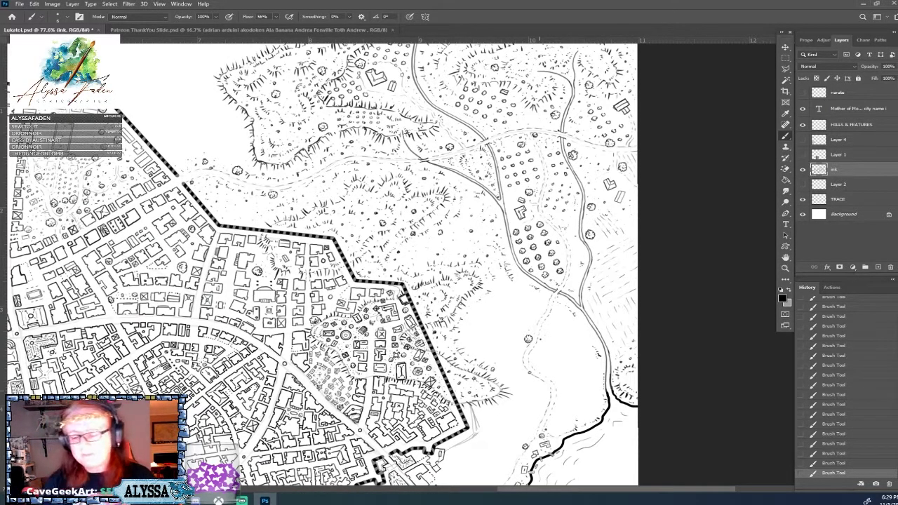
pyautogui.moveTo(539, 305); pyautogui.dragTo(493, 258)
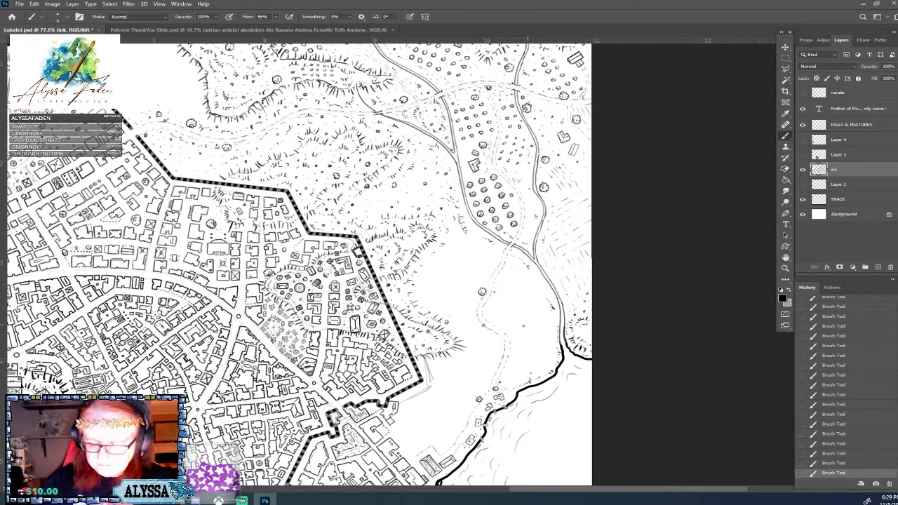
pyautogui.moveTo(488, 312); pyautogui.dragTo(489, 313)
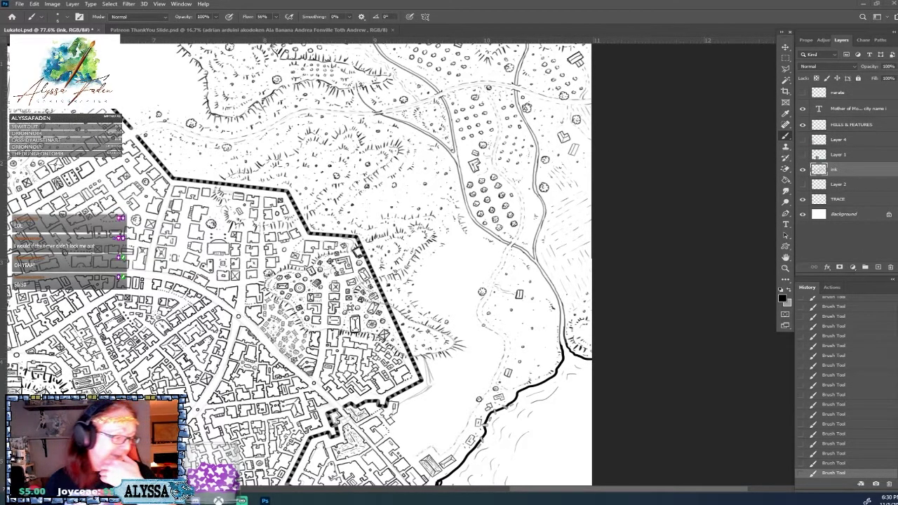
# Ink a round tree west of the stream near its mouth and a small building inside the hill by the coast
pyautogui.scroll(-3, 390, 264)
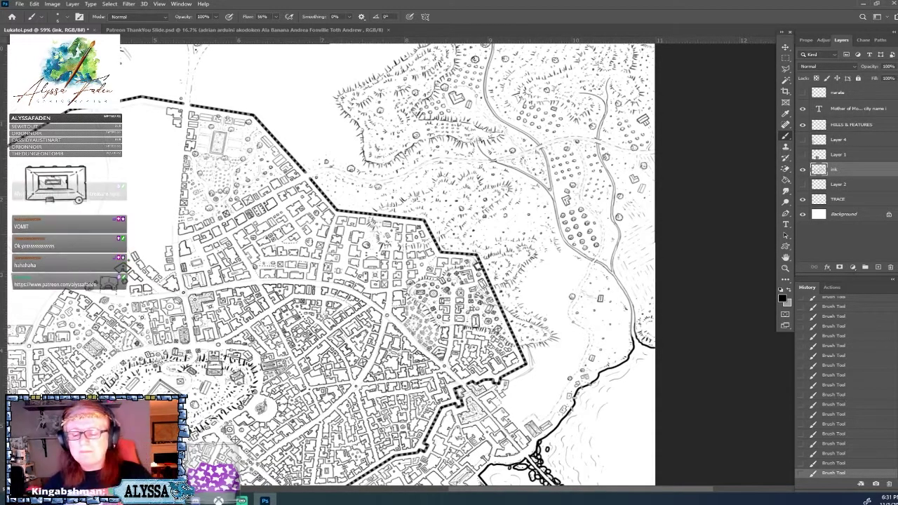
pyautogui.scroll(2, 666, 468)
pyautogui.scroll(4, 682, 388)
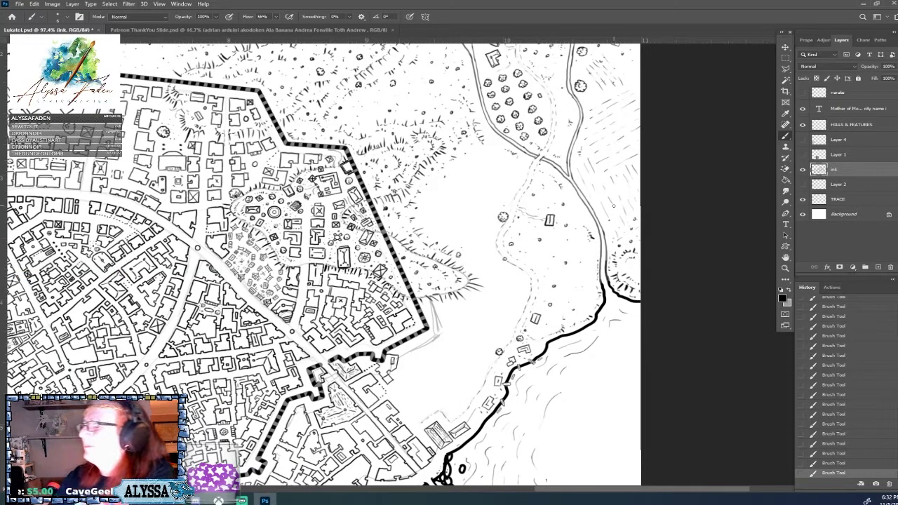
pyautogui.scroll(1, 614, 206)
pyautogui.hscroll(1, 614, 205)
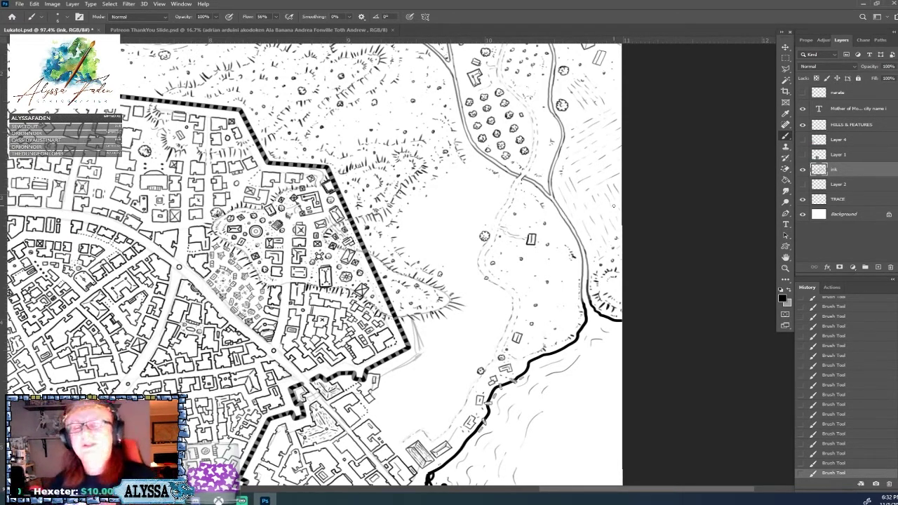
pyautogui.scroll(2, 614, 206)
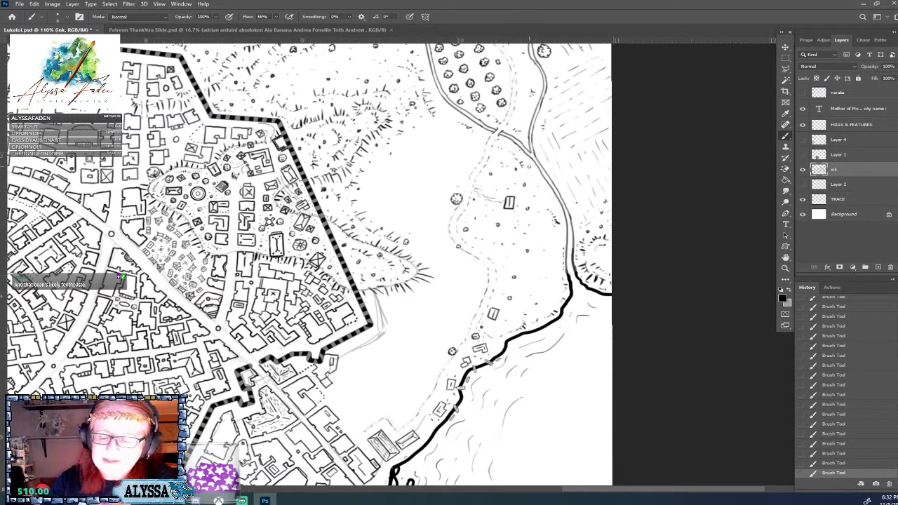
pyautogui.click(542, 221)
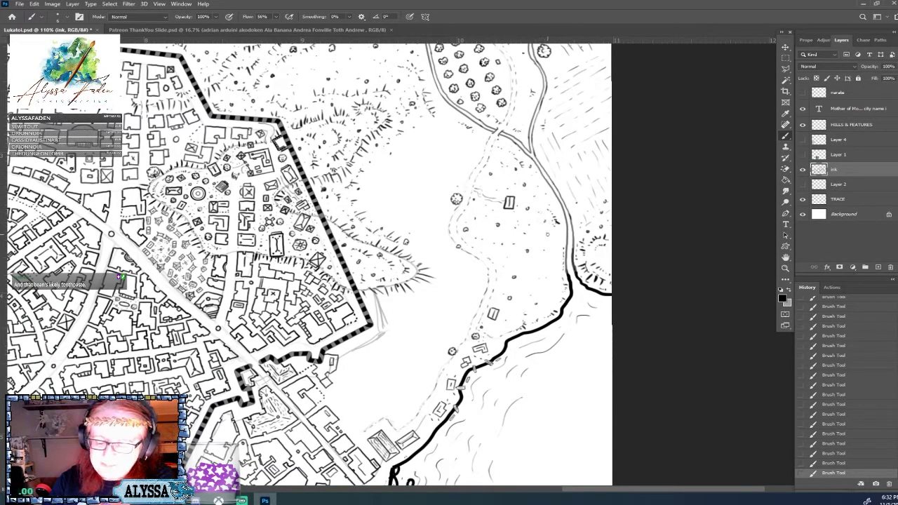
pyautogui.click(541, 259)
pyautogui.moveTo(540, 258); pyautogui.dragTo(537, 256)
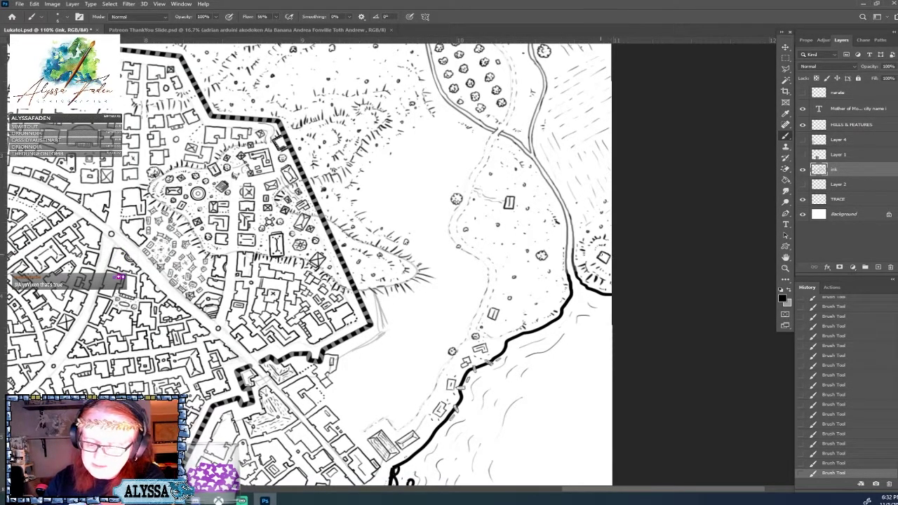
# View the Patreon ThankYou Slide document, then return to the eastern countryside of the Lukatoi map
pyautogui.scroll(-4, 607, 261)
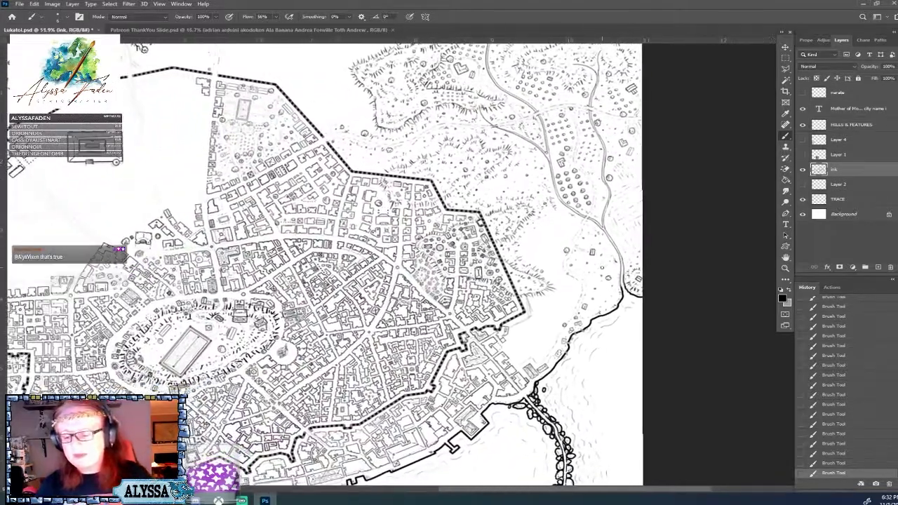
pyautogui.scroll(1, 629, 83)
pyautogui.moveTo(632, 83); pyautogui.dragTo(564, 198)
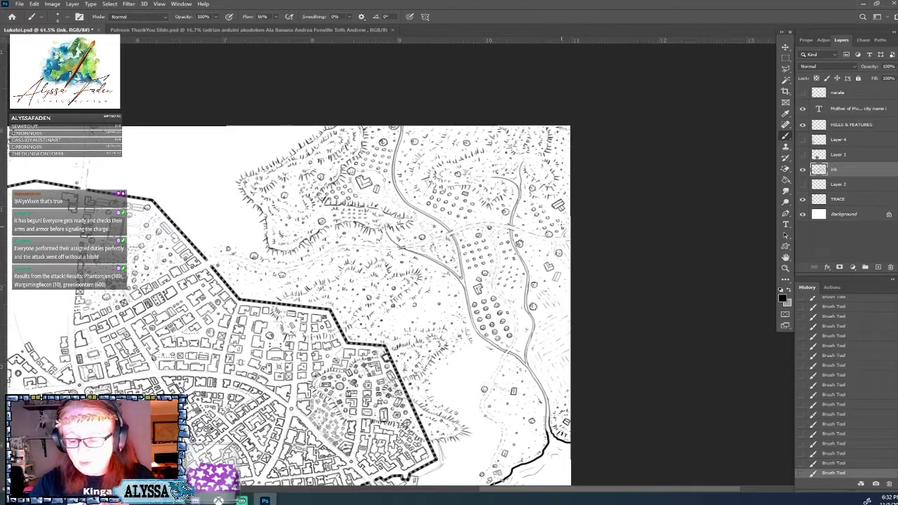
pyautogui.click(219, 30)
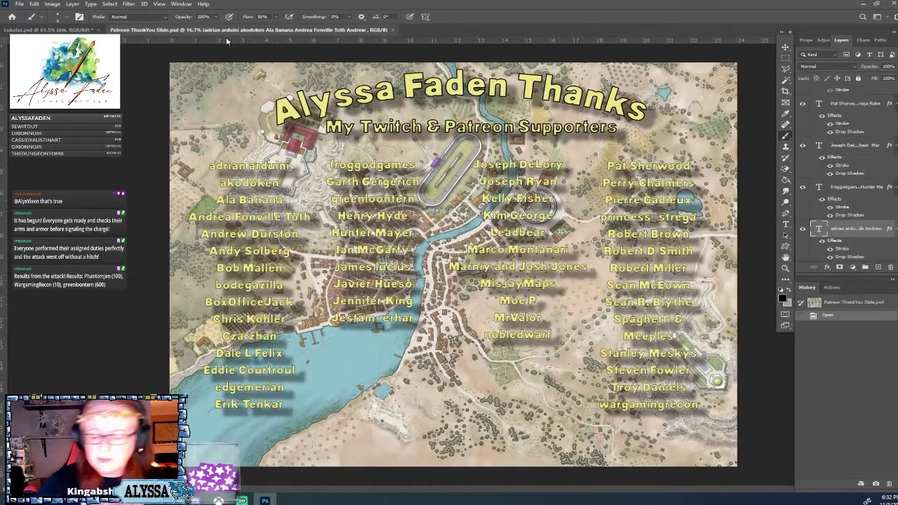
pyautogui.click(77, 30)
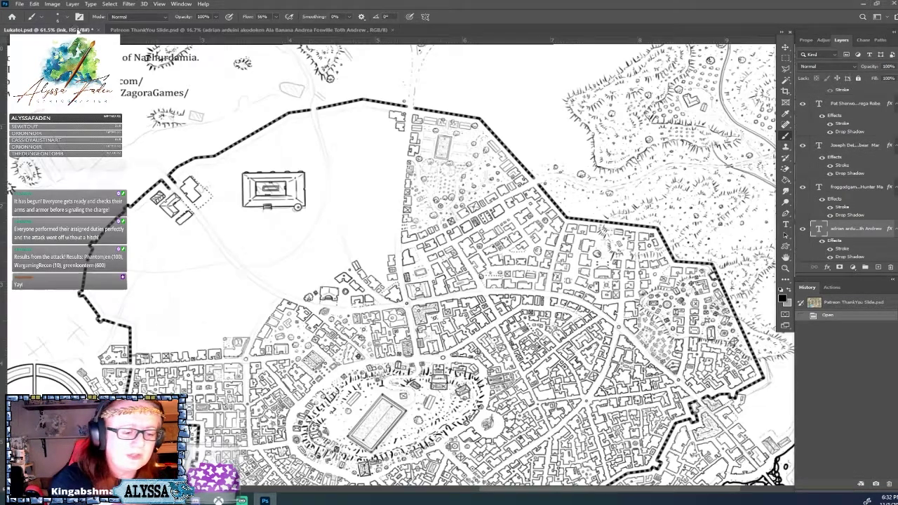
pyautogui.moveTo(765, 303); pyautogui.dragTo(412, 256)
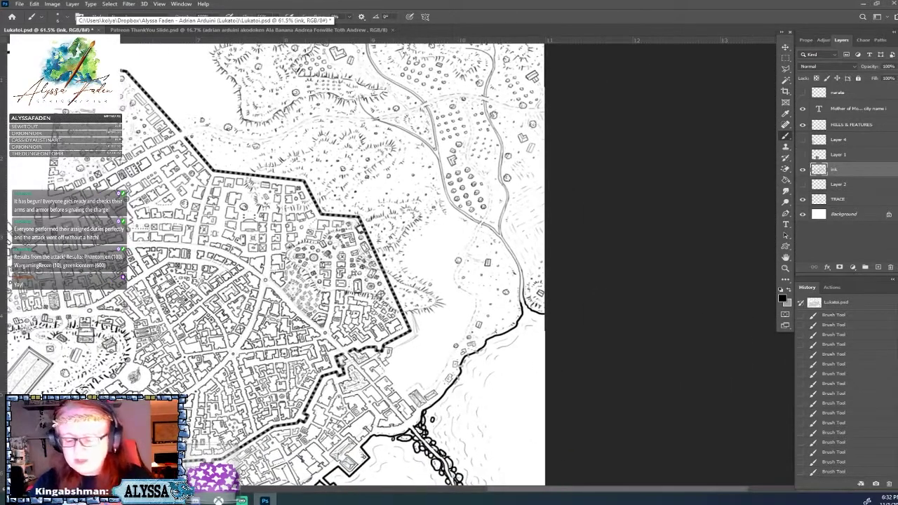
pyautogui.moveTo(534, 252); pyautogui.dragTo(533, 293)
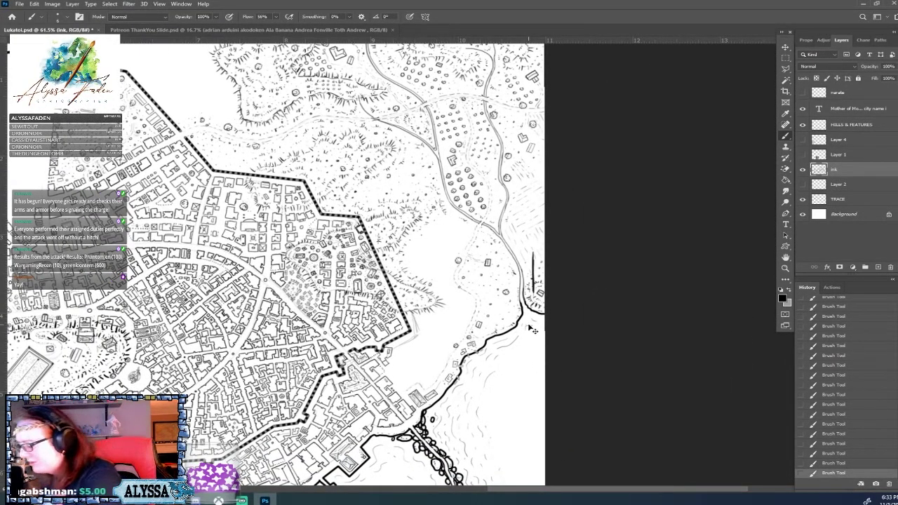
pyautogui.hotkey('ctrl', 'z')
pyautogui.moveTo(530, 325); pyautogui.dragTo(593, 90)
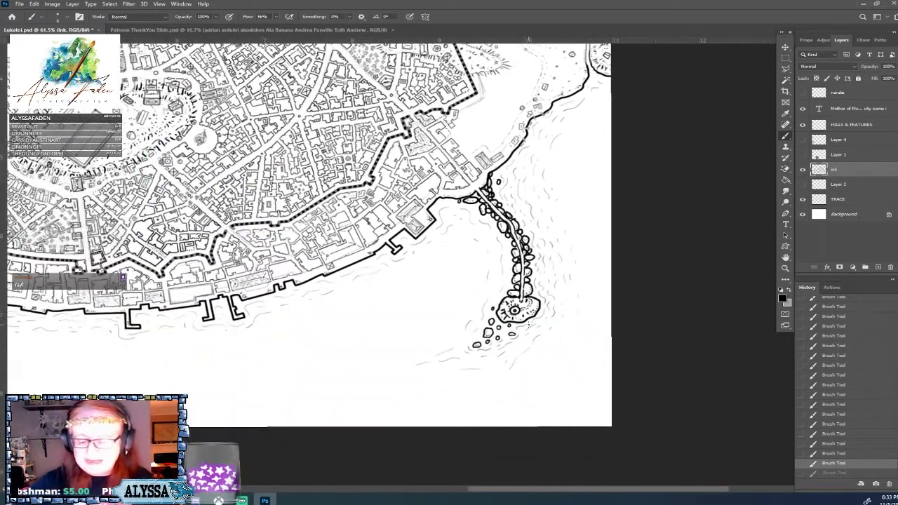
# Ink a rectangular building just outside the southeastern corner of the city wall
pyautogui.scroll(-3, 529, 325)
pyautogui.moveTo(529, 325); pyautogui.dragTo(570, 361)
pyautogui.scroll(5, 492, 232)
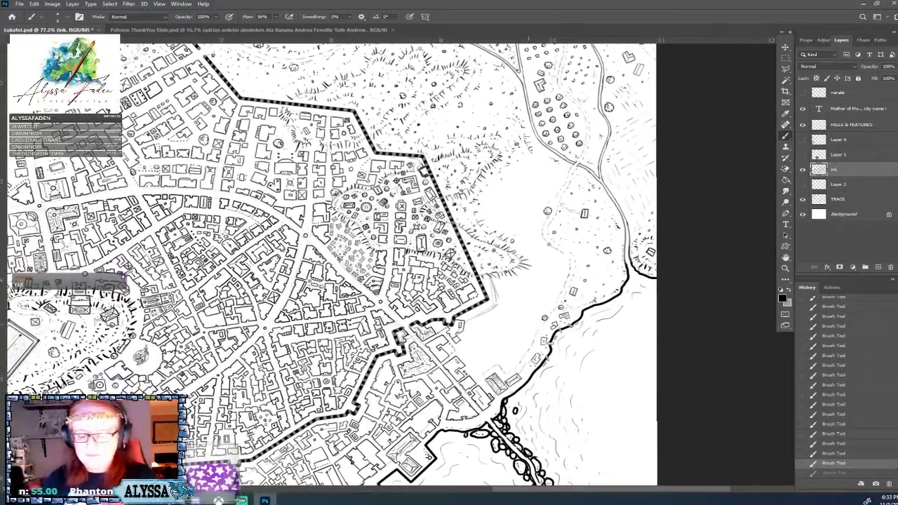
pyautogui.scroll(-2, 330, 263)
pyautogui.moveTo(529, 263); pyautogui.dragTo(521, 298)
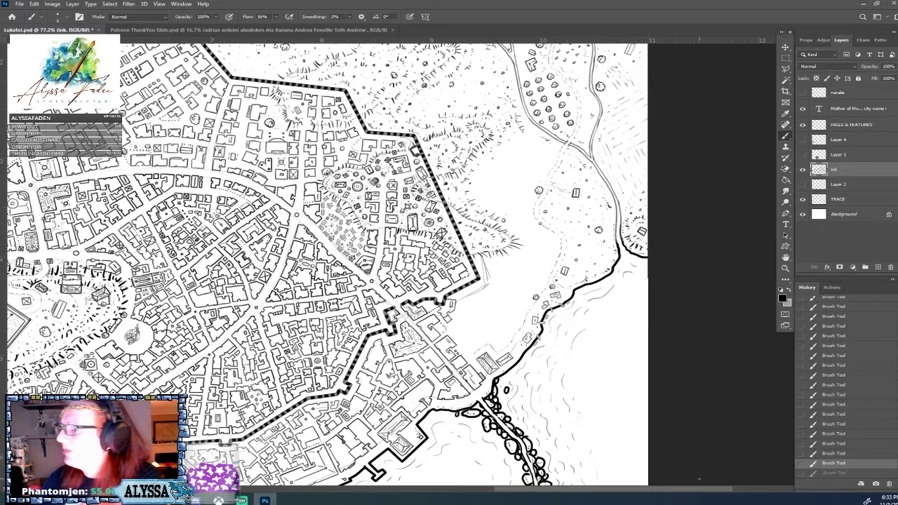
pyautogui.moveTo(540, 323); pyautogui.dragTo(523, 342)
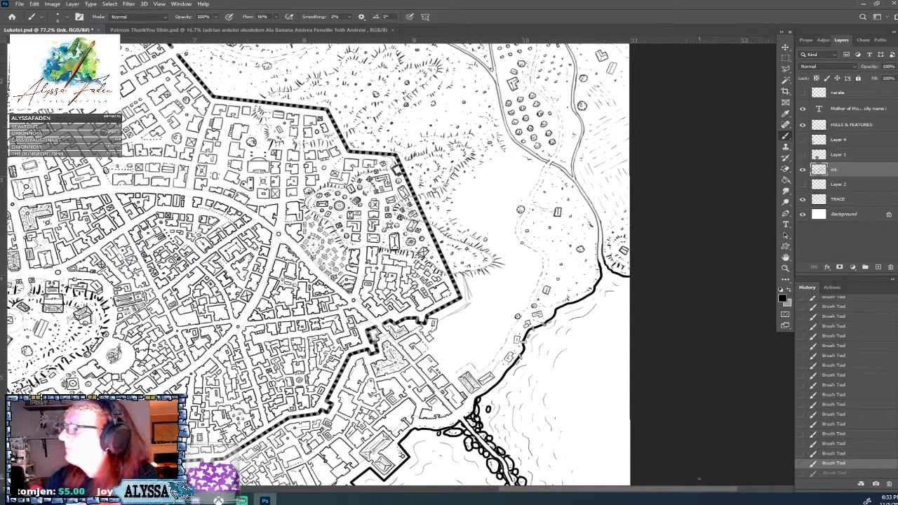
pyautogui.moveTo(522, 342); pyautogui.dragTo(503, 350)
pyautogui.scroll(3, 350, 414)
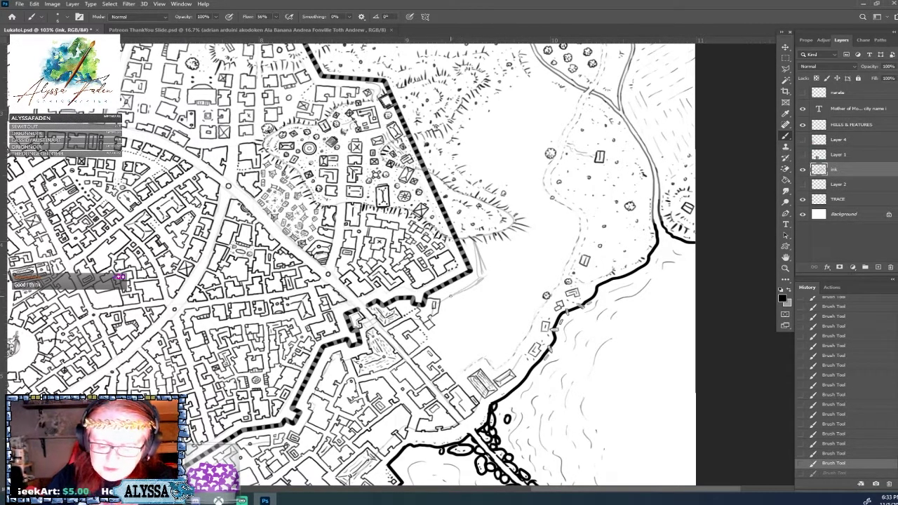
pyautogui.hotkey('ctrl', 'shift', 'z')
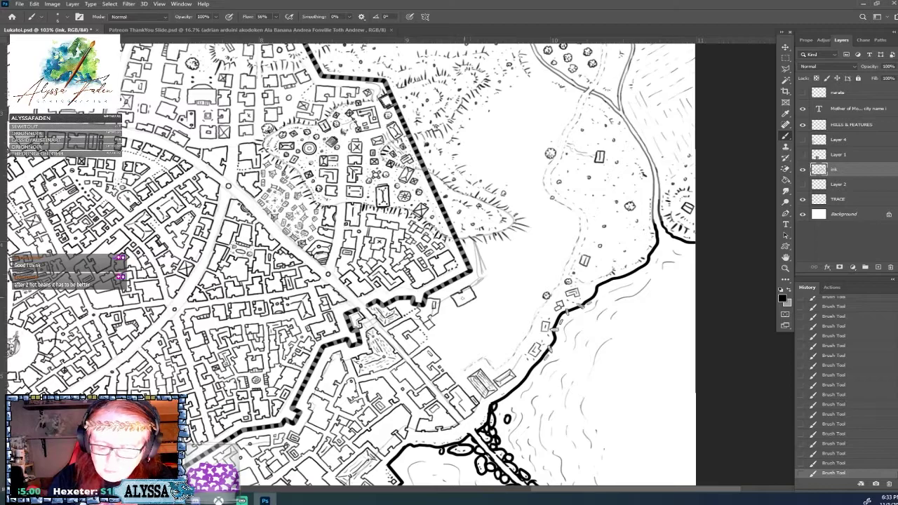
pyautogui.moveTo(459, 300); pyautogui.dragTo(468, 295)
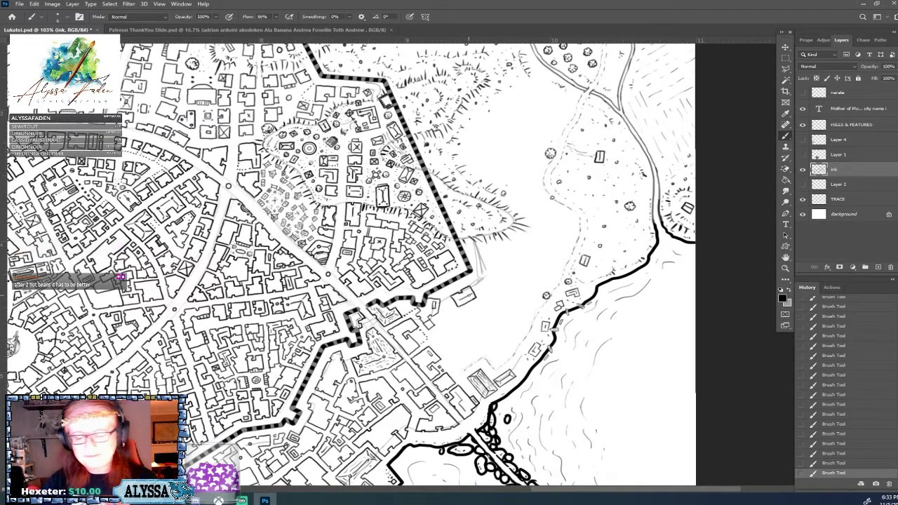
# Ink small buildings against the outer side of the wall between the corner building and the harbour street
pyautogui.scroll(2, 505, 171)
pyautogui.moveTo(505, 171); pyautogui.dragTo(498, 198)
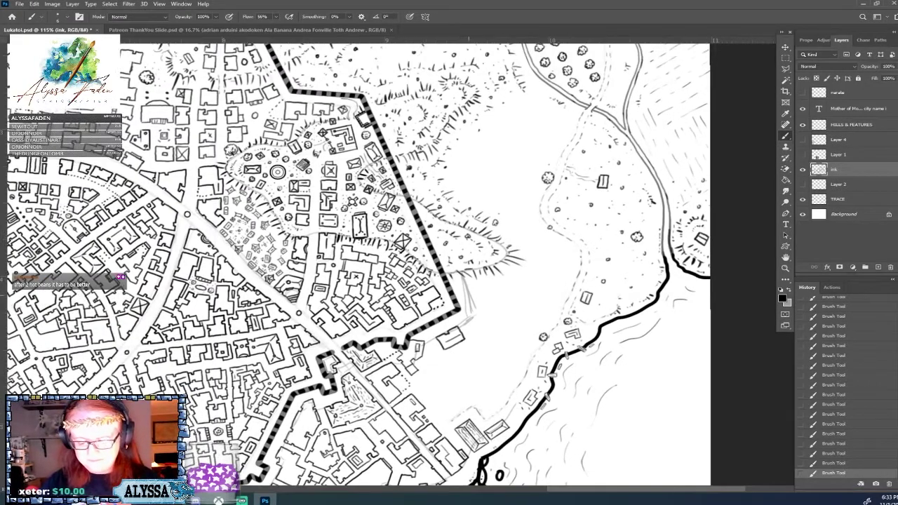
pyautogui.scroll(-3, 502, 269)
pyautogui.moveTo(502, 269); pyautogui.dragTo(464, 183)
pyautogui.scroll(4, 618, 340)
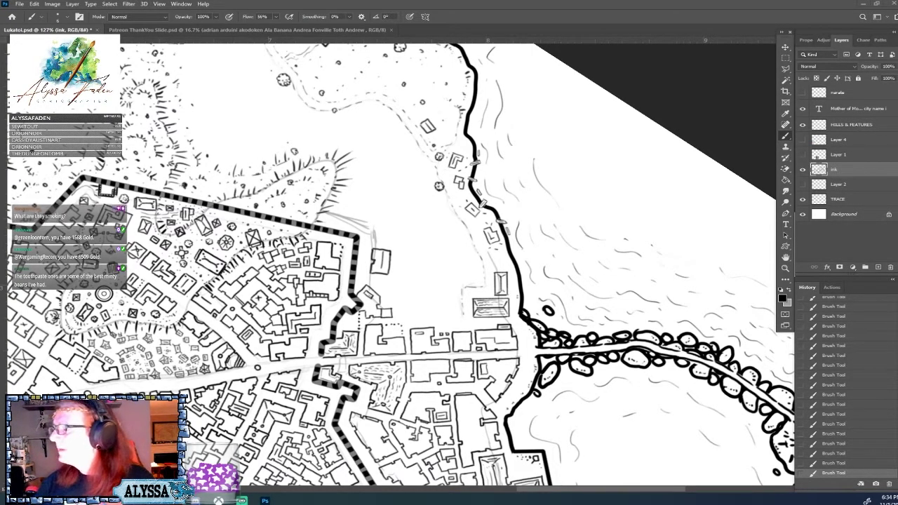
pyautogui.scroll(2, 638, 421)
pyautogui.scroll(-2, 400, 267)
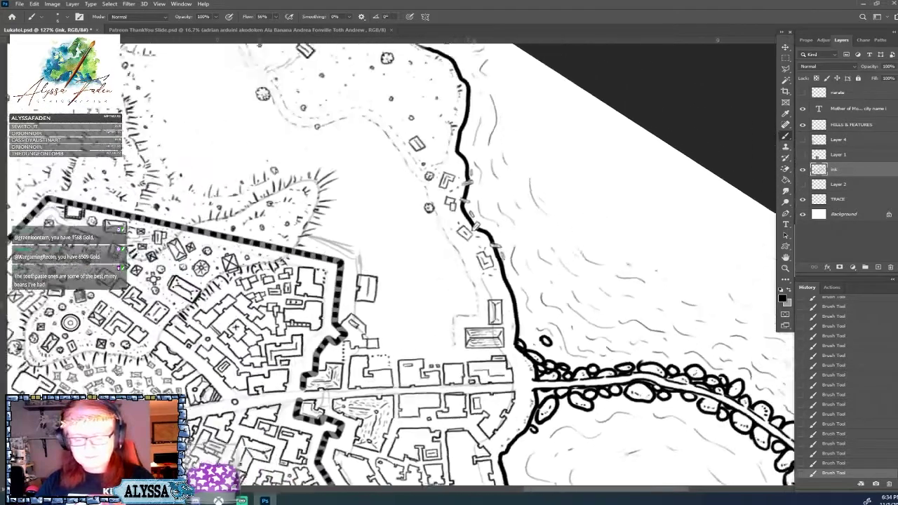
# Ink an irregular, stepped building beside the large hipped-roof building near the base of the breakwater
pyautogui.scroll(1, 400, 266)
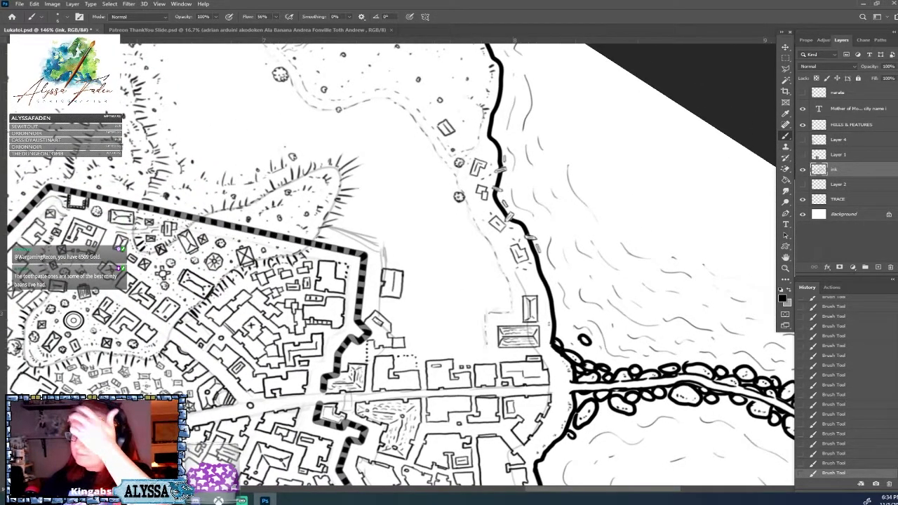
pyautogui.scroll(1, 500, 379)
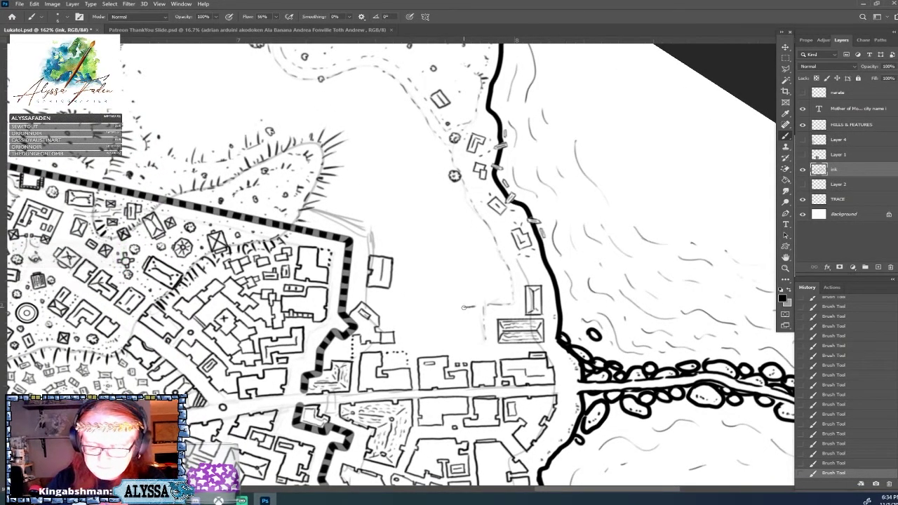
pyautogui.moveTo(464, 307)
pyautogui.mouseDown()
pyautogui.moveTo(482, 306)
pyautogui.moveTo(457, 325)
pyautogui.moveTo(456, 343)
pyautogui.moveTo(486, 342)
pyautogui.moveTo(480, 309)
pyautogui.moveTo(485, 342)
pyautogui.moveTo(475, 336)
pyautogui.mouseUp()
pyautogui.moveTo(475, 336)
pyautogui.mouseDown()
pyautogui.moveTo(457, 326)
pyautogui.moveTo(459, 342)
pyautogui.moveTo(483, 336)
pyautogui.moveTo(433, 343)
pyautogui.mouseUp()
pyautogui.scroll(-3, 353, 246)
pyautogui.scroll(1, 352, 246)
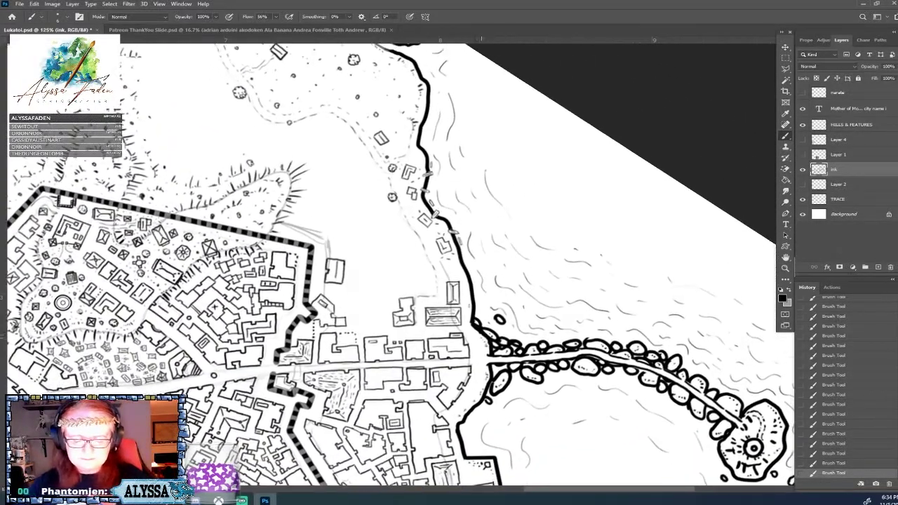
# Ink a small rectangular building with a roof line between the stepped building and the coastal path's end
pyautogui.scroll(2, 347, 334)
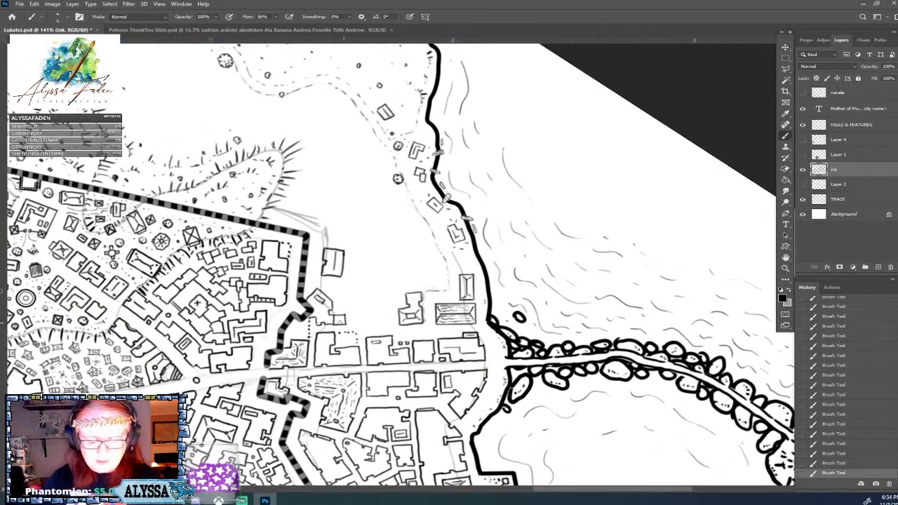
pyautogui.moveTo(502, 402); pyautogui.dragTo(452, 134)
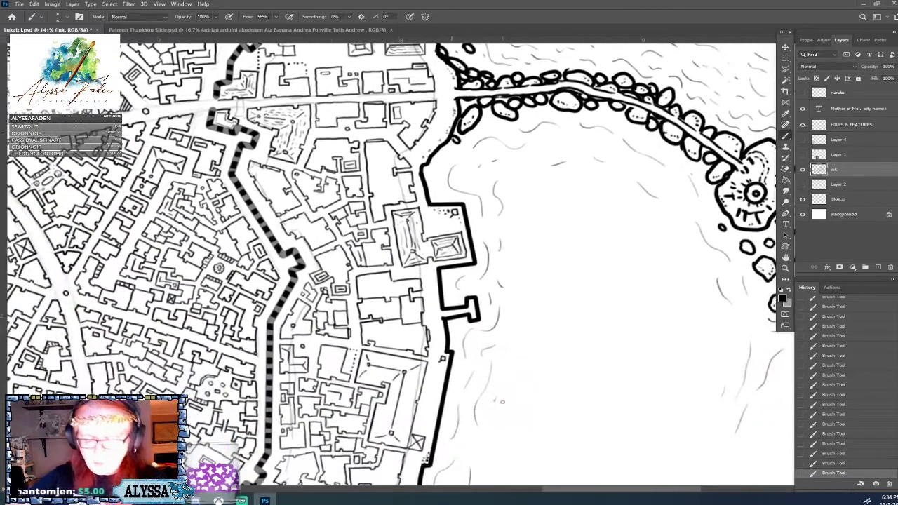
pyautogui.scroll(5, 400, 263)
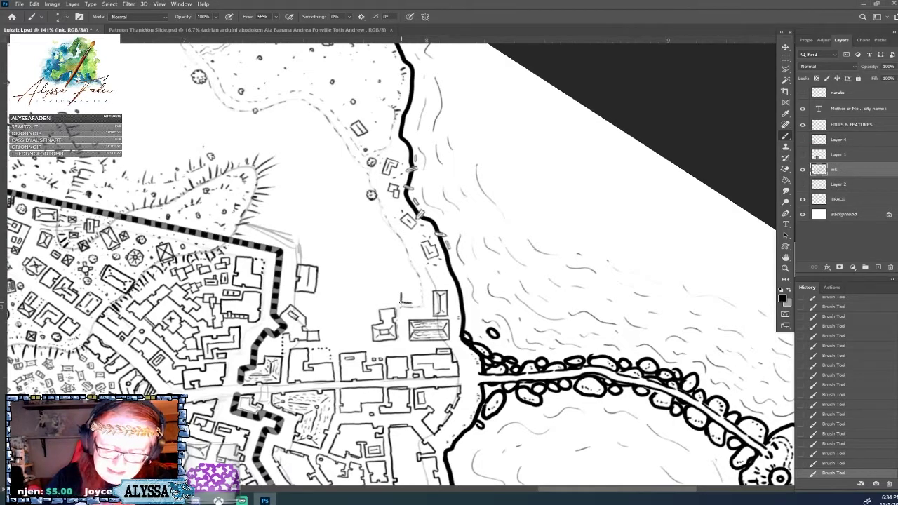
pyautogui.moveTo(416, 303)
pyautogui.mouseDown()
pyautogui.moveTo(416, 292)
pyautogui.moveTo(401, 294)
pyautogui.mouseUp()
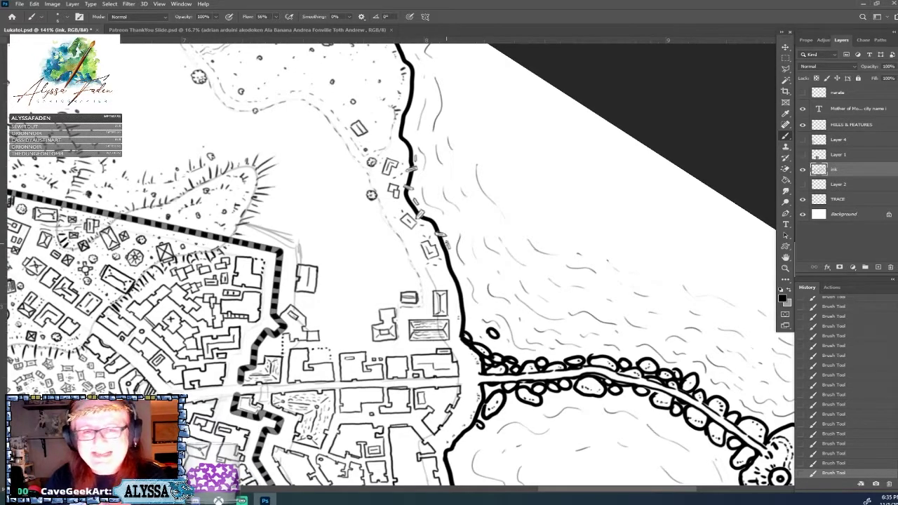
# Draw an arrow pointing at the small jetties on the shoreline and undo it
pyautogui.moveTo(501, 139)
pyautogui.mouseDown()
pyautogui.moveTo(424, 191)
pyautogui.moveTo(441, 197)
pyautogui.mouseUp()
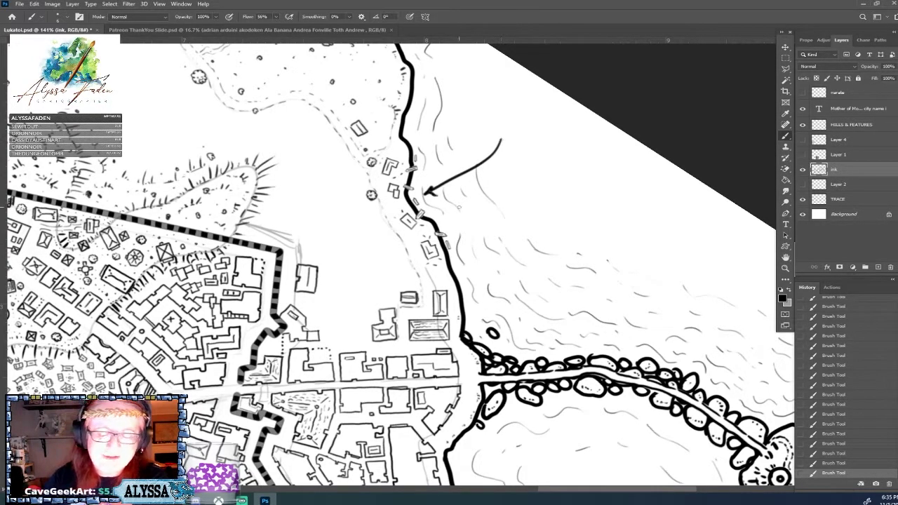
pyautogui.click(827, 464)
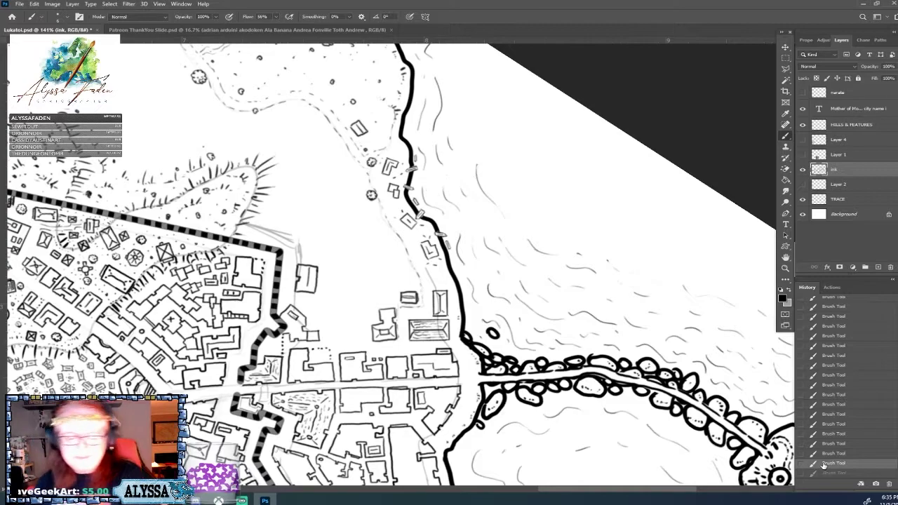
# Ink a row of rectangular houses with roof lines along the inland side of the dashed coastal path
pyautogui.moveTo(419, 280); pyautogui.dragTo(457, 309)
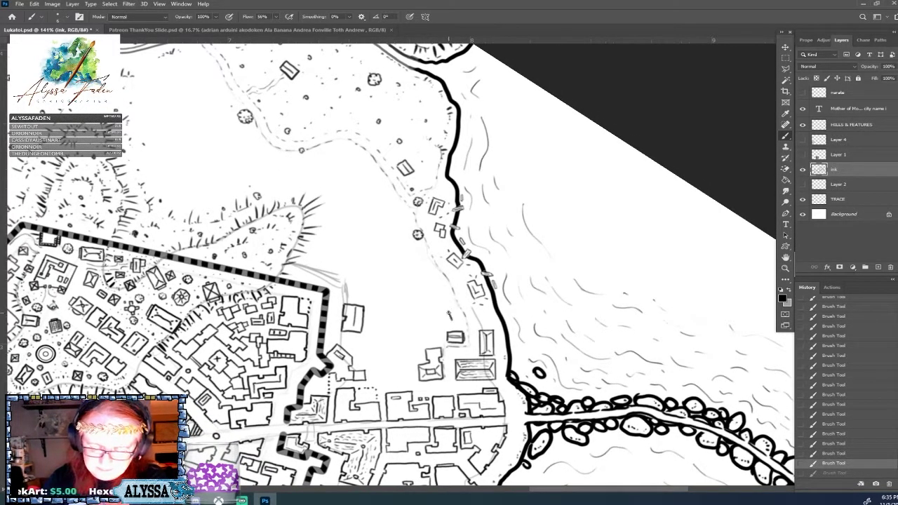
pyautogui.moveTo(449, 313); pyautogui.dragTo(460, 318)
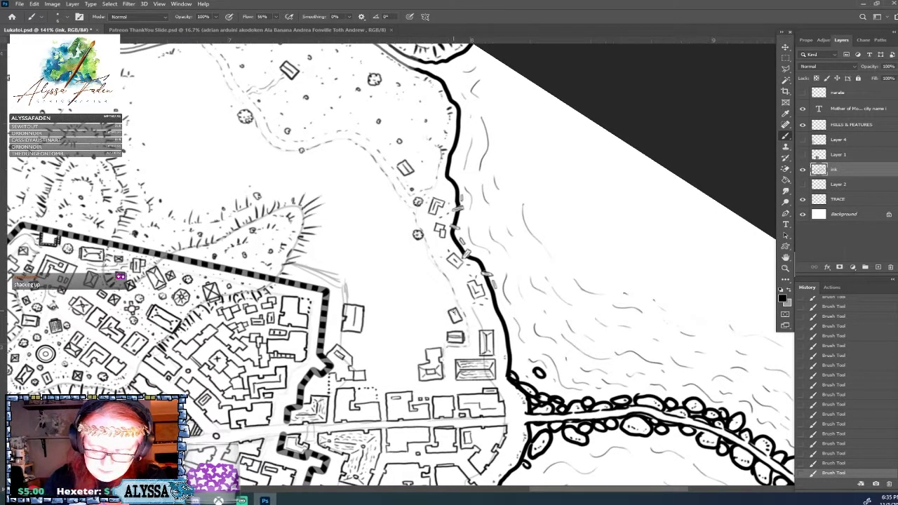
pyautogui.moveTo(415, 295)
pyautogui.mouseDown()
pyautogui.moveTo(433, 288)
pyautogui.moveTo(419, 302)
pyautogui.moveTo(436, 311)
pyautogui.mouseUp()
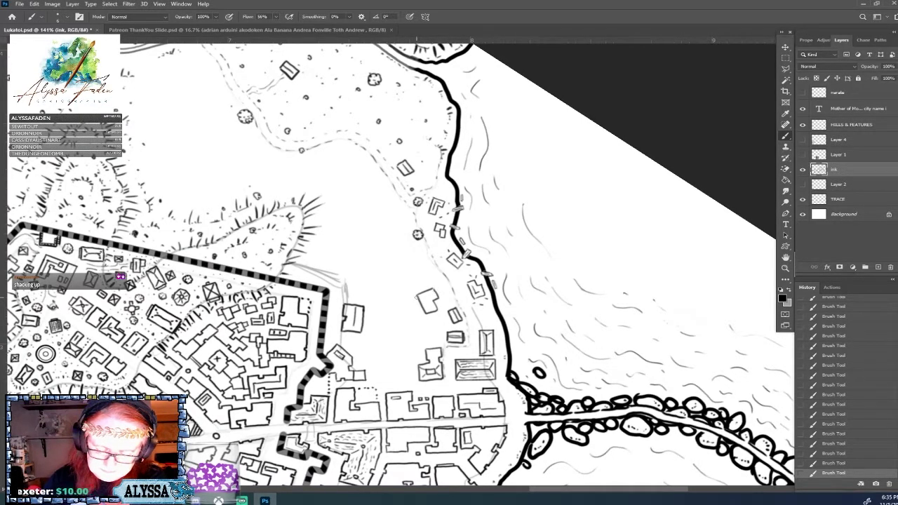
pyautogui.moveTo(426, 299)
pyautogui.mouseDown()
pyautogui.moveTo(431, 306)
pyautogui.moveTo(435, 294)
pyautogui.mouseUp()
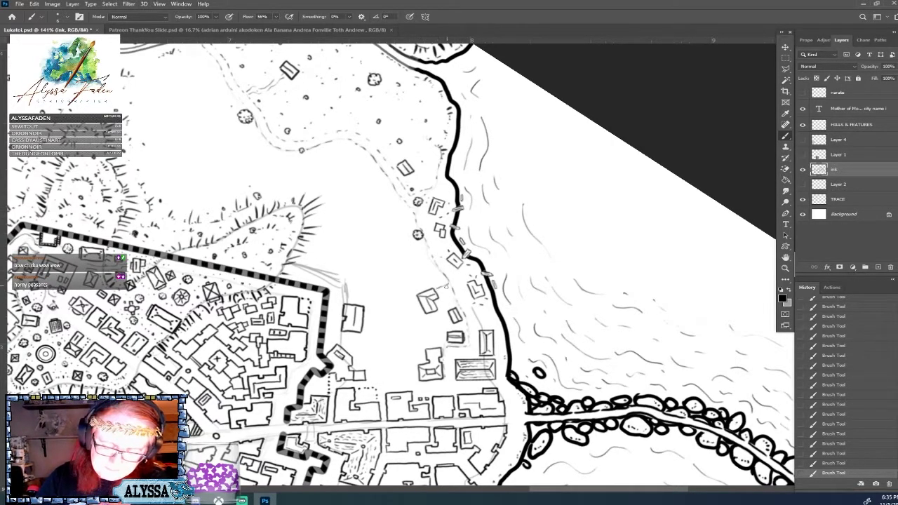
pyautogui.moveTo(438, 290); pyautogui.dragTo(449, 286)
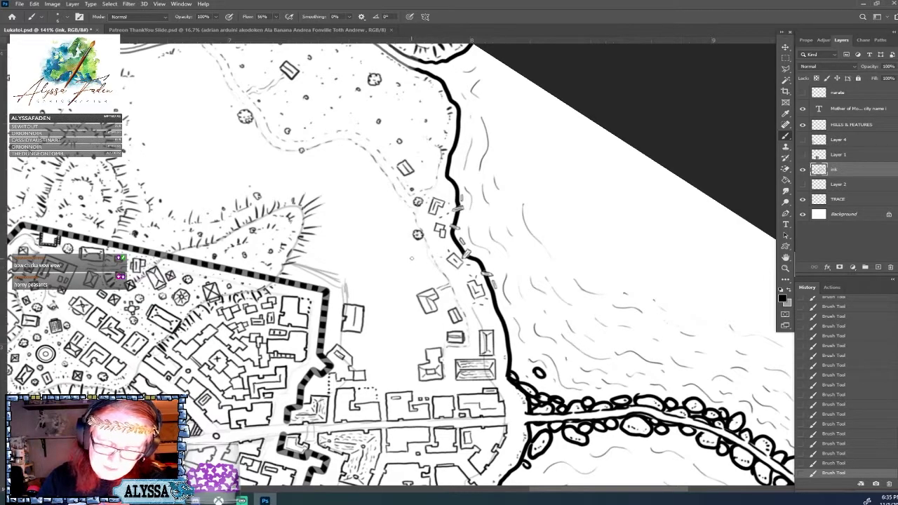
pyautogui.moveTo(410, 253)
pyautogui.mouseDown()
pyautogui.moveTo(417, 265)
pyautogui.moveTo(423, 251)
pyautogui.mouseUp()
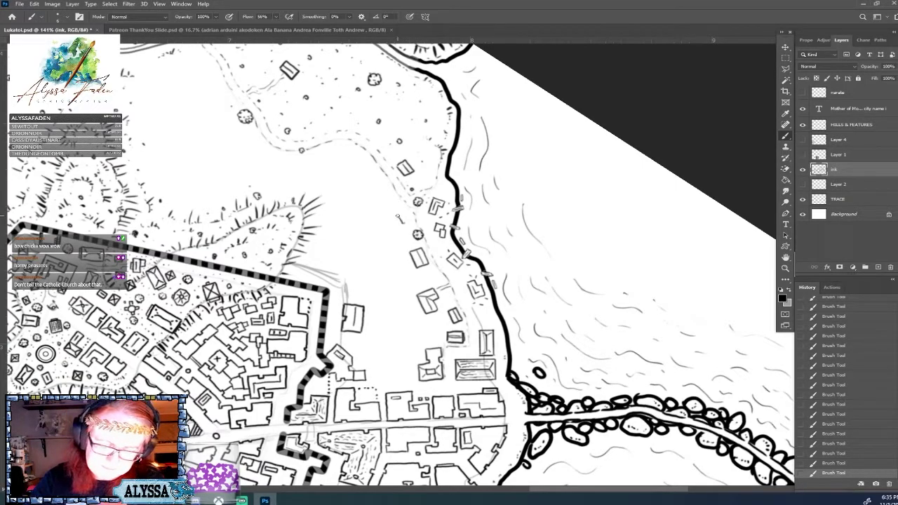
pyautogui.moveTo(398, 214); pyautogui.dragTo(404, 220)
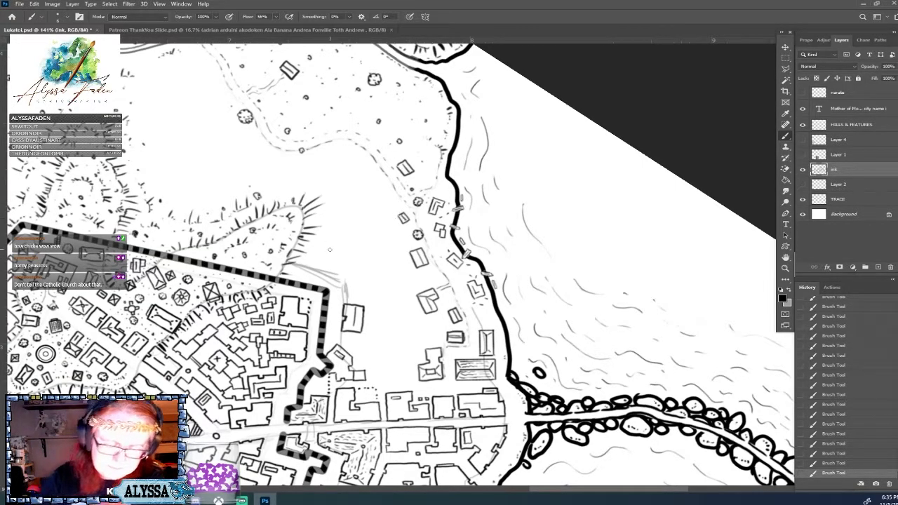
# Scatter small rectangular huts across the open ground between the hill's tip, the wall corner and the dashed path
pyautogui.moveTo(320, 254)
pyautogui.mouseDown()
pyautogui.moveTo(327, 257)
pyautogui.moveTo(320, 233)
pyautogui.mouseUp()
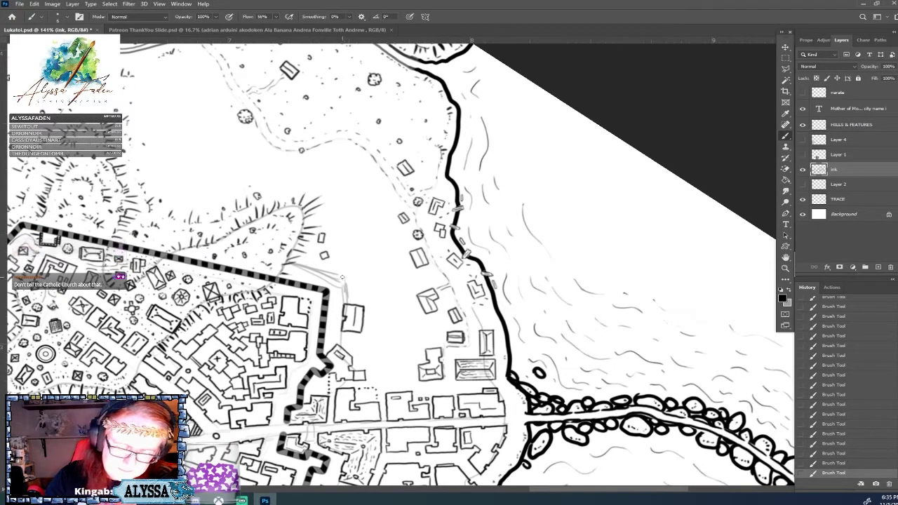
pyautogui.moveTo(340, 273); pyautogui.dragTo(345, 275)
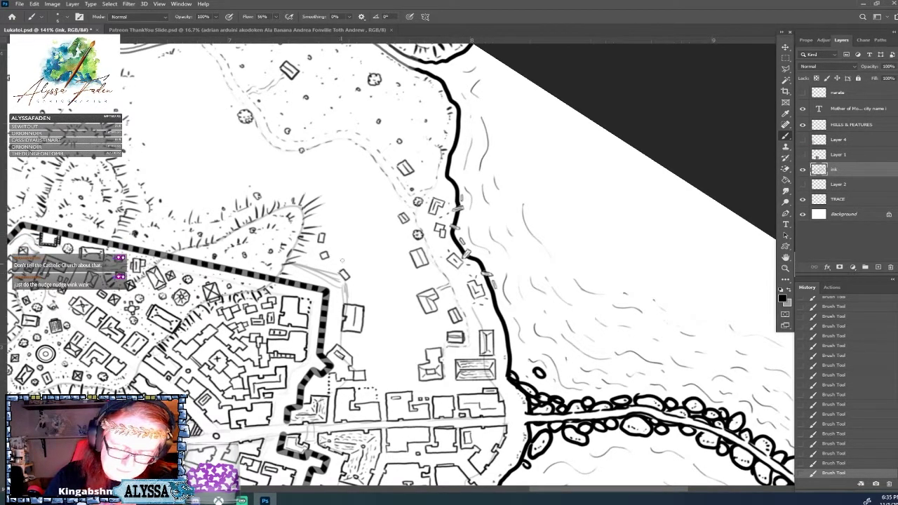
pyautogui.moveTo(323, 215); pyautogui.dragTo(323, 221)
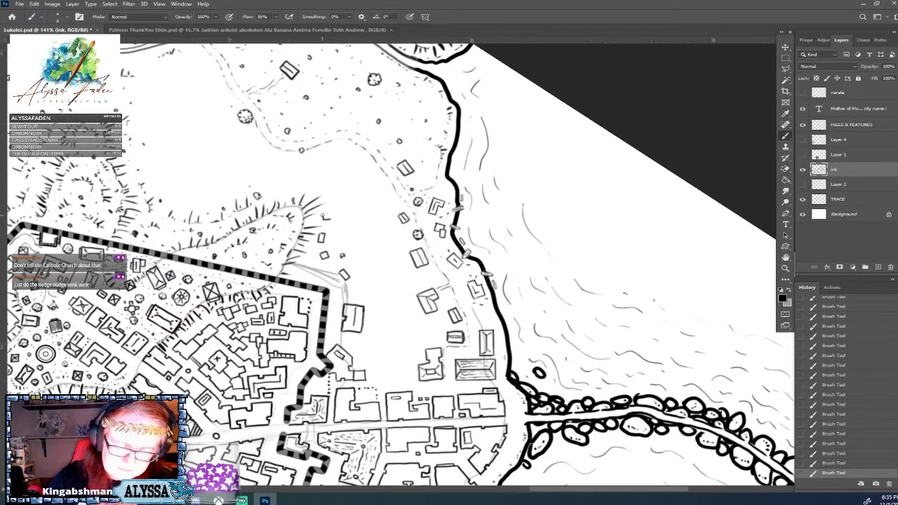
pyautogui.moveTo(359, 287)
pyautogui.mouseDown()
pyautogui.moveTo(377, 270)
pyautogui.moveTo(365, 244)
pyautogui.moveTo(340, 235)
pyautogui.moveTo(352, 226)
pyautogui.moveTo(341, 204)
pyautogui.moveTo(355, 202)
pyautogui.mouseUp()
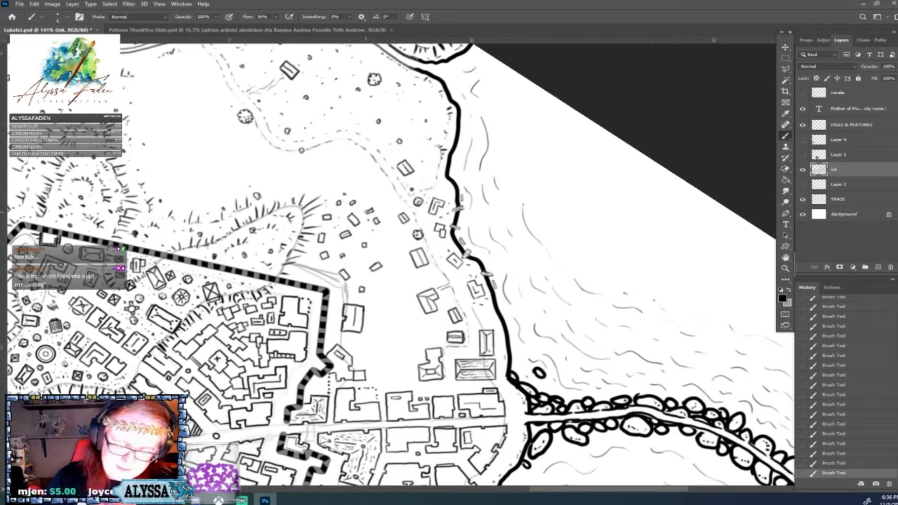
pyautogui.moveTo(377, 245)
pyautogui.mouseDown()
pyautogui.moveTo(390, 243)
pyautogui.moveTo(379, 245)
pyautogui.mouseUp()
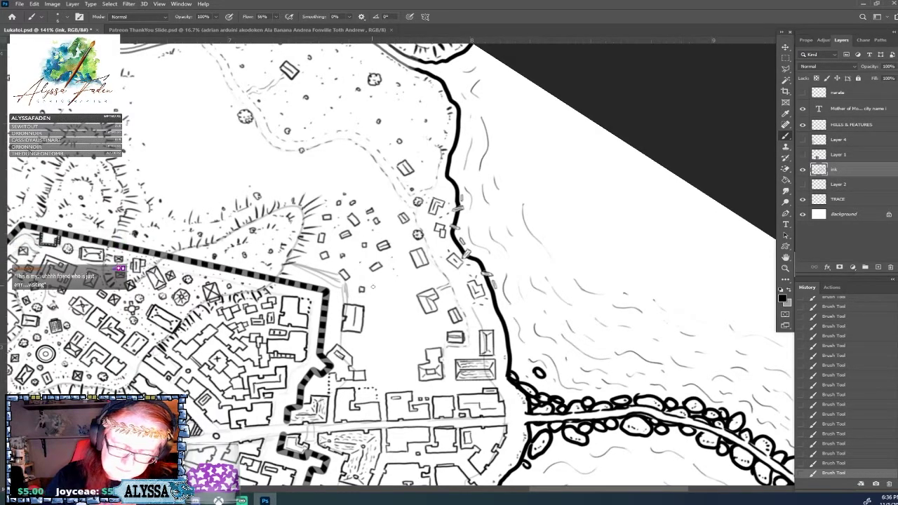
# Ink two small rectangular houses on the open ground beside the district just outside the city wall
pyautogui.scroll(-6, 373, 287)
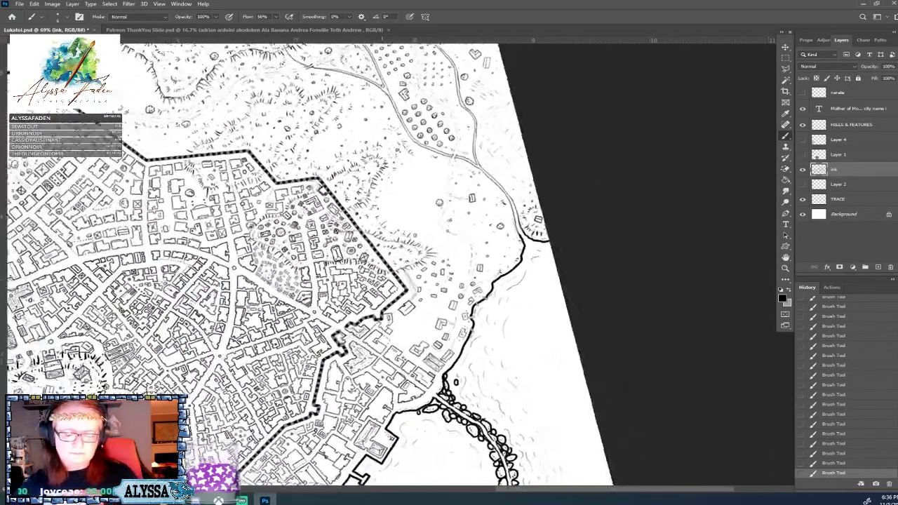
pyautogui.scroll(2, 400, 265)
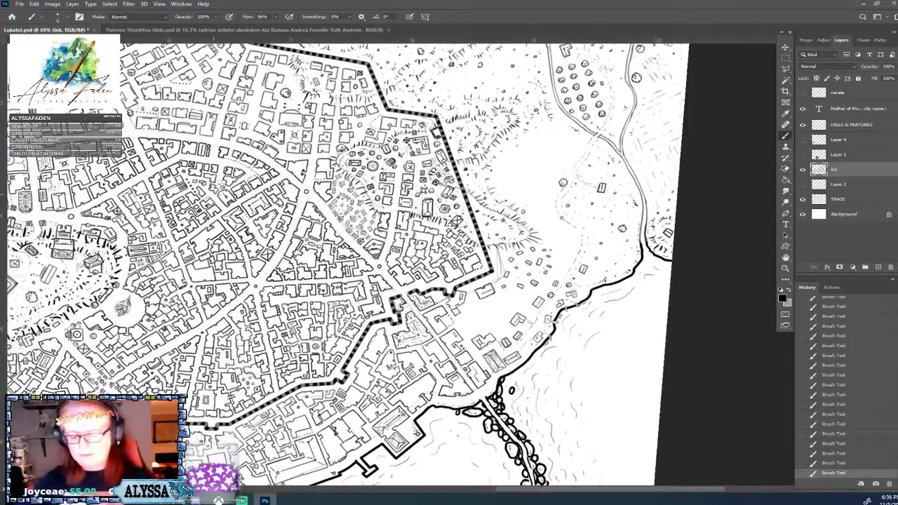
pyautogui.scroll(2, 393, 280)
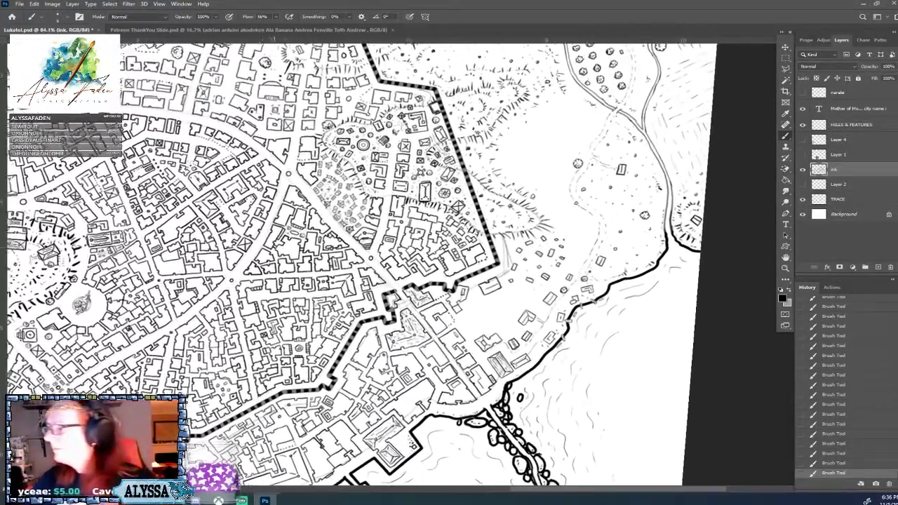
pyautogui.scroll(2, 562, 281)
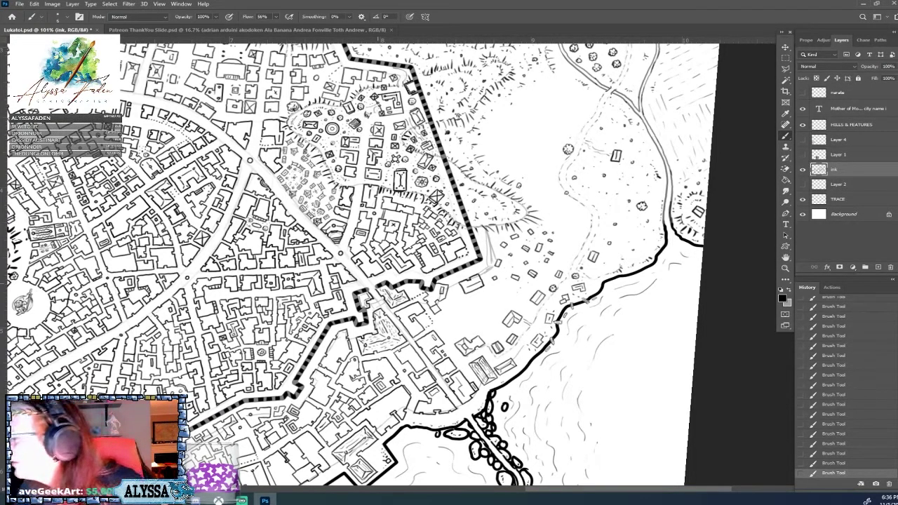
pyautogui.scroll(4, 587, 391)
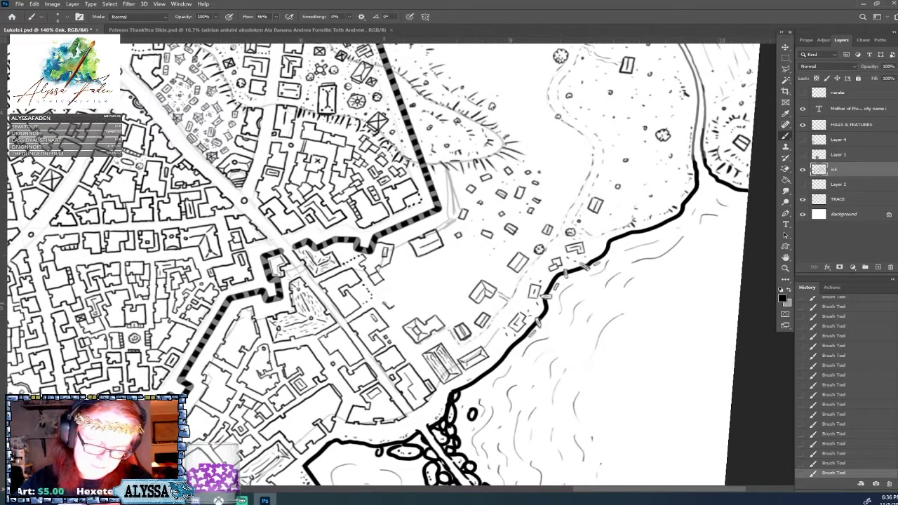
pyautogui.moveTo(387, 299); pyautogui.dragTo(397, 302)
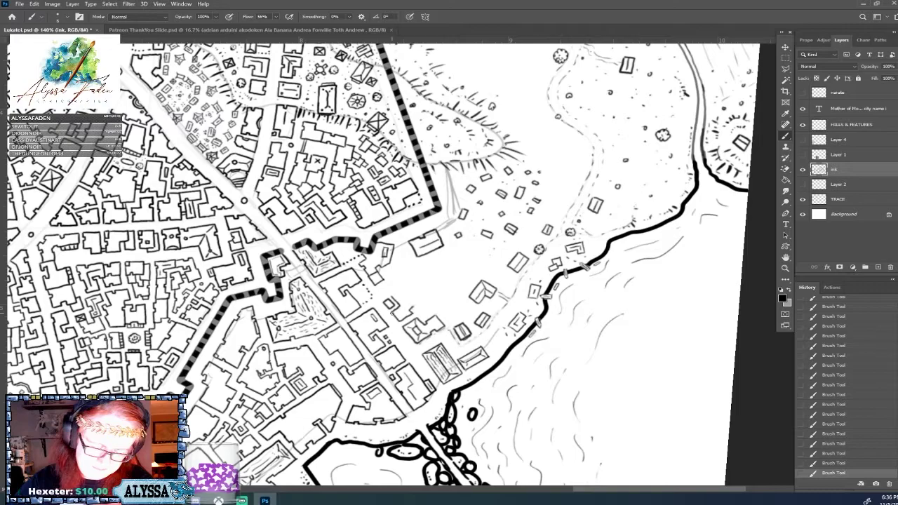
pyautogui.moveTo(400, 287); pyautogui.dragTo(423, 302)
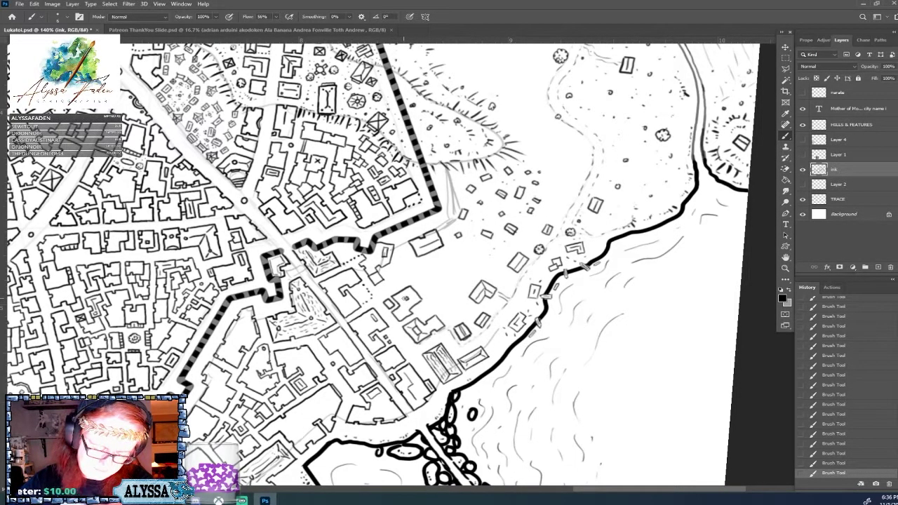
# Open the coloured Rikadon.psd map and fit it to the window
pyautogui.scroll(-5, 404, 299)
pyautogui.scroll(2, 404, 299)
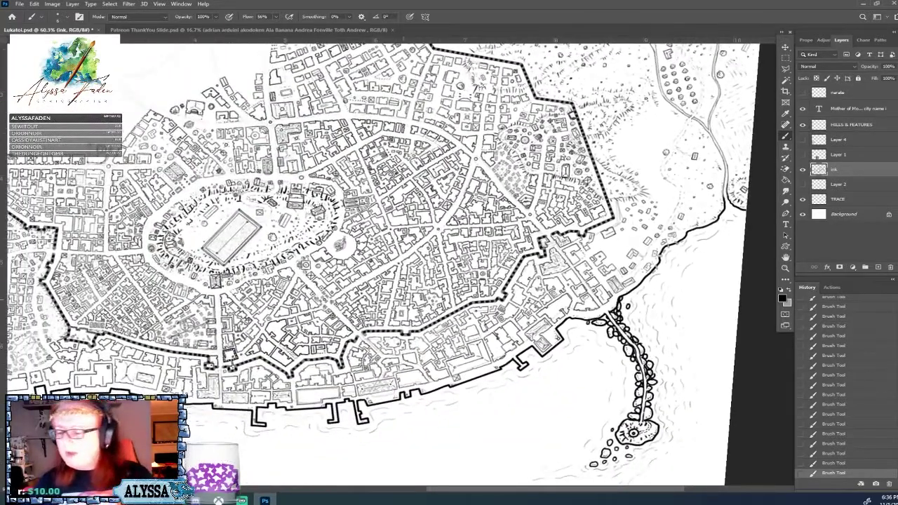
pyautogui.scroll(-4, 542, 274)
pyautogui.scroll(2, 542, 295)
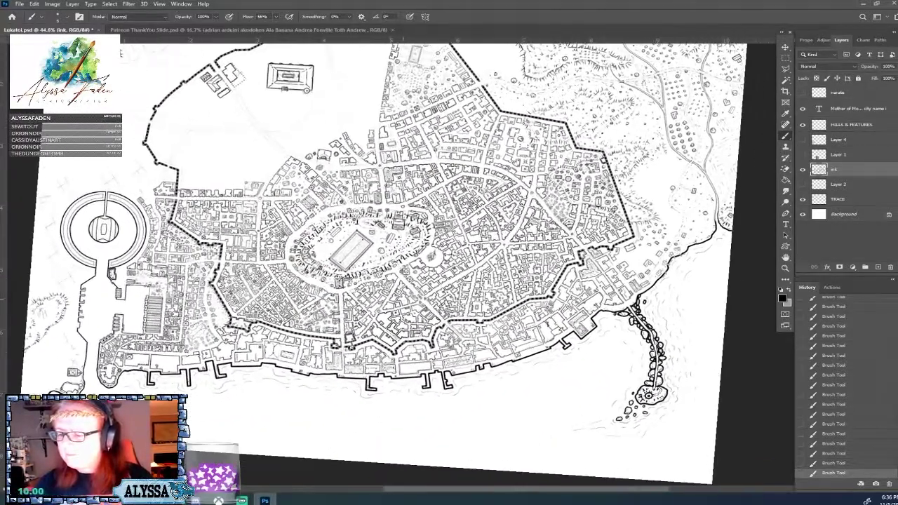
pyautogui.scroll(-1, 435, 267)
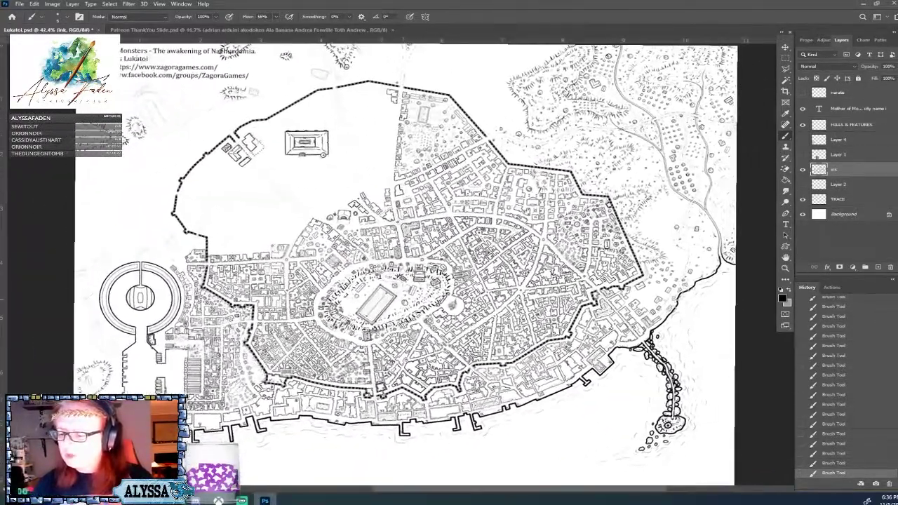
pyautogui.scroll(1, 435, 266)
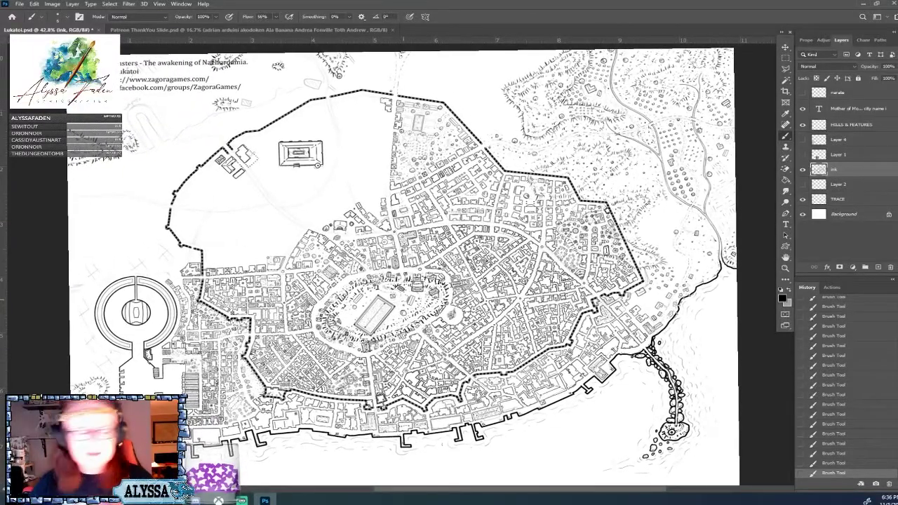
pyautogui.click(19, 4)
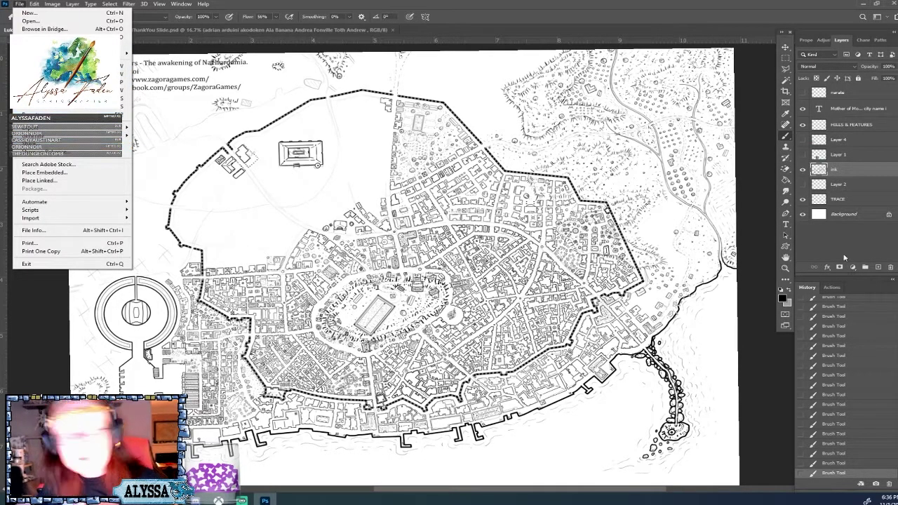
pyautogui.press('Escape')
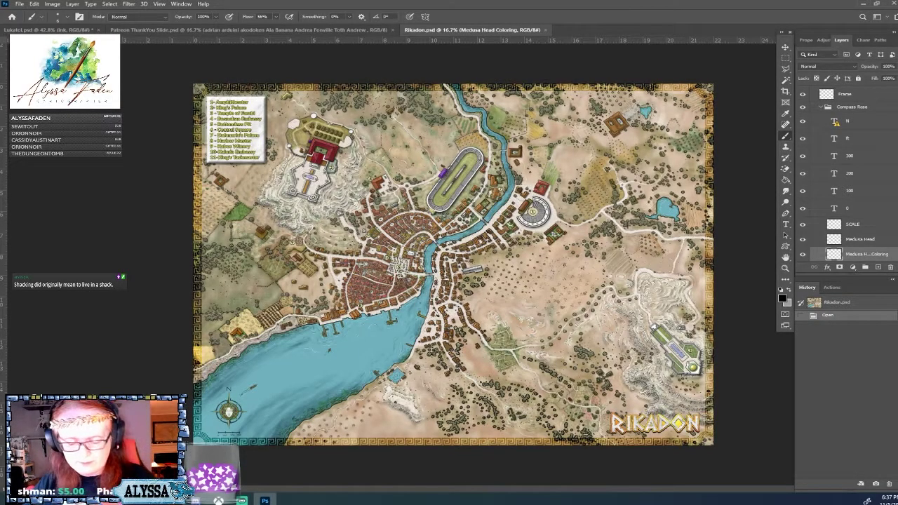
pyautogui.hotkey('ctrl', '0')
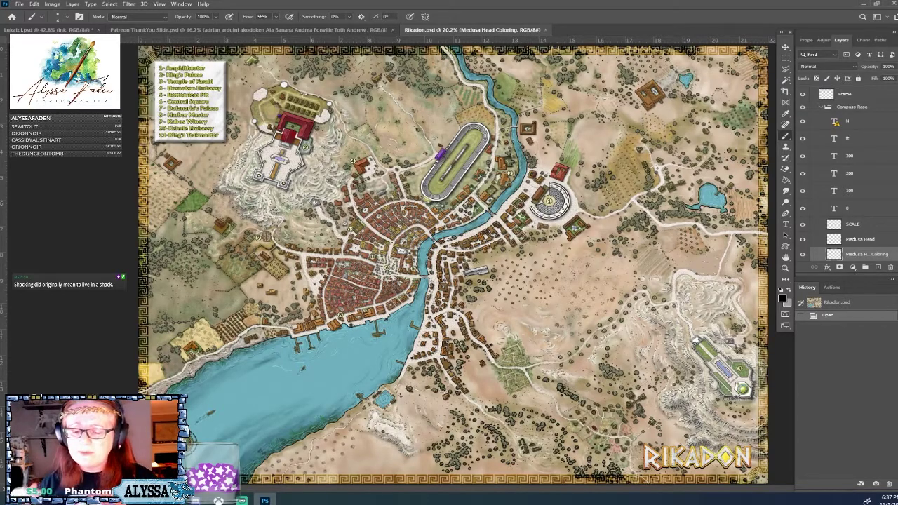
# Examine the fields, orchards, tree clusters and farm buildings in Rikadon's countryside around the amphitheatre and up to the map's corner
pyautogui.scroll(3, 591, 211)
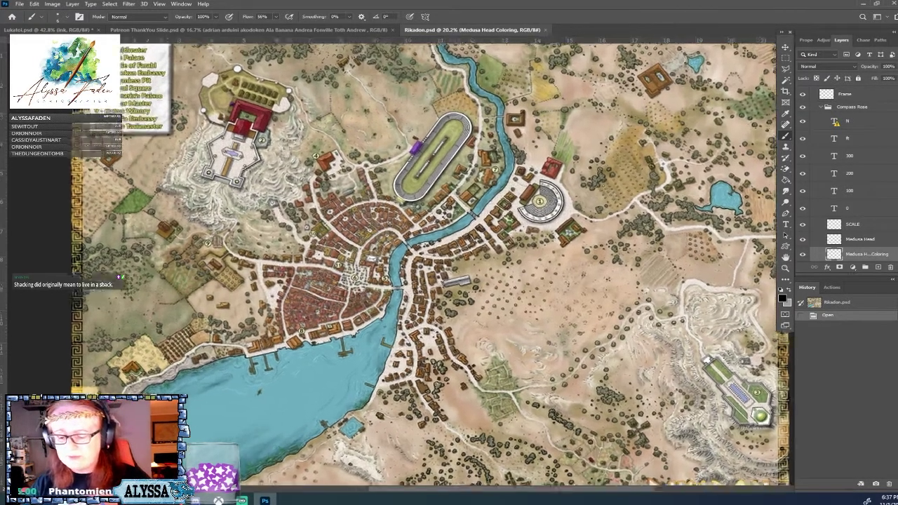
pyautogui.moveTo(492, 253); pyautogui.dragTo(331, 277)
pyautogui.scroll(3, 526, 301)
pyautogui.scroll(2, 484, 242)
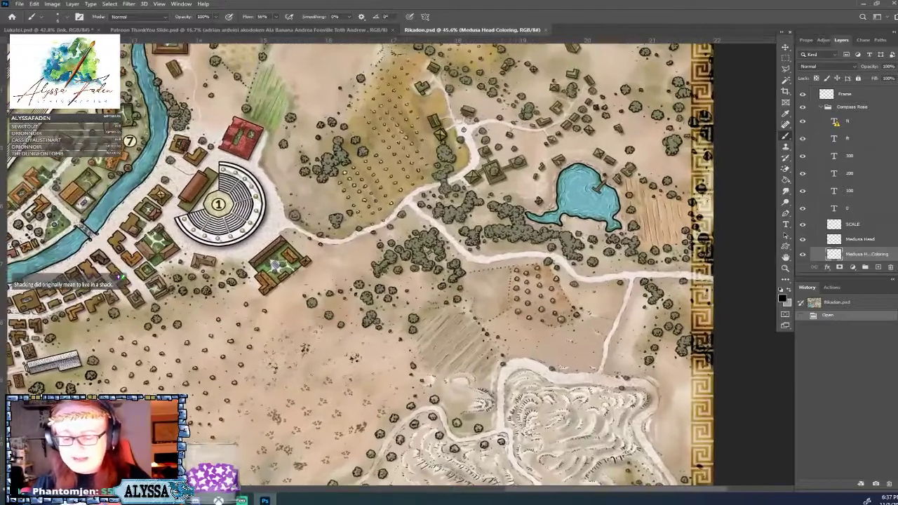
pyautogui.scroll(2, 474, 388)
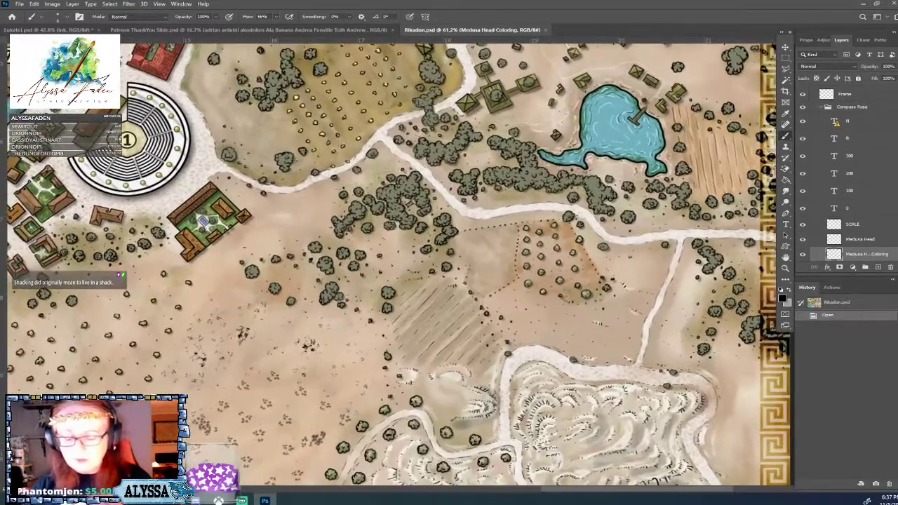
pyautogui.scroll(4, 428, 354)
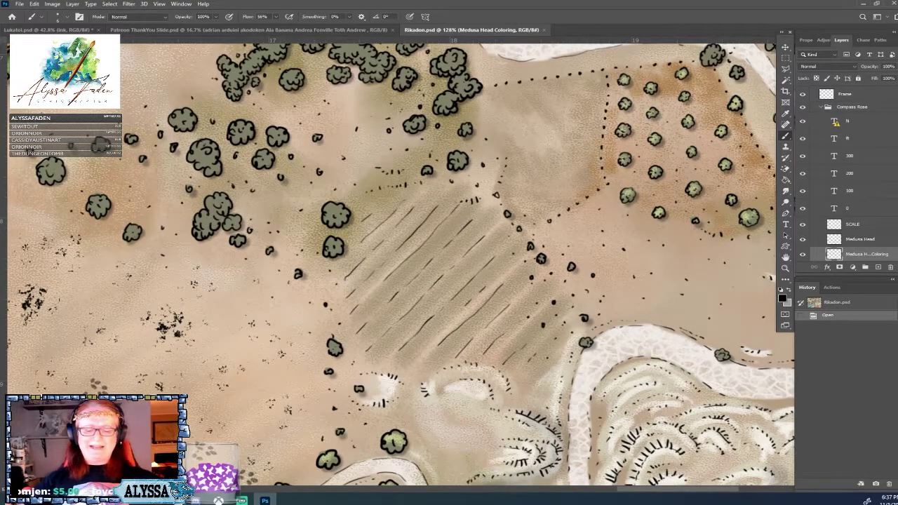
pyautogui.scroll(-5, 533, 428)
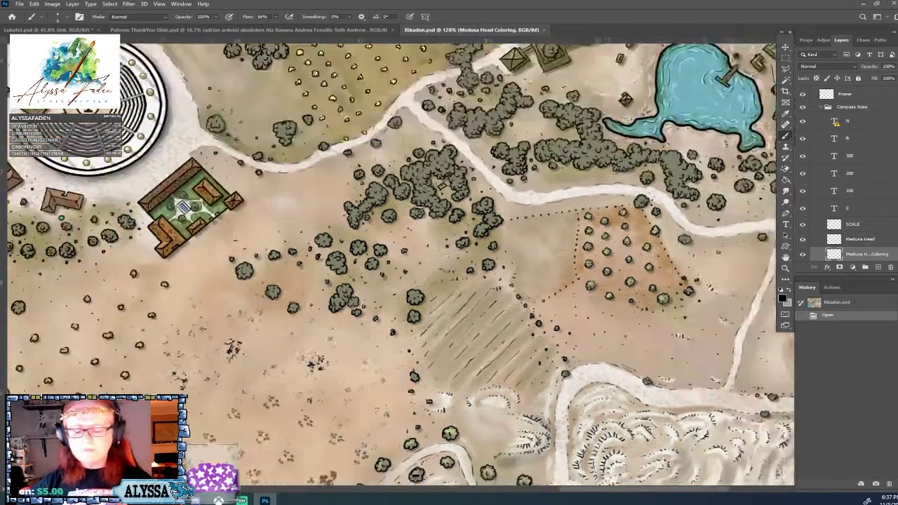
pyautogui.scroll(1, 502, 243)
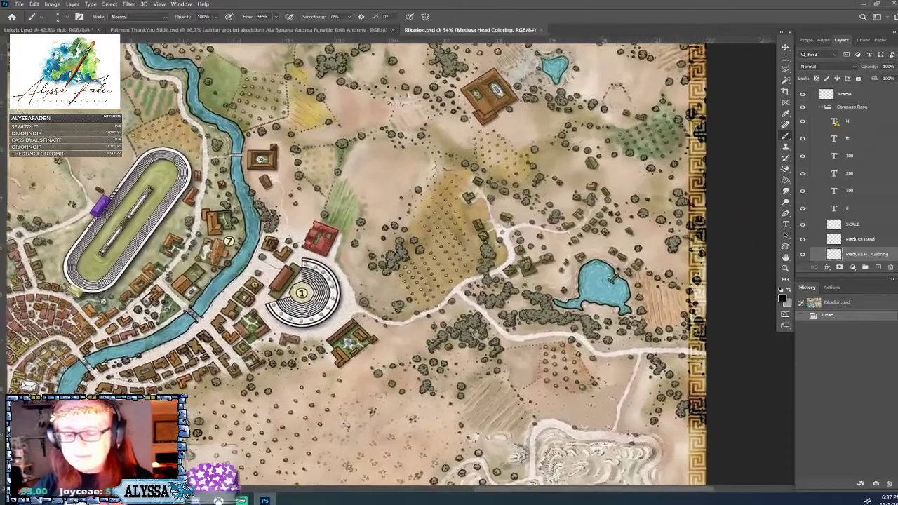
pyautogui.moveTo(536, 86); pyautogui.dragTo(558, 133)
pyautogui.scroll(1, 444, 83)
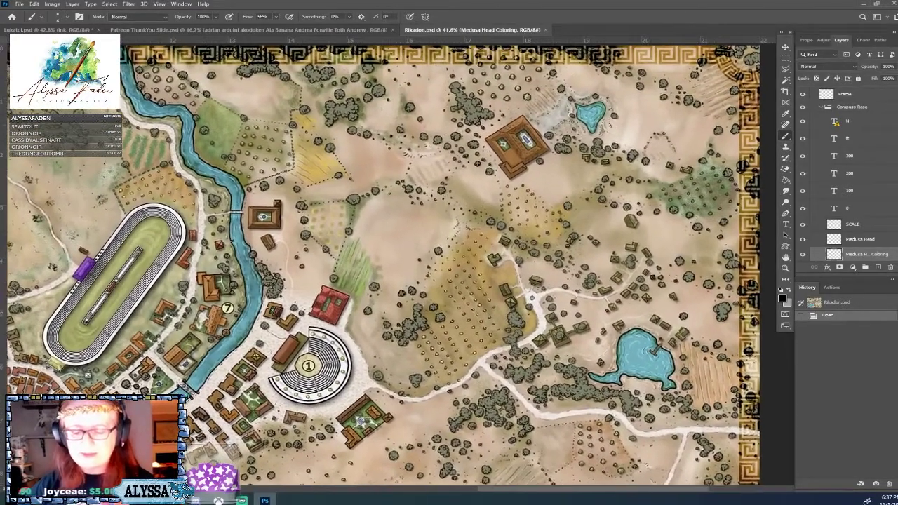
pyautogui.moveTo(443, 82); pyautogui.dragTo(444, 157)
pyautogui.moveTo(402, 295); pyautogui.dragTo(504, 150)
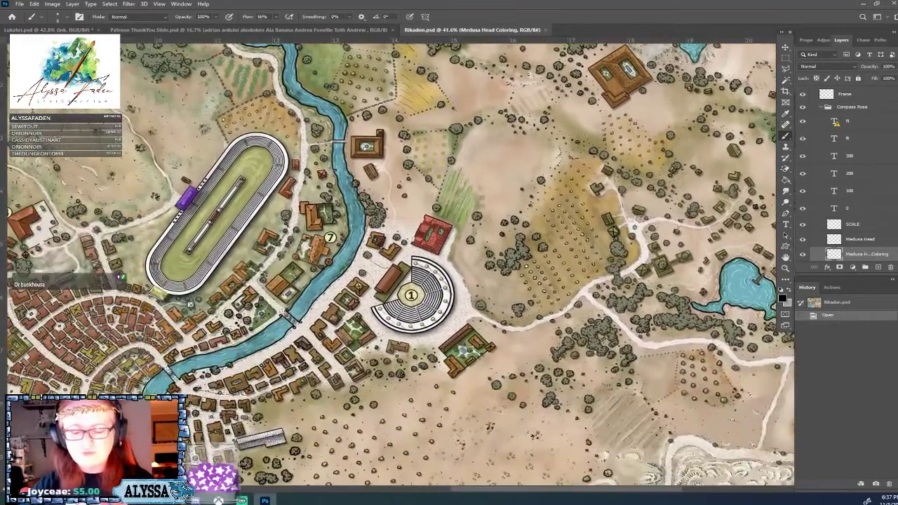
pyautogui.moveTo(743, 209); pyautogui.dragTo(505, 402)
pyautogui.scroll(2, 540, 397)
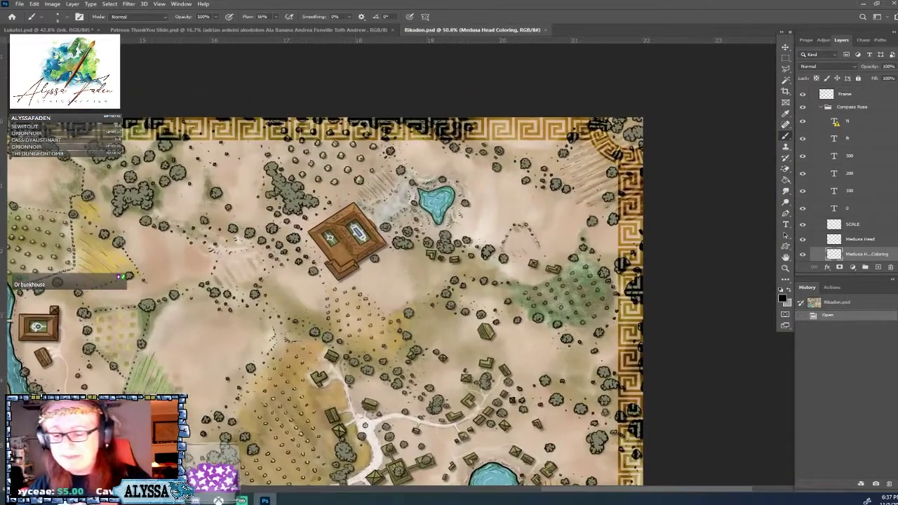
pyautogui.scroll(-6, 565, 254)
# Examine Rikadon's harbour, jetties, shoreline, ship and compass rose with its scale bar
pyautogui.moveTo(267, 365); pyautogui.dragTo(757, 185)
pyautogui.moveTo(784, 231); pyautogui.dragTo(697, 107)
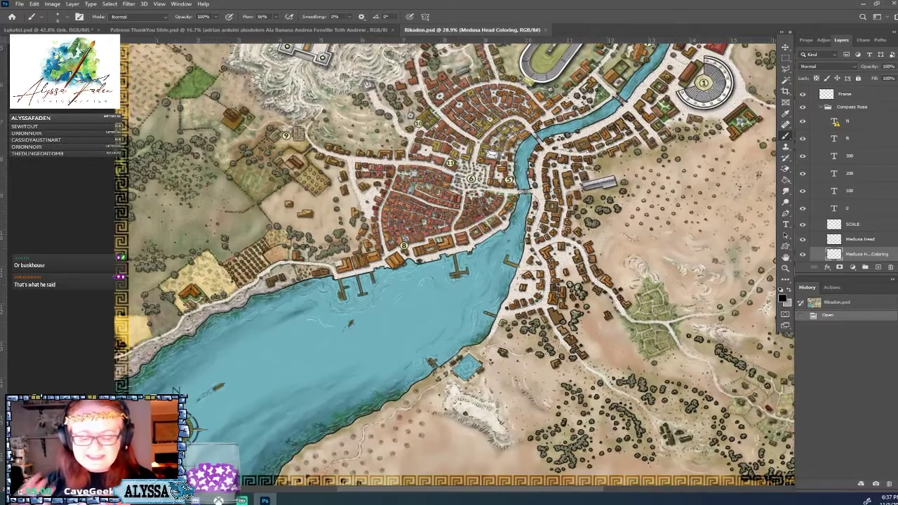
pyautogui.scroll(2, 491, 464)
pyautogui.scroll(2, 379, 295)
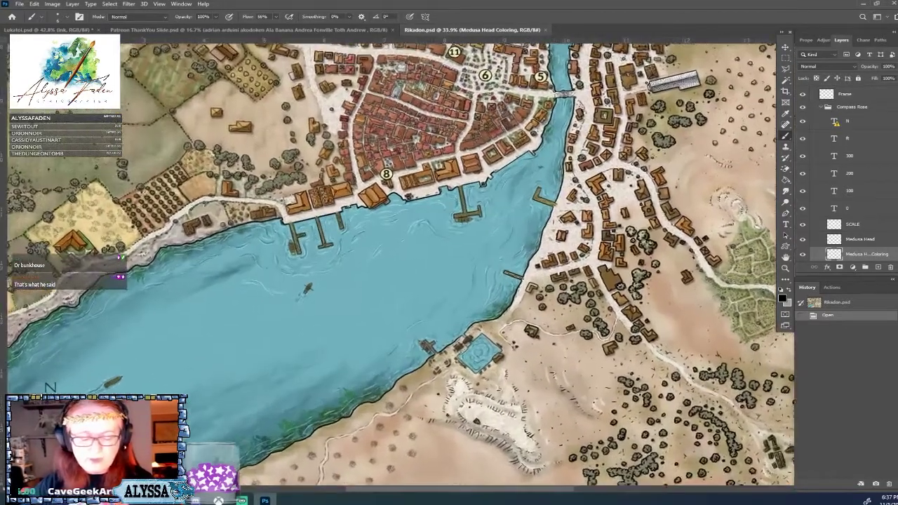
pyautogui.scroll(1, 400, 260)
pyautogui.moveTo(90, 437); pyautogui.dragTo(400, 396)
pyautogui.scroll(4, 400, 395)
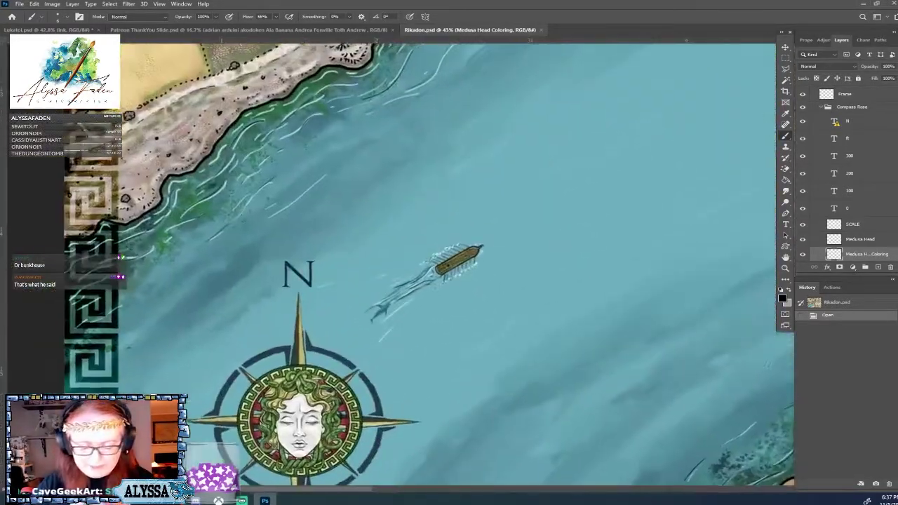
pyautogui.scroll(-1, 501, 263)
pyautogui.moveTo(500, 264); pyautogui.dragTo(595, 256)
pyautogui.scroll(-2, 519, 264)
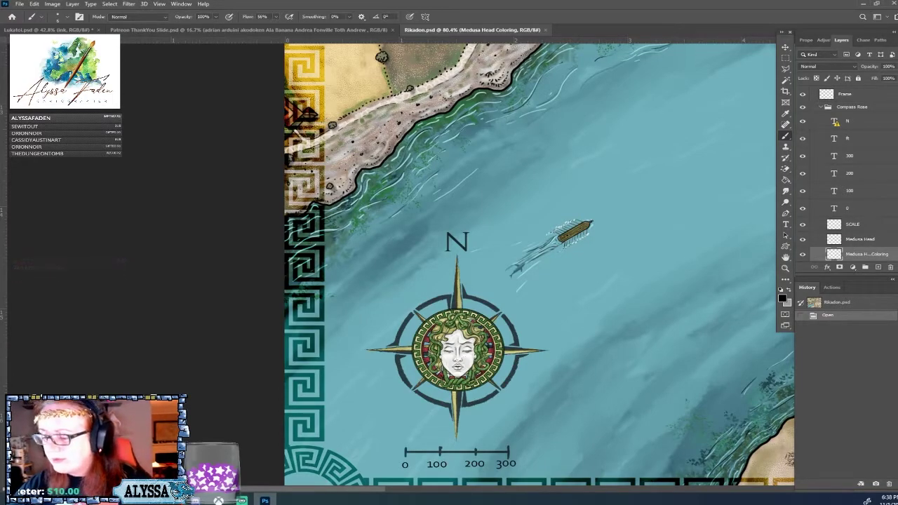
# Hide the Medusa Head line and coloring layers of the compass rose and show Greek Head and Layer 18 instead
pyautogui.scroll(-3, 809, 161)
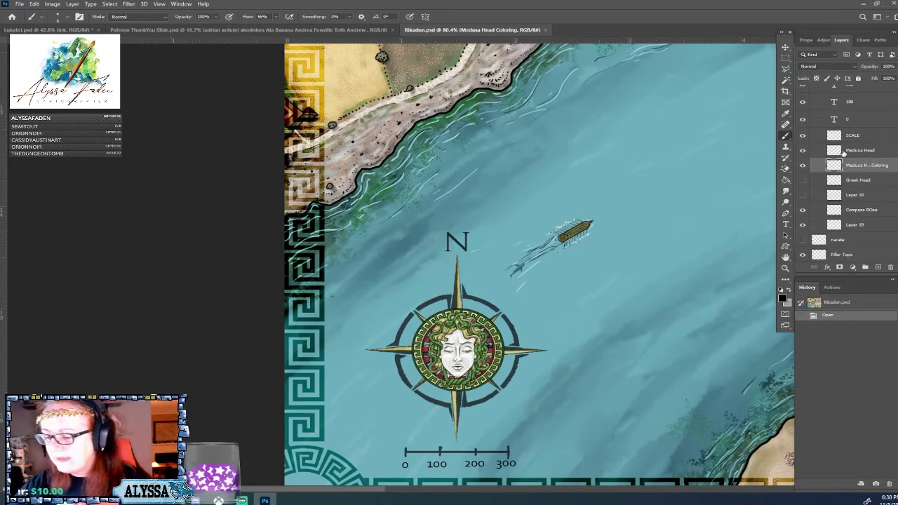
pyautogui.click(803, 165)
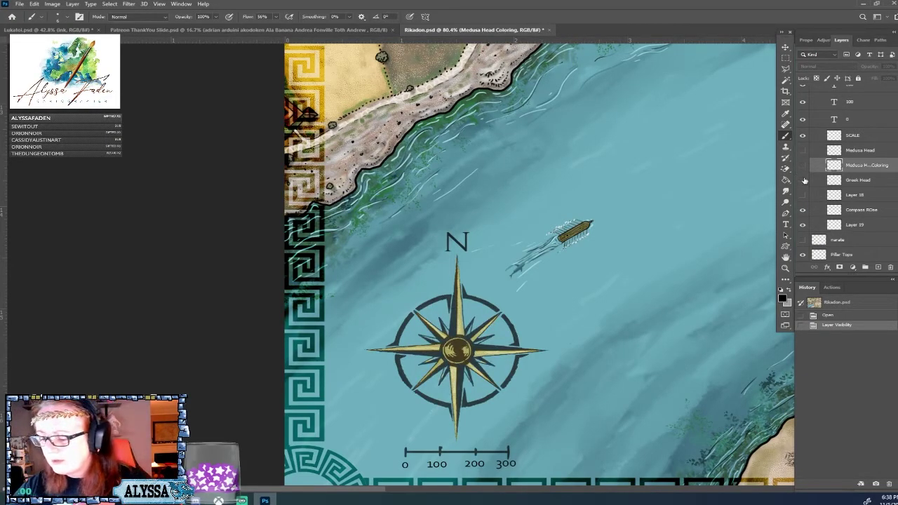
pyautogui.click(803, 179)
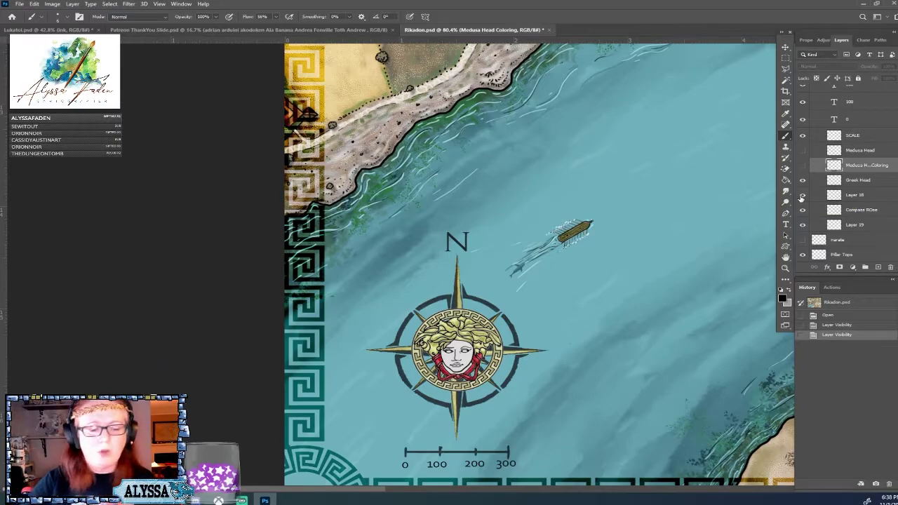
# Switch to the Lukatoi map and look over the whole city and its coastline
pyautogui.click(55, 30)
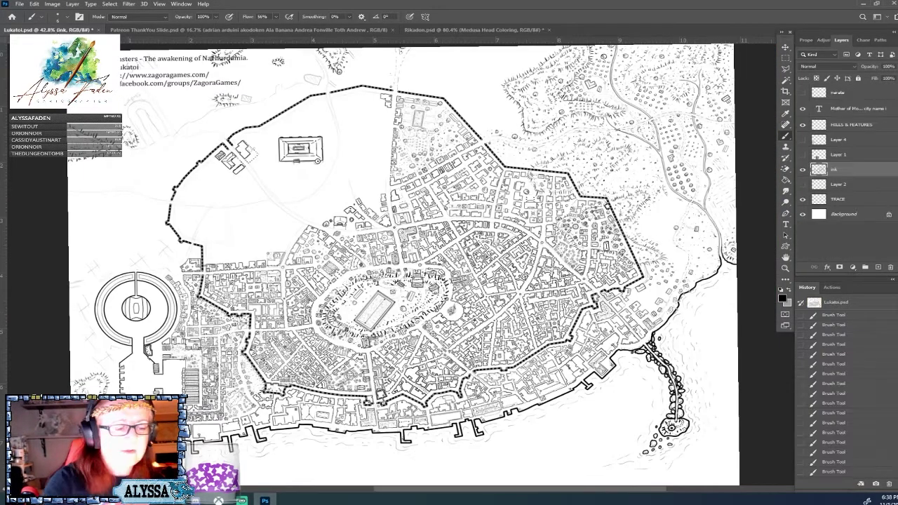
pyautogui.moveTo(590, 476); pyautogui.dragTo(606, 362)
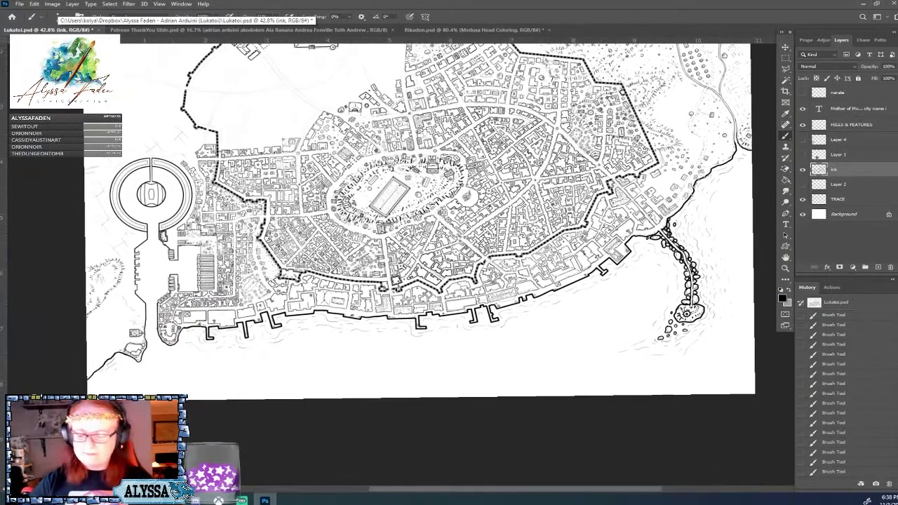
pyautogui.scroll(-2, 613, 353)
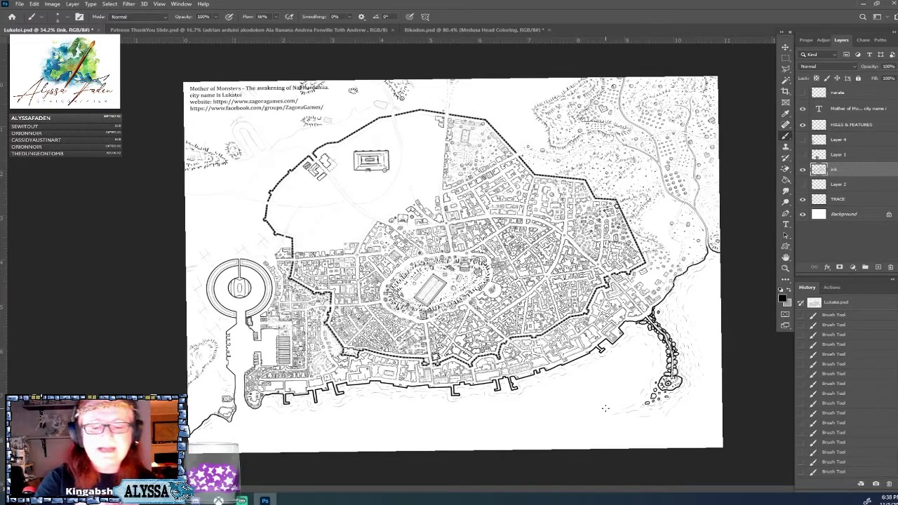
# Switch to the Rikadon map and replace the compass rose's Greek Head and Layer 18 with the Medusa Head line and coloring layers
pyautogui.click(460, 30)
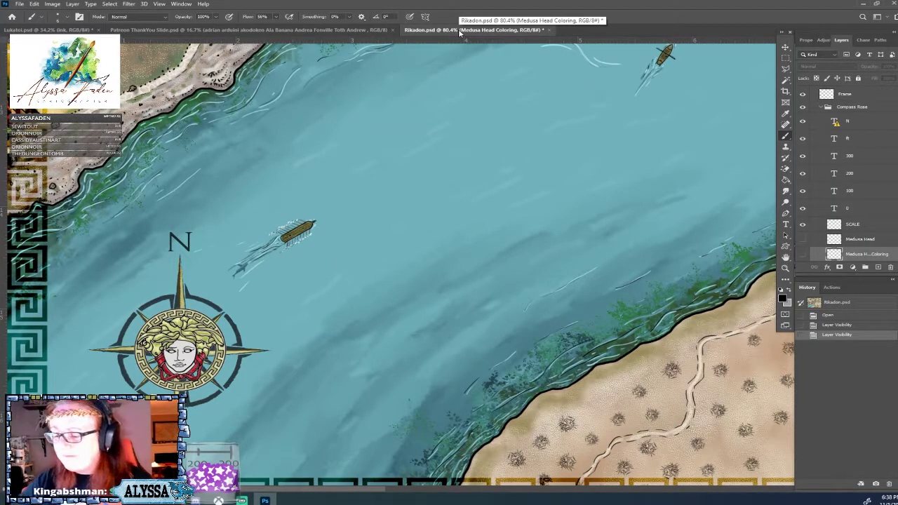
pyautogui.scroll(-3, 804, 218)
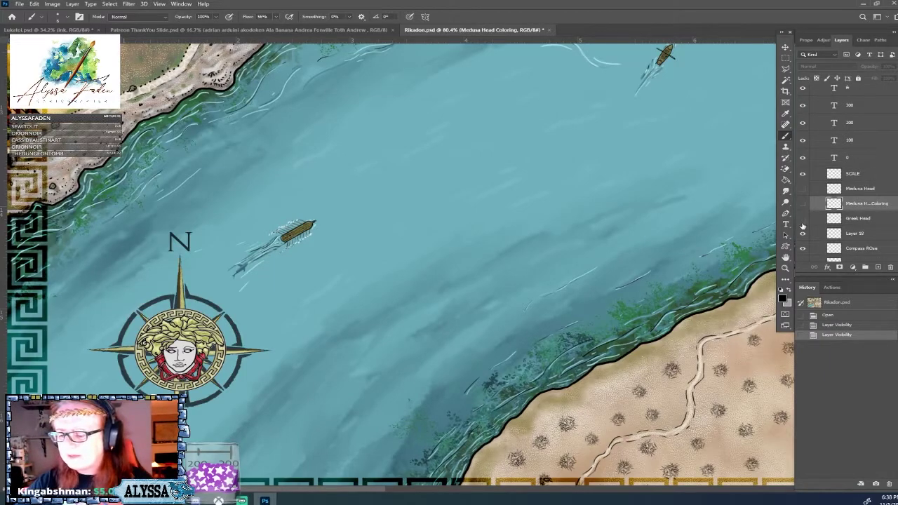
pyautogui.moveTo(803, 226); pyautogui.dragTo(803, 207)
pyautogui.click(802, 205)
pyautogui.click(803, 206)
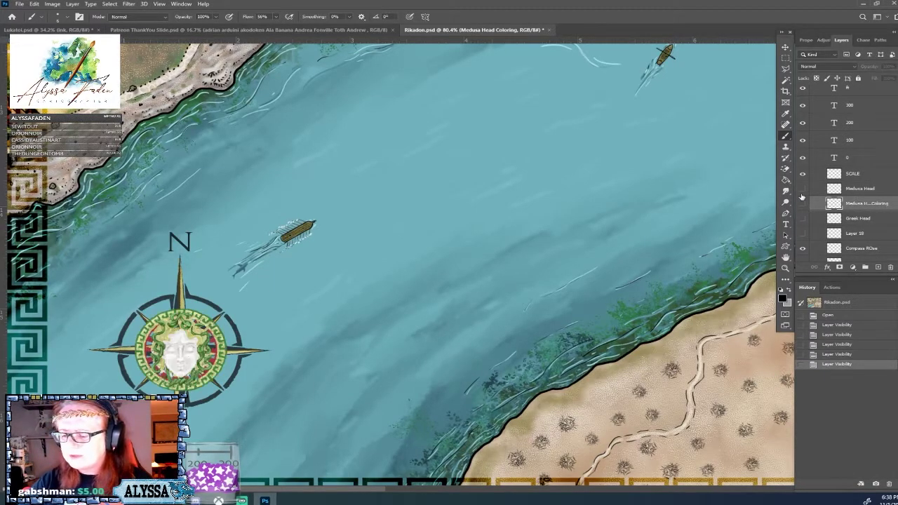
pyautogui.click(803, 206)
pyautogui.click(804, 204)
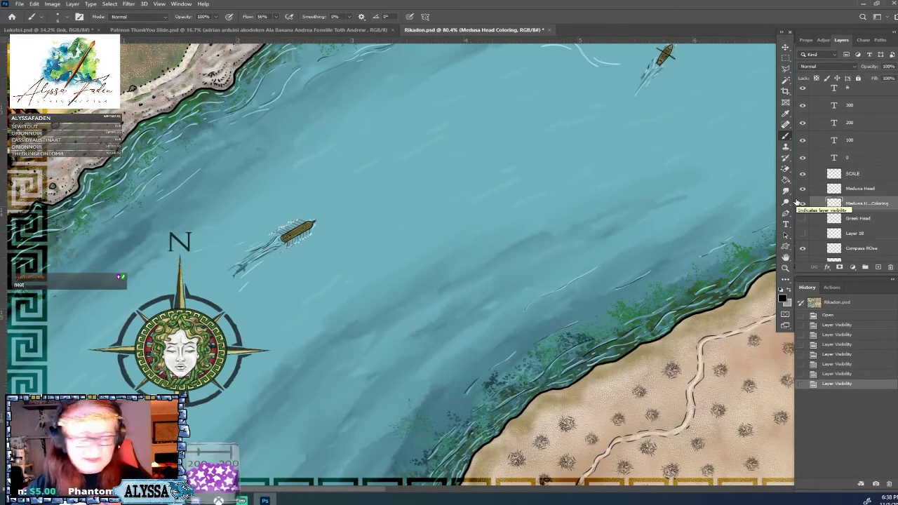
# Hide the compass rose's two Medusa Head layers again and show Greek Head and Layer 18 in their place
pyautogui.click(803, 204)
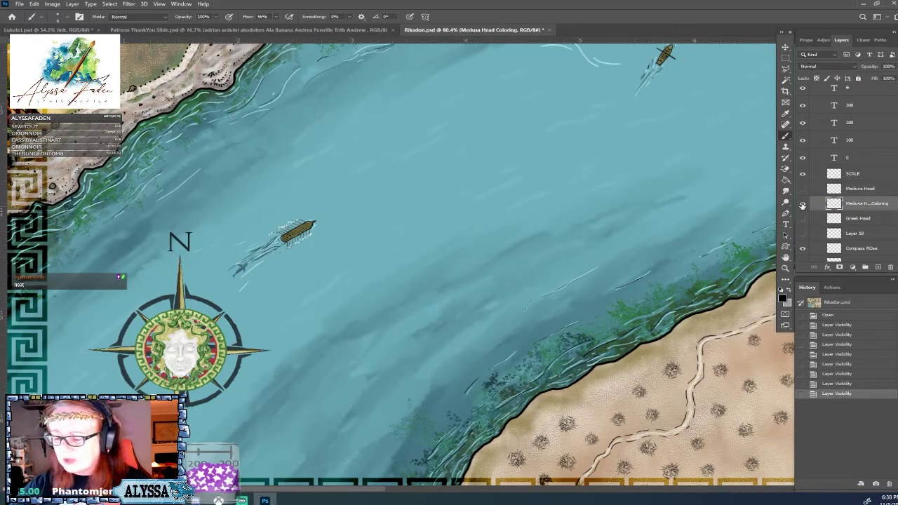
pyautogui.click(803, 204)
pyautogui.click(803, 204)
pyautogui.click(802, 218)
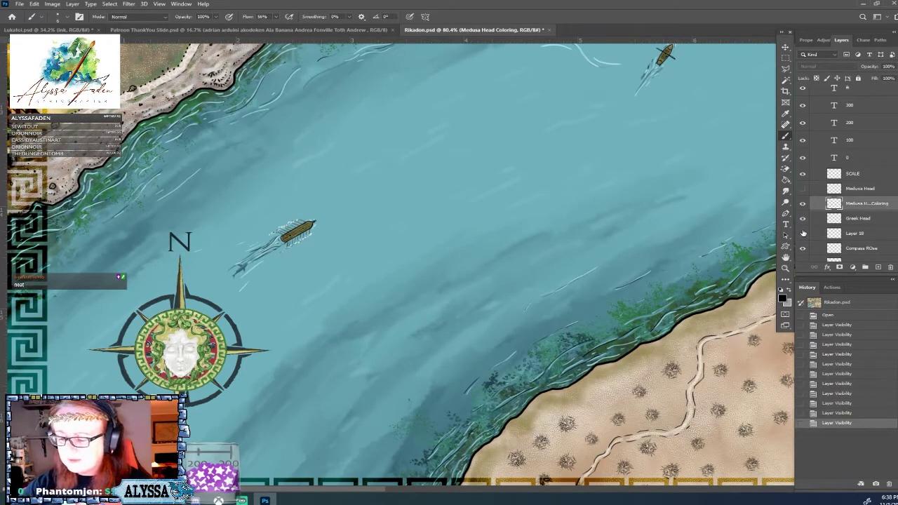
pyautogui.click(804, 233)
pyautogui.click(802, 203)
pyautogui.click(802, 234)
pyautogui.click(803, 233)
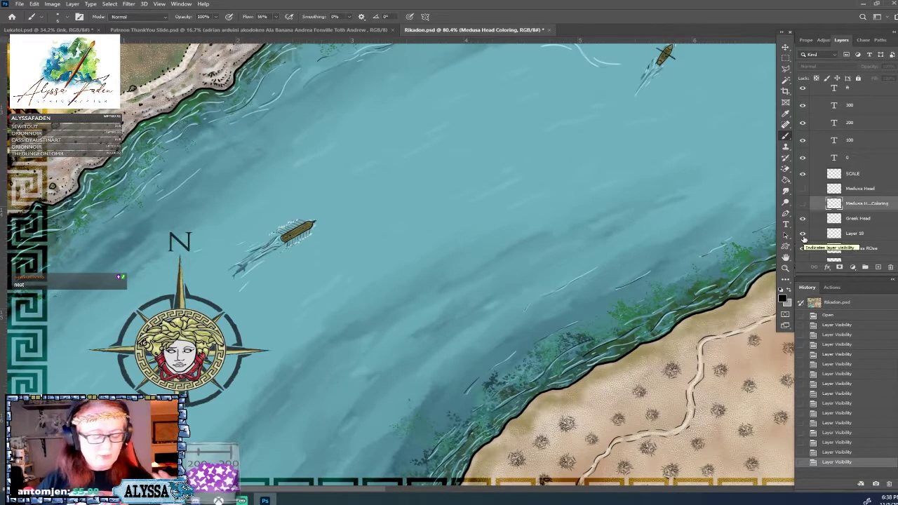
# Examine Rikadon's compass rose and southern coast, the map as a whole, and the city around the hippodrome and amphitheatre
pyautogui.hotkey('ctrl', '-')
pyautogui.hotkey('ctrl', '-')
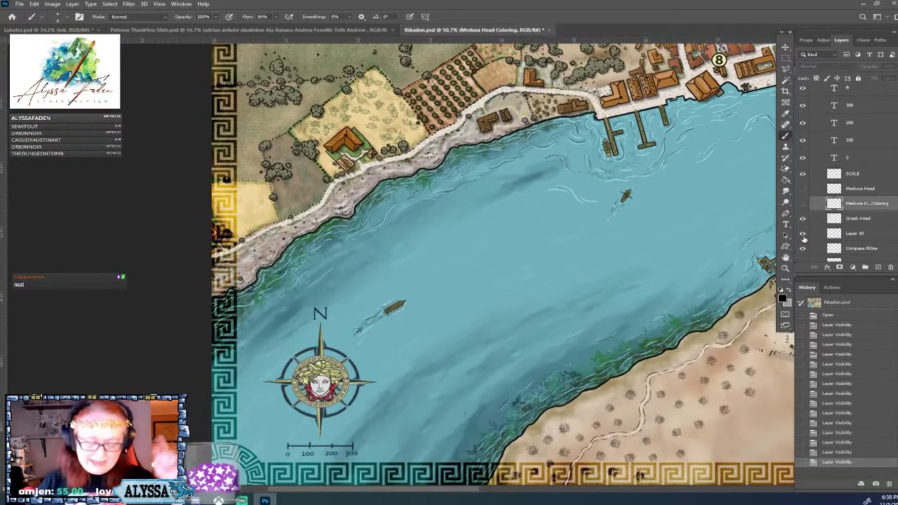
pyautogui.hotkey('ctrl', '+')
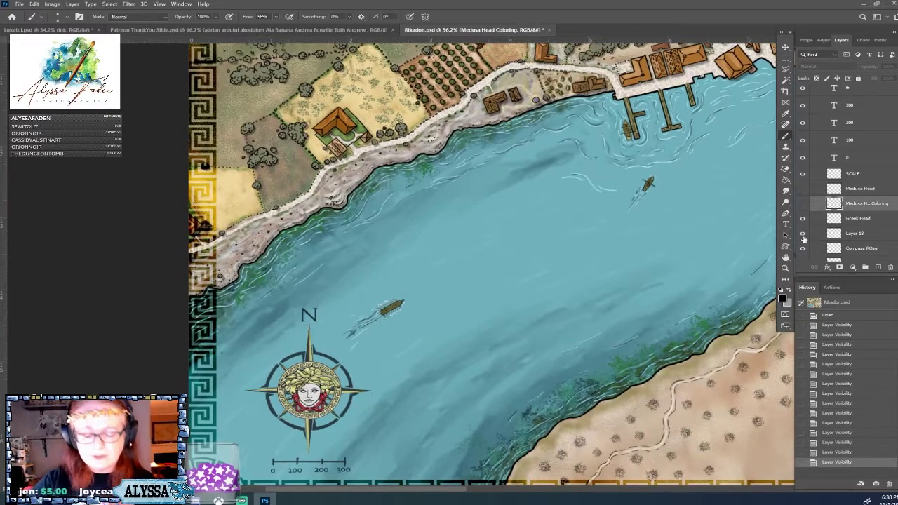
pyautogui.scroll(-3, 492, 264)
pyautogui.hscroll(4, 491, 264)
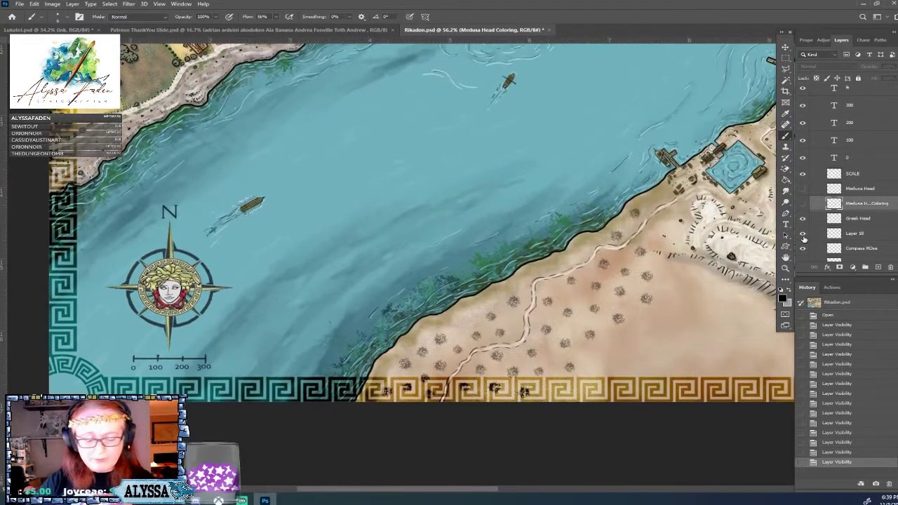
pyautogui.hotkey('ctrl', '0')
pyautogui.hotkey('ctrl', '-')
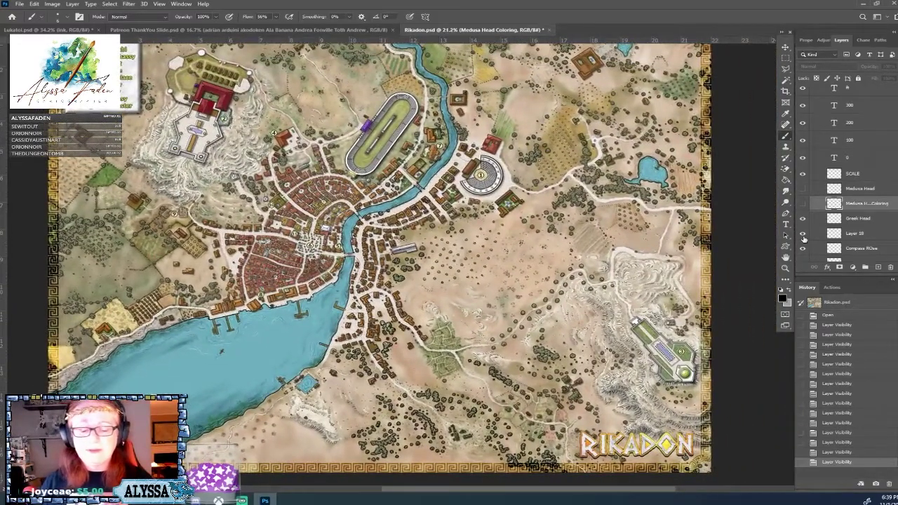
pyautogui.hotkey('ctrl', '+')
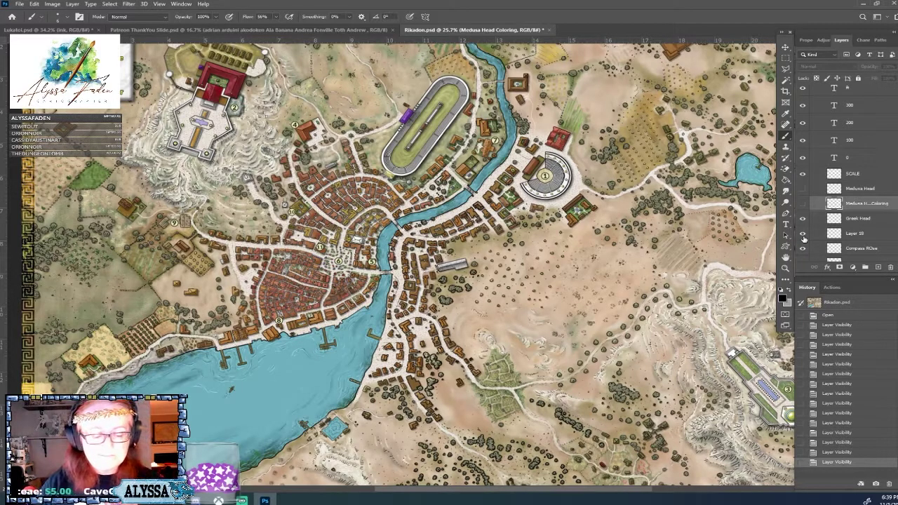
pyautogui.scroll(3, 803, 238)
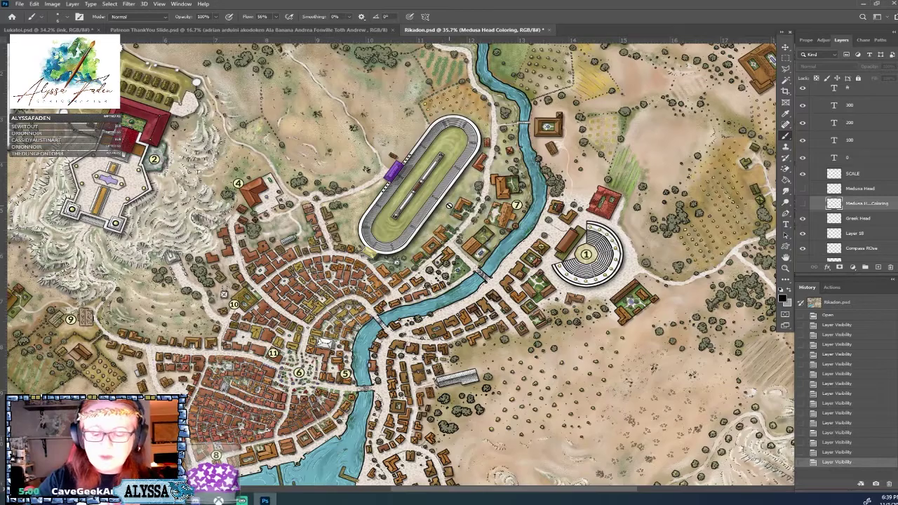
pyautogui.scroll(4, 449, 206)
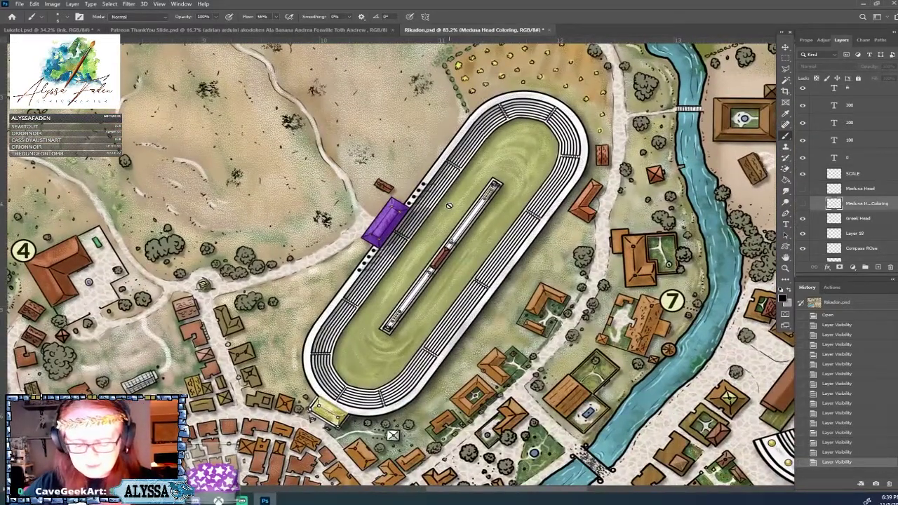
pyautogui.scroll(-4, 449, 205)
pyautogui.scroll(2, 449, 205)
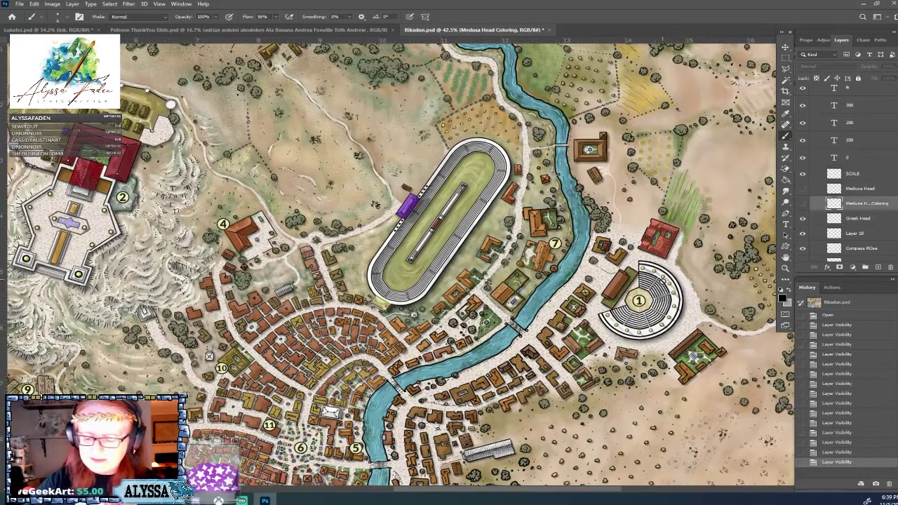
# Close the Rikadon map without saving and return to the Lukatoi map
pyautogui.click(552, 30)
pyautogui.click(445, 186)
pyautogui.click(72, 30)
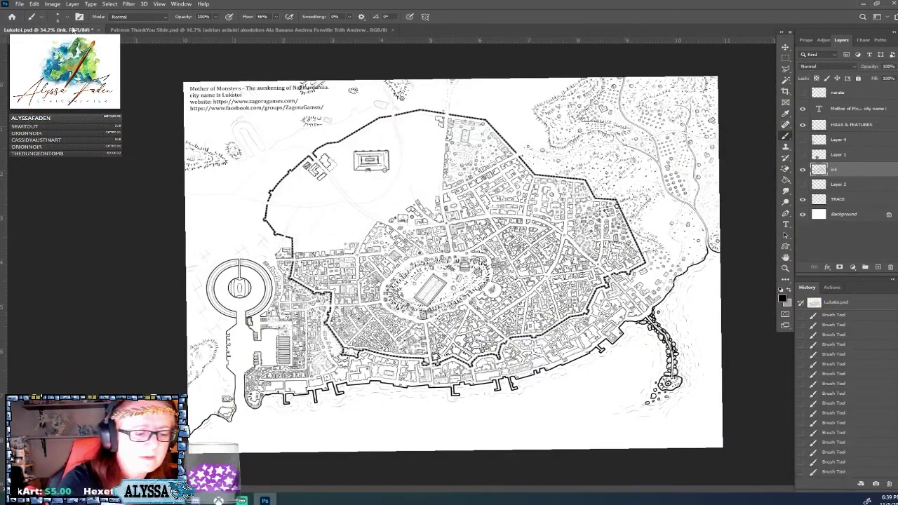
# Examine Lukatoi's unfinished northwestern district and sketched stadium, the whole city, and the hills and roads to the northeast
pyautogui.scroll(5, 419, 193)
pyautogui.moveTo(419, 193); pyautogui.dragTo(594, 358)
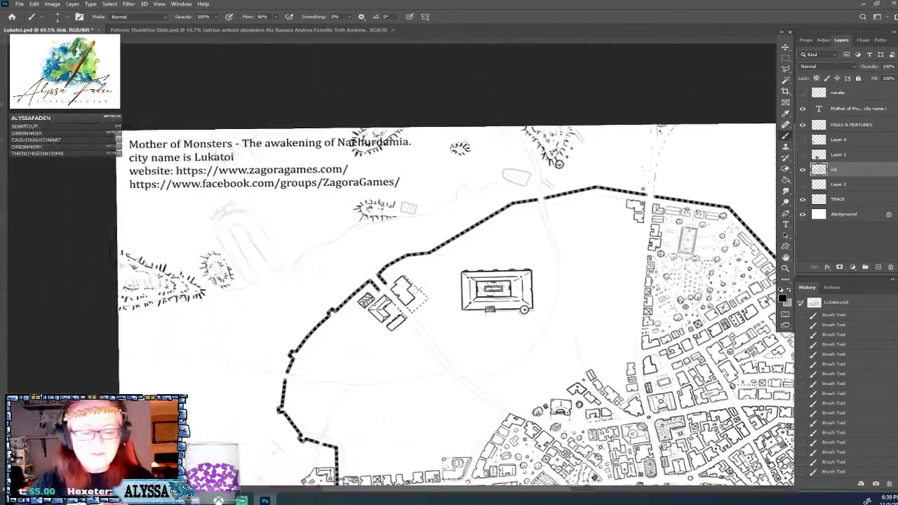
pyautogui.scroll(2, 150, 258)
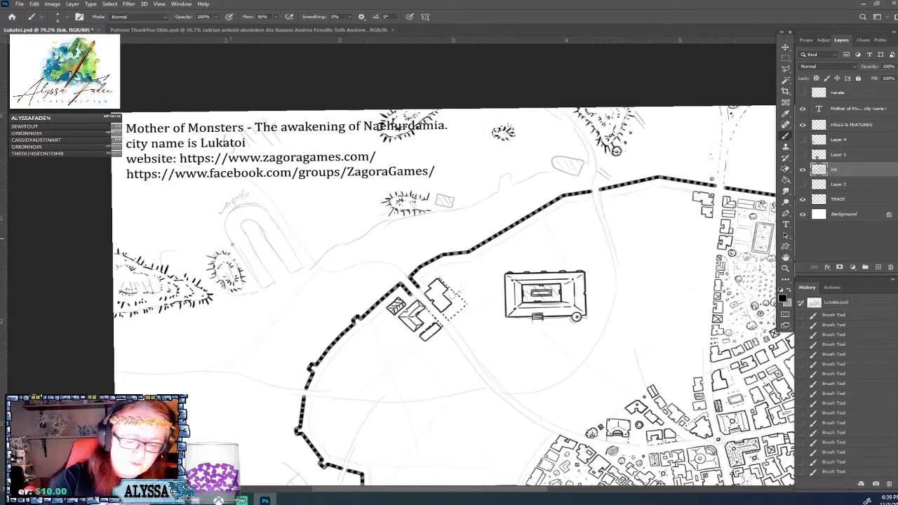
pyautogui.scroll(-5, 289, 264)
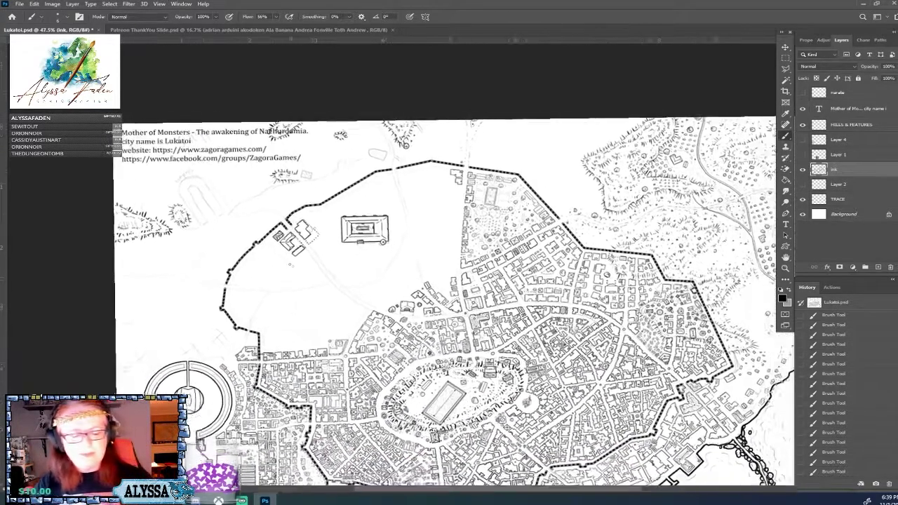
pyautogui.scroll(-2, 435, 281)
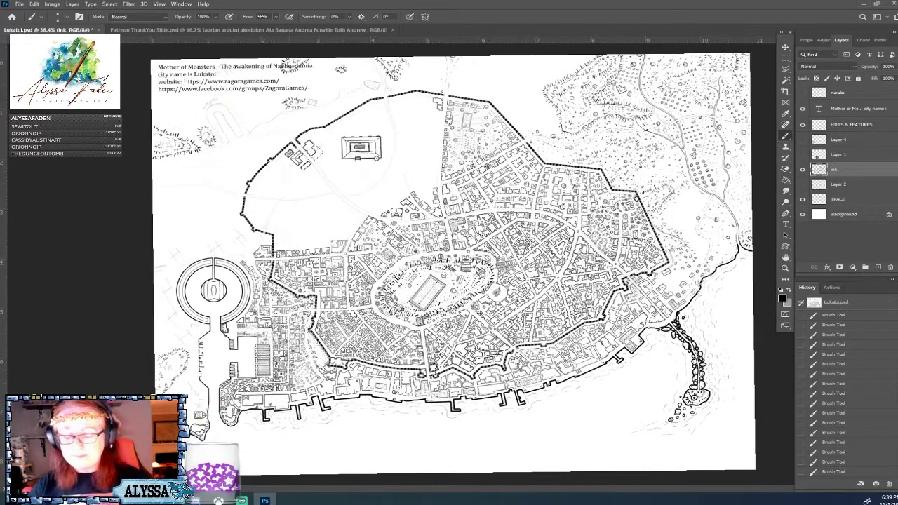
pyautogui.scroll(2, 506, 192)
pyautogui.moveTo(534, 193); pyautogui.dragTo(423, 311)
pyautogui.scroll(3, 438, 187)
pyautogui.scroll(3, 421, 281)
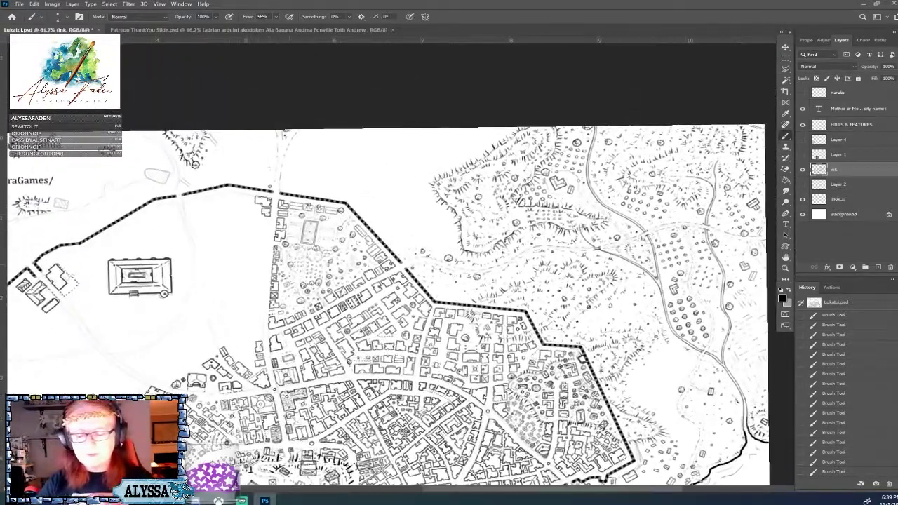
# Ink small pitched-roof houses in the empty ground just outside the southeastern city wall, north of the courtyard buildings
pyautogui.scroll(2, 421, 316)
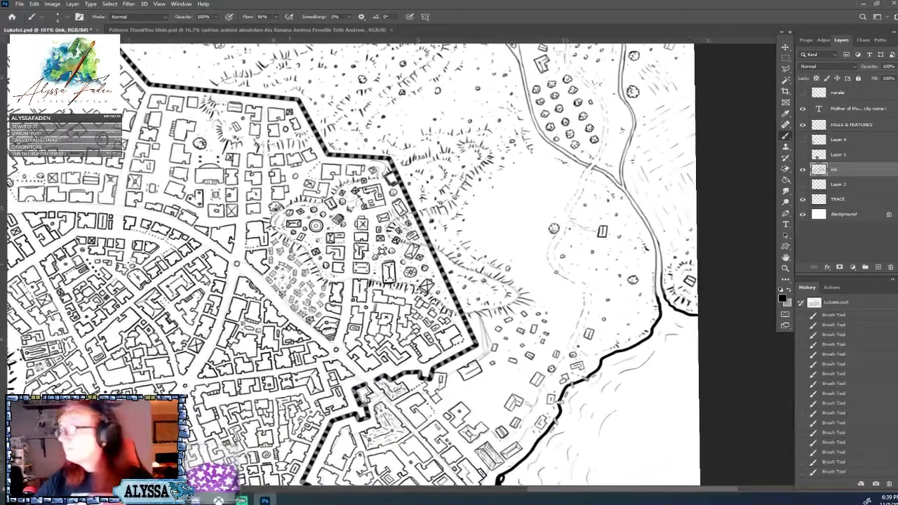
pyautogui.scroll(2, 421, 316)
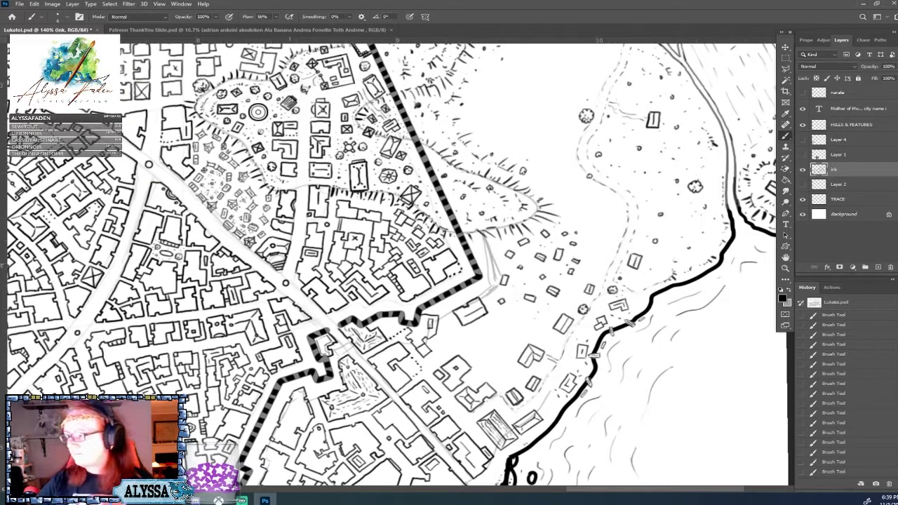
pyautogui.scroll(-3, 557, 236)
pyautogui.scroll(2, 557, 236)
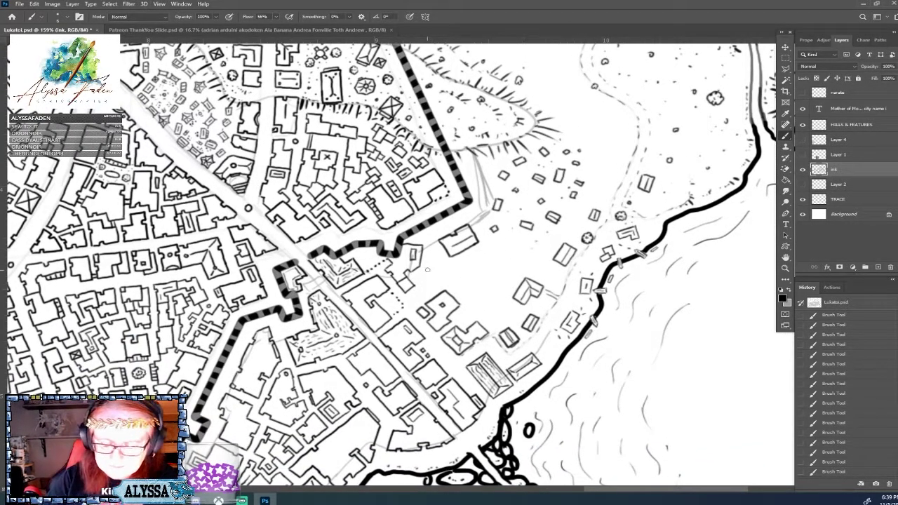
pyautogui.moveTo(430, 268)
pyautogui.mouseDown()
pyautogui.moveTo(430, 281)
pyautogui.moveTo(438, 282)
pyautogui.moveTo(439, 267)
pyautogui.moveTo(428, 265)
pyautogui.moveTo(443, 280)
pyautogui.mouseUp()
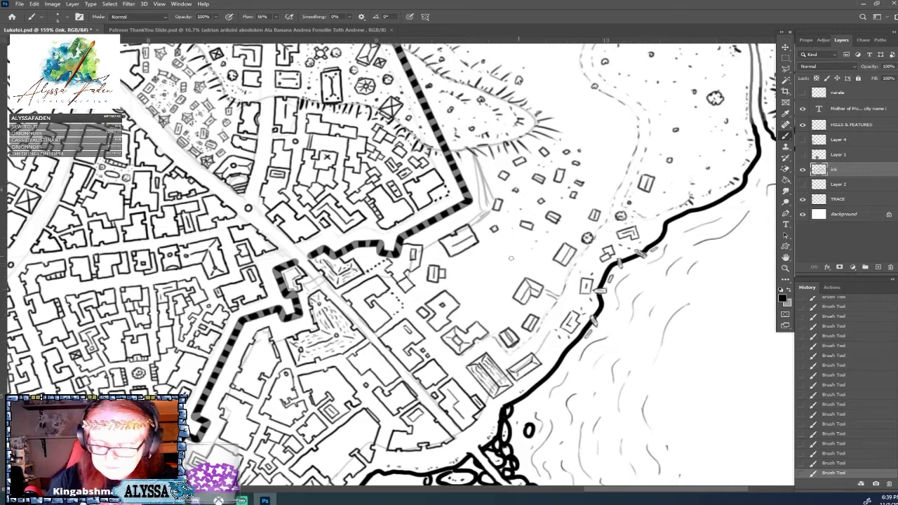
pyautogui.moveTo(461, 279)
pyautogui.mouseDown()
pyautogui.moveTo(476, 267)
pyautogui.moveTo(469, 288)
pyautogui.moveTo(482, 284)
pyautogui.mouseUp()
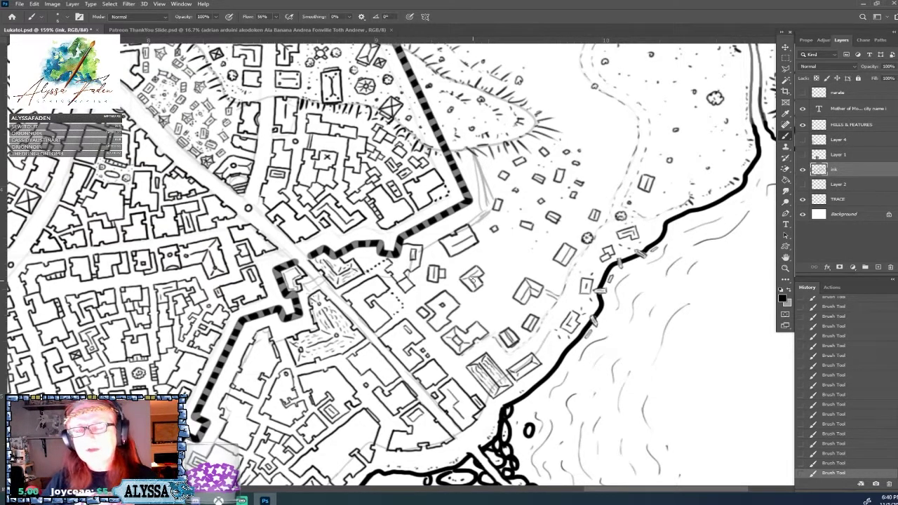
# Ink more small huts and scattered shrubs in the gap between the new houses and the shoreline settlement
pyautogui.scroll(-3, 472, 280)
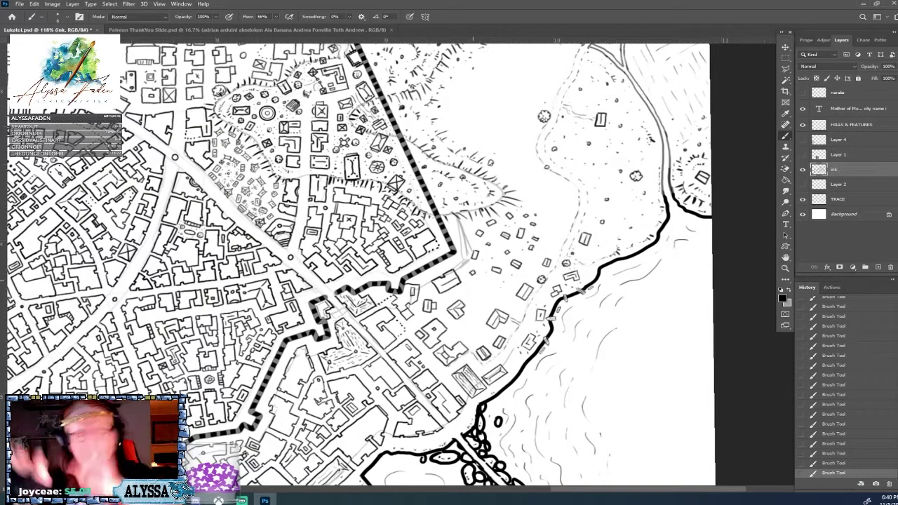
pyautogui.scroll(2, 518, 404)
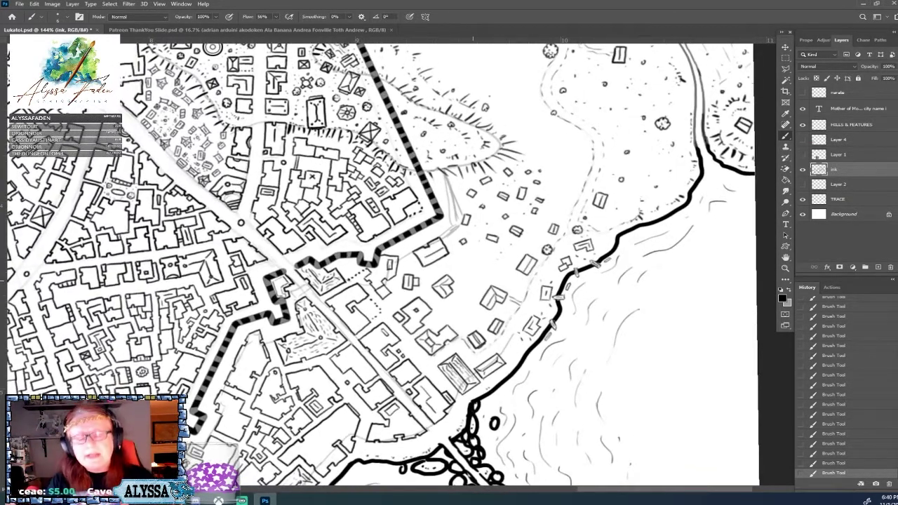
pyautogui.scroll(2, 473, 281)
pyautogui.scroll(-1, 473, 281)
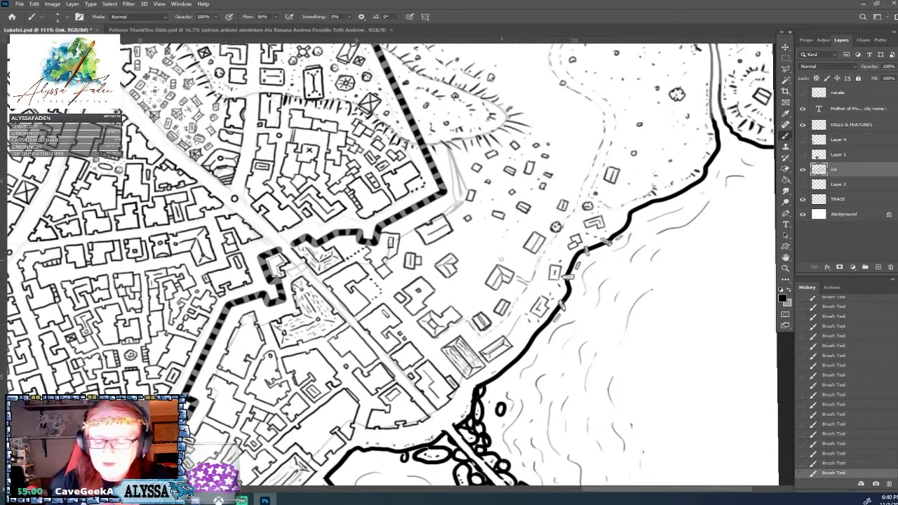
pyautogui.moveTo(482, 232)
pyautogui.mouseDown()
pyautogui.moveTo(497, 234)
pyautogui.moveTo(481, 232)
pyautogui.mouseUp()
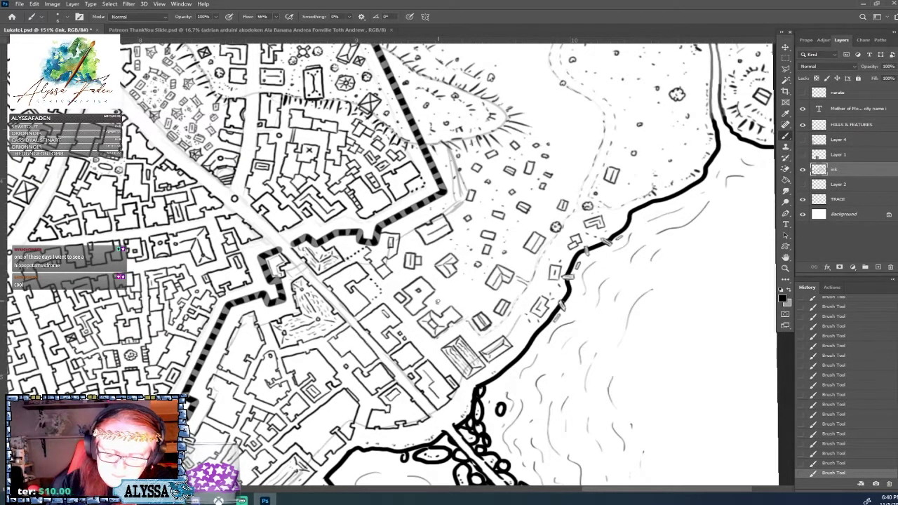
# Examine the inked settlement outside the southeastern wall and its huts, trees, jetties and boats along the shore
pyautogui.scroll(-5, 434, 302)
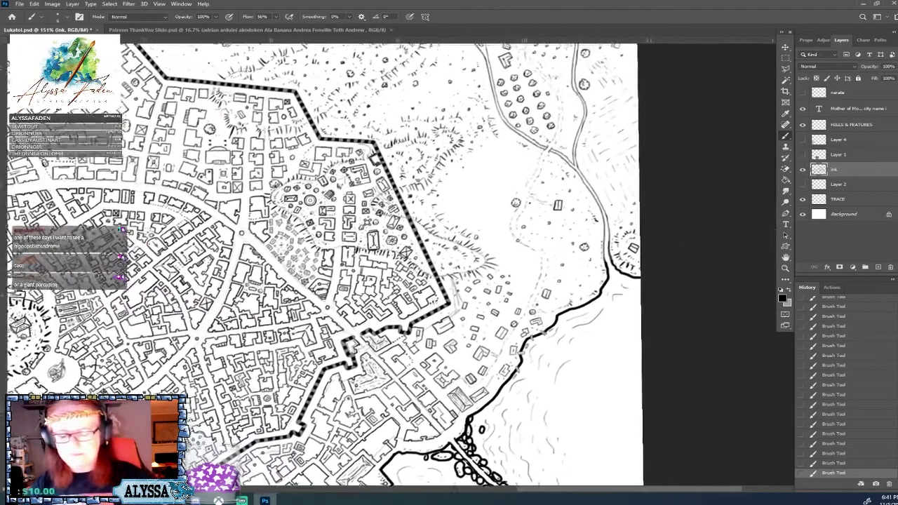
pyautogui.scroll(3, 434, 302)
pyautogui.scroll(3, 562, 421)
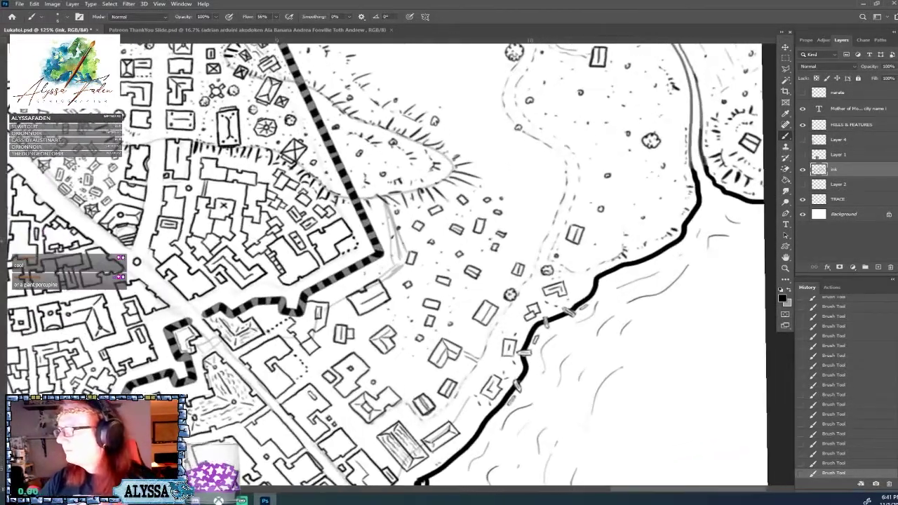
pyautogui.hscroll(2, 434, 302)
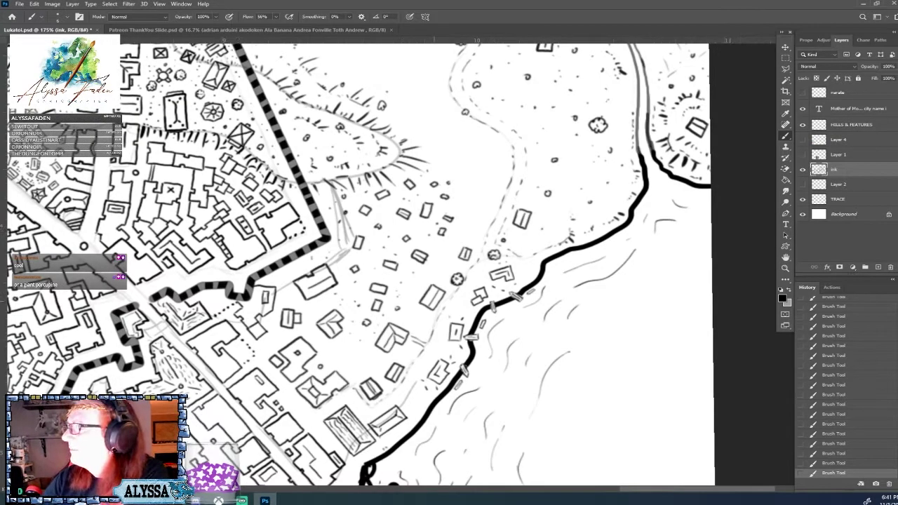
pyautogui.hscroll(-2, 434, 302)
pyautogui.scroll(-1, 434, 302)
pyautogui.scroll(1, 434, 301)
pyautogui.scroll(-1, 491, 302)
pyautogui.scroll(3, 491, 302)
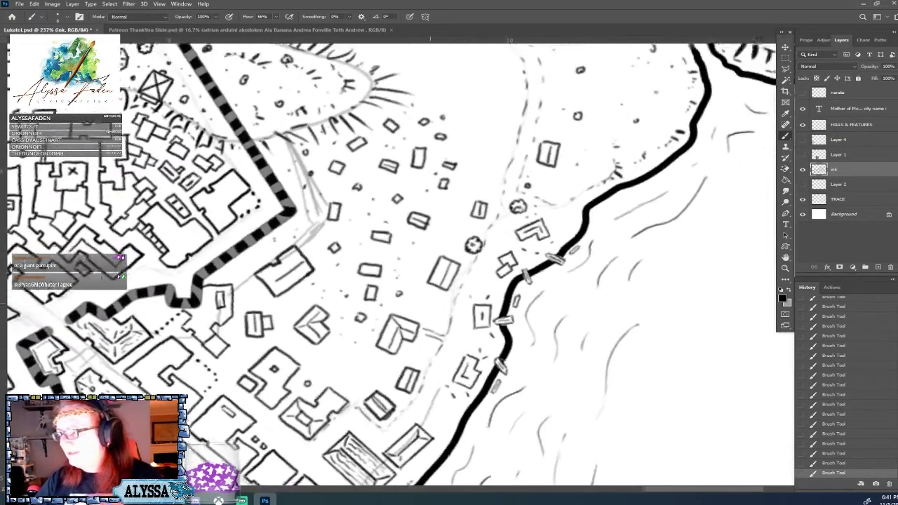
pyautogui.scroll(1, 491, 302)
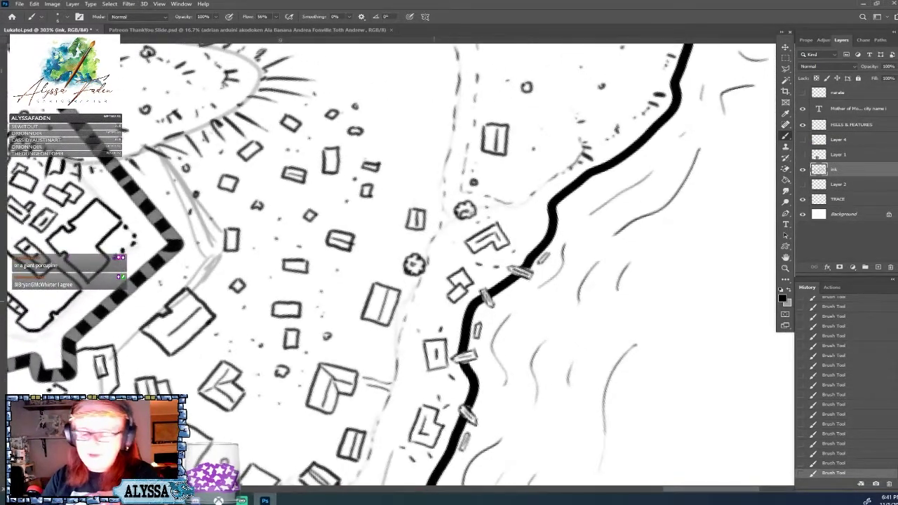
# Ink two small pitched-roof houses and a shrub beside the bend of the dashed road, north of the huts outside the eastern wall
pyautogui.scroll(-3, 491, 301)
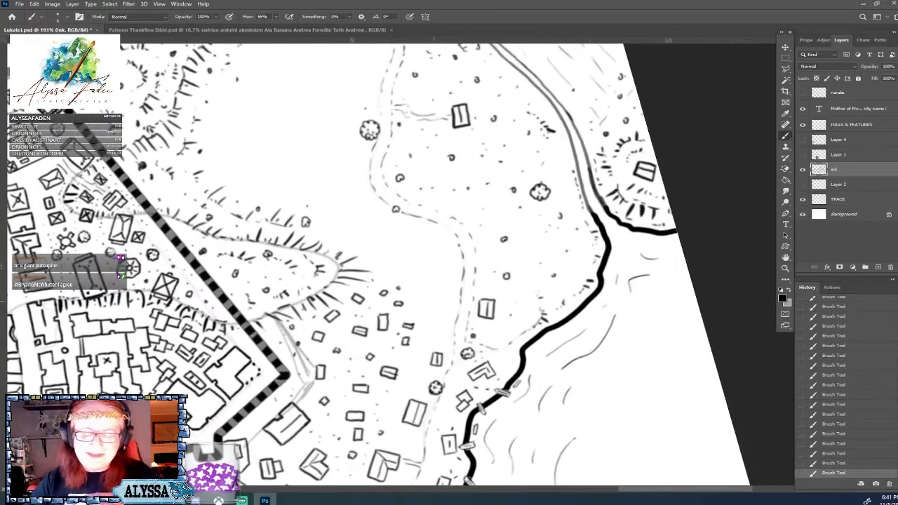
pyautogui.scroll(-2, 492, 302)
pyautogui.scroll(2, 491, 301)
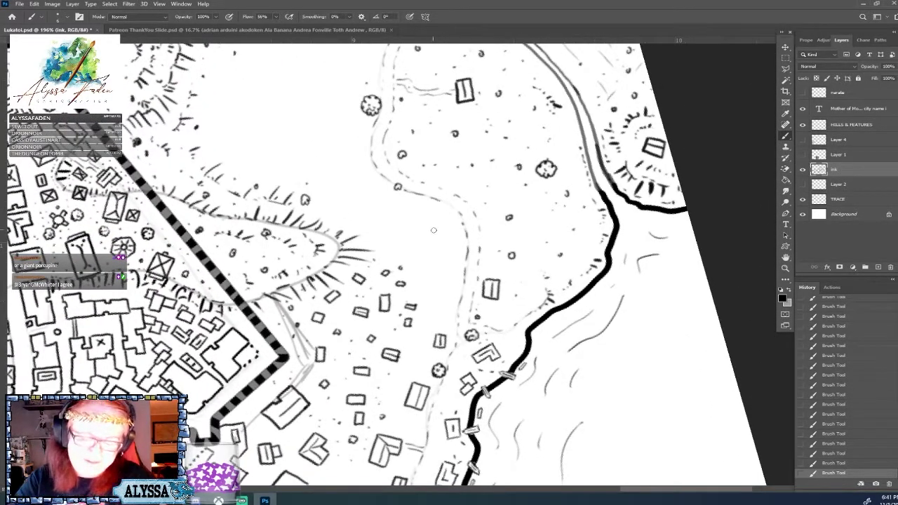
pyautogui.moveTo(445, 230)
pyautogui.mouseDown()
pyautogui.moveTo(450, 216)
pyautogui.moveTo(437, 212)
pyautogui.moveTo(452, 257)
pyautogui.moveTo(461, 256)
pyautogui.moveTo(461, 248)
pyautogui.moveTo(434, 246)
pyautogui.mouseUp()
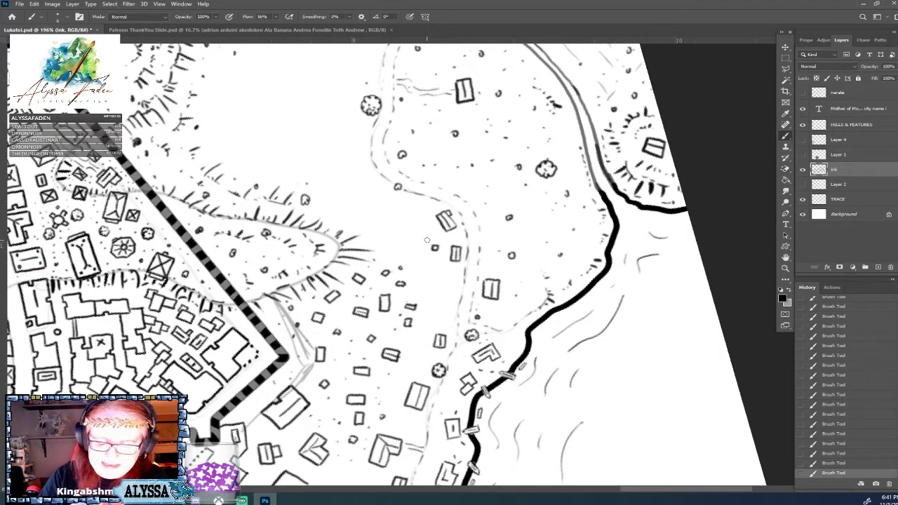
# Ink a farmhouse with a track to the dashed road and rows of small shrubs in the empty ground west of the road
pyautogui.scroll(-5, 427, 240)
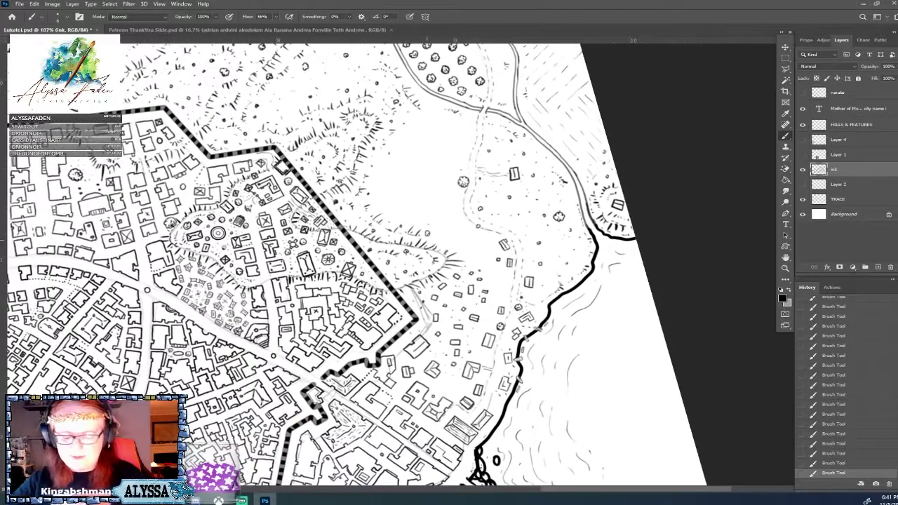
pyautogui.scroll(2, 426, 240)
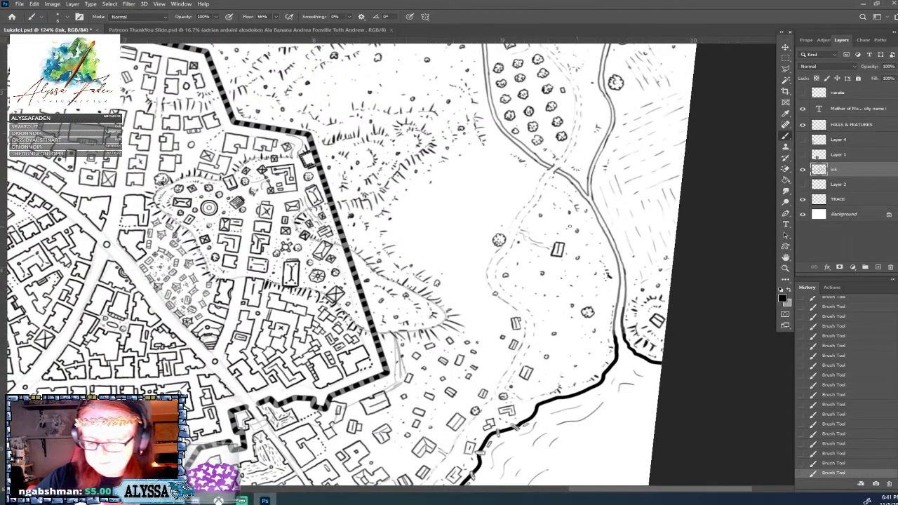
pyautogui.moveTo(456, 271)
pyautogui.mouseDown()
pyautogui.moveTo(471, 280)
pyautogui.moveTo(467, 267)
pyautogui.moveTo(465, 276)
pyautogui.mouseUp()
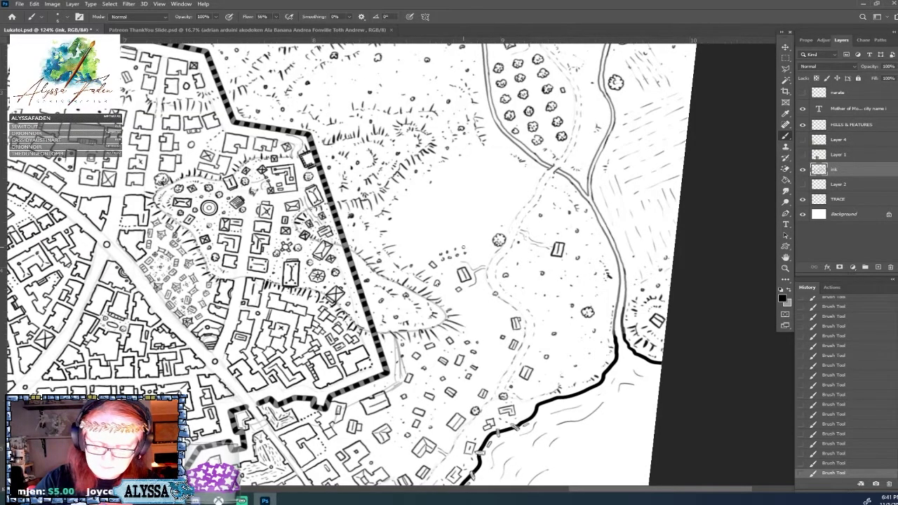
# Fill the empty ground between the hills and the dashed road with a tree, a small hut, shrubs and grass specks
pyautogui.scroll(-3, 464, 251)
pyautogui.scroll(3, 465, 251)
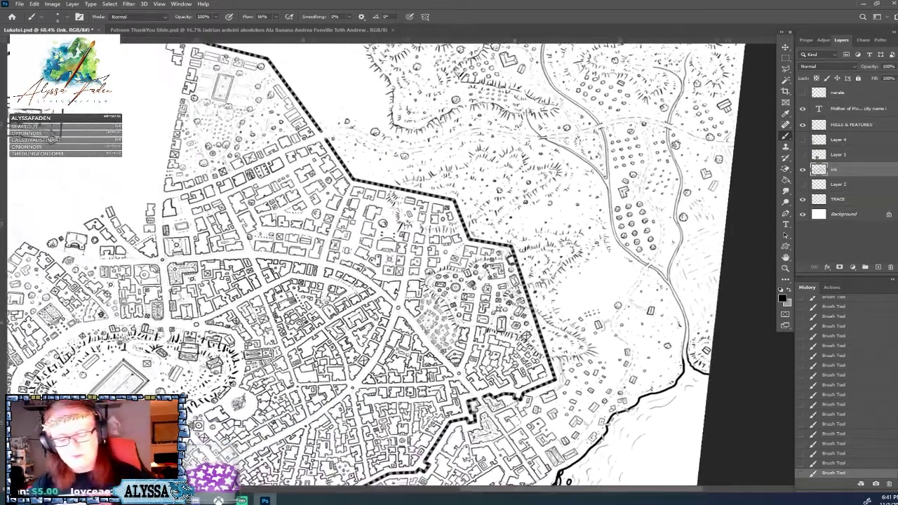
pyautogui.scroll(1, 561, 358)
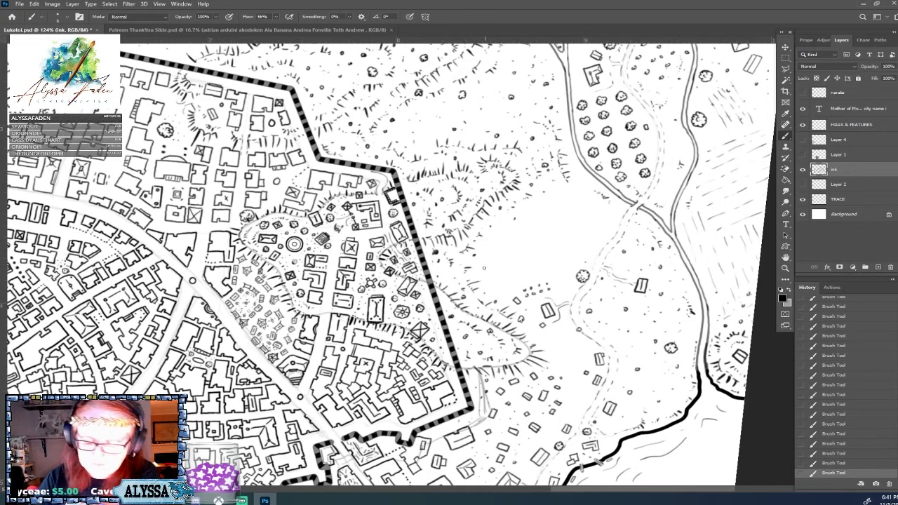
pyautogui.moveTo(484, 267); pyautogui.dragTo(488, 269)
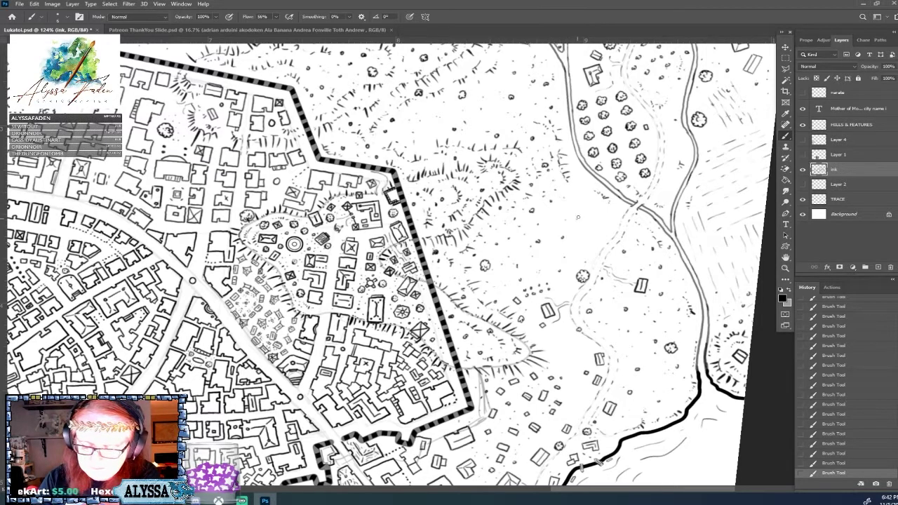
pyautogui.click(605, 231)
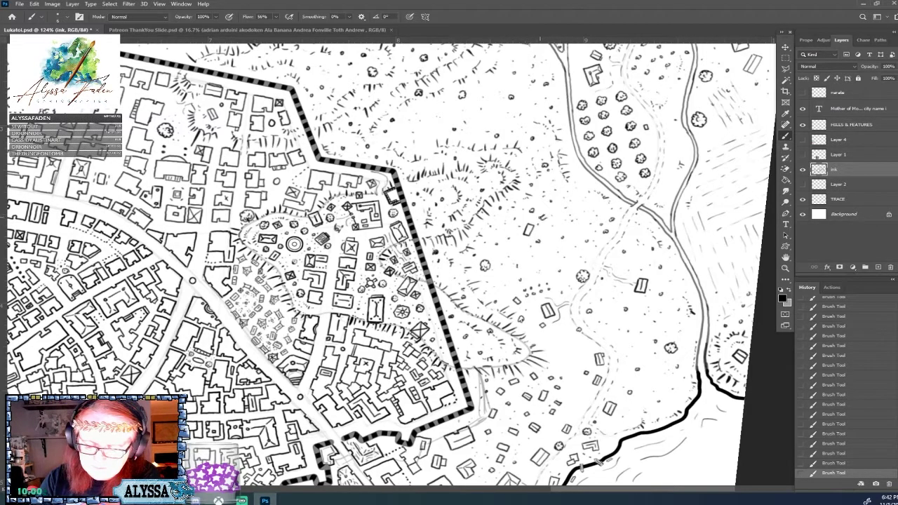
# Save the Lukatoi map with the newly inked eastern countryside
pyautogui.scroll(-8, 550, 216)
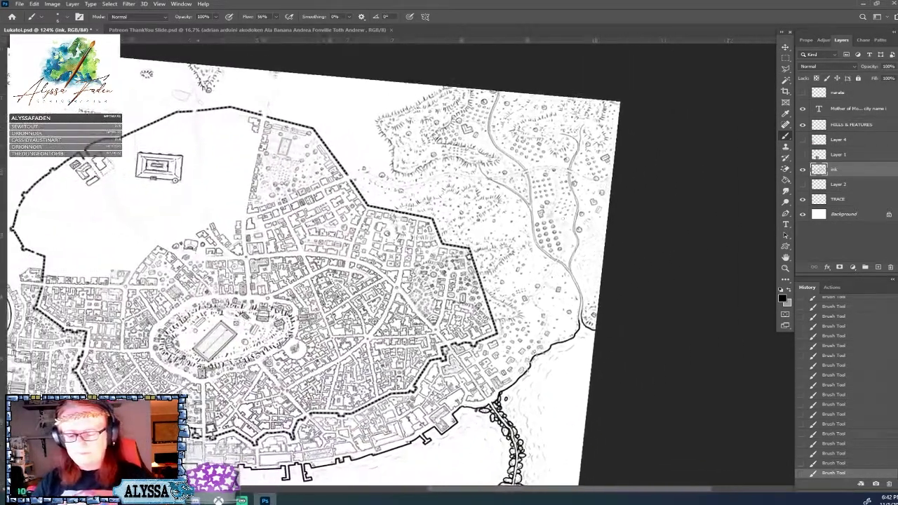
pyautogui.scroll(-2, 550, 215)
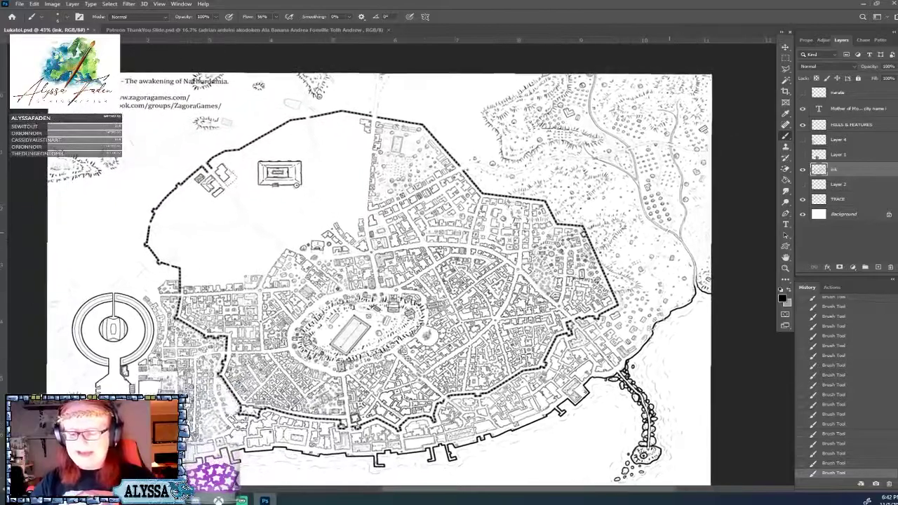
pyautogui.hotkey('ctrl', 's')
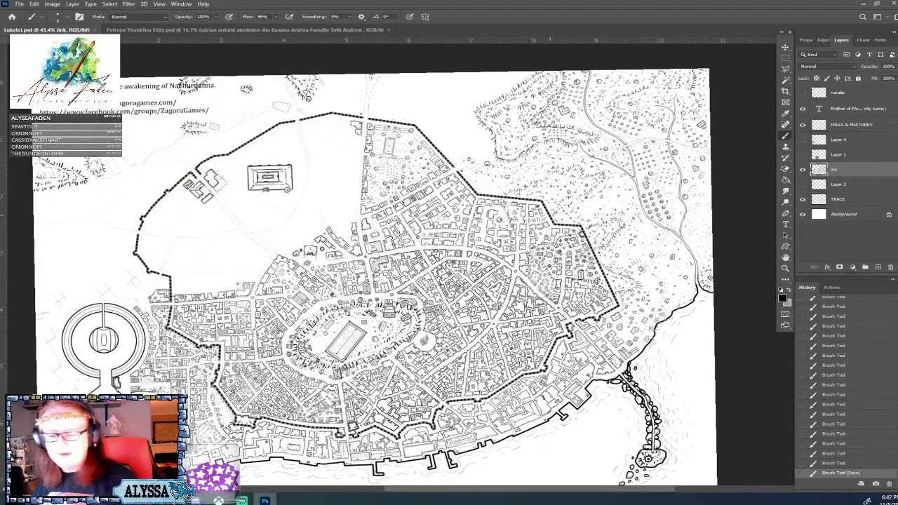
# Review the entire Lukatoi map, from the western harbour to the eastern countryside, with the canvas rotation reset to upright
pyautogui.moveTo(550, 215); pyautogui.dragTo(515, 196)
pyautogui.scroll(-1, 514, 196)
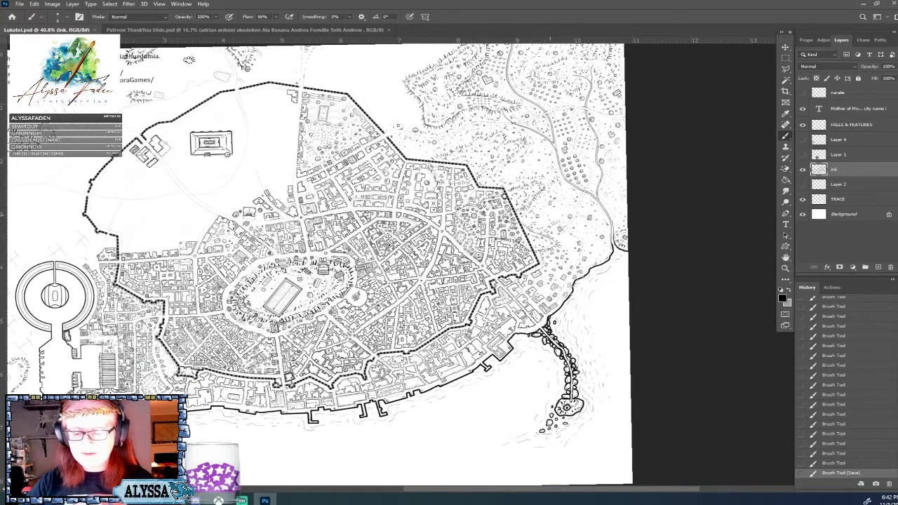
pyautogui.moveTo(449, 263); pyautogui.dragTo(565, 240)
pyautogui.scroll(1, 449, 263)
pyautogui.scroll(-2, 449, 263)
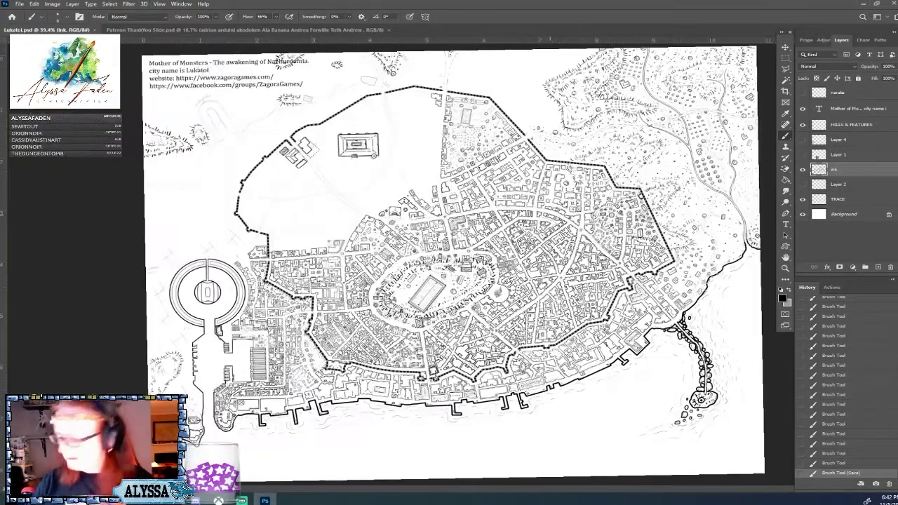
pyautogui.press('Escape')
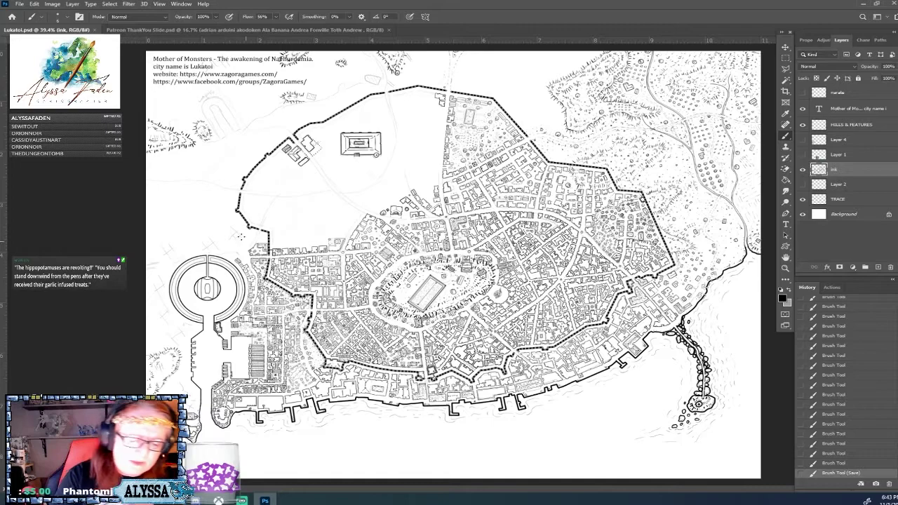
# Draw a large brush loop around the circular harbour and western waterfront district, and undo it
pyautogui.moveTo(233, 230); pyautogui.dragTo(146, 256)
pyautogui.moveTo(233, 231)
pyautogui.mouseDown()
pyautogui.moveTo(291, 413)
pyautogui.moveTo(263, 241)
pyautogui.moveTo(149, 262)
pyautogui.mouseUp()
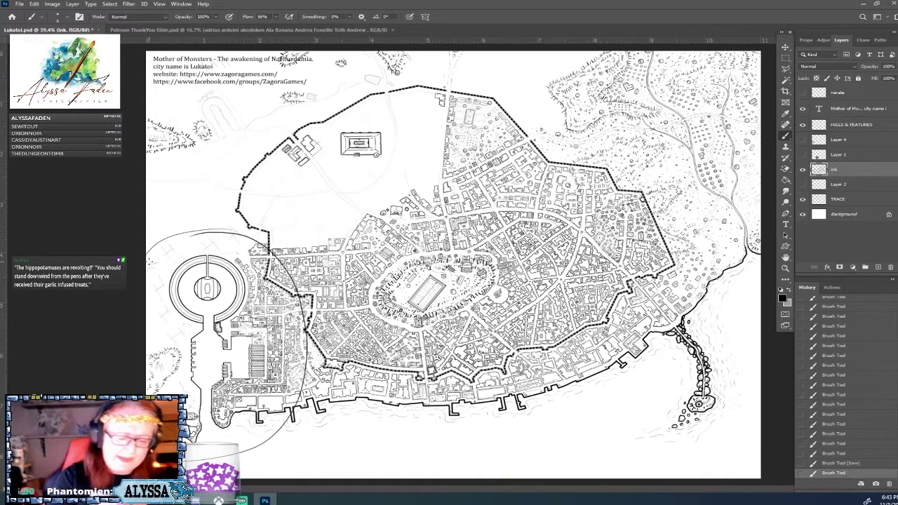
pyautogui.hotkey('ctrl', 'z')
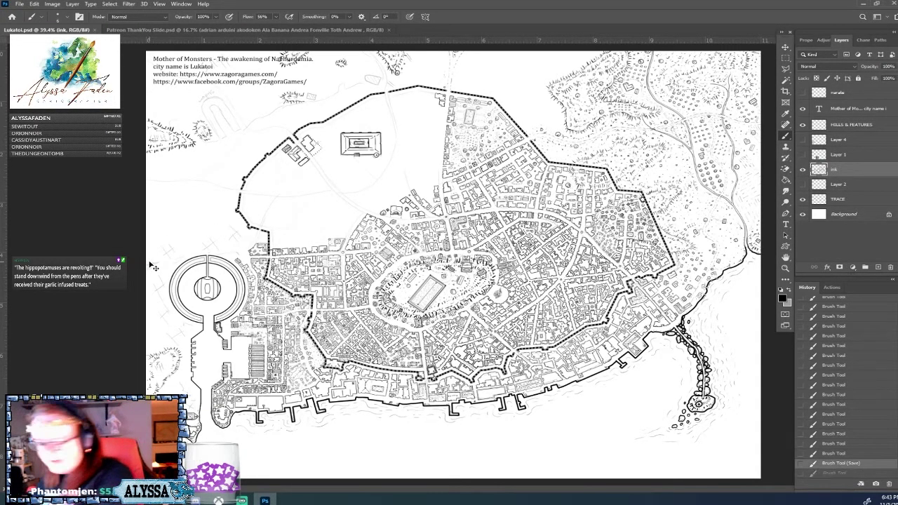
# Examine the circular harbour, its docks and the western waterfront district, and the city as a whole
pyautogui.scroll(5, 289, 313)
pyautogui.moveTo(295, 306); pyautogui.dragTo(524, 202)
pyautogui.scroll(1, 416, 320)
pyautogui.scroll(-1, 518, 262)
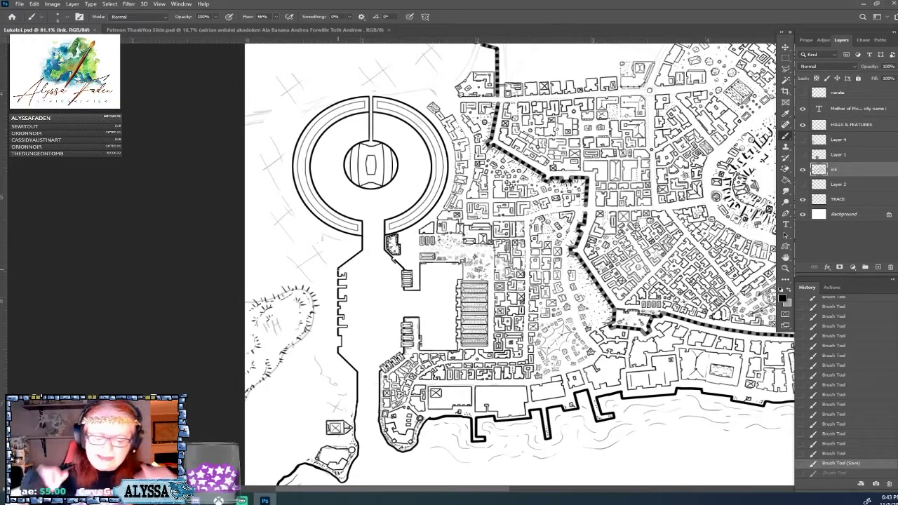
pyautogui.moveTo(519, 264); pyautogui.dragTo(498, 288)
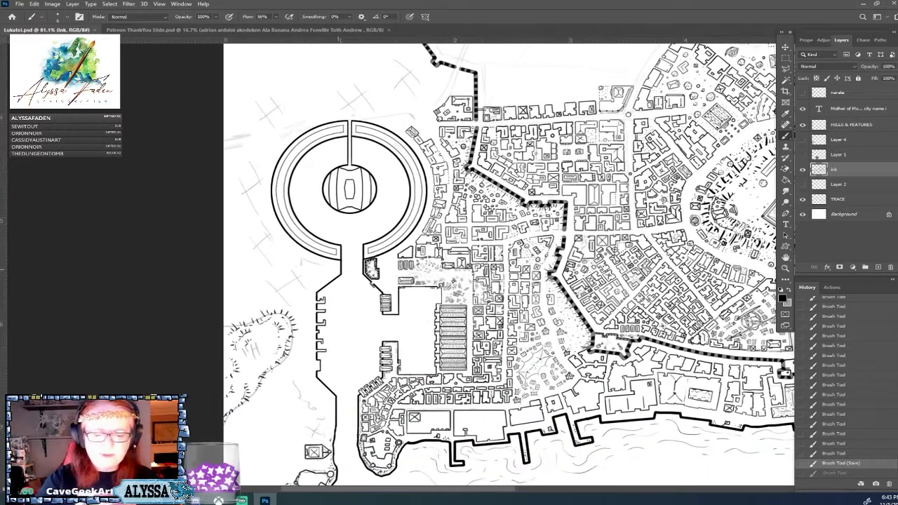
pyautogui.hotkey('ctrl', 'shift', 'z')
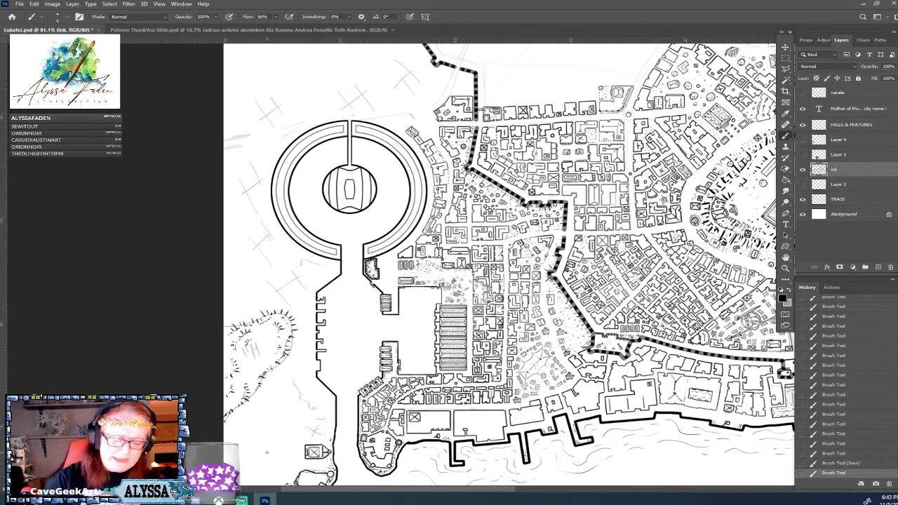
pyautogui.moveTo(267, 452); pyautogui.dragTo(227, 418)
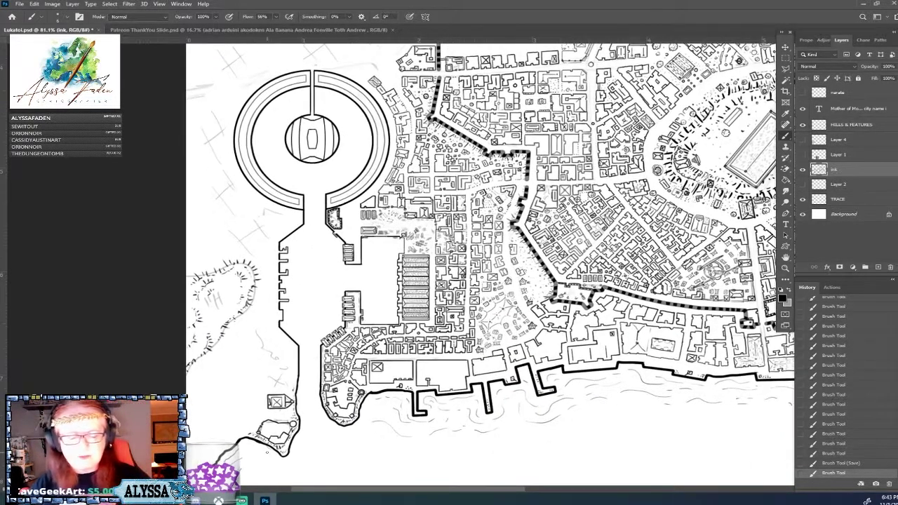
pyautogui.scroll(-6, 267, 453)
pyautogui.scroll(3, 267, 452)
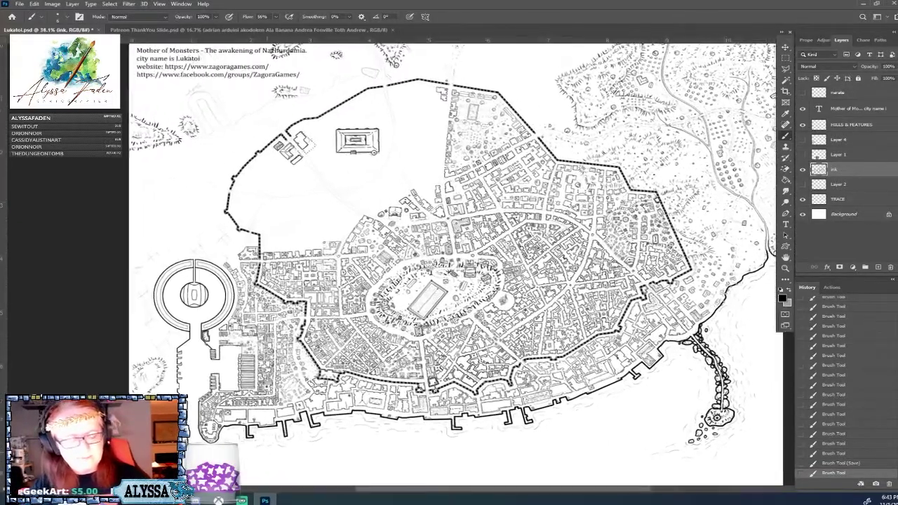
pyautogui.scroll(2, 405, 249)
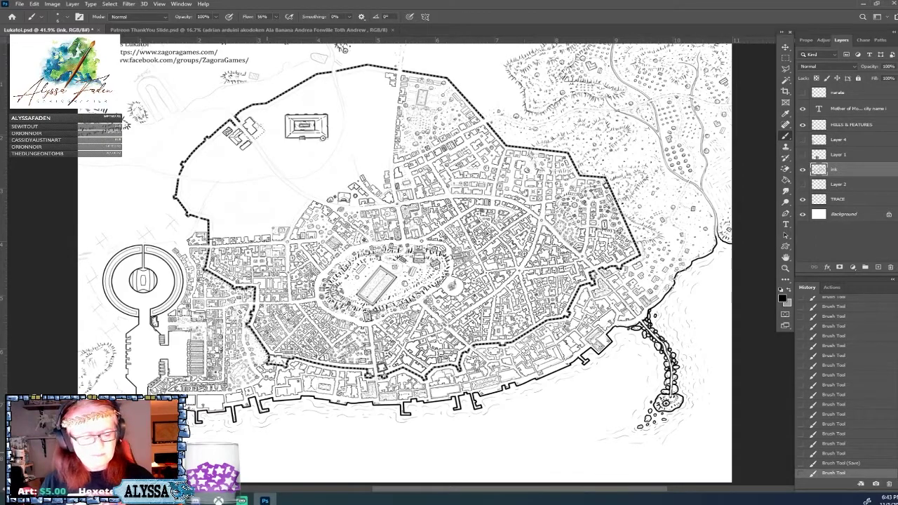
pyautogui.moveTo(405, 263); pyautogui.dragTo(381, 277)
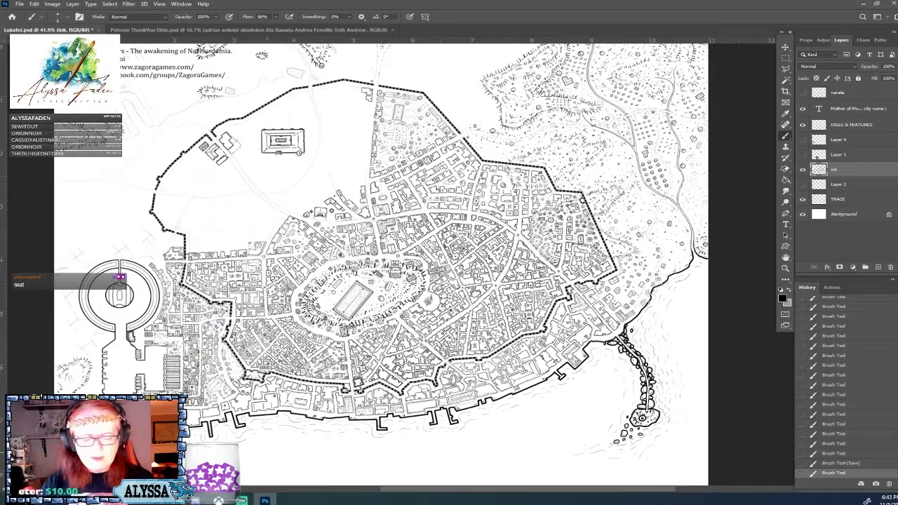
# Compare the statue and hilltop temple in the Lukotai City.jpg artwork with the map's temple hill and the statue square south of it
pyautogui.scroll(10, 284, 327)
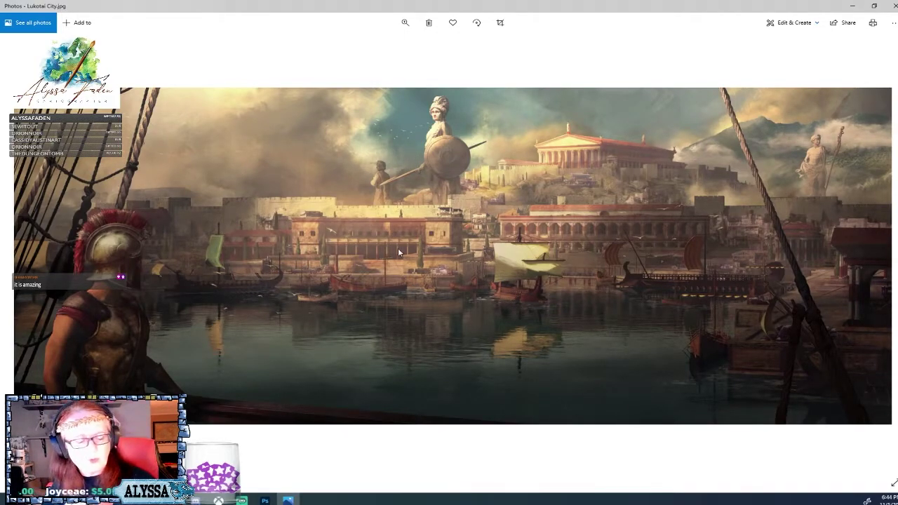
pyautogui.moveTo(477, 5); pyautogui.dragTo(897, 252)
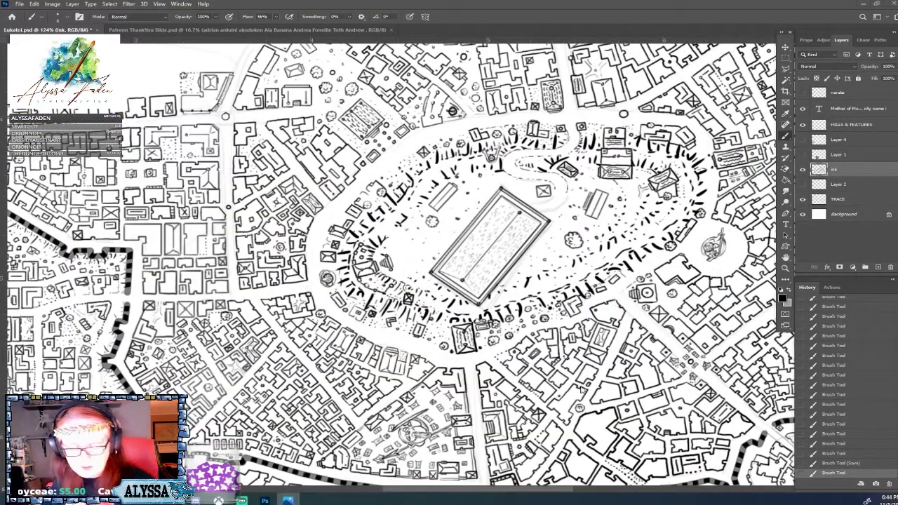
pyautogui.scroll(-5, 401, 263)
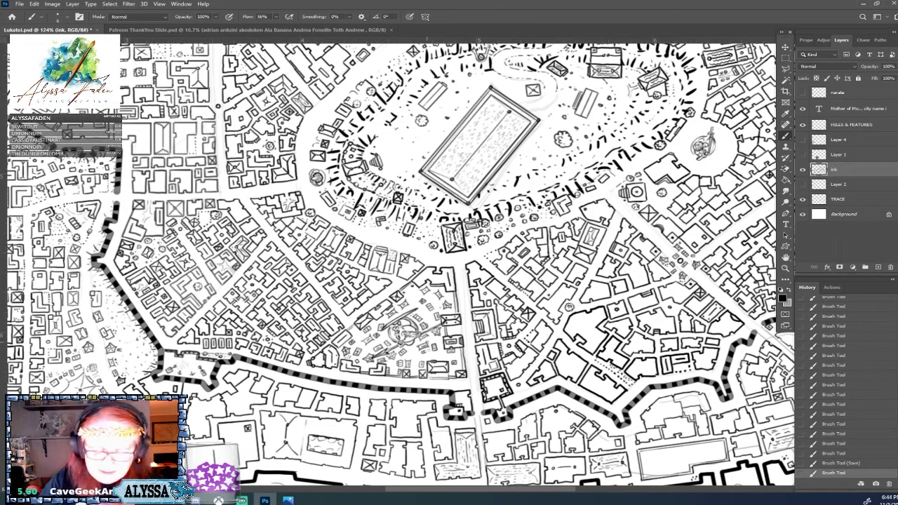
pyautogui.scroll(5, 366, 370)
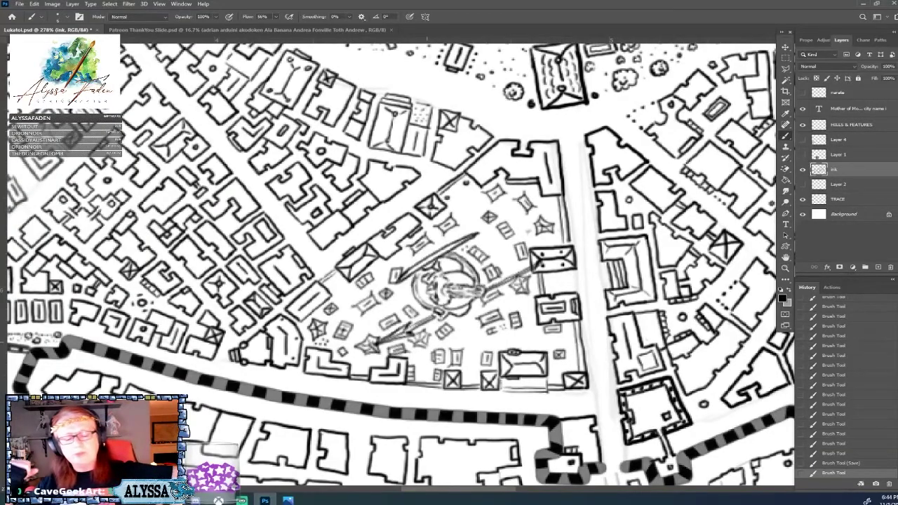
pyautogui.scroll(-4, 363, 402)
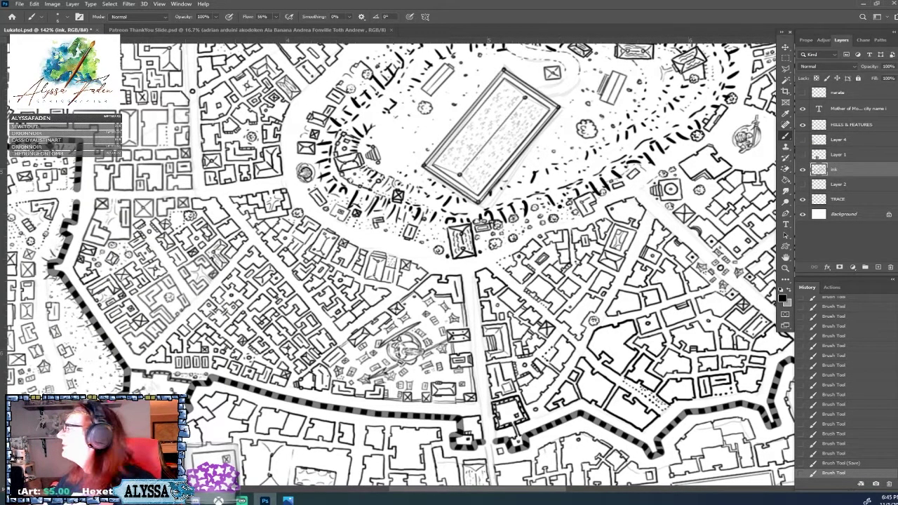
# Reopen Lukotai City.jpg in Photos over the map to study its statues and temple hill, close it, and review the city centre
pyautogui.click(287, 500)
pyautogui.moveTo(457, 34); pyautogui.dragTo(779, 127)
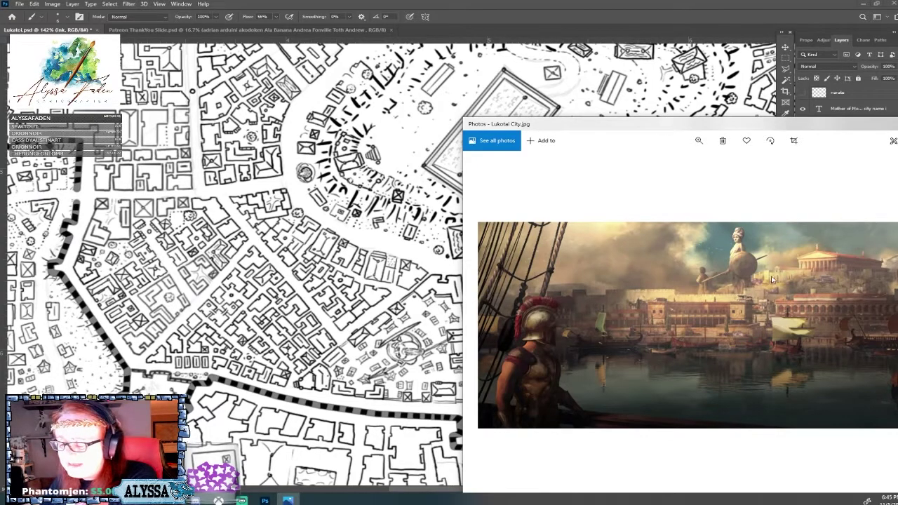
pyautogui.moveTo(770, 140); pyautogui.dragTo(477, 258)
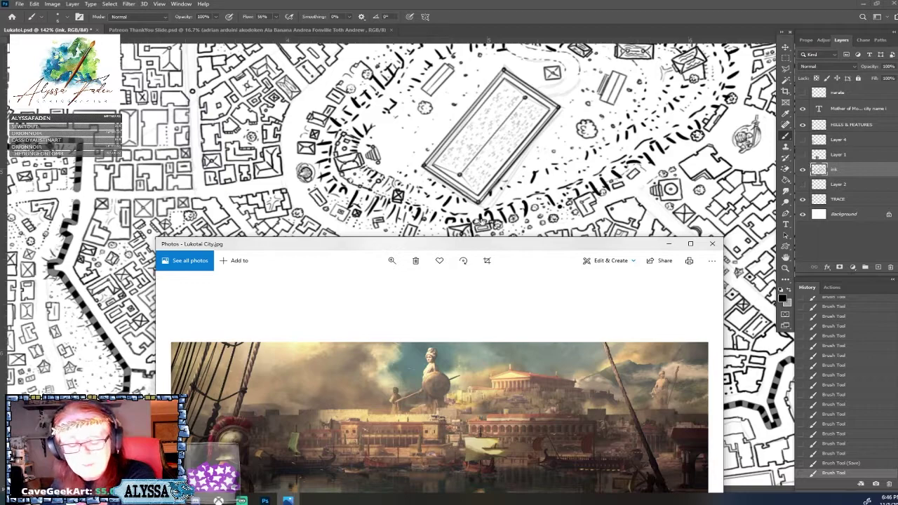
pyautogui.moveTo(482, 242)
pyautogui.mouseDown()
pyautogui.moveTo(471, 234)
pyautogui.moveTo(471, 252)
pyautogui.moveTo(473, 239)
pyautogui.mouseUp()
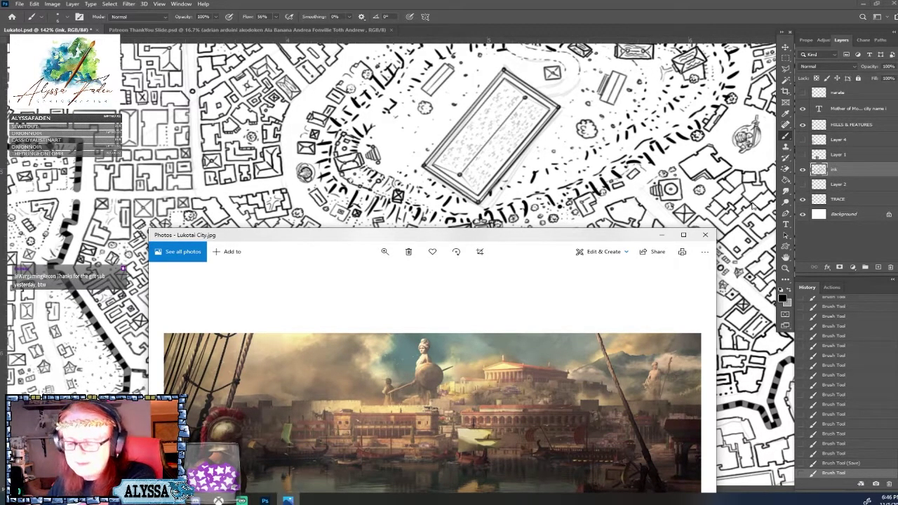
pyautogui.click(705, 234)
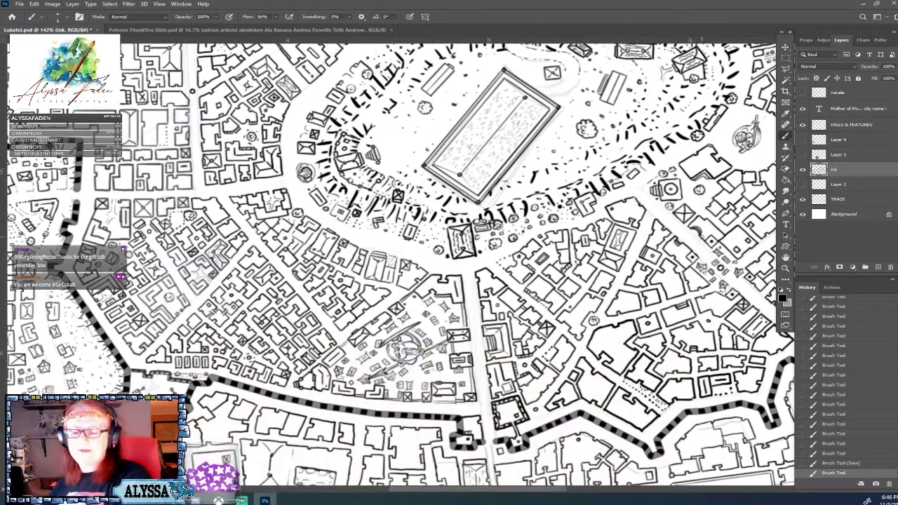
pyautogui.scroll(-4, 701, 237)
pyautogui.scroll(3, 597, 194)
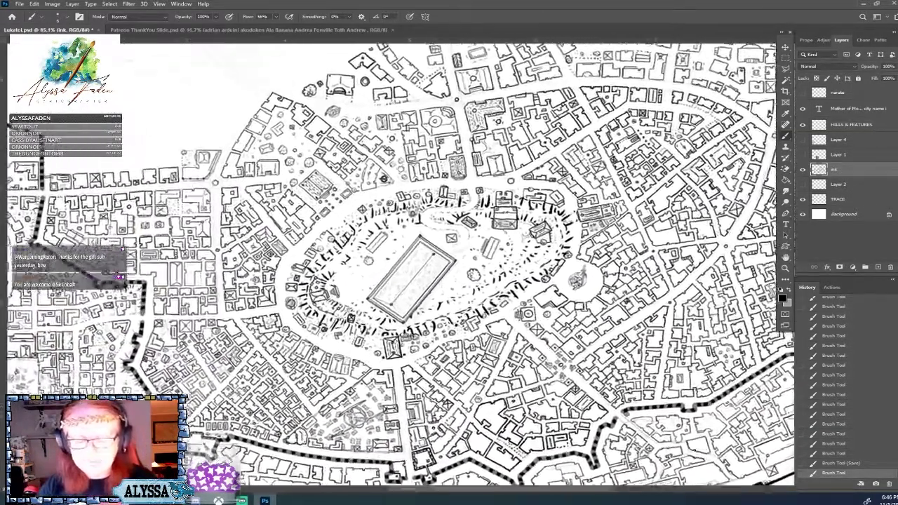
# Erase the stray sketch marks at the western end of the temple hill and northwest of it on the TRACE layer
pyautogui.scroll(-1, 597, 154)
pyautogui.click(844, 200)
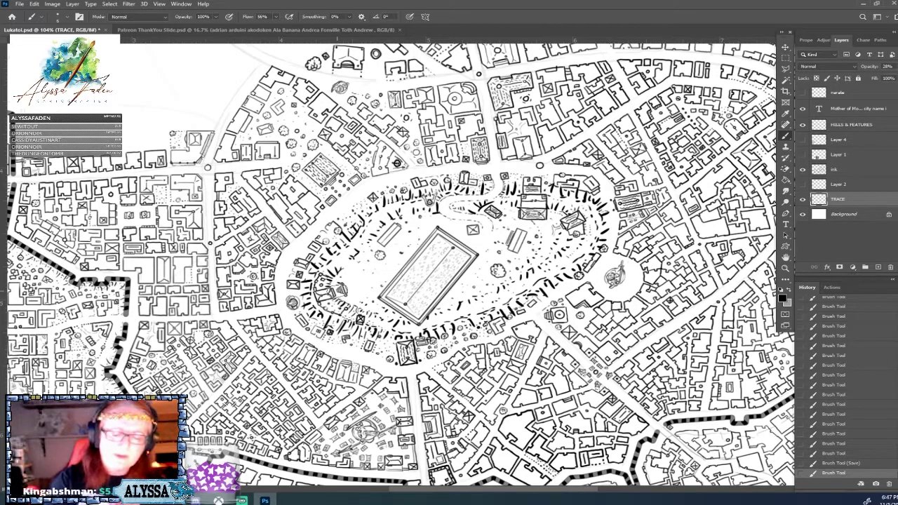
pyautogui.click(340, 290)
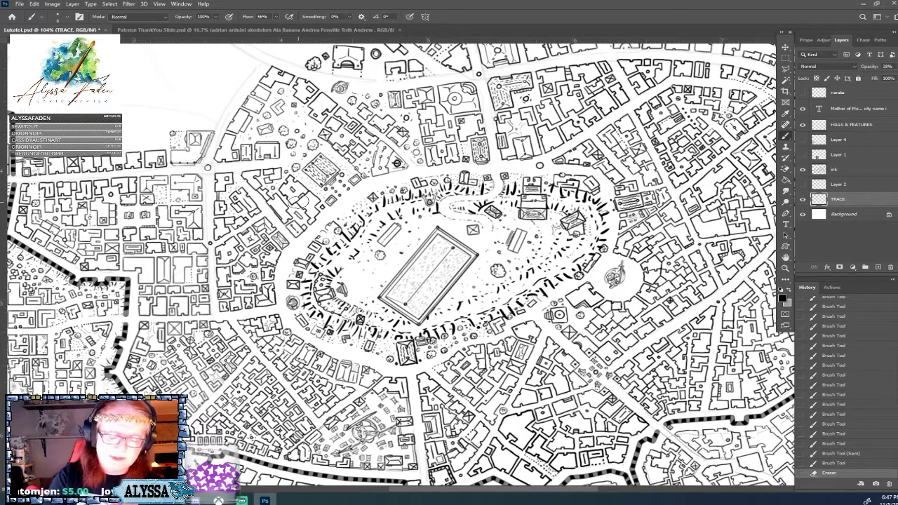
pyautogui.click(298, 202)
# Erase leftover sketch marks in the walled compound and beside the northwest gate buildings, using the HILLS & FEATURES and TRACE layers
pyautogui.scroll(-5, 556, 262)
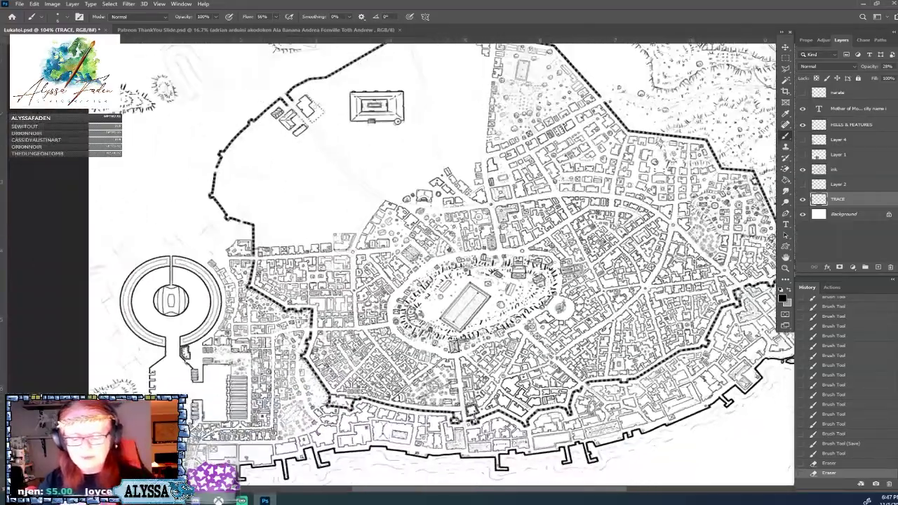
pyautogui.scroll(3, 556, 262)
pyautogui.scroll(1, 556, 379)
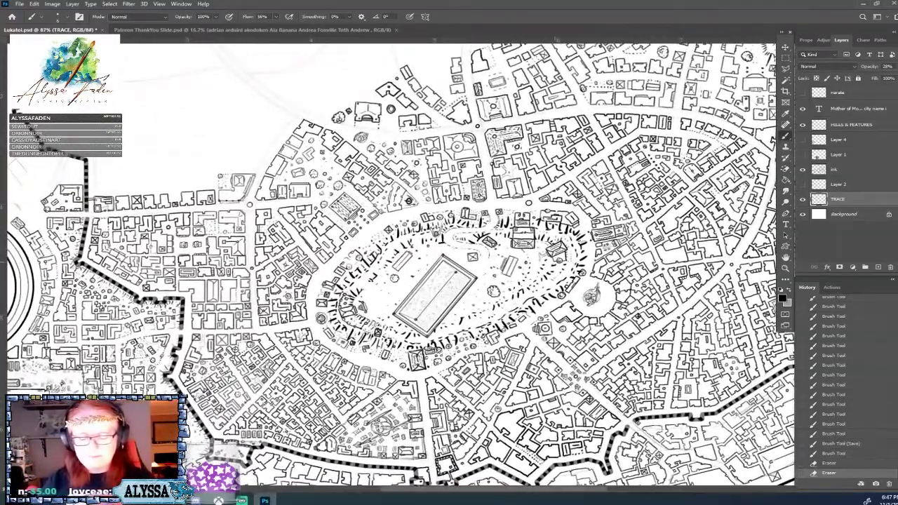
pyautogui.scroll(-5, 435, 274)
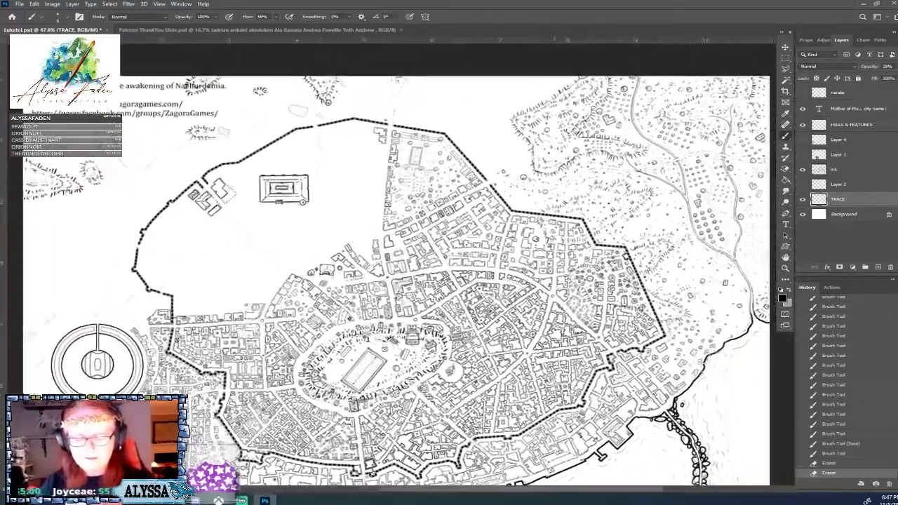
pyautogui.scroll(3, 179, 239)
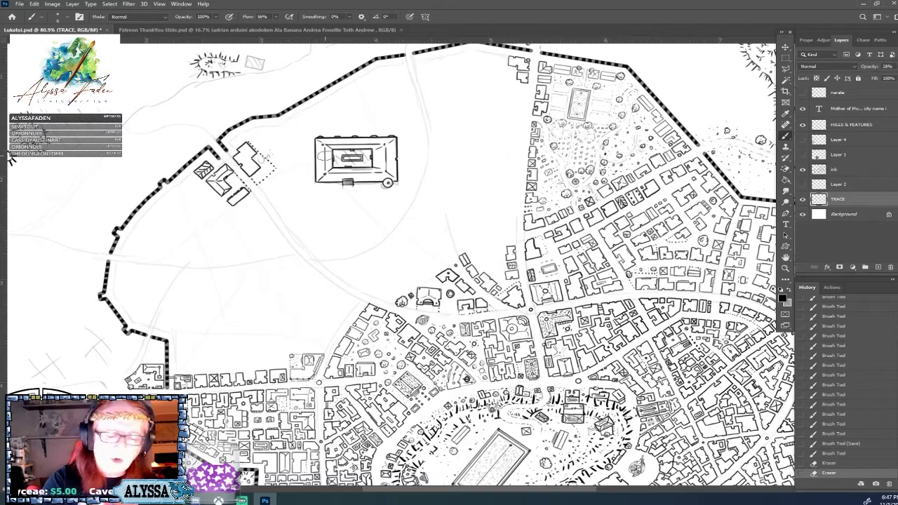
pyautogui.click(398, 168)
pyautogui.click(851, 125)
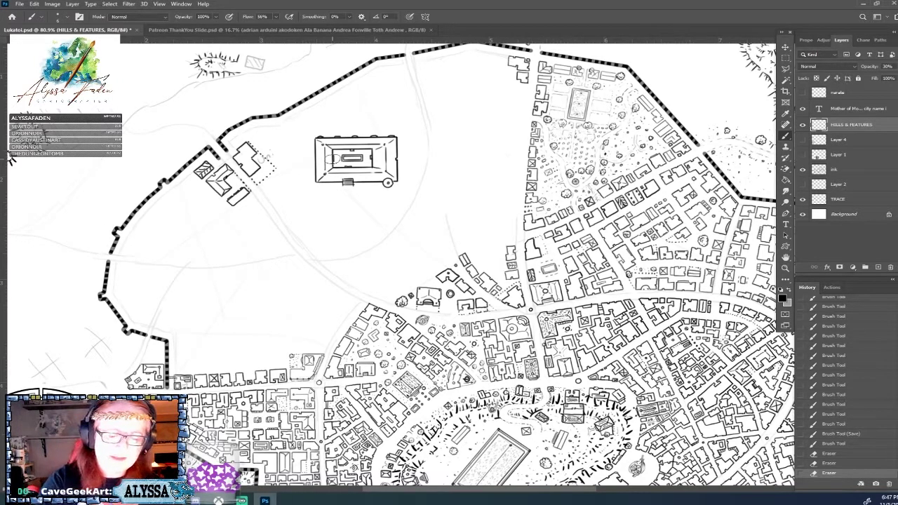
pyautogui.click(334, 159)
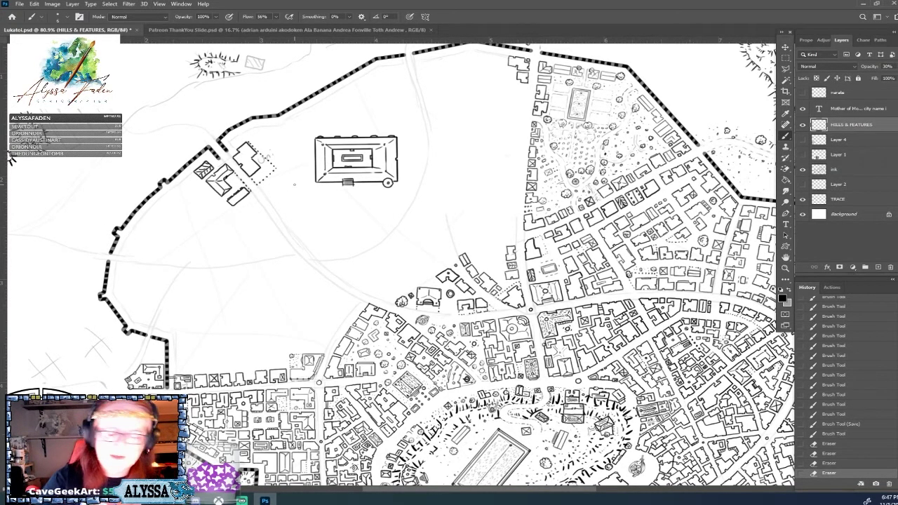
pyautogui.click(850, 204)
pyautogui.click(268, 169)
# Examine the whole walled city, its waterfront and the circular harbour to the west
pyautogui.scroll(-5, 281, 171)
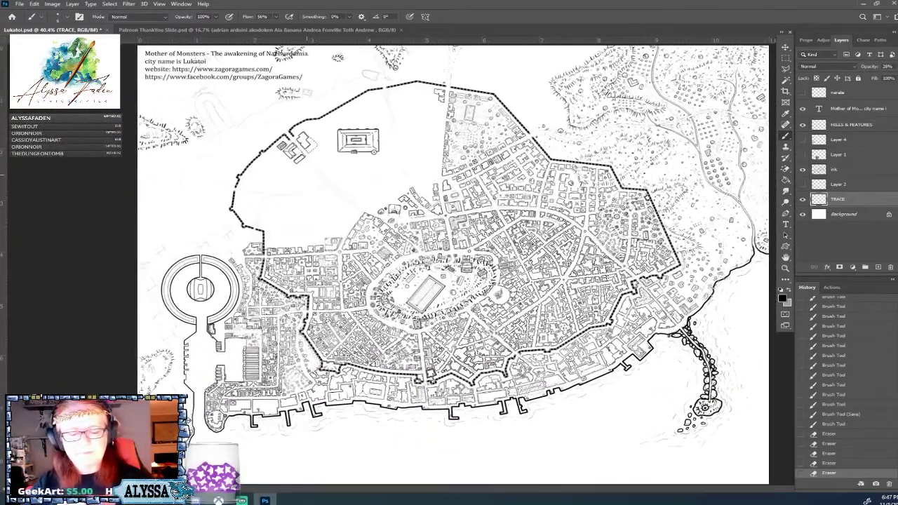
pyautogui.scroll(2, 551, 148)
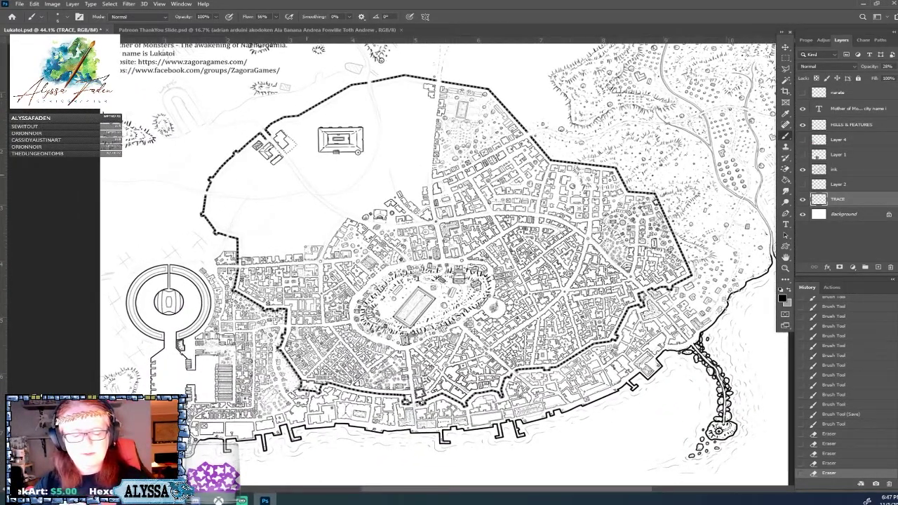
pyautogui.moveTo(561, 257); pyautogui.dragTo(529, 286)
pyautogui.scroll(2, 529, 287)
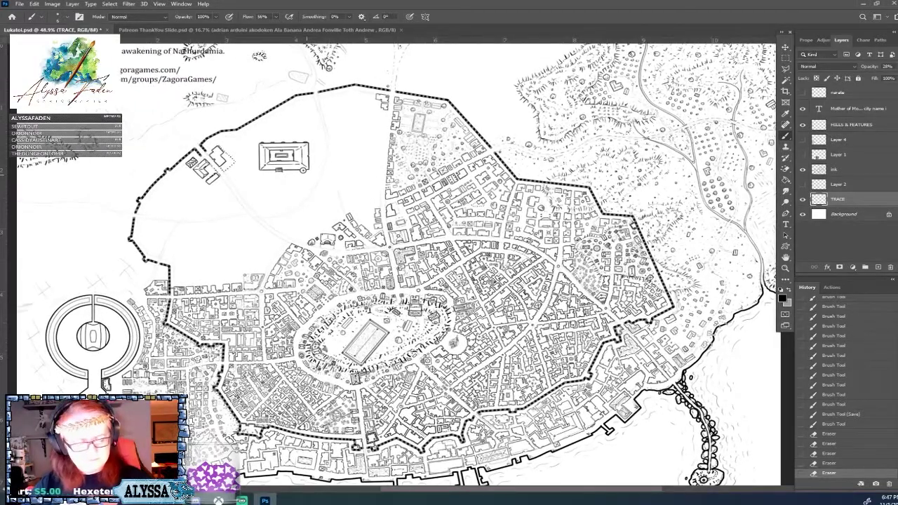
pyautogui.moveTo(180, 221); pyautogui.dragTo(372, 162)
pyautogui.scroll(2, 469, 265)
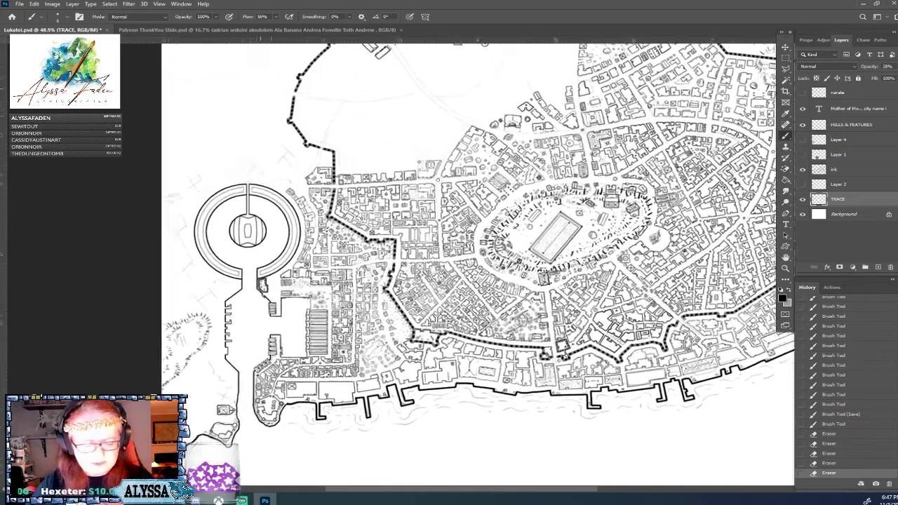
pyautogui.moveTo(469, 264); pyautogui.dragTo(458, 190)
pyautogui.moveTo(232, 201); pyautogui.dragTo(239, 316)
# Ink a broken line of building fronts on the ink layer, behind the small docks on the channel bank opposite the city
pyautogui.scroll(5, 443, 351)
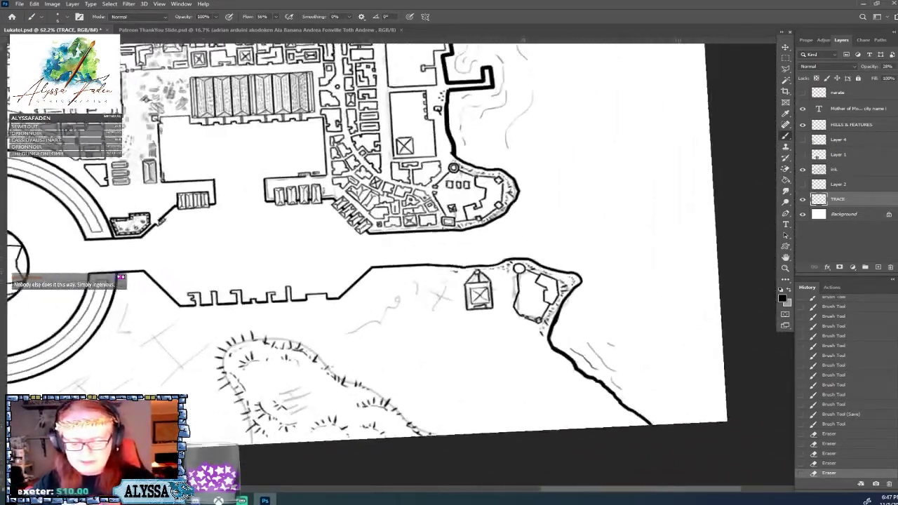
pyautogui.moveTo(306, 175); pyautogui.dragTo(509, 190)
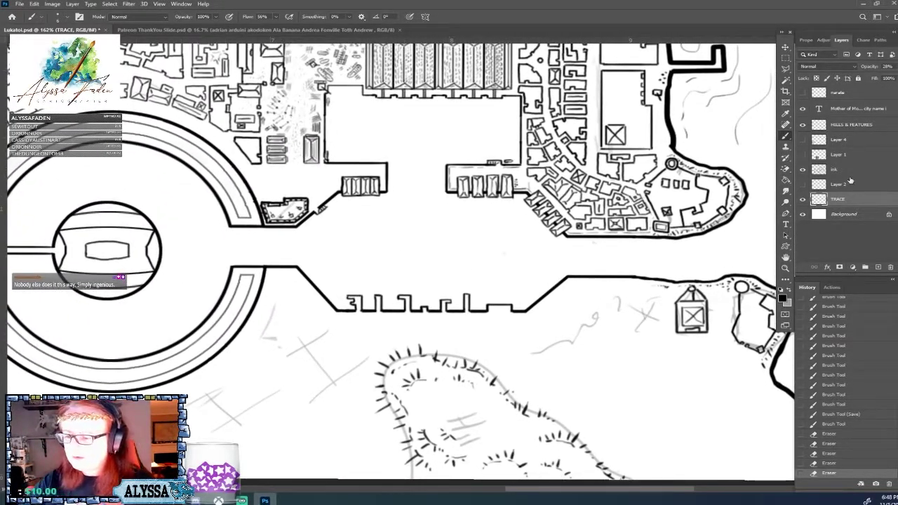
pyautogui.click(839, 170)
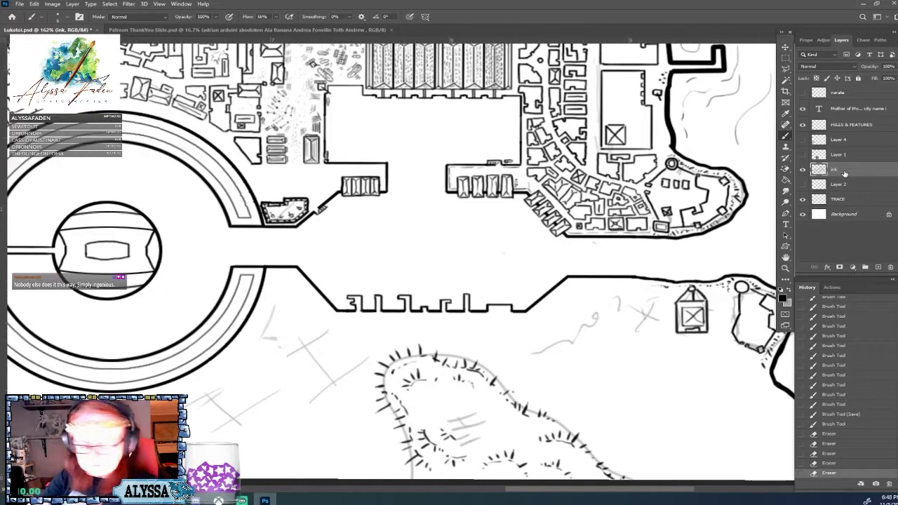
pyautogui.click(340, 324)
pyautogui.moveTo(341, 324); pyautogui.dragTo(503, 325)
pyautogui.keyDown('shift'); pyautogui.click(342, 324); pyautogui.keyUp('shift')
pyautogui.click(415, 325)
pyautogui.click(436, 325)
pyautogui.click(450, 324)
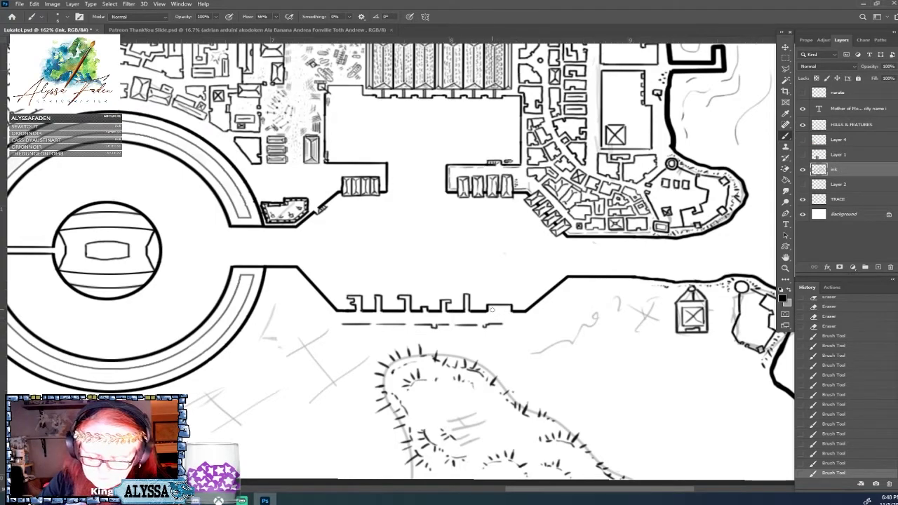
# Detail the dock nearest the sea and ink the gabled building behind it and the hatched-roof building beside it
pyautogui.click(494, 307)
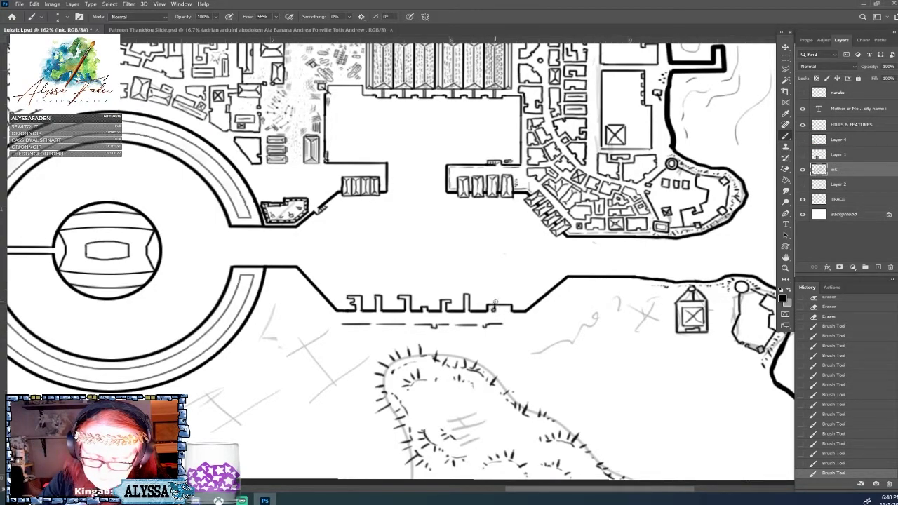
pyautogui.click(494, 306)
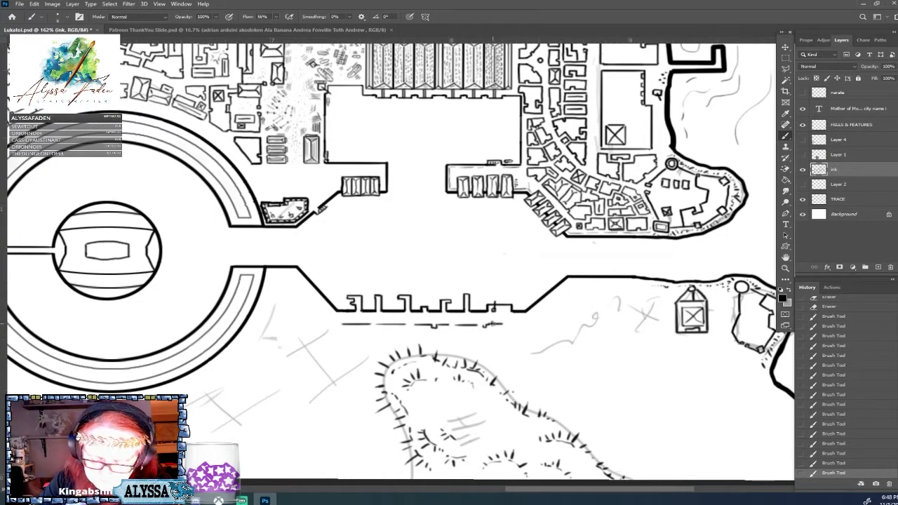
pyautogui.moveTo(492, 323)
pyautogui.mouseDown()
pyautogui.moveTo(503, 328)
pyautogui.moveTo(481, 347)
pyautogui.moveTo(507, 347)
pyautogui.moveTo(507, 329)
pyautogui.mouseUp()
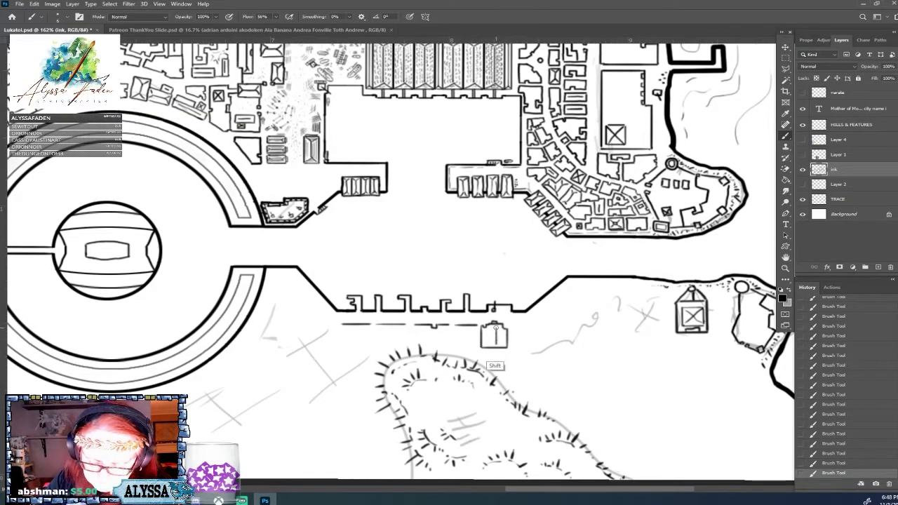
pyautogui.click(455, 326)
pyautogui.keyDown('shift'); pyautogui.click(455, 347); pyautogui.keyUp('shift')
pyautogui.moveTo(455, 348)
pyautogui.mouseDown()
pyautogui.moveTo(478, 348)
pyautogui.moveTo(478, 328)
pyautogui.moveTo(466, 347)
pyautogui.moveTo(457, 332)
pyautogui.moveTo(461, 347)
pyautogui.moveTo(478, 345)
pyautogui.mouseUp()
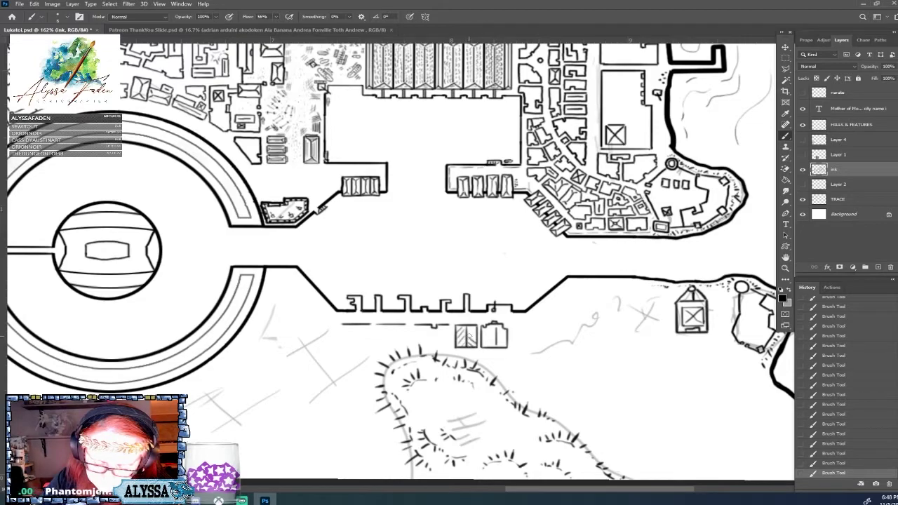
# Close the outline of the notched building beside the hatched-roof one with straight brush lines
pyautogui.click(414, 325)
pyautogui.keyDown('shift'); pyautogui.click(415, 343); pyautogui.keyUp('shift')
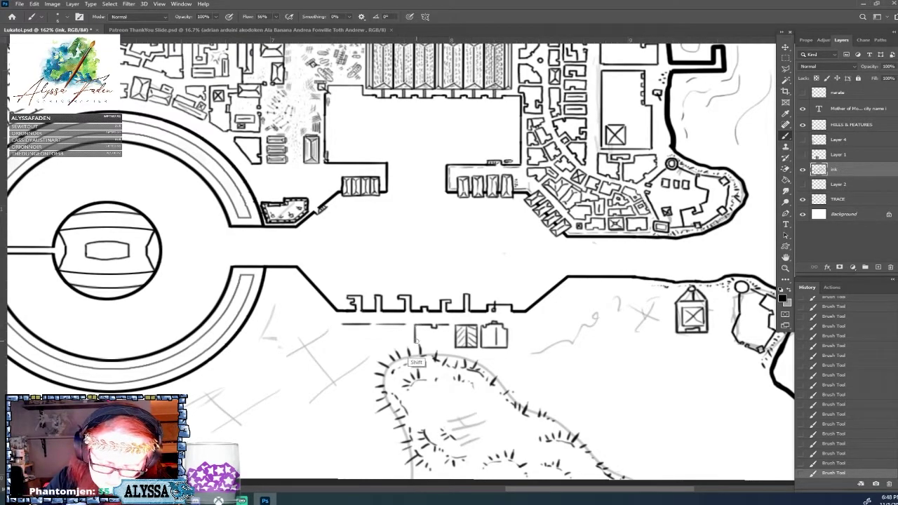
pyautogui.keyDown('shift'); pyautogui.click(433, 344); pyautogui.keyUp('shift')
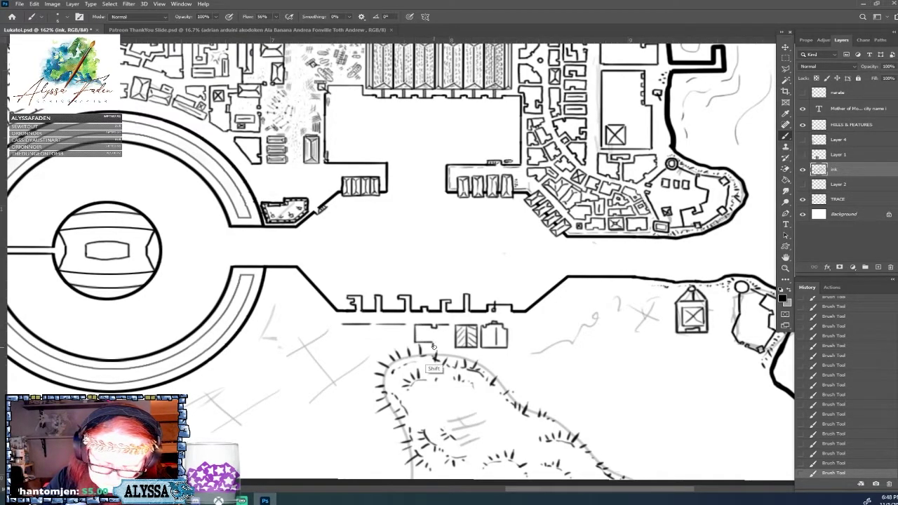
pyautogui.keyDown('shift'); pyautogui.click(449, 347); pyautogui.keyUp('shift')
pyautogui.keyDown('shift'); pyautogui.click(448, 326); pyautogui.keyUp('shift')
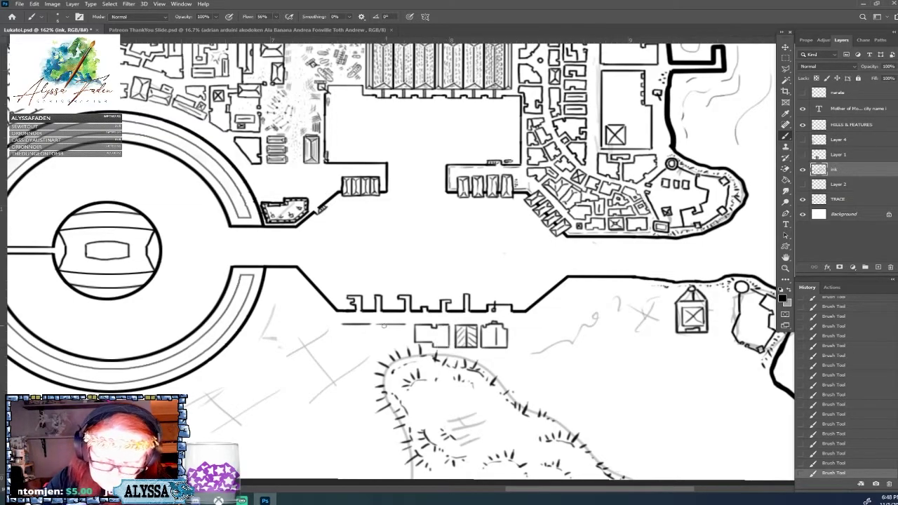
# Outline the last two buildings of the dockside row toward the circular harbour, a small rectangle and a larger L-shaped one
pyautogui.keyDown('shift'); pyautogui.click(378, 344); pyautogui.keyUp('shift')
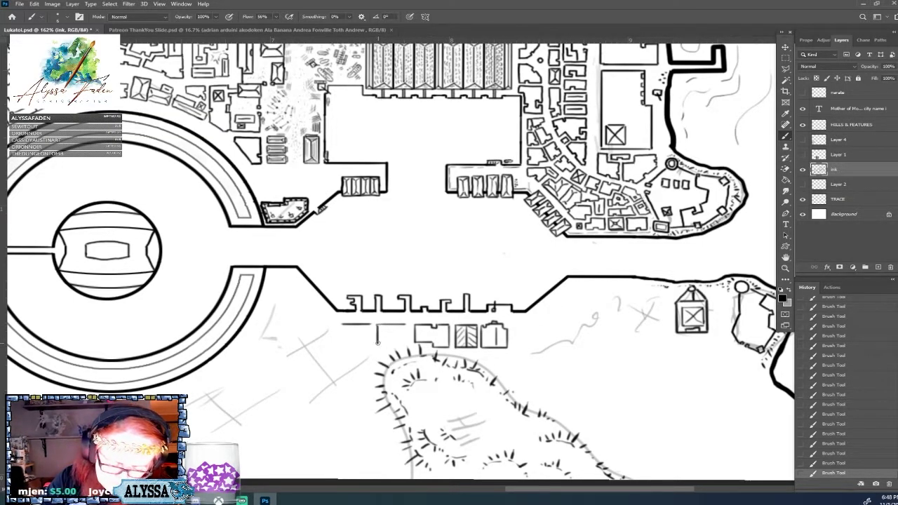
pyautogui.keyDown('shift'); pyautogui.click(405, 344); pyautogui.keyUp('shift')
pyautogui.keyDown('shift'); pyautogui.click(405, 325); pyautogui.keyUp('shift')
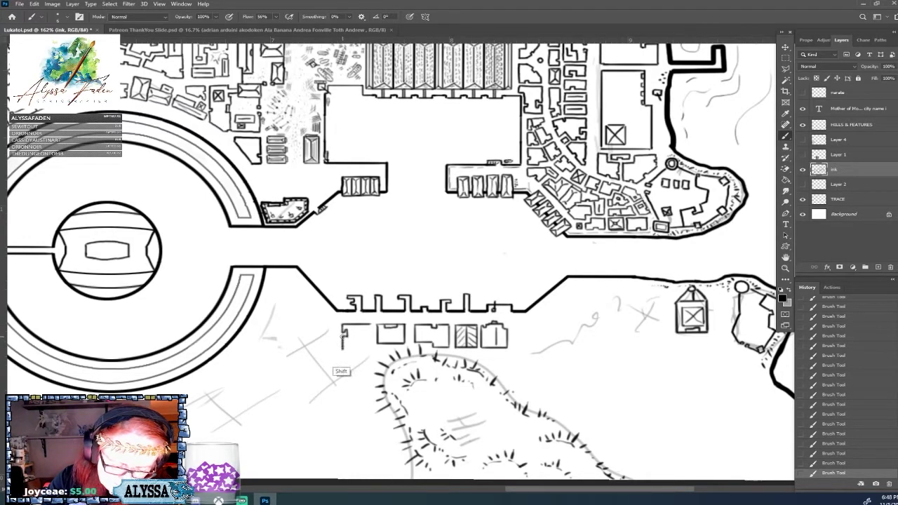
pyautogui.keyDown('shift'); pyautogui.click(343, 356); pyautogui.keyUp('shift')
pyautogui.moveTo(344, 356); pyautogui.dragTo(360, 357)
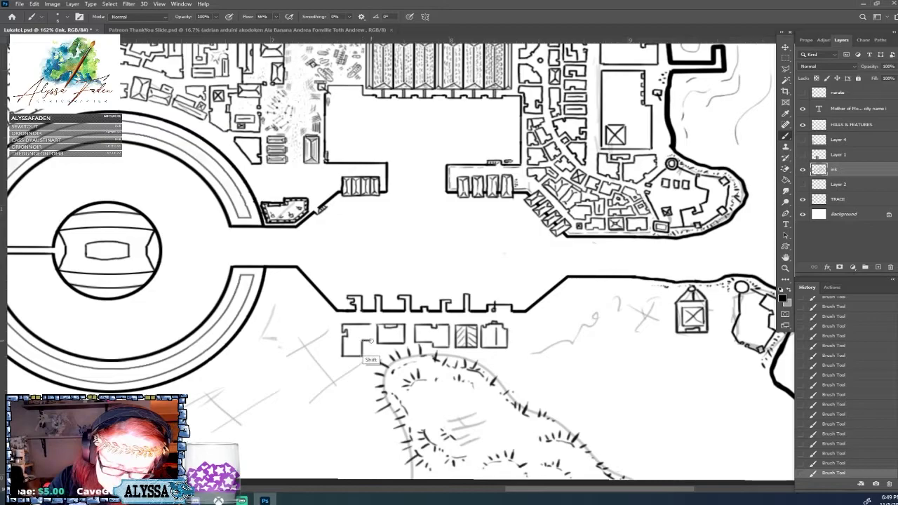
pyautogui.moveTo(370, 340); pyautogui.dragTo(372, 325)
# Add dots at both ends of the dock front and small crate marks beside the gabled building
pyautogui.scroll(-8, 372, 320)
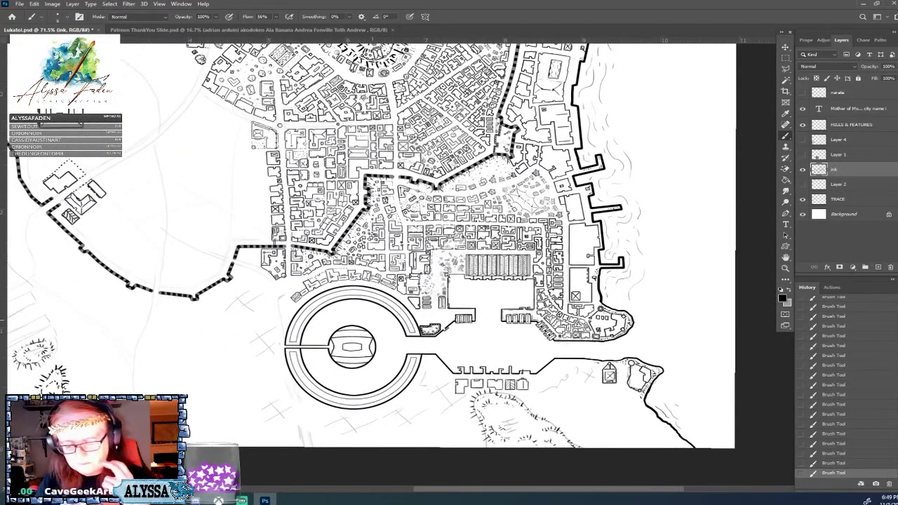
pyautogui.scroll(4, 537, 365)
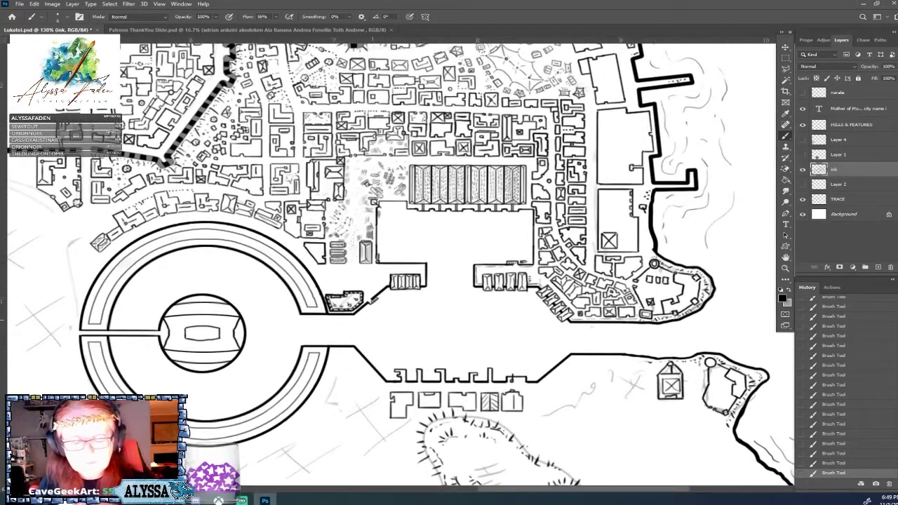
pyautogui.moveTo(520, 336); pyautogui.dragTo(490, 306)
pyautogui.scroll(2, 393, 433)
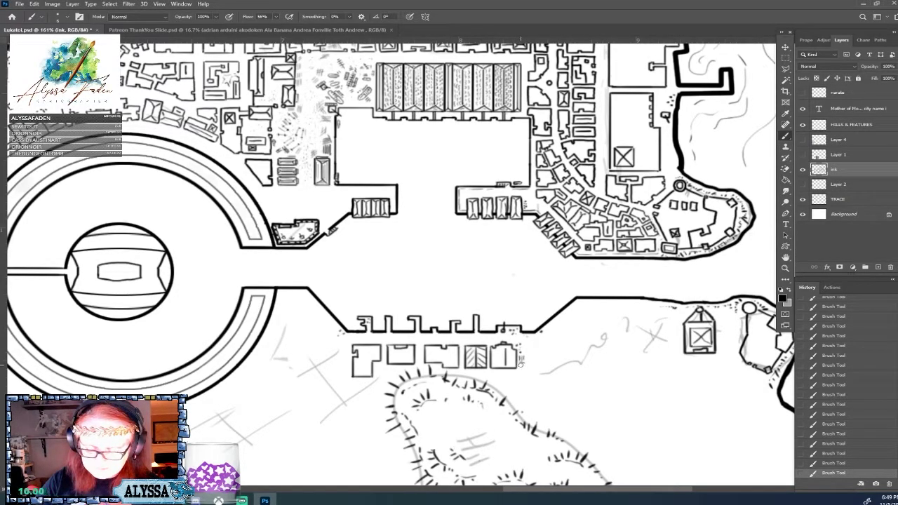
# Examine the harbour district, the inner dock basin and the channel bank leading to the coastal fort
pyautogui.scroll(-3, 523, 365)
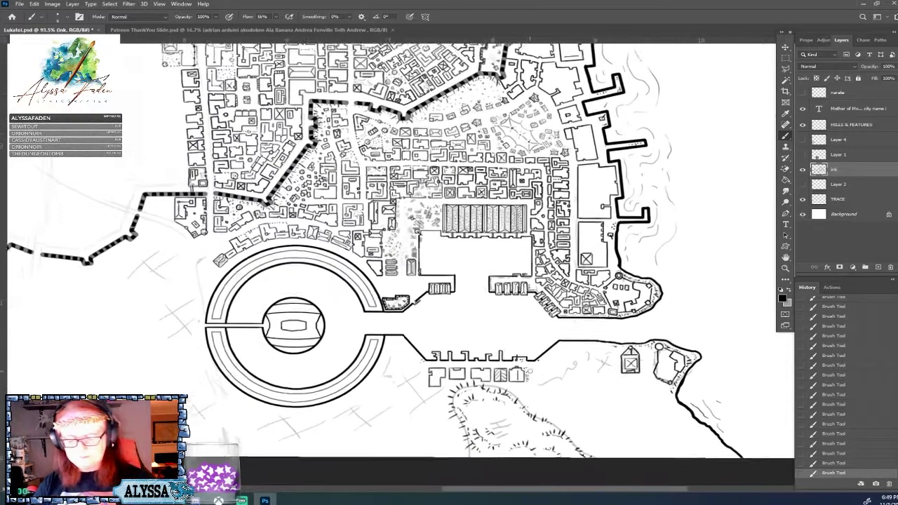
pyautogui.scroll(2, 522, 366)
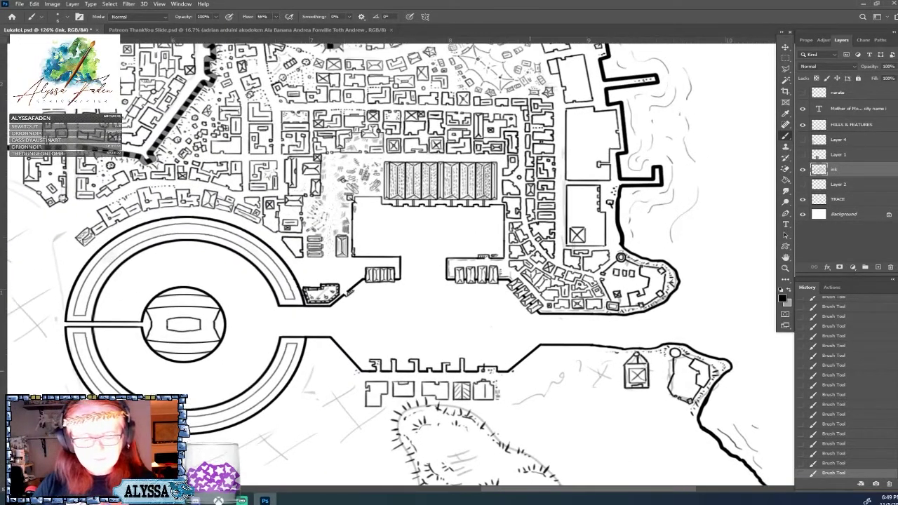
pyautogui.scroll(5, 280, 133)
pyautogui.scroll(-2, 452, 344)
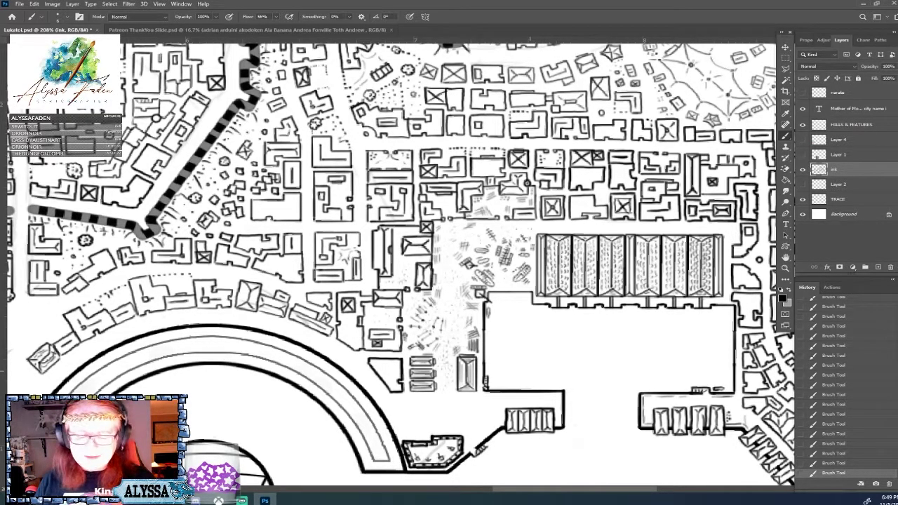
pyautogui.scroll(-6, 400, 264)
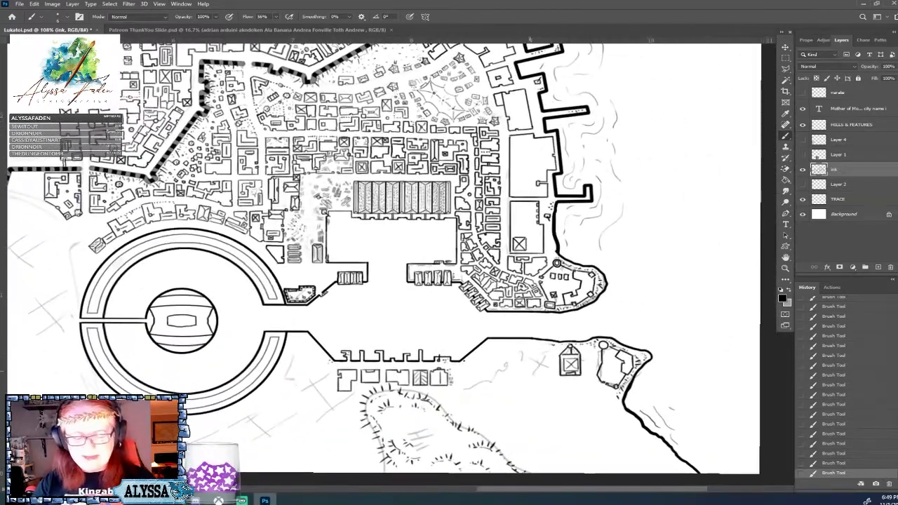
pyautogui.scroll(2, 400, 264)
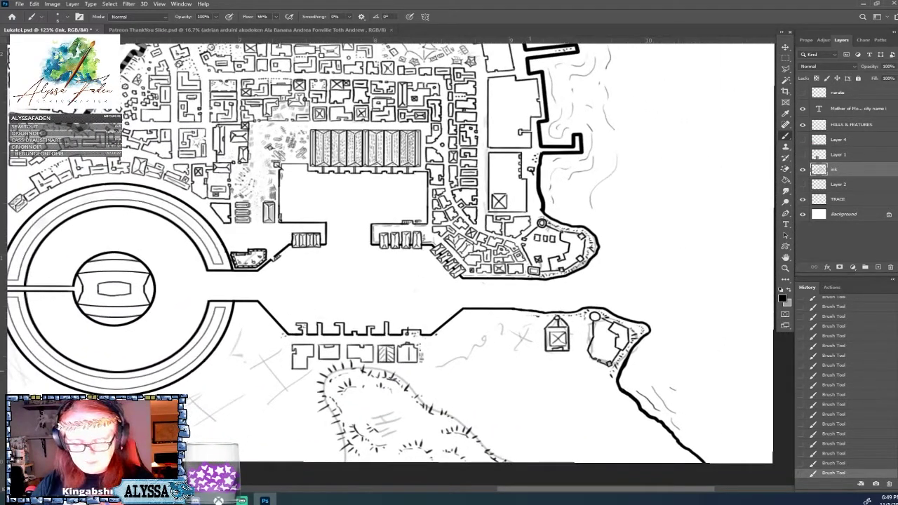
pyautogui.scroll(-1, 567, 241)
pyautogui.scroll(4, 392, 264)
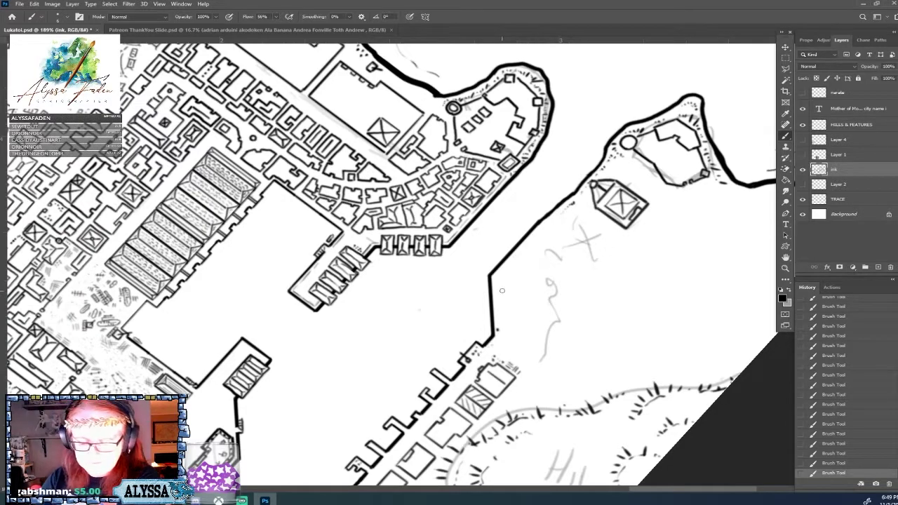
# Ink a notched building with an inner roof line and a small rectangular building beside the channel bank's corner
pyautogui.moveTo(498, 280)
pyautogui.mouseDown()
pyautogui.moveTo(501, 308)
pyautogui.moveTo(523, 275)
pyautogui.moveTo(506, 312)
pyautogui.moveTo(520, 310)
pyautogui.moveTo(503, 330)
pyautogui.moveTo(523, 318)
pyautogui.moveTo(523, 331)
pyautogui.moveTo(525, 323)
pyautogui.mouseUp()
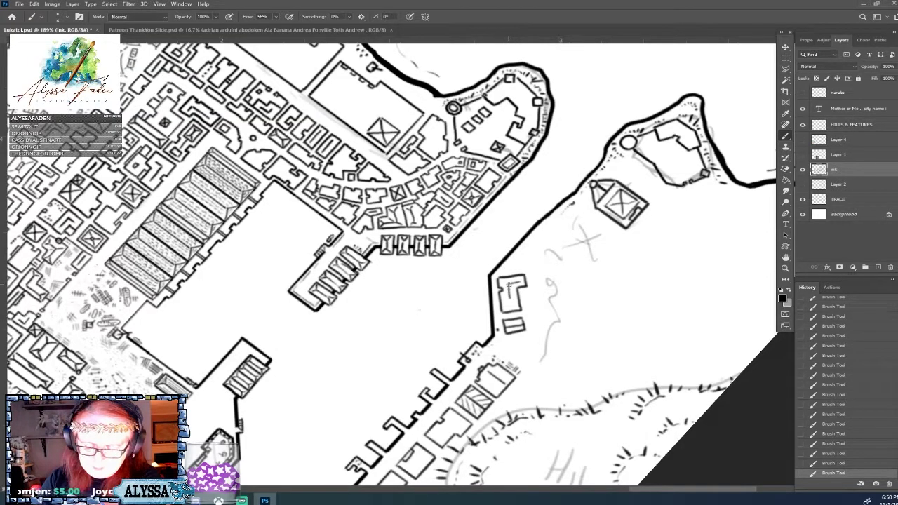
pyautogui.moveTo(509, 285); pyautogui.dragTo(510, 304)
# Ink a notched L-shaped building with dots and a small square building between the tower-roofed building and the angled pair on the channel bank
pyautogui.scroll(-5, 510, 305)
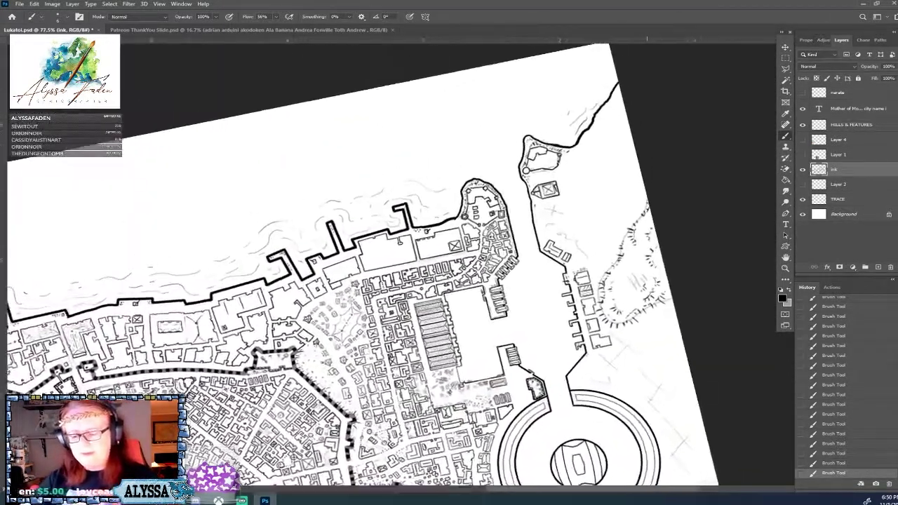
pyautogui.scroll(1, 401, 268)
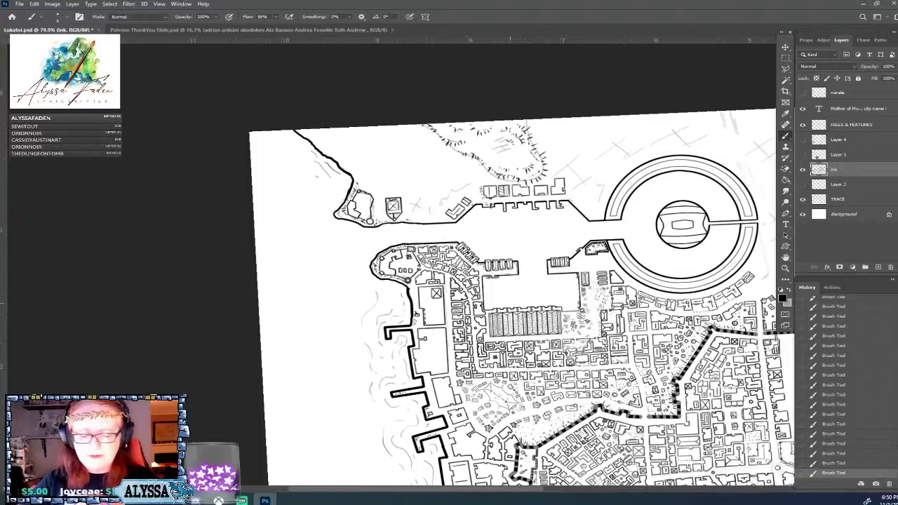
pyautogui.scroll(4, 454, 250)
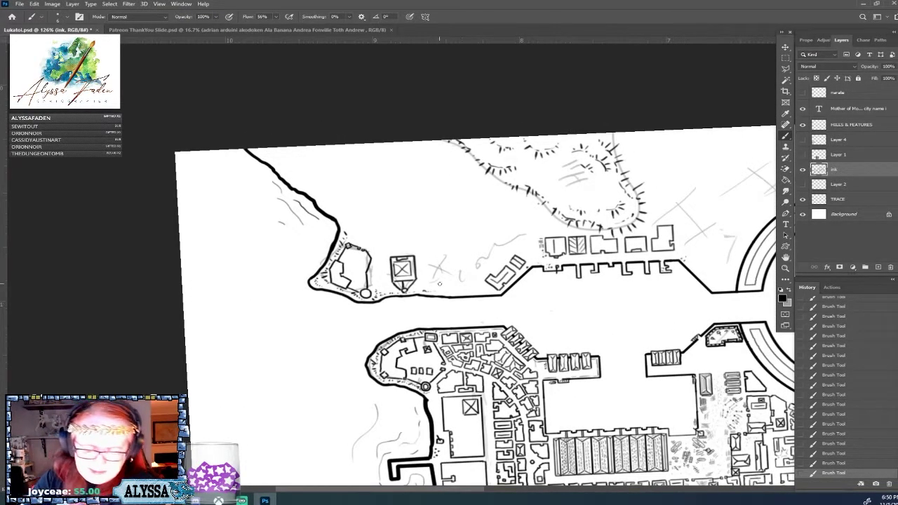
pyautogui.moveTo(443, 290); pyautogui.dragTo(461, 289)
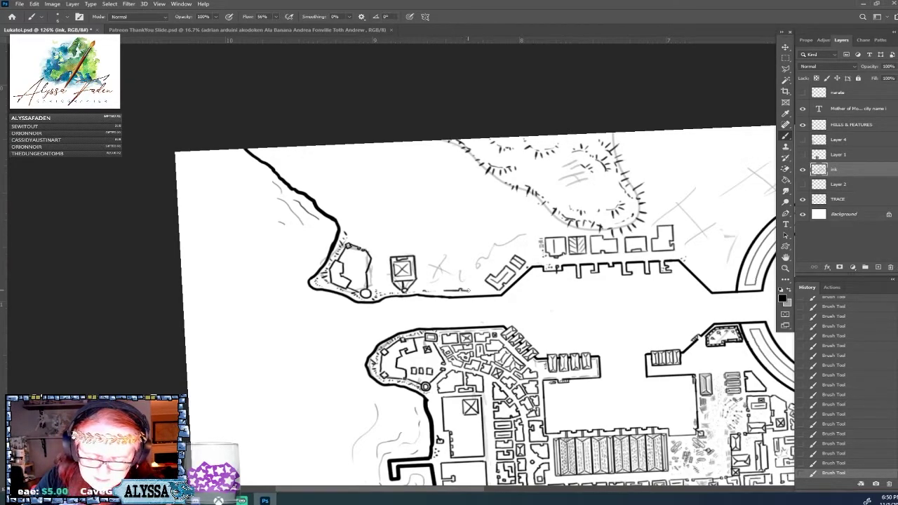
pyautogui.moveTo(469, 290)
pyautogui.mouseDown()
pyautogui.moveTo(469, 267)
pyautogui.moveTo(455, 267)
pyautogui.moveTo(454, 279)
pyautogui.mouseUp()
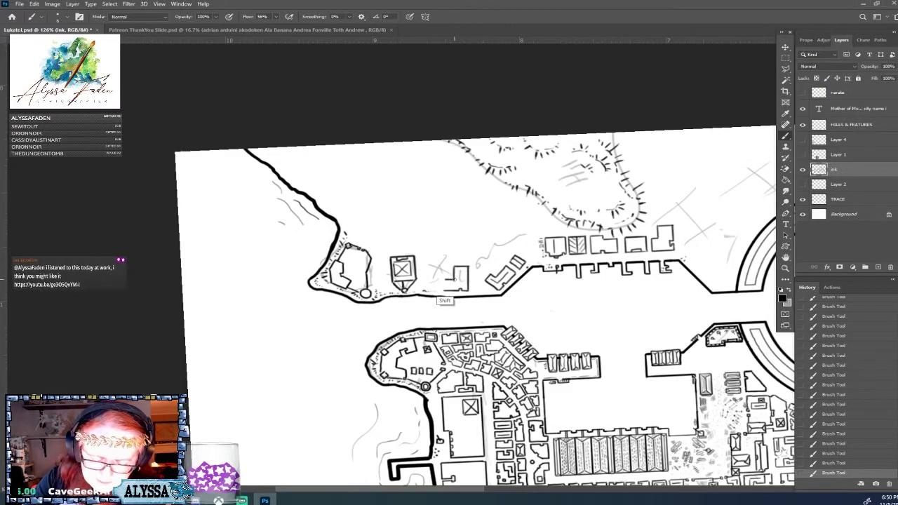
pyautogui.moveTo(445, 285)
pyautogui.mouseDown()
pyautogui.moveTo(461, 284)
pyautogui.moveTo(461, 270)
pyautogui.mouseUp()
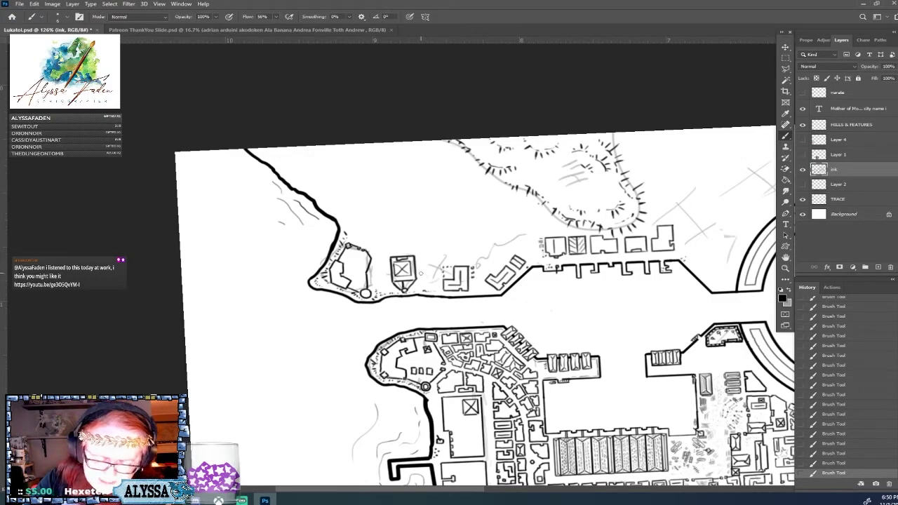
pyautogui.moveTo(421, 271)
pyautogui.mouseDown()
pyautogui.moveTo(421, 280)
pyautogui.moveTo(436, 281)
pyautogui.moveTo(437, 271)
pyautogui.moveTo(421, 271)
pyautogui.mouseUp()
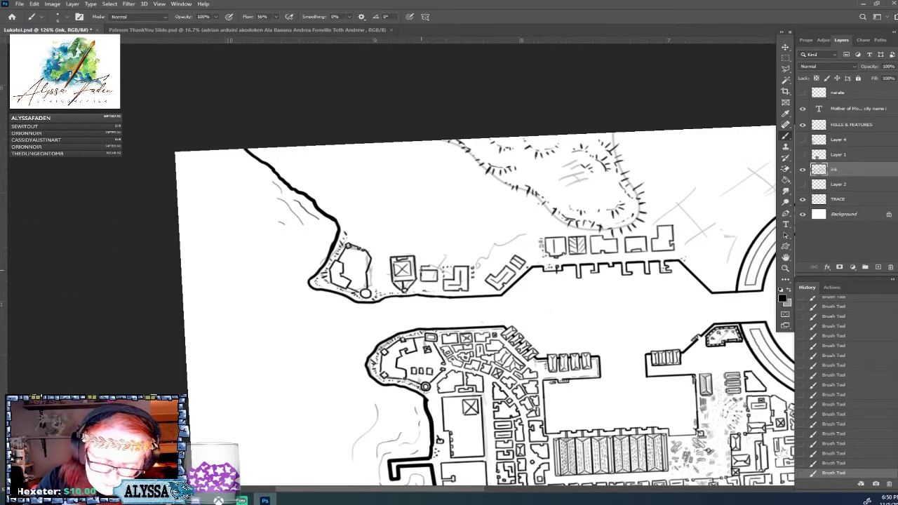
# Examine the harbour channel, the dock quarter and the housing blocks along the city wall
pyautogui.scroll(-5, 424, 268)
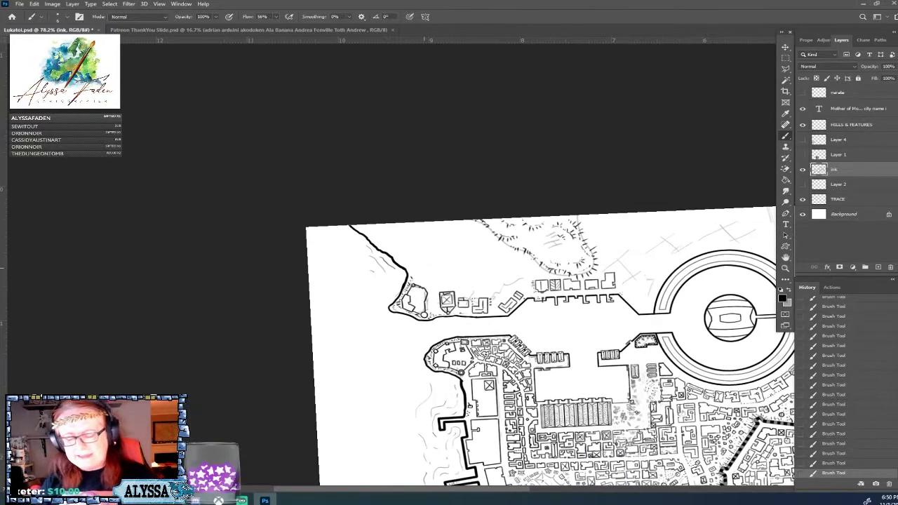
pyautogui.scroll(1, 424, 268)
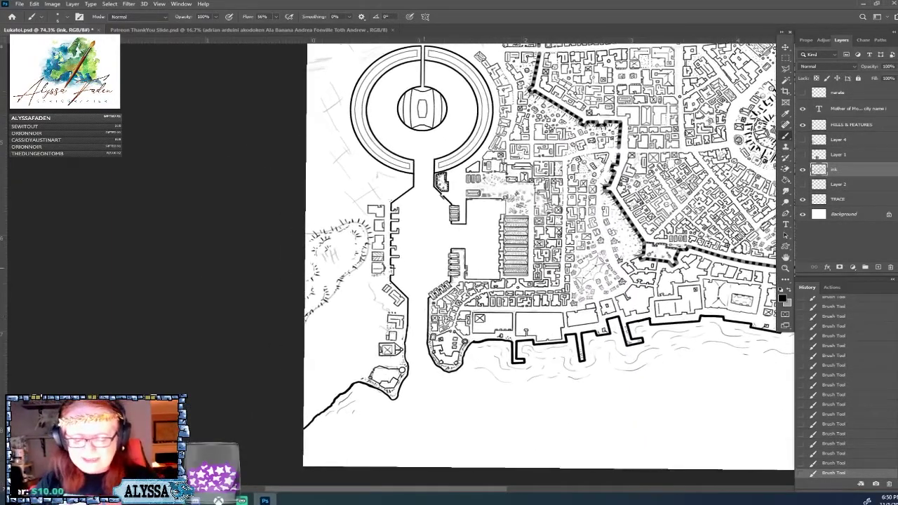
pyautogui.scroll(8, 750, 159)
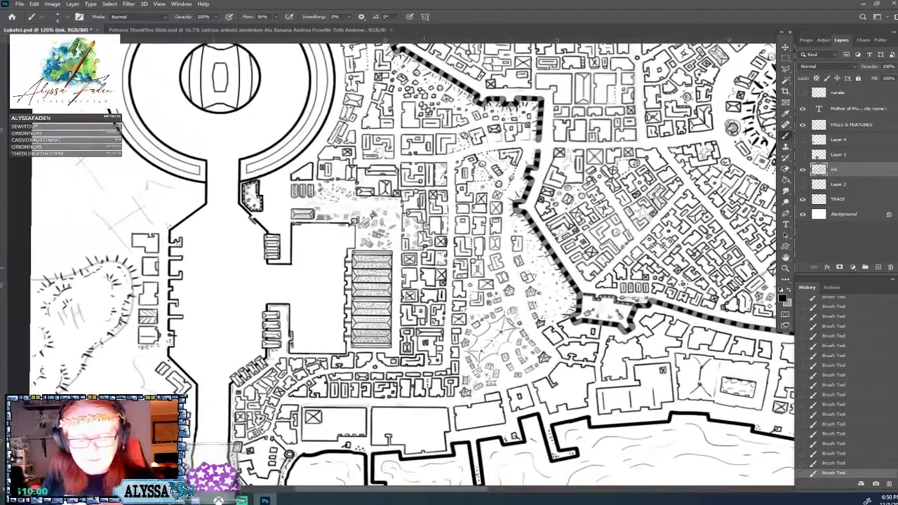
pyautogui.moveTo(424, 268); pyautogui.dragTo(330, 284)
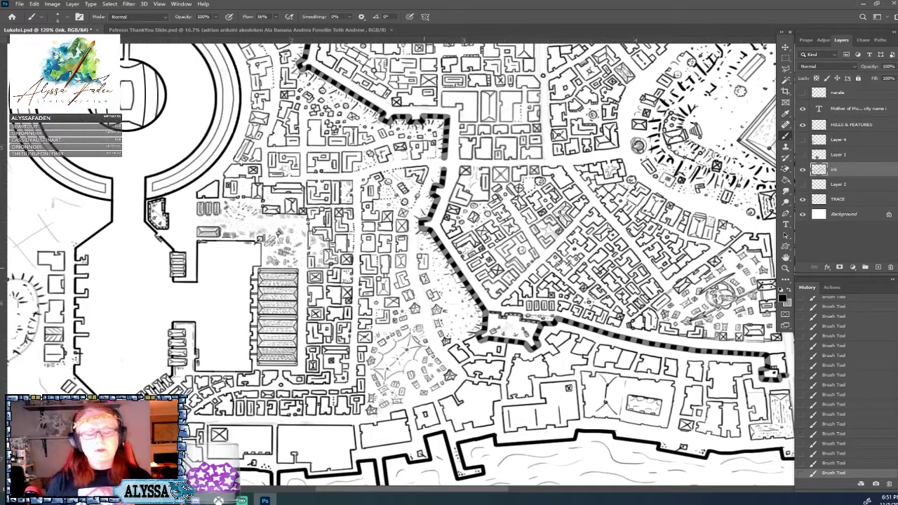
pyautogui.scroll(8, 257, 45)
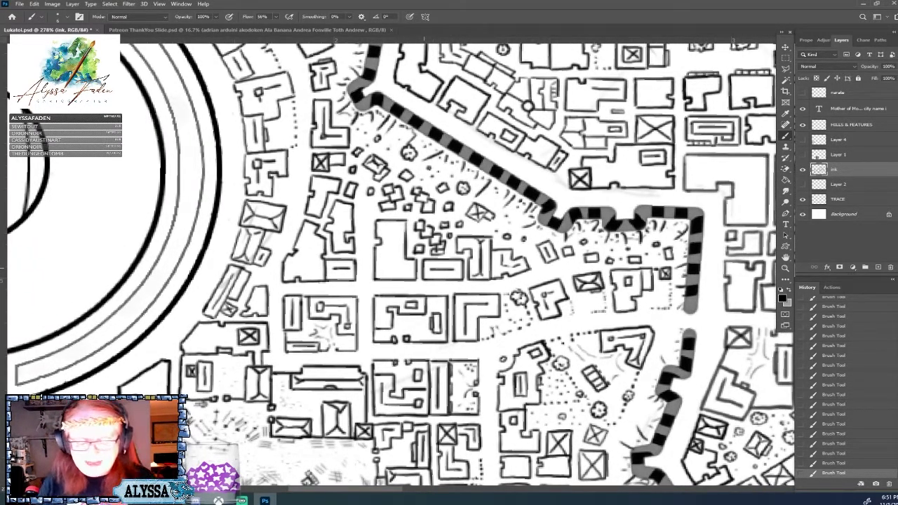
pyautogui.scroll(-2, 363, 46)
pyautogui.scroll(-1, 363, 46)
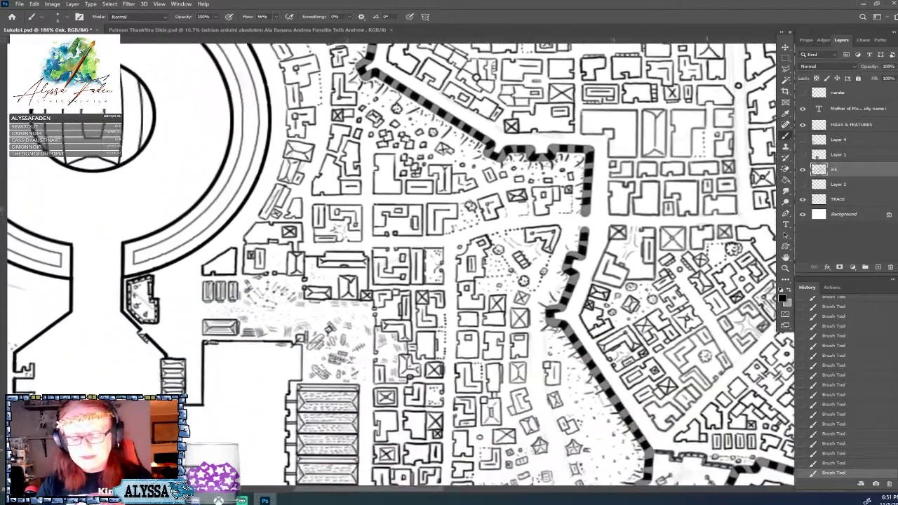
pyautogui.scroll(2, 257, 463)
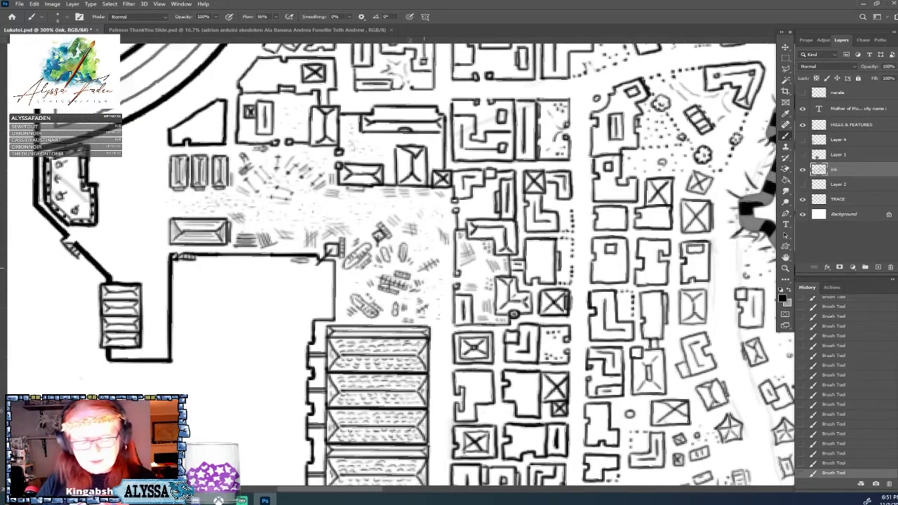
pyautogui.scroll(-1, 400, 264)
pyautogui.hscroll(4, 400, 263)
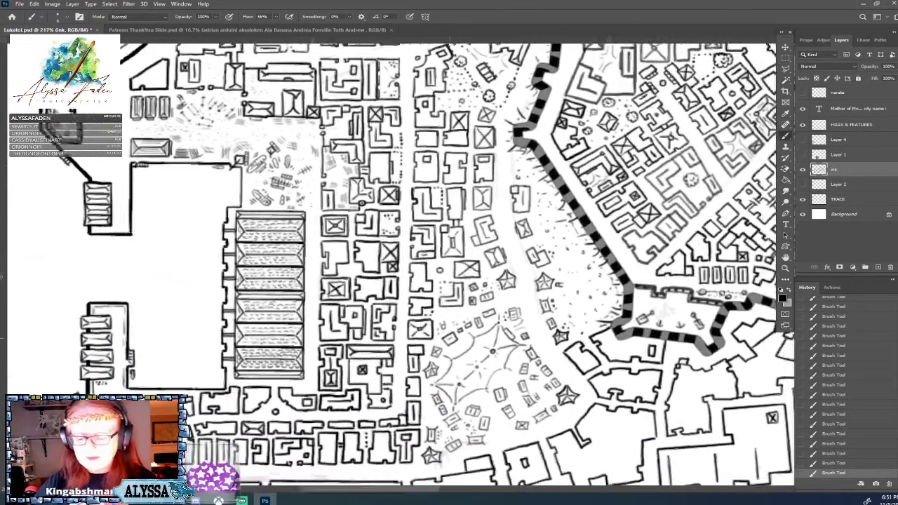
pyautogui.moveTo(520, 375); pyautogui.dragTo(602, 380)
pyautogui.moveTo(446, 202); pyautogui.dragTo(468, 275)
pyautogui.moveTo(452, 315); pyautogui.dragTo(337, 315)
pyautogui.scroll(1, 400, 263)
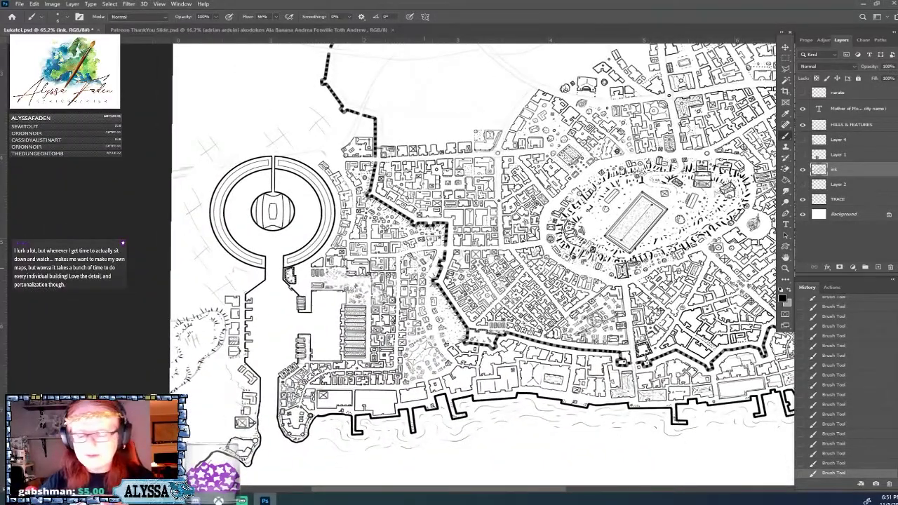
pyautogui.moveTo(424, 268); pyautogui.dragTo(406, 290)
pyautogui.scroll(2, 424, 268)
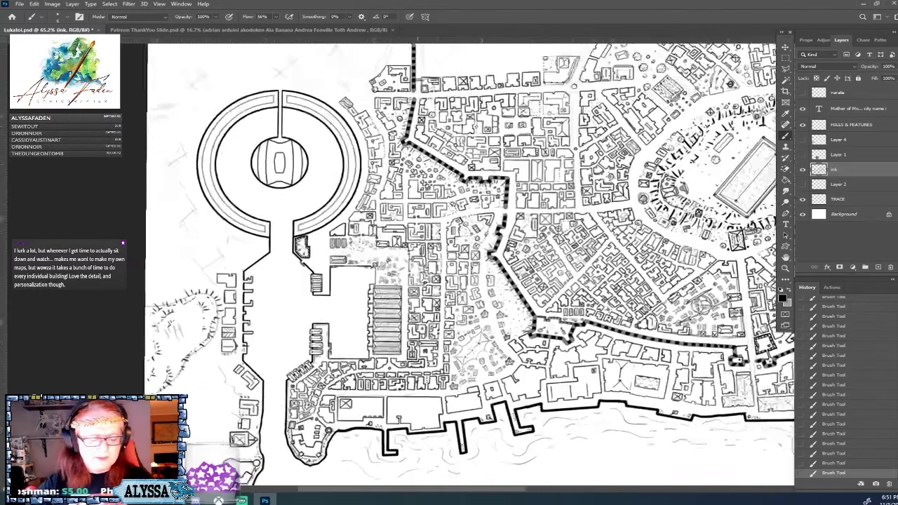
# Outline a rectangular building and a notched one above it with straight brush lines, inland of the channel bank buildings near the fort
pyautogui.moveTo(295, 322); pyautogui.dragTo(482, 232)
pyautogui.scroll(1, 400, 263)
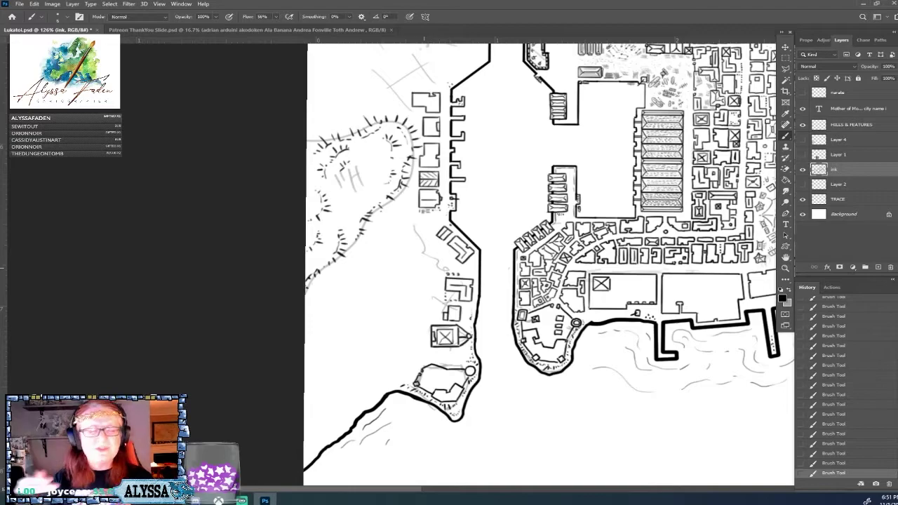
pyautogui.scroll(2, 424, 268)
pyautogui.scroll(-2, 424, 268)
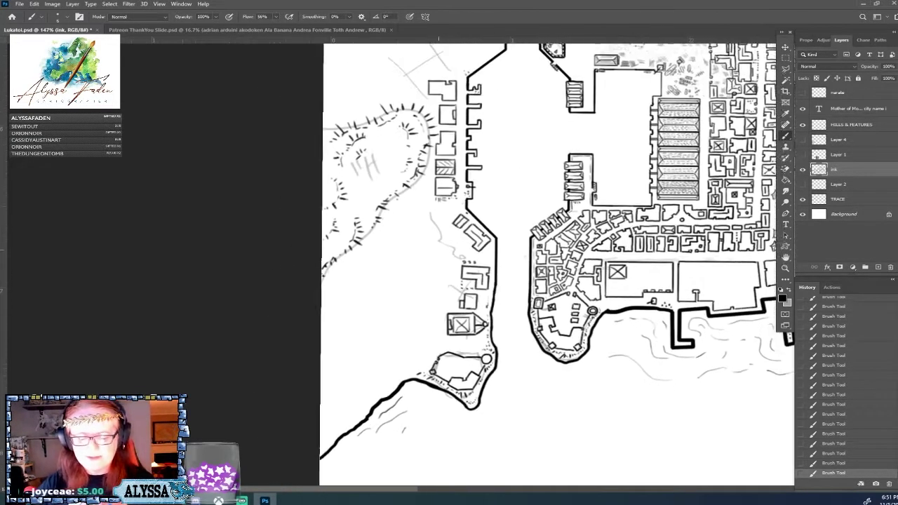
pyautogui.scroll(1, 423, 268)
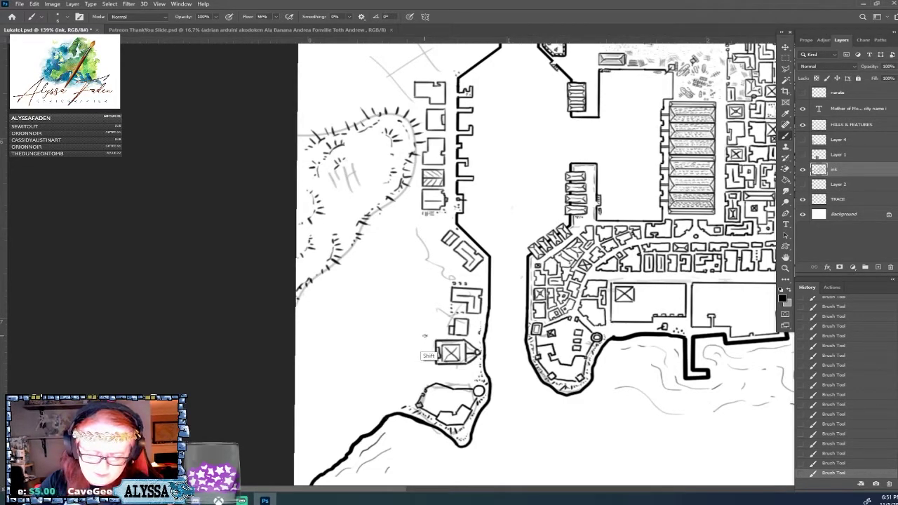
pyautogui.moveTo(425, 335)
pyautogui.mouseDown()
pyautogui.moveTo(441, 334)
pyautogui.moveTo(441, 310)
pyautogui.moveTo(425, 309)
pyautogui.moveTo(433, 333)
pyautogui.mouseUp()
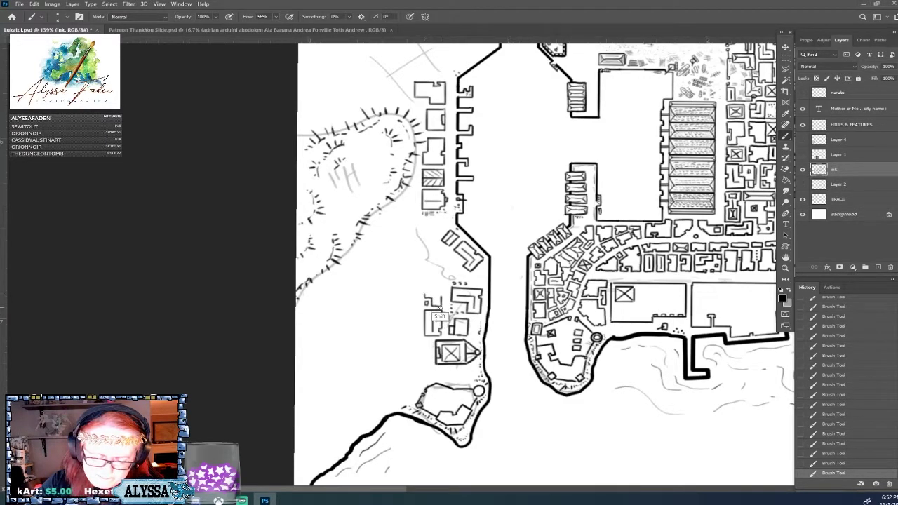
pyautogui.moveTo(441, 297)
pyautogui.mouseDown()
pyautogui.moveTo(441, 285)
pyautogui.moveTo(424, 293)
pyautogui.mouseUp()
pyautogui.keyDown('shift'); pyautogui.click(425, 284); pyautogui.keyUp('shift')
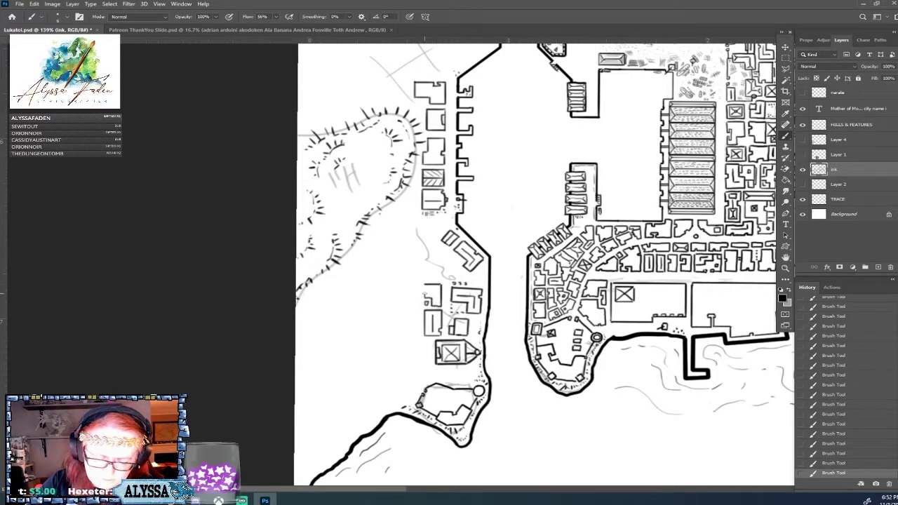
pyautogui.keyDown('shift'); pyautogui.click(425, 285); pyautogui.keyUp('shift')
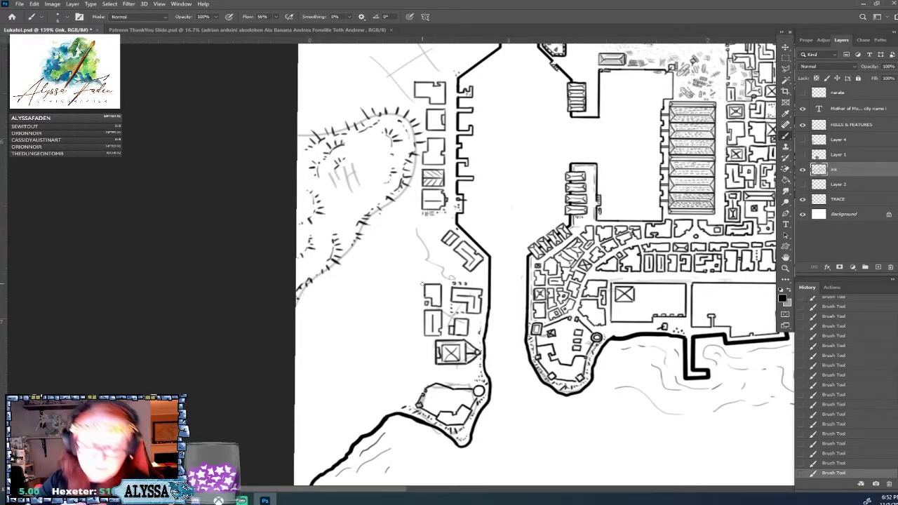
# Examine the whole city, from the harbour and waterfront to the empty district inside the wall around the large rectangular compound
pyautogui.scroll(-5, 423, 284)
pyautogui.scroll(3, 422, 284)
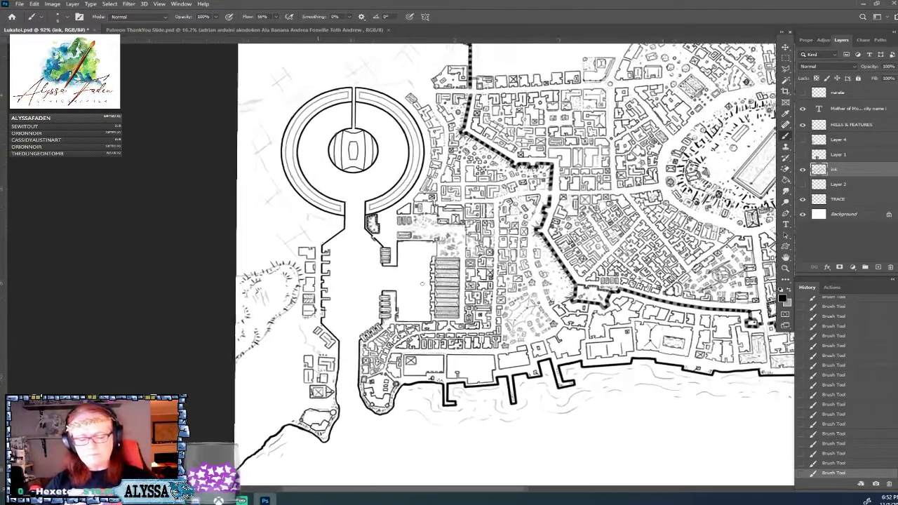
pyautogui.scroll(1, 423, 284)
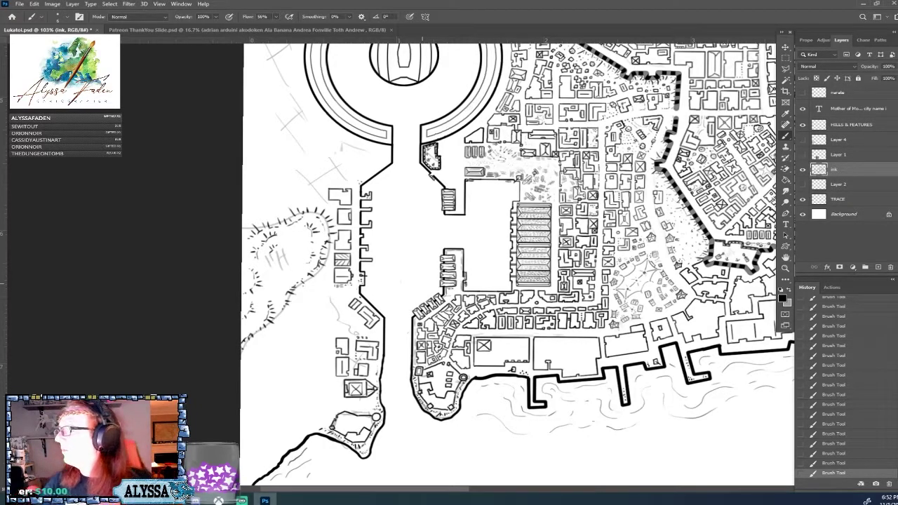
pyautogui.scroll(-4, 449, 260)
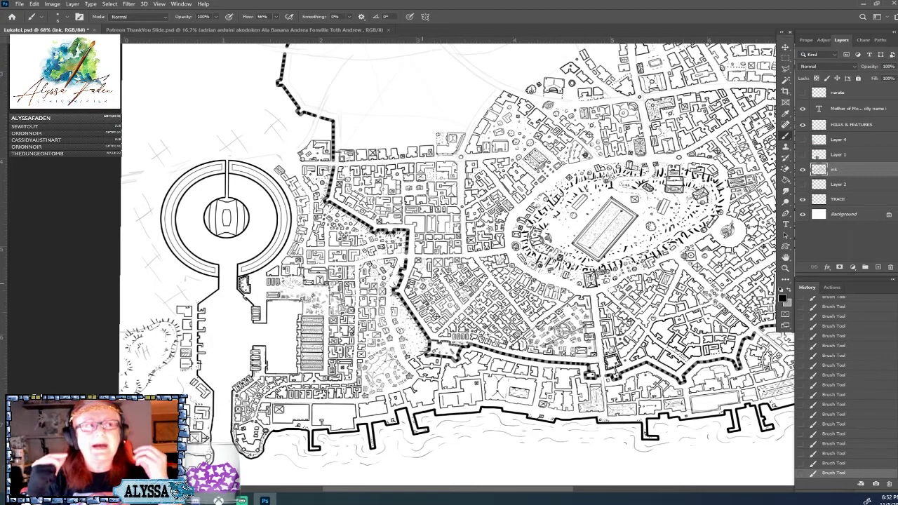
pyautogui.scroll(-3, 449, 253)
pyautogui.scroll(2, 449, 252)
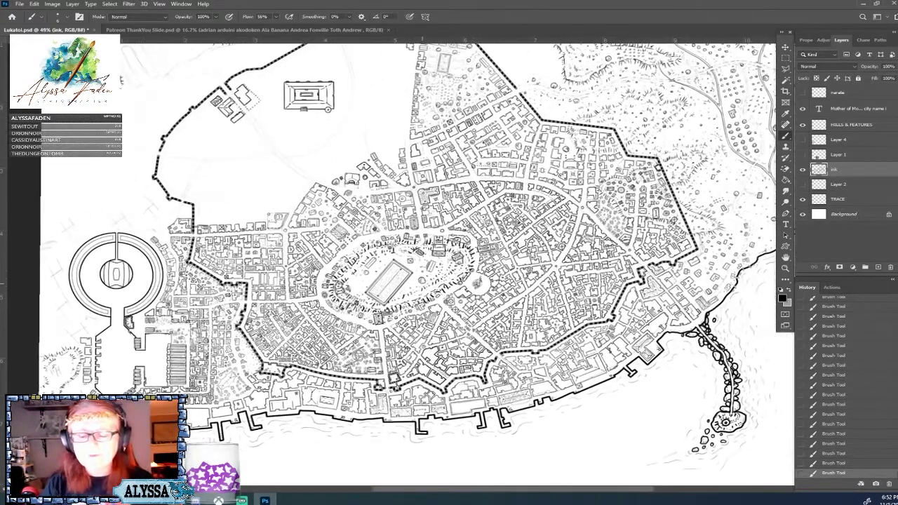
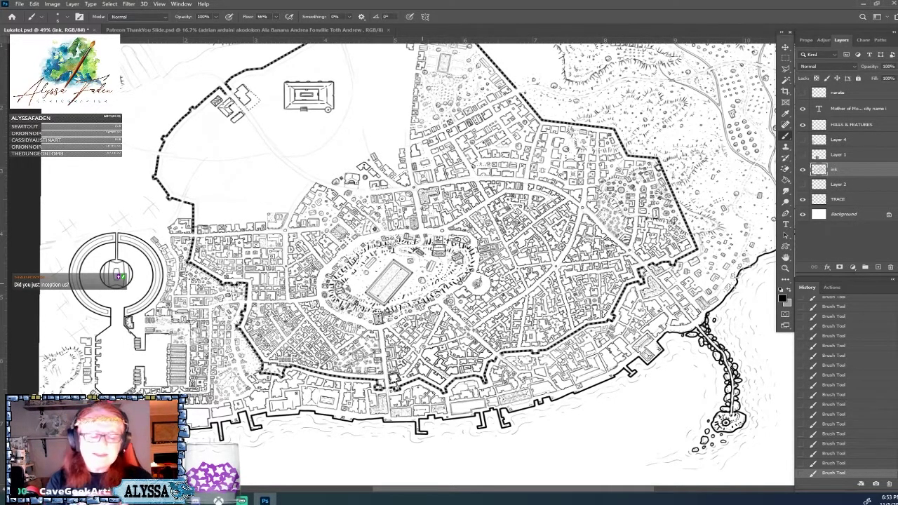
pyautogui.moveTo(153, 195); pyautogui.dragTo(232, 313)
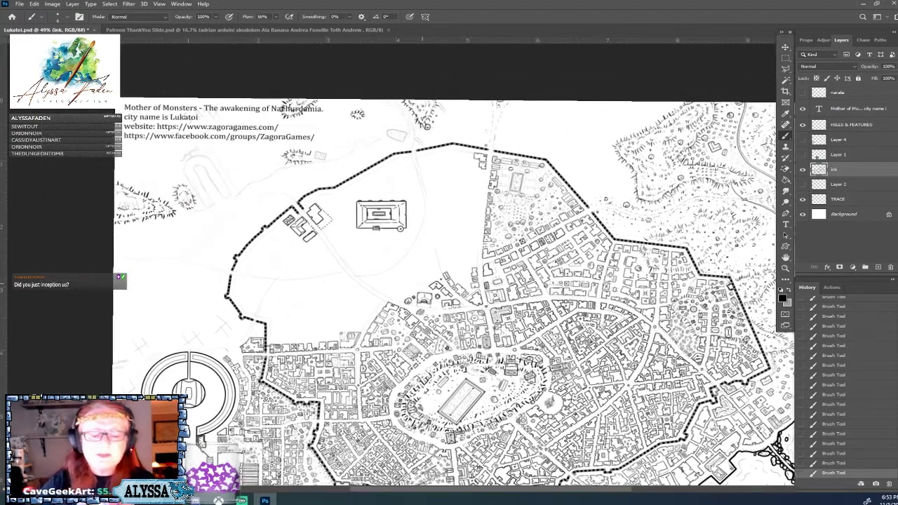
pyautogui.scroll(2, 232, 313)
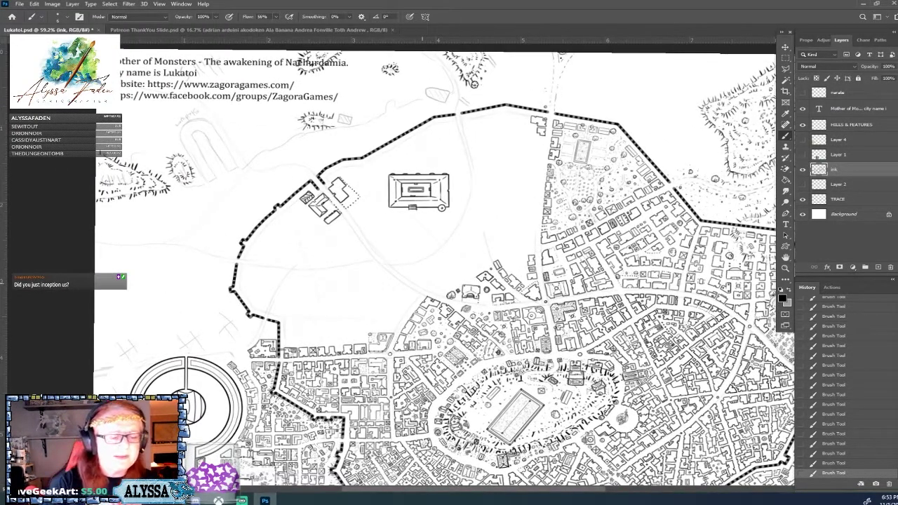
# Check the brush presets, close them unchanged, and switch from the Brush to the Pencil Tool
pyautogui.click(67, 17)
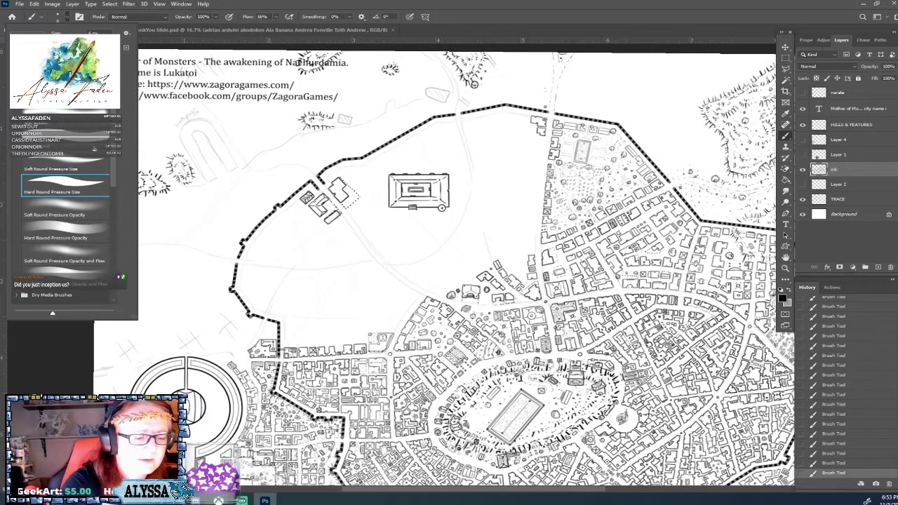
pyautogui.press('Escape')
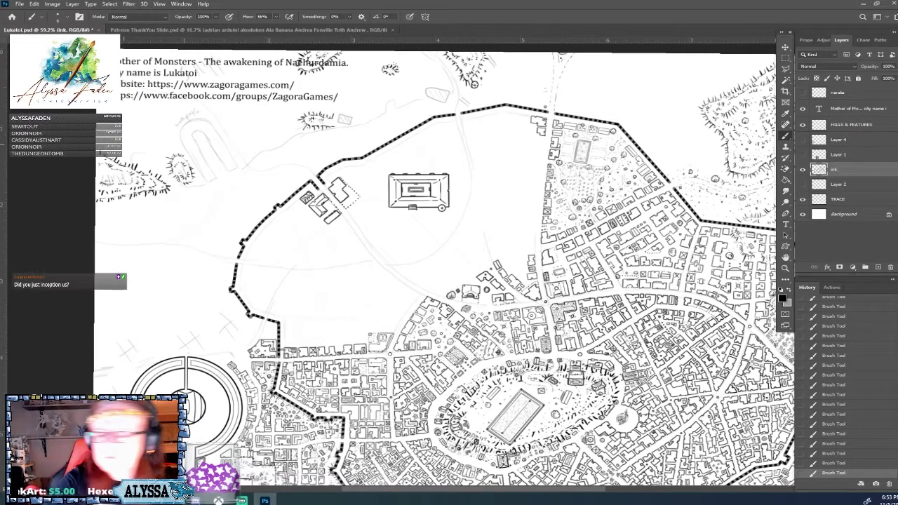
pyautogui.rightClick(787, 135)
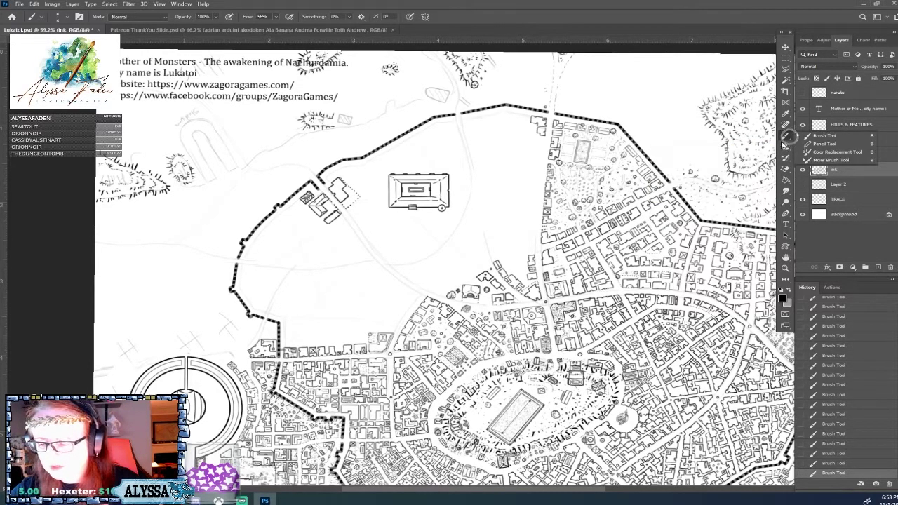
pyautogui.click(835, 143)
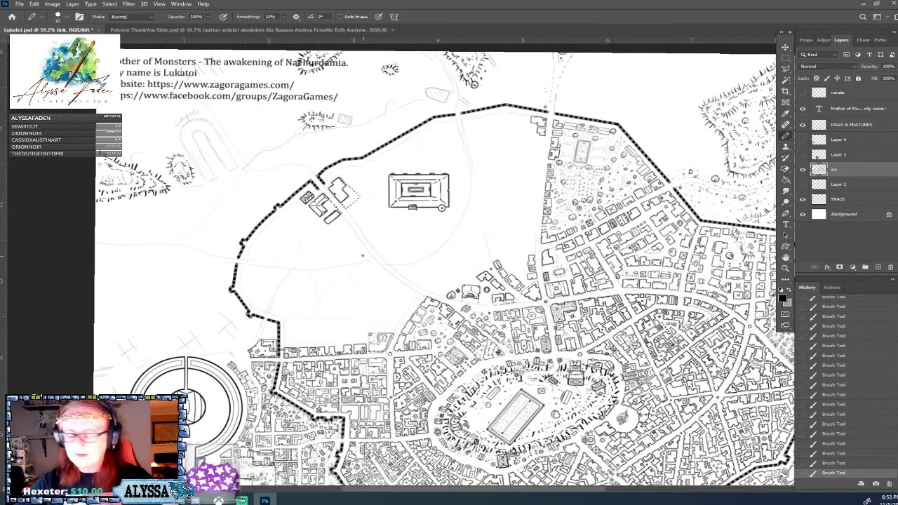
# Enlarge the pencil and scatter short thick strokes at varied angles over the open land west of the city wall on the TRACE layer
pyautogui.press(']')
pyautogui.press(']')
pyautogui.press(']')
pyautogui.press(']')
pyautogui.press(']')
pyautogui.press(']')
pyautogui.press(']')
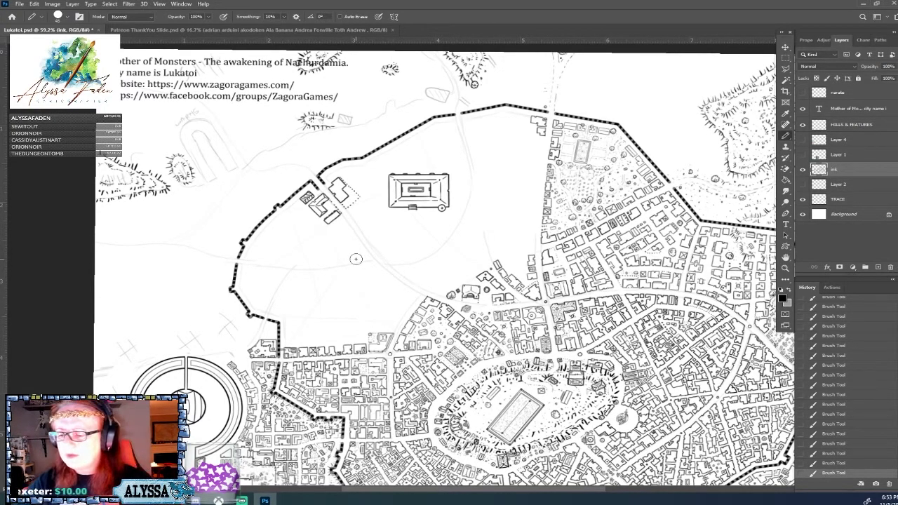
pyautogui.click(842, 199)
pyautogui.click(132, 257)
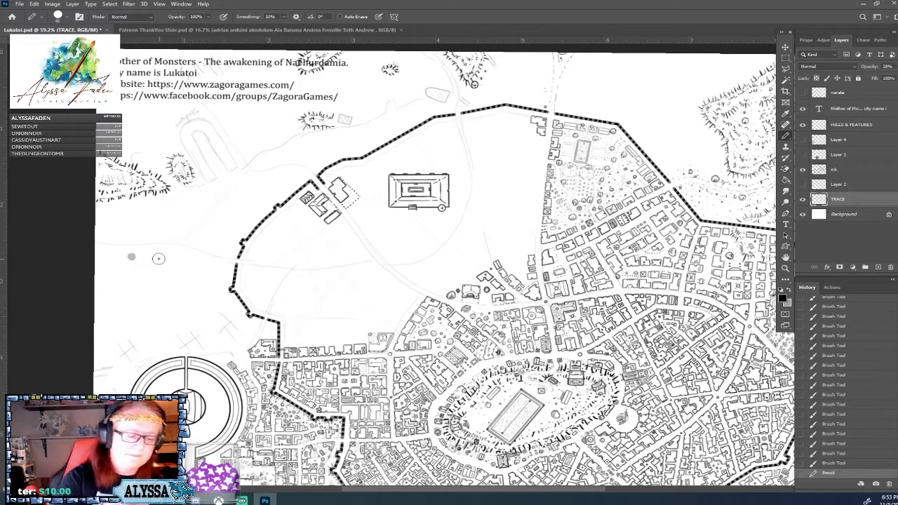
pyautogui.click(137, 259)
pyautogui.moveTo(133, 245)
pyautogui.mouseDown()
pyautogui.moveTo(152, 263)
pyautogui.moveTo(148, 237)
pyautogui.moveTo(157, 241)
pyautogui.moveTo(147, 221)
pyautogui.moveTo(117, 243)
pyautogui.mouseUp()
pyautogui.moveTo(175, 231)
pyautogui.mouseDown()
pyautogui.moveTo(184, 243)
pyautogui.moveTo(167, 272)
pyautogui.moveTo(141, 289)
pyautogui.mouseUp()
pyautogui.moveTo(106, 255)
pyautogui.mouseDown()
pyautogui.moveTo(111, 272)
pyautogui.moveTo(97, 297)
pyautogui.moveTo(135, 298)
pyautogui.moveTo(176, 284)
pyautogui.mouseUp()
pyautogui.moveTo(195, 247); pyautogui.dragTo(199, 267)
pyautogui.moveTo(186, 215); pyautogui.dragTo(199, 235)
pyautogui.hotkey('ctrl', '0')
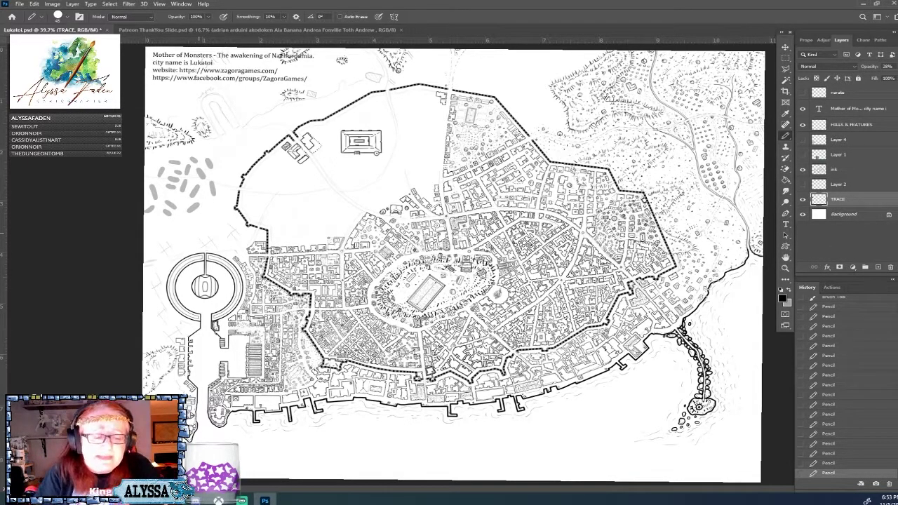
# Erase the thick grey pencil strokes from the open land west of the city wall
pyautogui.scroll(2, 301, 114)
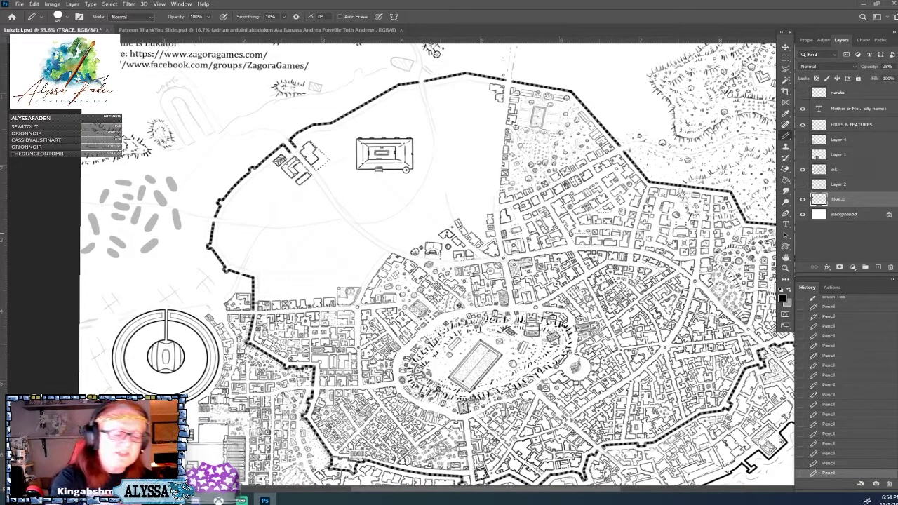
pyautogui.moveTo(92, 245); pyautogui.dragTo(83, 251)
pyautogui.moveTo(91, 217); pyautogui.dragTo(112, 253)
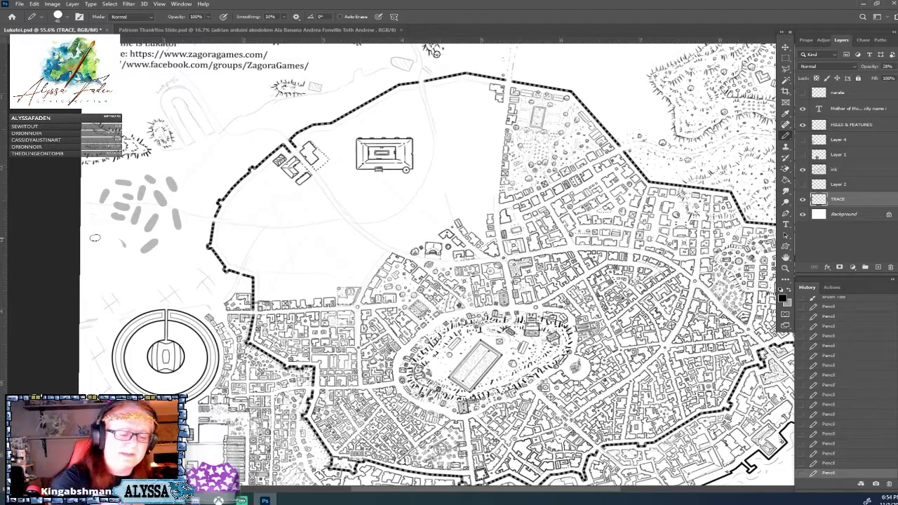
pyautogui.hotkey('ctrl', 'z')
pyautogui.hotkey('ctrl', 'z')
pyautogui.hotkey('ctrl', 'z')
pyautogui.hotkey('ctrl', 'z')
pyautogui.hotkey('ctrl', 'z')
pyautogui.hotkey('ctrl', 'z')
pyautogui.hotkey('ctrl', 'z')
pyautogui.hotkey('ctrl', 'z')
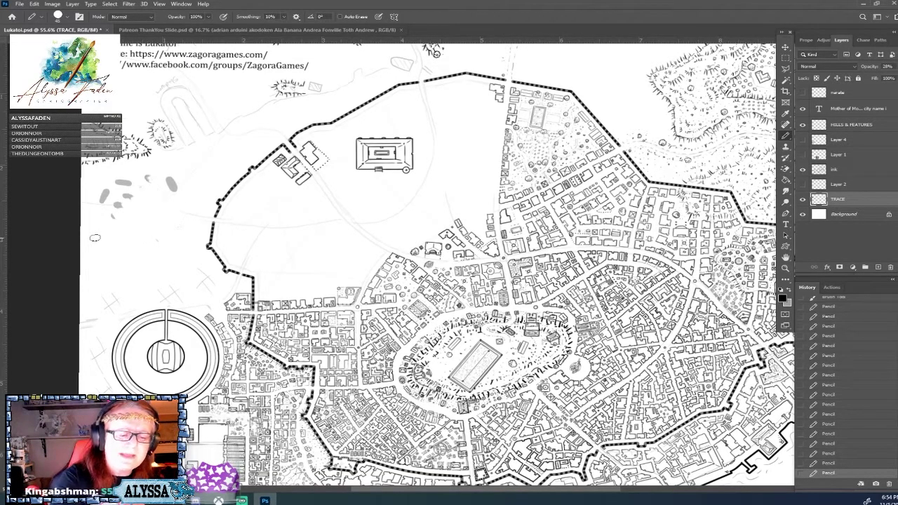
pyautogui.hotkey('ctrl', 'z')
pyautogui.hotkey('ctrl', 'z')
pyautogui.hotkey('ctrl', 'z')
pyautogui.hotkey('ctrl', 'z')
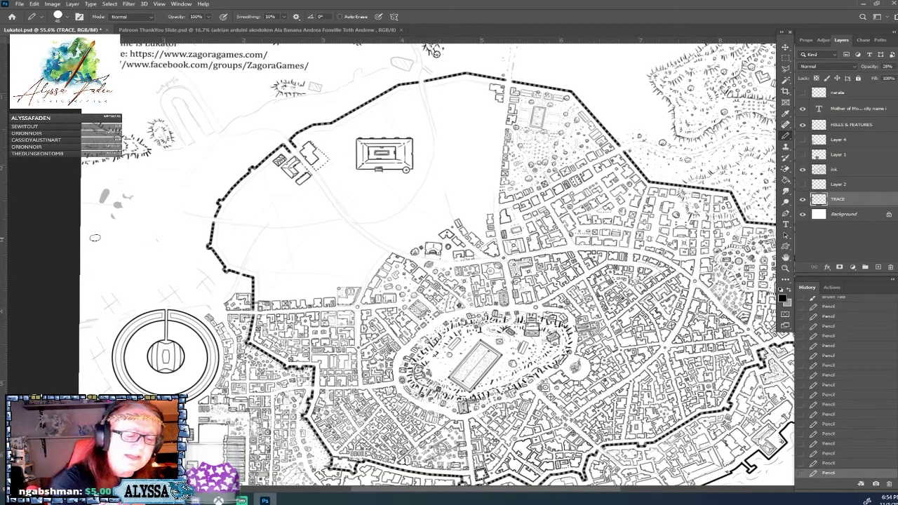
pyautogui.moveTo(105, 189)
pyautogui.mouseDown()
pyautogui.moveTo(103, 200)
pyautogui.moveTo(123, 203)
pyautogui.mouseUp()
pyautogui.moveTo(124, 200); pyautogui.dragTo(133, 195)
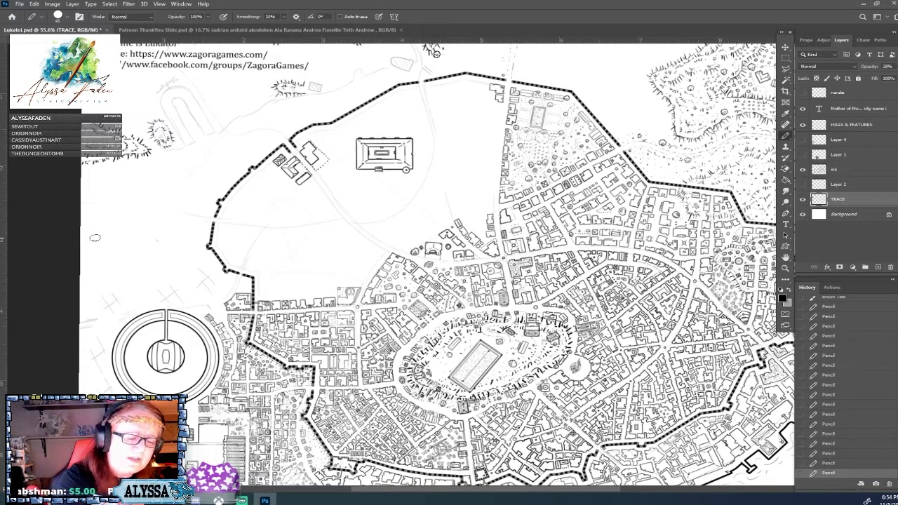
# Examine the eastern shoreline, the breakwater and the scattered houses outside the city wall
pyautogui.moveTo(582, 364); pyautogui.dragTo(365, 251)
pyautogui.scroll(8, 586, 316)
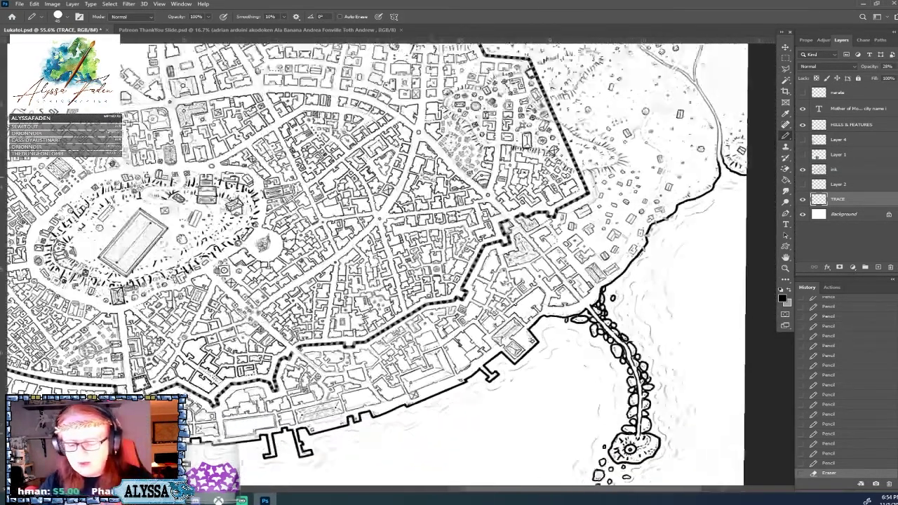
pyautogui.moveTo(689, 209); pyautogui.dragTo(573, 363)
pyautogui.scroll(3, 574, 363)
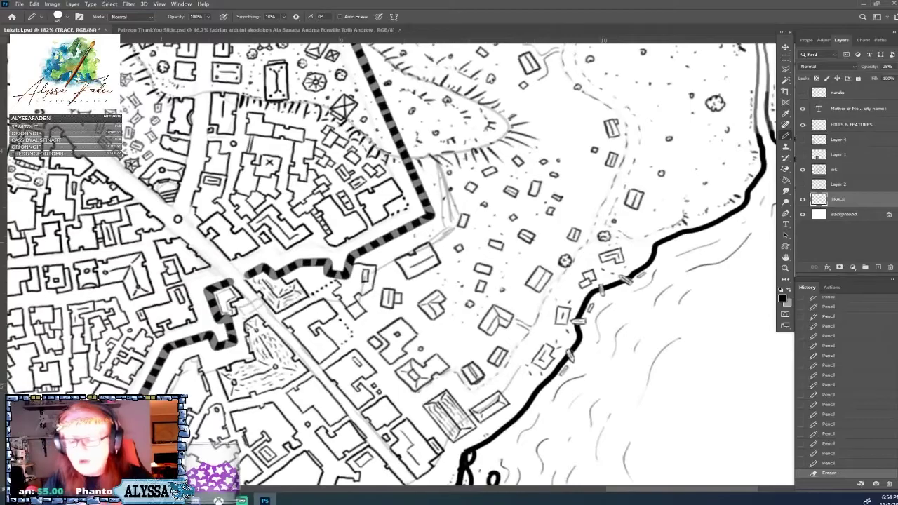
pyautogui.scroll(1, 400, 265)
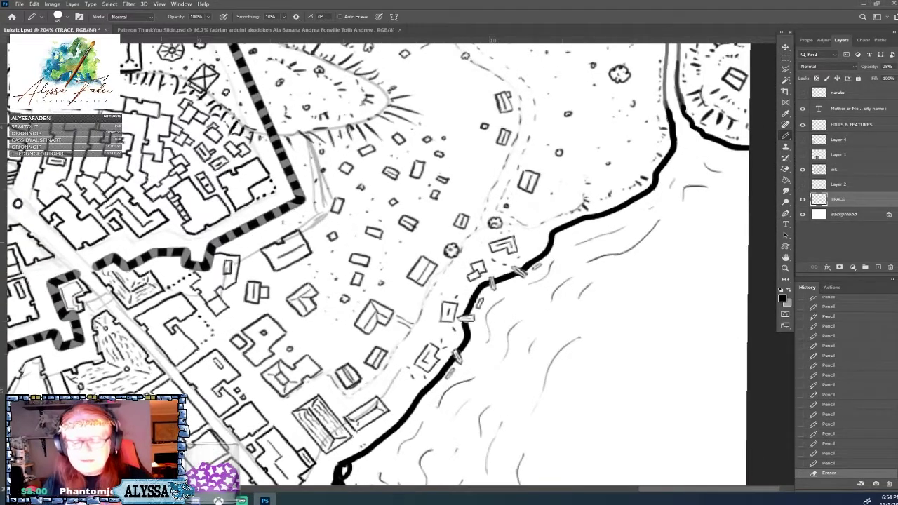
pyautogui.scroll(-6, 400, 265)
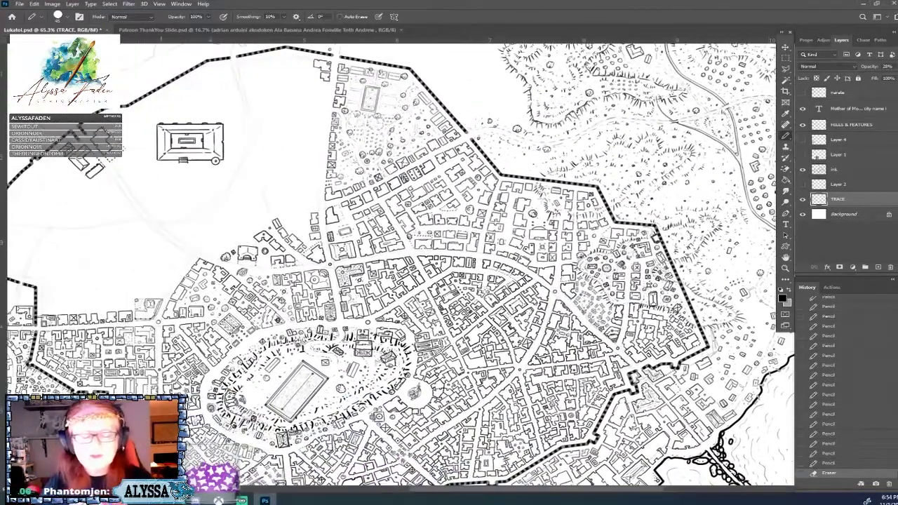
pyautogui.scroll(-2, 400, 265)
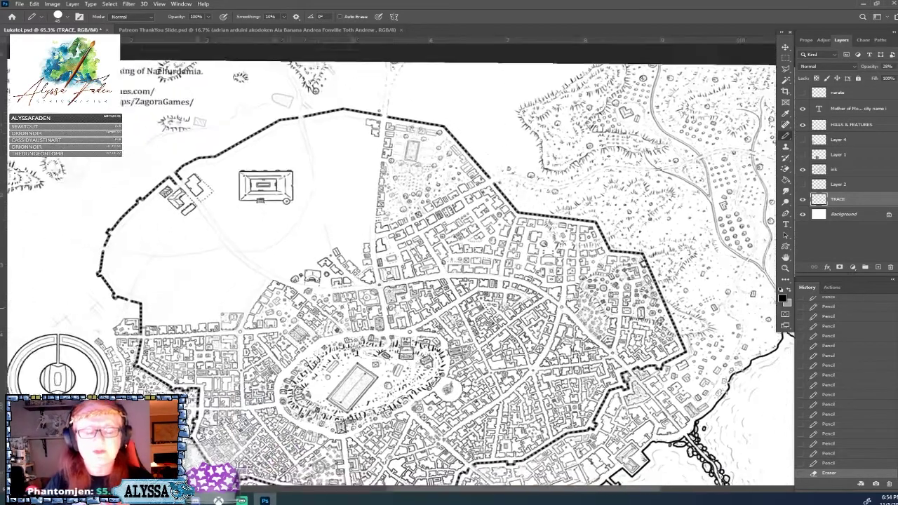
# Examine the central oval compound, its surrounding housing blocks and the empty district inside the northwestern wall
pyautogui.scroll(2, 400, 265)
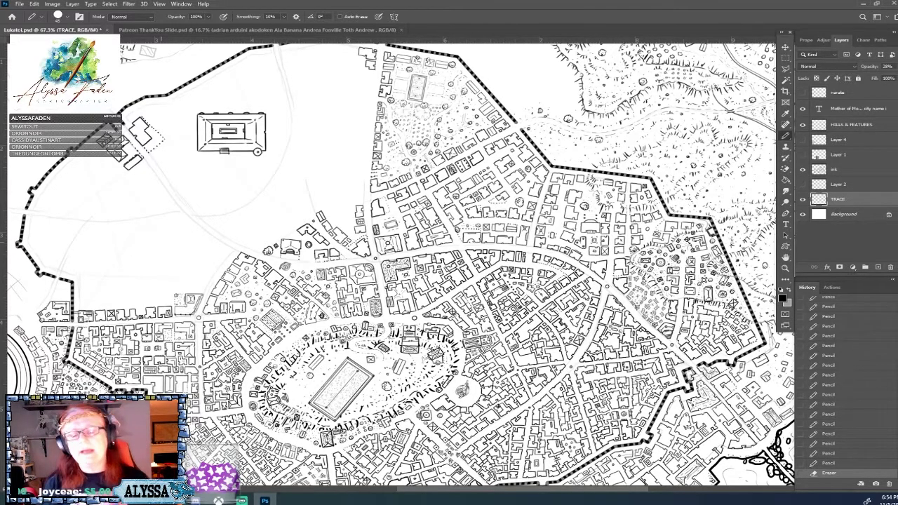
pyautogui.scroll(2, 432, 408)
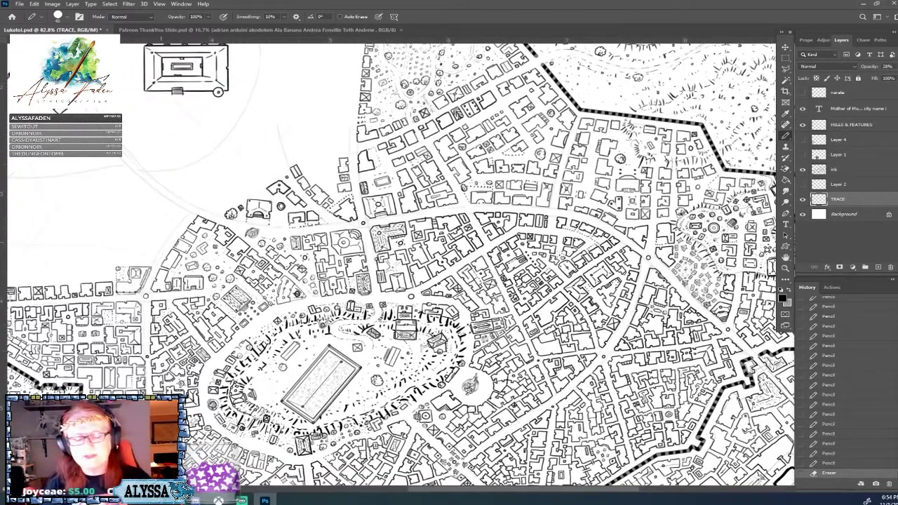
pyautogui.scroll(2, 377, 467)
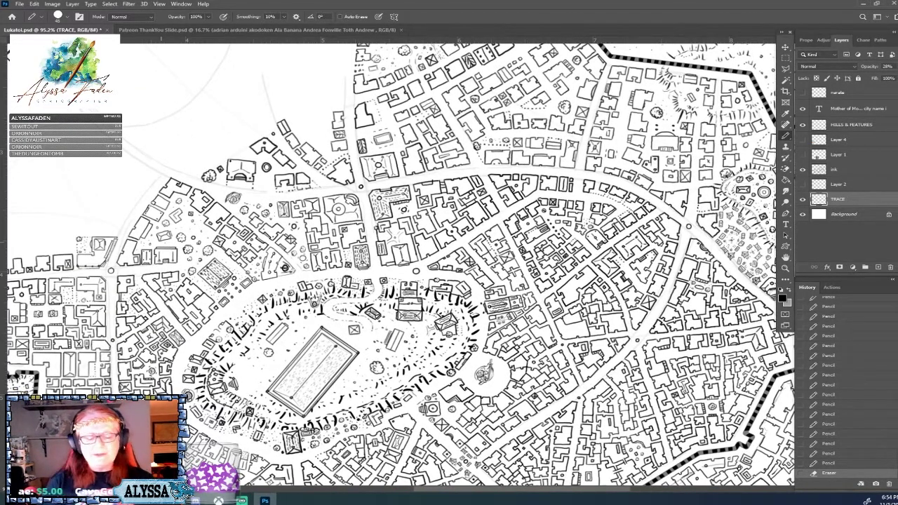
pyautogui.scroll(1, 274, 470)
pyautogui.scroll(5, 277, 289)
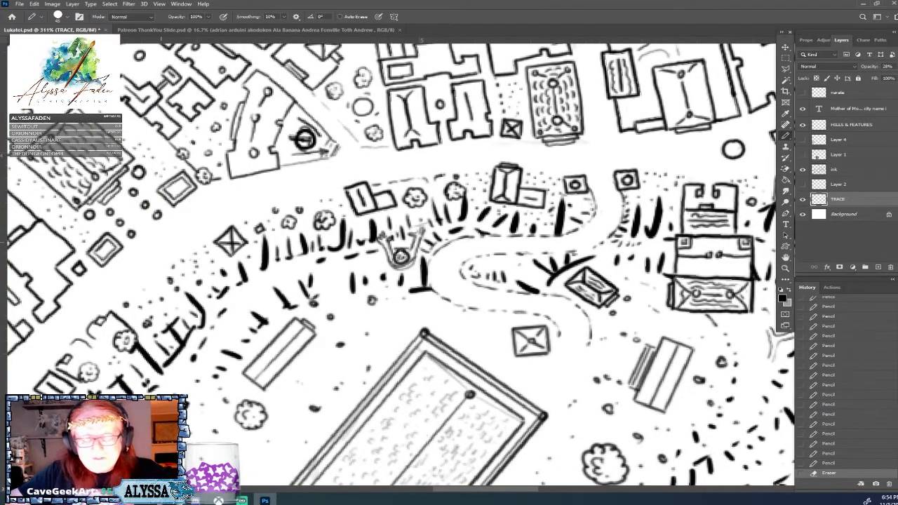
pyautogui.scroll(-1, 649, 362)
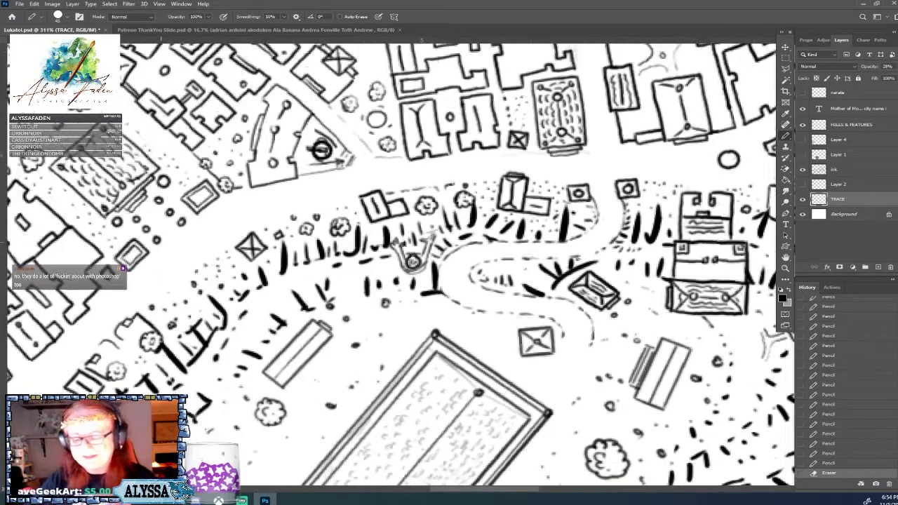
pyautogui.scroll(-5, 452, 415)
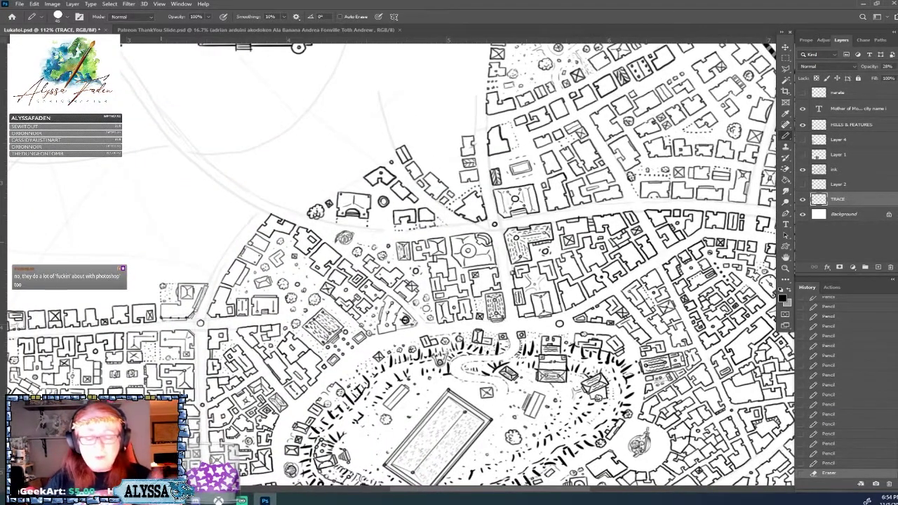
pyautogui.scroll(-2, 400, 264)
pyautogui.scroll(2, 400, 265)
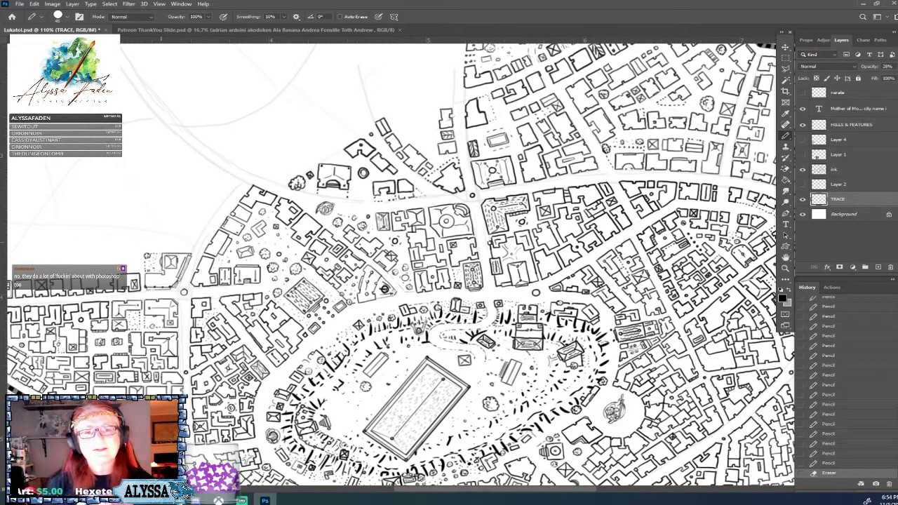
pyautogui.scroll(-4, 483, 444)
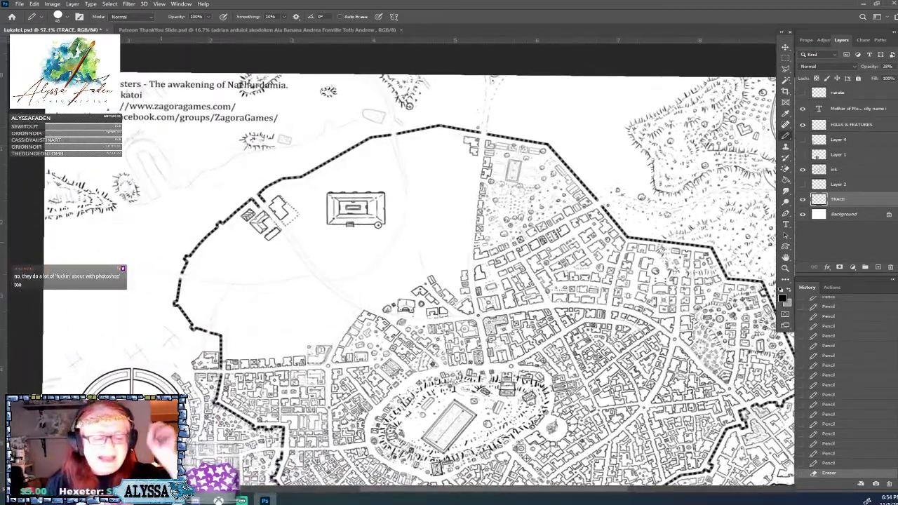
pyautogui.moveTo(484, 444); pyautogui.dragTo(423, 429)
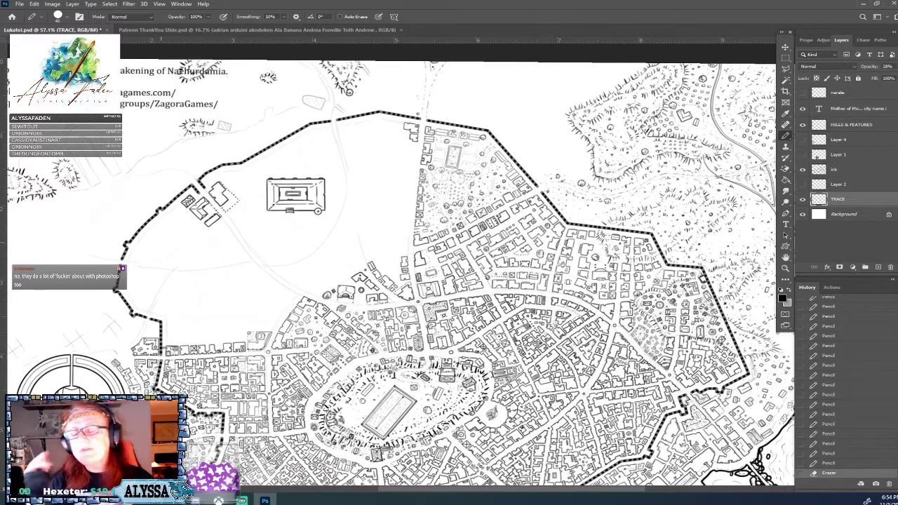
pyautogui.hscroll(-3, 400, 267)
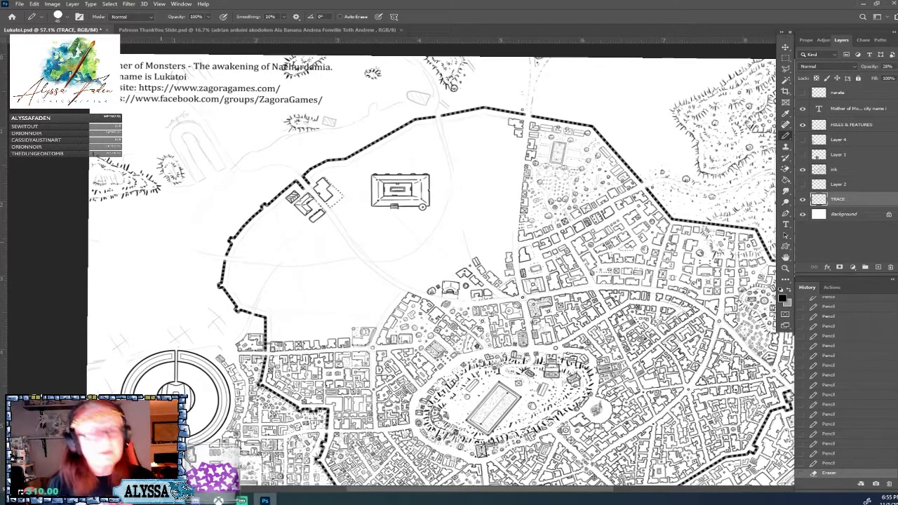
pyautogui.scroll(1, 433, 270)
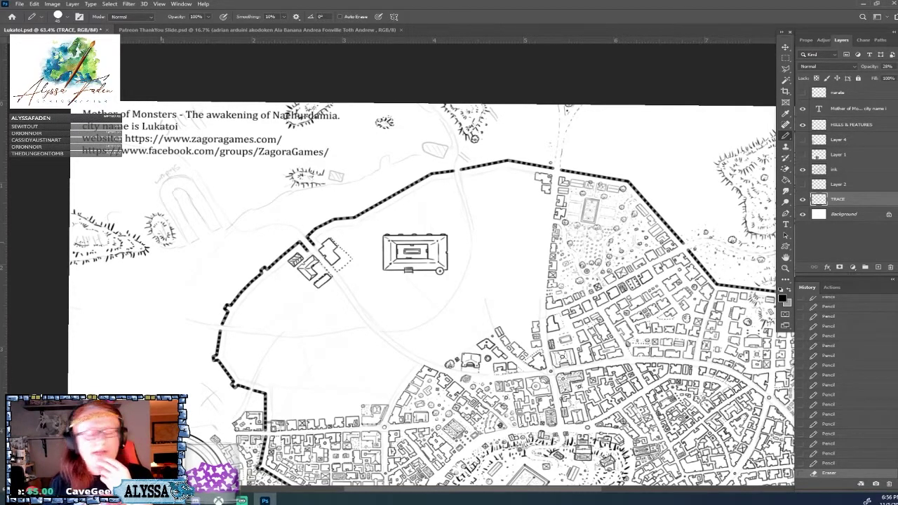
# Hide every layer except Background to leave a blank white canvas
pyautogui.moveTo(803, 109); pyautogui.dragTo(801, 201)
pyautogui.hotkey('ctrl', '-')
pyautogui.hotkey('ctrl', '-')
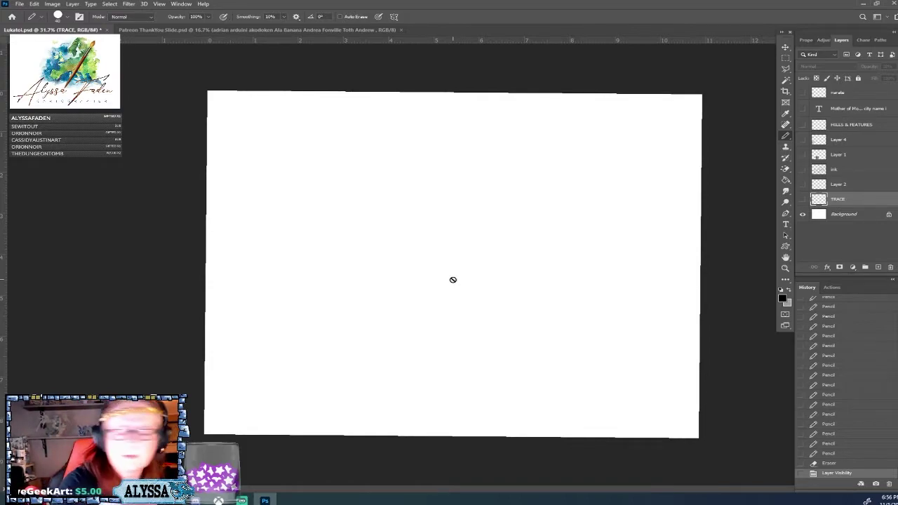
# Switch from the Pencil to the Brush Tool and add a new empty layer above TRACE
pyautogui.click(786, 139)
pyautogui.click(787, 141)
pyautogui.click(787, 139)
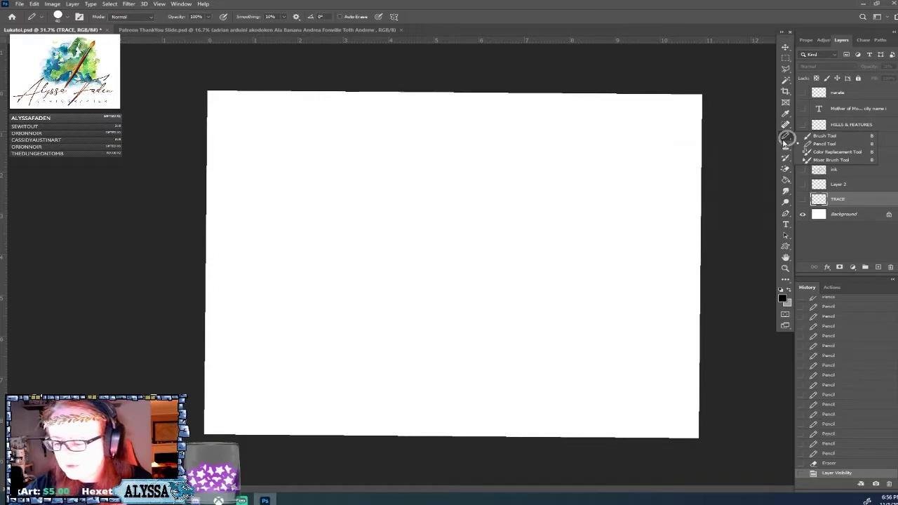
pyautogui.click(787, 139)
pyautogui.click(787, 139)
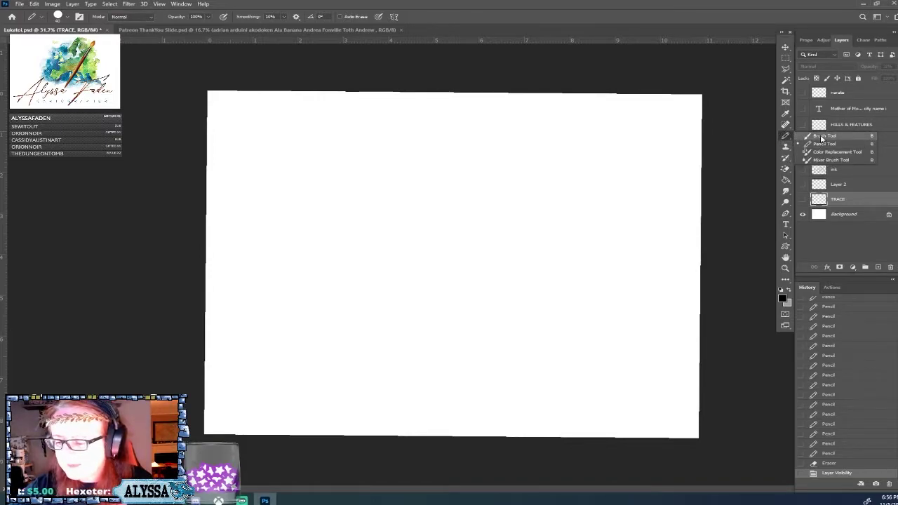
pyautogui.click(821, 135)
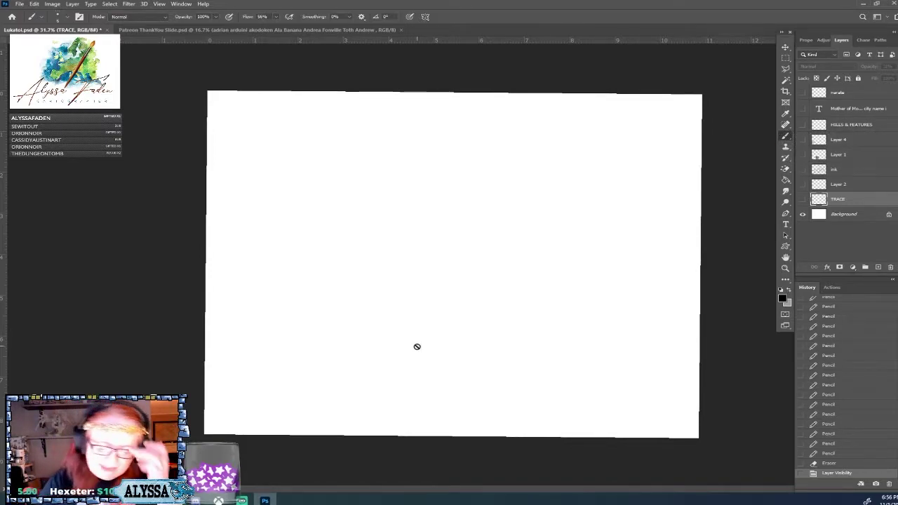
pyautogui.click(877, 268)
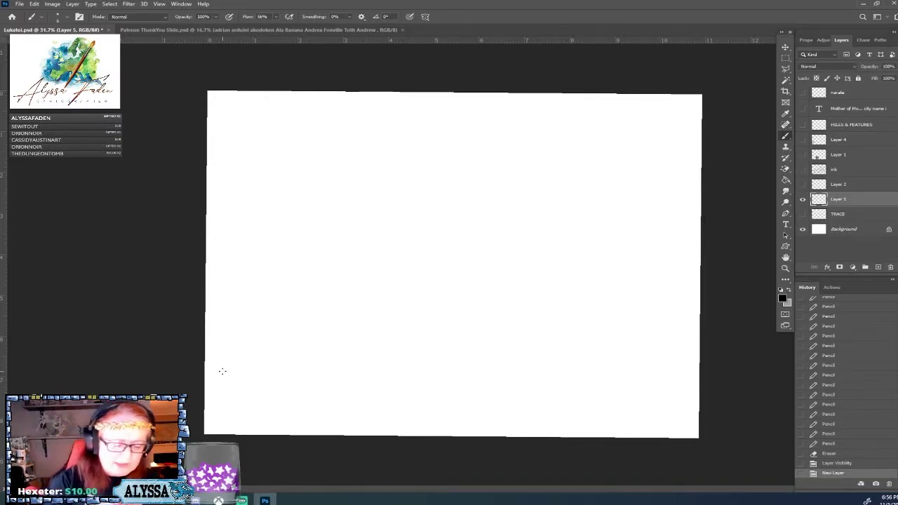
# Try two curved brush lines rising across the blank canvas, clearing the layer after each one
pyautogui.moveTo(200, 386); pyautogui.dragTo(766, 139)
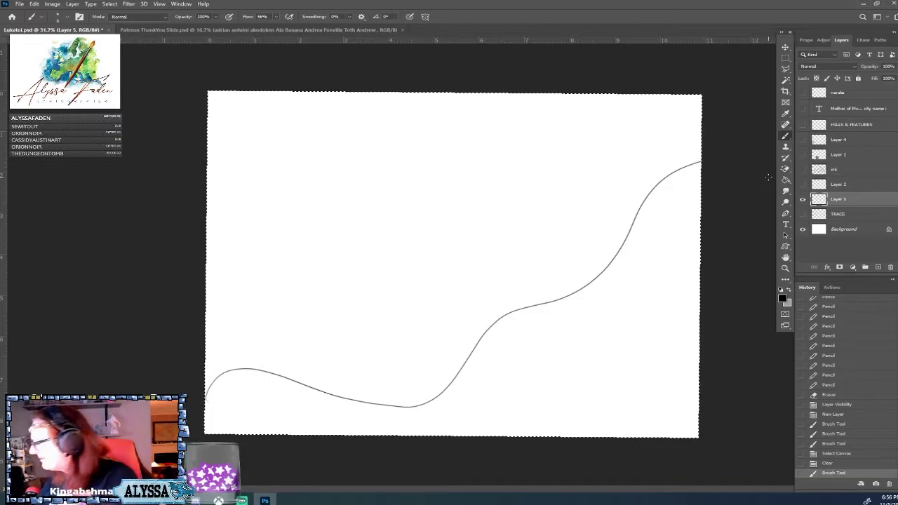
pyautogui.press('Delete')
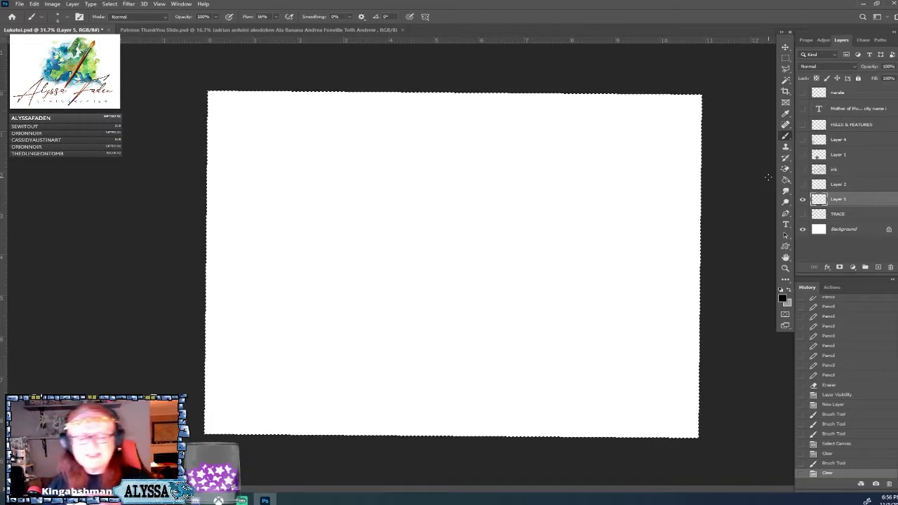
pyautogui.moveTo(207, 404)
pyautogui.mouseDown()
pyautogui.moveTo(277, 399)
pyautogui.moveTo(318, 344)
pyautogui.moveTo(355, 256)
pyautogui.moveTo(452, 189)
pyautogui.moveTo(701, 183)
pyautogui.mouseUp()
pyautogui.press('Delete')
# Draw an irregular coastline-like line rising across the full width of the blank canvas, and delete its layer
pyautogui.moveTo(207, 400)
pyautogui.mouseDown()
pyautogui.moveTo(252, 399)
pyautogui.moveTo(254, 381)
pyautogui.moveTo(268, 381)
pyautogui.moveTo(280, 367)
pyautogui.moveTo(339, 352)
pyautogui.mouseUp()
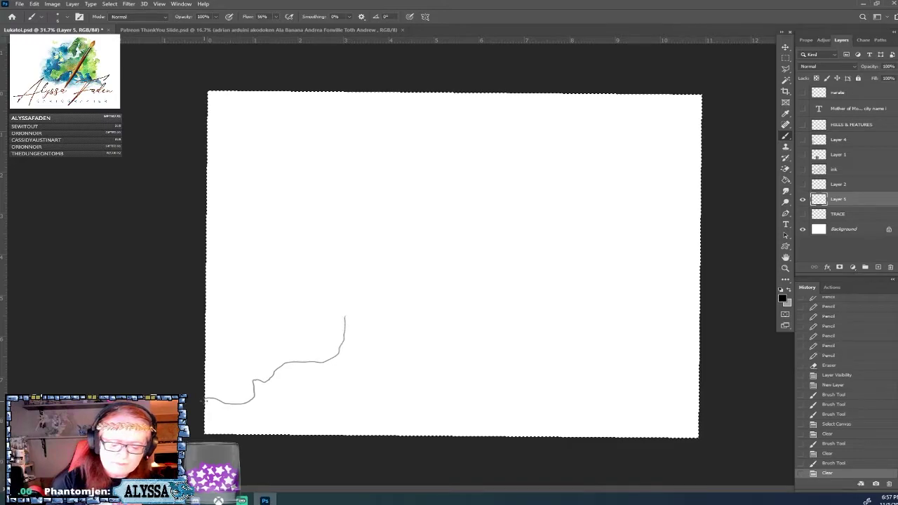
pyautogui.moveTo(372, 300); pyautogui.dragTo(405, 294)
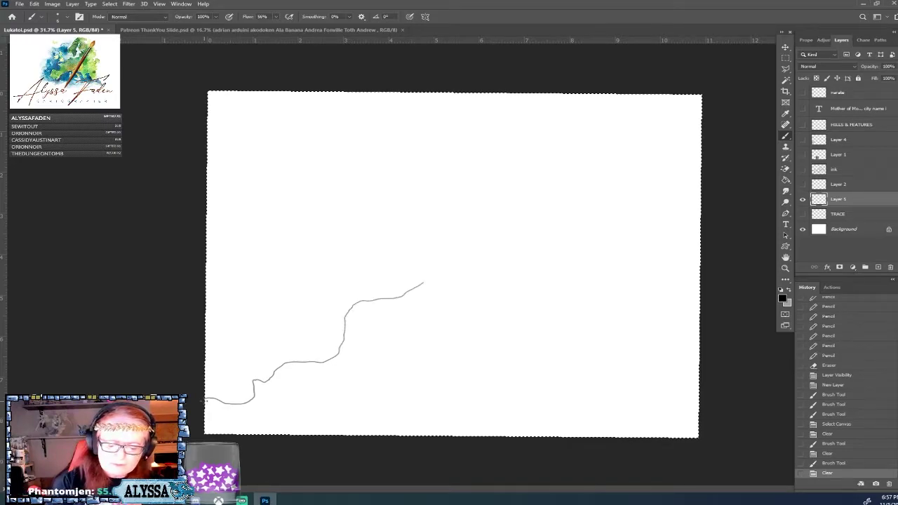
pyautogui.moveTo(438, 263); pyautogui.dragTo(468, 256)
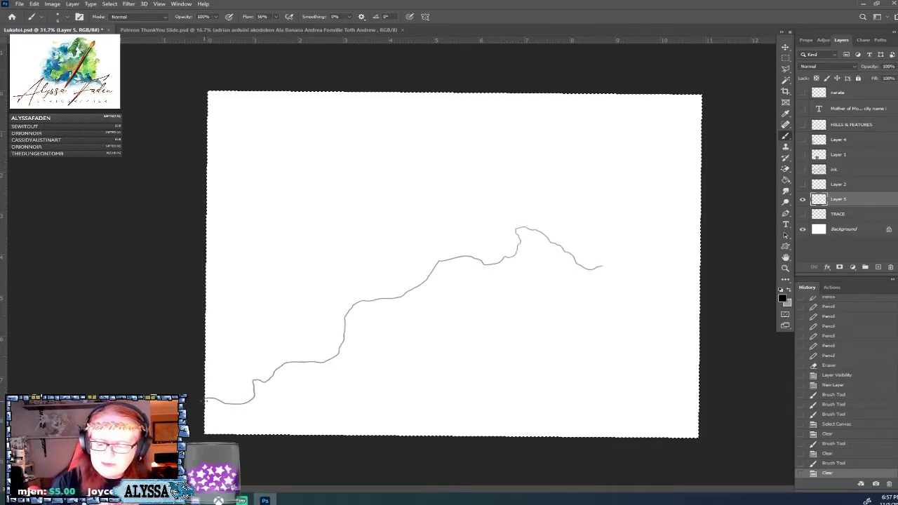
pyautogui.moveTo(629, 270); pyautogui.dragTo(678, 253)
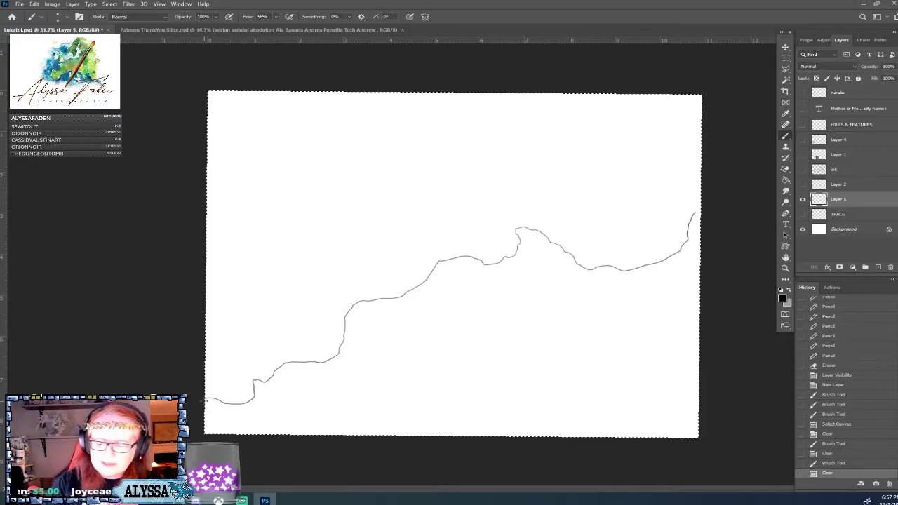
pyautogui.moveTo(695, 212); pyautogui.dragTo(715, 188)
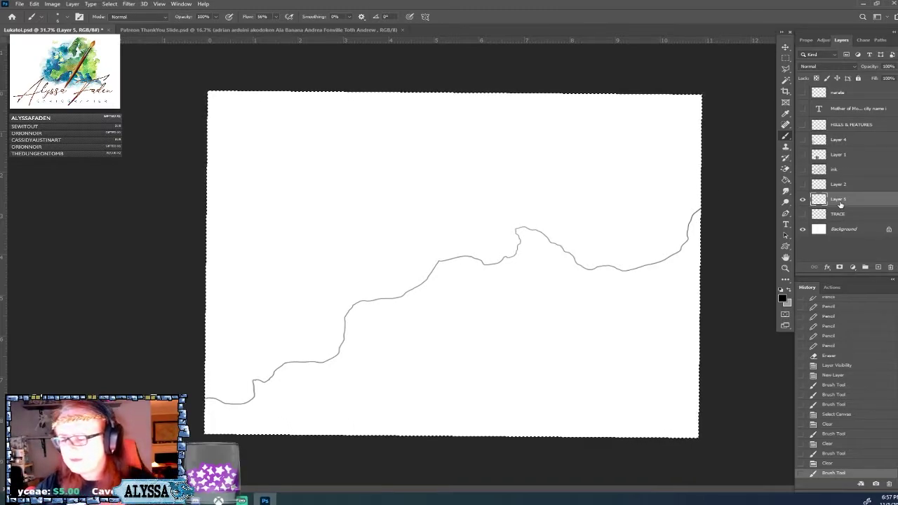
pyautogui.moveTo(819, 200)
pyautogui.mouseDown()
pyautogui.moveTo(863, 265)
pyautogui.moveTo(891, 269)
pyautogui.mouseUp()
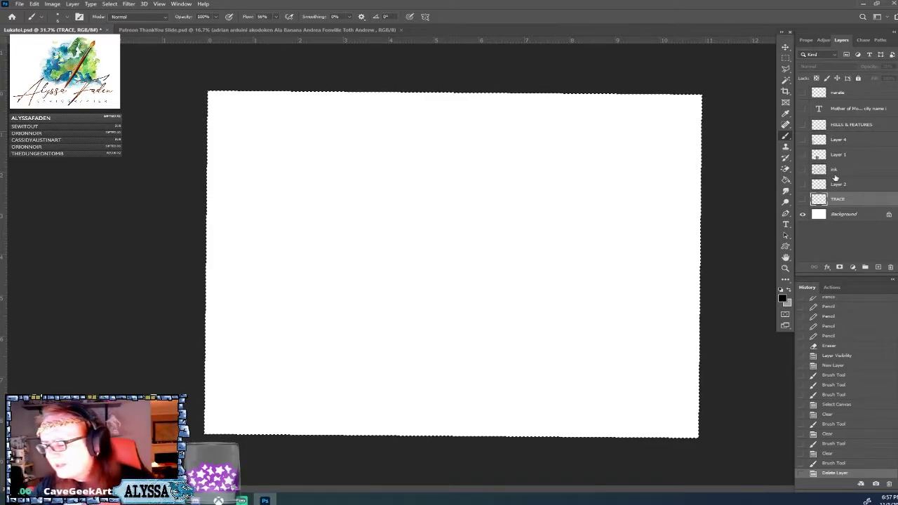
# On a new layer above TRACE, sketch a small rectangle surrounded by short thick strokes with an enlarged brush
pyautogui.click(875, 268)
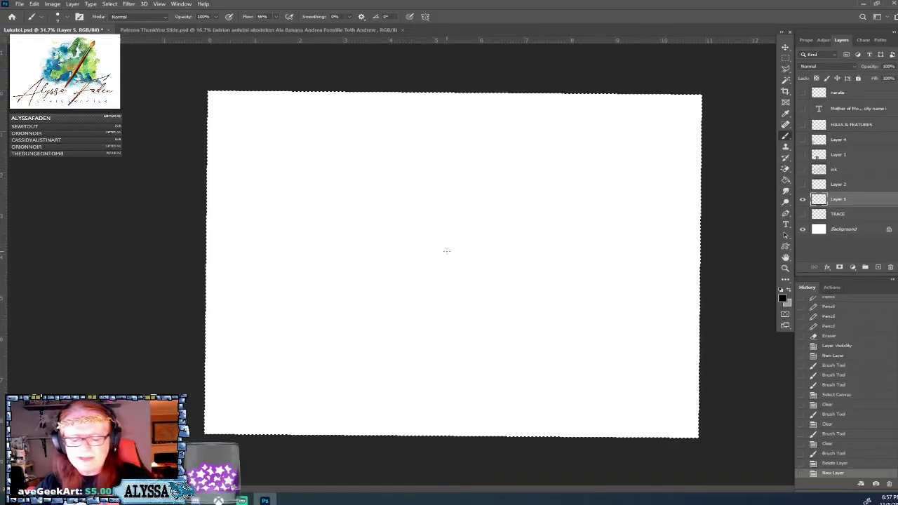
pyautogui.press(']')
pyautogui.press(']')
pyautogui.press(']')
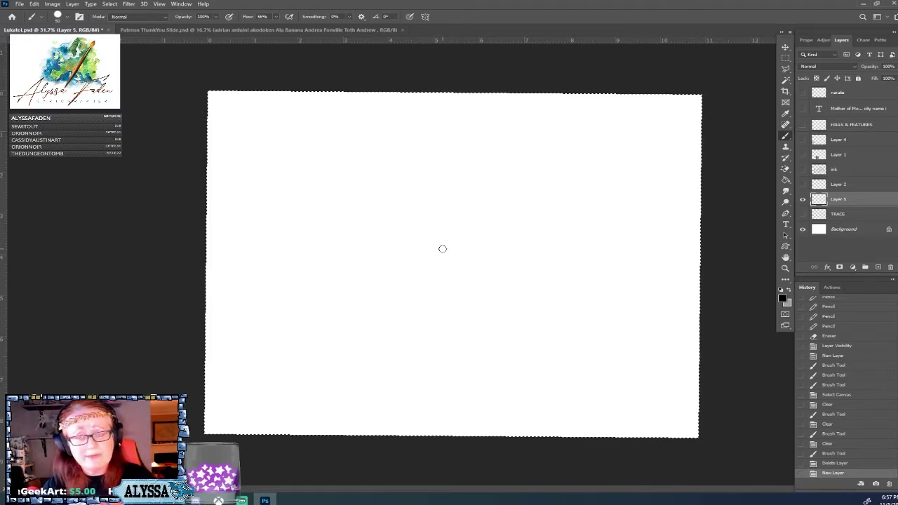
pyautogui.moveTo(246, 331)
pyautogui.mouseDown()
pyautogui.moveTo(260, 356)
pyautogui.moveTo(293, 342)
pyautogui.moveTo(264, 322)
pyautogui.moveTo(265, 341)
pyautogui.mouseUp()
pyautogui.moveTo(277, 306)
pyautogui.mouseDown()
pyautogui.moveTo(307, 338)
pyautogui.moveTo(305, 350)
pyautogui.moveTo(289, 364)
pyautogui.moveTo(245, 371)
pyautogui.mouseUp()
pyautogui.moveTo(232, 320); pyautogui.dragTo(225, 345)
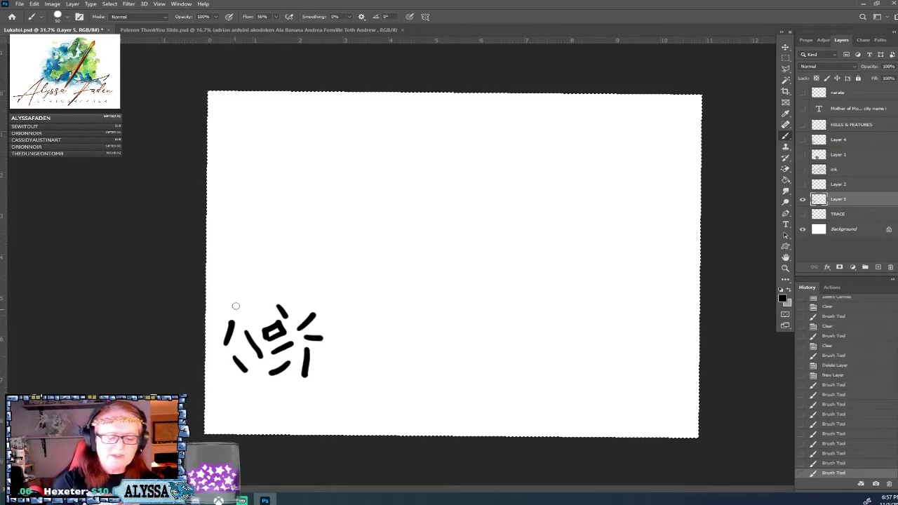
pyautogui.moveTo(236, 302)
pyautogui.mouseDown()
pyautogui.moveTo(284, 298)
pyautogui.moveTo(273, 297)
pyautogui.moveTo(305, 286)
pyautogui.mouseUp()
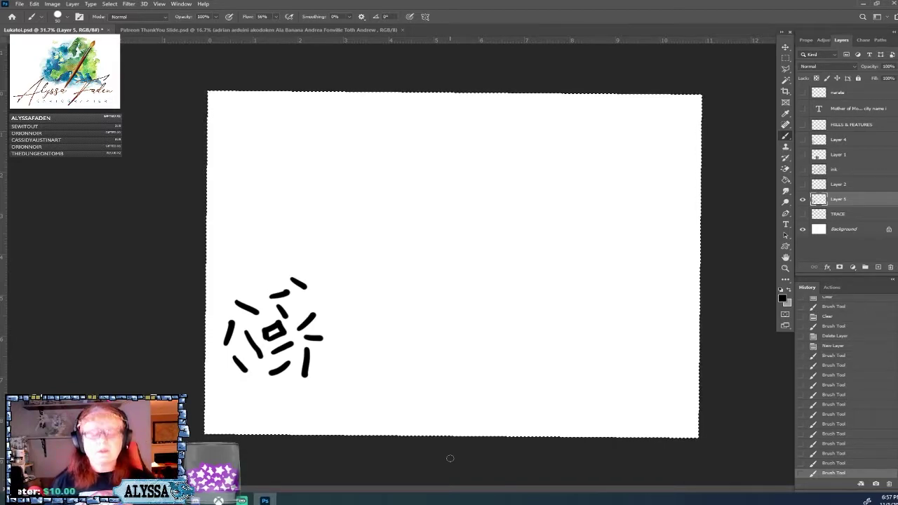
# Sketch a second, larger rectangle ringed by short thick strokes beside the first cluster, and delete the sketch layer
pyautogui.moveTo(349, 327)
pyautogui.mouseDown()
pyautogui.moveTo(361, 341)
pyautogui.moveTo(346, 356)
pyautogui.moveTo(381, 347)
pyautogui.mouseUp()
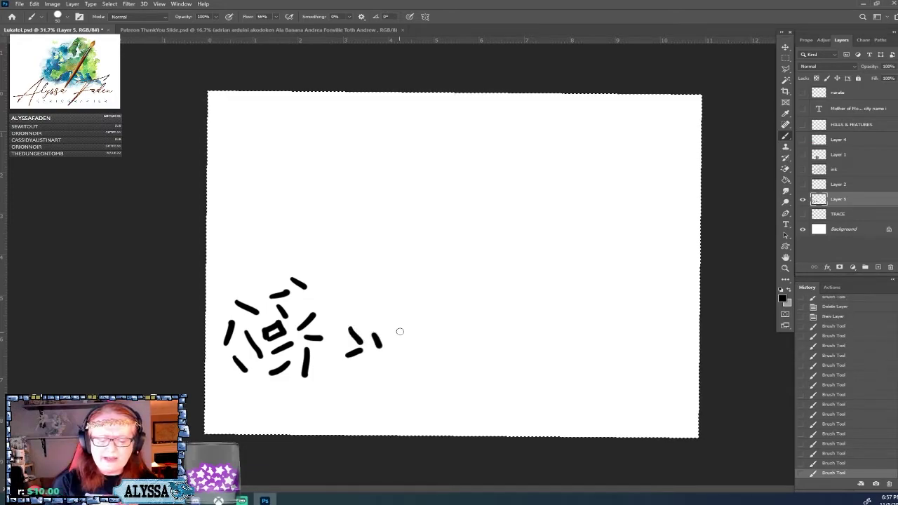
pyautogui.moveTo(397, 316)
pyautogui.mouseDown()
pyautogui.moveTo(440, 332)
pyautogui.moveTo(442, 307)
pyautogui.moveTo(392, 312)
pyautogui.mouseUp()
pyautogui.moveTo(406, 354)
pyautogui.mouseDown()
pyautogui.moveTo(414, 372)
pyautogui.moveTo(384, 377)
pyautogui.mouseUp()
pyautogui.moveTo(425, 343); pyautogui.dragTo(442, 356)
pyautogui.moveTo(478, 327)
pyautogui.mouseDown()
pyautogui.moveTo(453, 348)
pyautogui.moveTo(469, 384)
pyautogui.moveTo(483, 355)
pyautogui.moveTo(502, 345)
pyautogui.mouseUp()
pyautogui.moveTo(465, 309); pyautogui.dragTo(489, 293)
pyautogui.moveTo(440, 274); pyautogui.dragTo(459, 294)
pyautogui.moveTo(421, 300); pyautogui.dragTo(428, 280)
pyautogui.moveTo(420, 298)
pyautogui.mouseDown()
pyautogui.moveTo(411, 280)
pyautogui.moveTo(359, 315)
pyautogui.mouseUp()
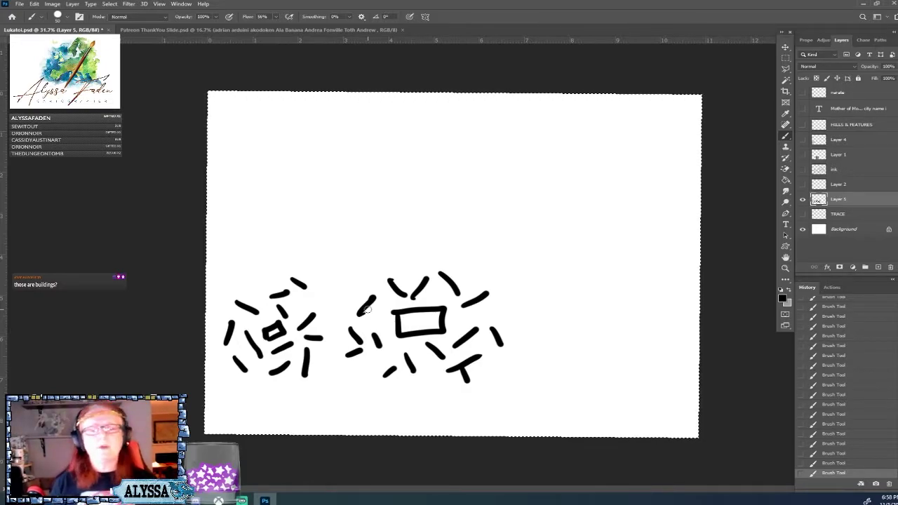
pyautogui.moveTo(846, 202); pyautogui.dragTo(890, 268)
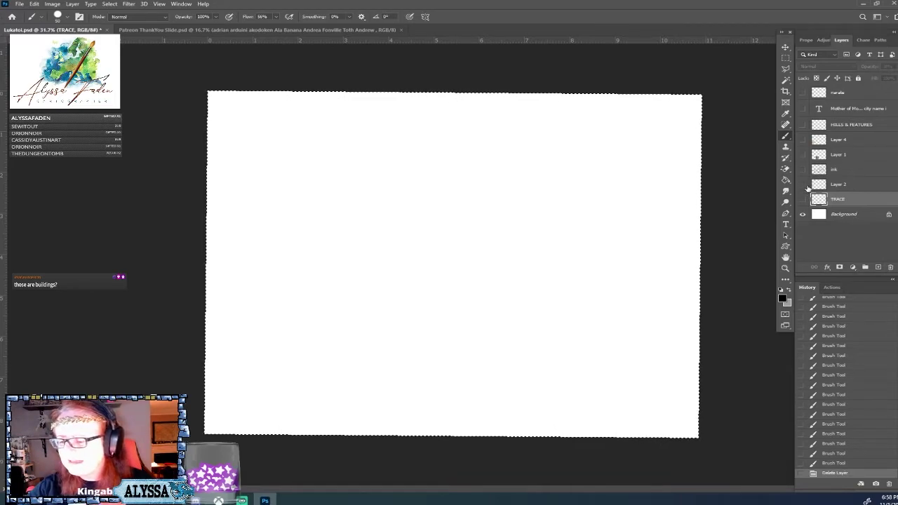
# Show the TRACE, ink and HILLS & FEATURES layers again
pyautogui.click(803, 199)
pyautogui.click(803, 169)
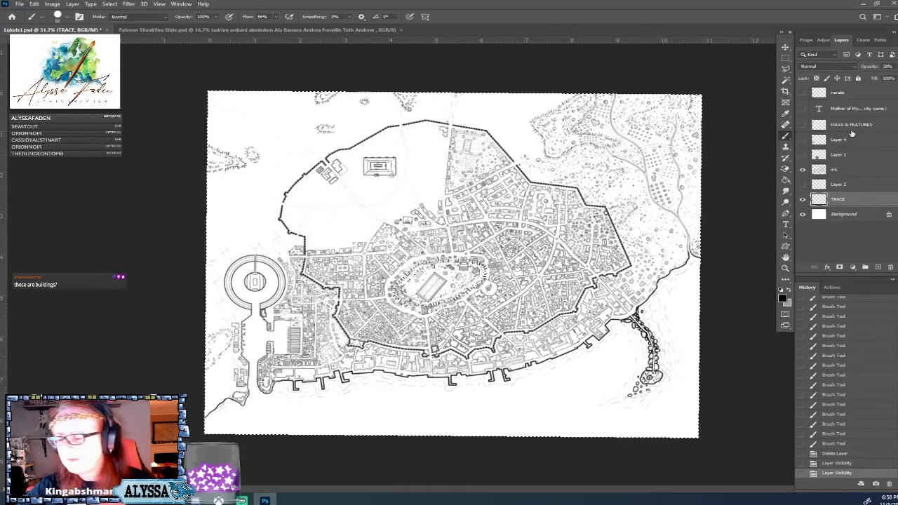
pyautogui.click(802, 125)
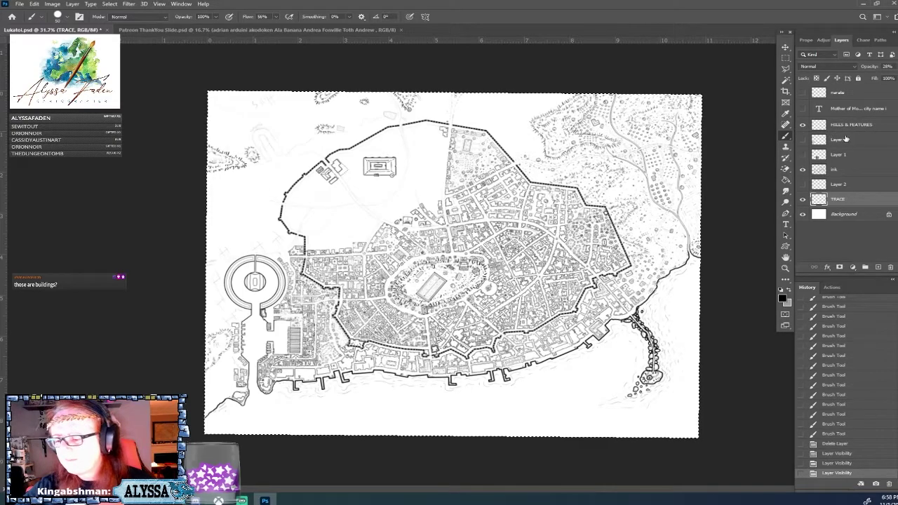
# View the circular harbour reference pictures on Layer 1 and Layer 4, hiding each one again
pyautogui.click(803, 154)
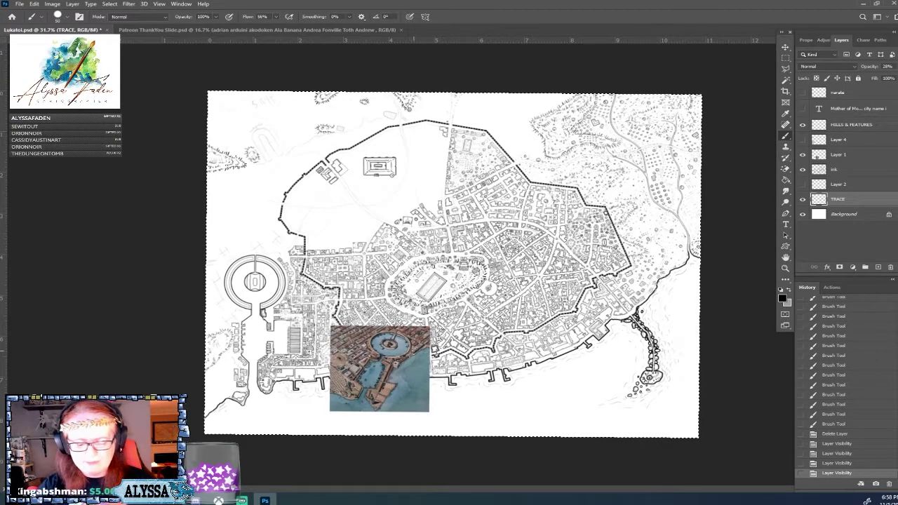
pyautogui.scroll(3, 303, 392)
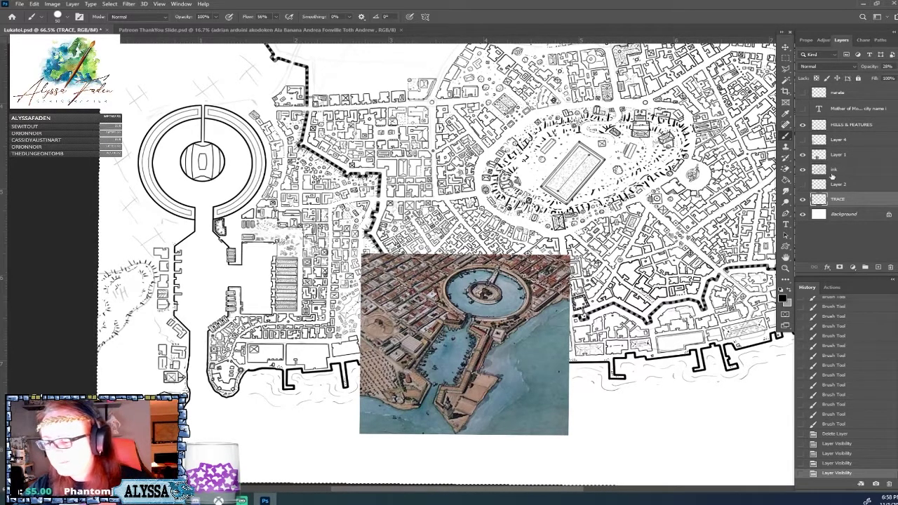
pyautogui.click(803, 155)
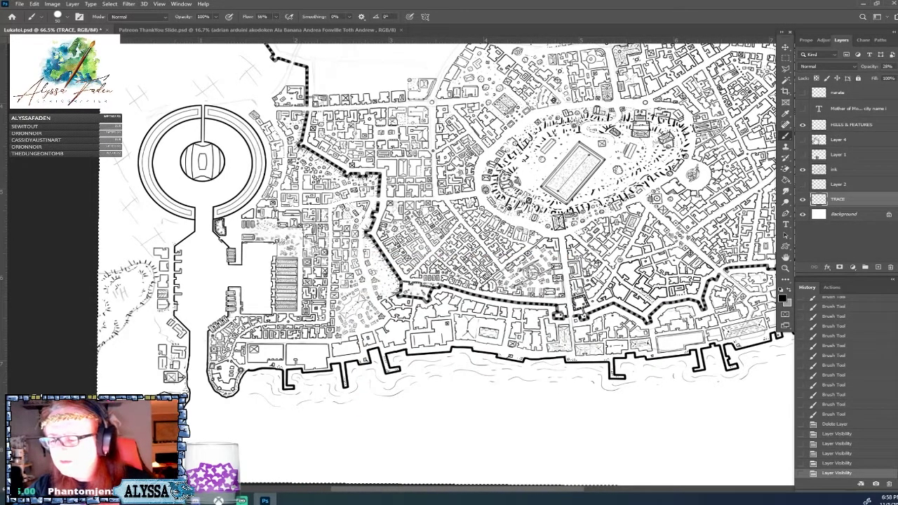
pyautogui.click(803, 140)
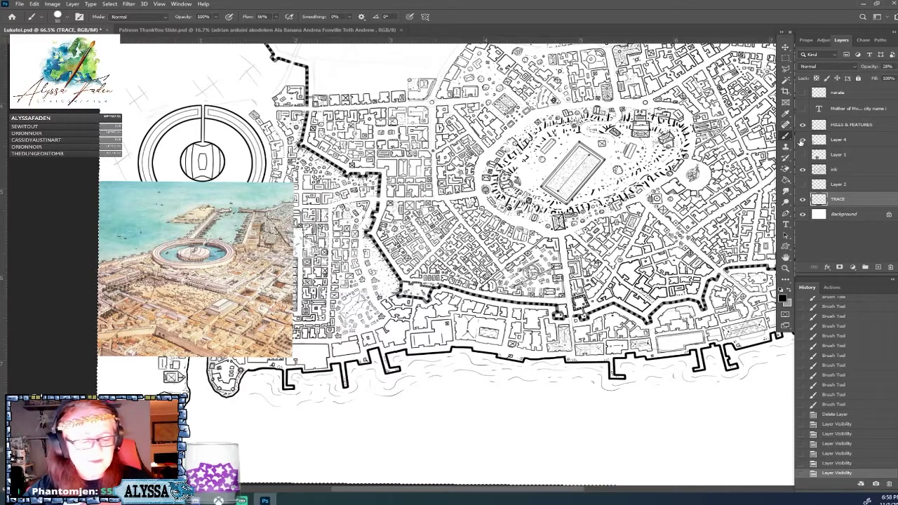
pyautogui.click(802, 140)
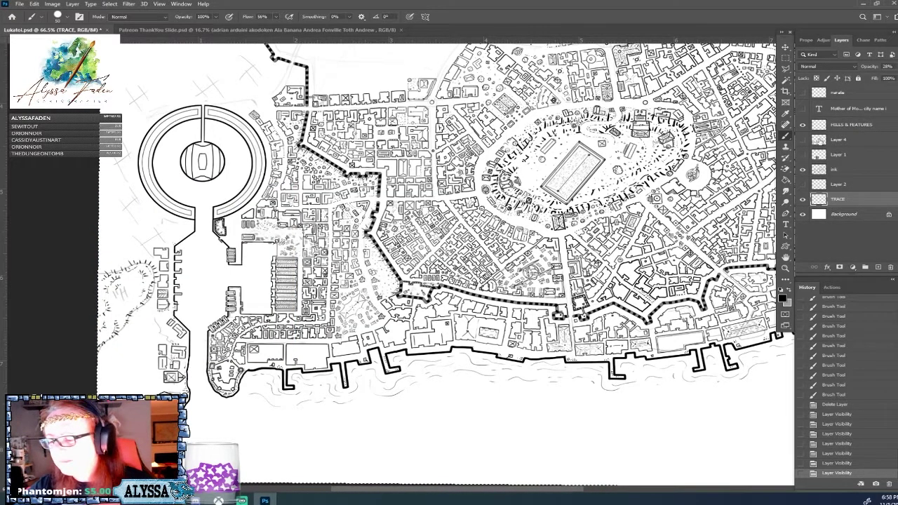
# Compare the map with and without Layer 2's circular harbour lines, and delete Layer 2
pyautogui.click(803, 184)
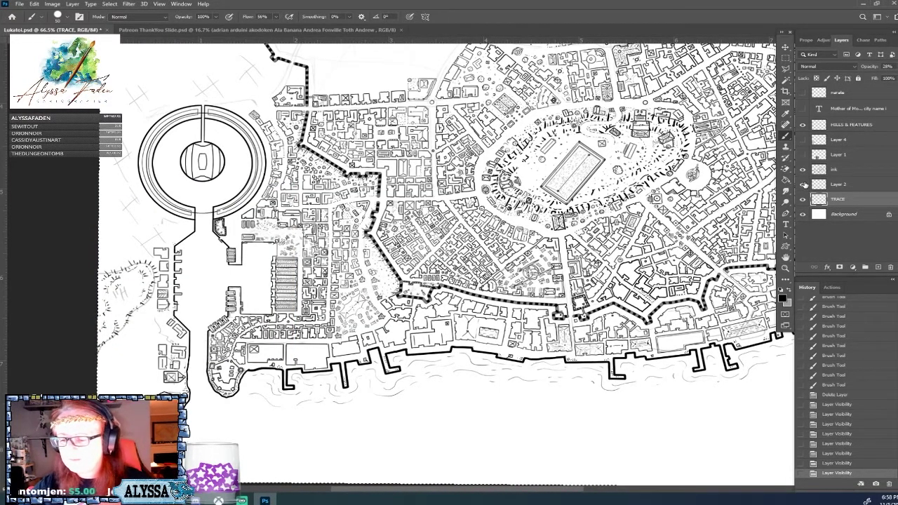
pyautogui.click(804, 185)
pyautogui.click(804, 185)
pyautogui.click(804, 184)
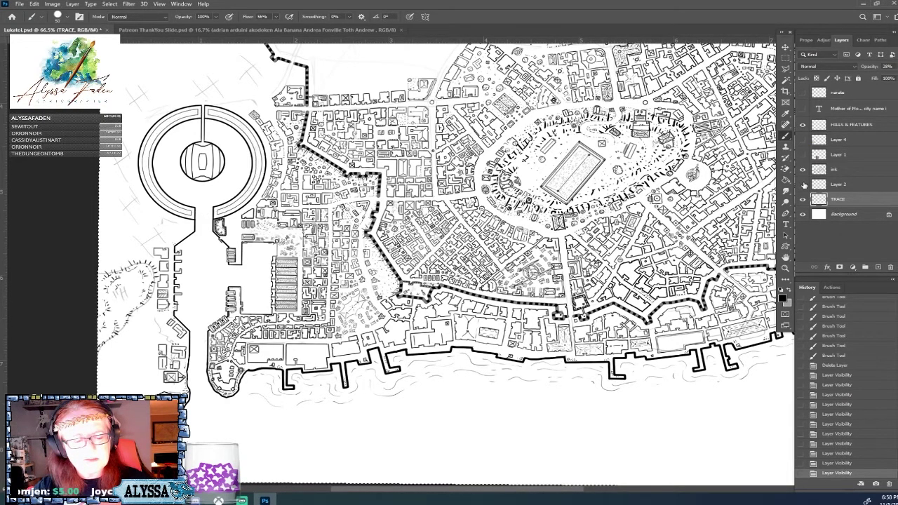
pyautogui.click(804, 184)
pyautogui.click(804, 184)
pyautogui.click(803, 184)
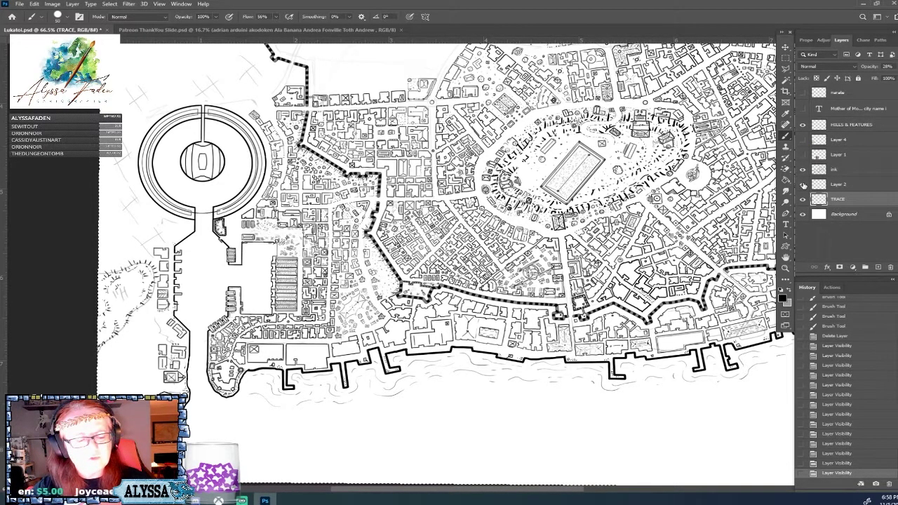
pyautogui.click(804, 184)
pyautogui.click(803, 183)
pyautogui.moveTo(839, 183); pyautogui.dragTo(889, 267)
# Examine the street blocks east of the oval compound and the hillside quarter inside the northeastern wall
pyautogui.scroll(-2, 467, 312)
pyautogui.scroll(2, 467, 312)
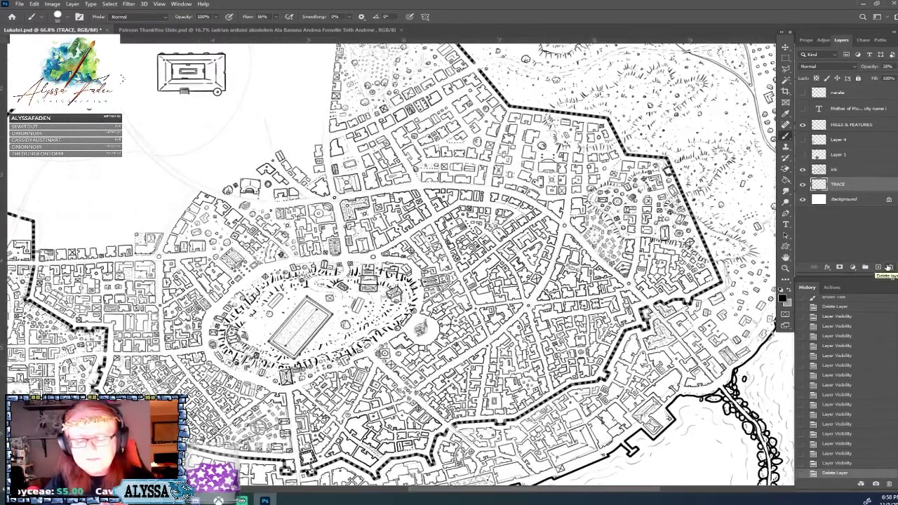
pyautogui.scroll(5, 409, 289)
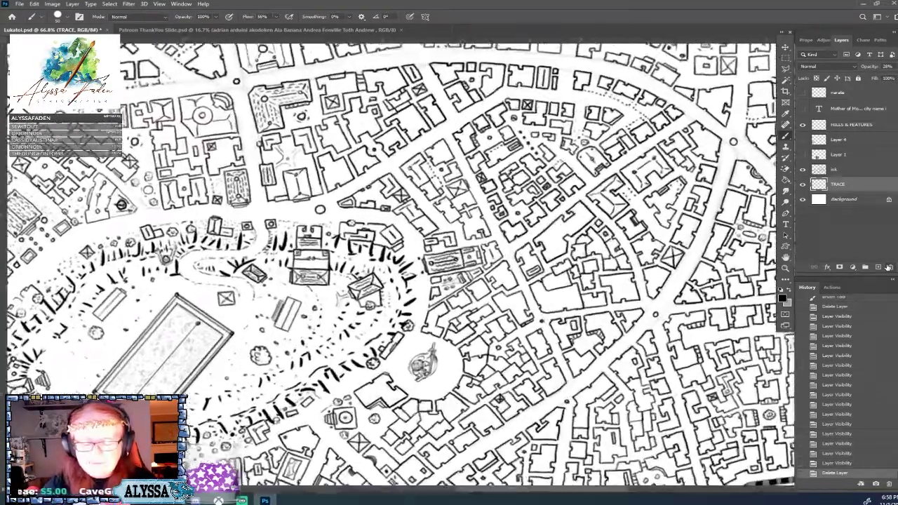
pyautogui.moveTo(596, 175); pyautogui.dragTo(262, 358)
pyautogui.scroll(1, 561, 396)
pyautogui.scroll(2, 582, 348)
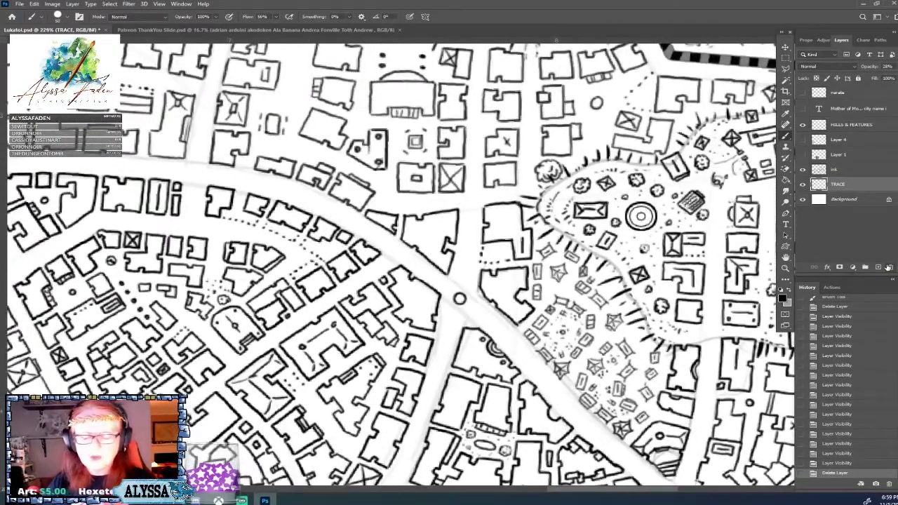
pyautogui.scroll(-3, 315, 448)
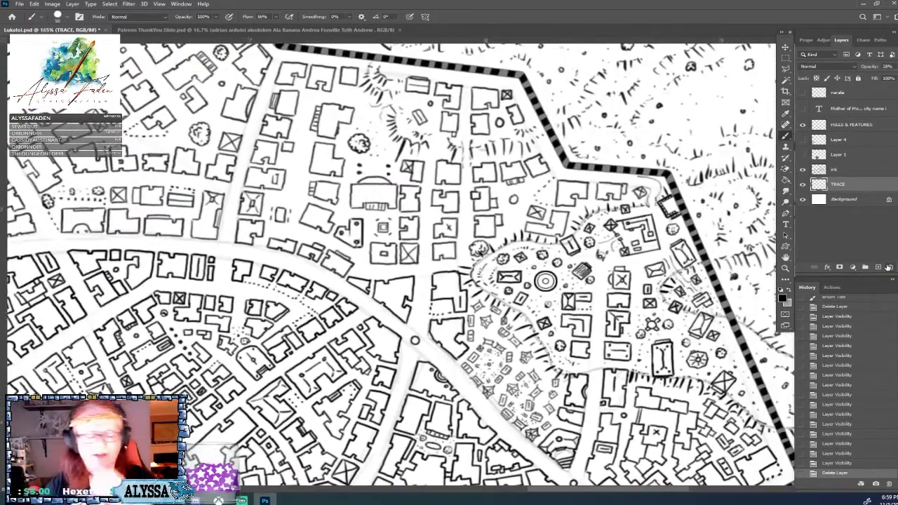
pyautogui.scroll(-1, 401, 265)
pyautogui.moveTo(412, 340); pyautogui.dragTo(363, 340)
pyautogui.scroll(-6, 597, 477)
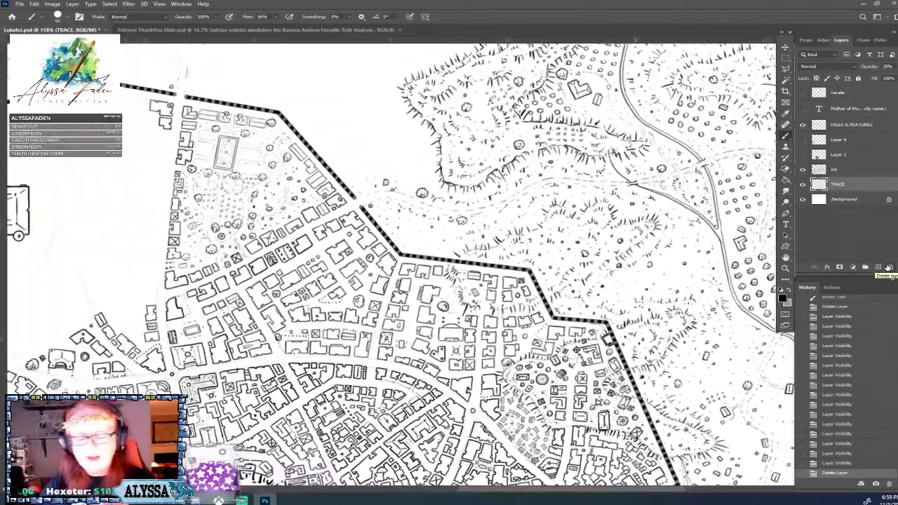
# Examine the garden district inside the northern wall and the street layout of the whole walled city
pyautogui.moveTo(400, 265); pyautogui.dragTo(495, 309)
pyautogui.scroll(2, 401, 264)
pyautogui.scroll(2, 353, 353)
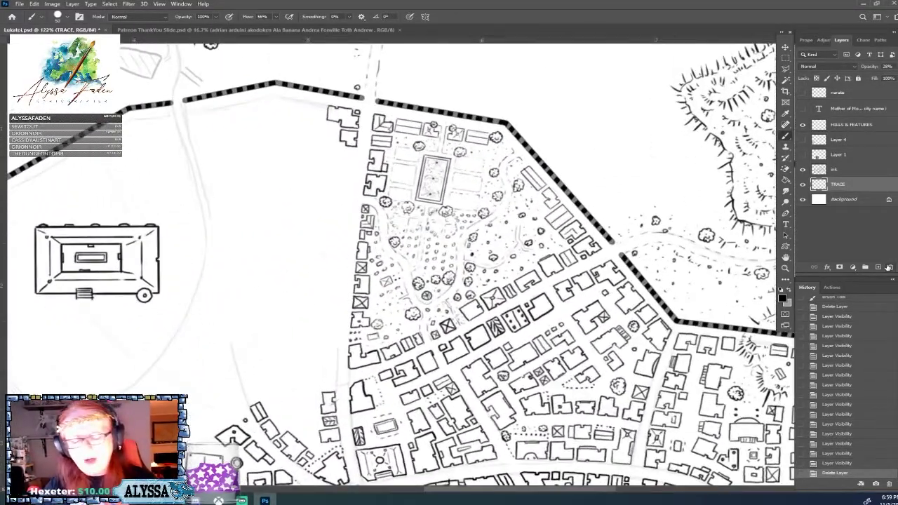
pyautogui.scroll(-5, 470, 224)
pyautogui.scroll(-4, 401, 265)
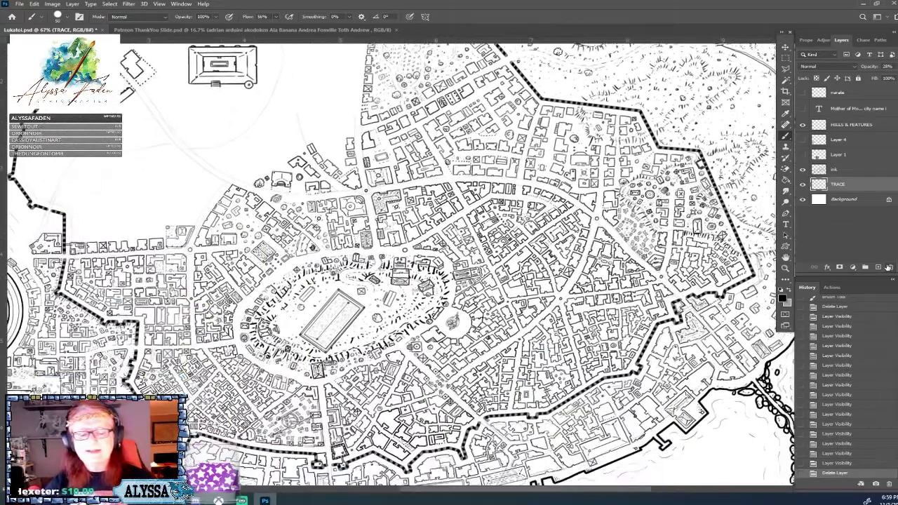
pyautogui.scroll(1, 400, 265)
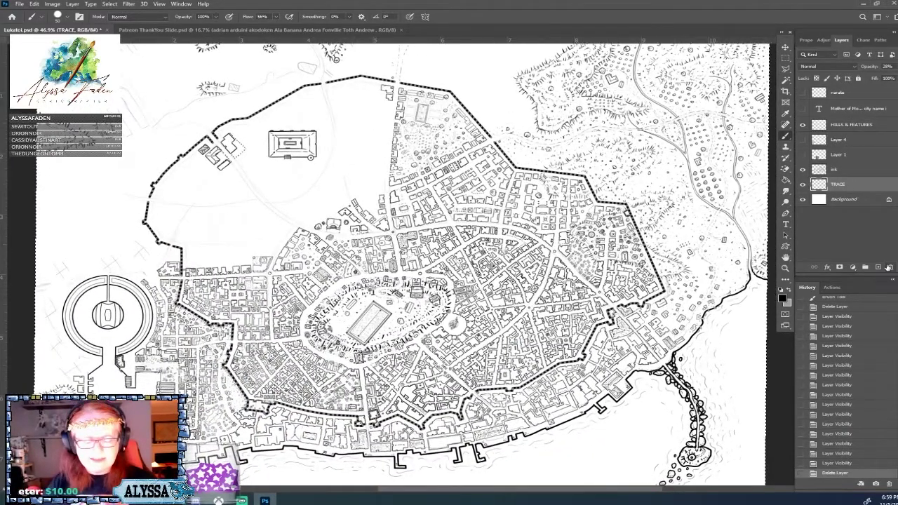
pyautogui.scroll(-1, 259, 440)
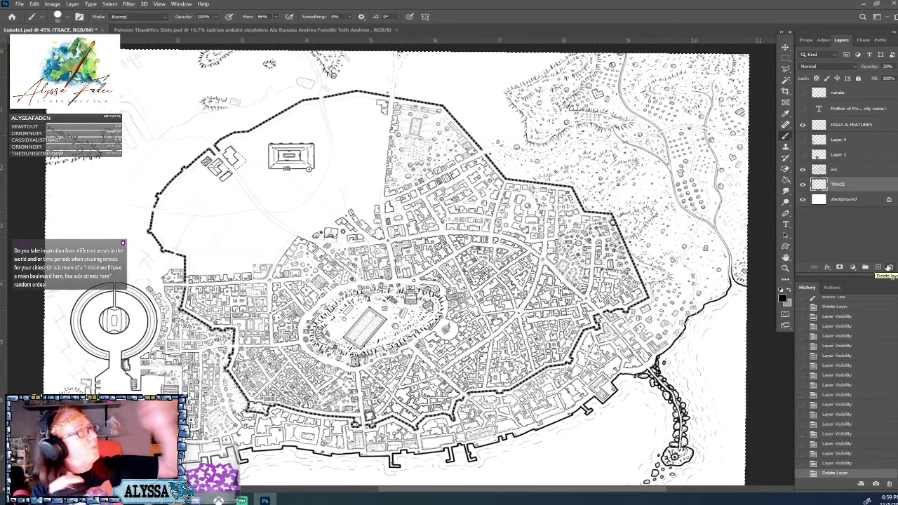
pyautogui.scroll(-1, 410, 270)
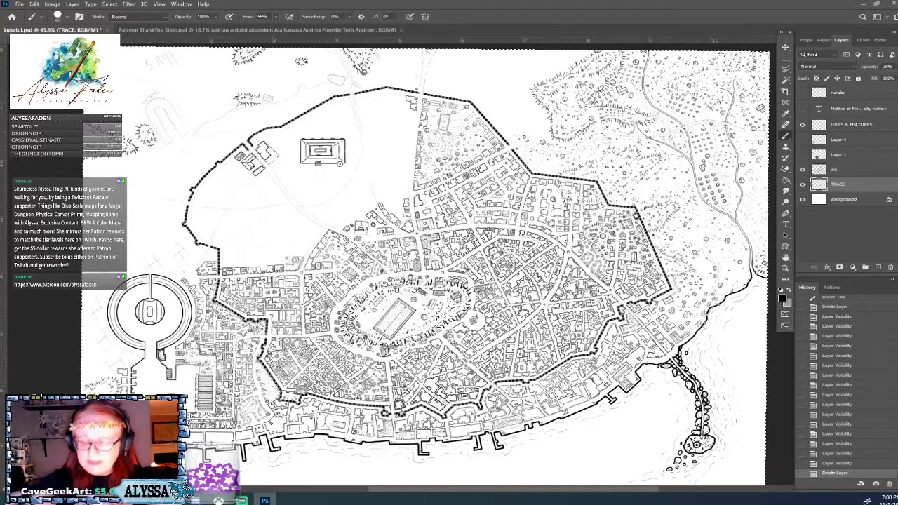
pyautogui.scroll(-3, 410, 271)
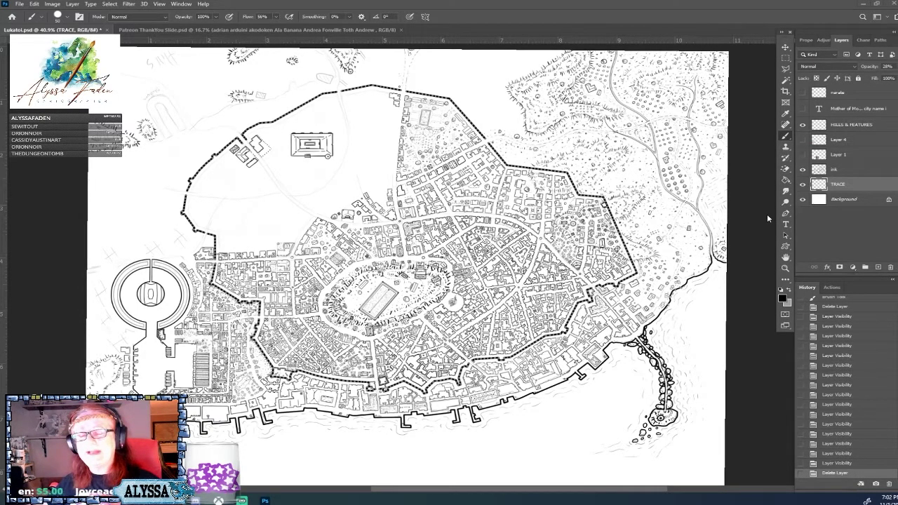
# Open Luxembourg.psd to view the coloured city map, close it, and look over the Lukatoi map again
pyautogui.hotkey('ctrl', 'a')
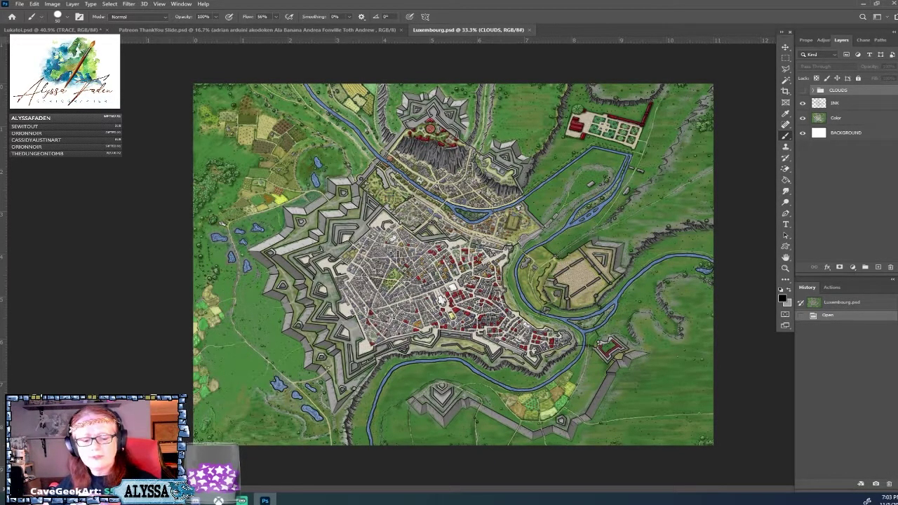
pyautogui.hotkey('ctrl', 'w')
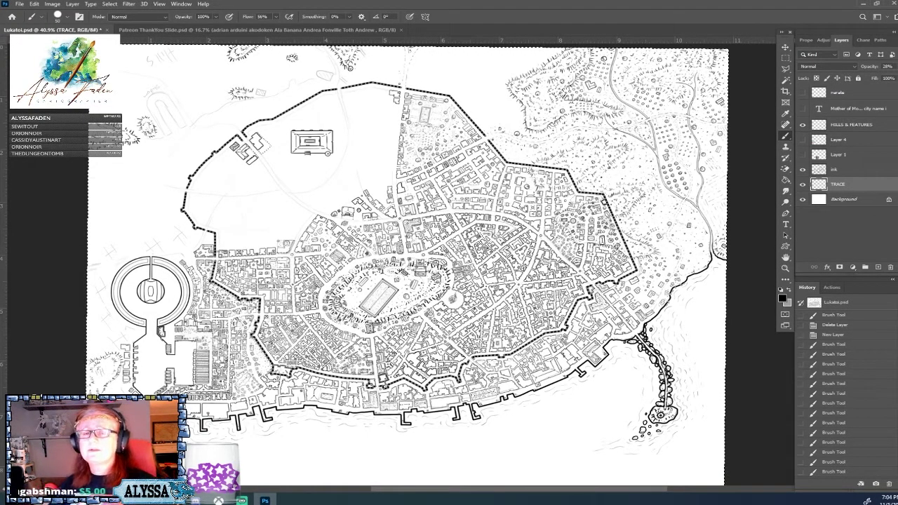
pyautogui.scroll(4, 485, 290)
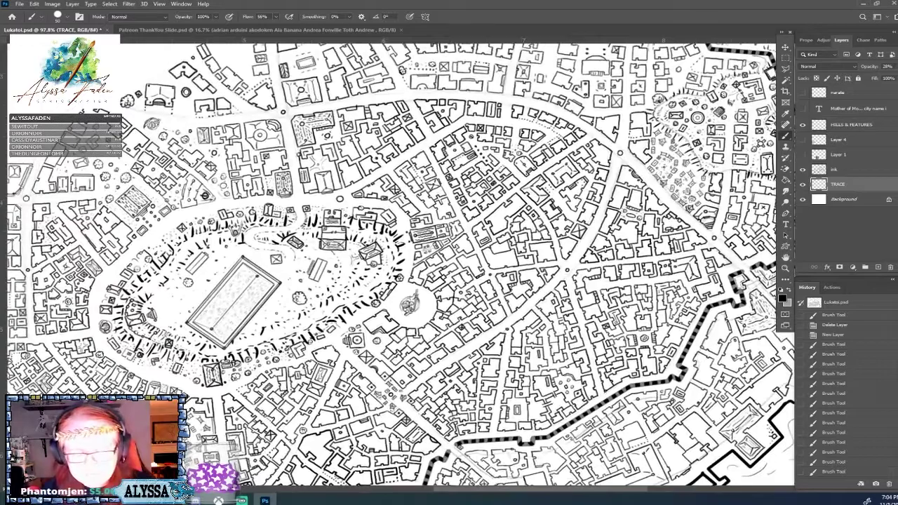
pyautogui.scroll(-5, 549, 283)
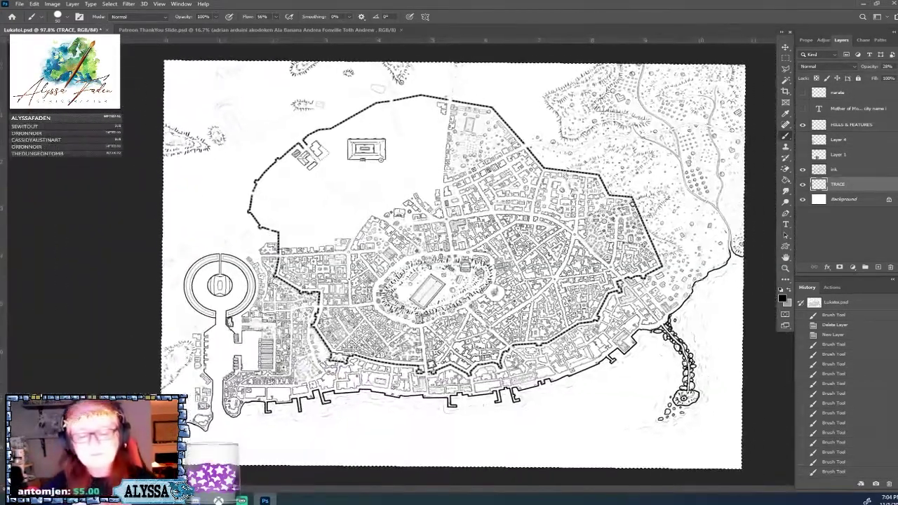